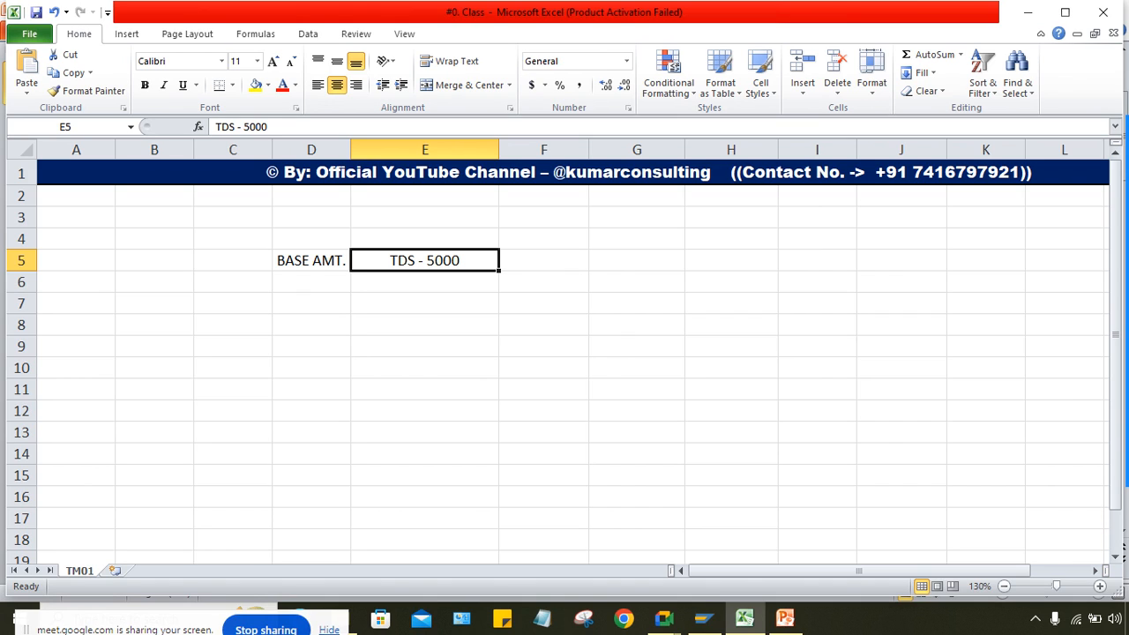
Step: Select the TDS - 5000 note in cell E5 of the Excel sheet
left_click(543, 261)
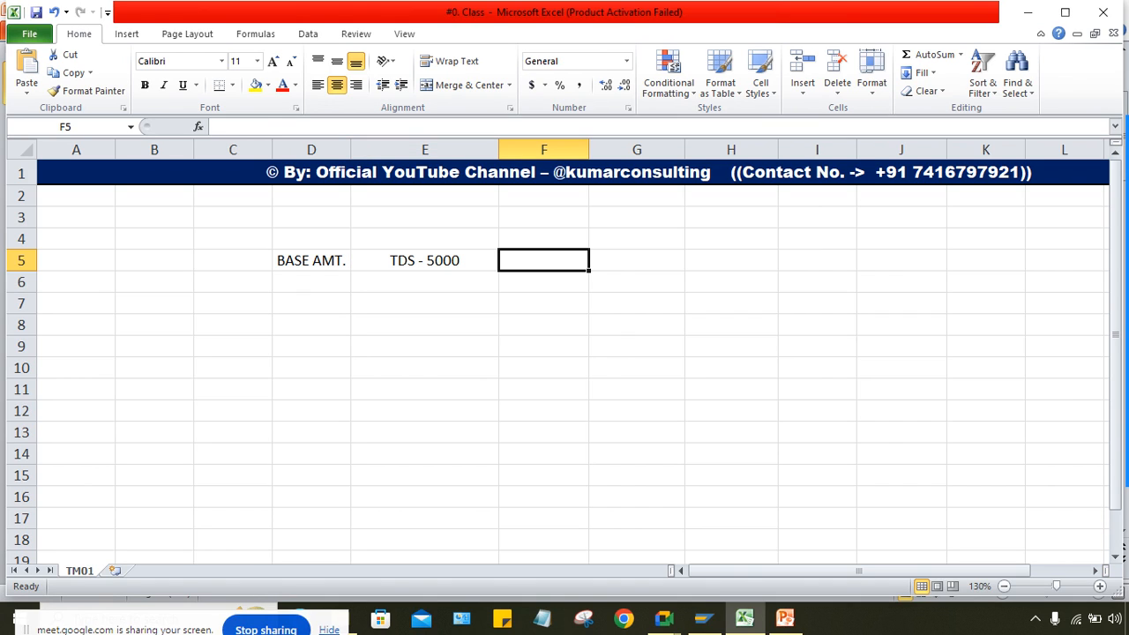
left_click(424, 282)
left_click(425, 260)
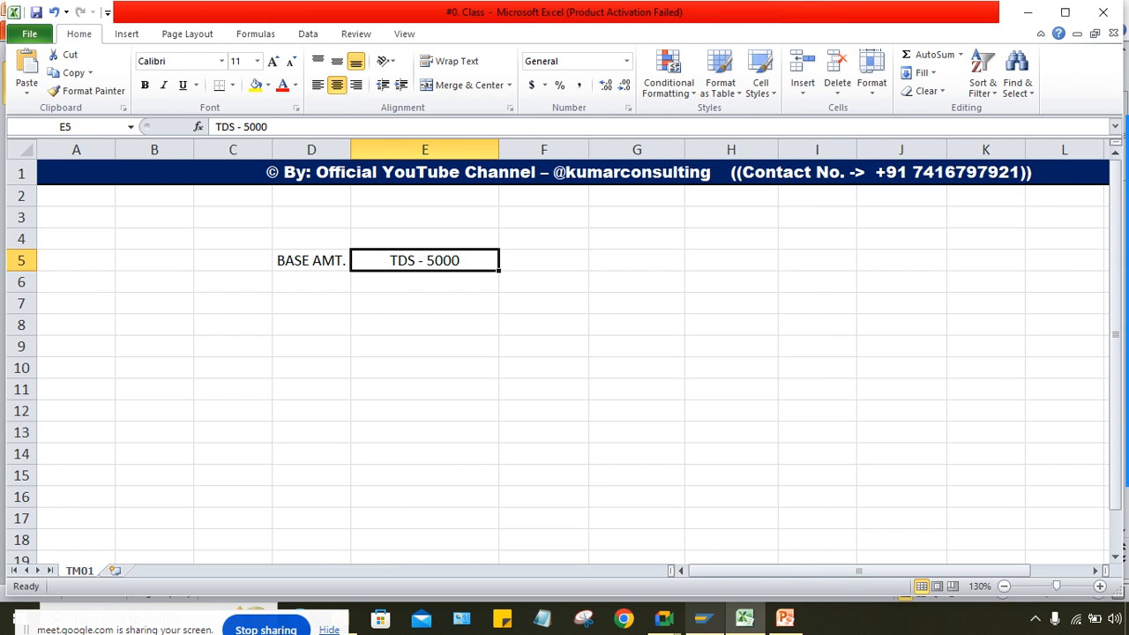
Step: Choose the SAP_1 connection in SAP Logon and bring up its logon screen
mouse_move(704, 618)
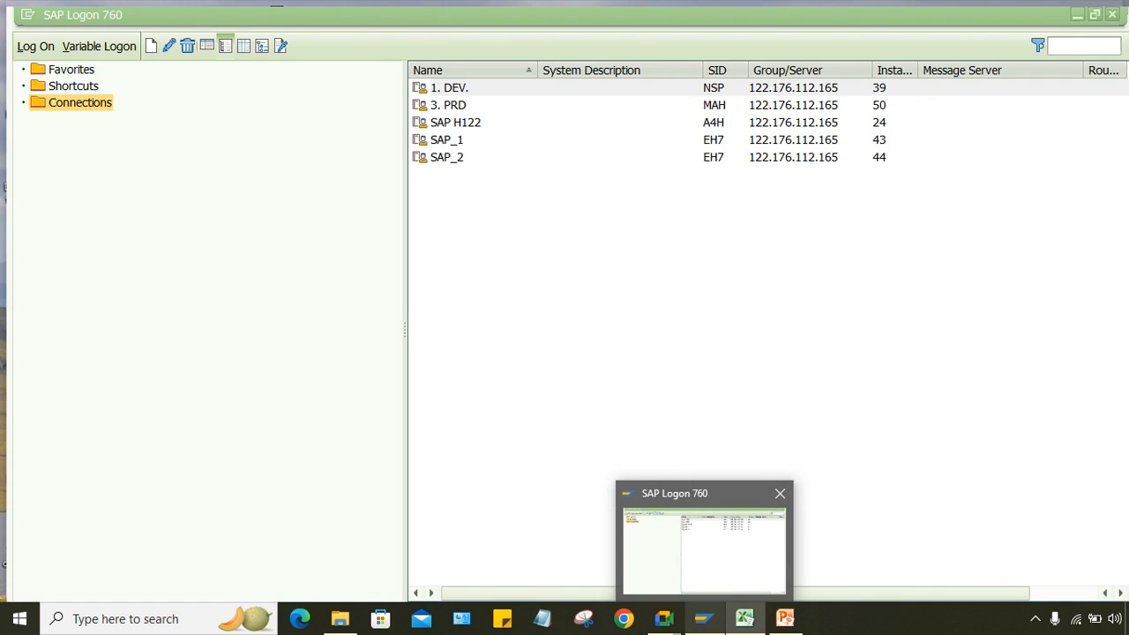
left_click(704, 542)
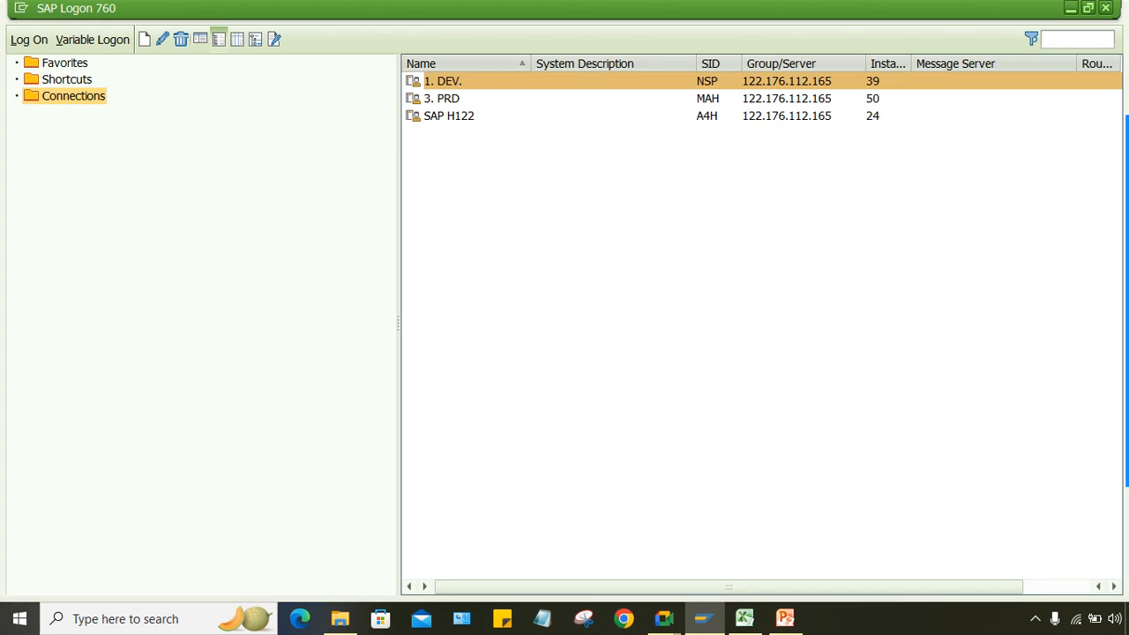
left_click(441, 133)
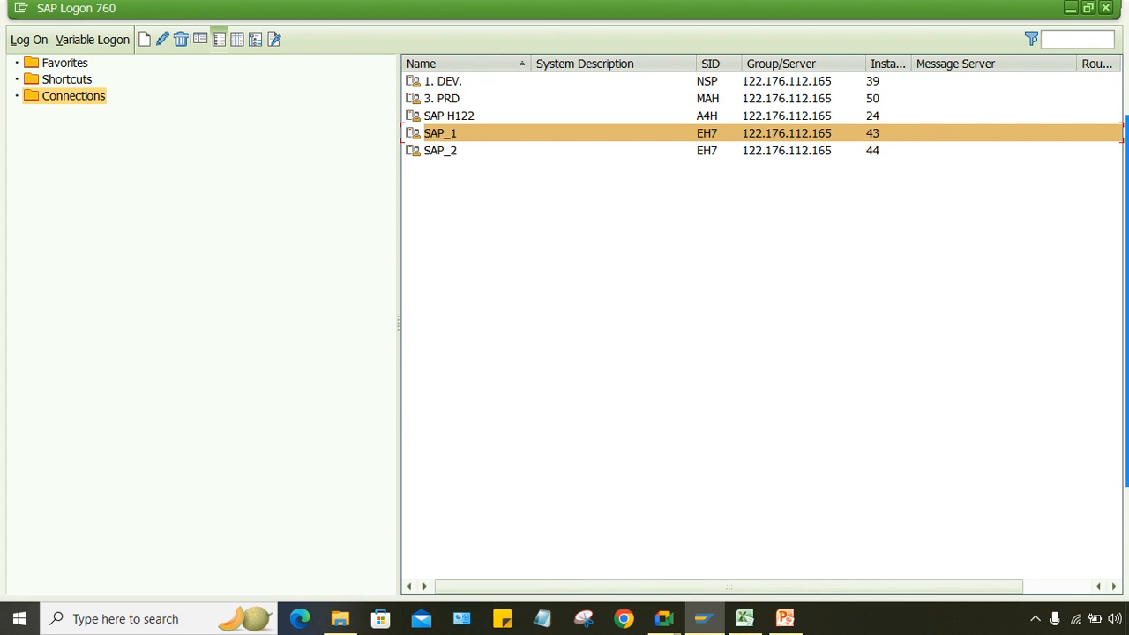
left_click(786, 619)
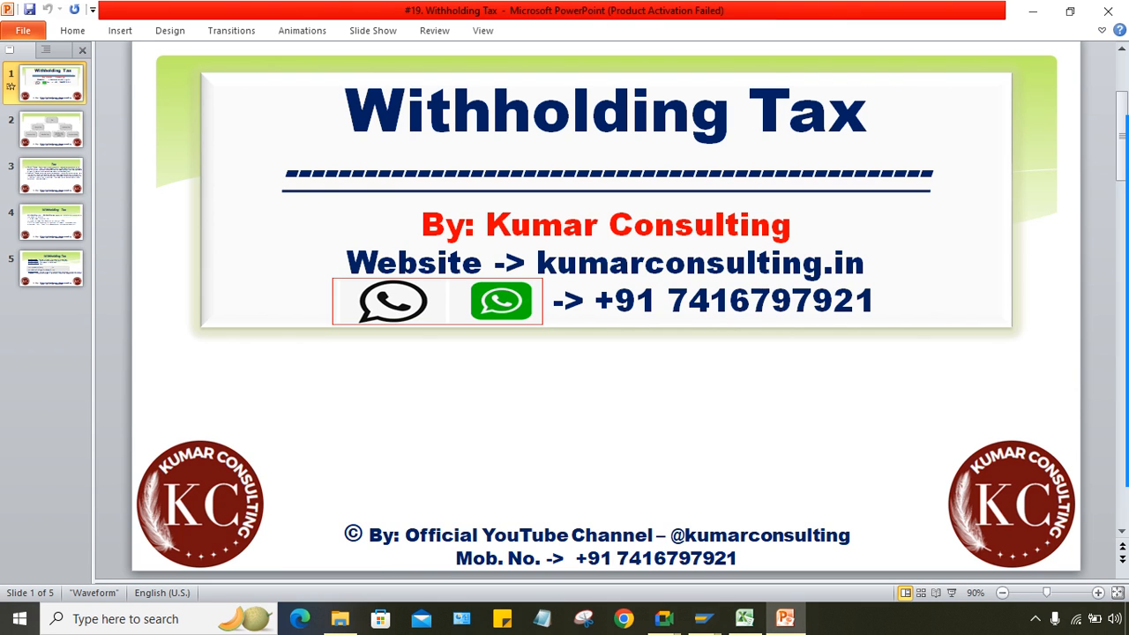
mouse_move(664, 619)
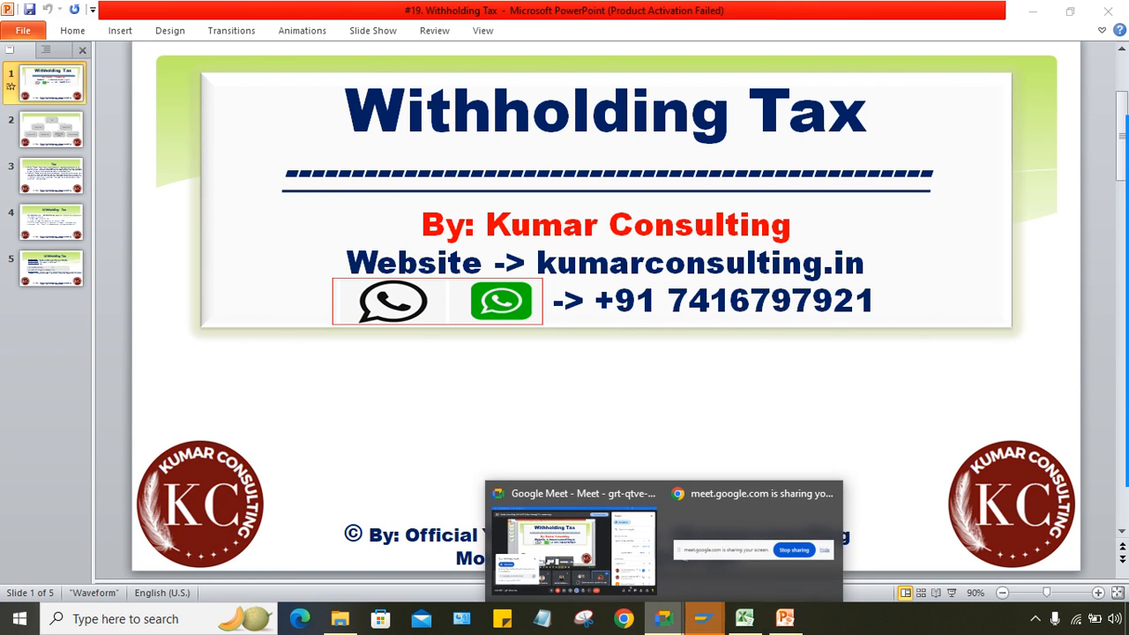
mouse_move(703, 619)
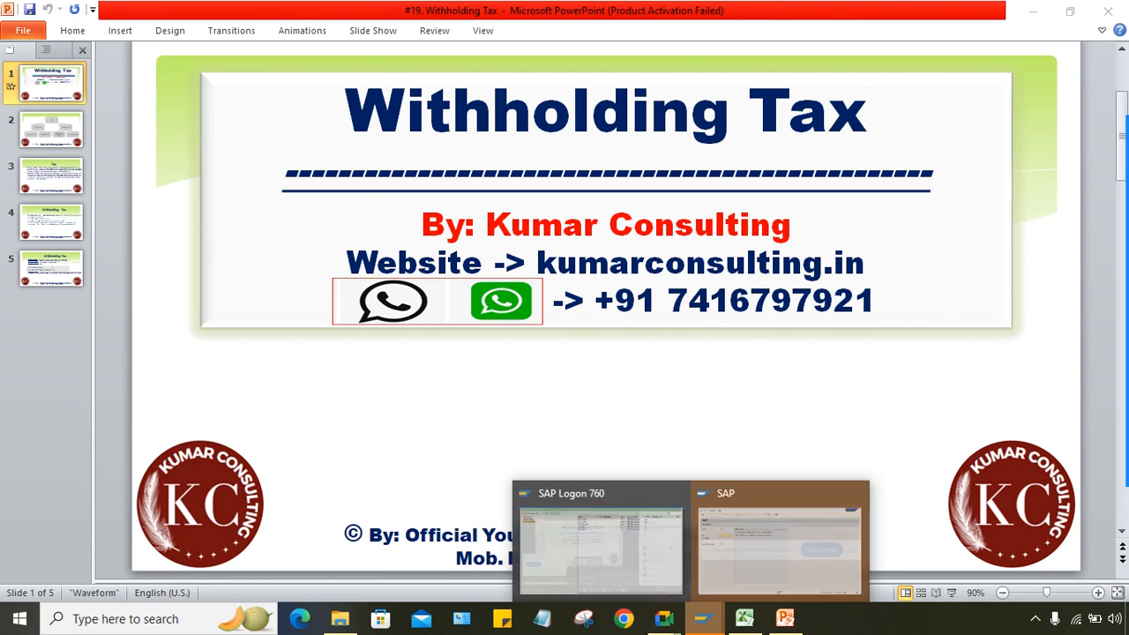
left_click(789, 542)
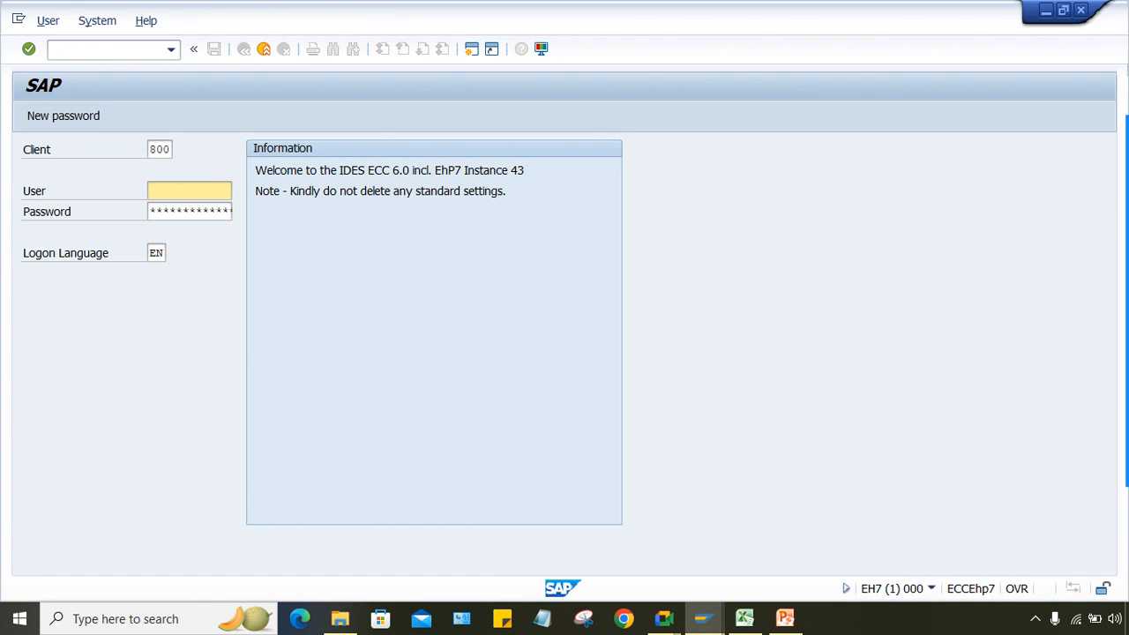
Step: Log on with the remembered user name and password, and start transaction SPRO
key("space")
key("Return")
key("Tab")
type("********")
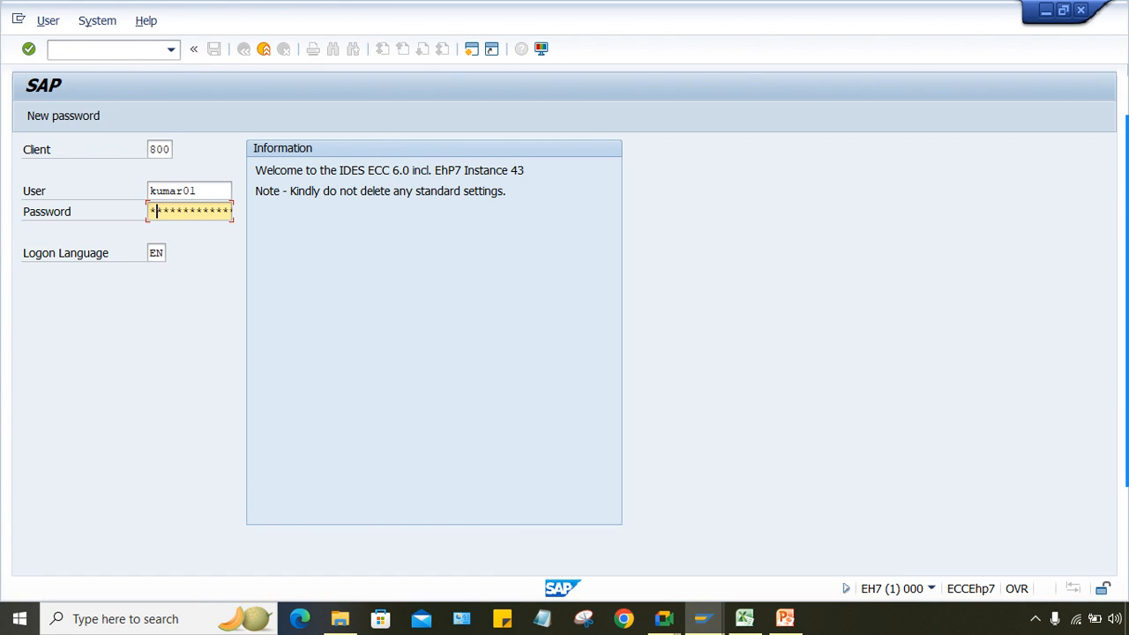
type("**")
key("Return")
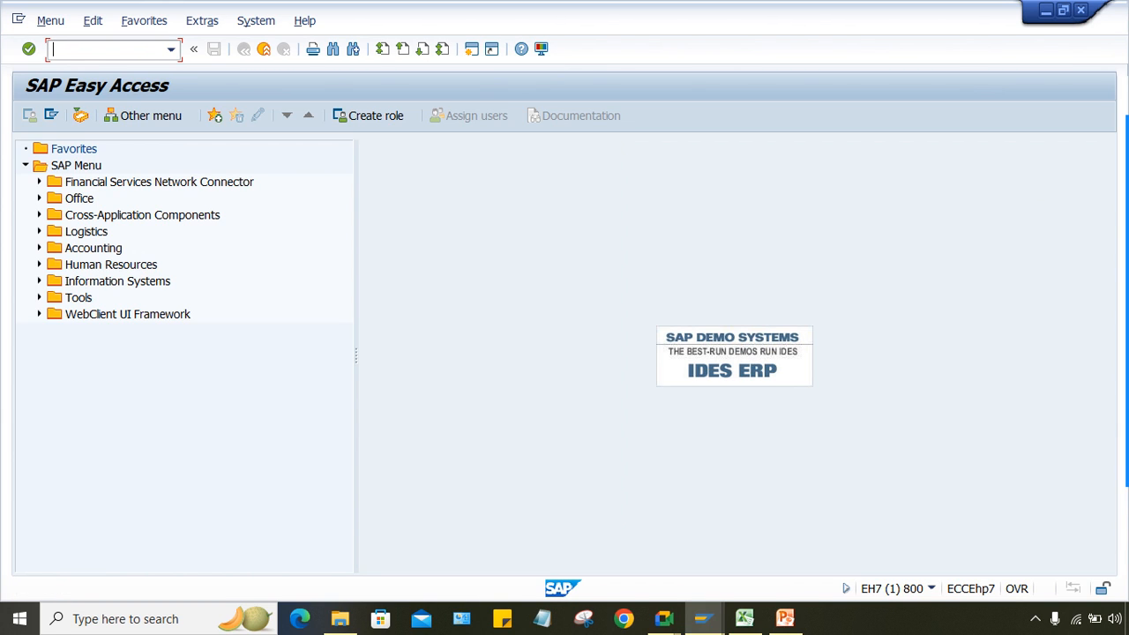
type("spro")
key("Return")
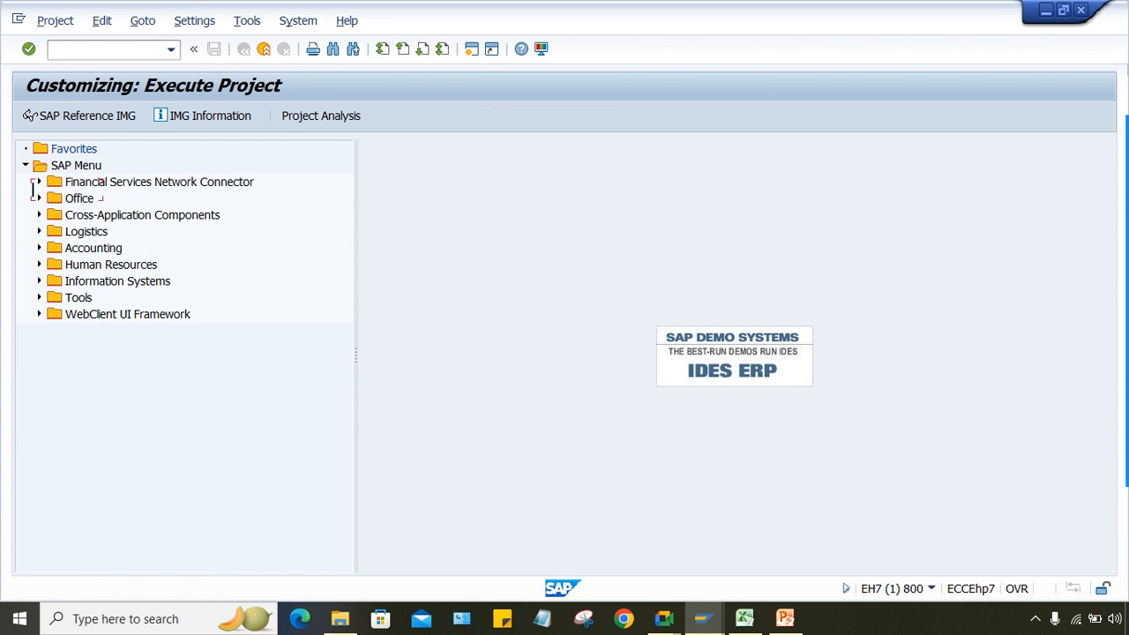
Step: Expand the IMG through Financial Accounting (New) down to Extended Withholding Tax
left_click(29, 115)
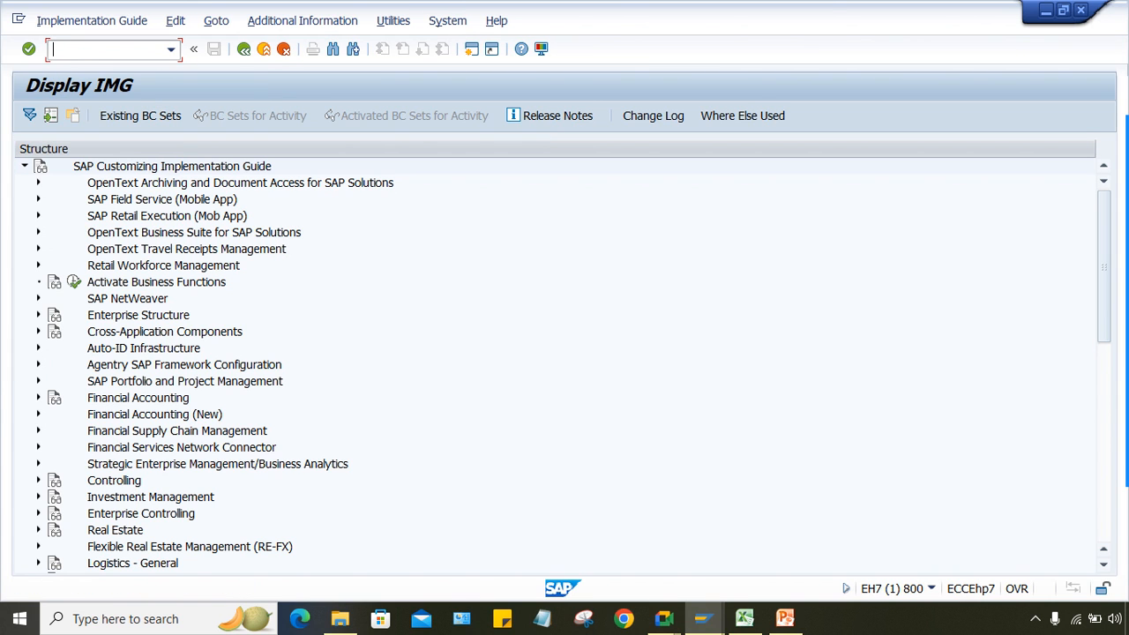
left_click(39, 415)
left_click(53, 415)
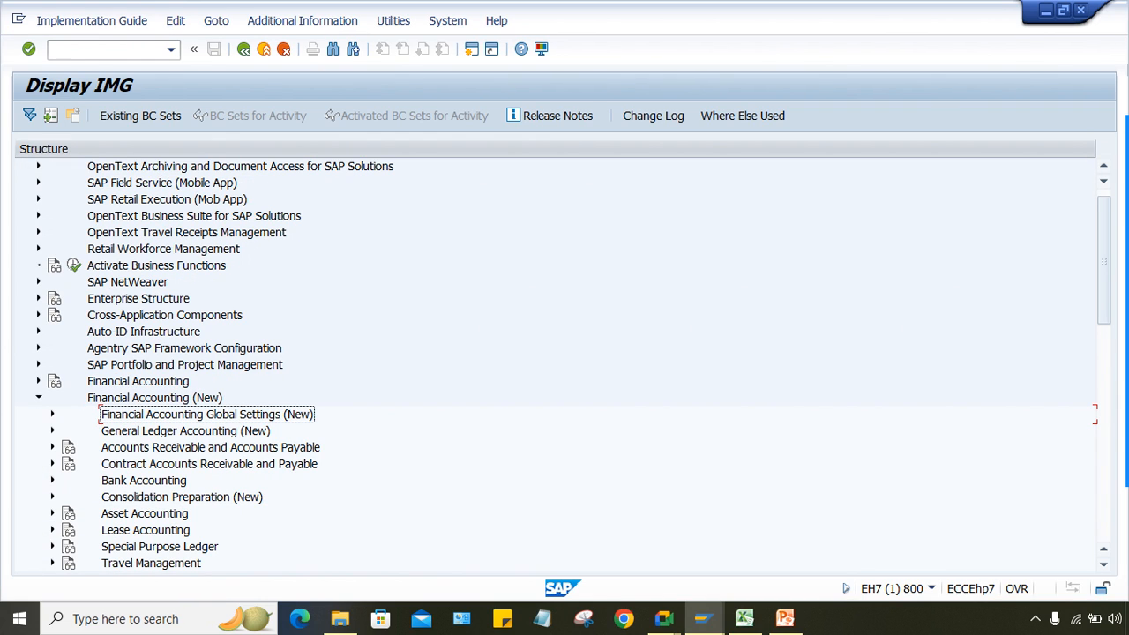
key("Right")
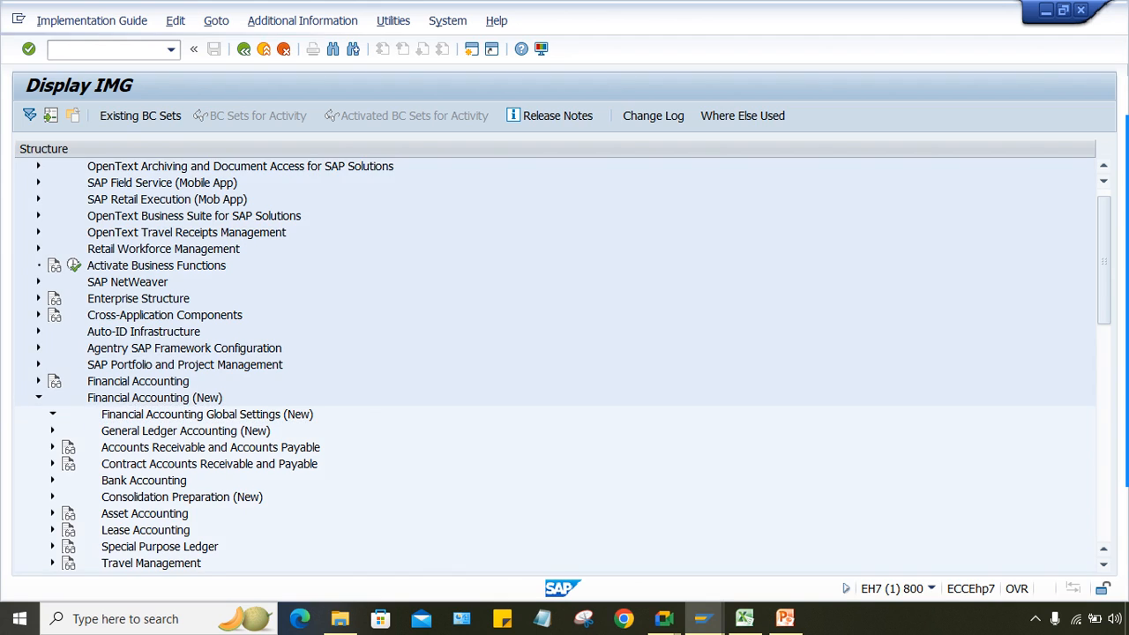
key("Down")
key("Down")
key("Down")
key("Down")
key("Down")
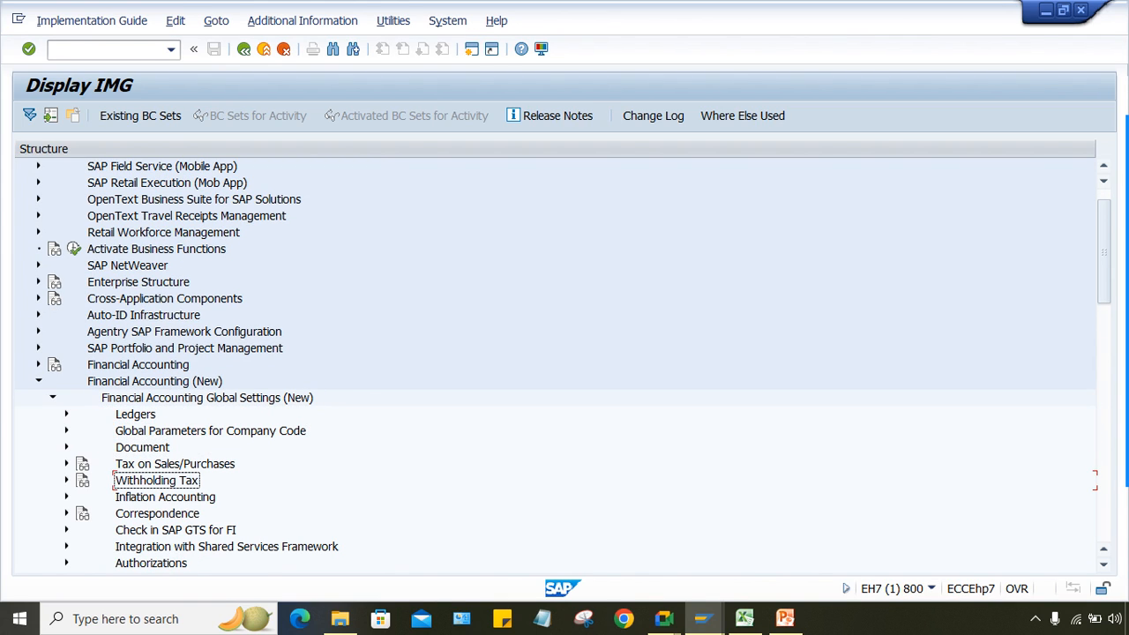
key("Right")
key("Down")
key("Down")
key("Right")
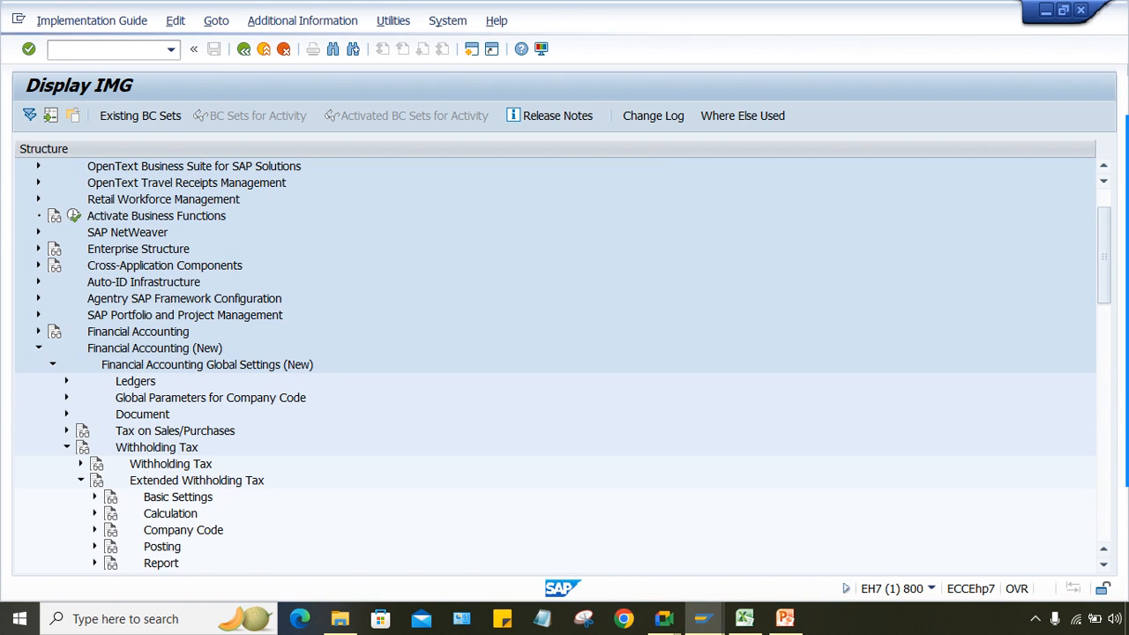
key("Down")
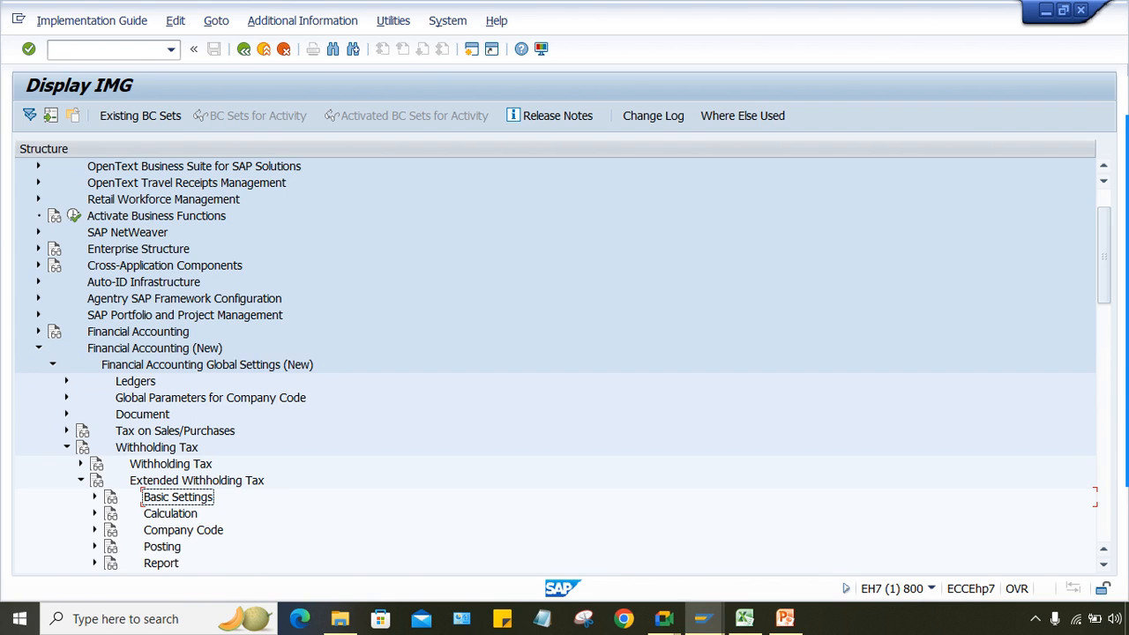
key("Down")
key("Down")
Step: Expand Calculation > Minimum and Maximum Amounts and select the min/max activity for tax codes
key("Right")
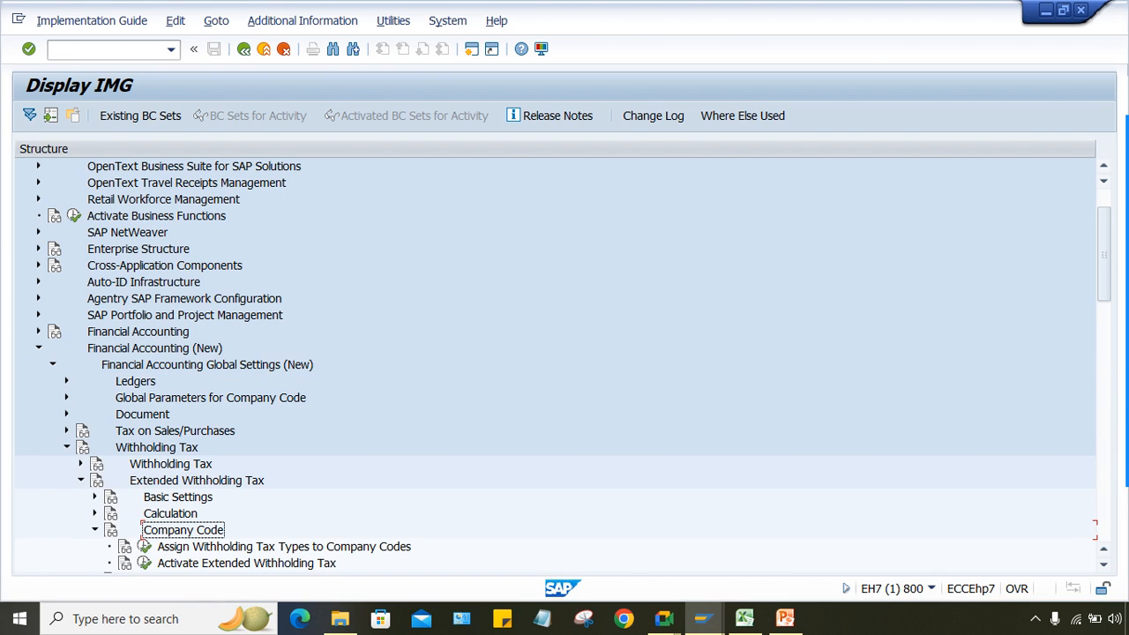
key("Left")
key("Down")
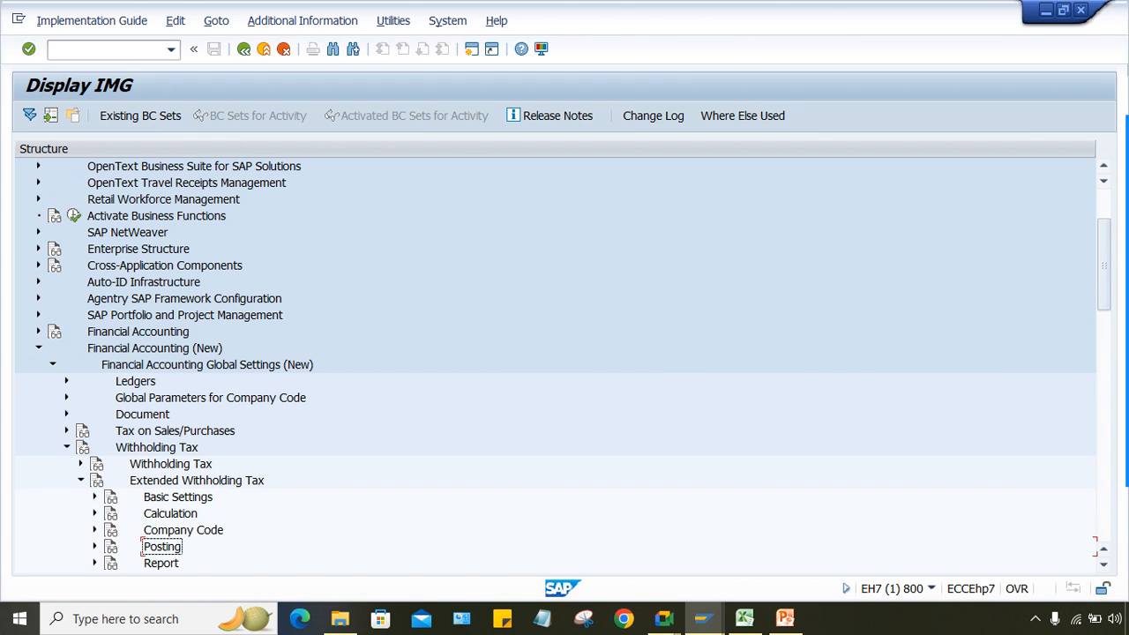
key("Right")
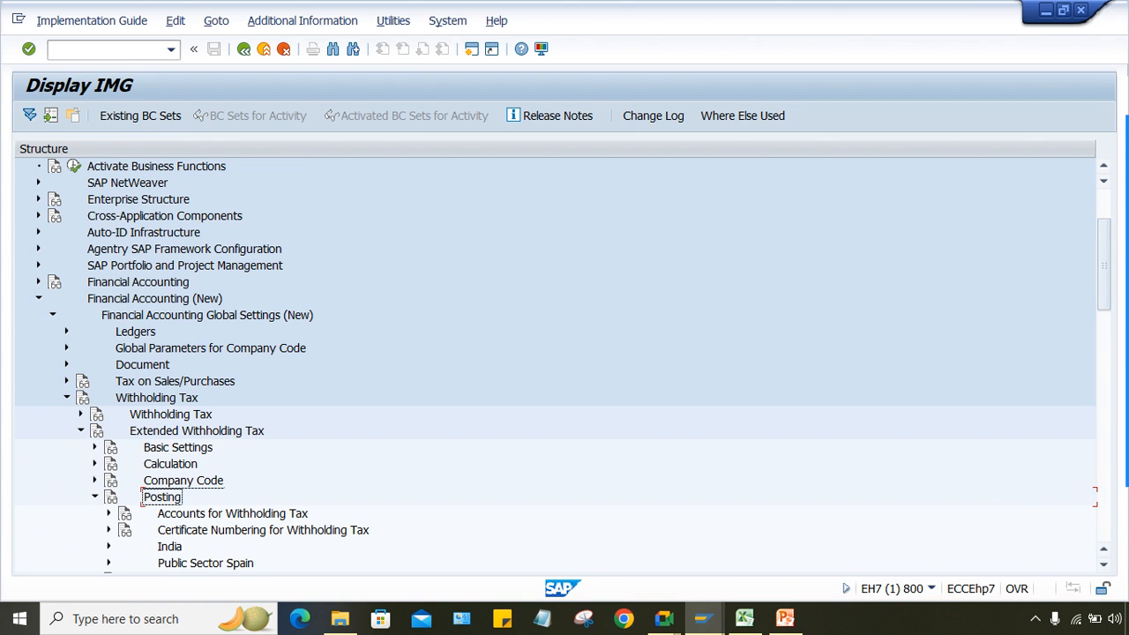
key("Up")
key("Up")
key("Right")
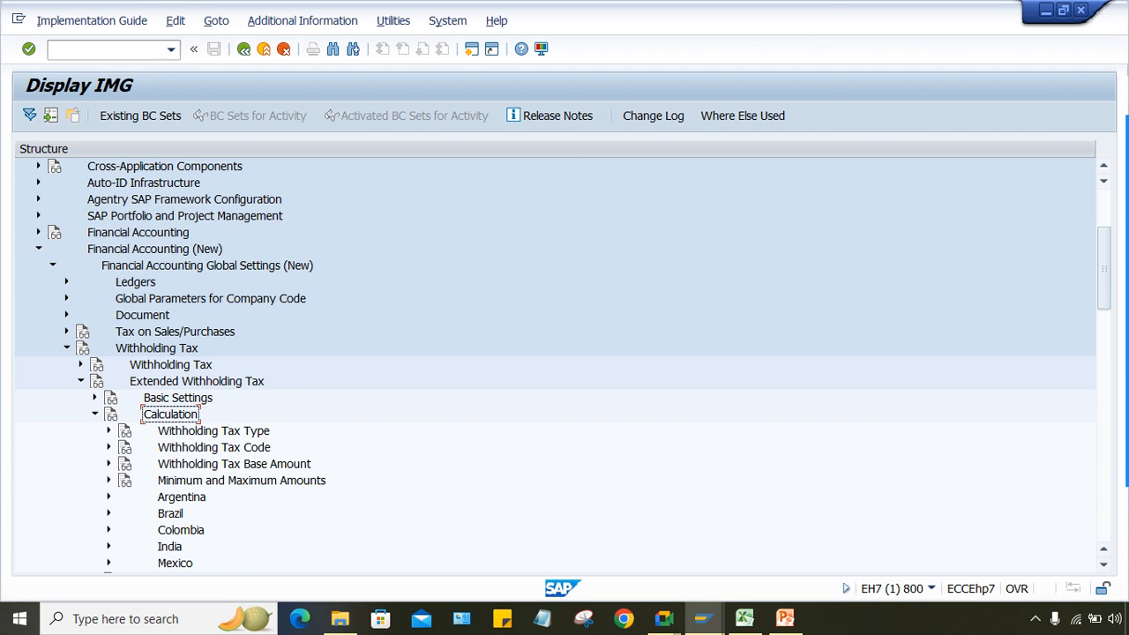
key("Down")
key("Down")
key("Down")
key("Down")
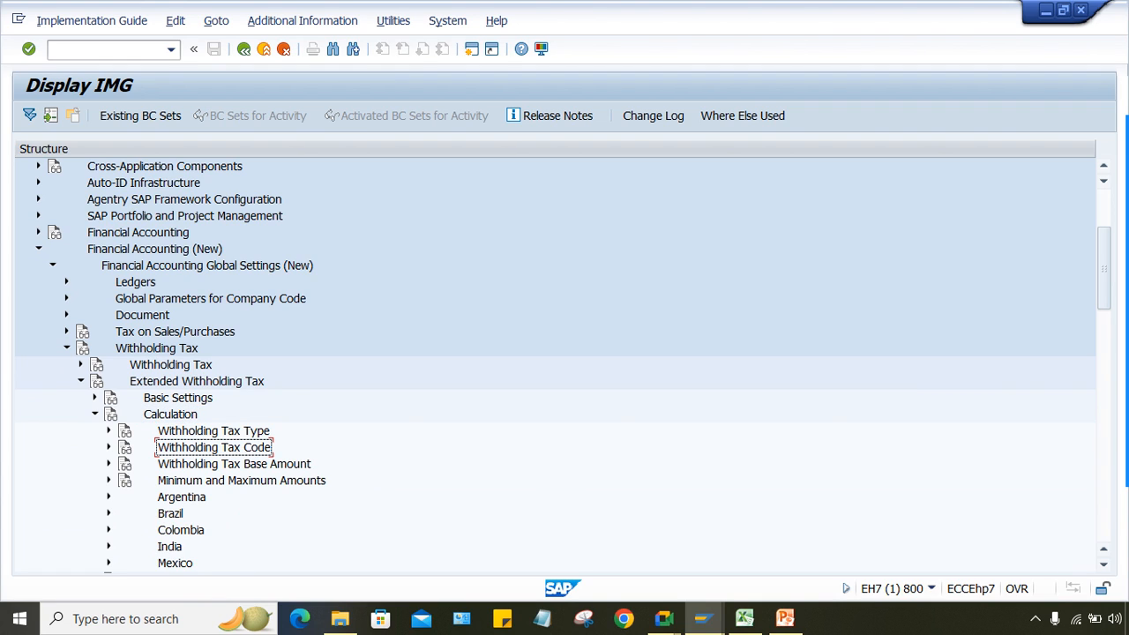
key("Right")
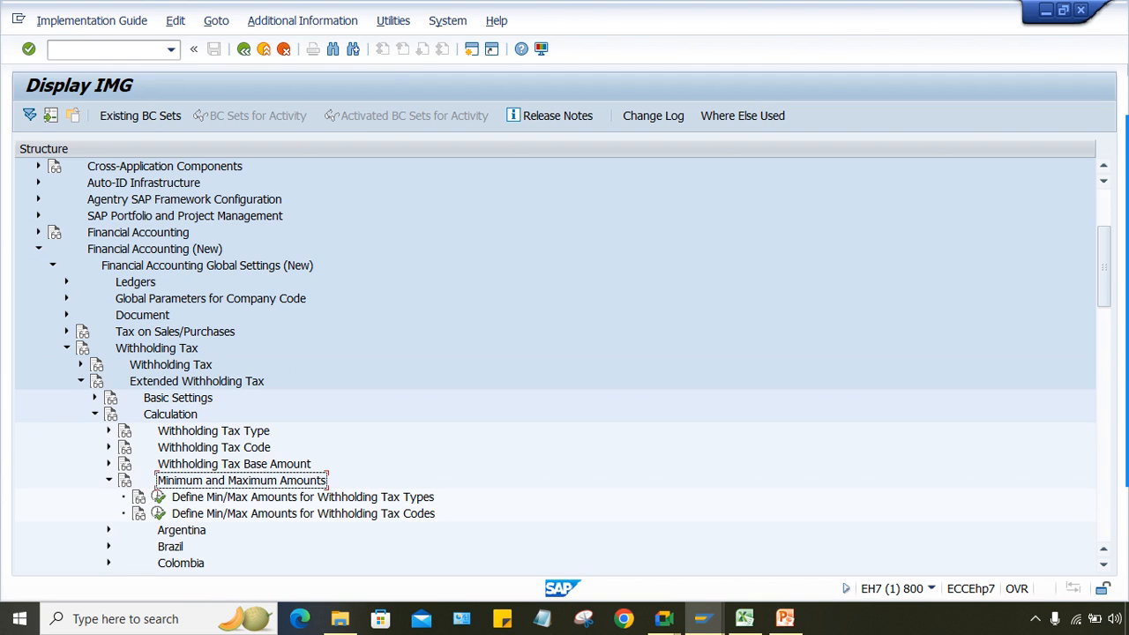
key("Down")
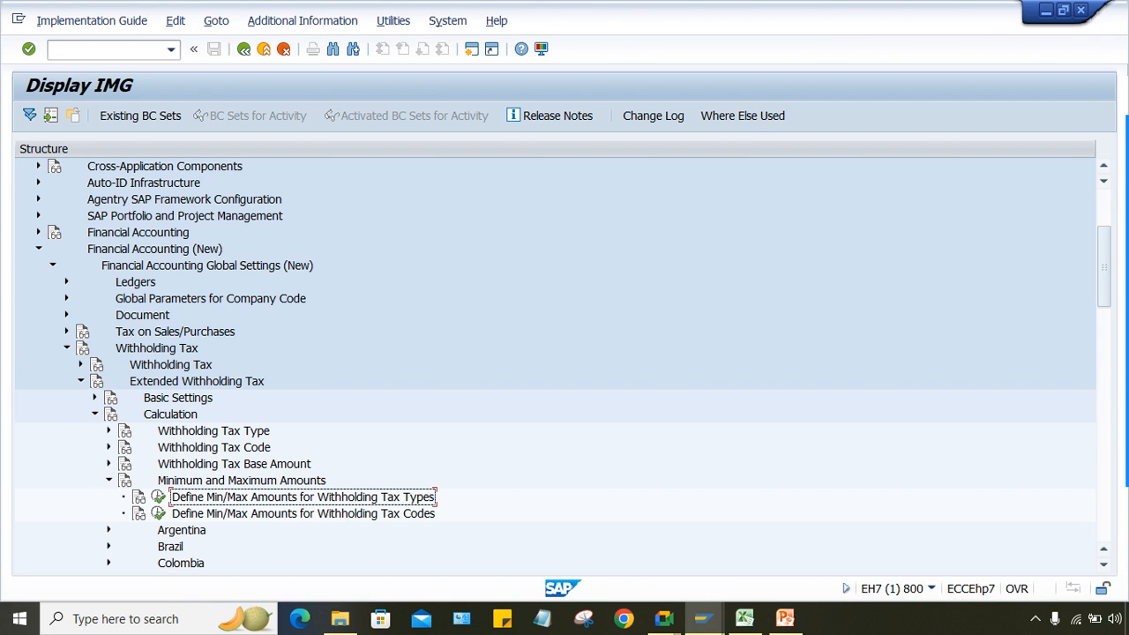
key("Up")
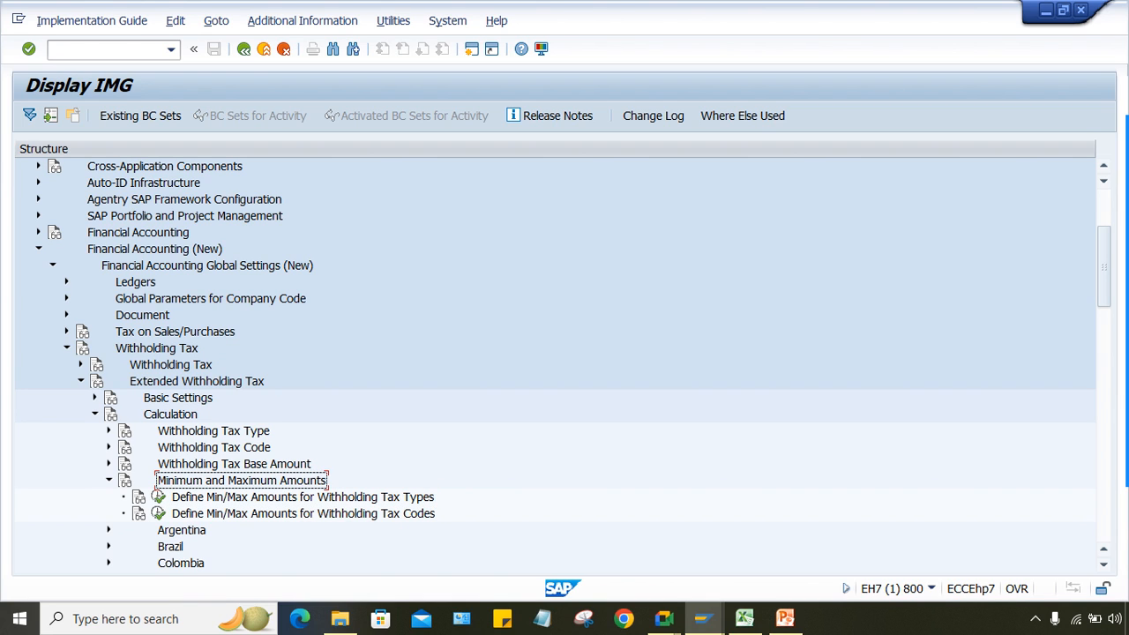
scroll(555, 348, "down", 2)
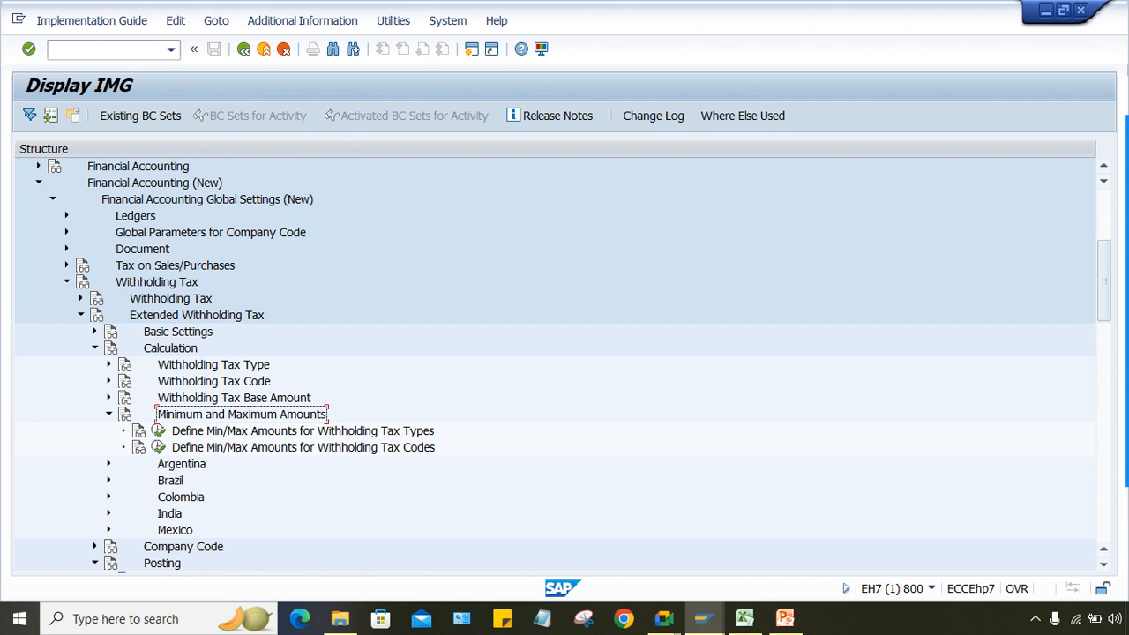
key("Down")
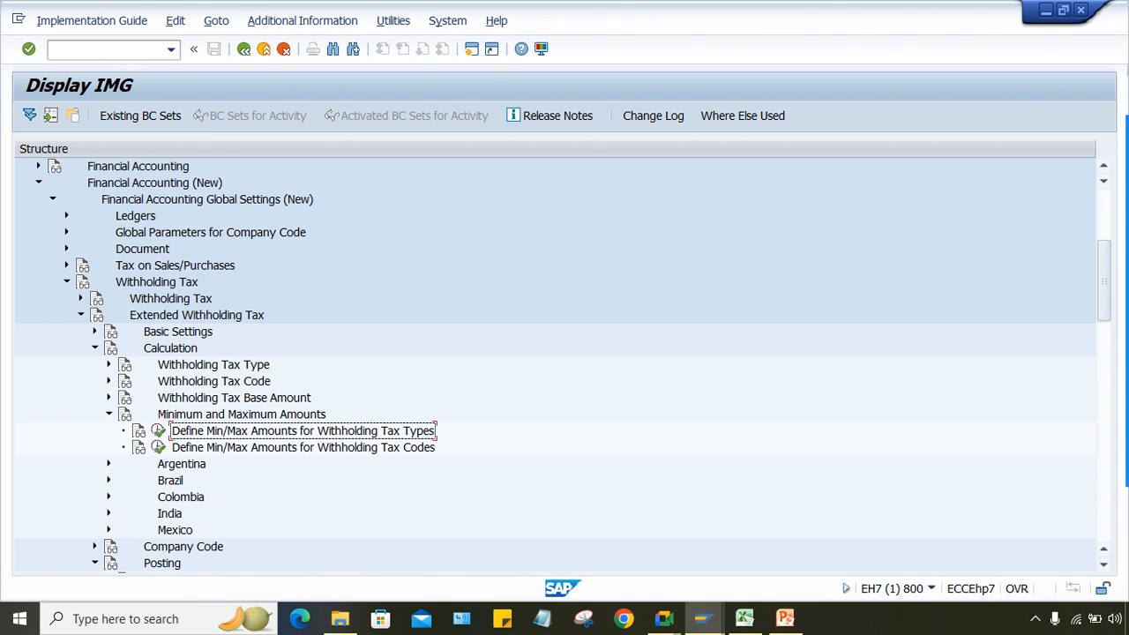
key("Down")
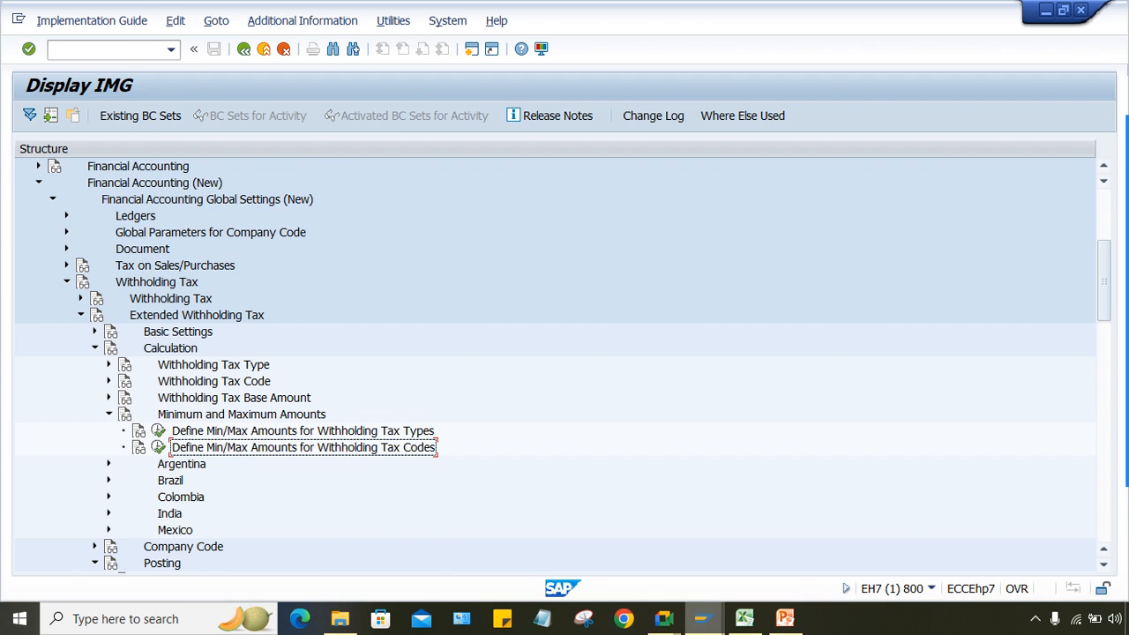
Step: Switch from SAP GUI to the Excel worksheet
mouse_move(703, 619)
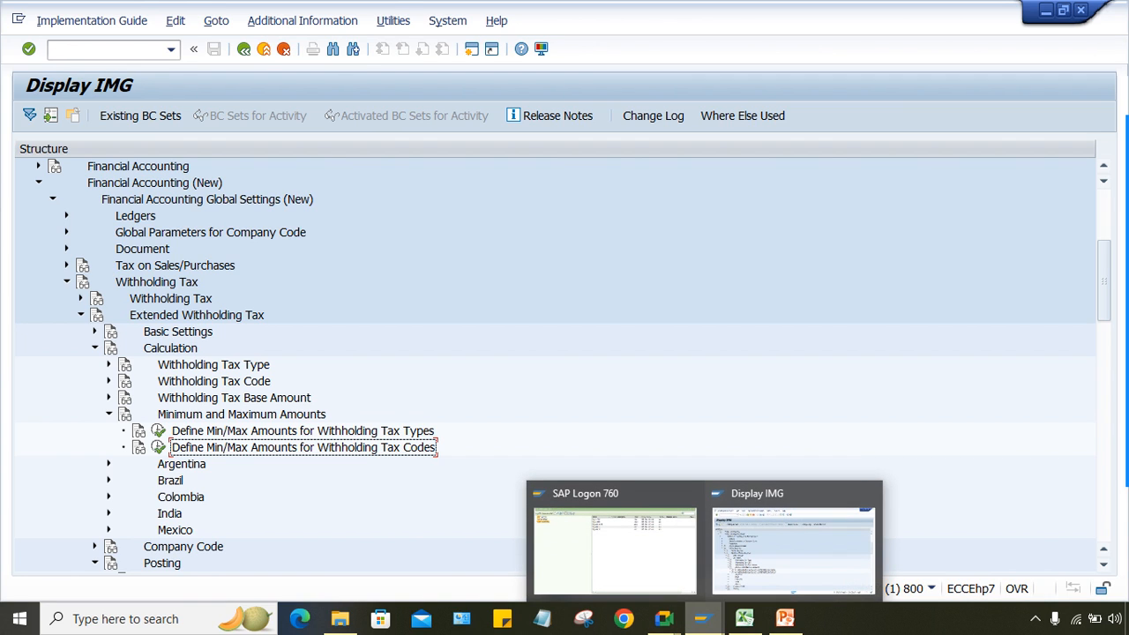
mouse_move(667, 621)
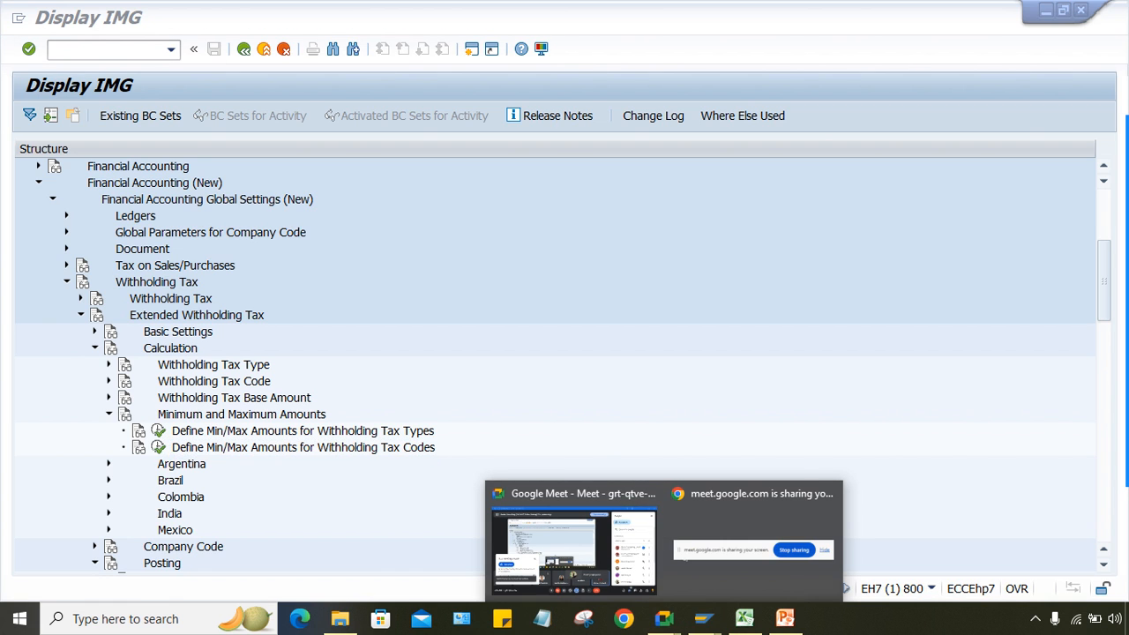
mouse_move(574, 543)
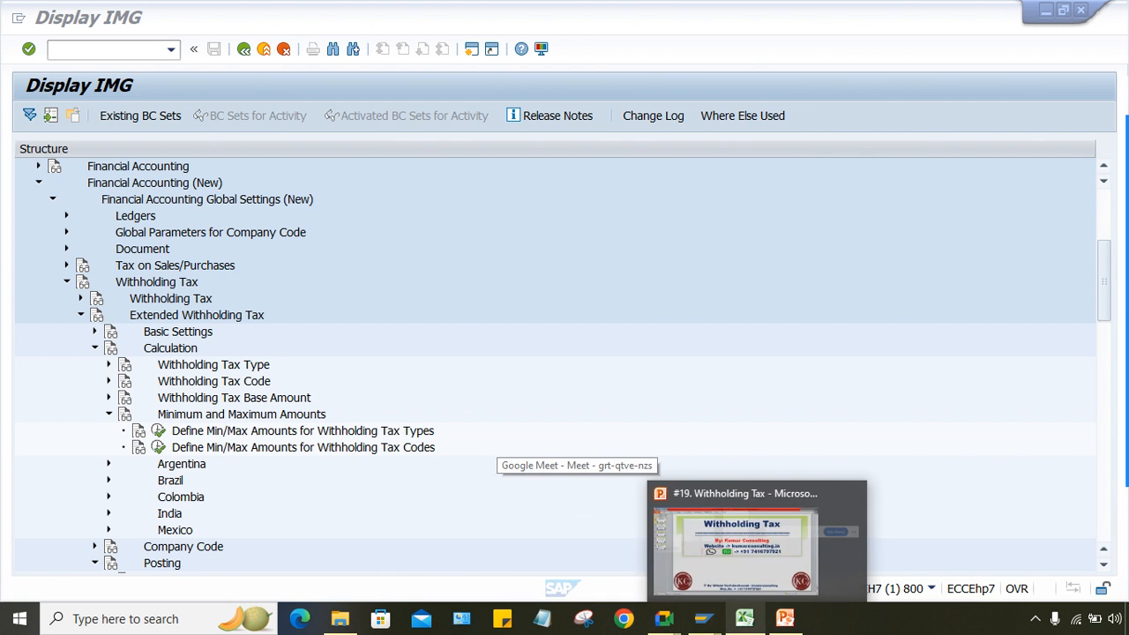
mouse_move(785, 620)
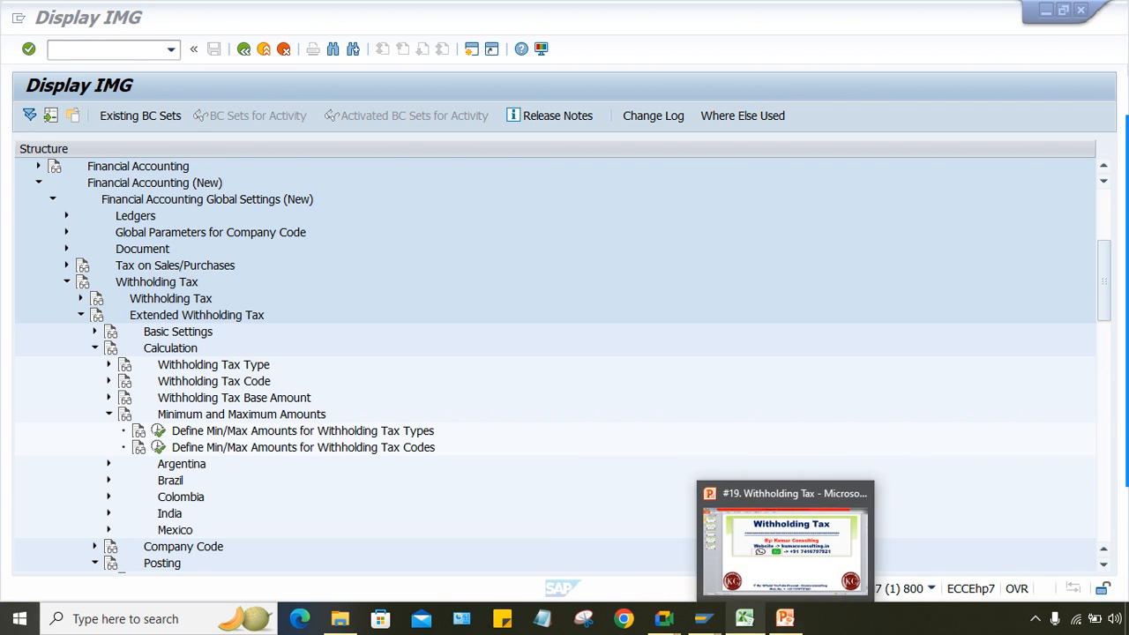
left_click(745, 619)
Step: Start a code list with TT in cell G5 next to the TDS - 5000 note
left_click(424, 389)
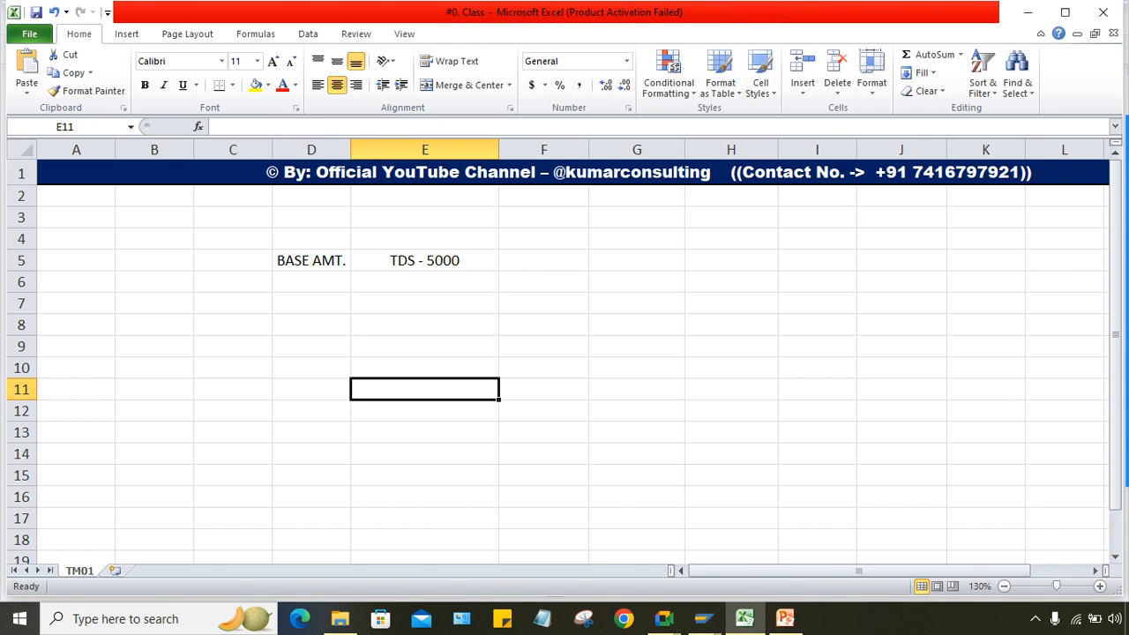
left_click(425, 260)
left_click(543, 260)
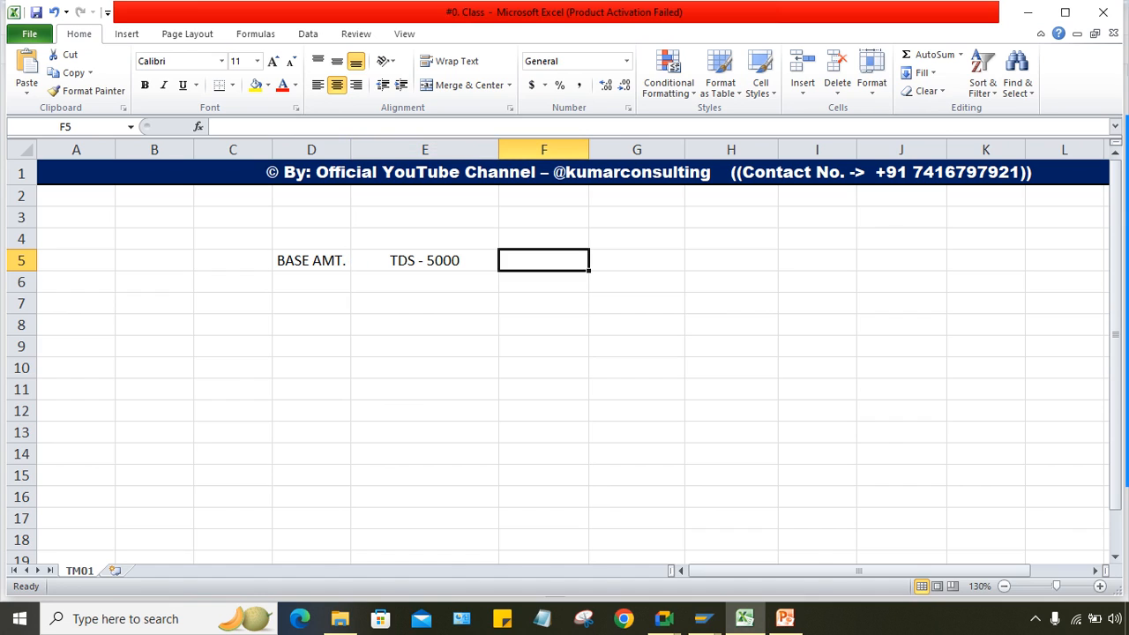
left_click(636, 260)
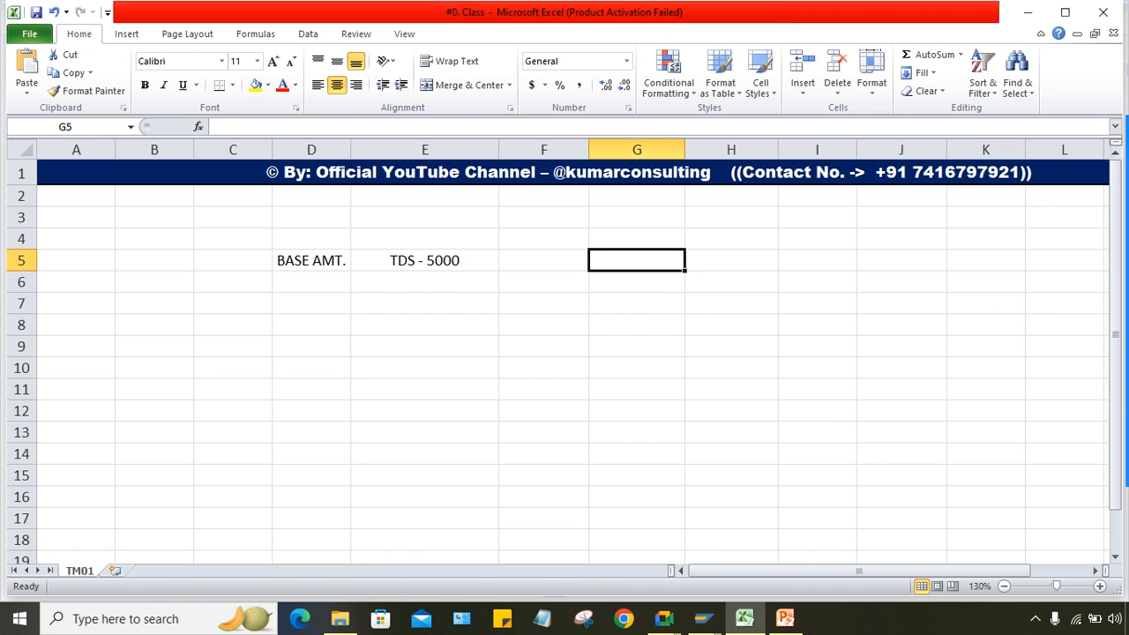
type("=")
key("Caps_Lock")
type("TT")
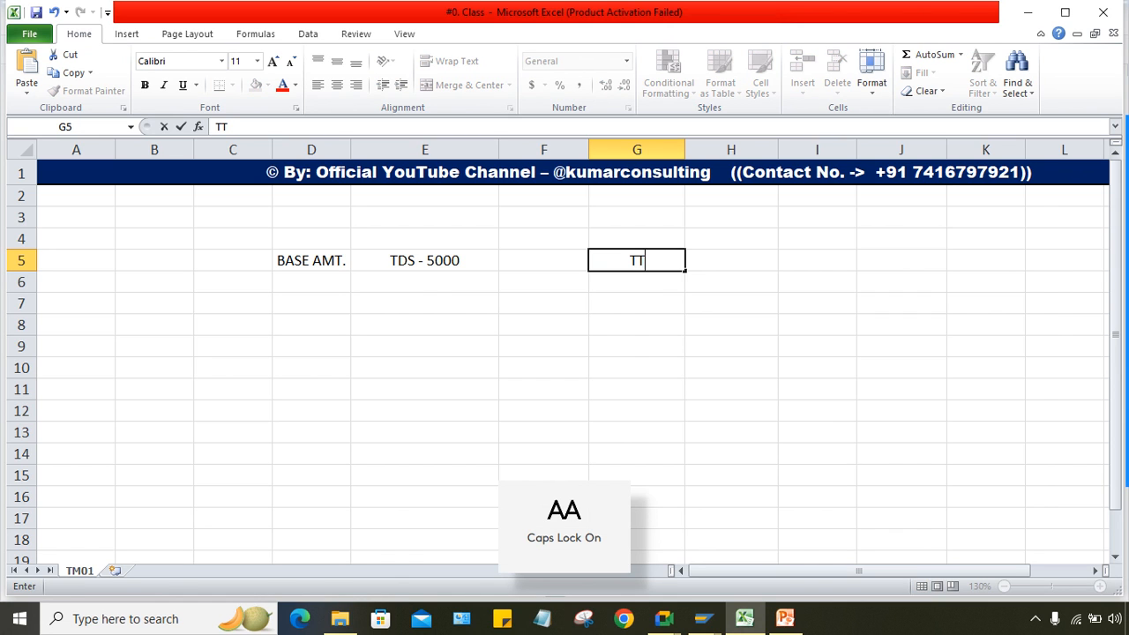
key("Return")
Step: Add codes T1, T2, T3 and T4 below TT in cells G6:G9
type("T1")
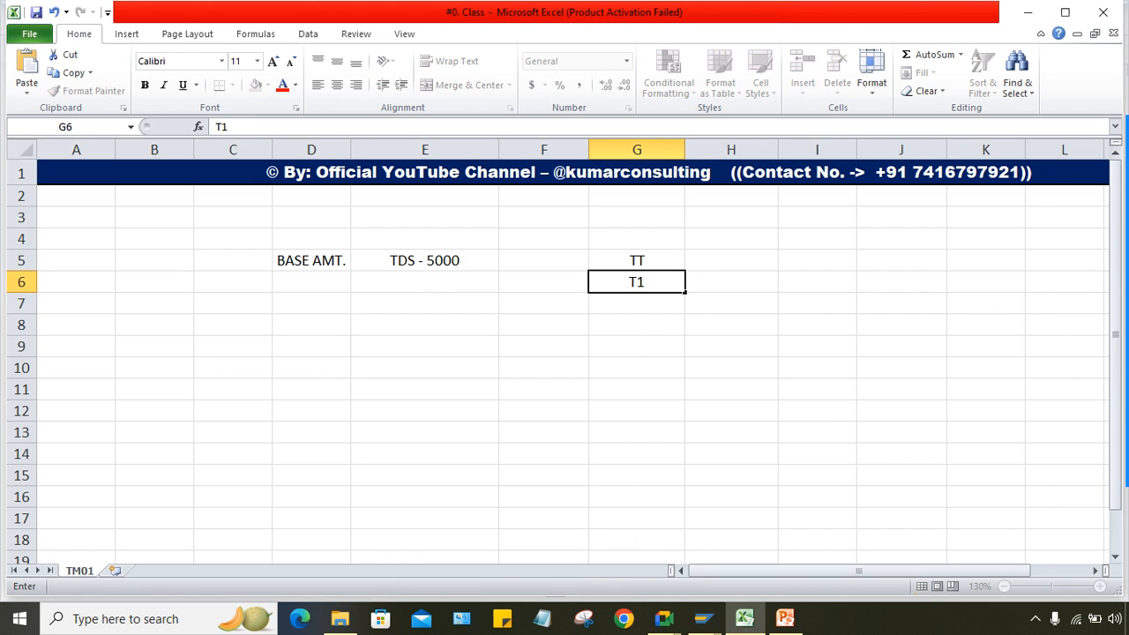
key("Return")
type("T2")
key("Return")
type("T3")
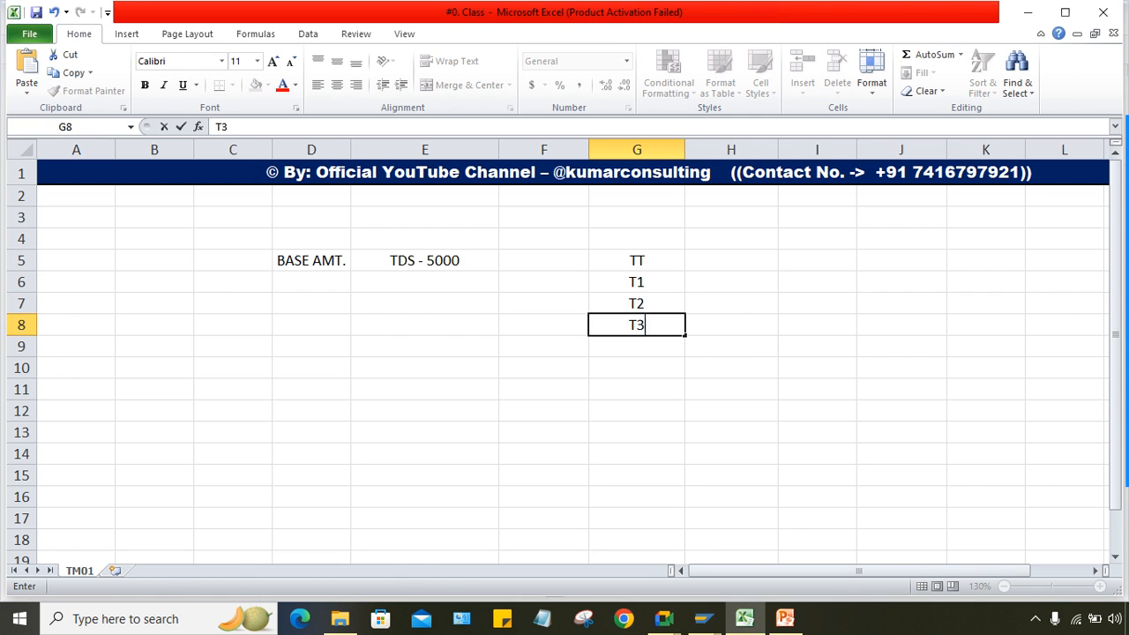
key("Return")
type("T4T")
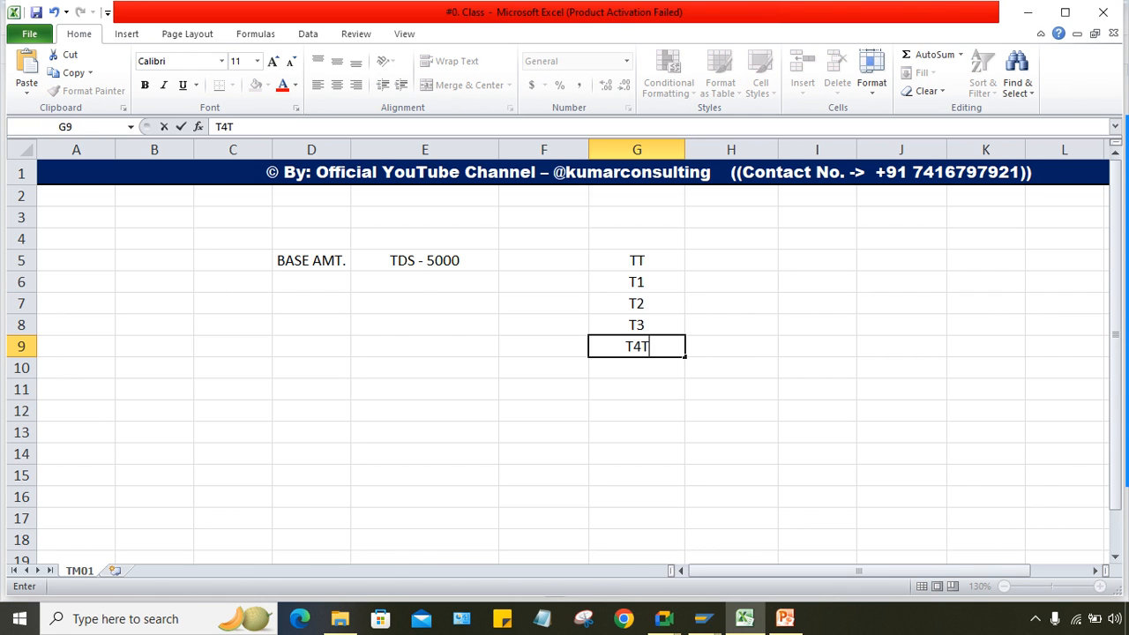
key("BackSpace")
type("5")
key("BackSpace")
key("Return")
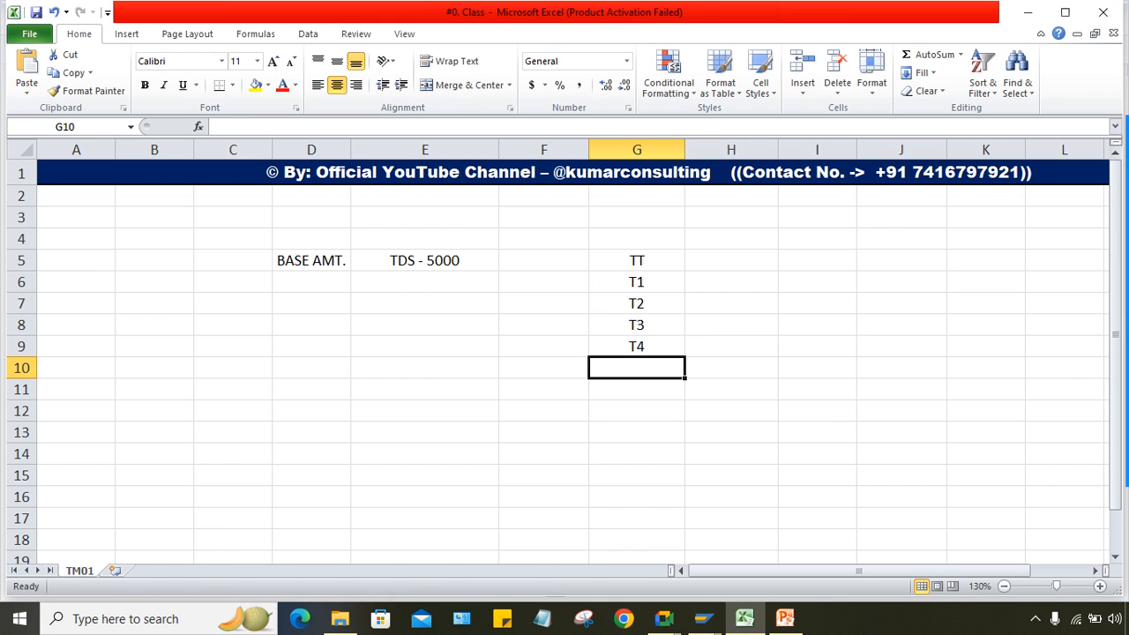
Step: Point out TT in G5, codes T1–T4 and the TDS - 5000 note in E5
left_click(637, 261)
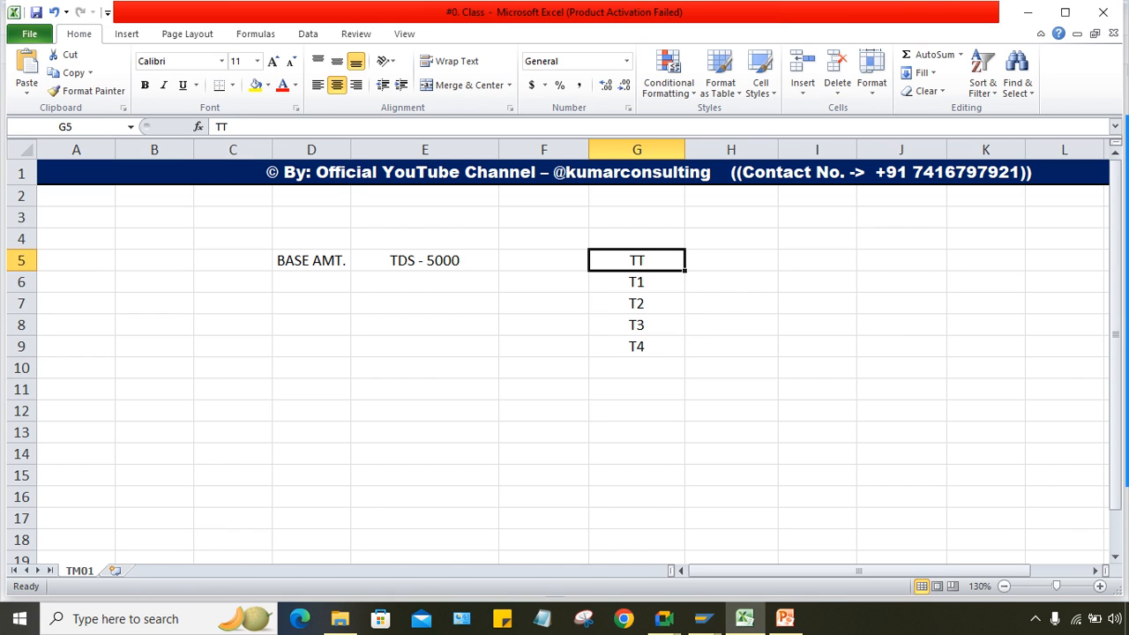
left_click_drag(637, 282, 637, 346)
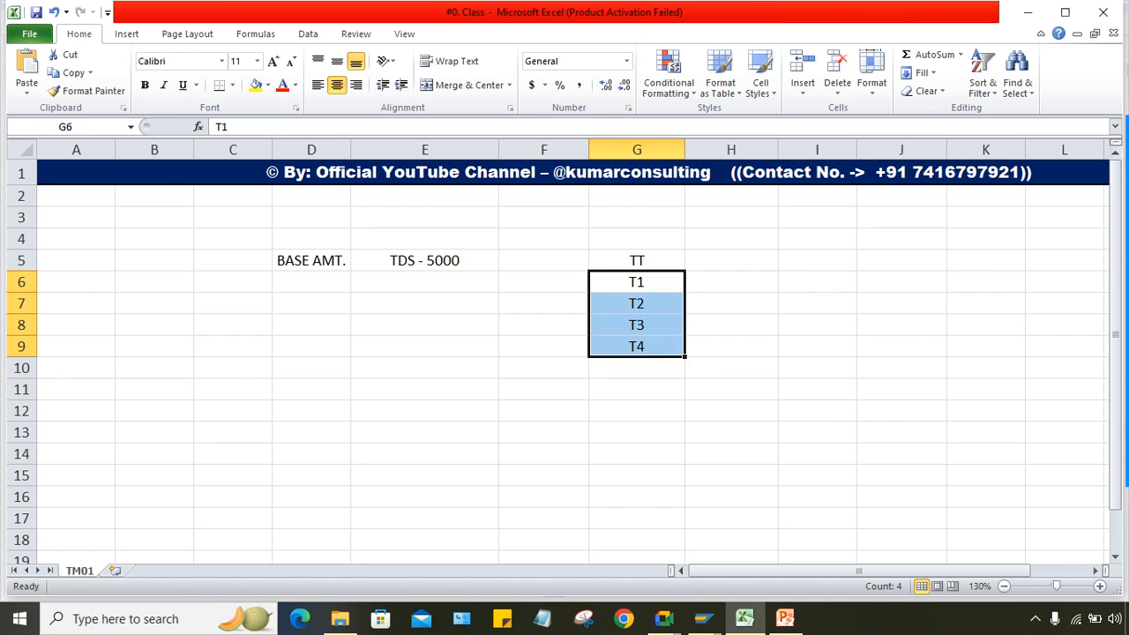
left_click(731, 281)
key("Down")
key("Down")
key("Down")
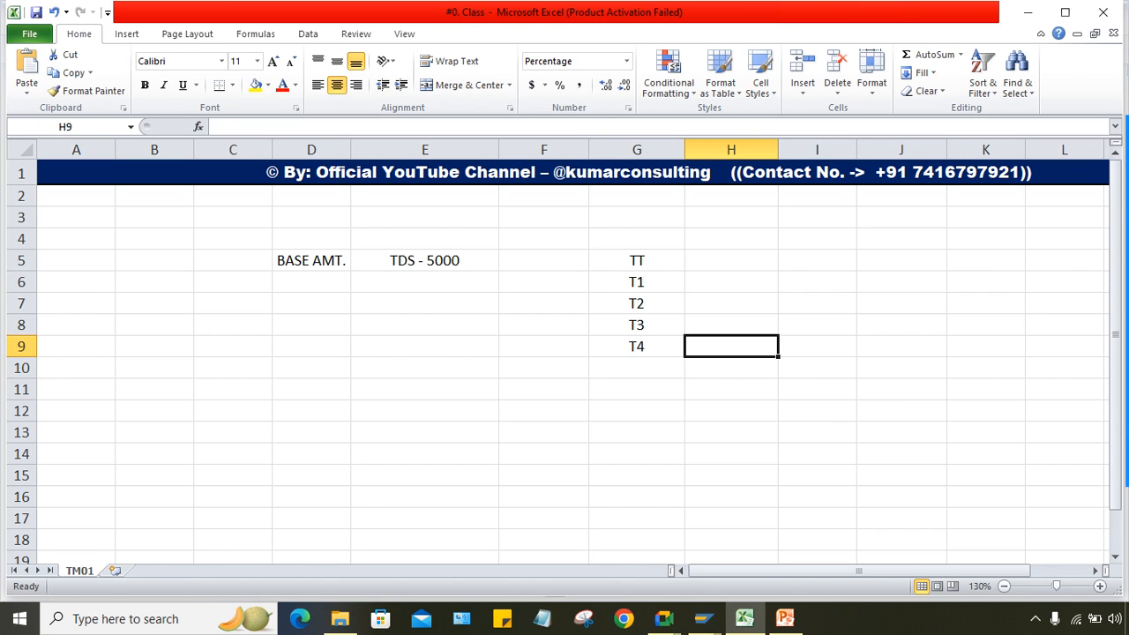
left_click(637, 261)
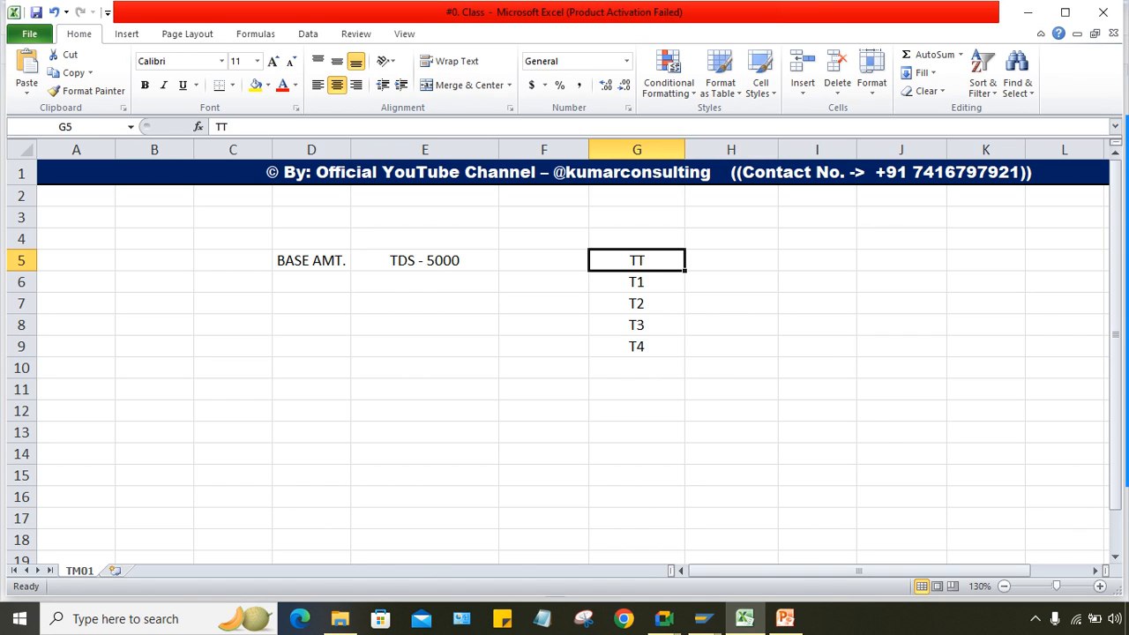
left_click(425, 260)
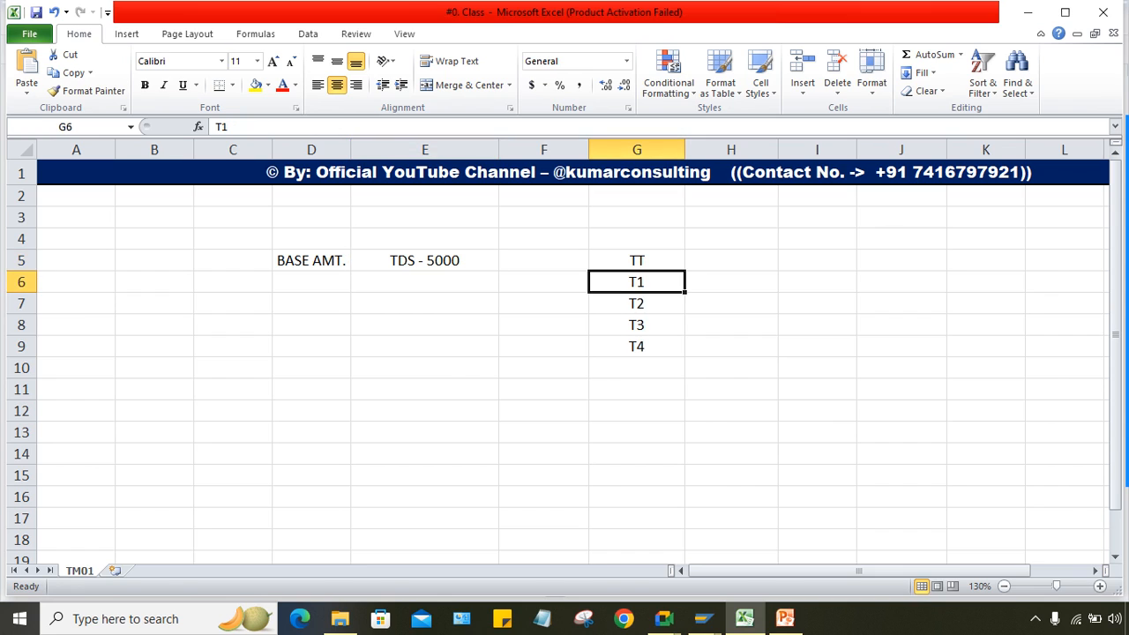
left_click_drag(637, 281, 637, 346)
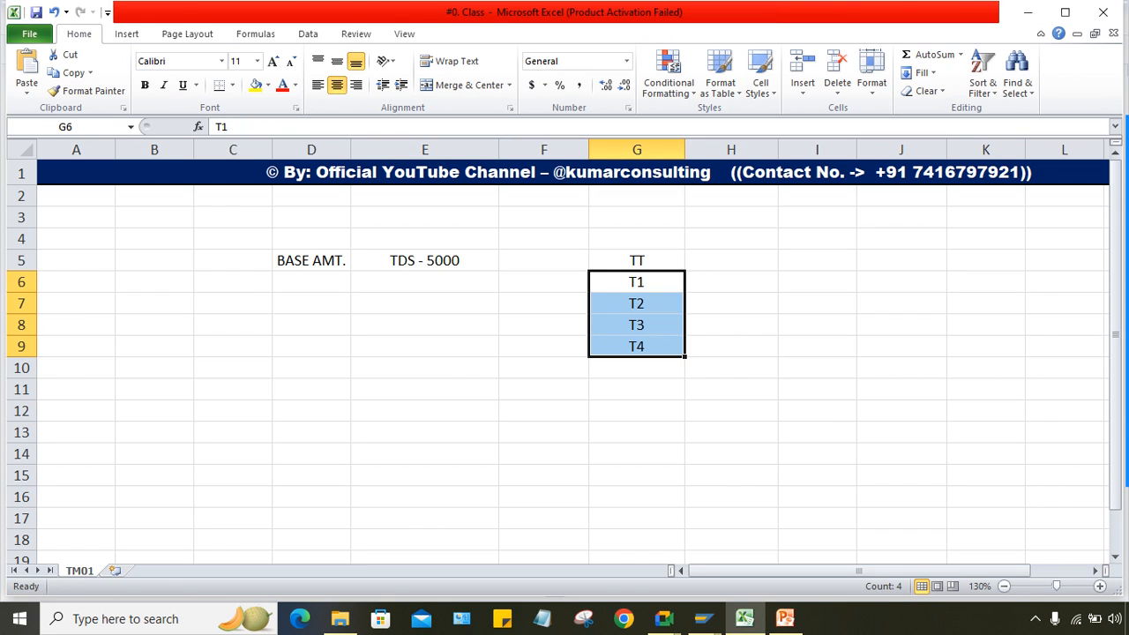
left_click(637, 346)
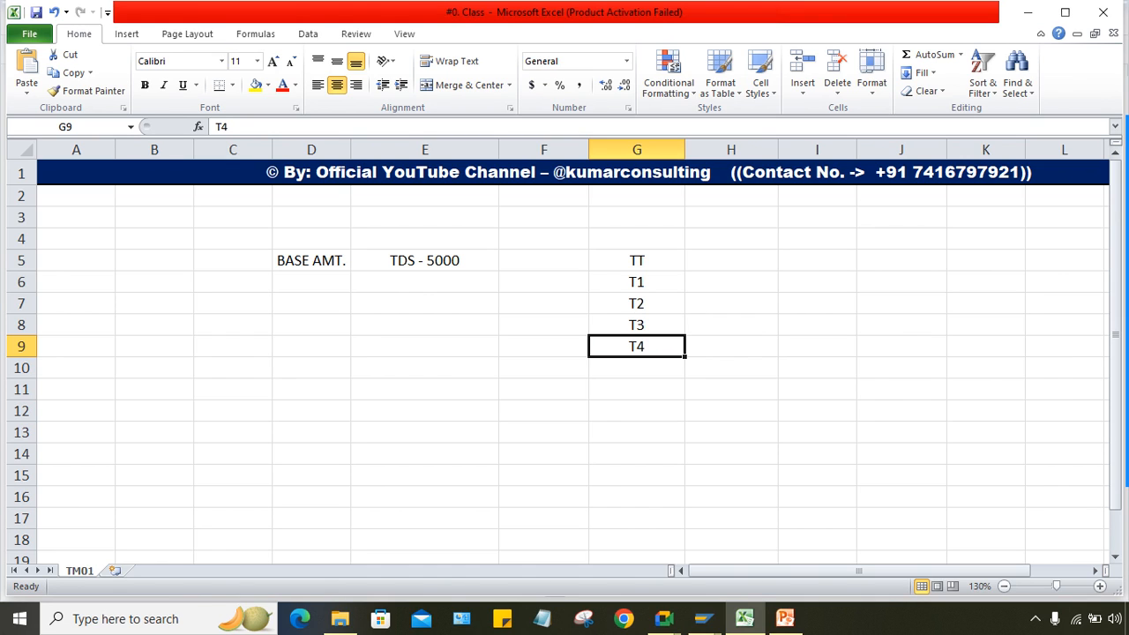
left_click(425, 260)
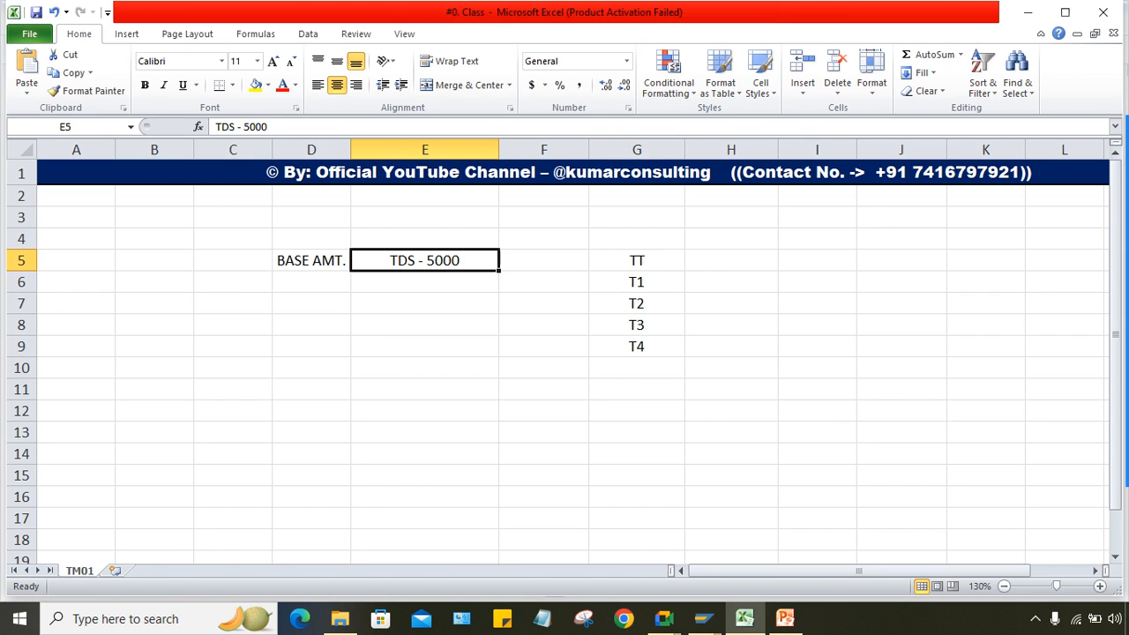
Step: Highlight T4 in G9 and re-mark codes T1 through T4 beneath TT
left_click(637, 346)
left_click(731, 346)
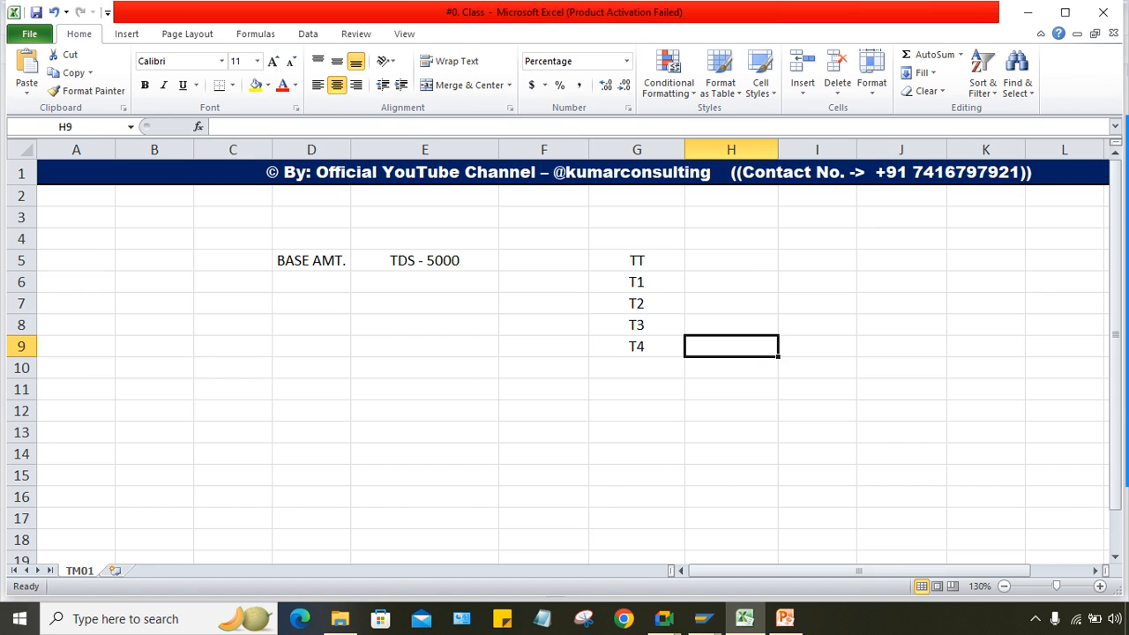
left_click(637, 346)
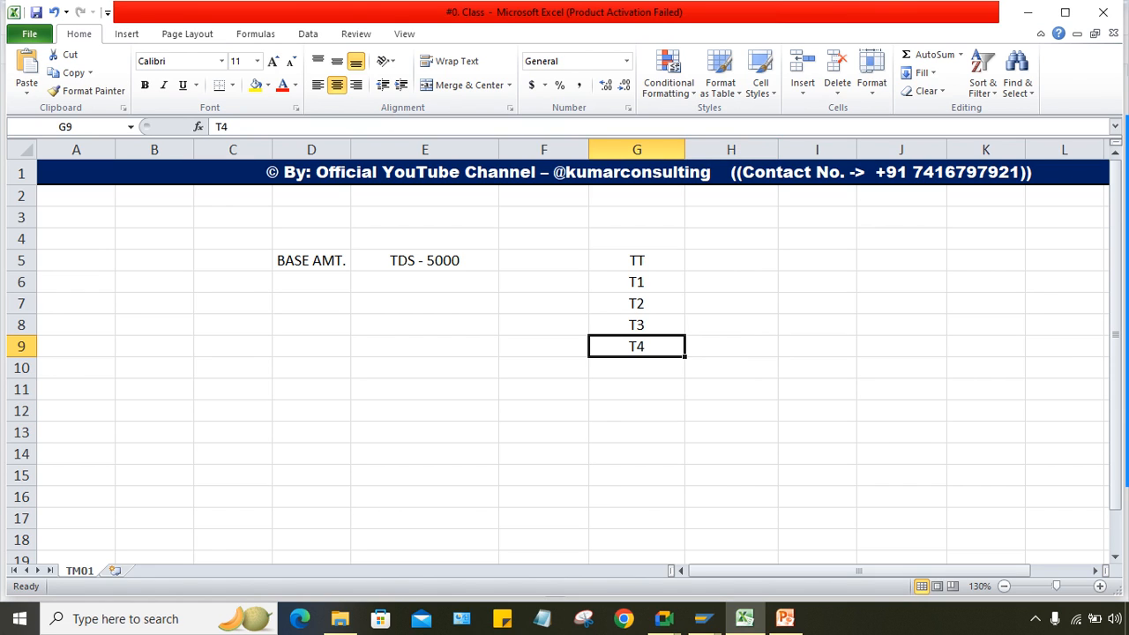
left_click_drag(637, 281, 637, 325)
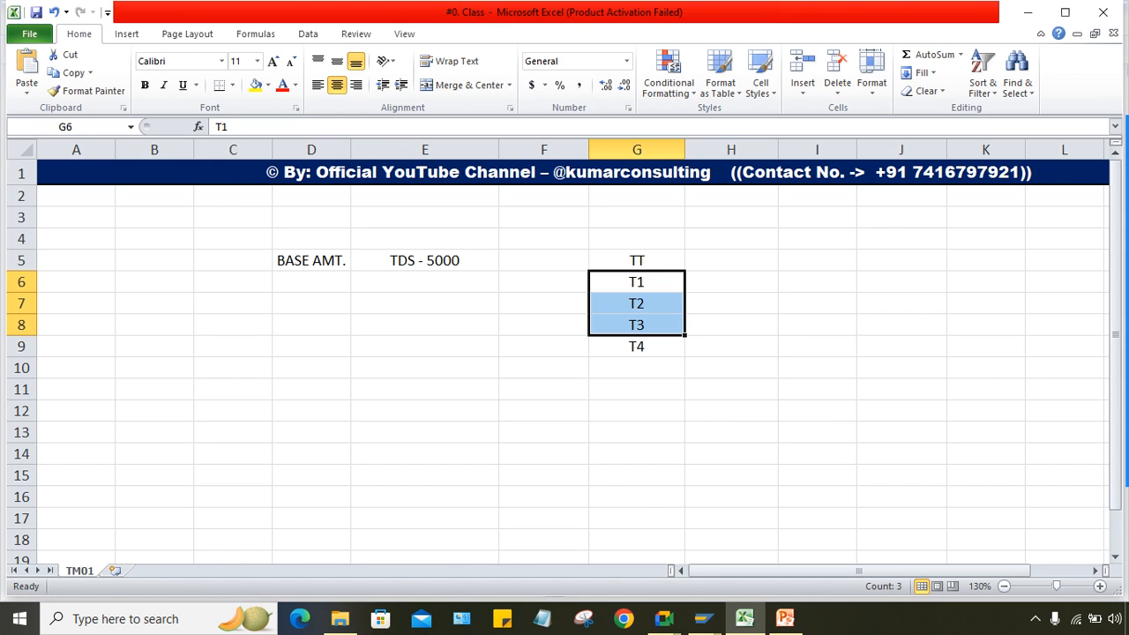
left_click(637, 260)
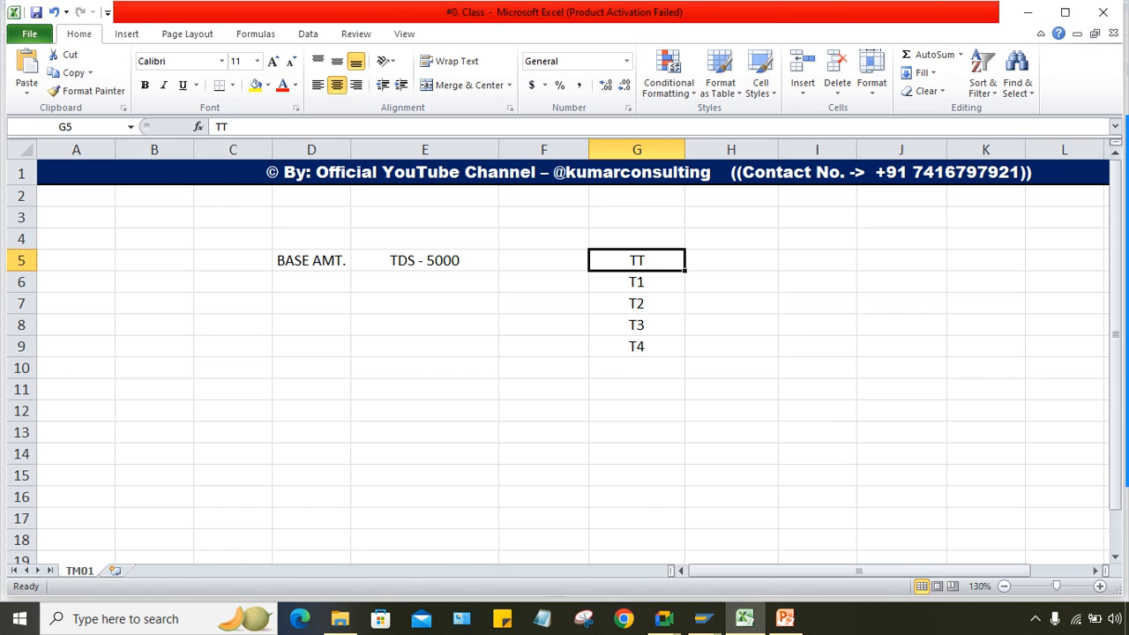
left_click_drag(637, 281, 637, 346)
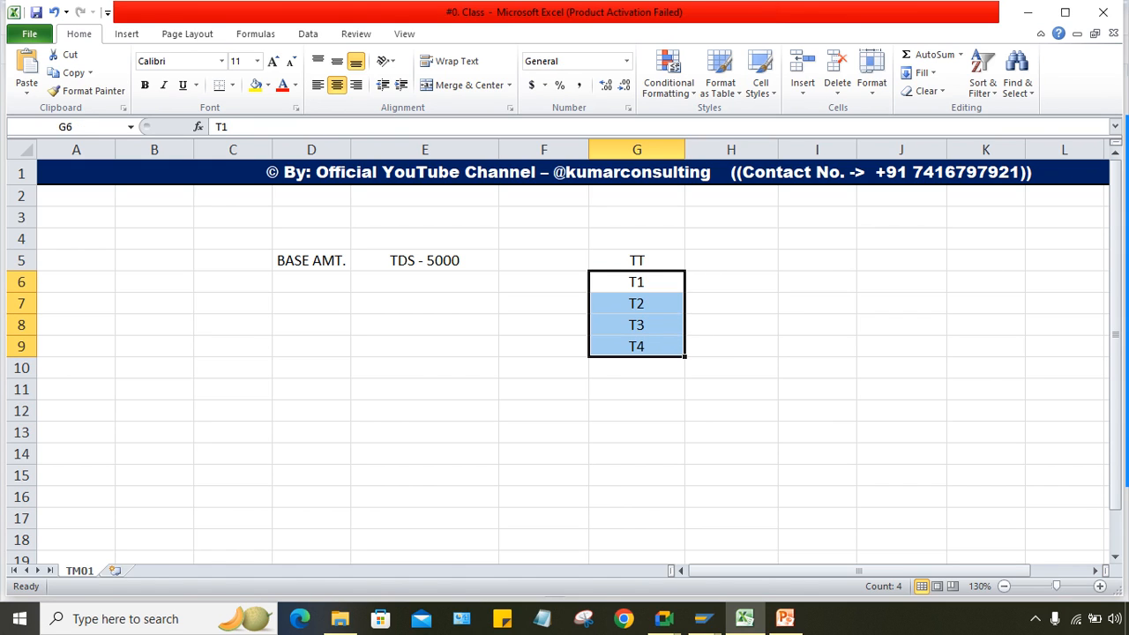
left_click(637, 411)
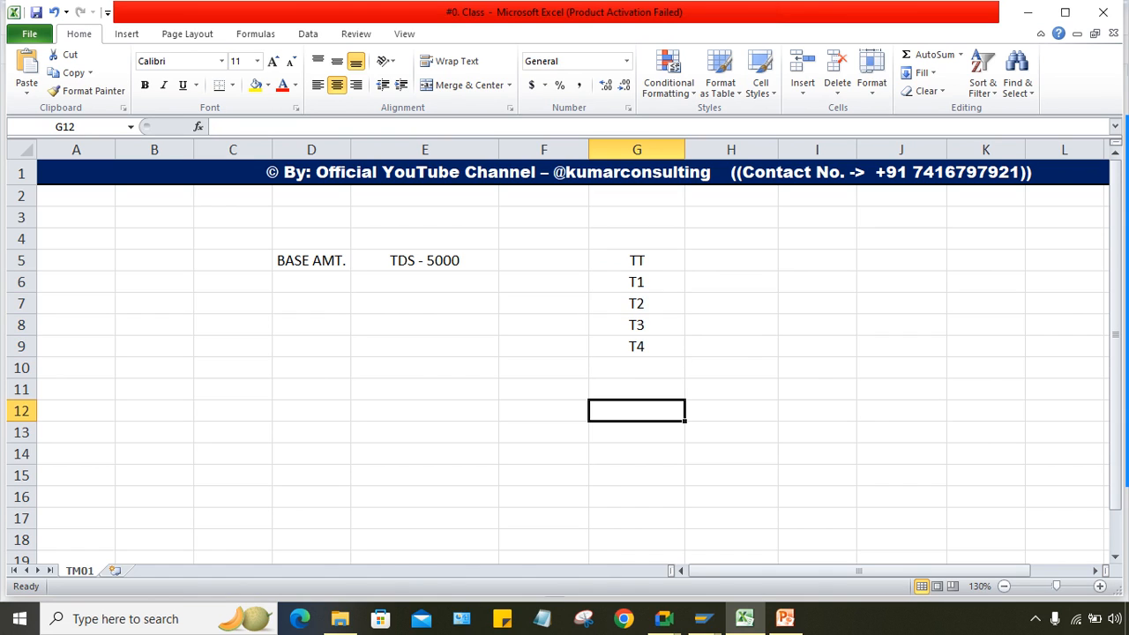
left_click(637, 261)
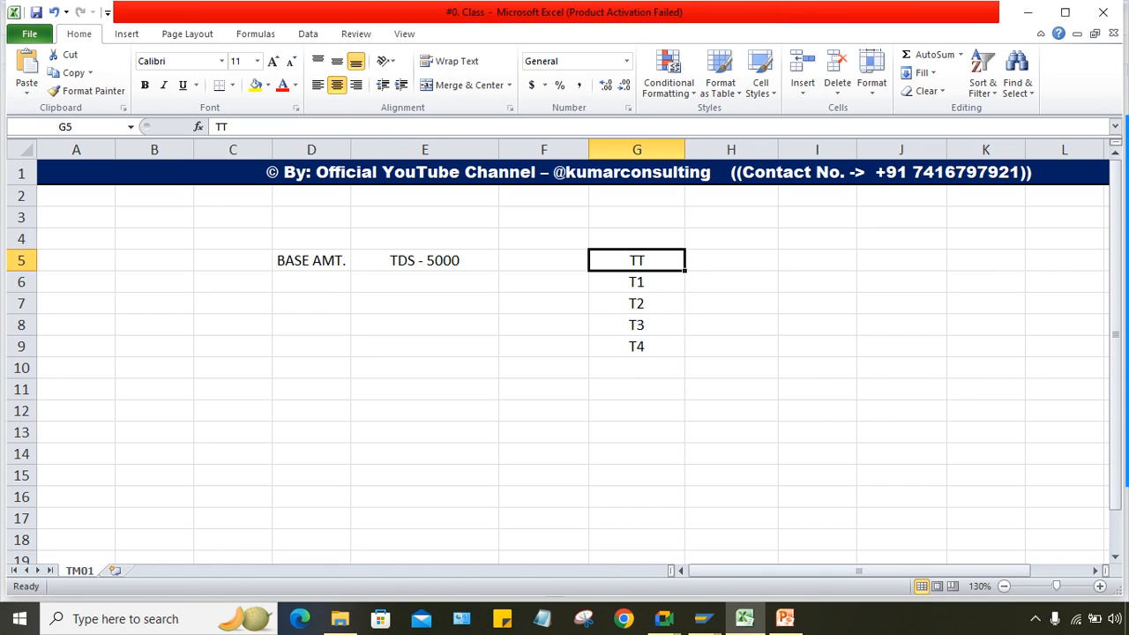
left_click_drag(637, 282, 637, 346)
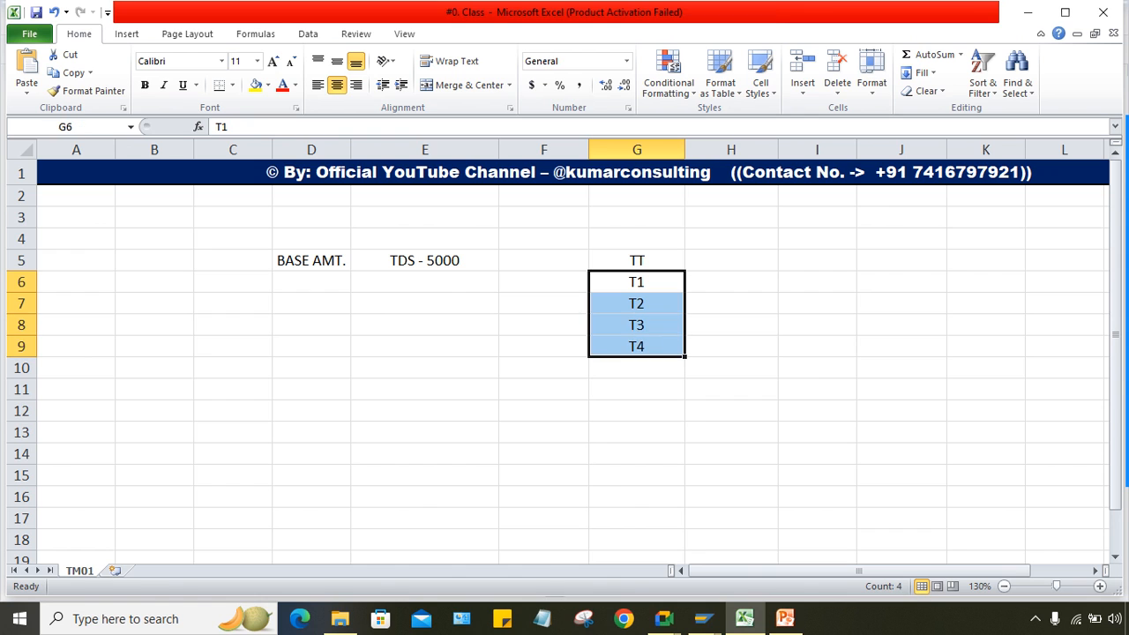
left_click(637, 260)
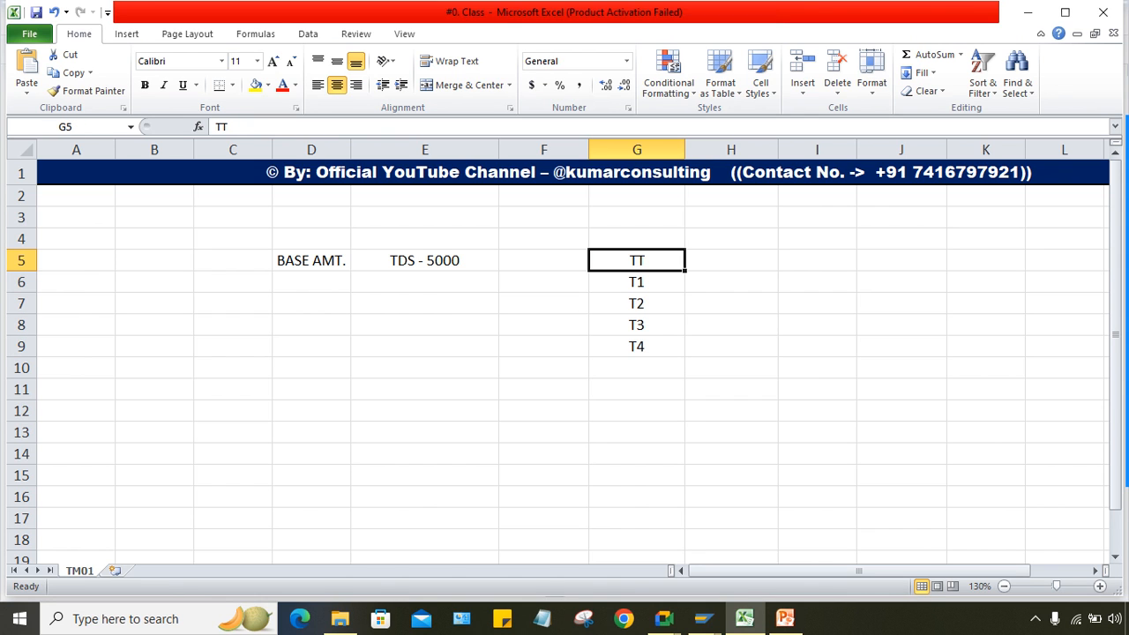
Step: Run Define Min/Max Amounts for Withholding Tax Codes for country IN and start a new entry
mouse_move(703, 619)
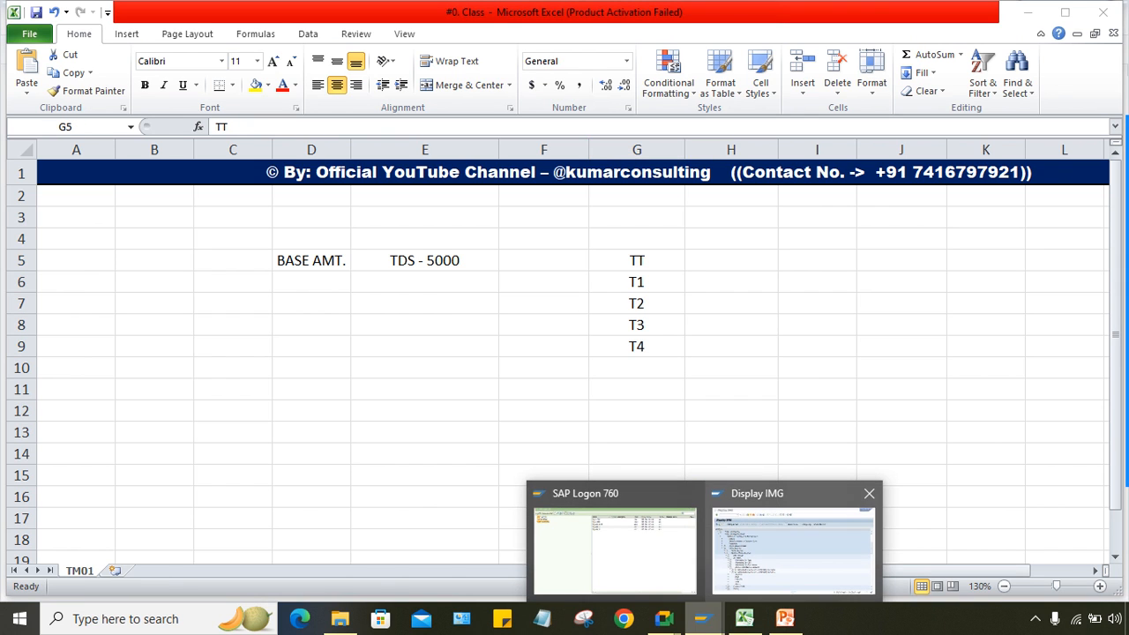
left_click(794, 543)
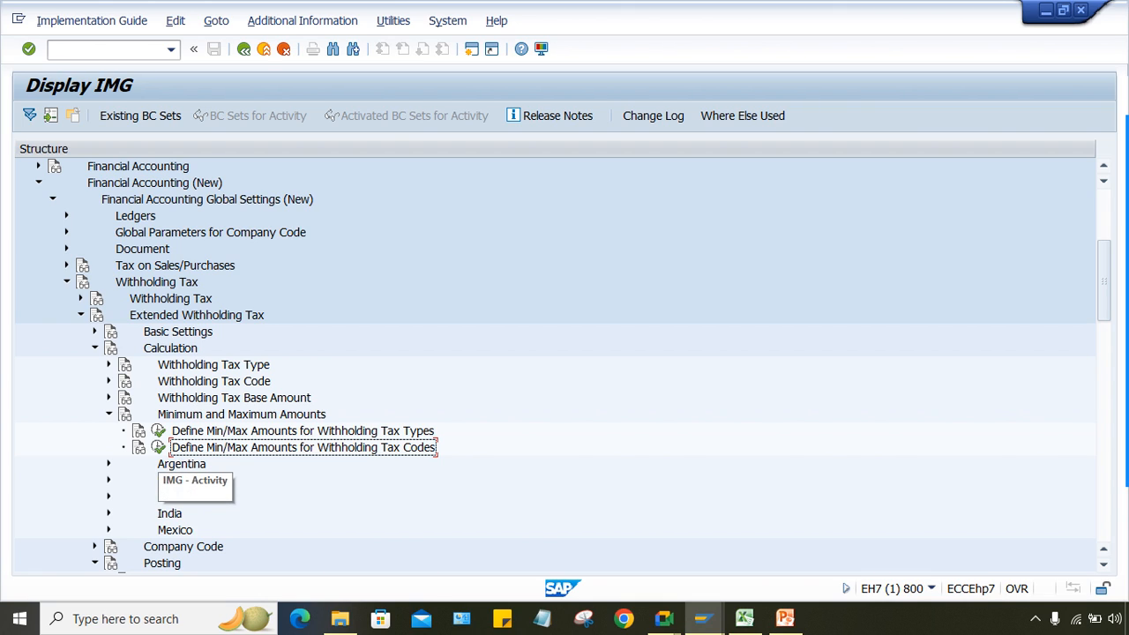
left_click(158, 447)
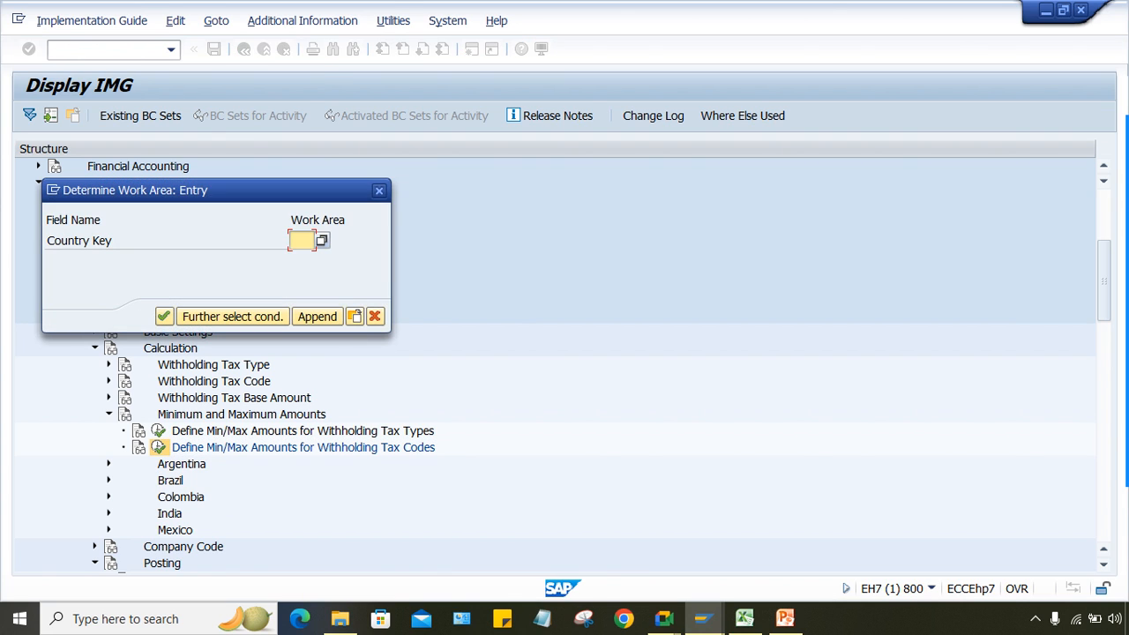
type("IN")
key("Return")
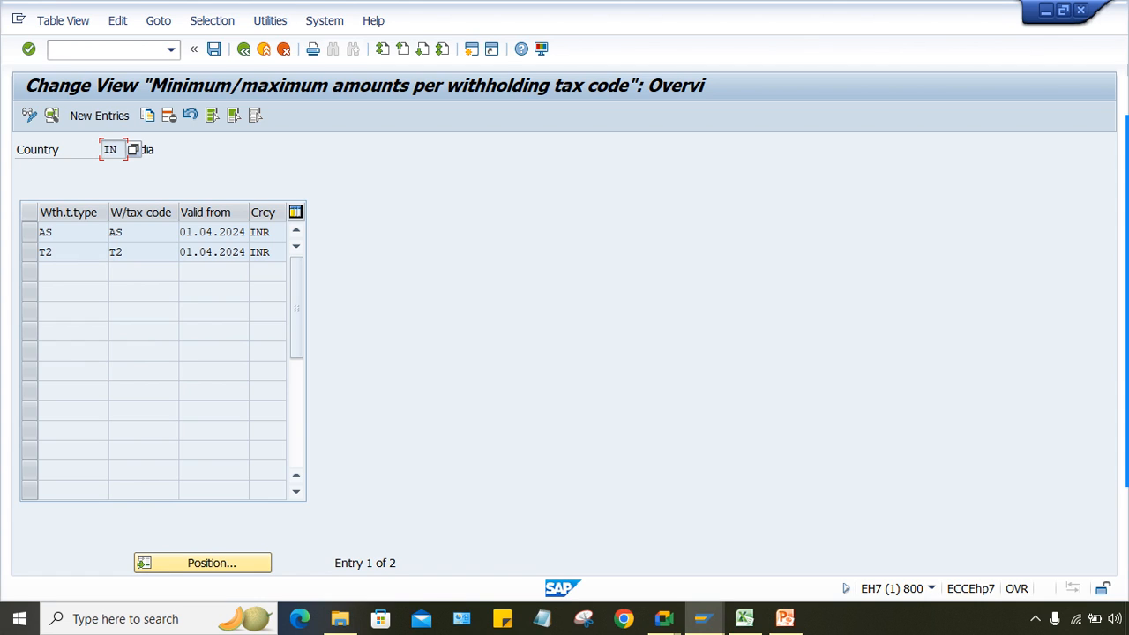
key("Tab")
key("Tab")
key("F5")
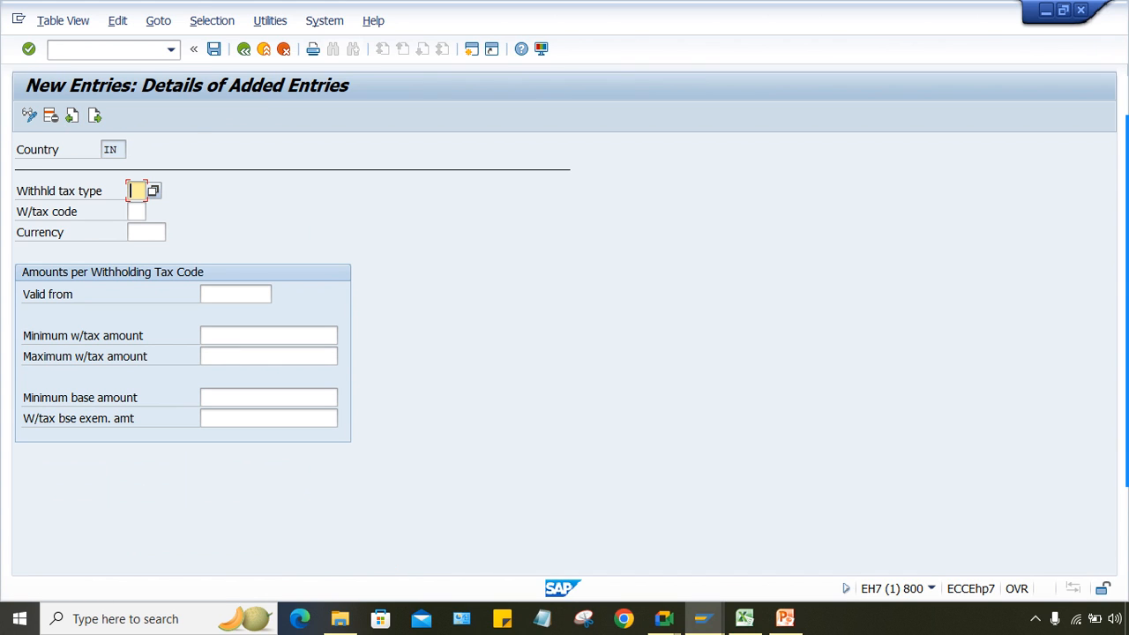
Step: Enter type TT, code T1, currency INR, valid-from 01.04.2024, then check the Excel TDS - 5000 note
type("TT")
key("Tab")
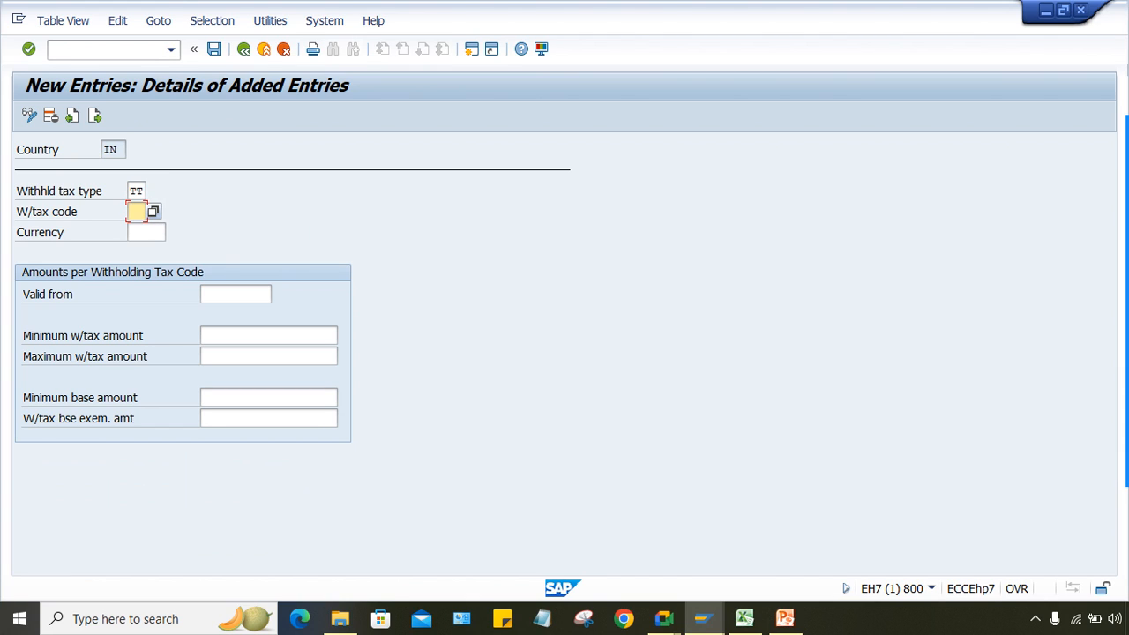
type("T1")
key("Tab")
type("INR")
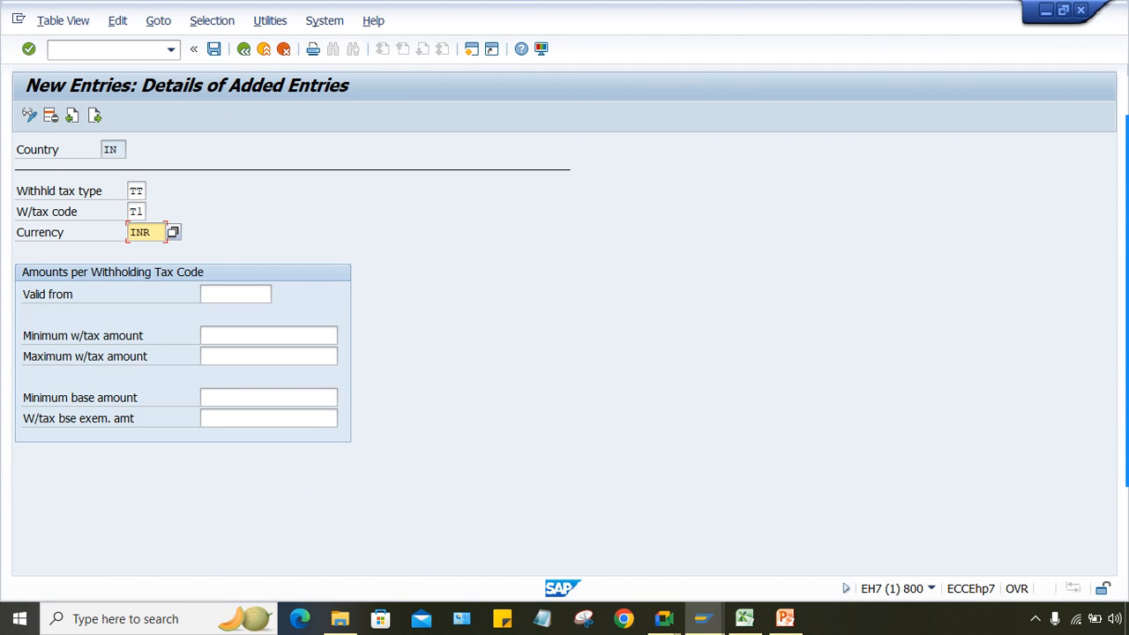
left_click(235, 294)
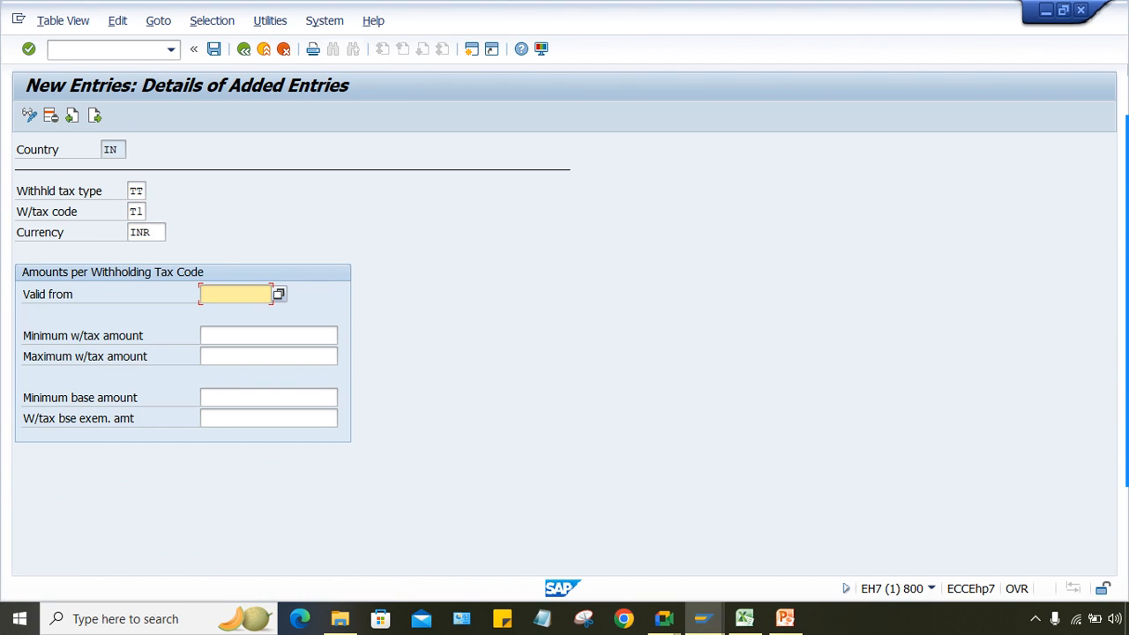
type("01.04.202")
type("4")
key("Tab")
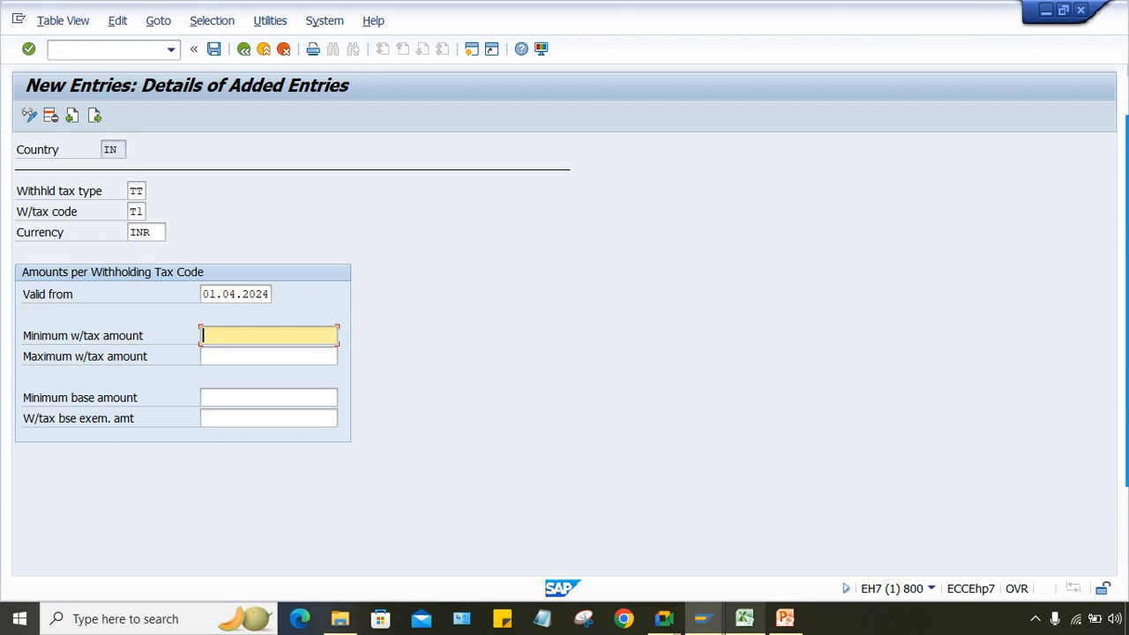
left_click(744, 619)
left_click(425, 261)
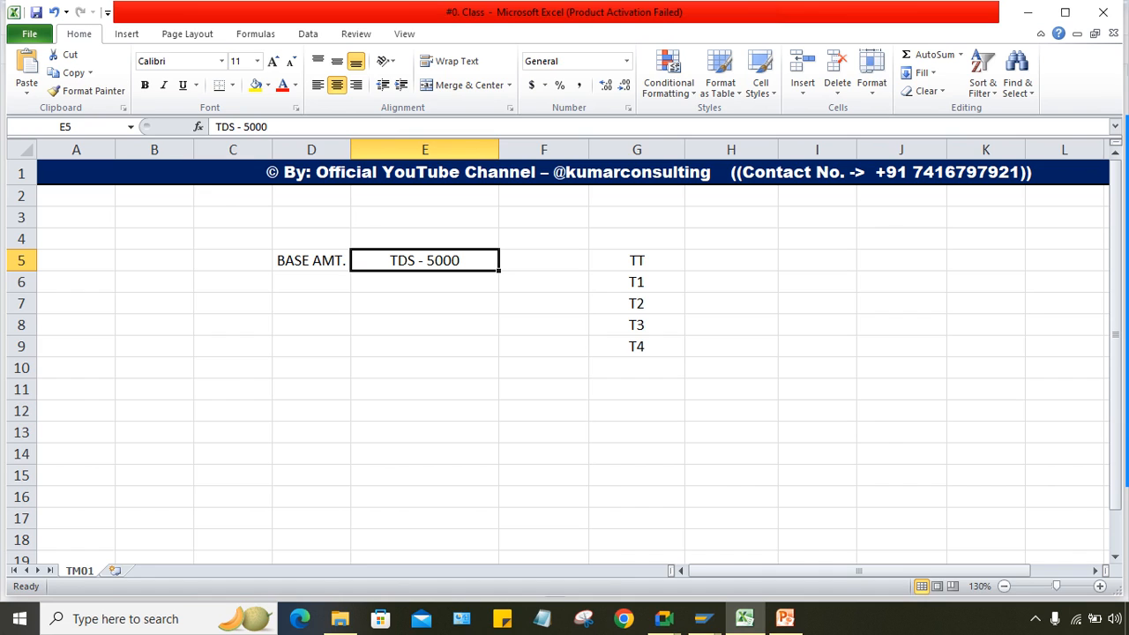
Step: Check the BASE AMT. and TDS - 5000 notes in Excel, then return to the TT/T1 new entry
left_click(312, 262)
left_click(425, 261)
left_click(425, 283)
left_click(425, 261)
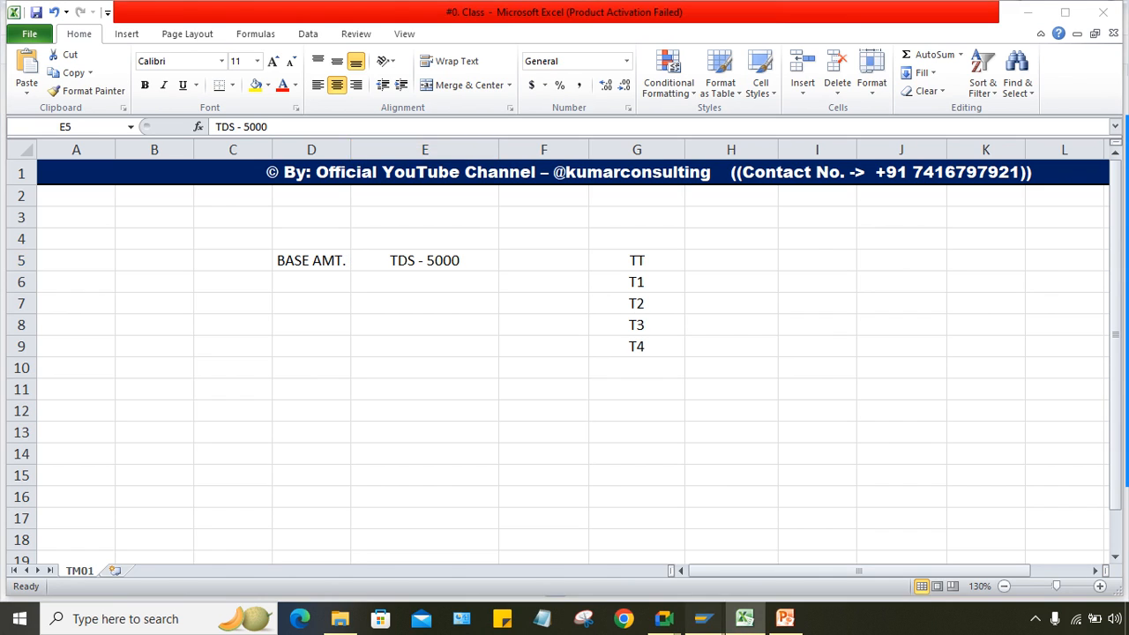
mouse_move(703, 619)
left_click(808, 540)
left_click(256, 357)
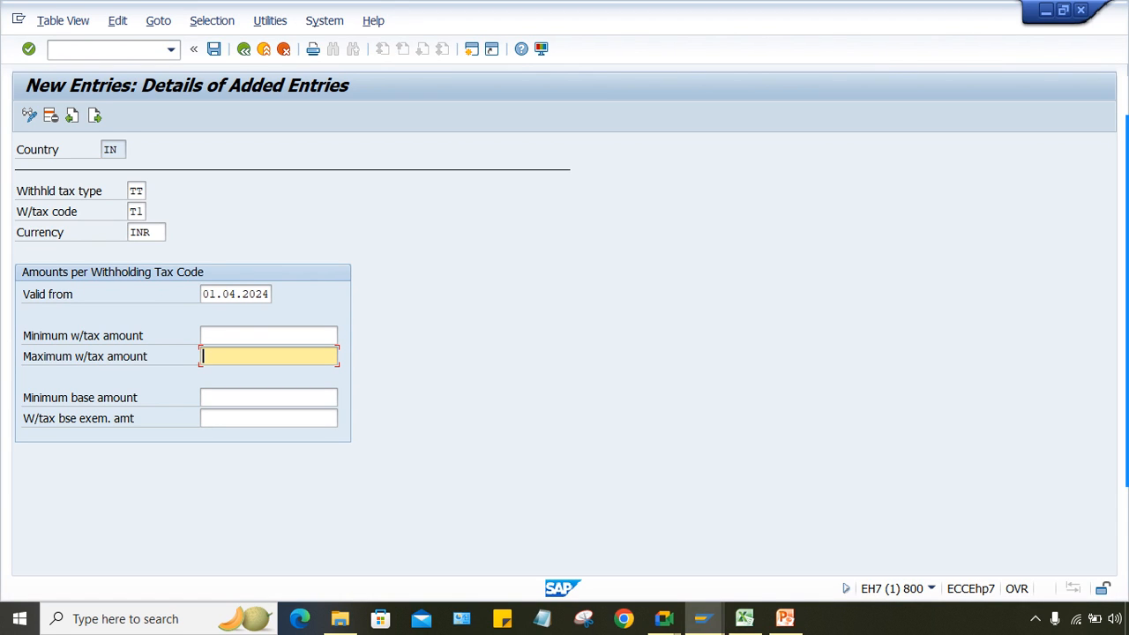
Step: Enter minimum base amount 5000, hit the T059Z error, and list the tax codes for type TT
left_click(256, 336)
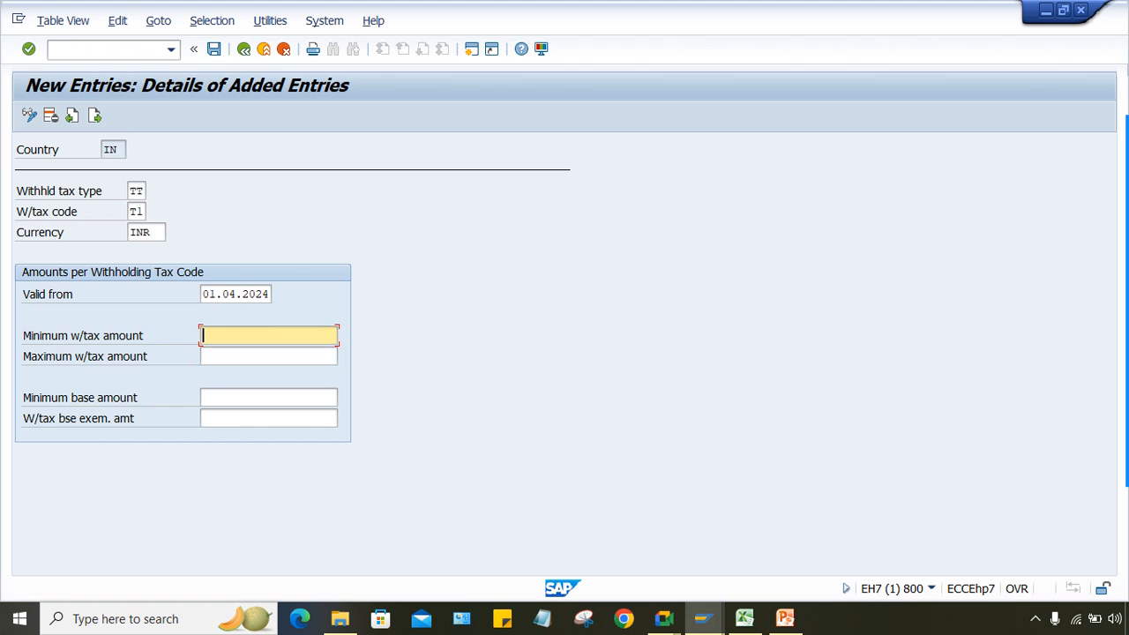
left_click(256, 398)
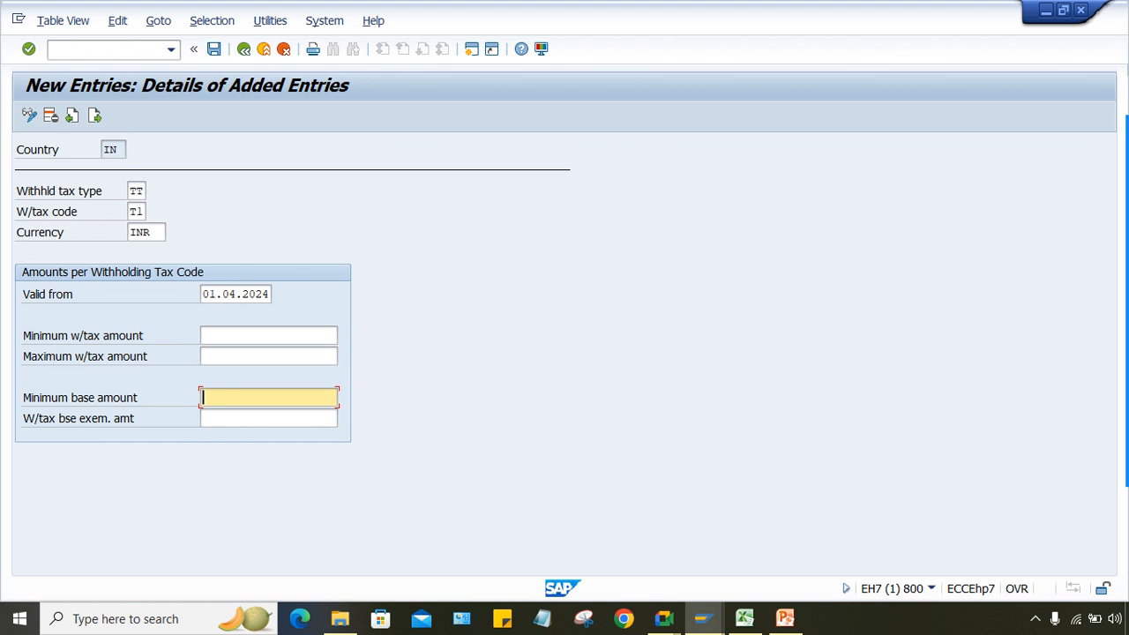
type("5000")
key("Return")
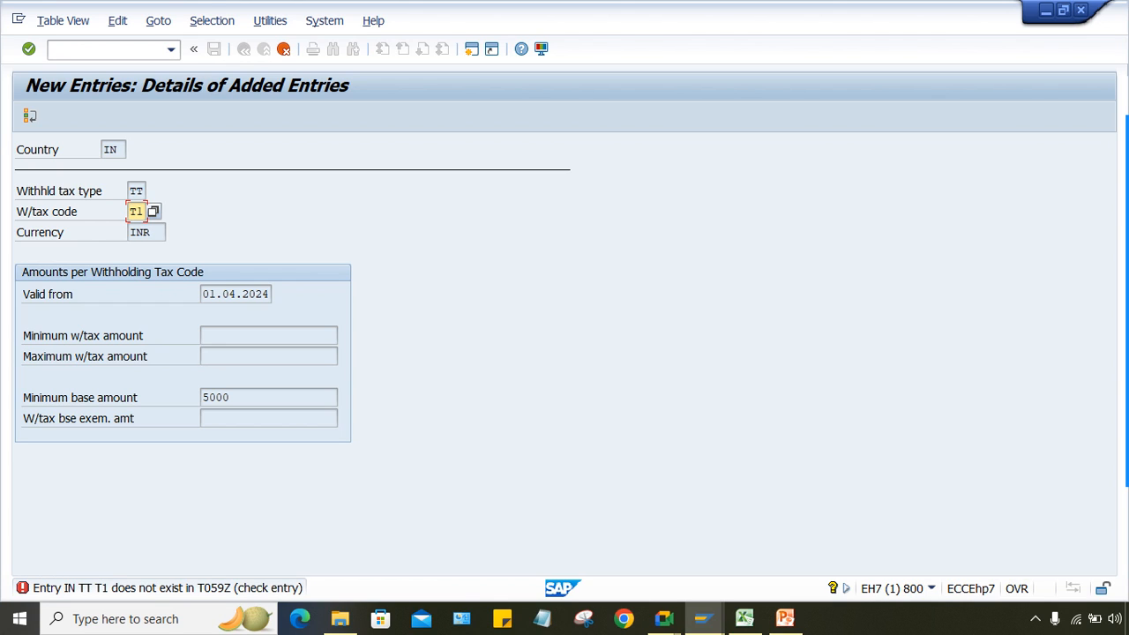
key("Return")
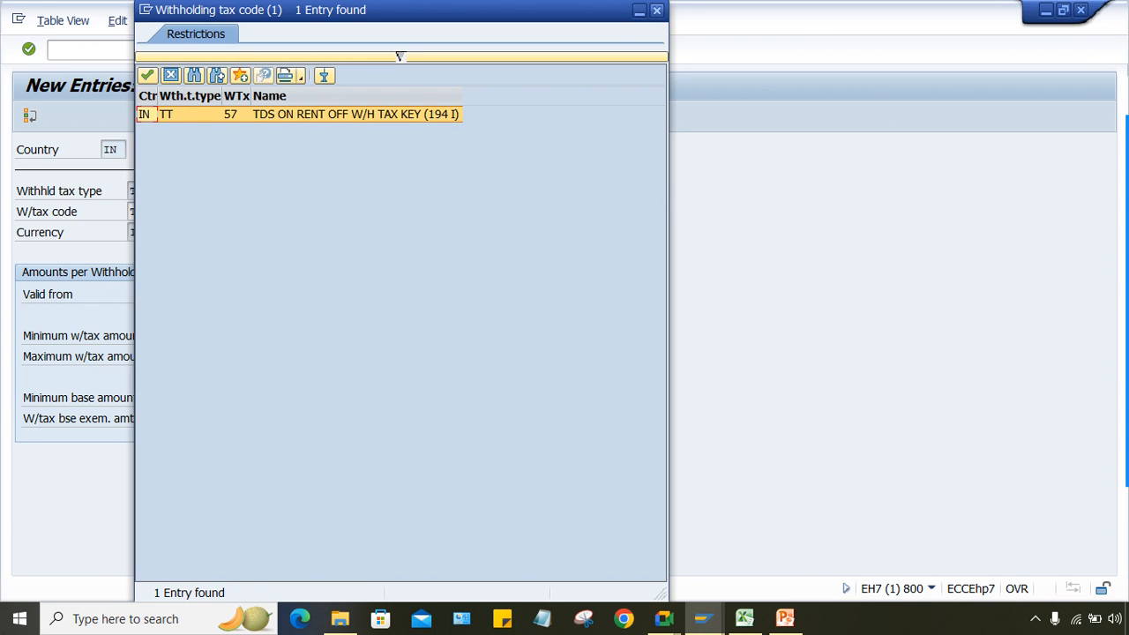
key("Escape")
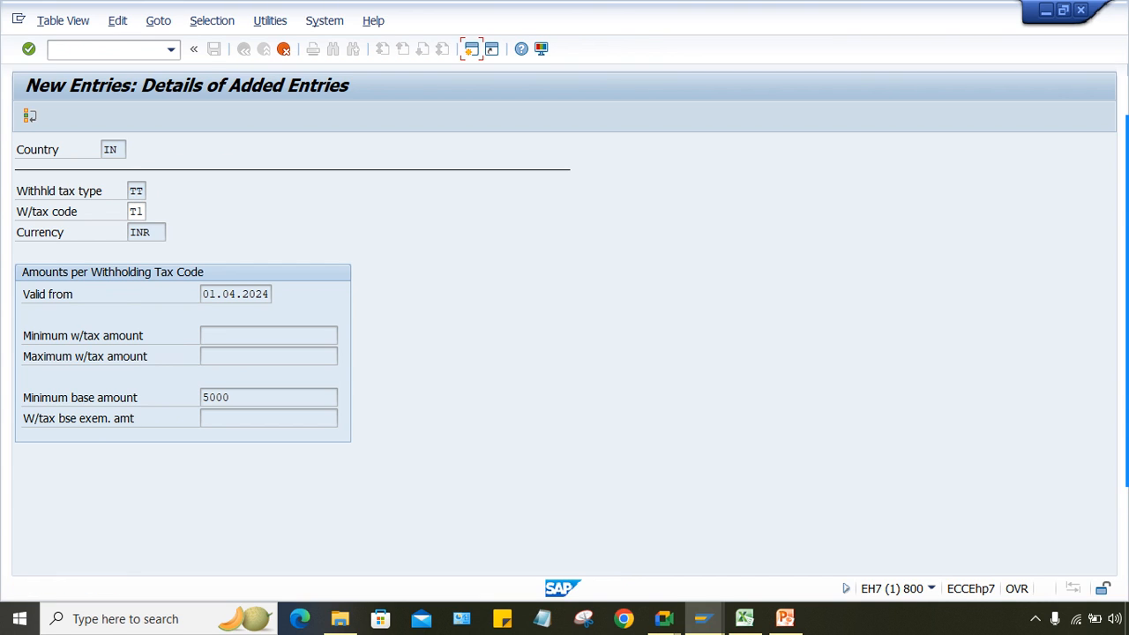
left_click(471, 48)
Step: Run XK02 for the vendor in company code TM01 with Withholding tax data selected
type("XK")
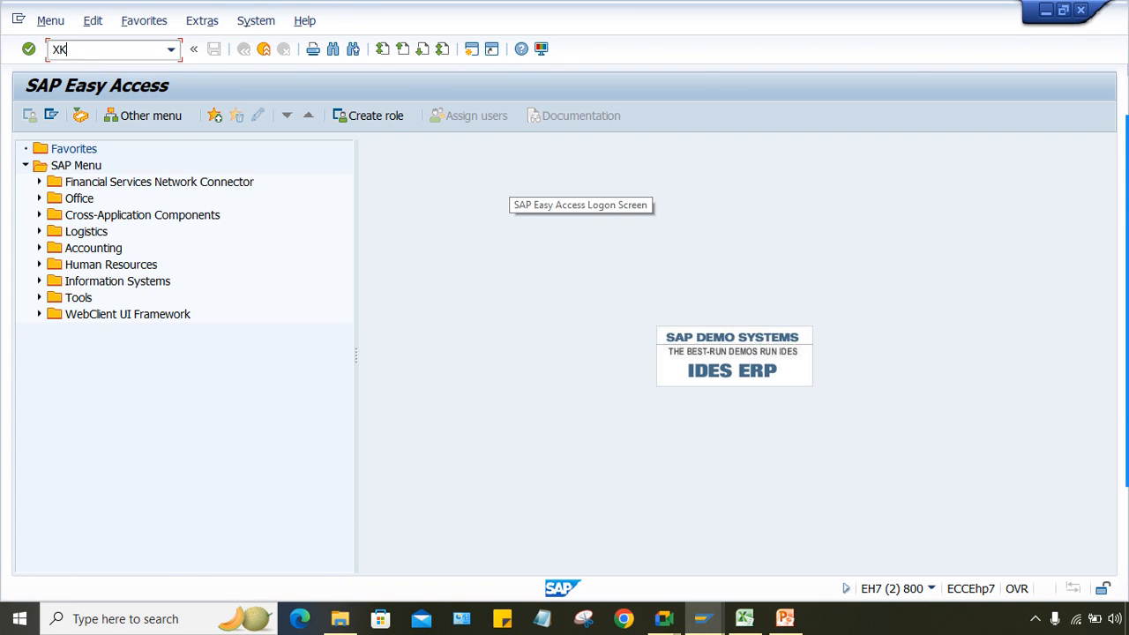
type("02")
key("Return")
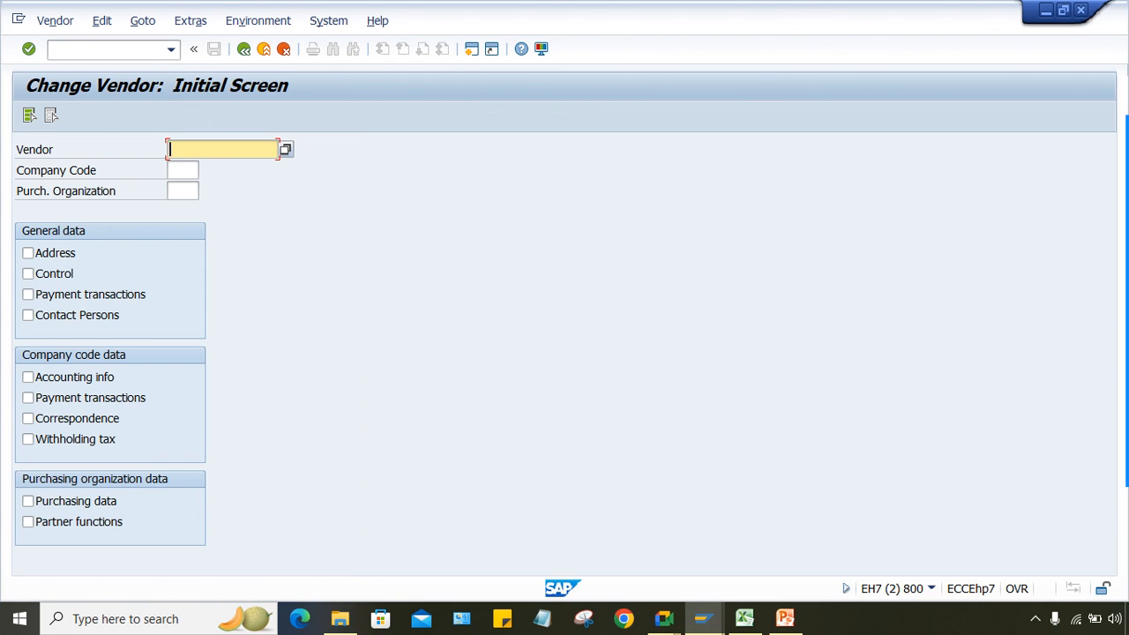
type("100454")
key("Tab")
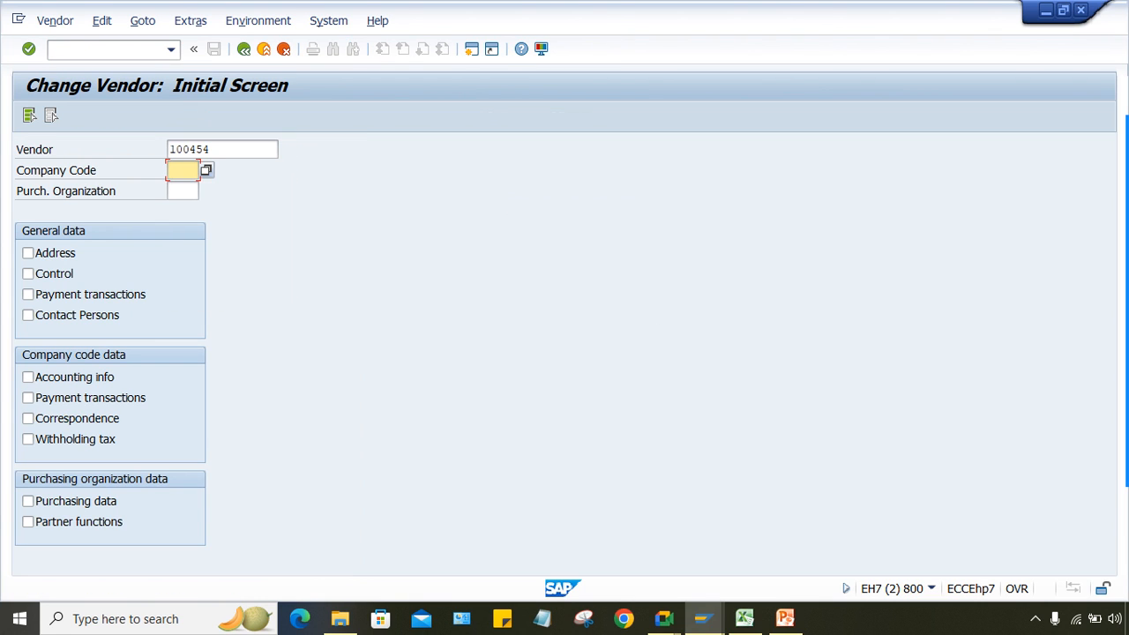
key("Down")
key("Return")
left_click(27, 438)
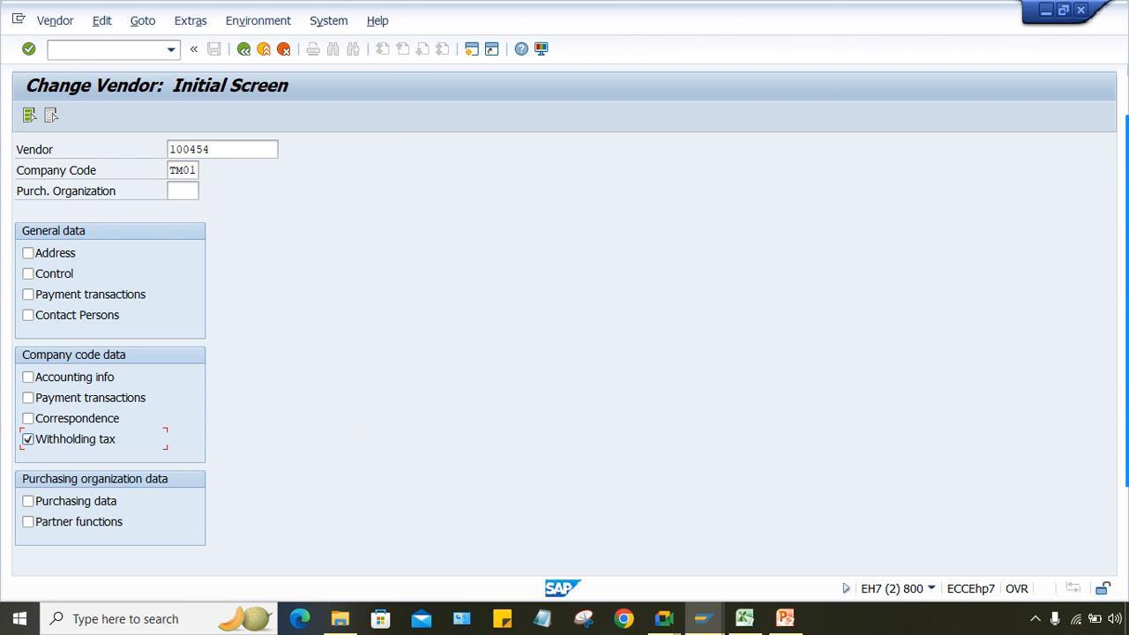
key("Return")
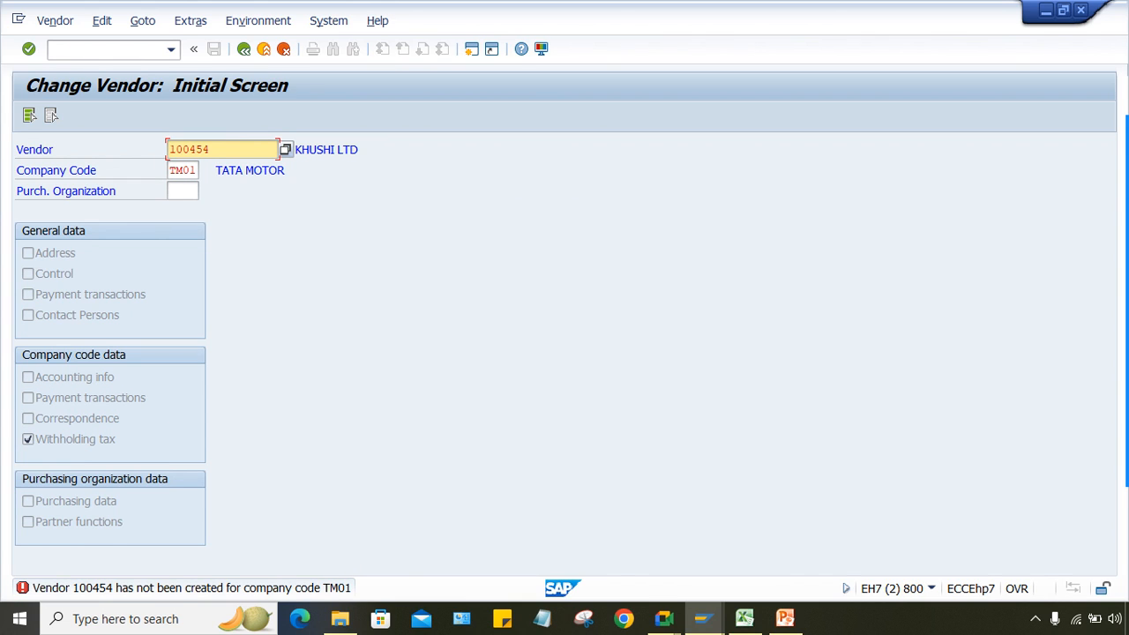
left_click(106, 49)
Step: End all sessions with /NEX and log on to SAP_1 again in client 810
type("/NEX")
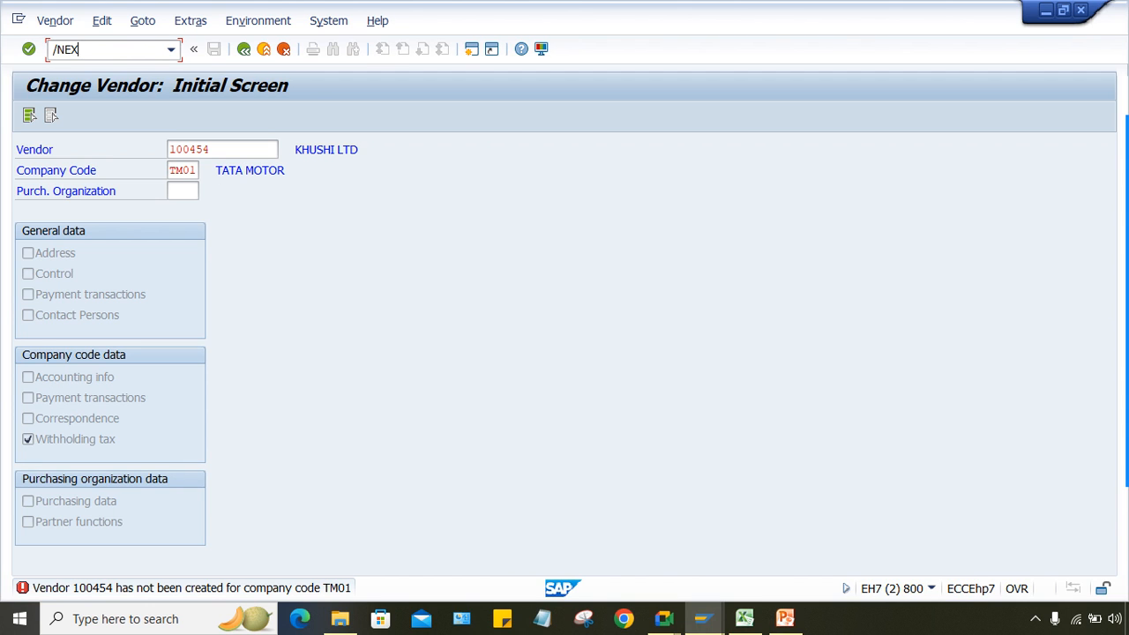
key("Return")
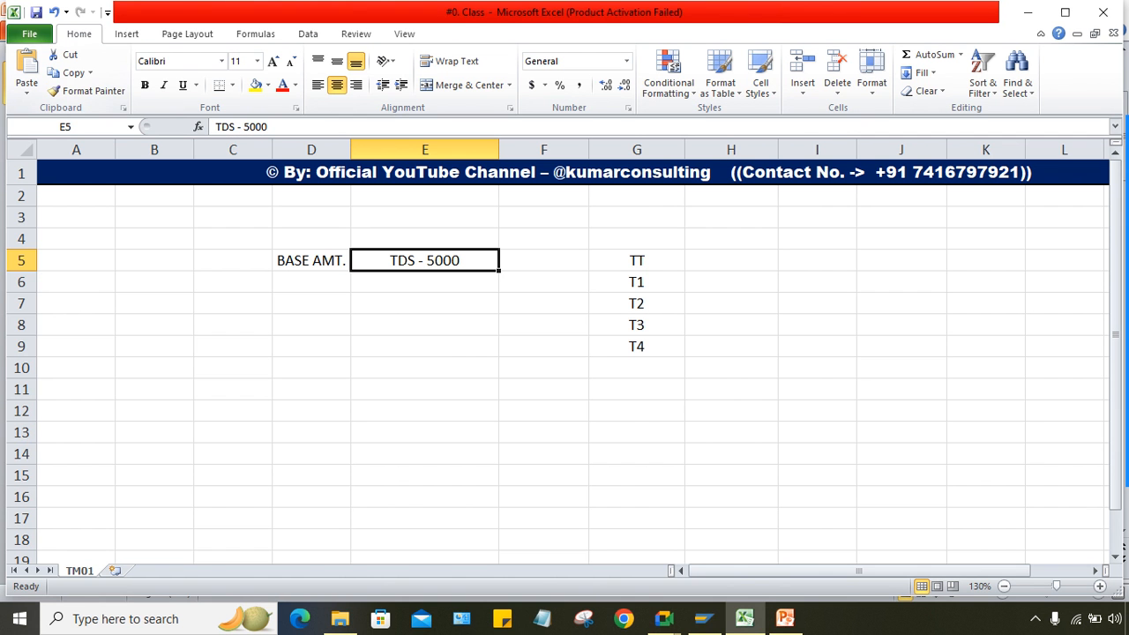
left_click(703, 619)
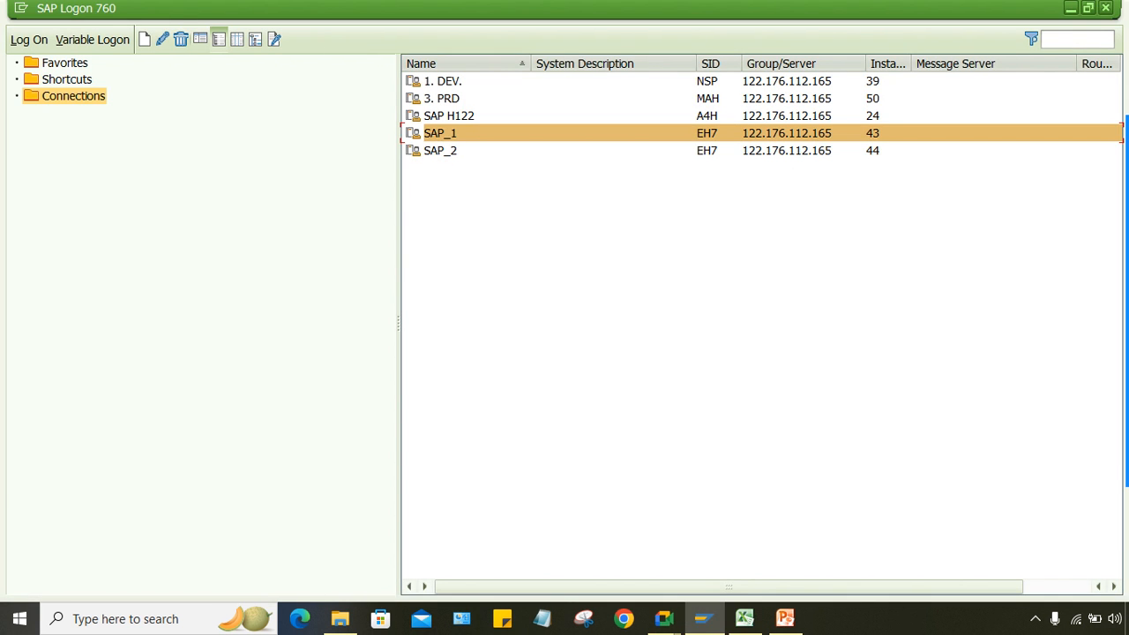
key("Return")
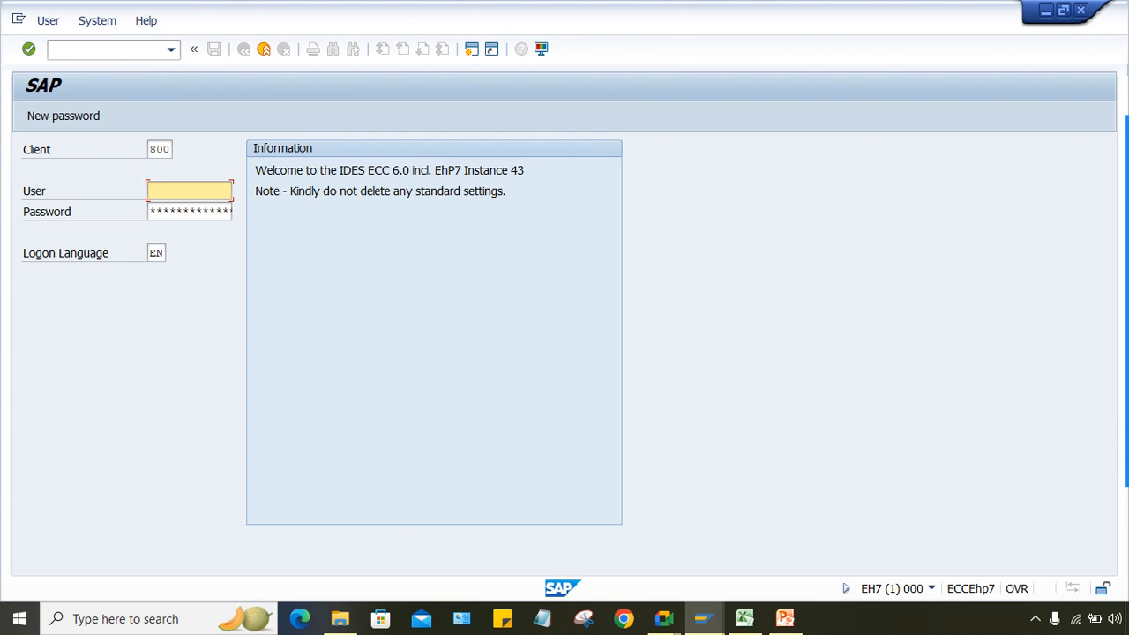
left_click(157, 149)
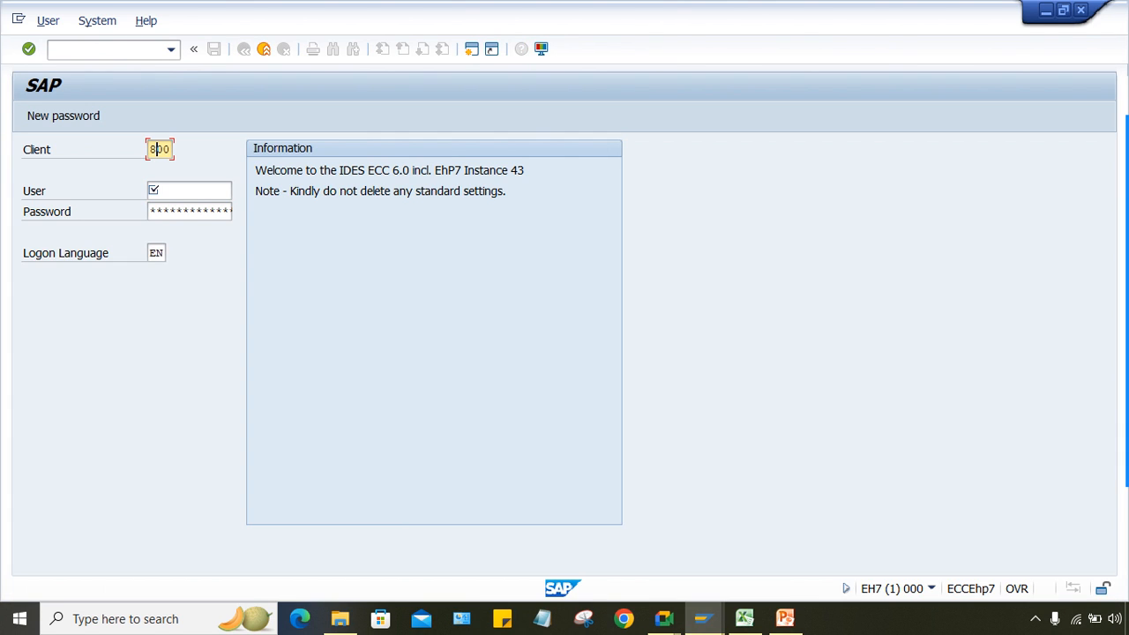
type("1")
key("Tab")
type("kumar01")
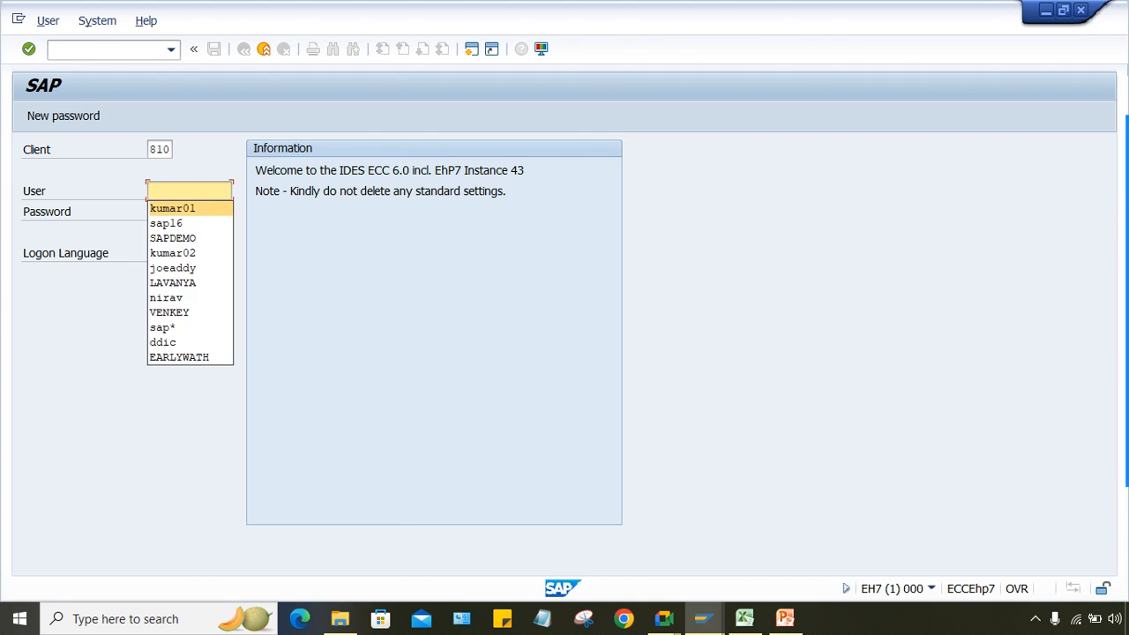
key("Tab")
type("********")
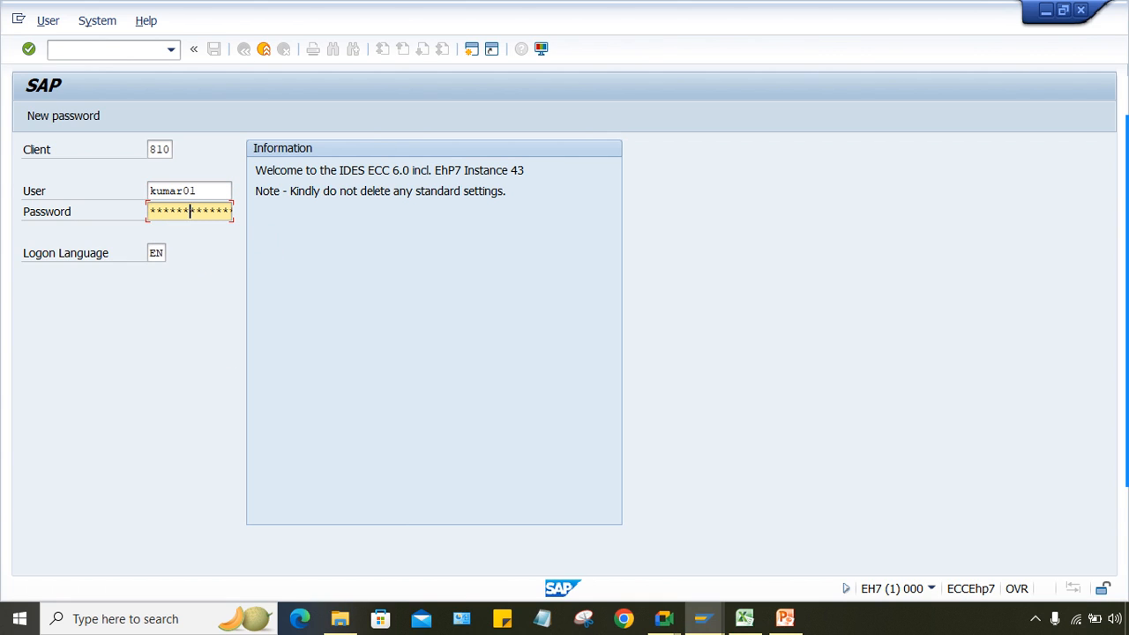
type("**")
key("Return")
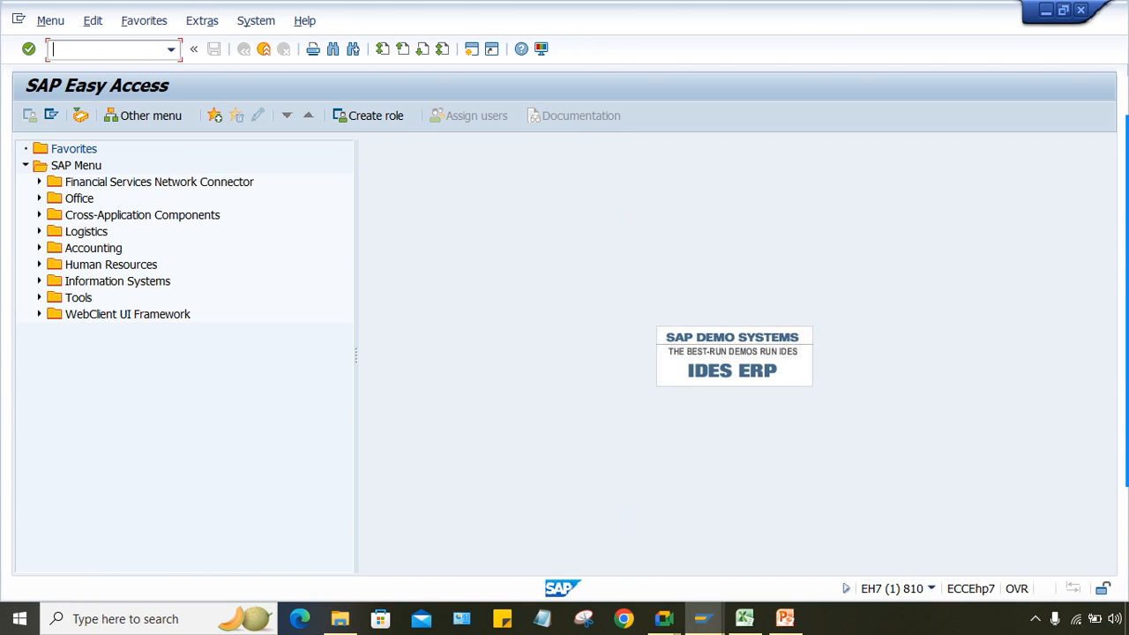
Step: Run SPRO and open the IMG activity for Extended Withholding Tax minimum/maximum amounts per tax code
key("Down")
key("Down")
key("Down")
key("Return")
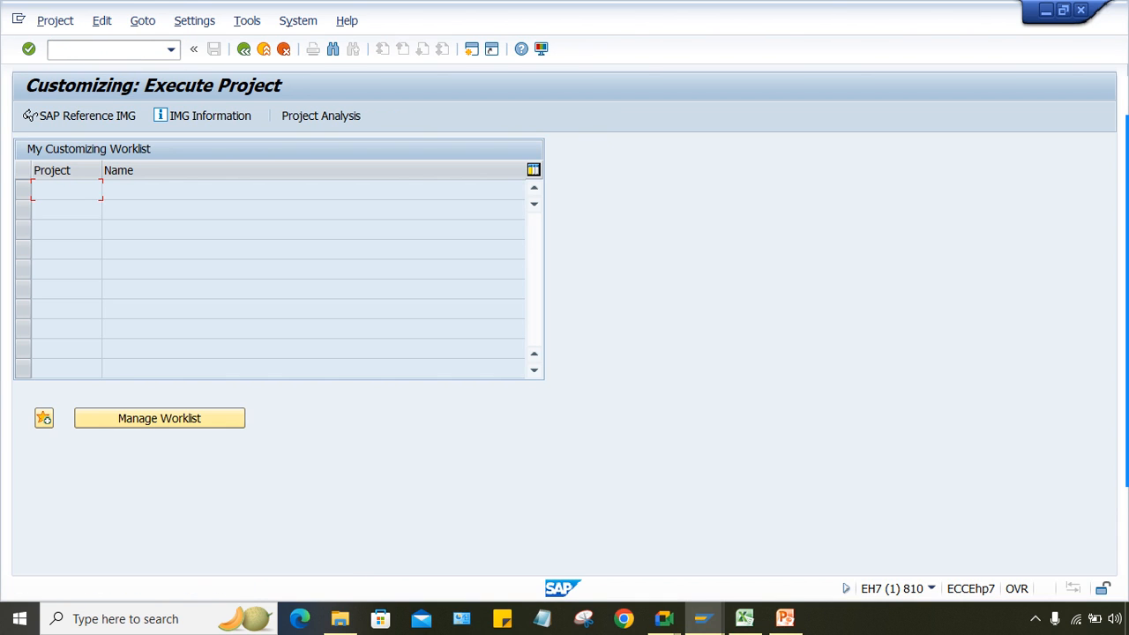
left_click(29, 116)
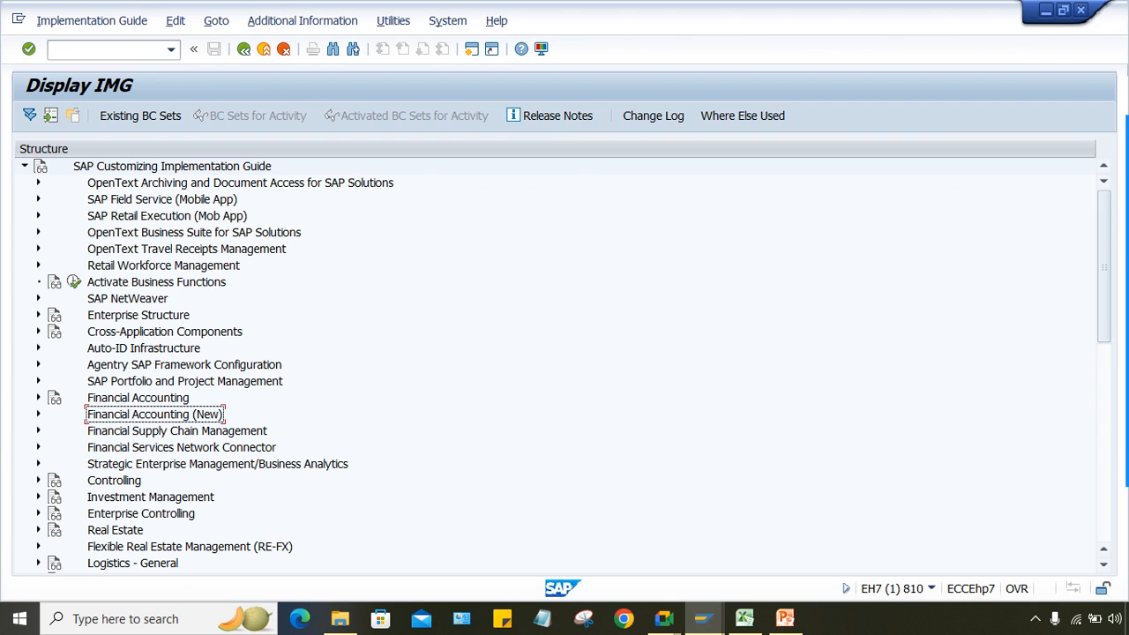
left_click(38, 415)
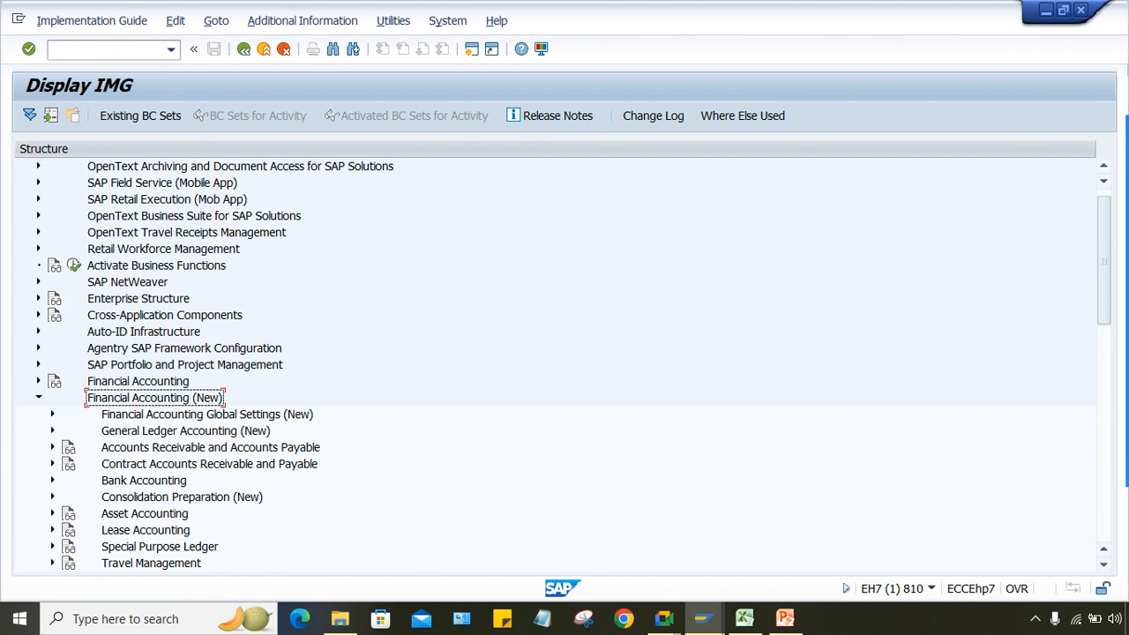
left_click(53, 415)
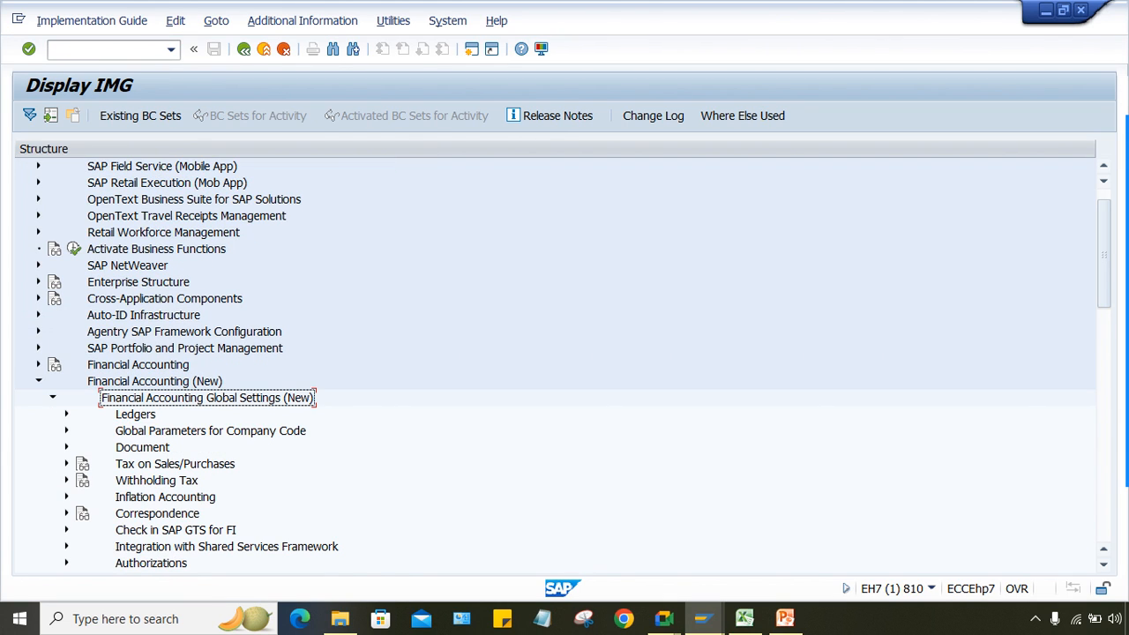
left_click(67, 480)
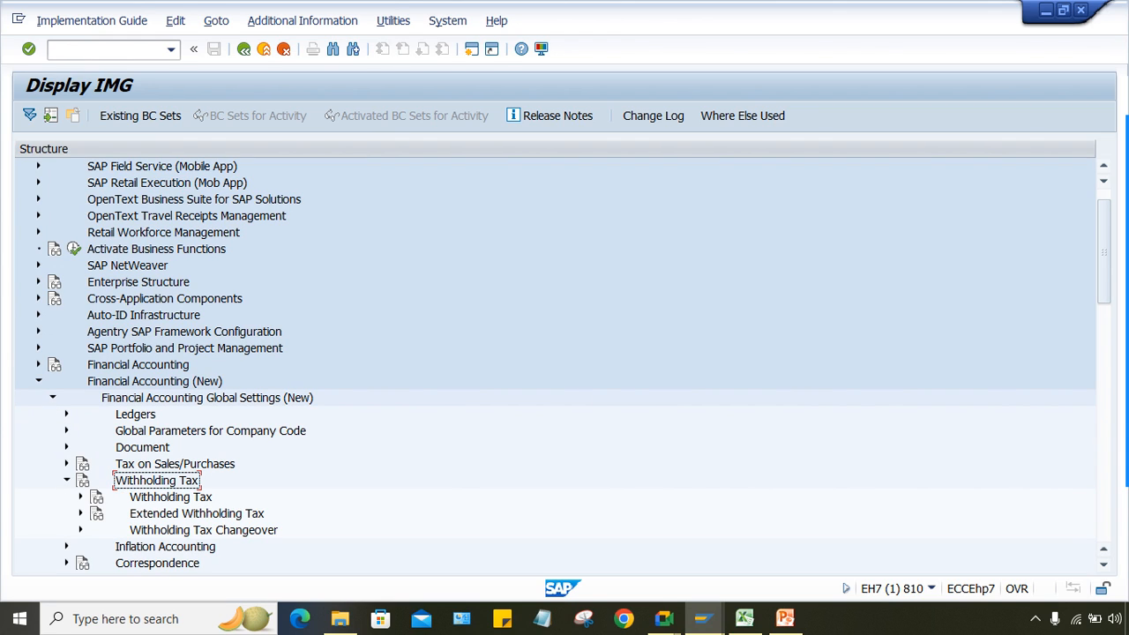
left_click(81, 513)
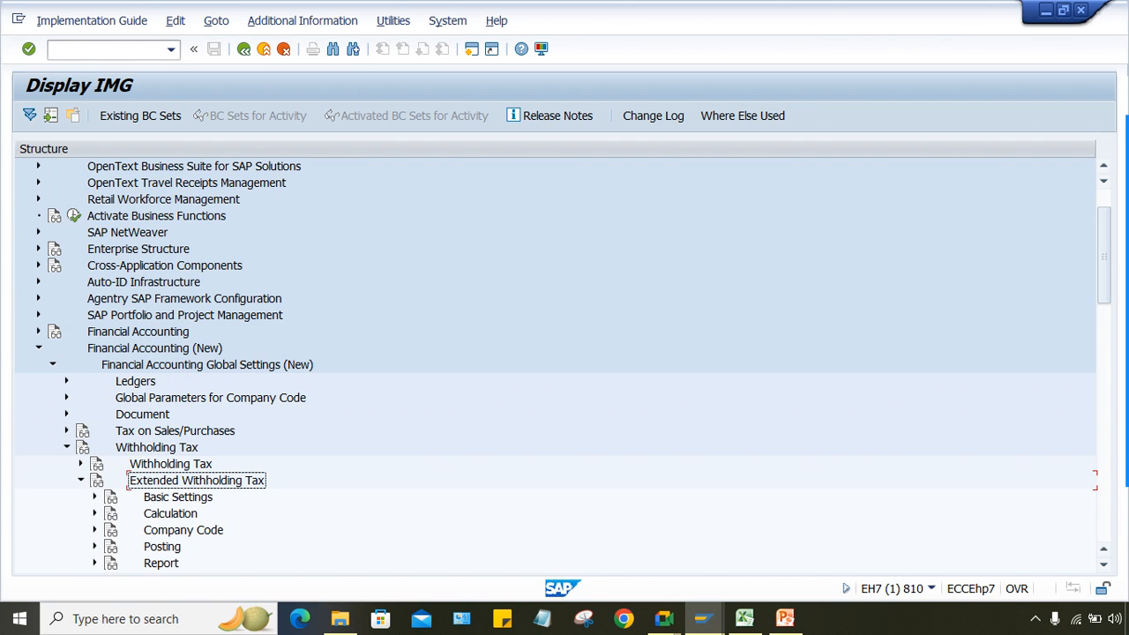
left_click(95, 514)
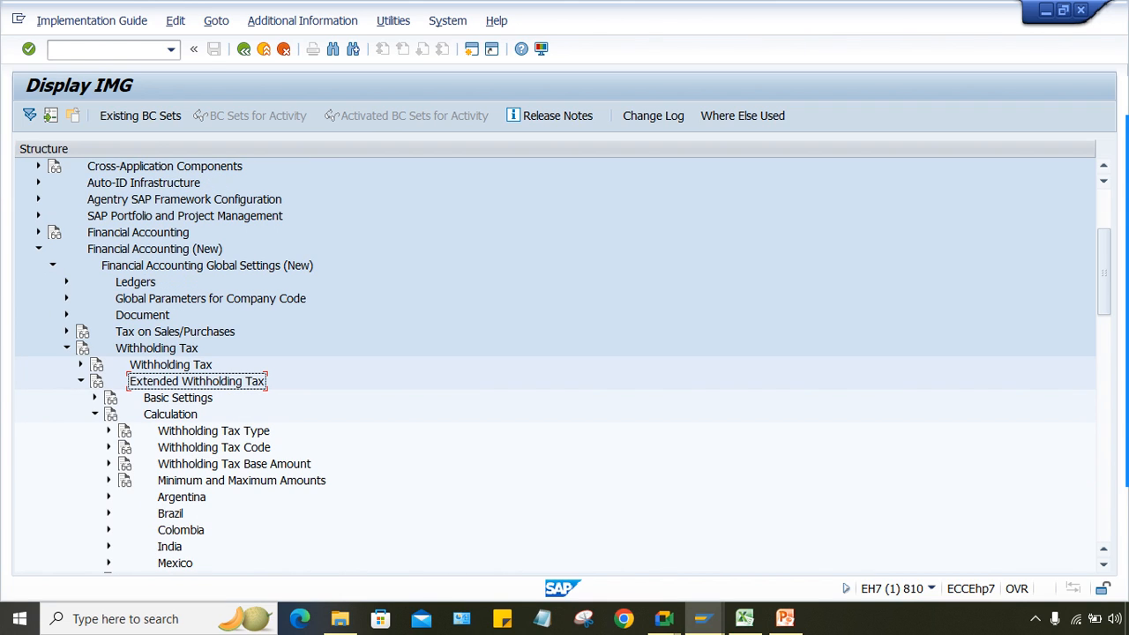
left_click(109, 480)
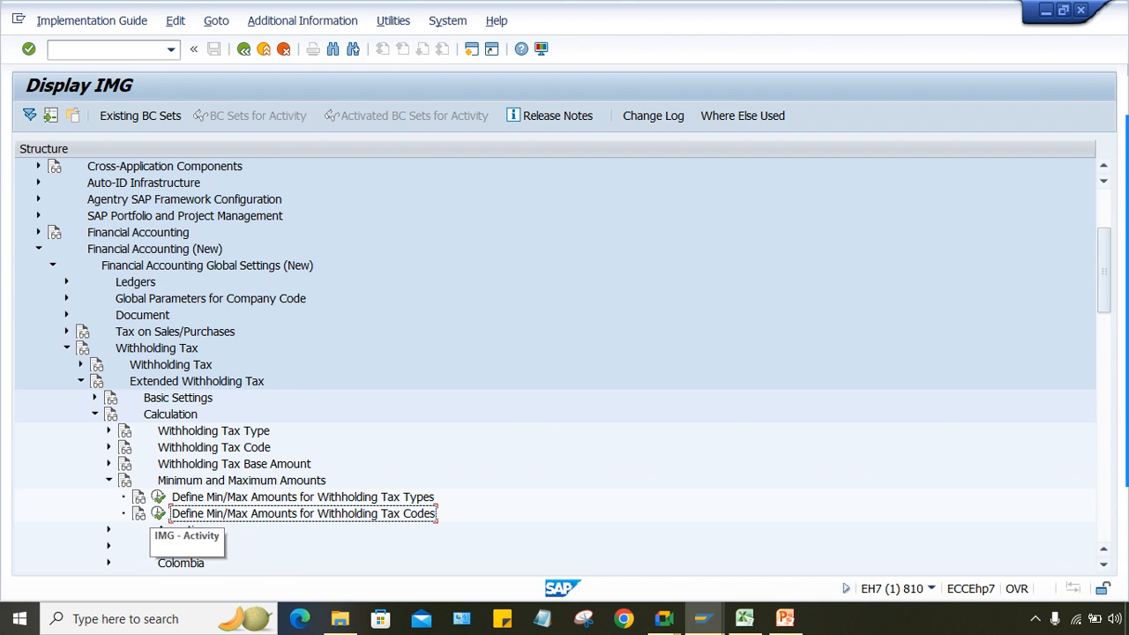
left_click(159, 514)
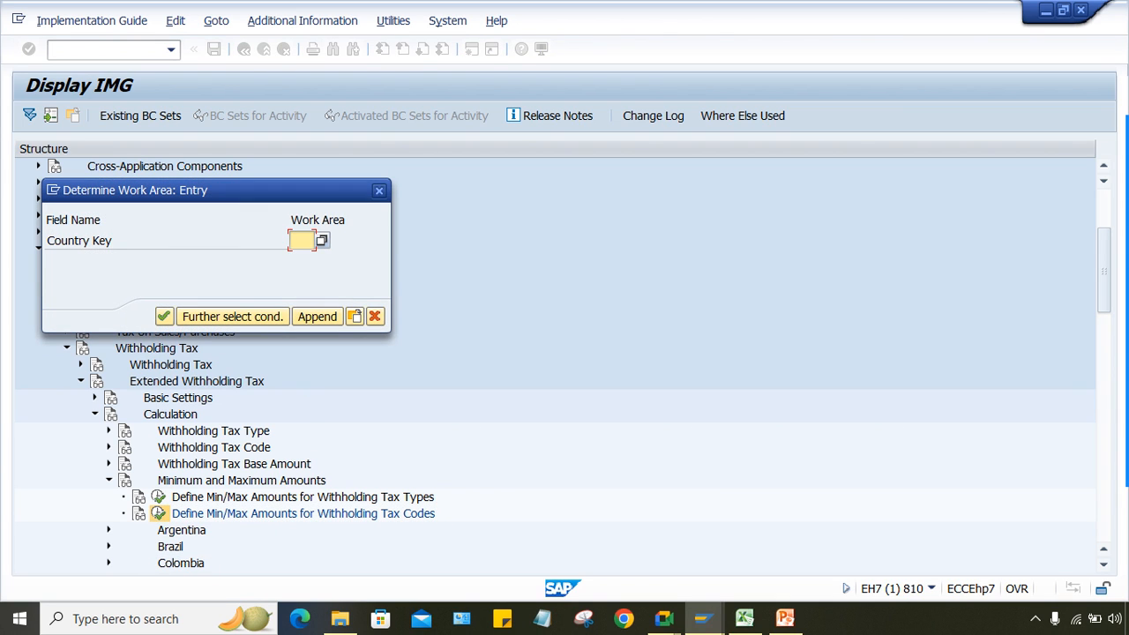
Step: For country IN, add a new TT/T1 entry in INR with minimum base amount 5000
type("IN")
key("Return")
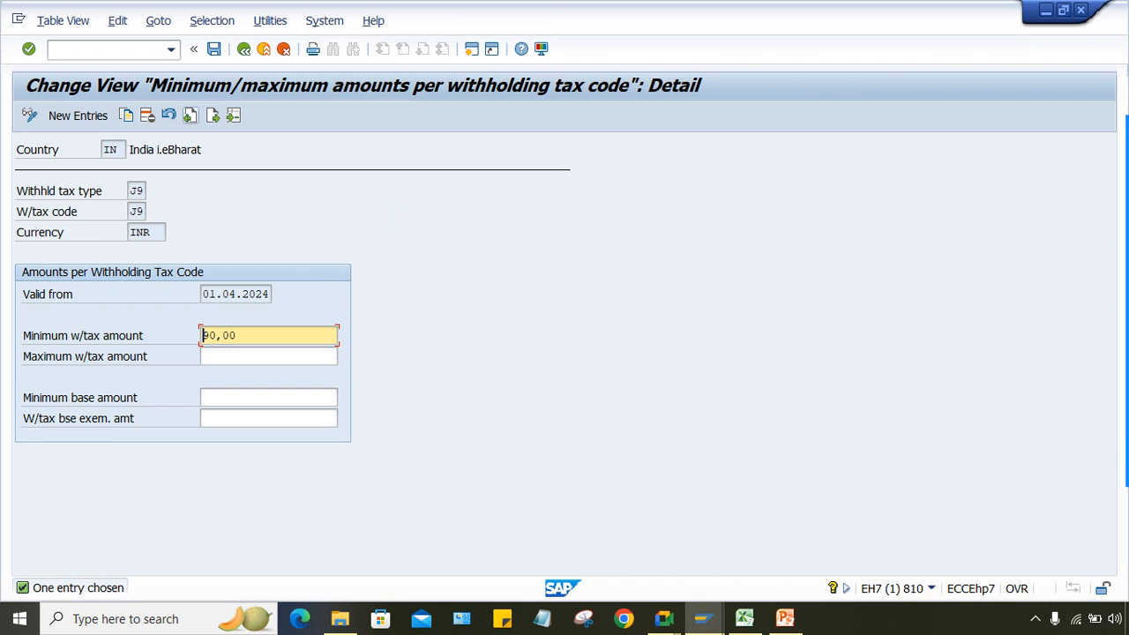
left_click(78, 116)
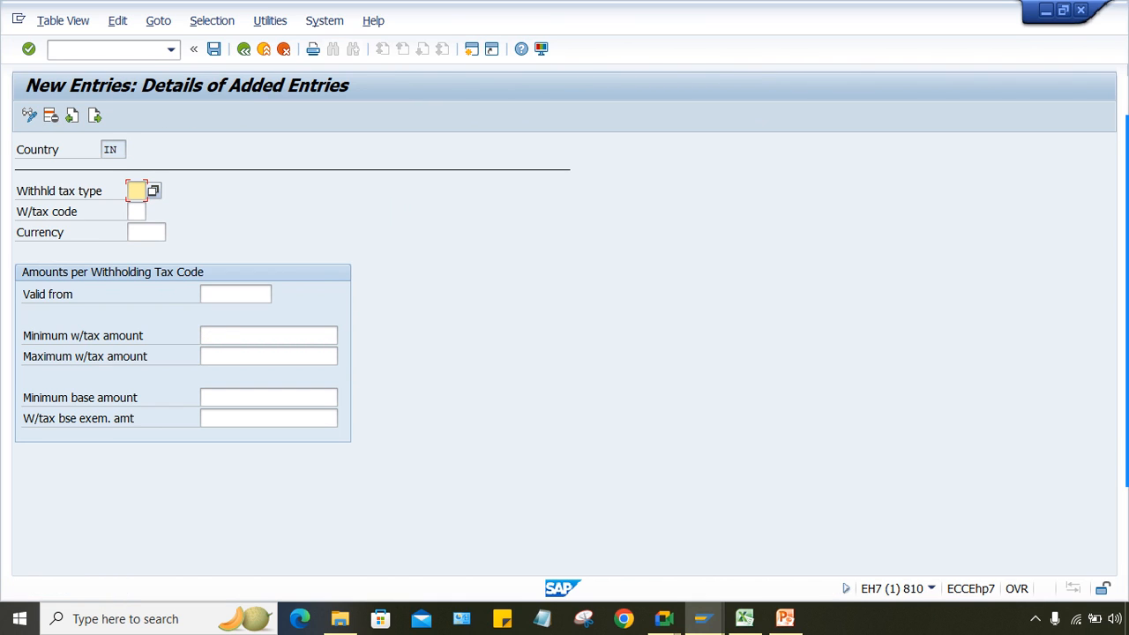
type("TT")
key("Tab")
type("T1")
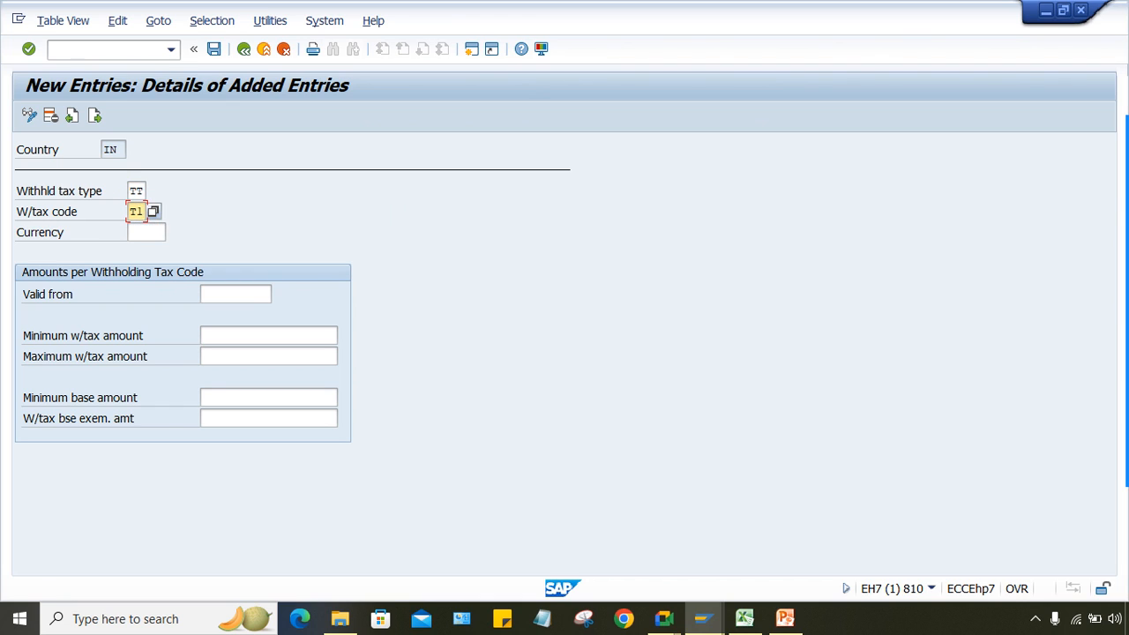
key("Tab")
type("INR")
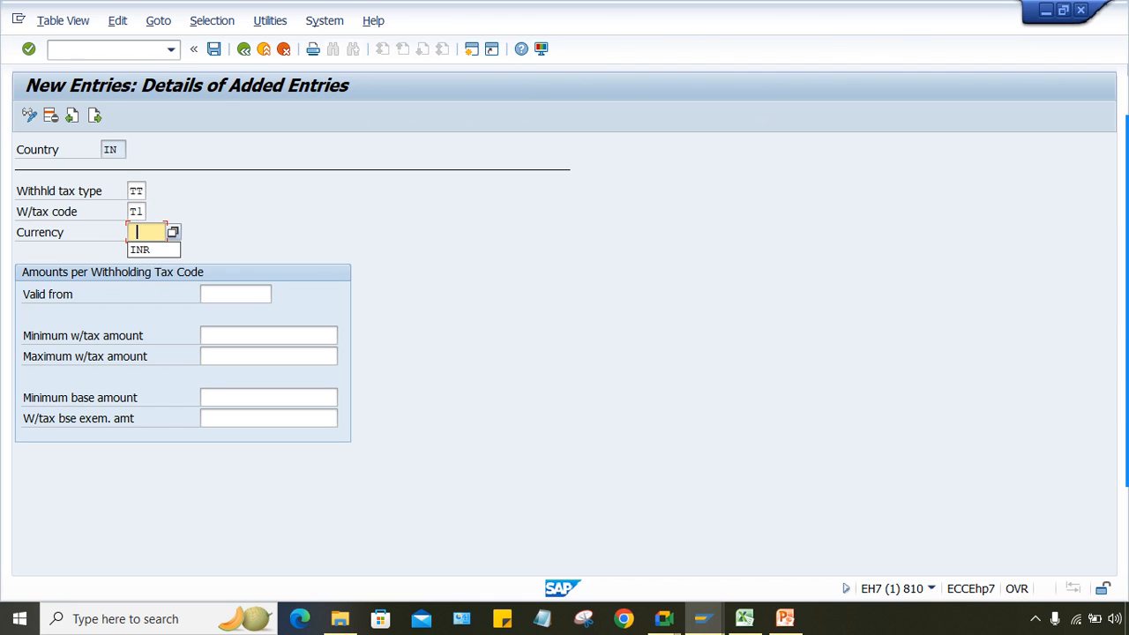
key("Tab")
key("Tab")
key("Tab")
key("Tab")
type("5000")
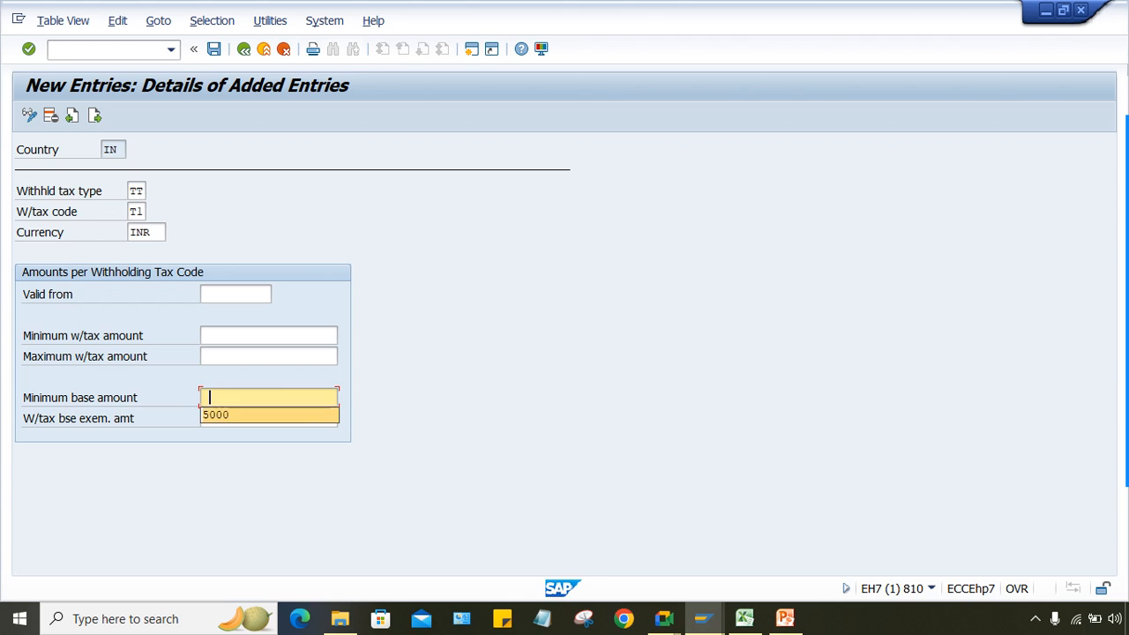
key("Return")
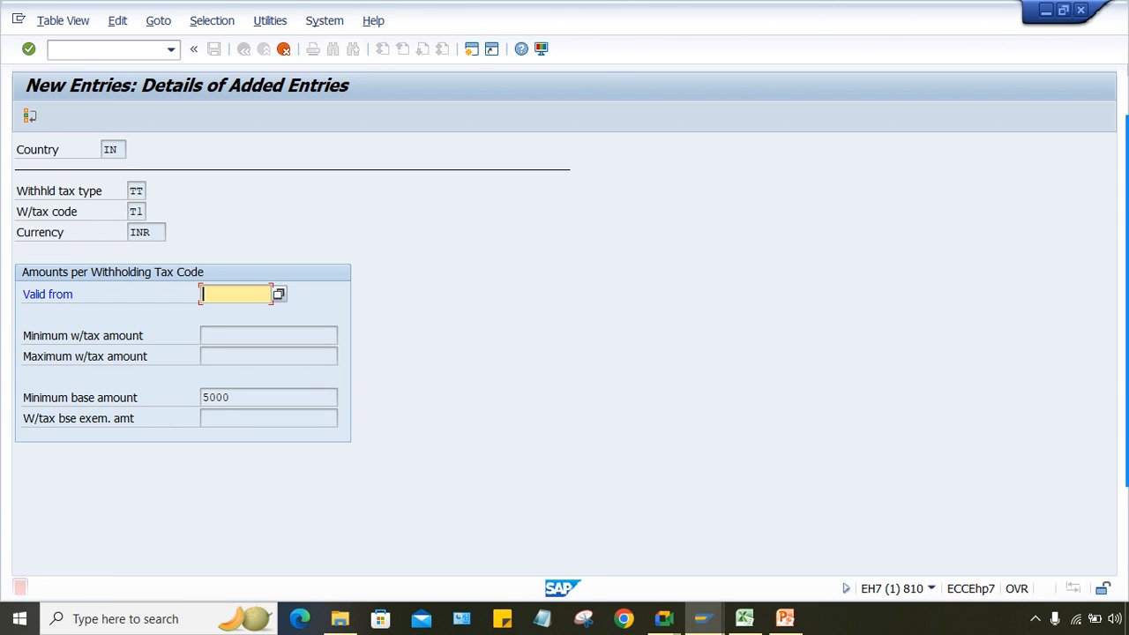
Step: Set valid-from 01.04.2024, save to a customizing request, and open a second session
key("Down")
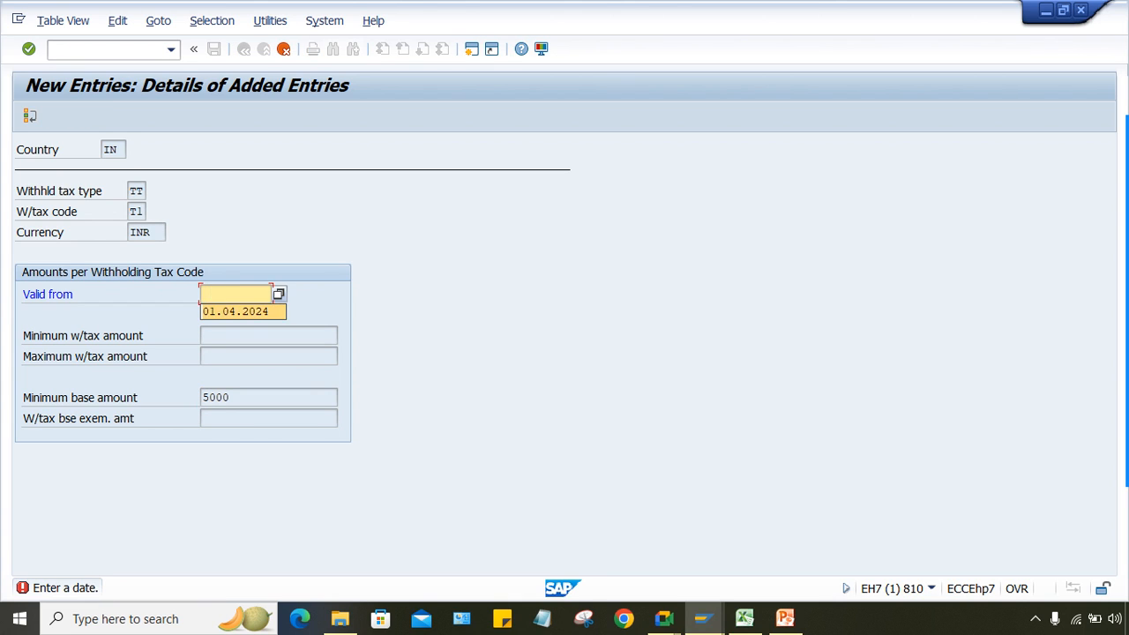
key("Return")
key("ctrl+s")
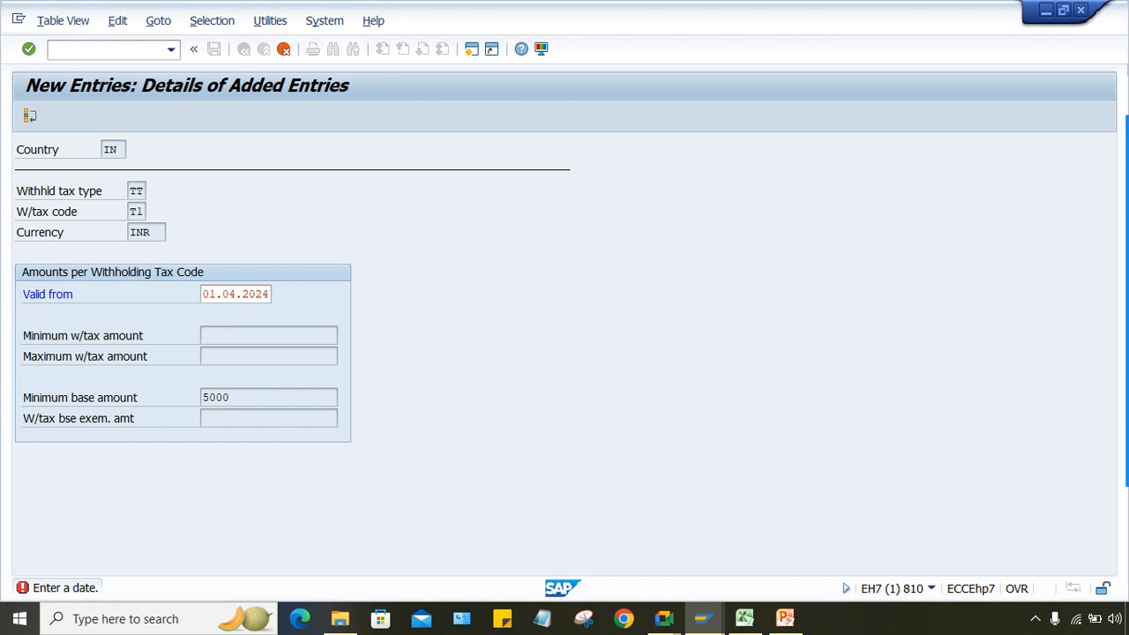
key("Return")
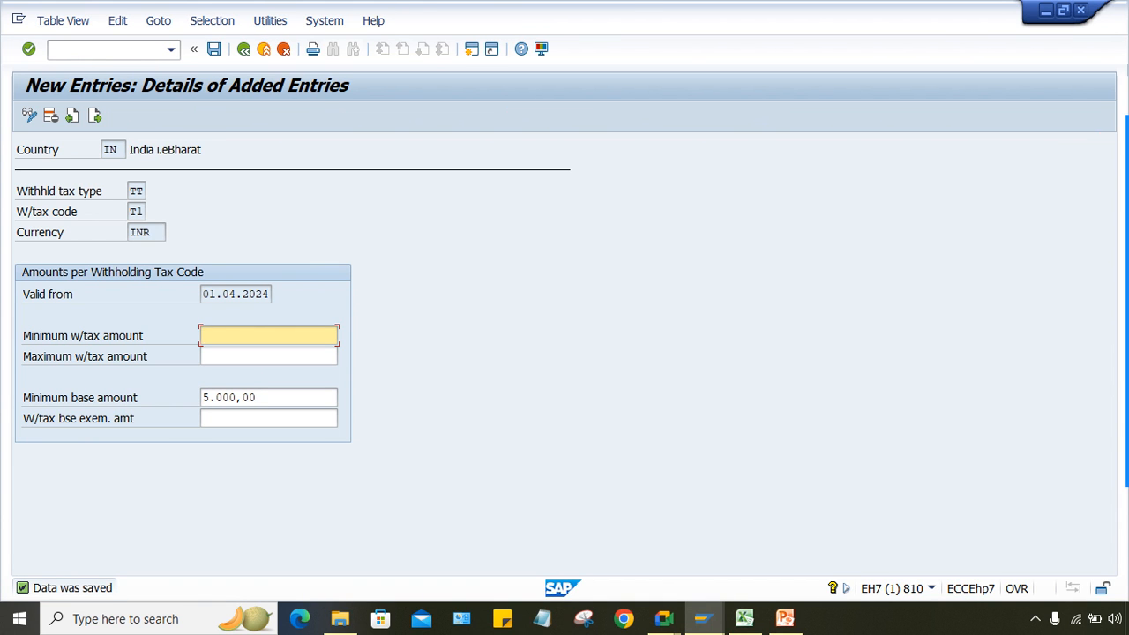
left_click(471, 48)
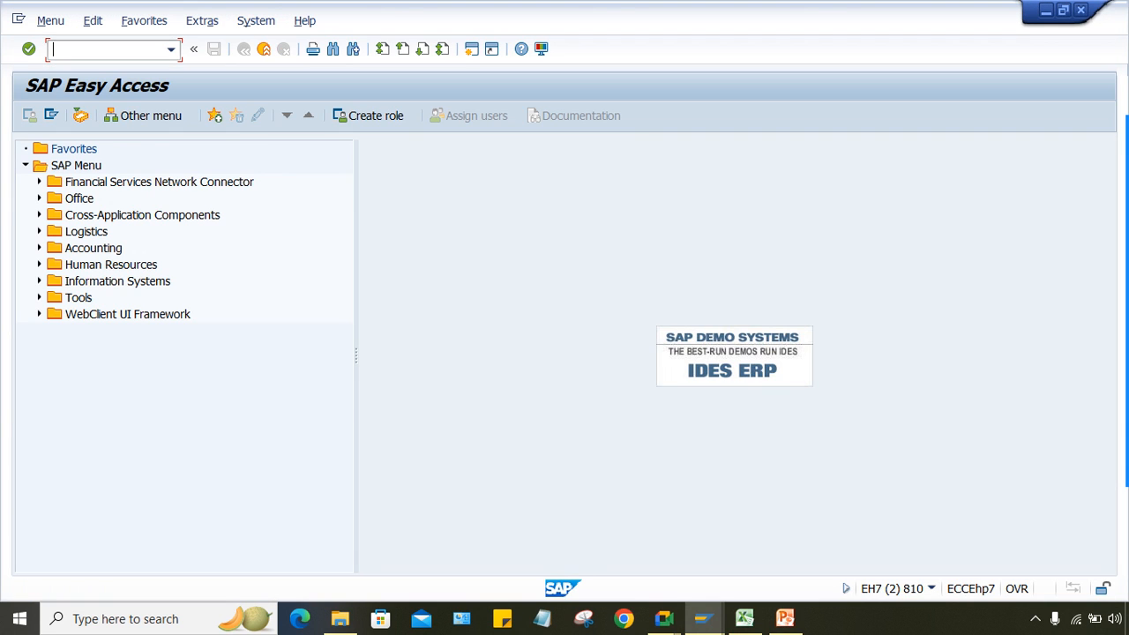
Step: In XK02, open the vendor's withholding tax data for company code TM01 and review TT/T1
type("XK02")
key("Return")
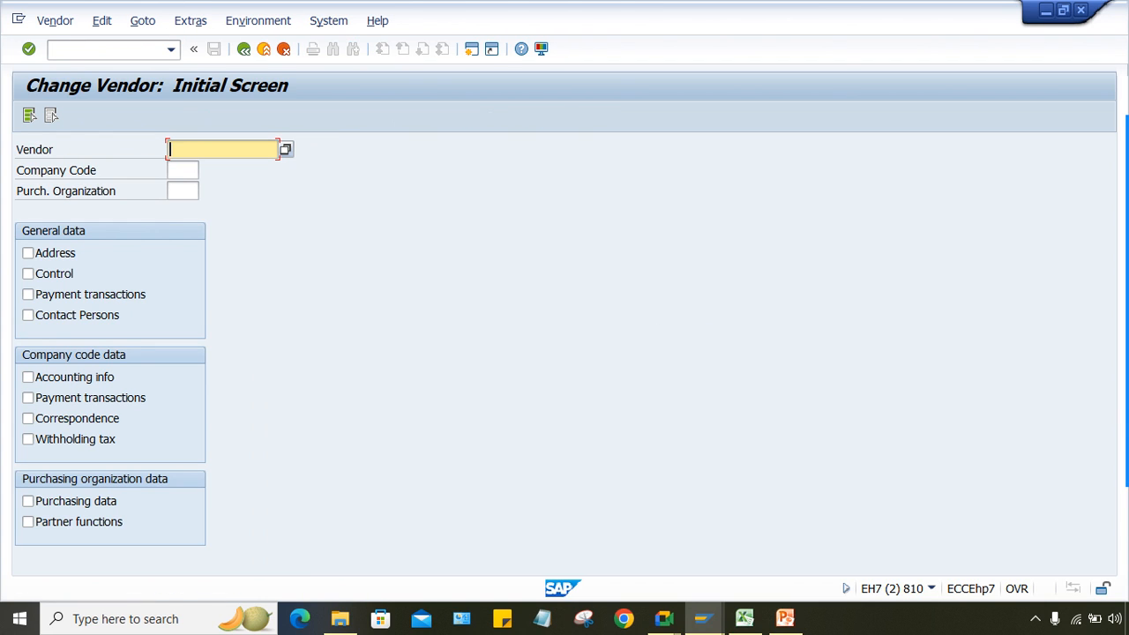
key("Down")
key("Return")
key("Tab")
key("Down")
key("Down")
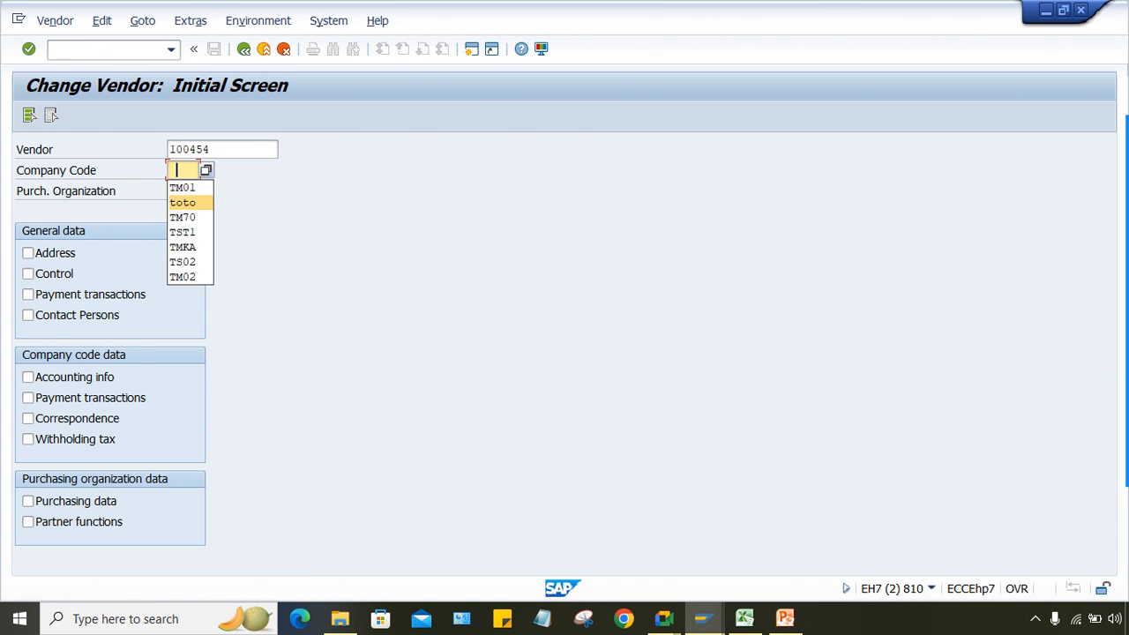
left_click(183, 188)
left_click(29, 439)
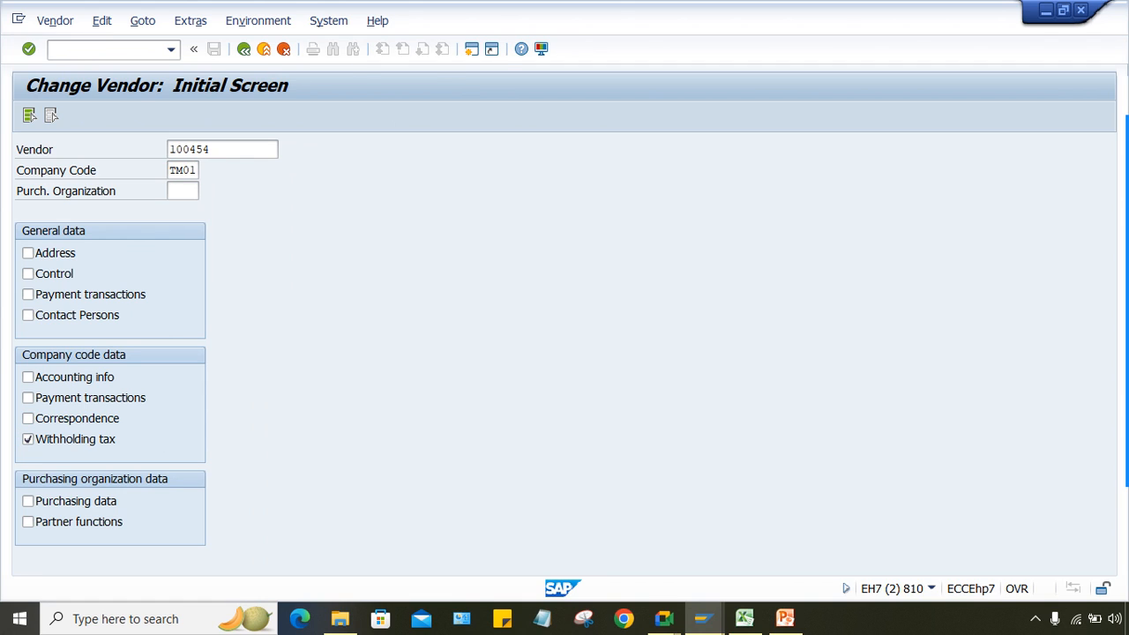
key("Return")
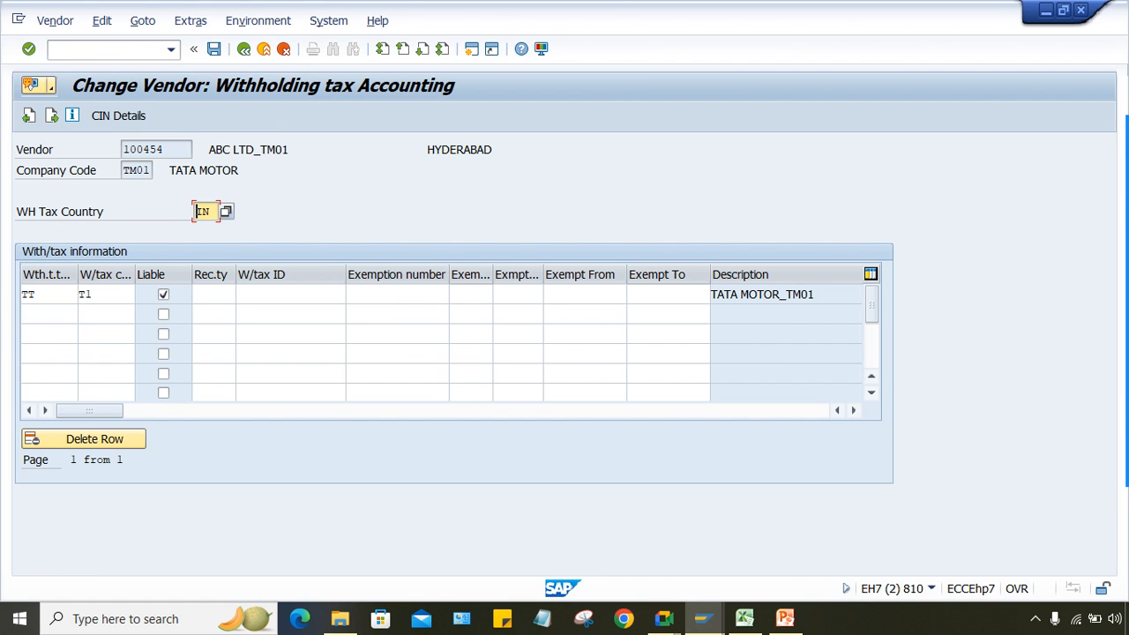
key("Tab")
key("Tab")
key("Tab")
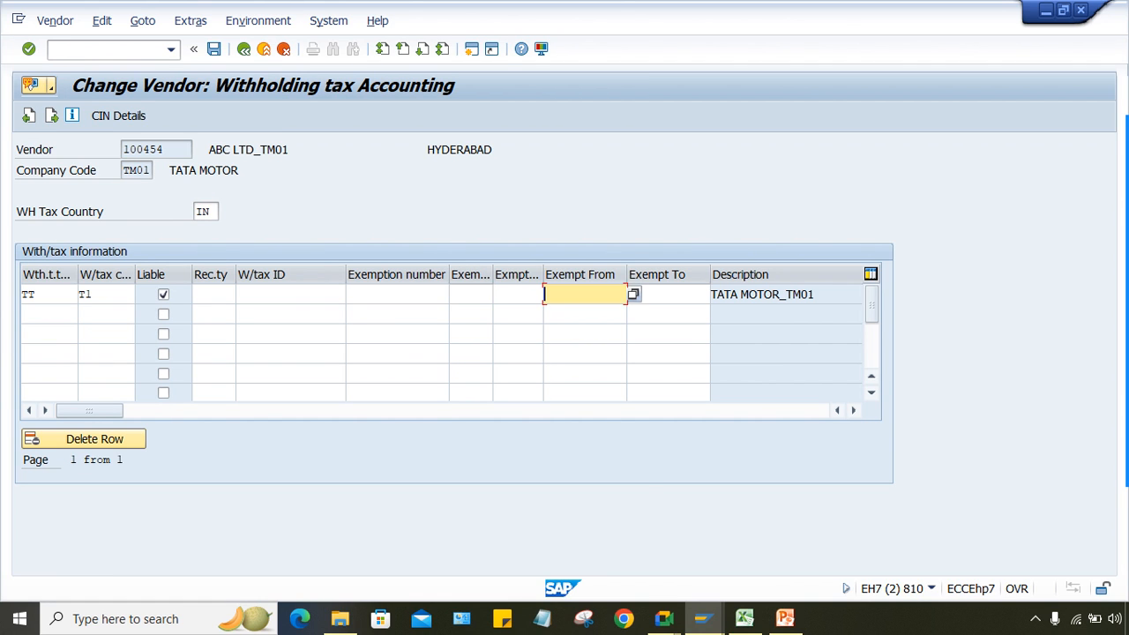
key("Tab")
key("shift+Tab")
key("shift+Tab")
key("shift+Tab")
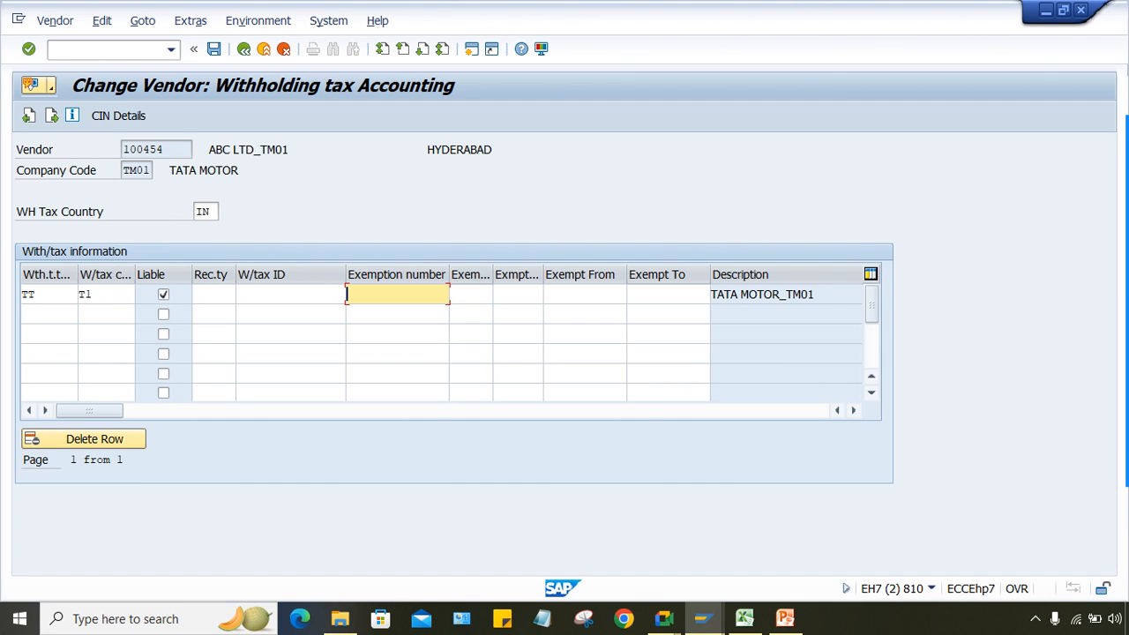
Step: Start vendor invoice entry with /NFB60
left_click(110, 50)
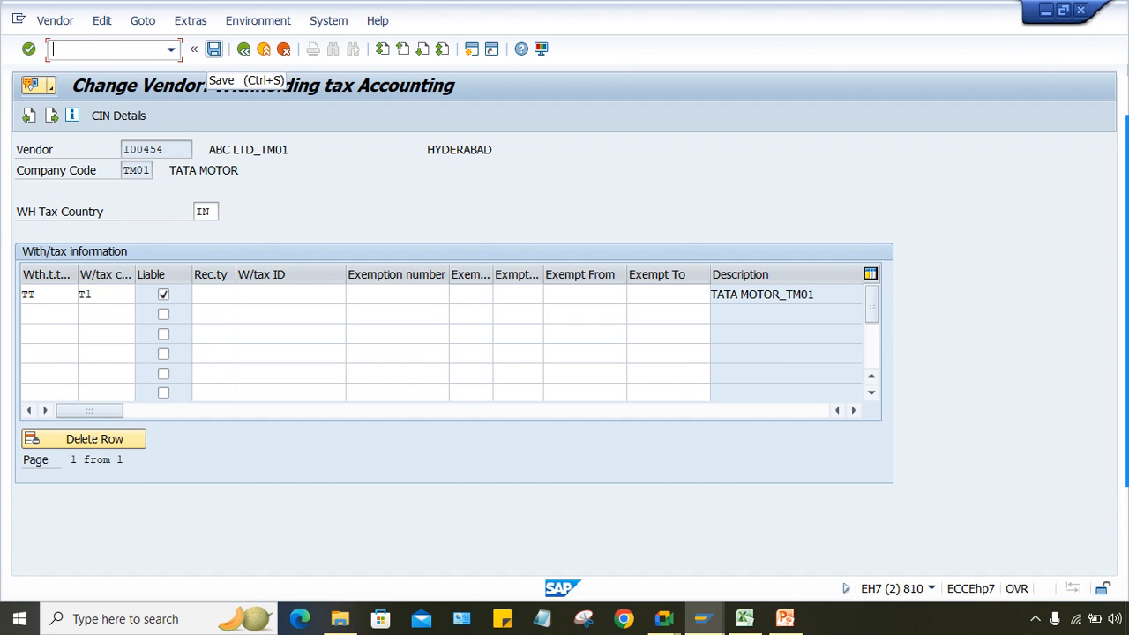
type("/NFB60")
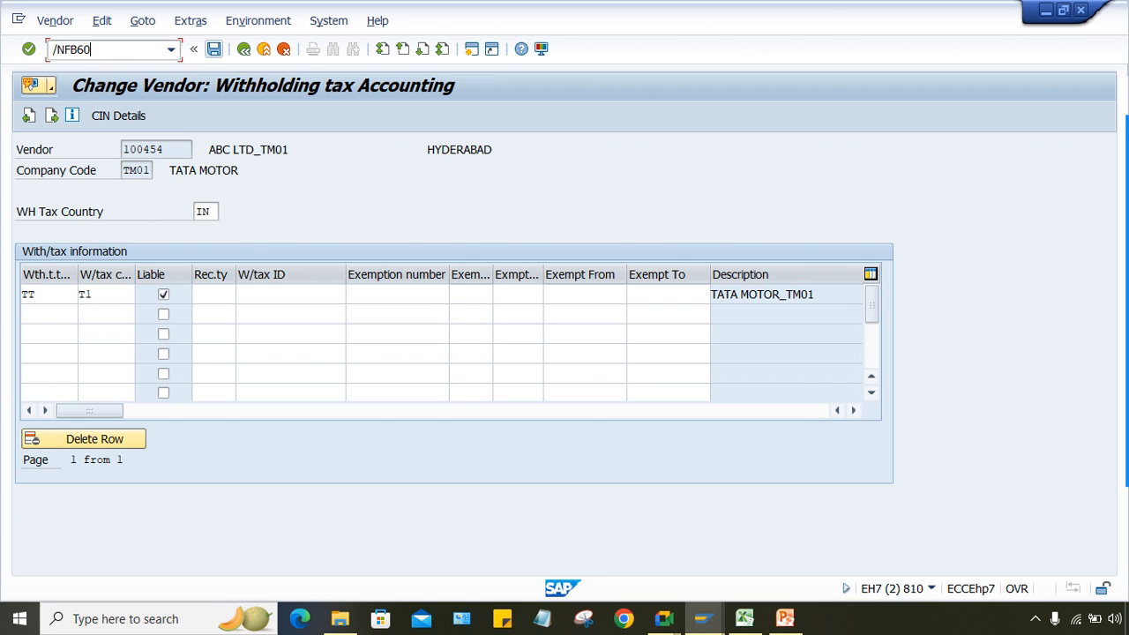
key("Return")
Step: Enter vendor 100454, invoice date 22.08.2024 and invoice amount 4500
type("100454")
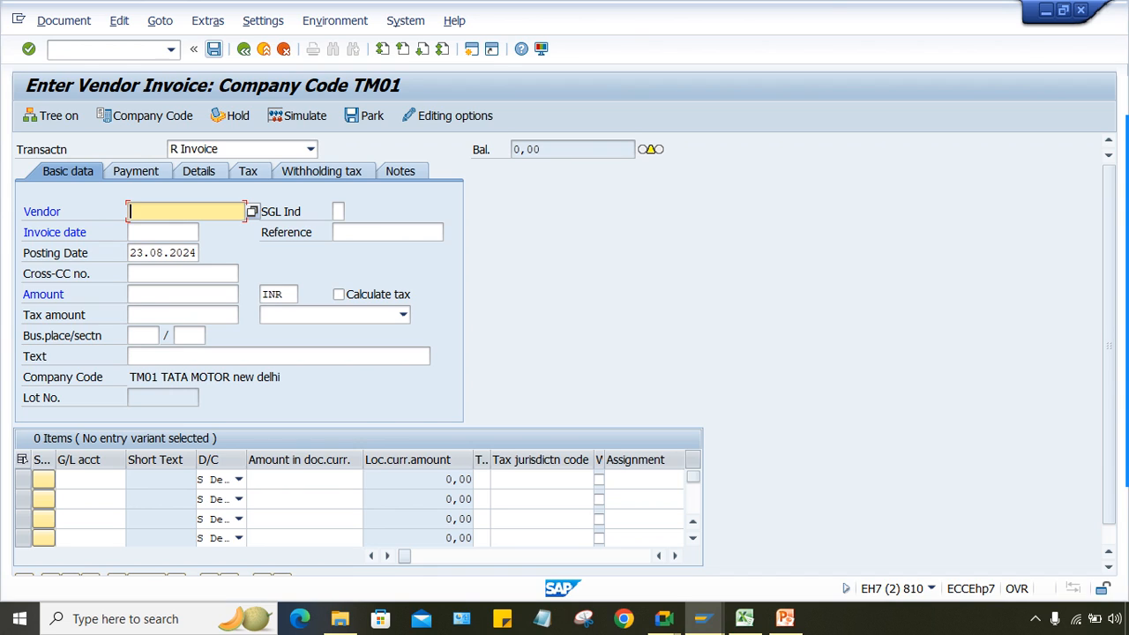
key("Tab")
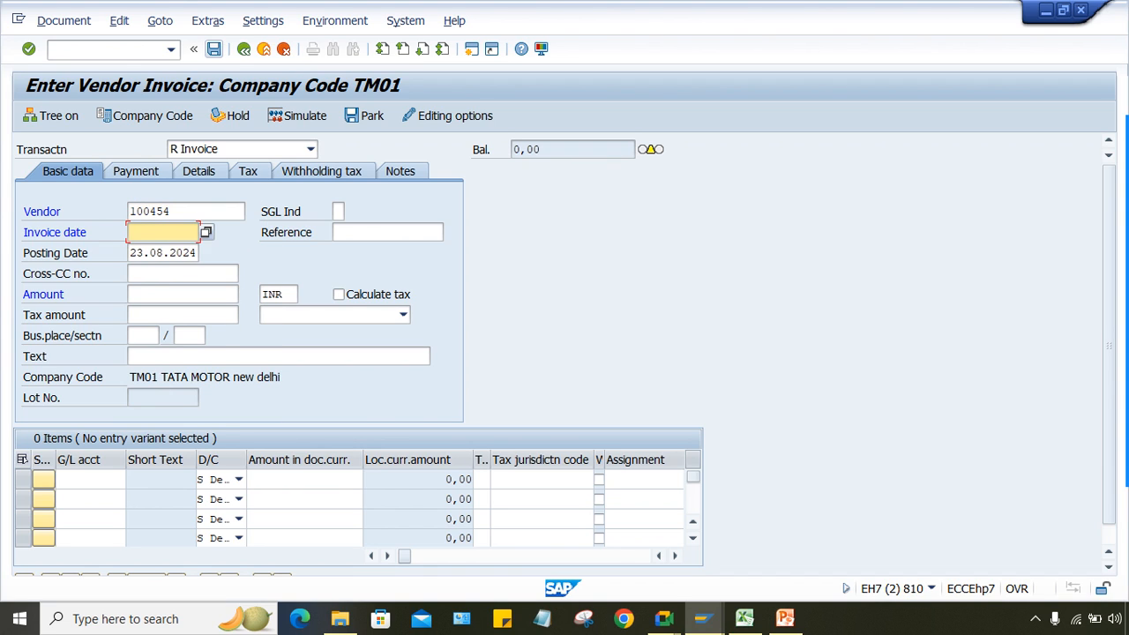
key("space")
key("Down")
key("Return")
left_click(183, 295)
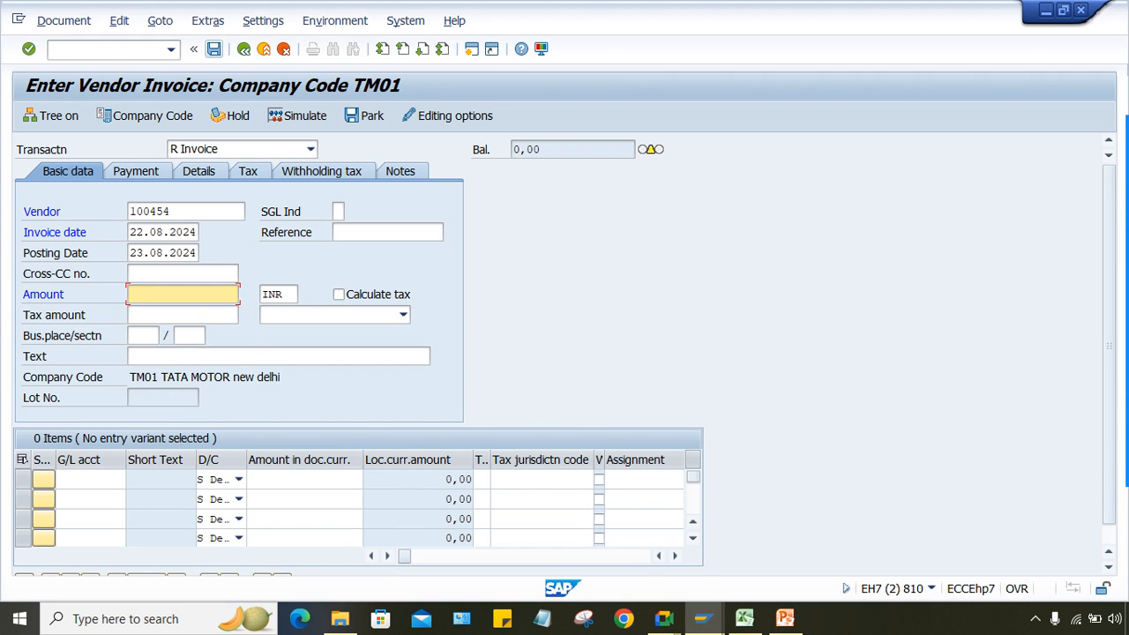
type("4500")
Step: Add a G/L 4000 line for 4500, confirm the down payment notice, and simulate
left_click(88, 479)
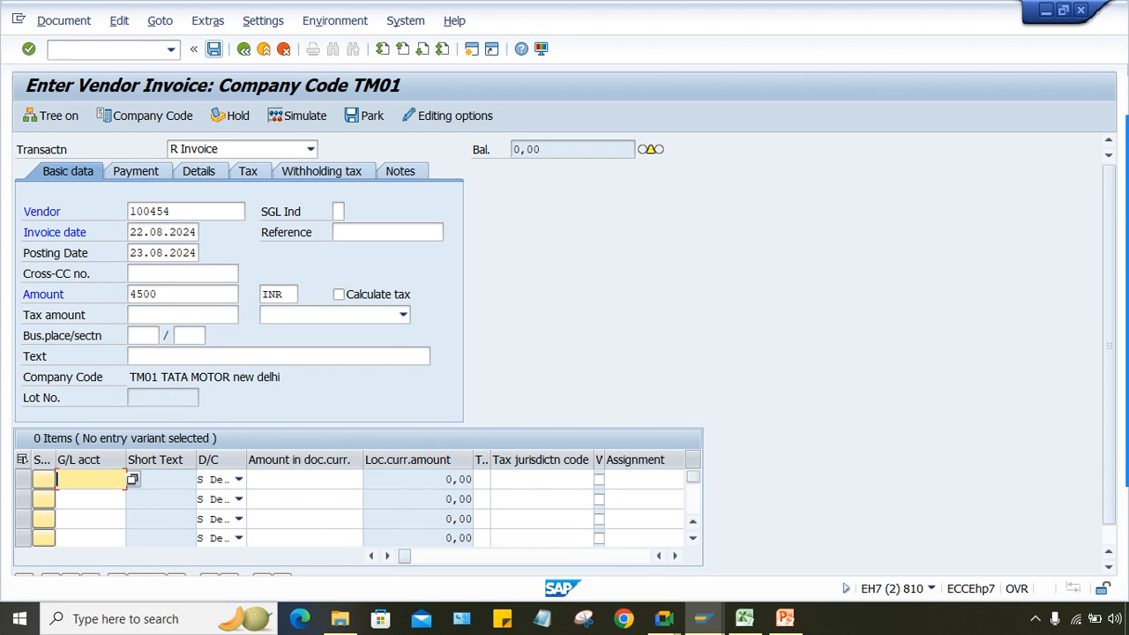
type("4")
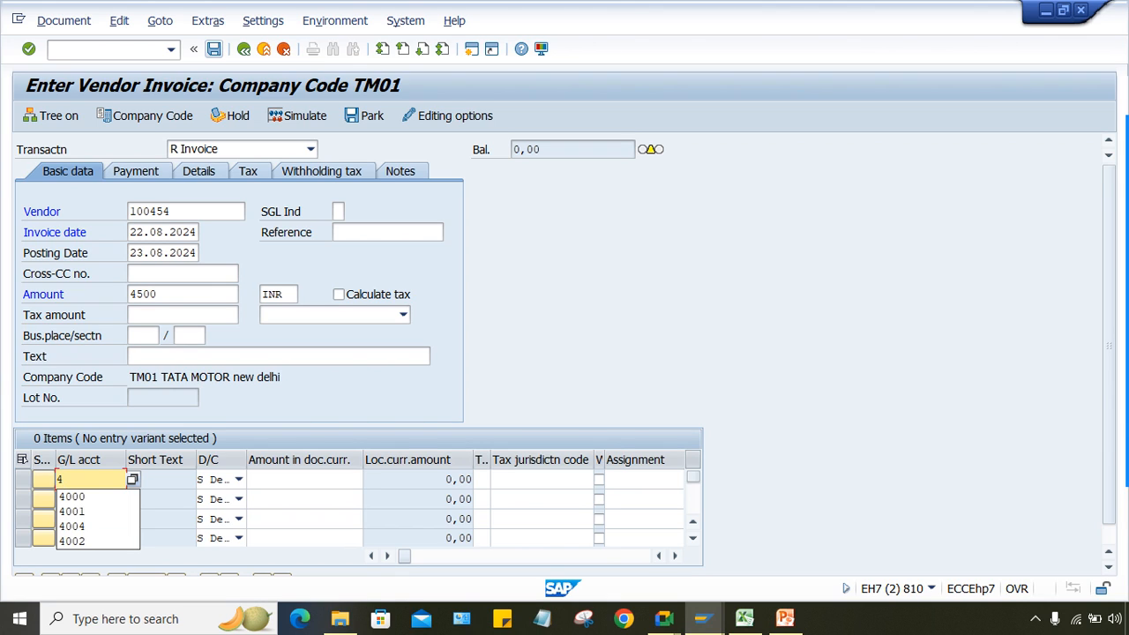
key("Return")
key("Tab")
key("Tab")
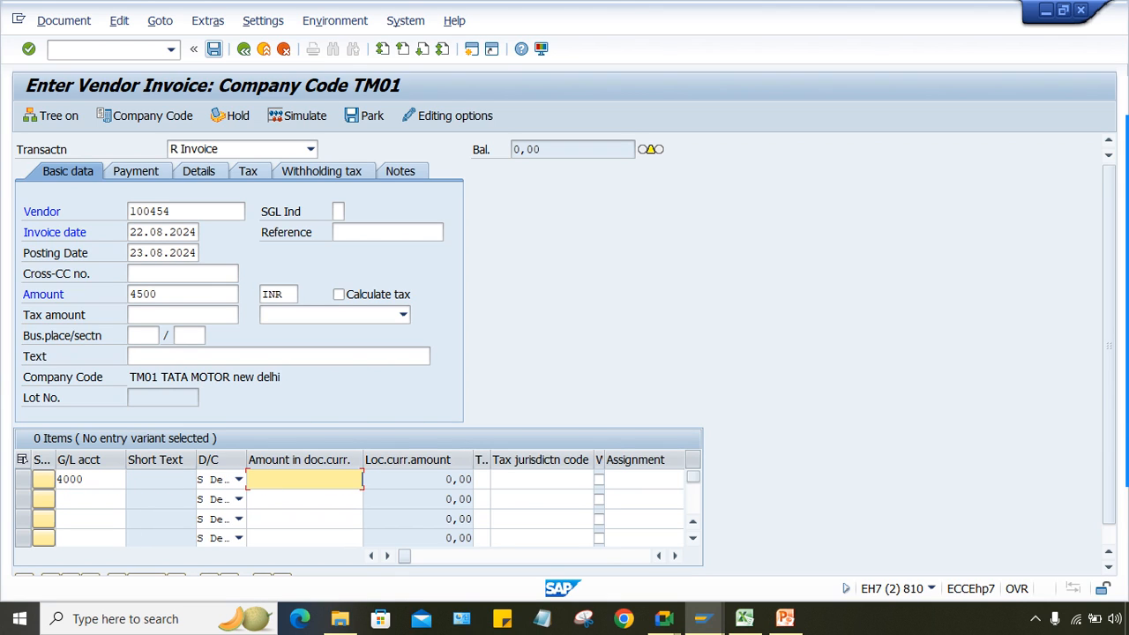
type("4500")
key("Return")
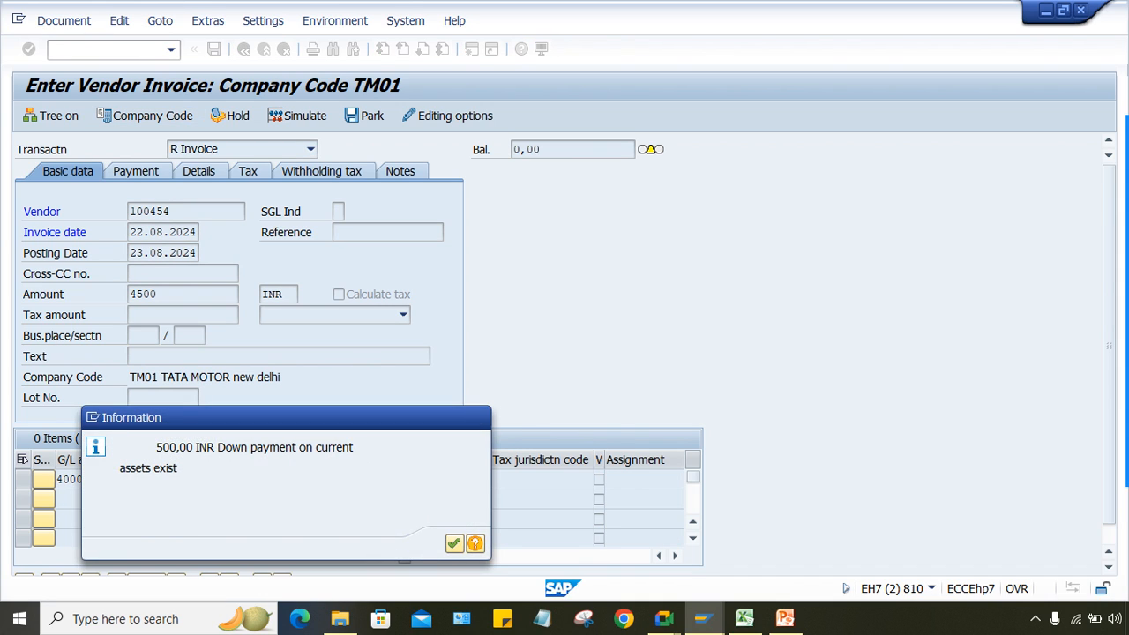
key("Return")
key("shift+F2")
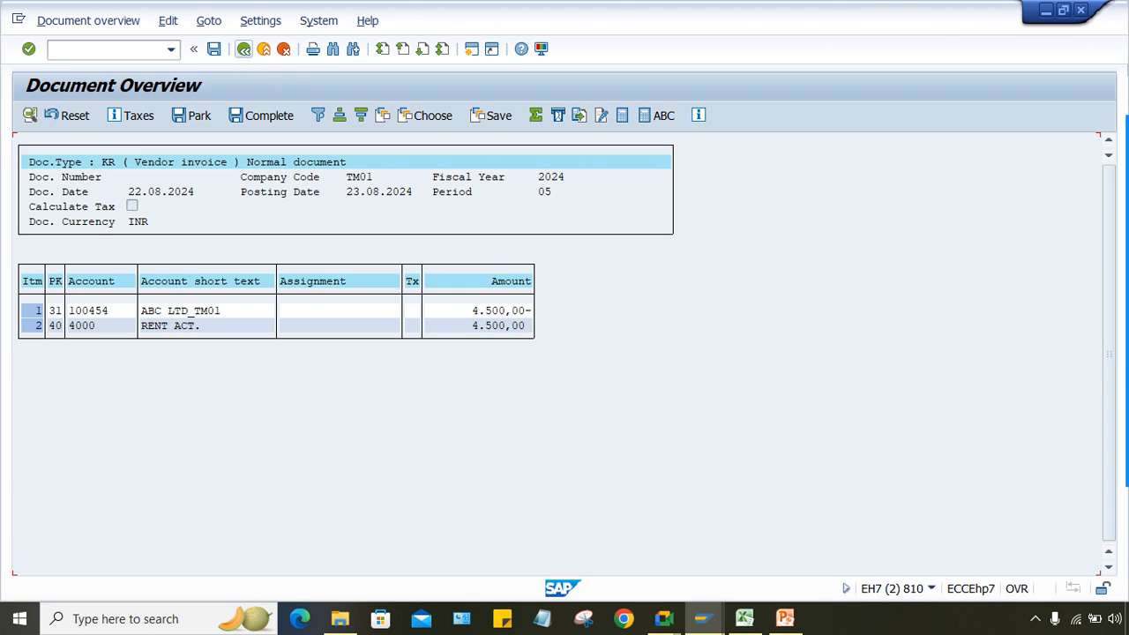
Step: Rerun /NFB60 with the same vendor, date 22.08.2024 and invoice amount 5000
left_click(170, 49)
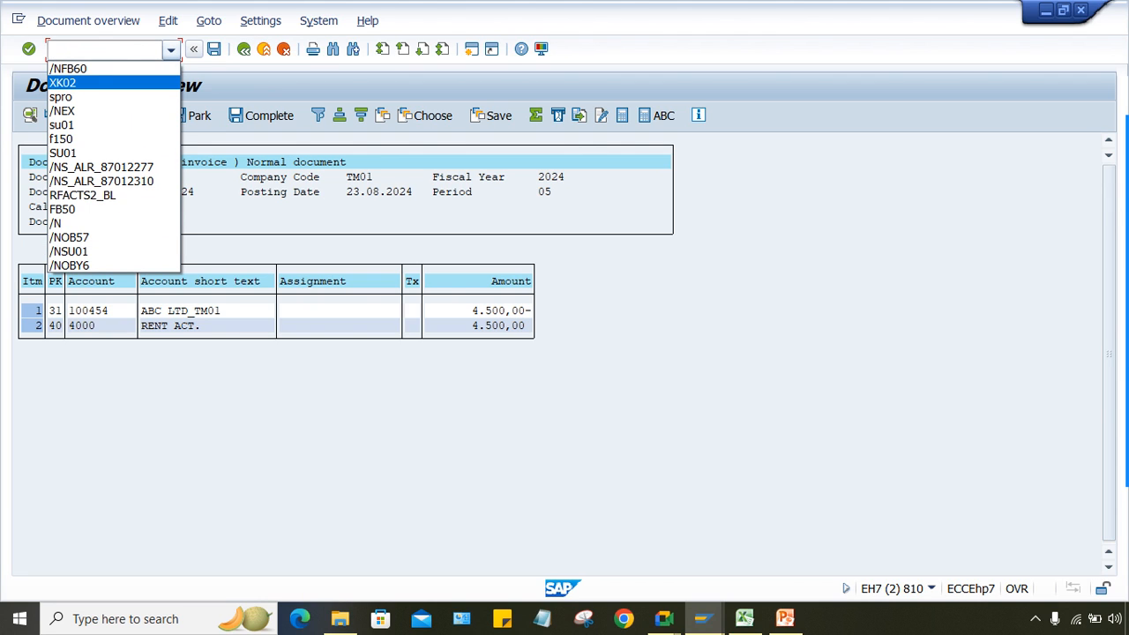
key("Up")
key("Return")
key("Return")
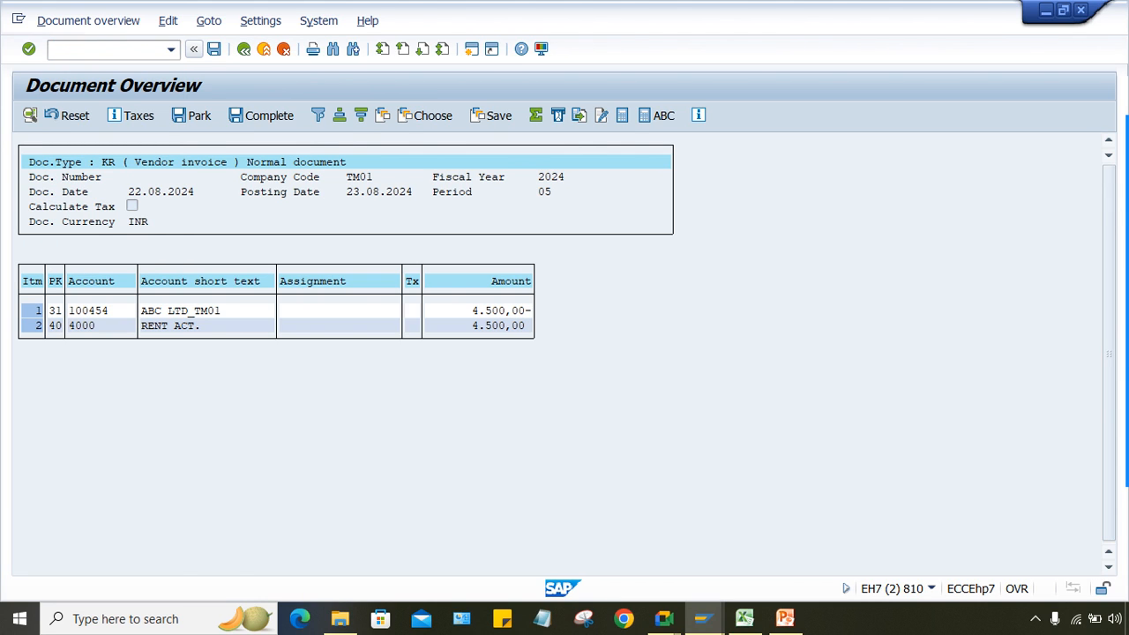
key("space")
key("Return")
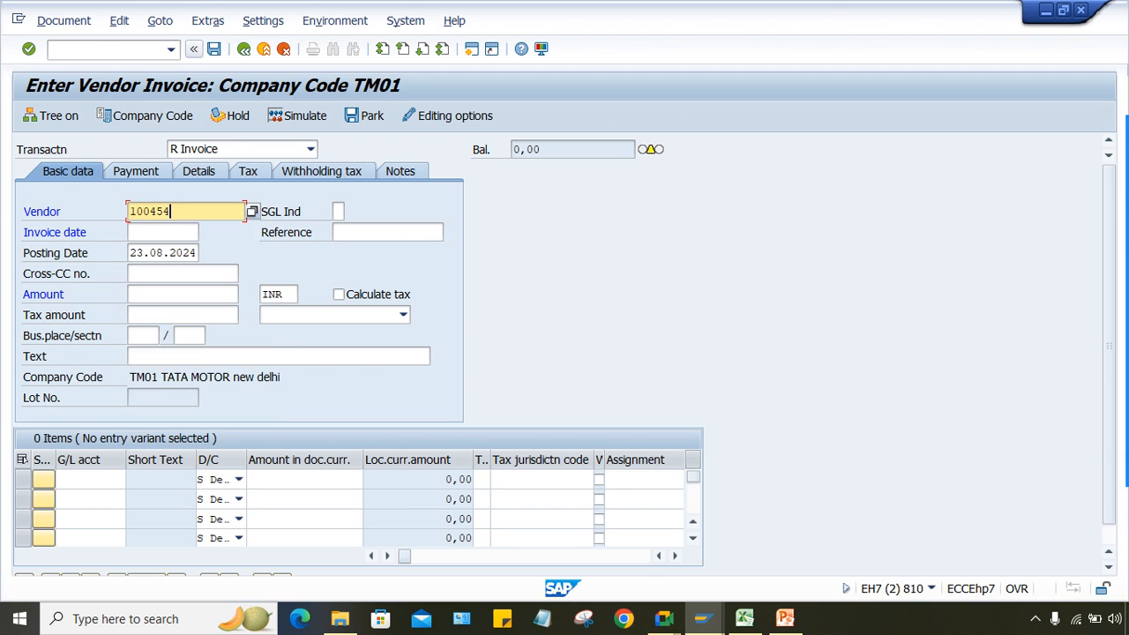
key("Tab")
type("22.08.2024")
left_click(182, 294)
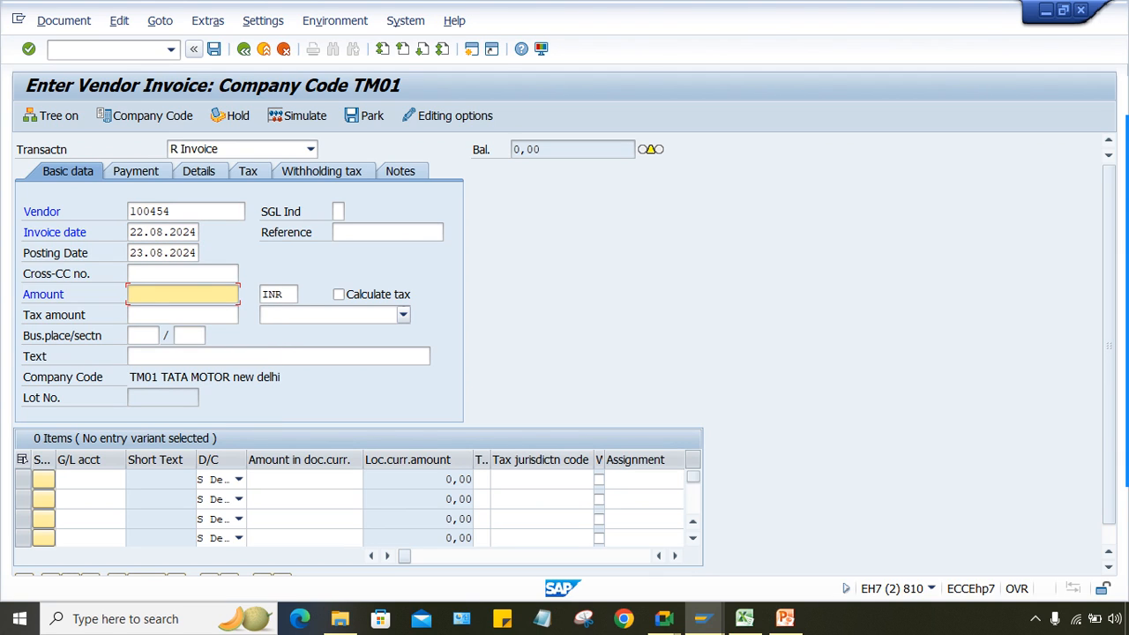
type("5000")
Step: Add a G/L 4000 line for 5000 and simulate, acknowledging the information messages
left_click(79, 479)
type("4000")
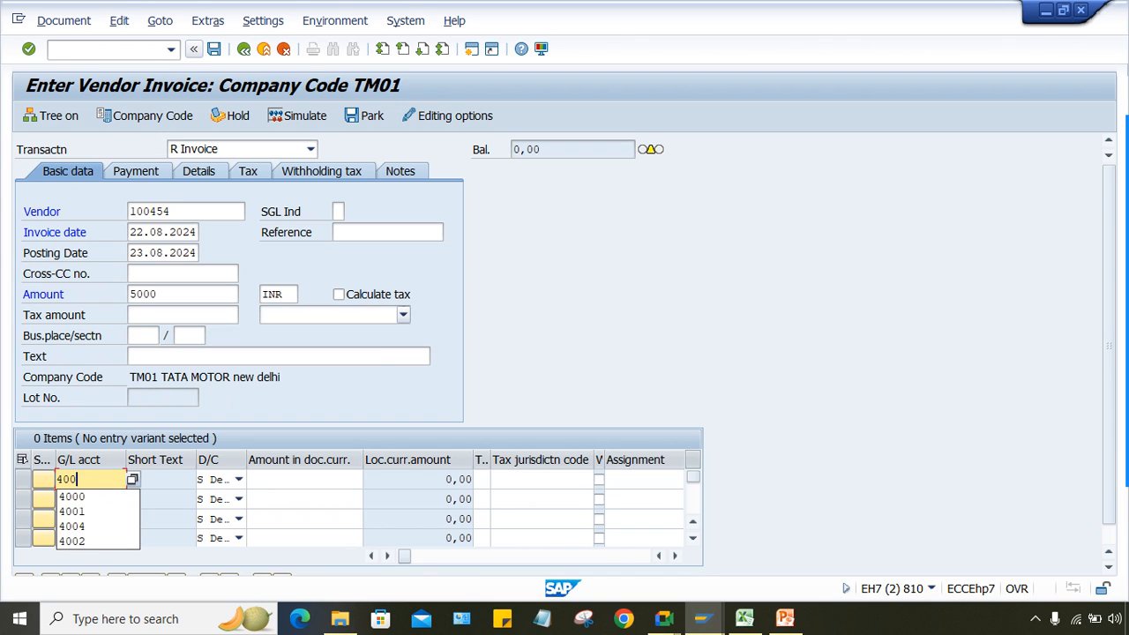
key("Tab")
key("Tab")
type("5")
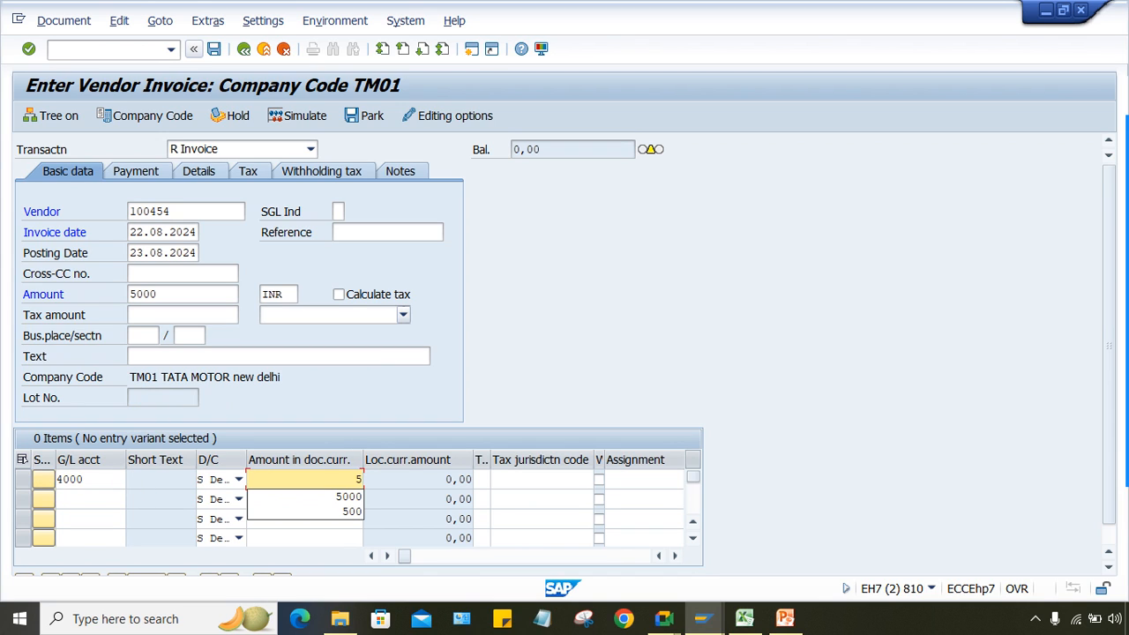
type("000")
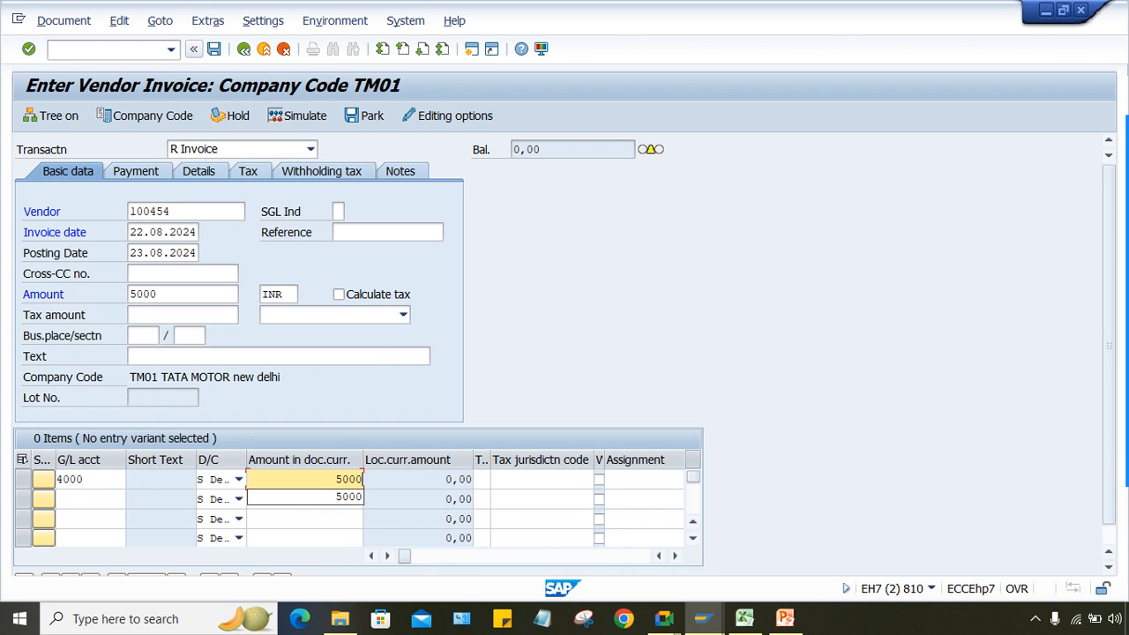
left_click(298, 116)
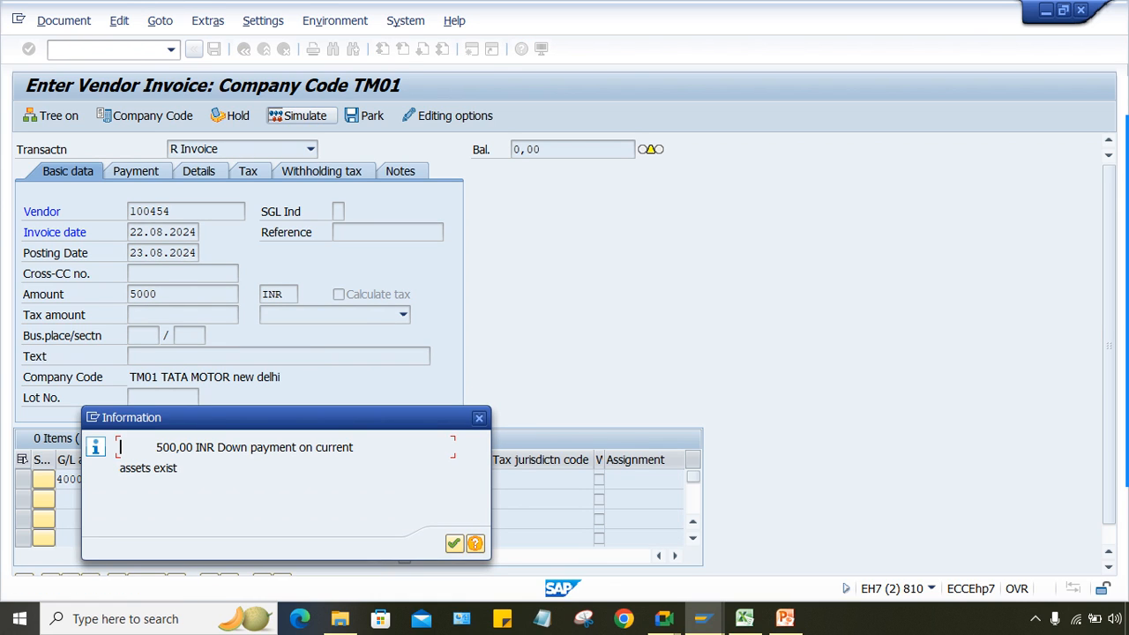
key("Return")
key("Return")
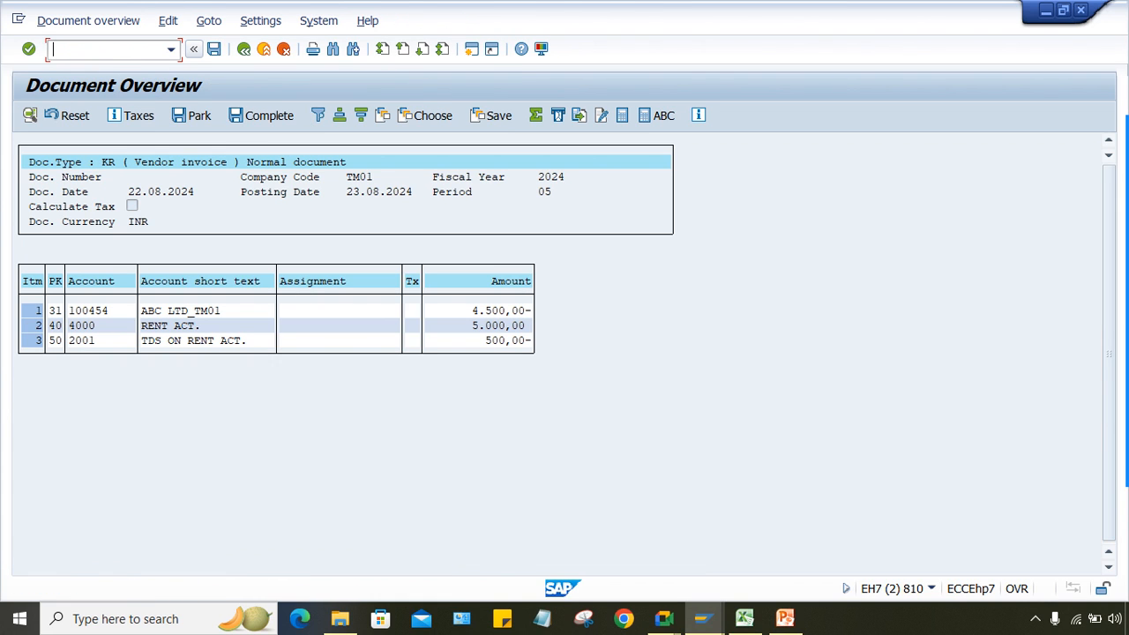
left_click(482, 341)
left_click(745, 618)
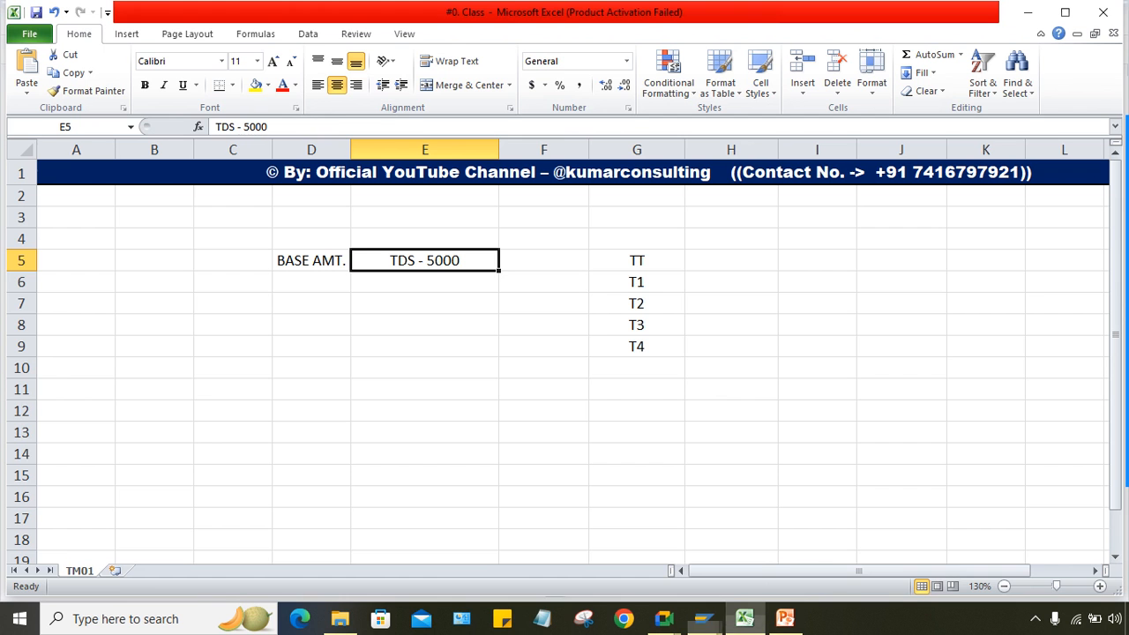
left_click(424, 389)
left_click(424, 261)
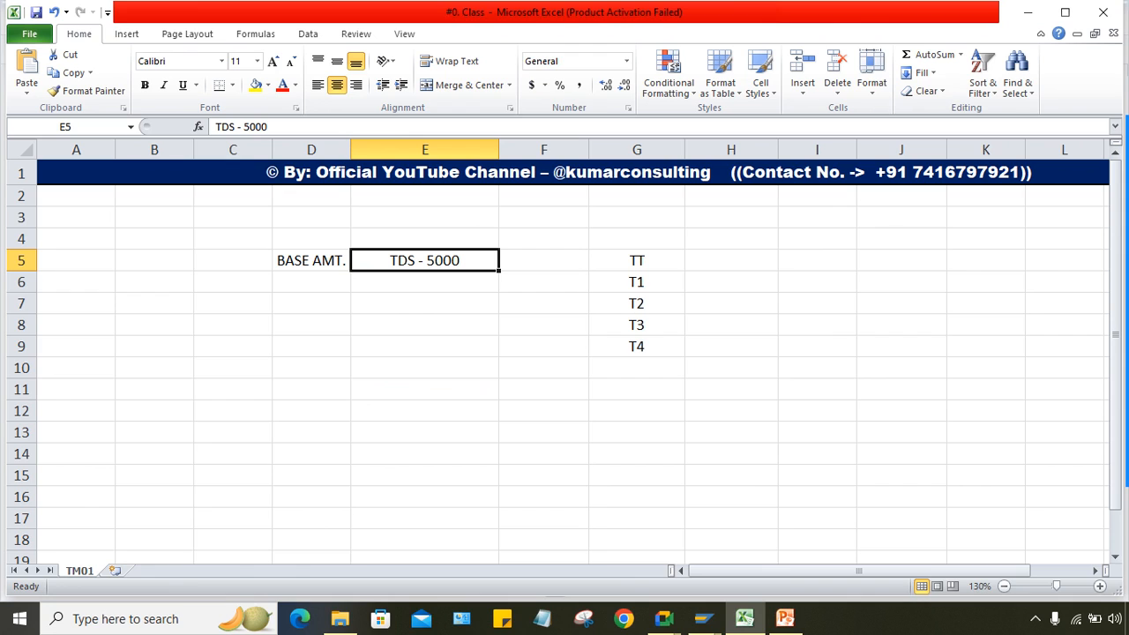
left_click(425, 282)
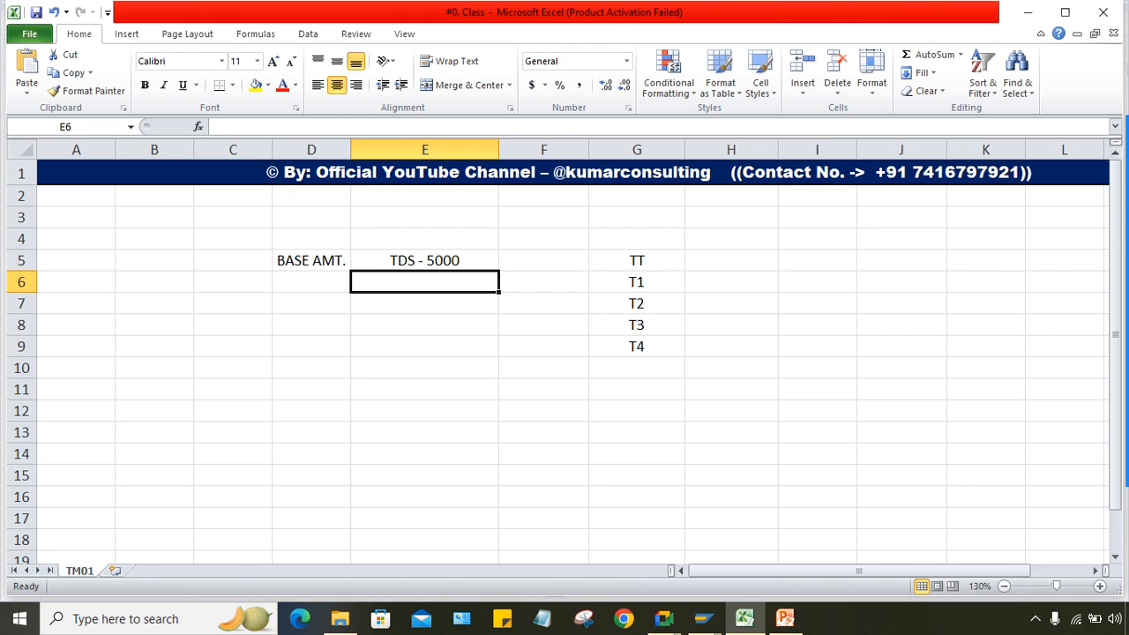
left_click(425, 260)
mouse_move(703, 619)
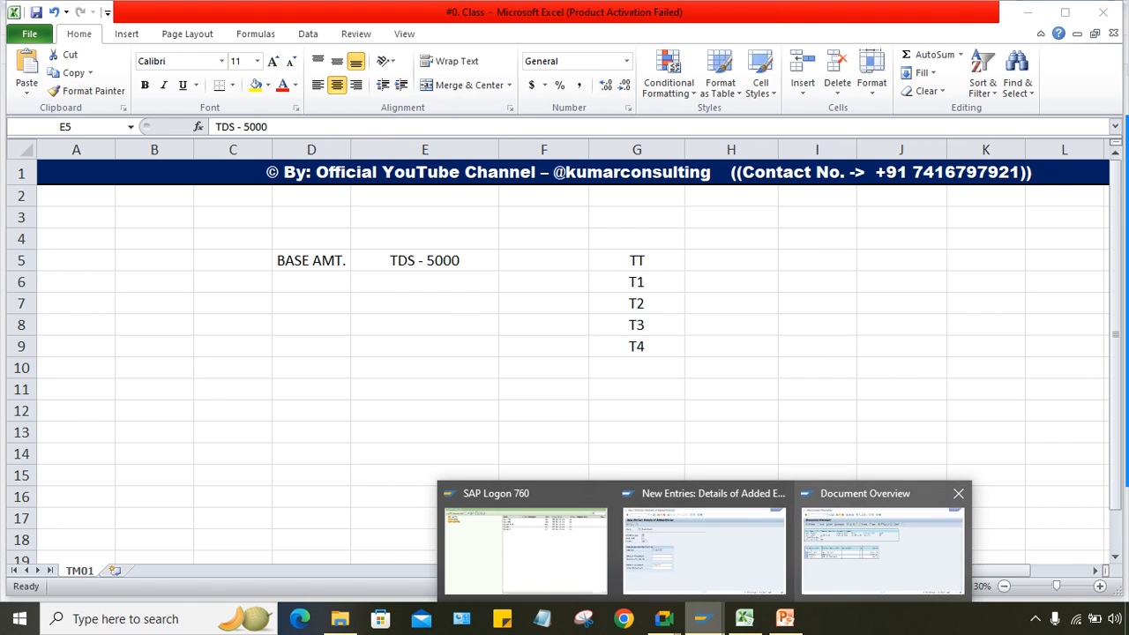
left_click(882, 547)
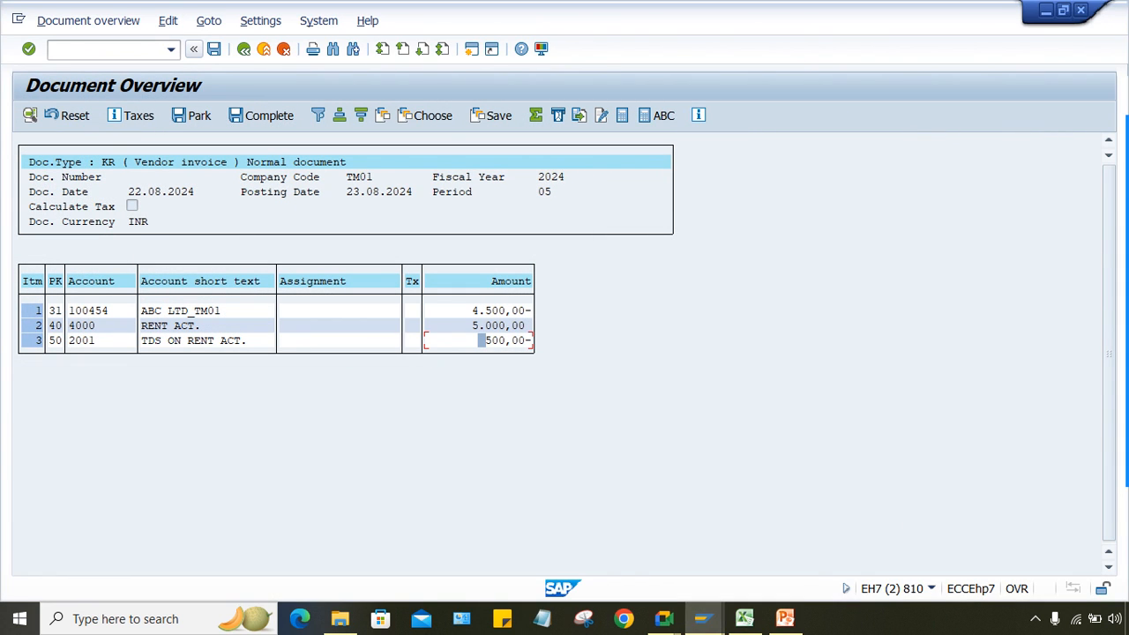
Step: Clear the 5.000,00 minimum base amount, enter 1000 as minimum w/tax amount, and save
mouse_move(703, 618)
left_click(704, 547)
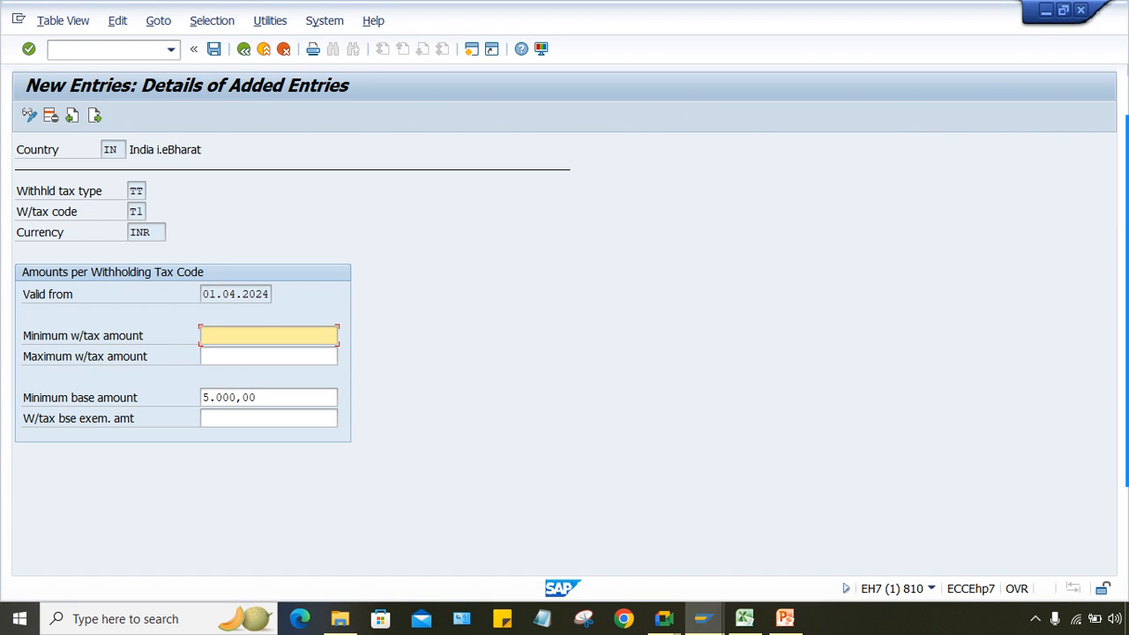
key("Tab")
key("Tab")
key("Delete")
key("Return")
type("1000")
key("ctrl+s")
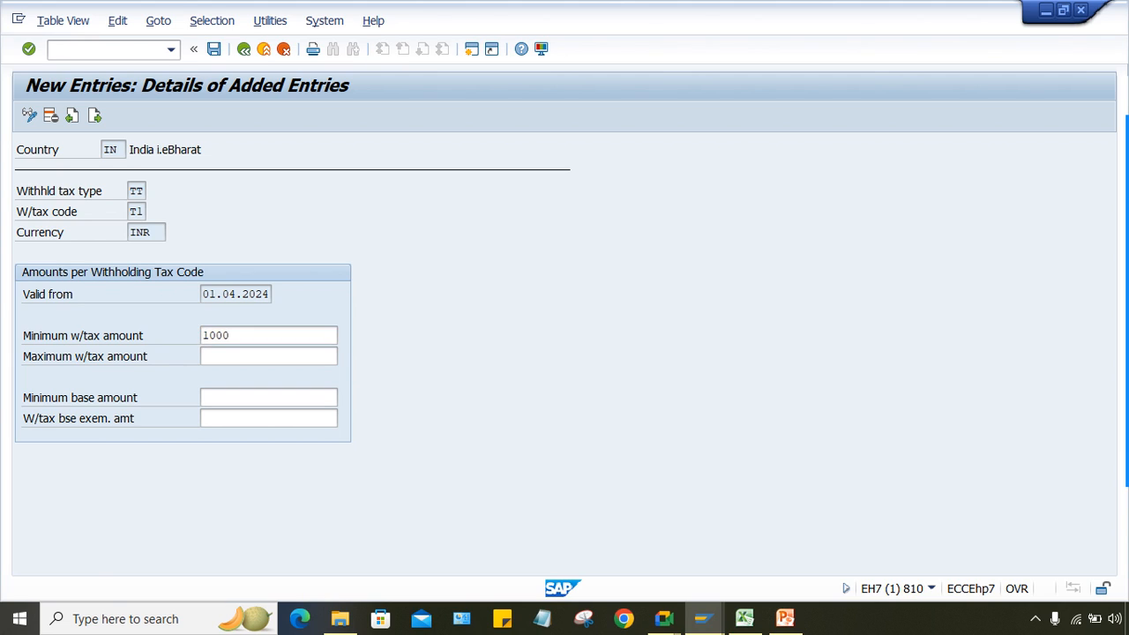
key("ctrl+s")
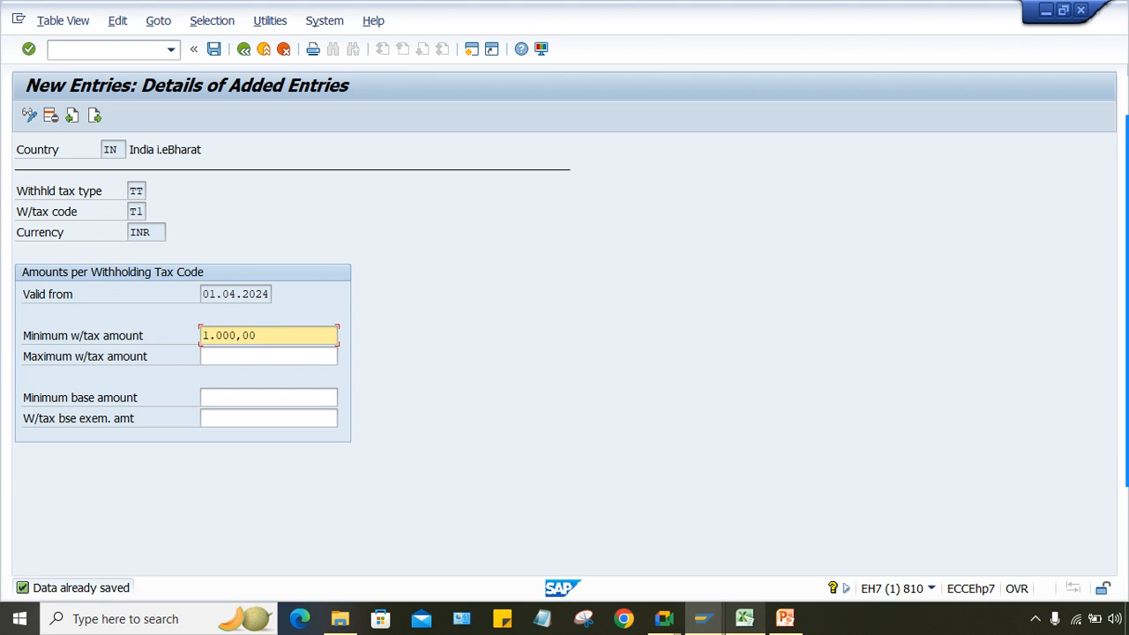
key("alt+Tab")
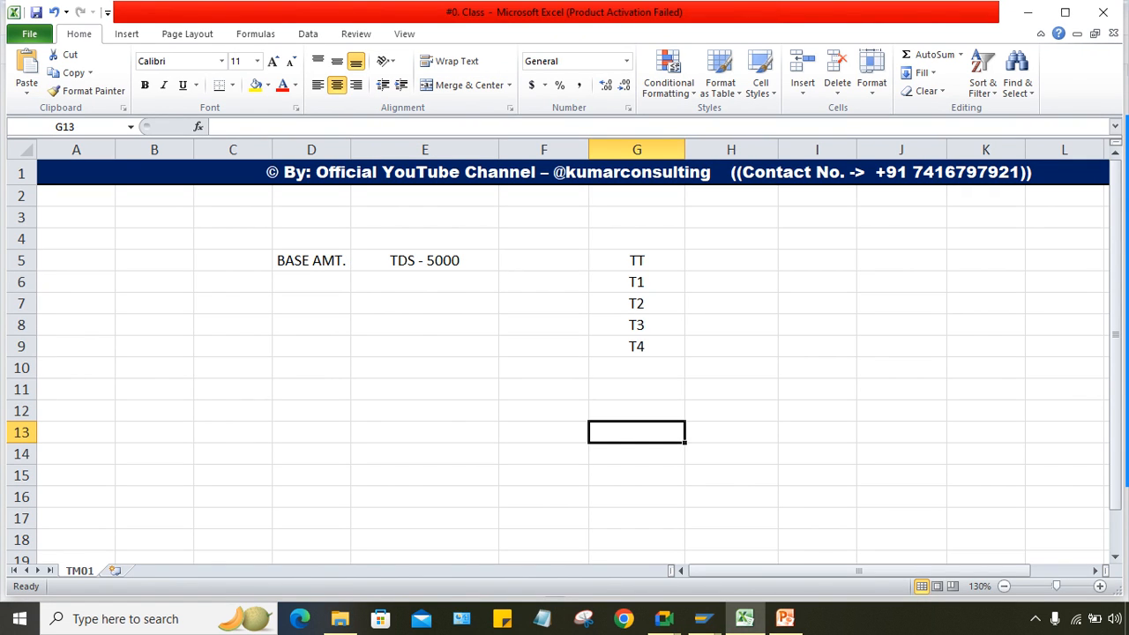
Step: Enter test amount 8000 in cell F11, then switch to the Google Meet call
left_click(425, 281)
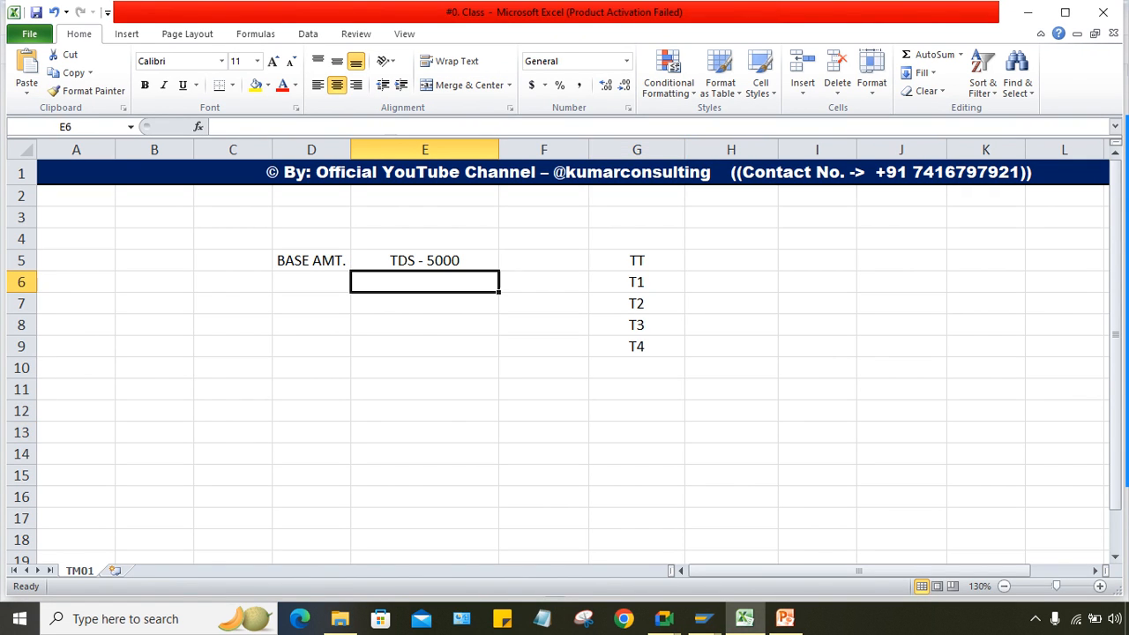
left_click(425, 389)
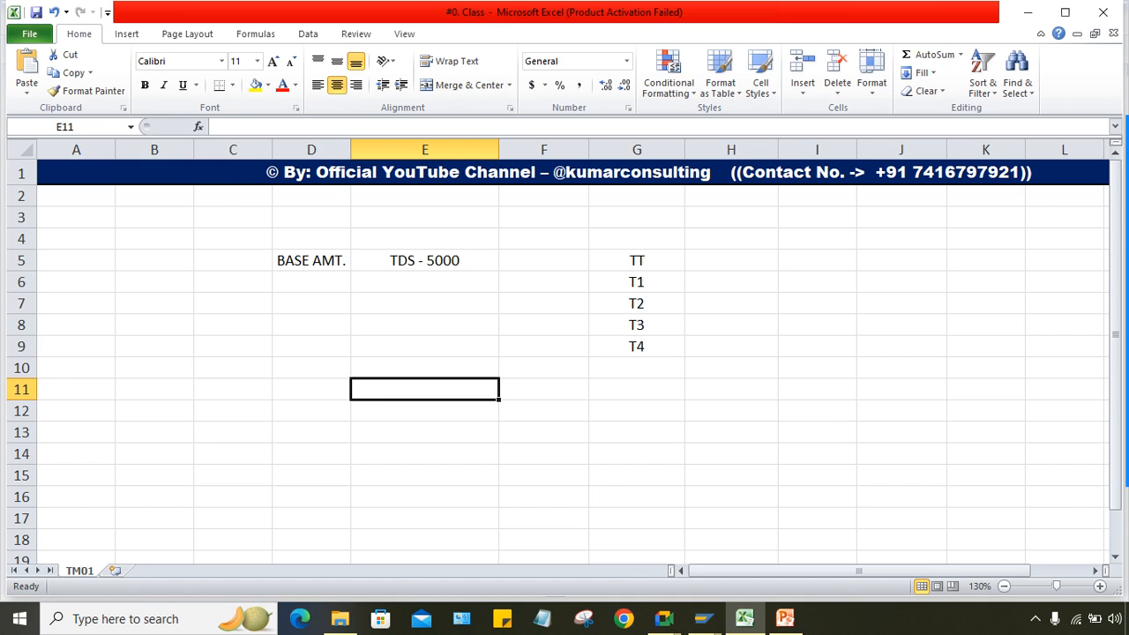
left_click(543, 389)
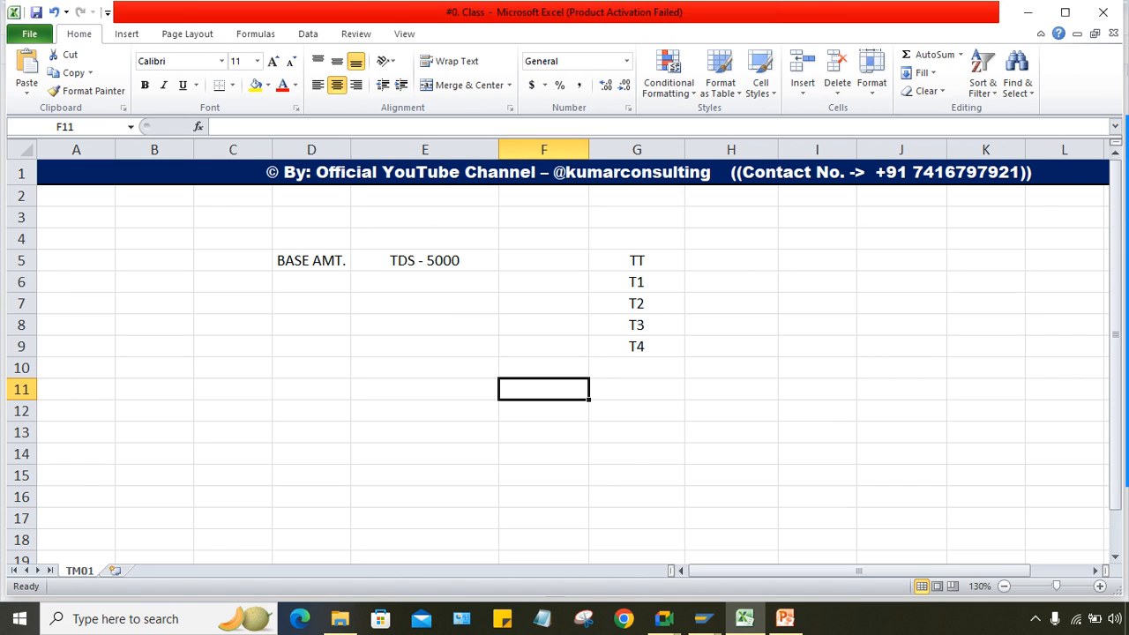
type("8000")
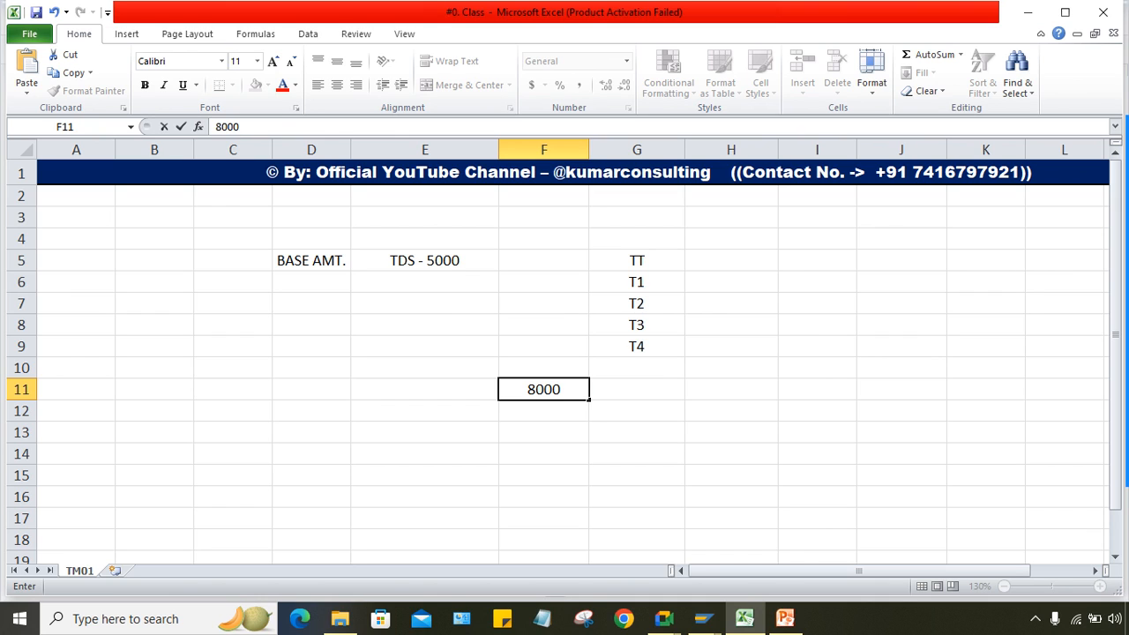
key("Return")
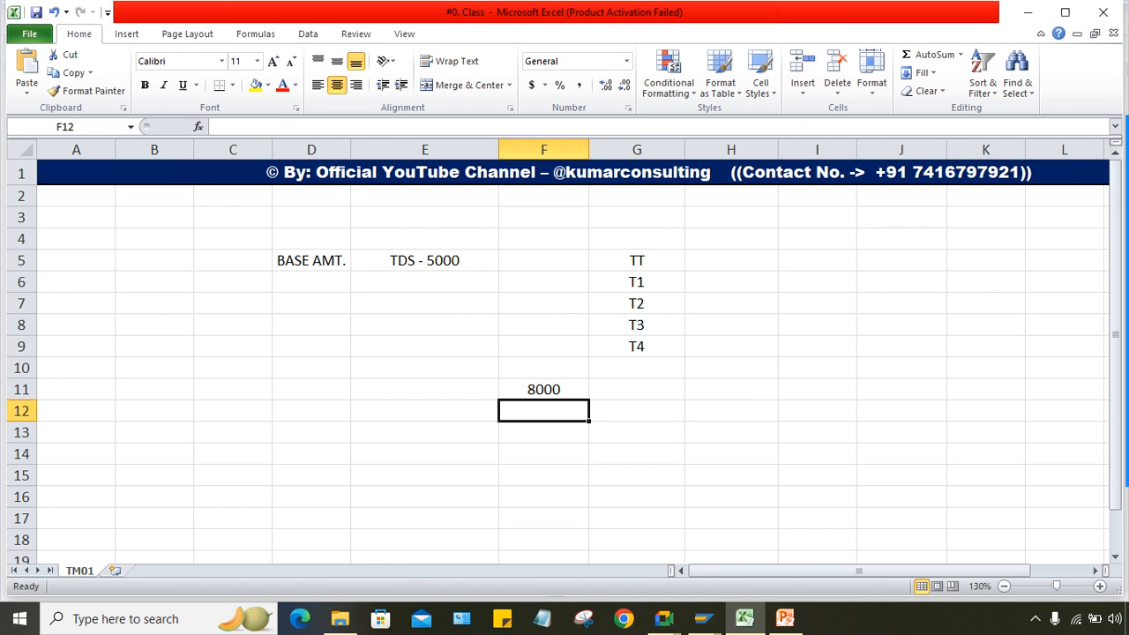
left_click(663, 618)
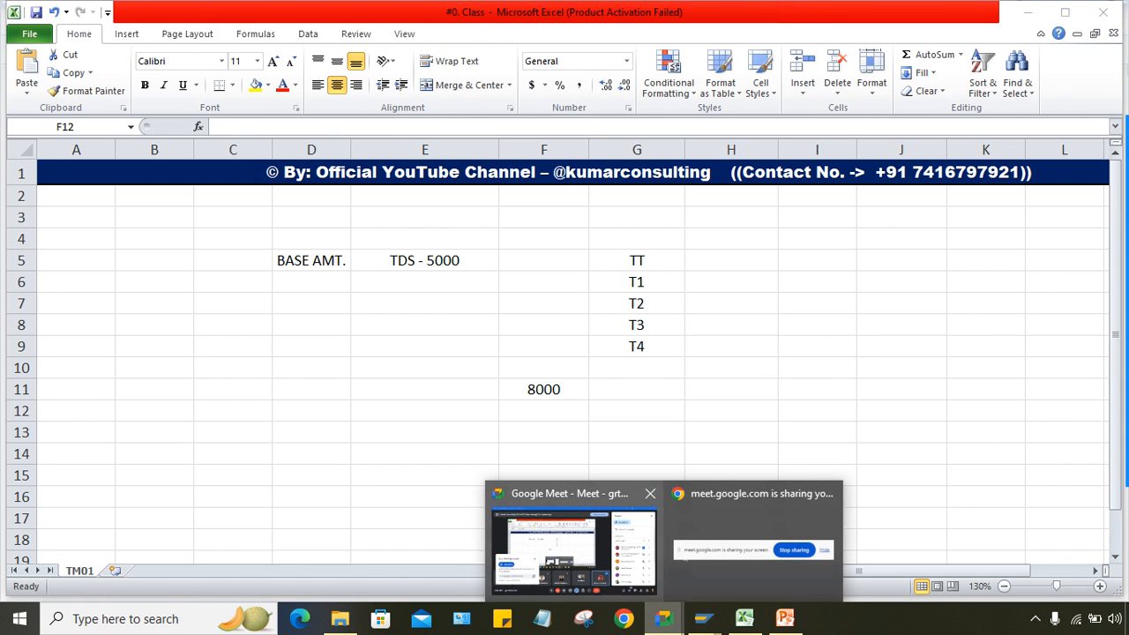
left_click(575, 551)
Step: Scroll through the Meet participant list, then return to the Excel TM01 sheet
scroll(1026, 355, "down", 3)
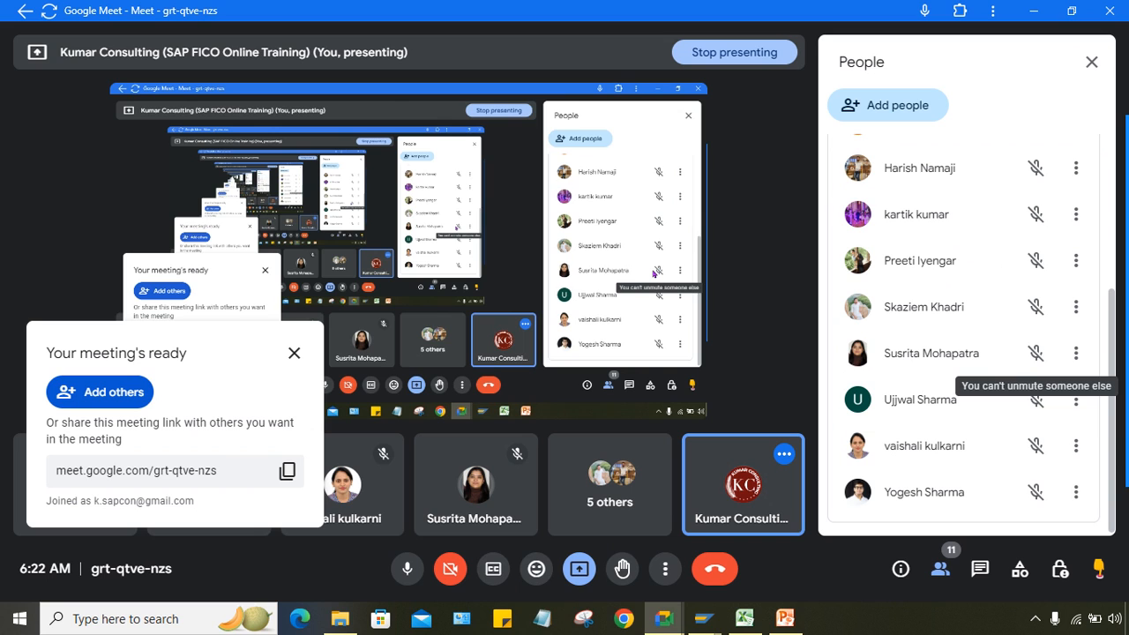
scroll(1034, 355, "up", 3)
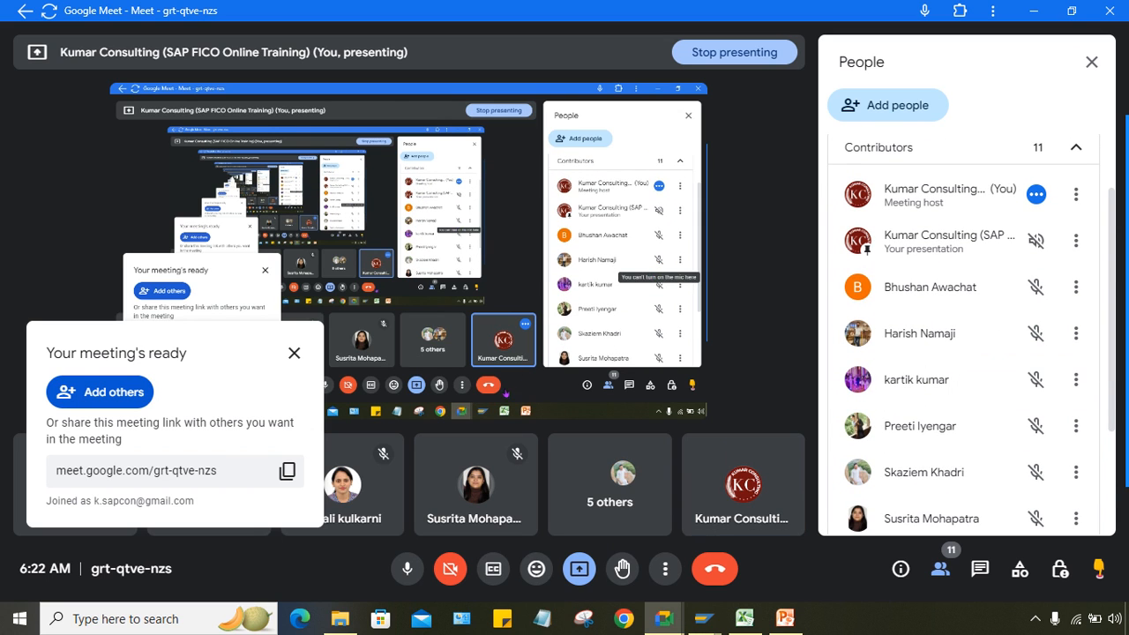
left_click(785, 619)
left_click(744, 619)
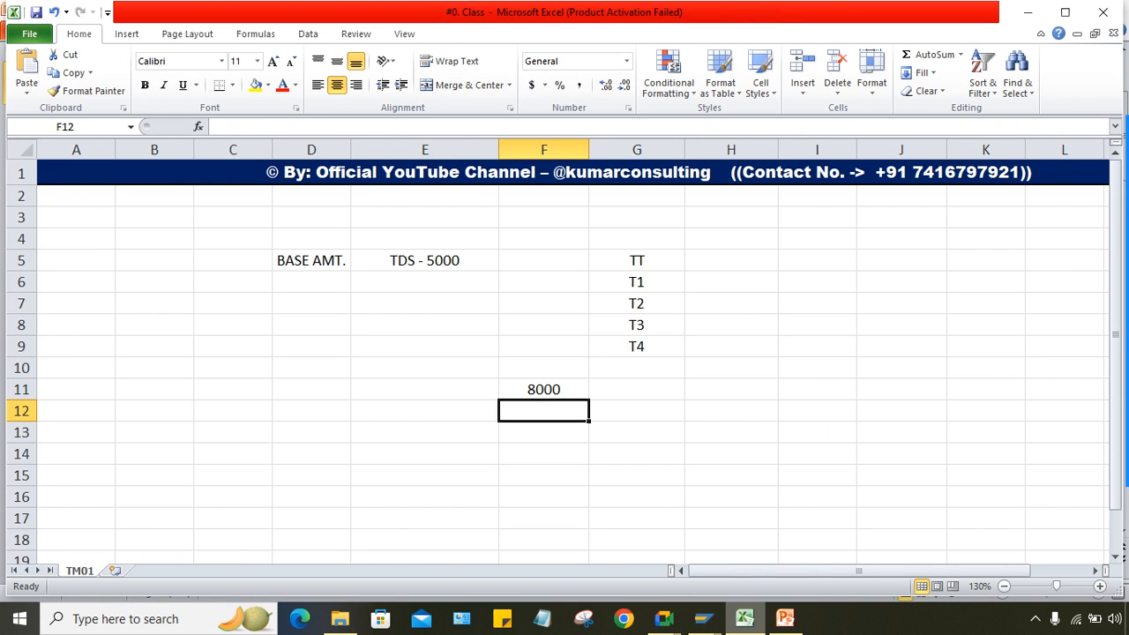
Step: Select the 8000 in F11, then bring SAP's Document Overview window forward
left_click(543, 389)
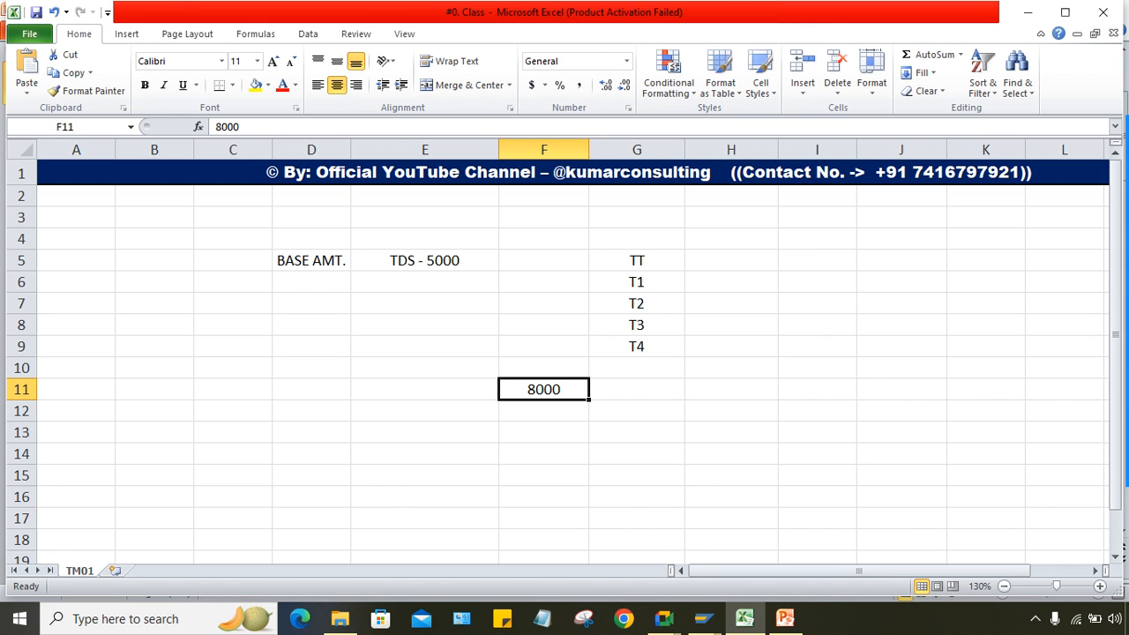
mouse_move(703, 618)
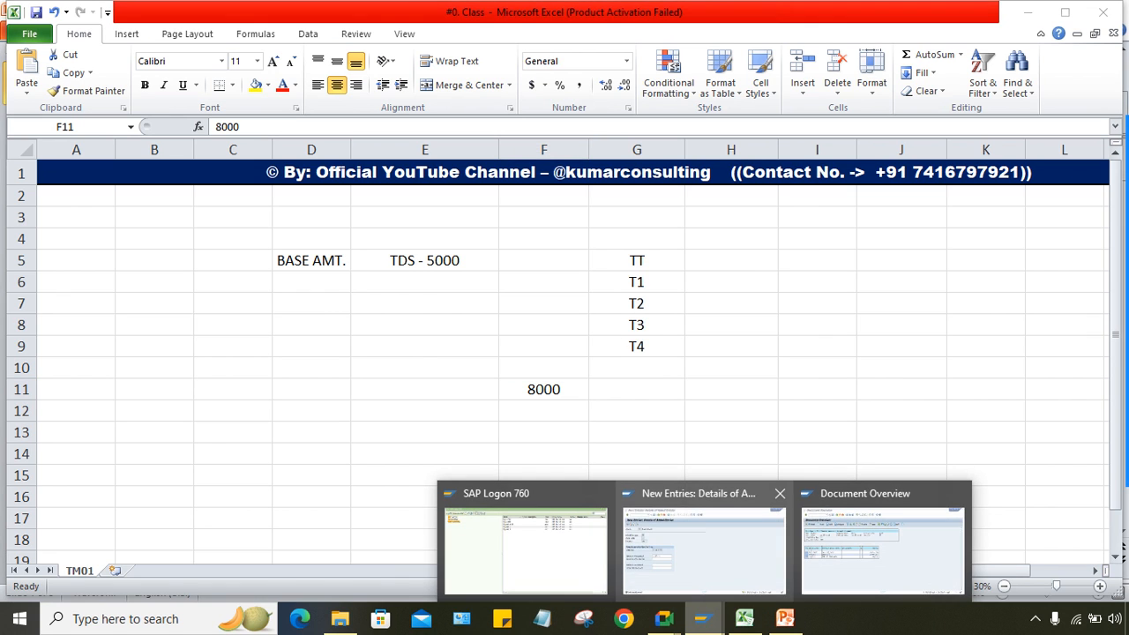
left_click(885, 547)
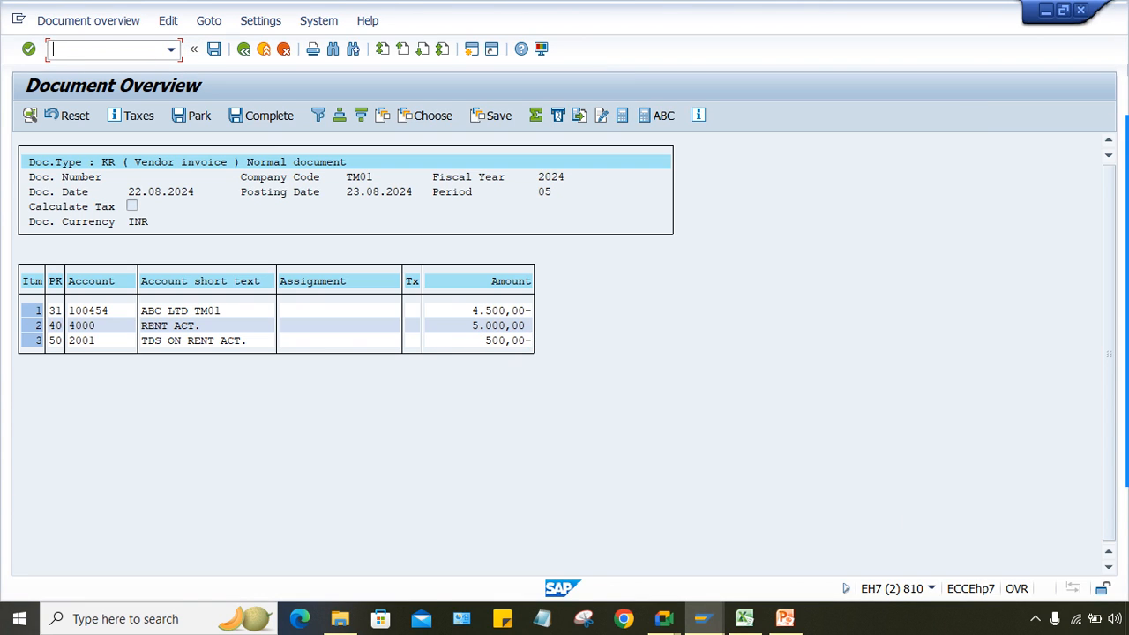
Step: In /NFB60, enter vendor 100454, invoice date 22.08.2024 and invoice amount 8000
type("/NFB60")
key("Return")
key("space")
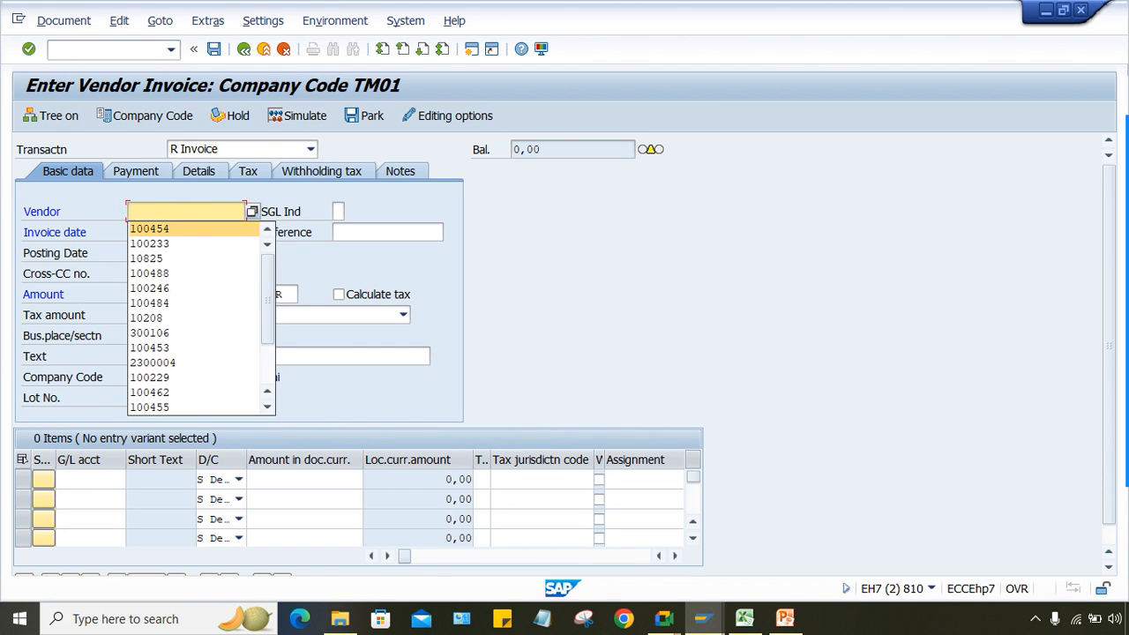
key("Return")
key("Tab")
key("space")
key("Return")
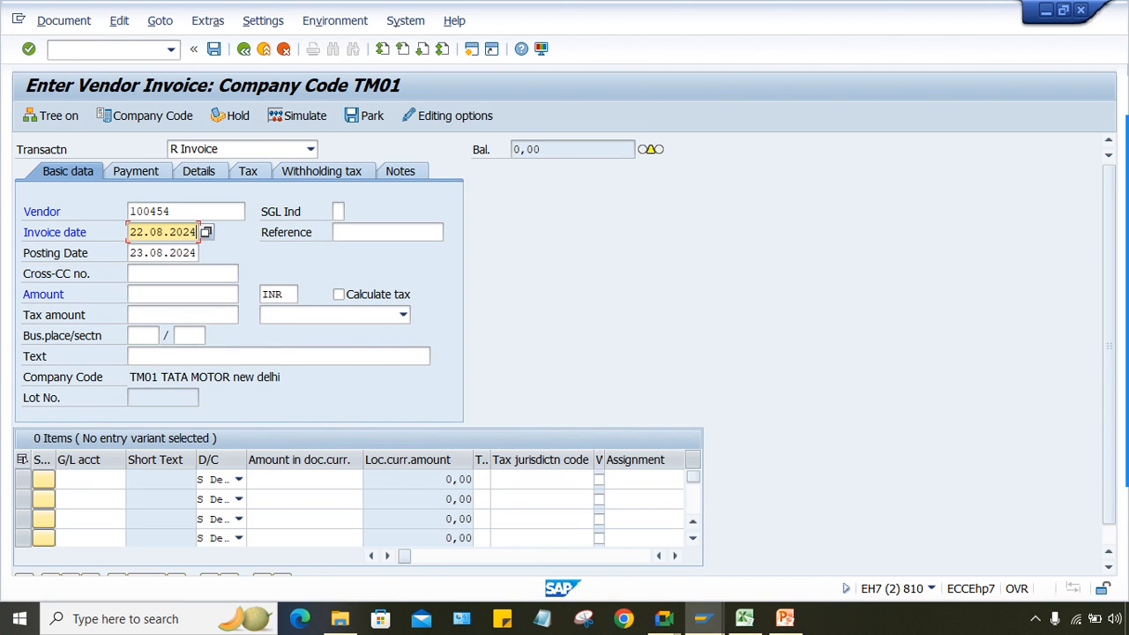
left_click(181, 294)
key("space")
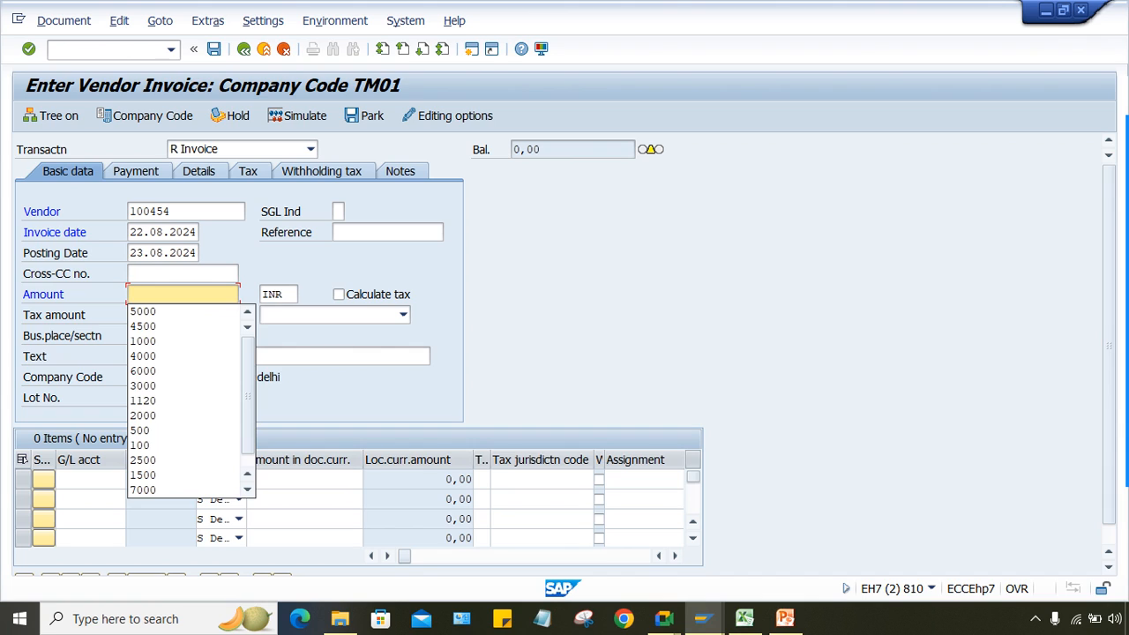
key("Escape")
type("8000")
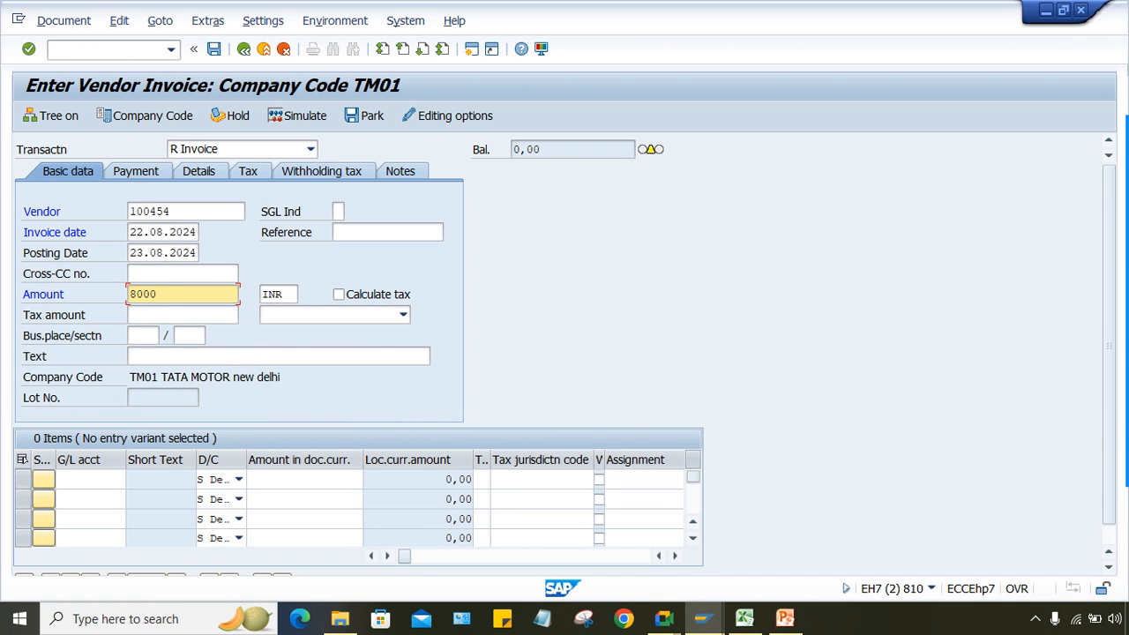
Step: Add a G/L 4000 line for 8000, dismiss the down payment notice, and simulate
left_click(88, 479)
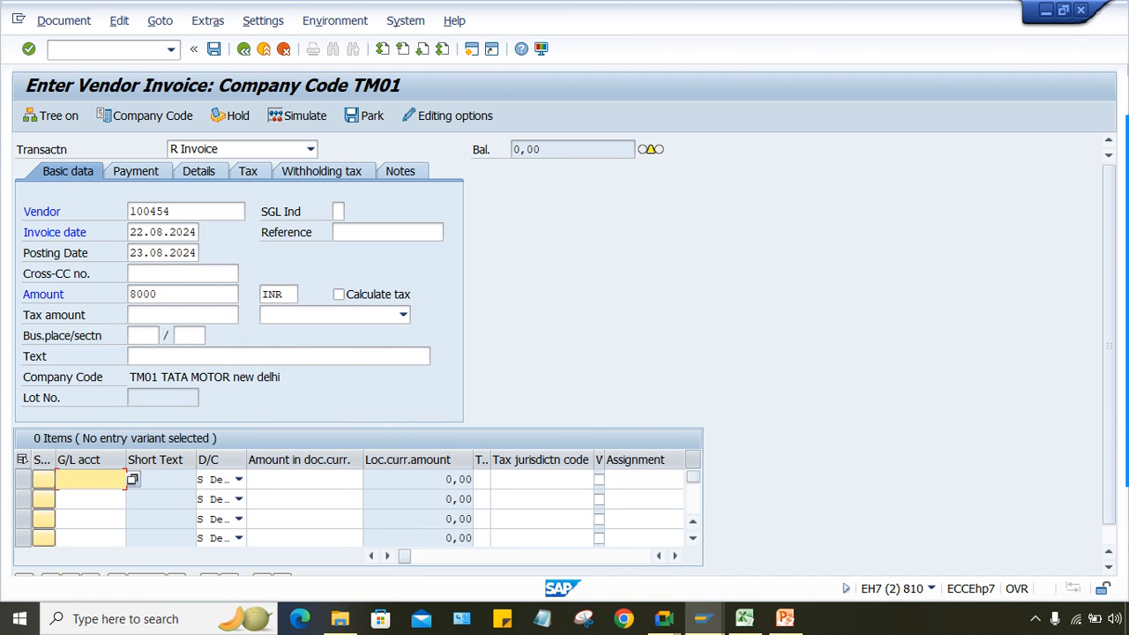
type("4000")
key("Tab")
key("Tab")
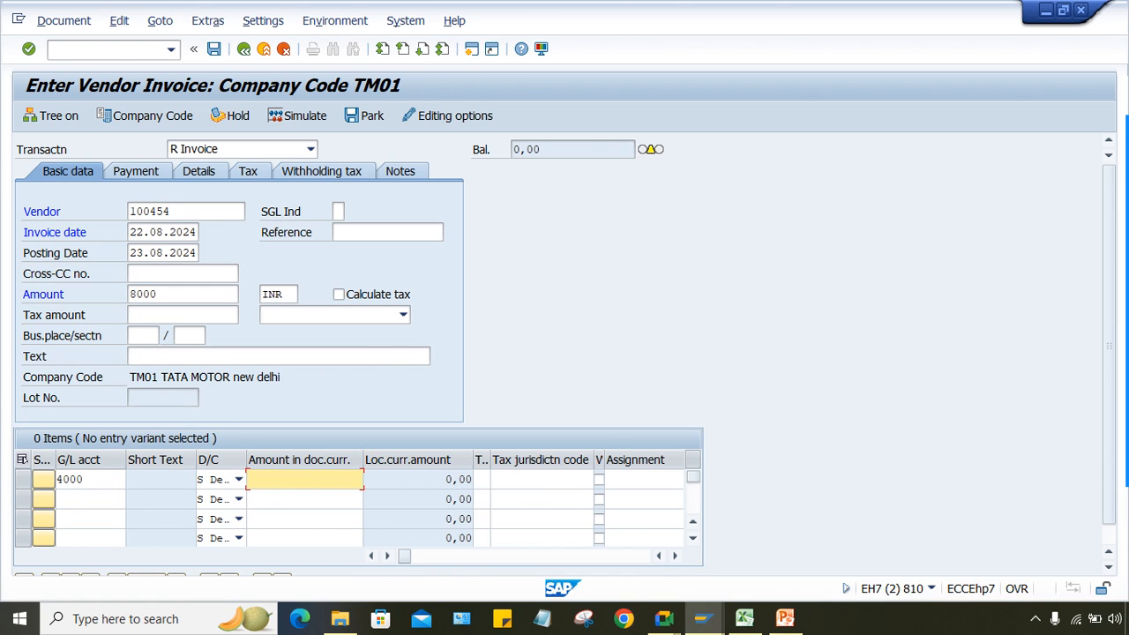
type("8000")
key("Return")
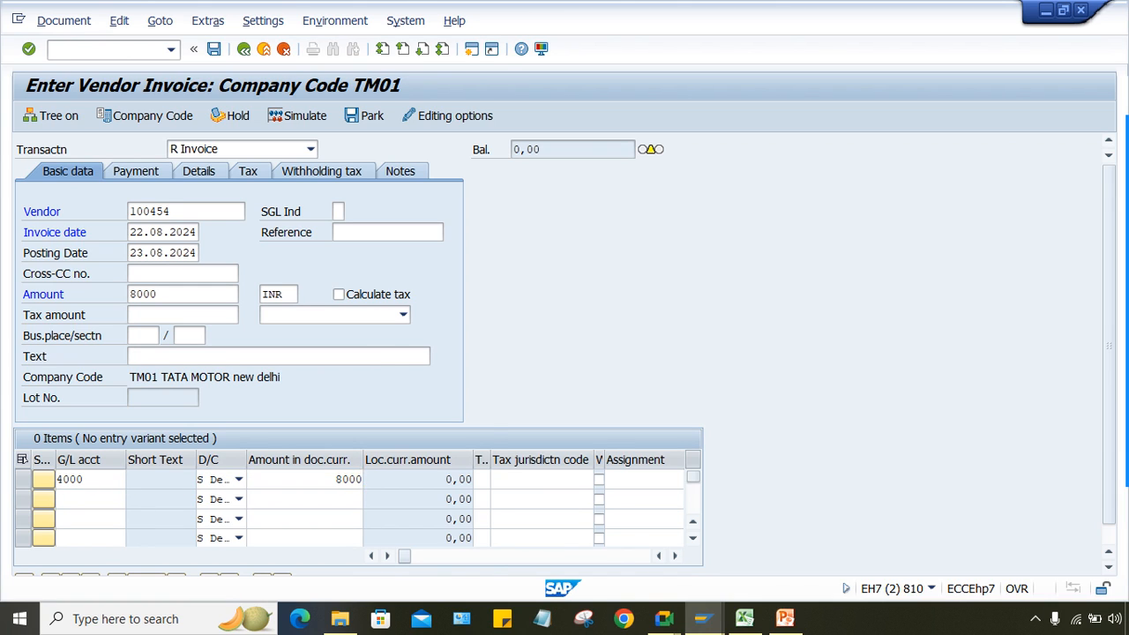
key("Return")
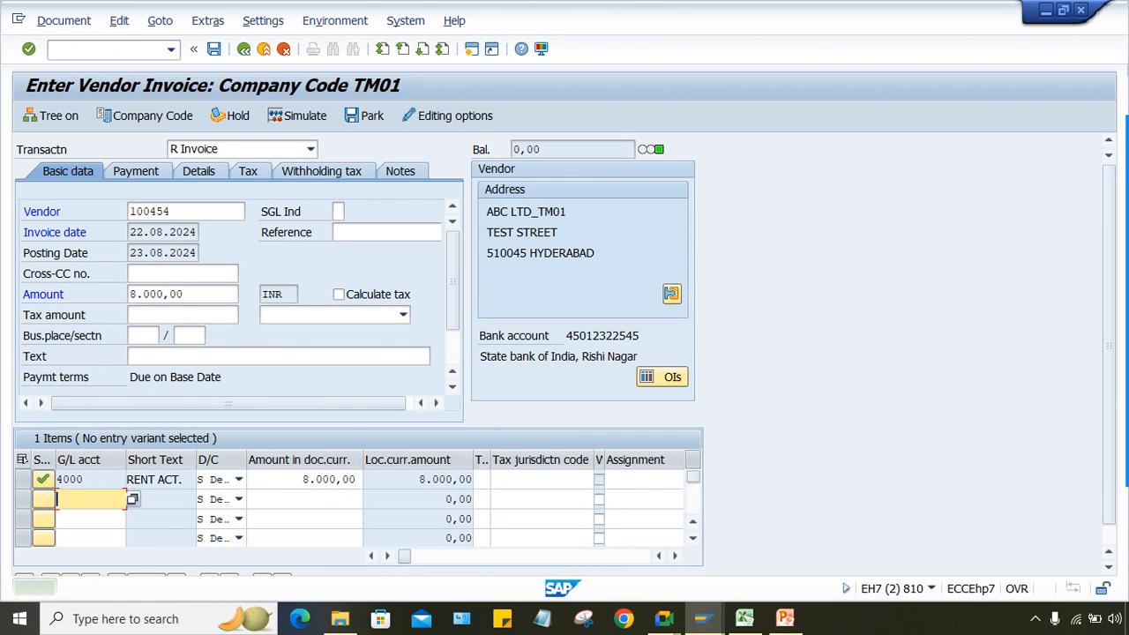
left_click(298, 116)
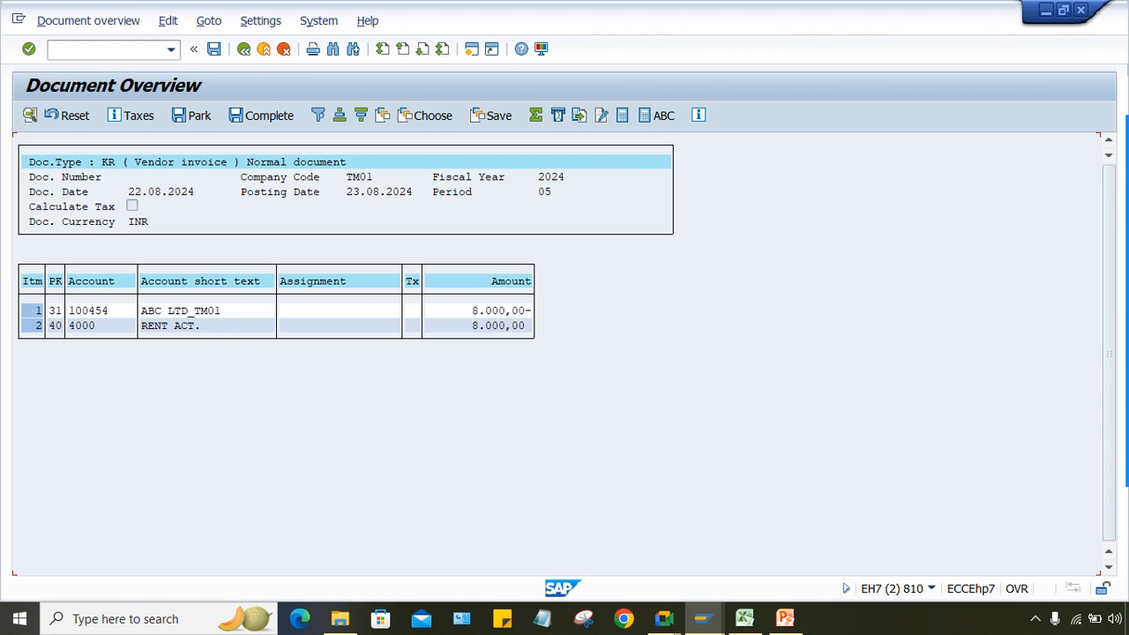
Step: Return to the TT/T1 min/max entry and select its 1.000,00 minimum w/tax amount
left_click(702, 618)
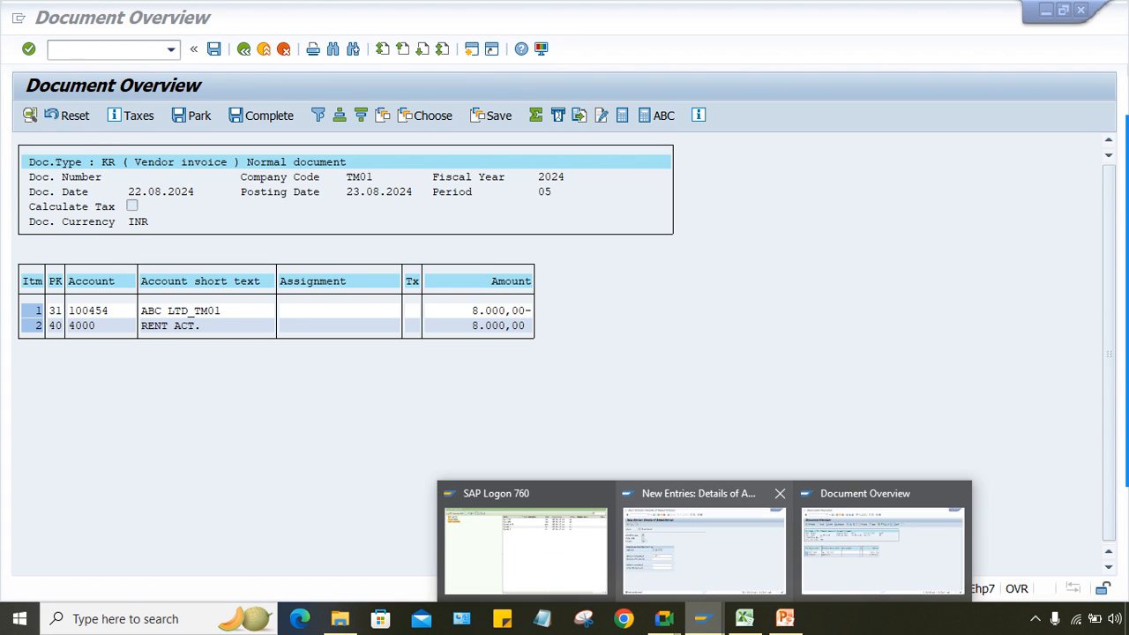
left_click(704, 547)
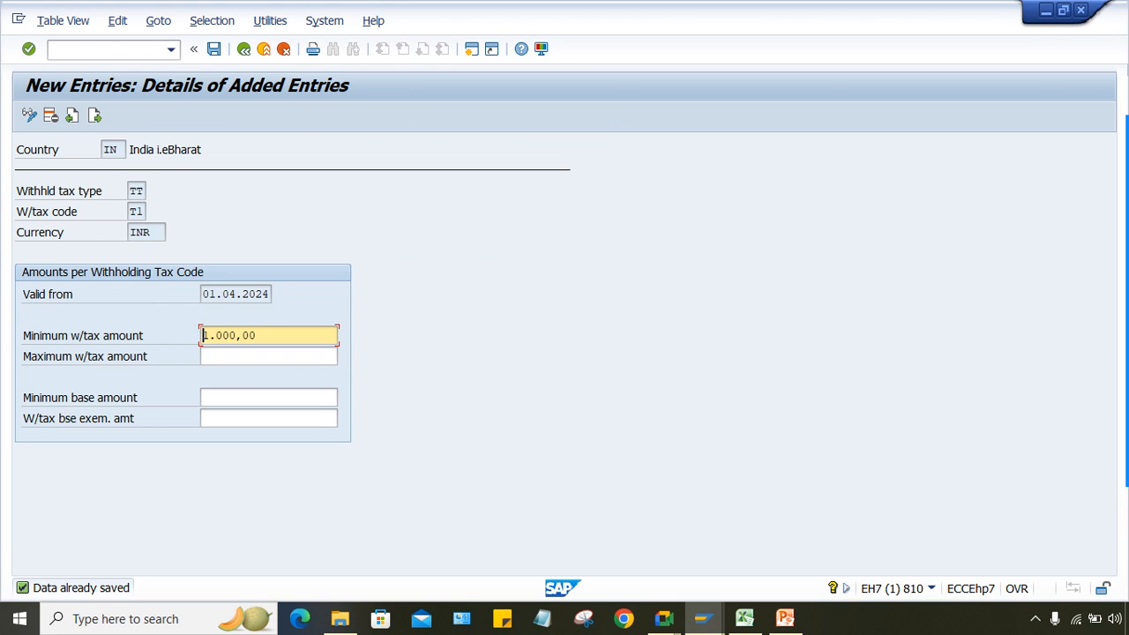
key("ctrl+a")
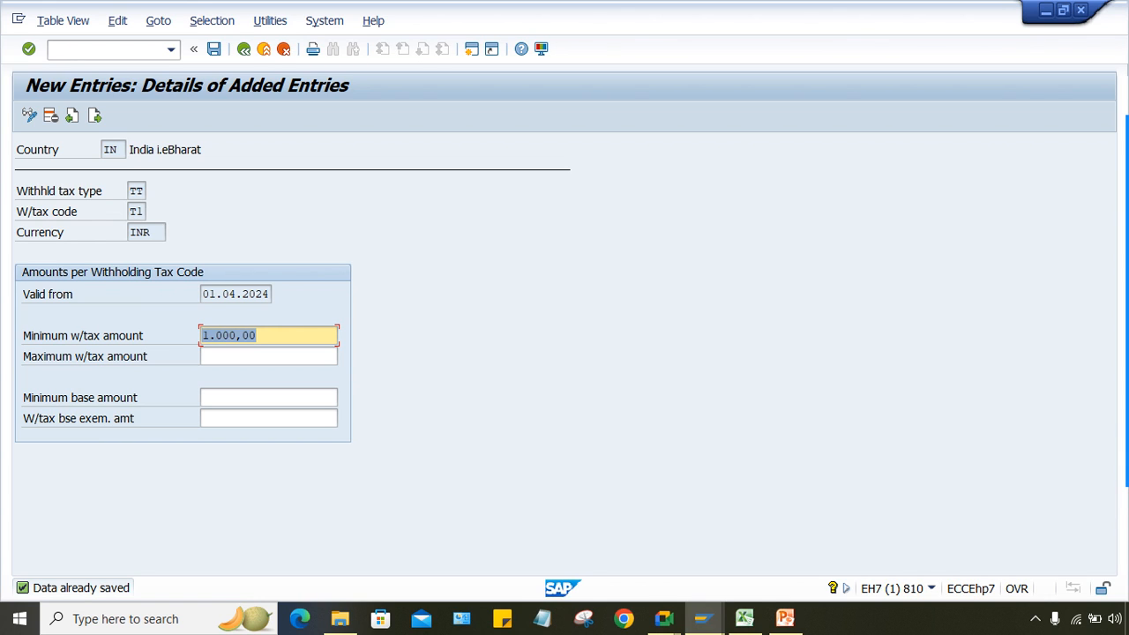
Step: In Excel, enter 800 in cell G11 beside the 8000 invoice amount in F11
left_click(744, 619)
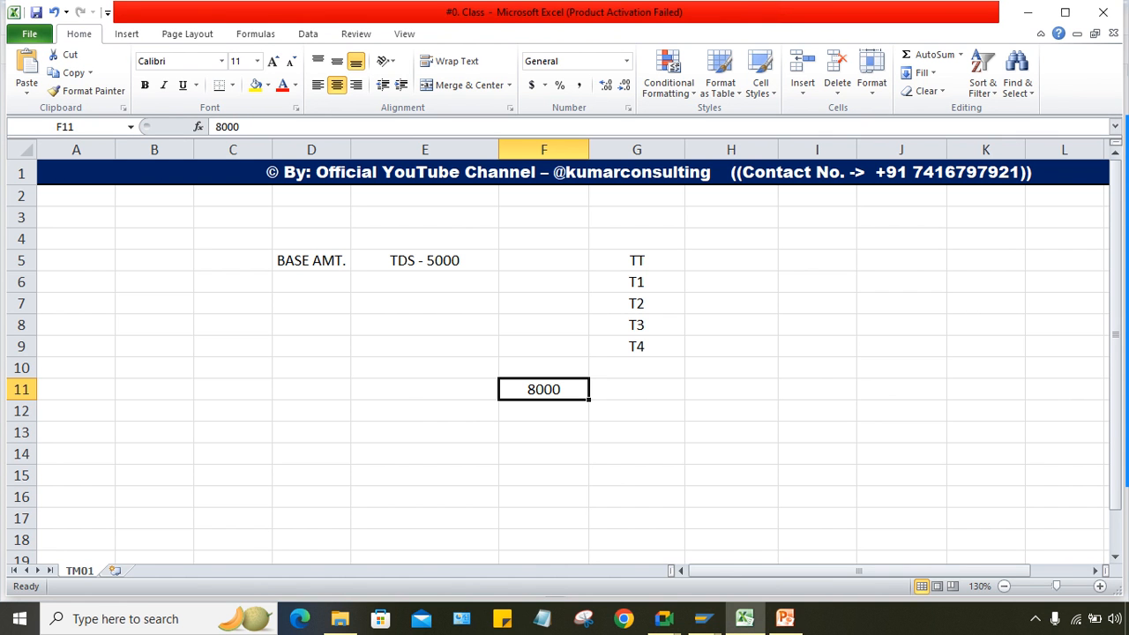
key("Right")
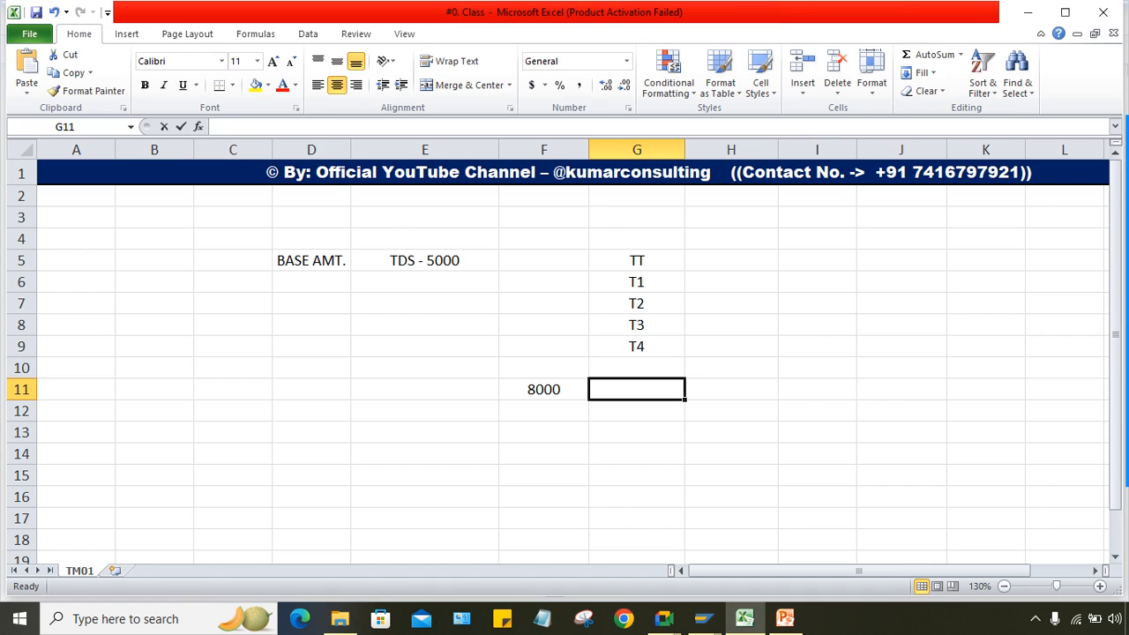
type("800")
key("Return")
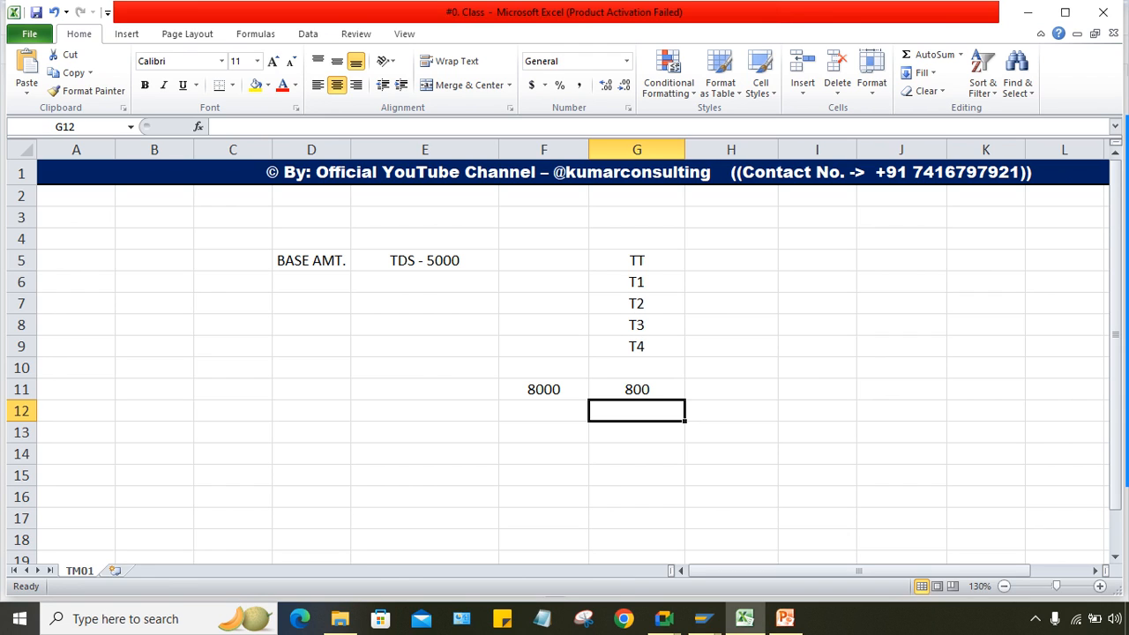
left_click(702, 617)
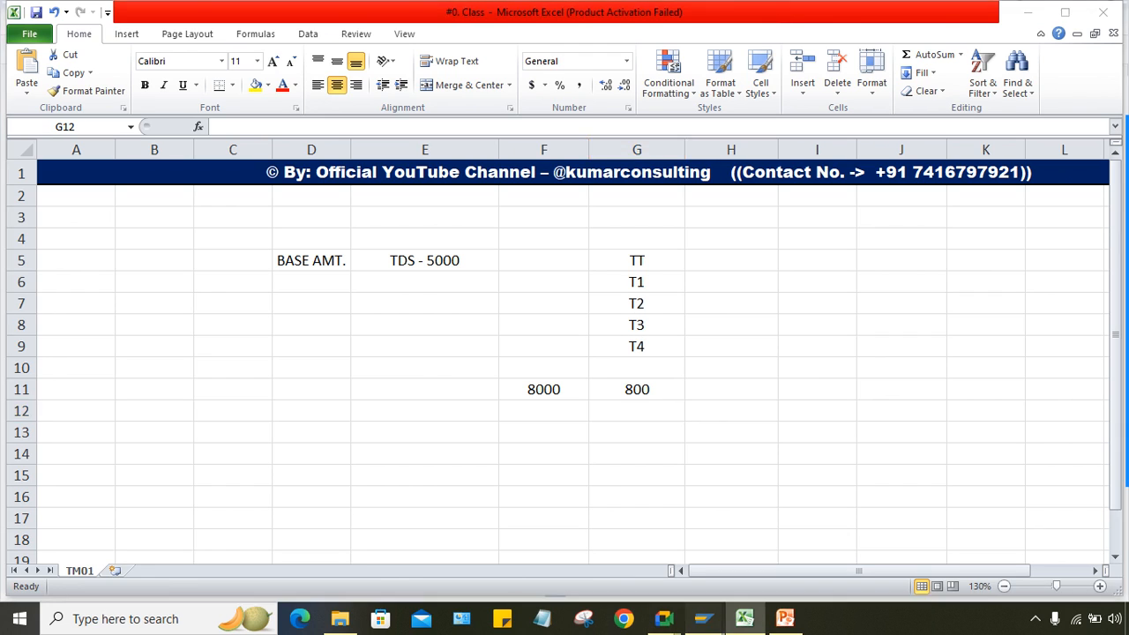
left_click(704, 543)
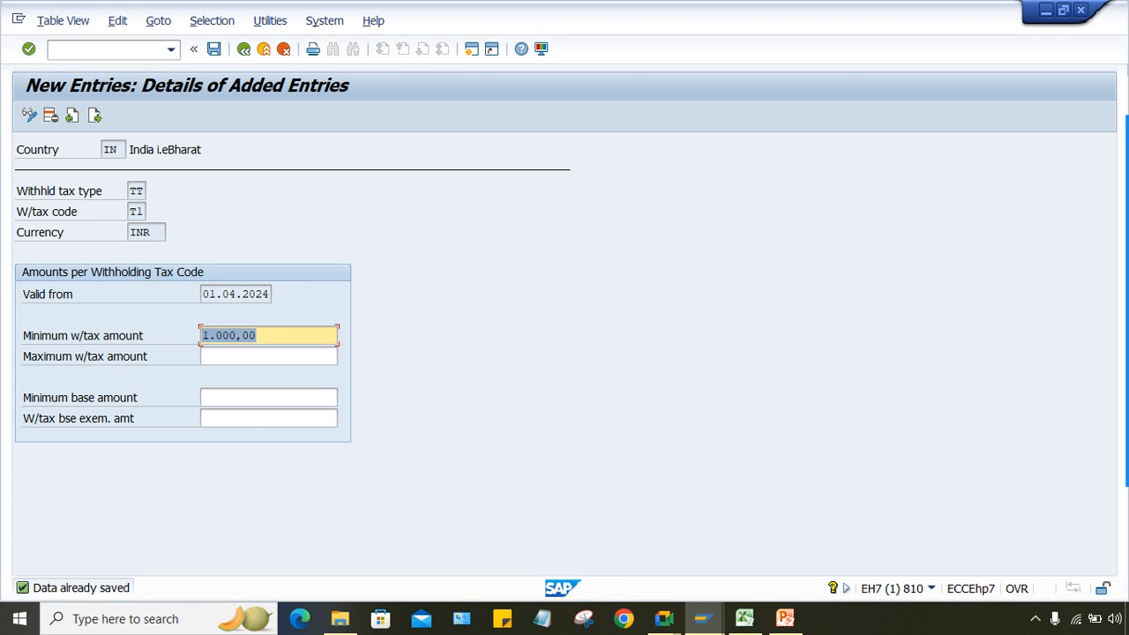
key("shift+Home")
key("shift+Tab")
key("shift+End")
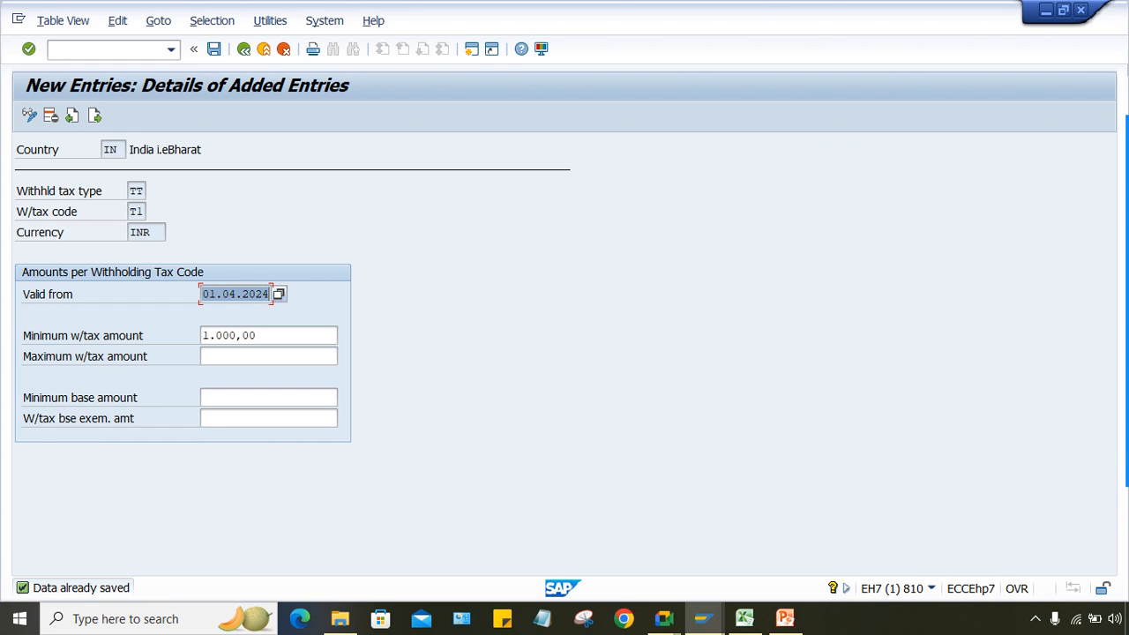
left_click(269, 397)
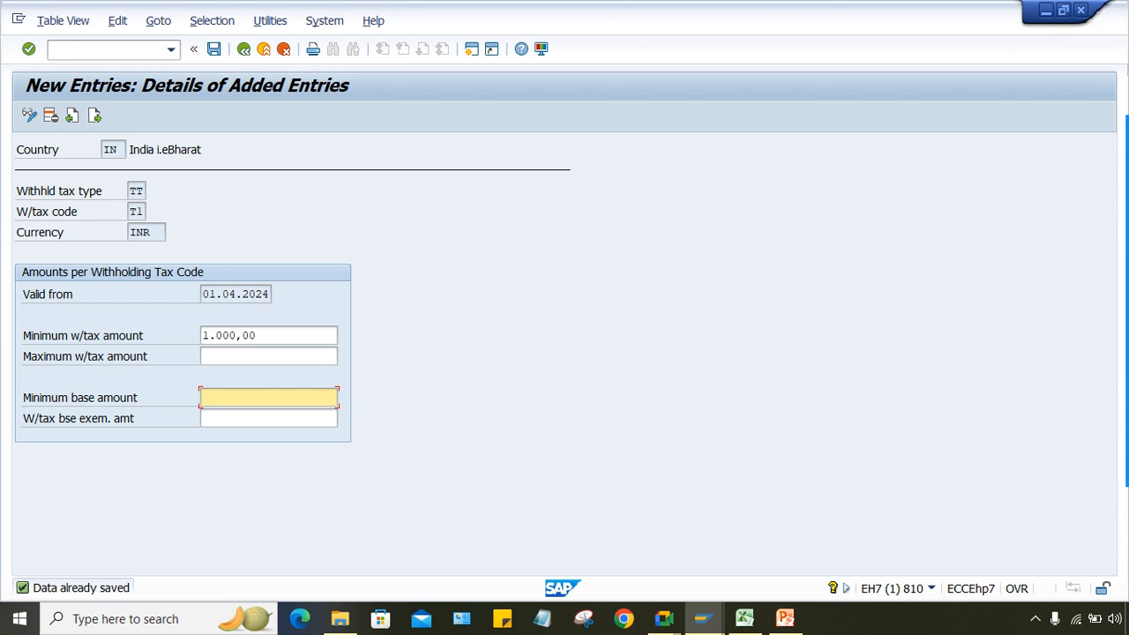
key("shift+Tab")
key("shift+Tab")
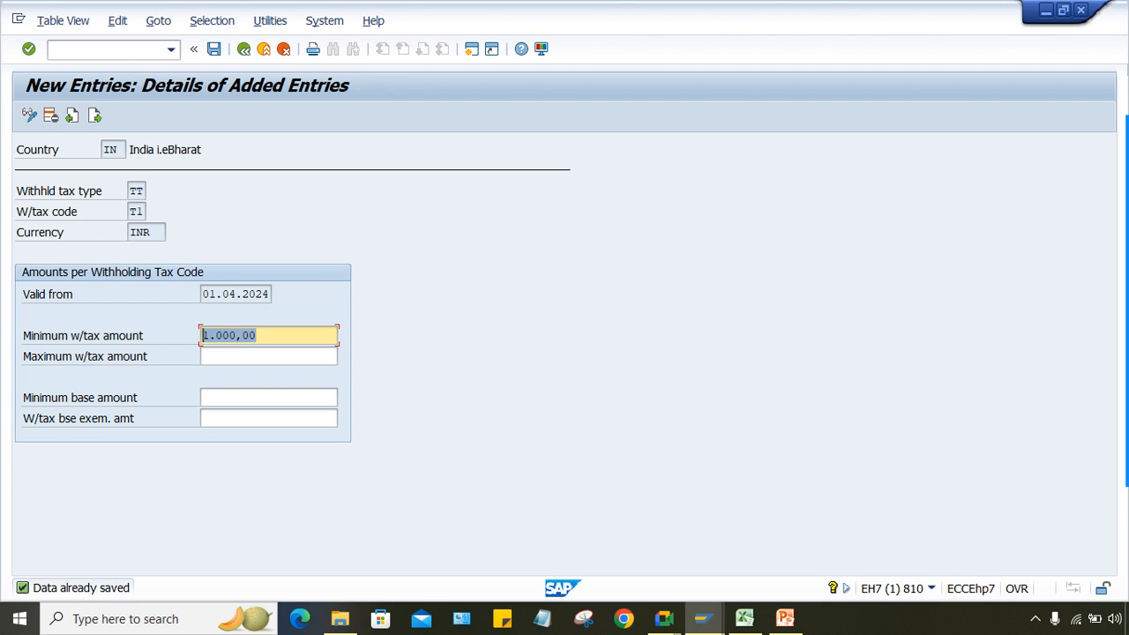
key("End")
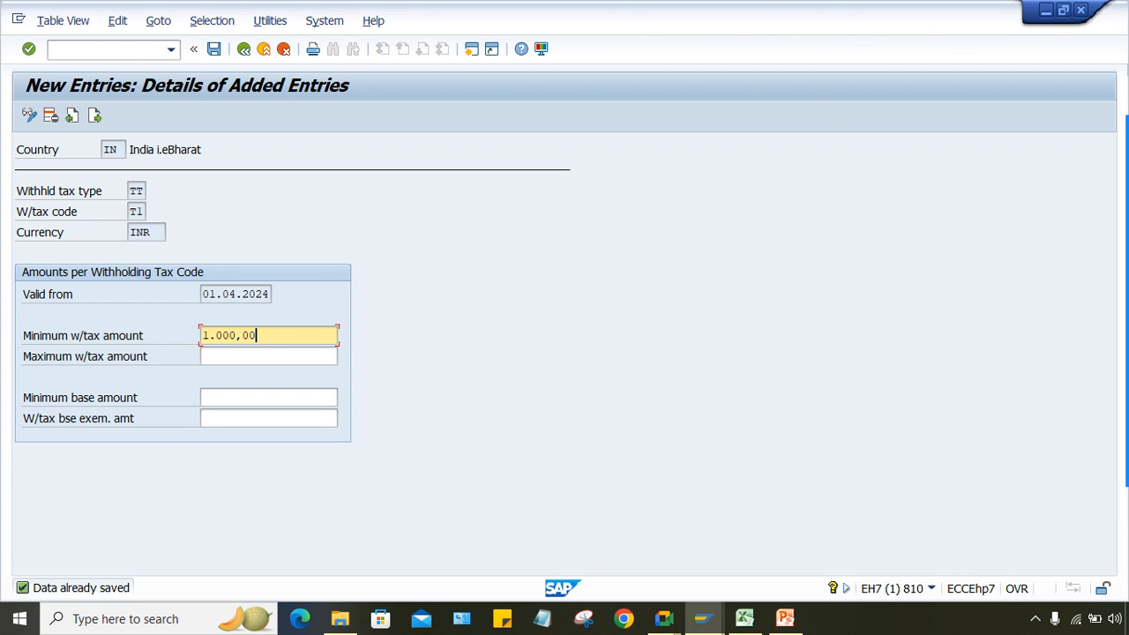
key("shift+Home")
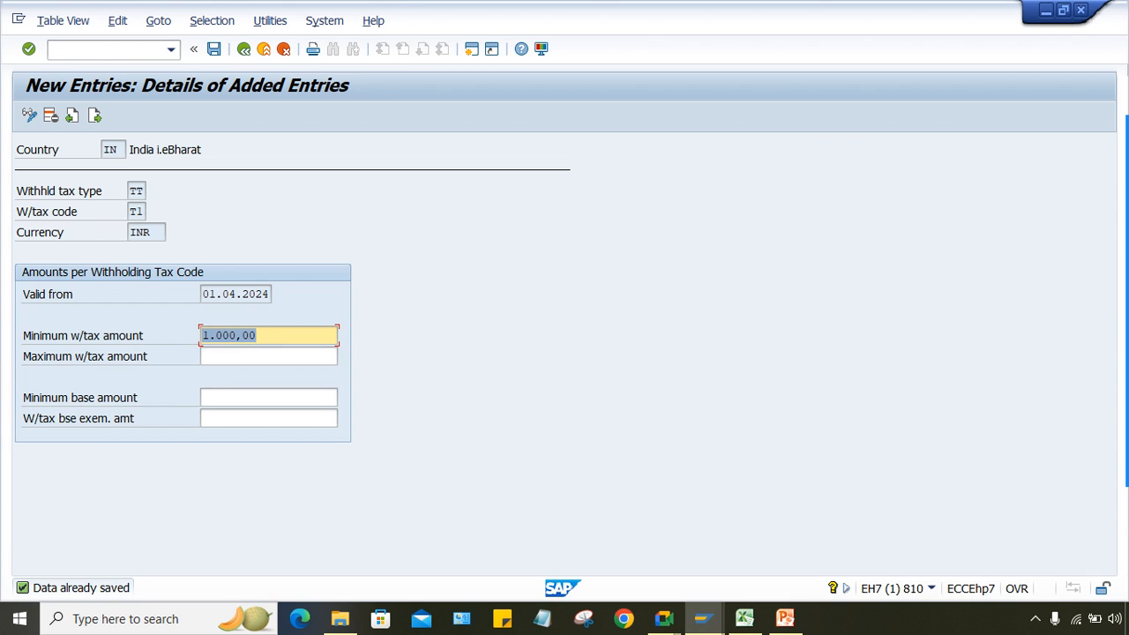
key("End")
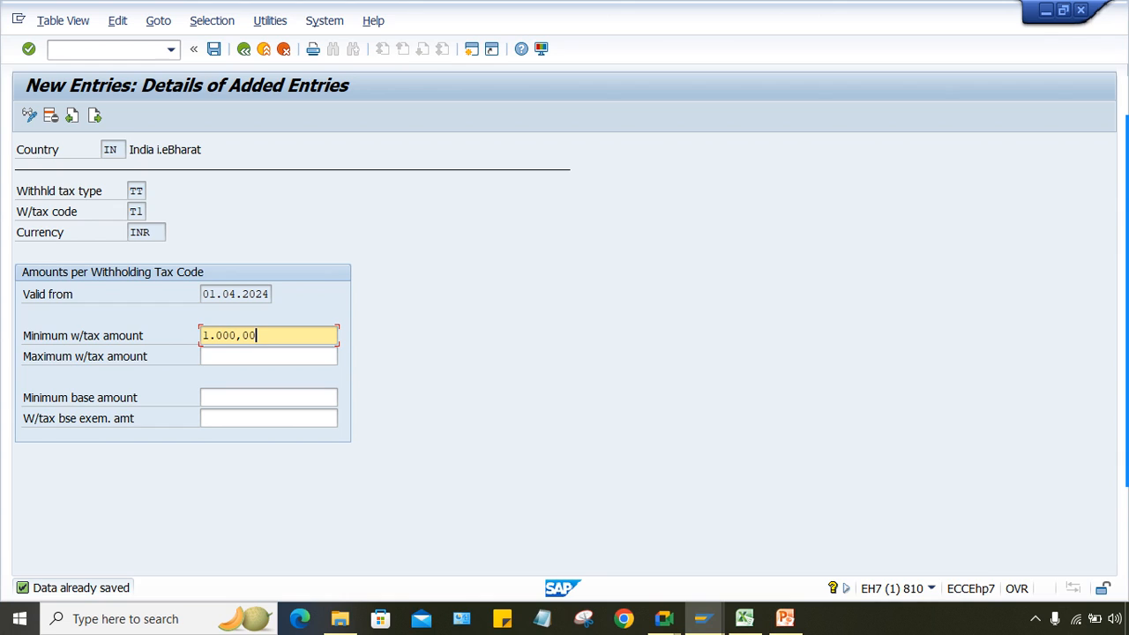
left_click(212, 398)
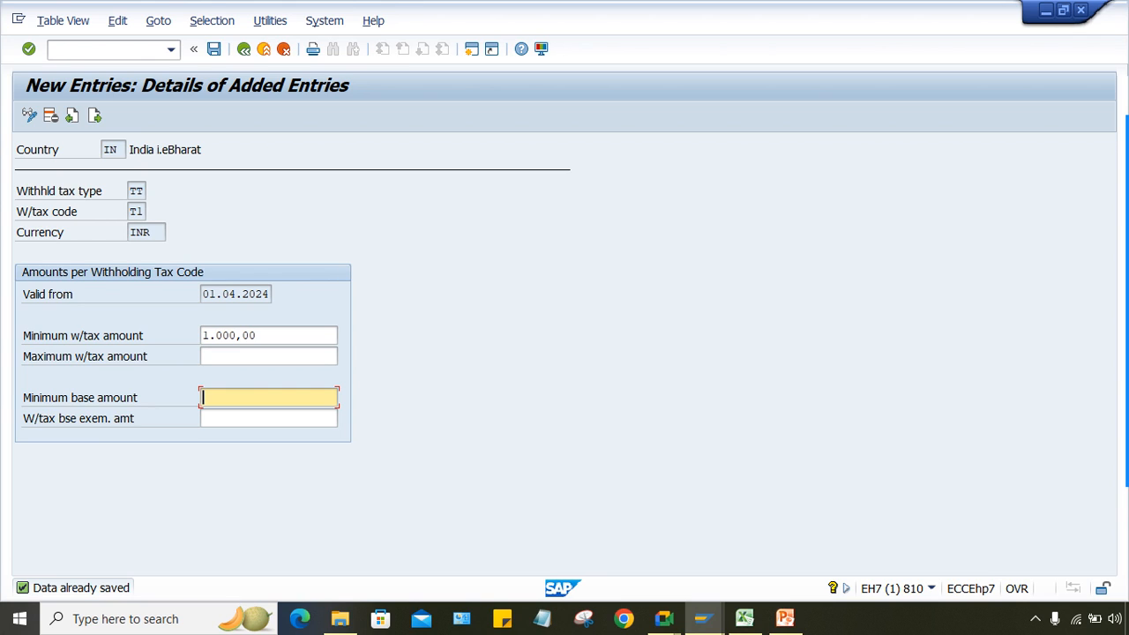
key("shift+Tab")
key("shift+Tab")
key("Tab")
key("Tab")
Step: Enter 5000 as the TT/T1 minimum base amount and save the withholding amounts
left_click(258, 335)
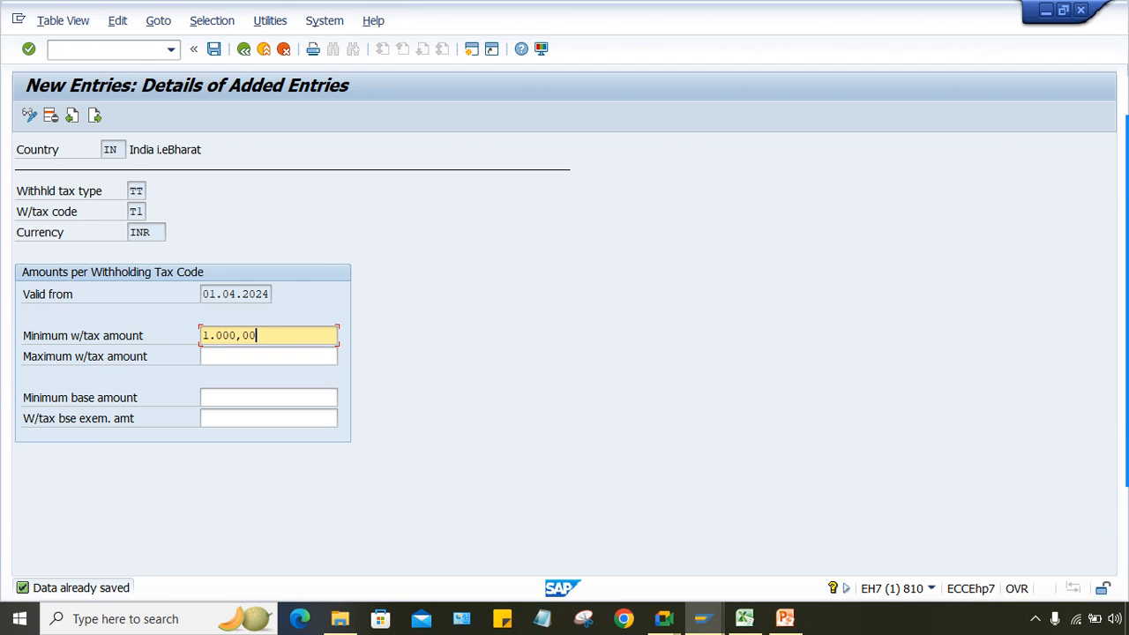
left_click_drag(258, 335, 202, 335)
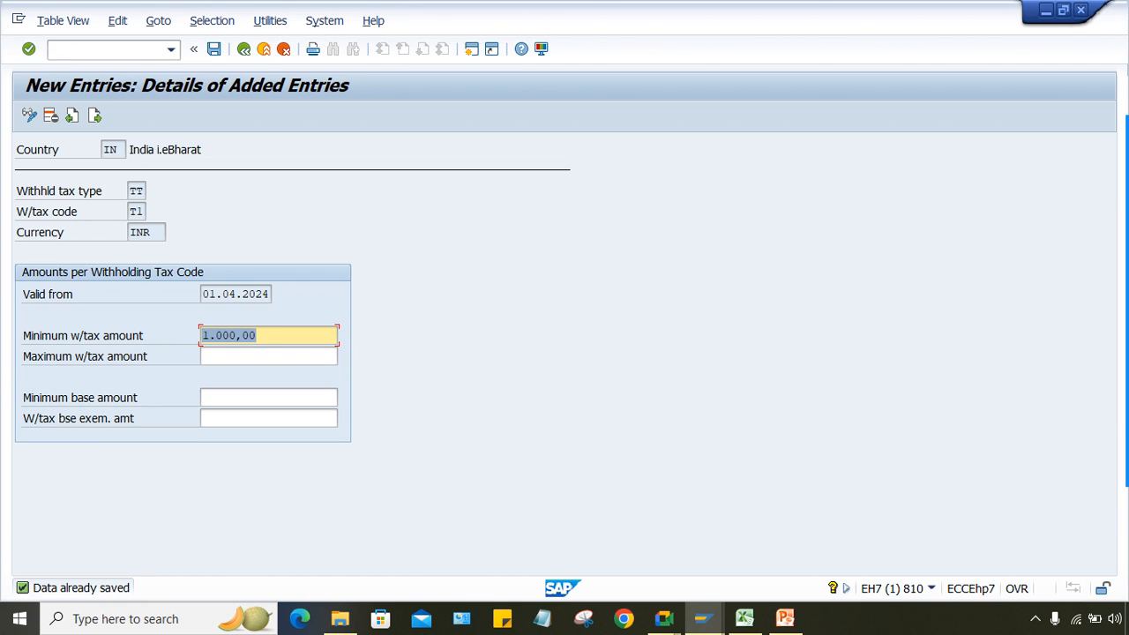
left_click(204, 398)
type("5000")
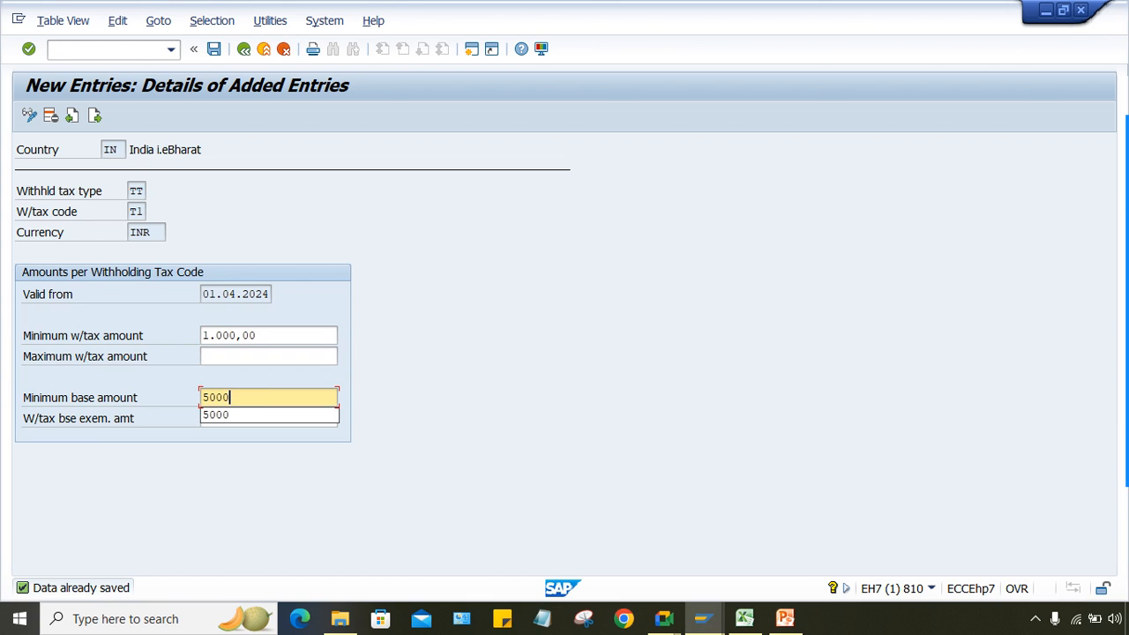
key("Return")
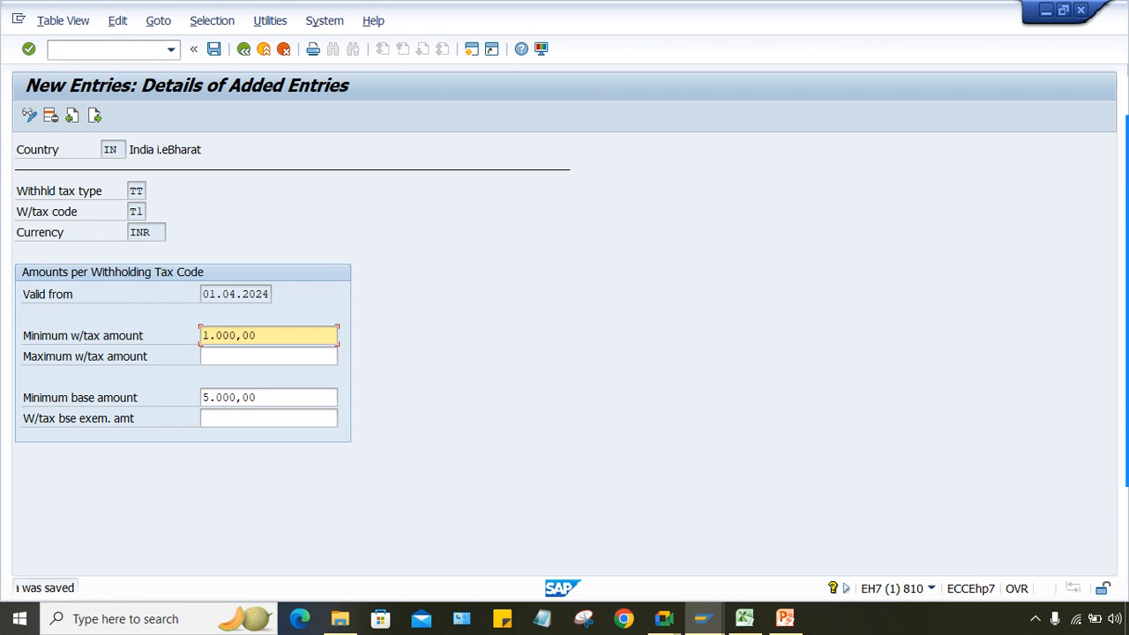
key("ctrl+s")
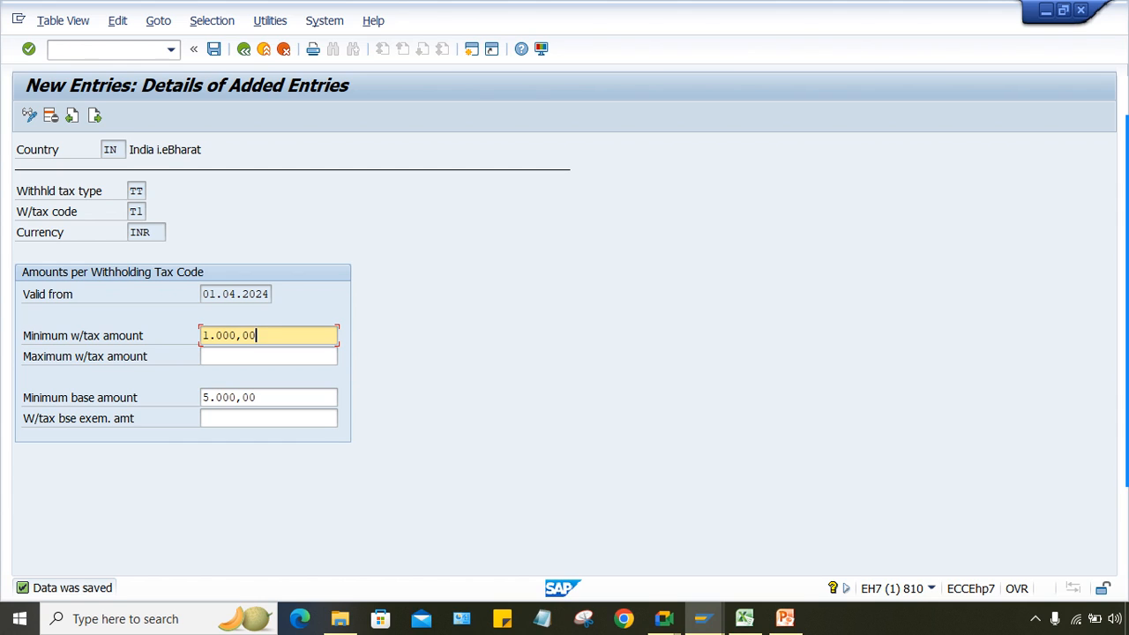
Step: Bring the 8,000.00 vendor invoice document overview window back to the front
left_click(258, 398)
left_click(257, 336)
left_click(258, 398)
left_click(258, 337)
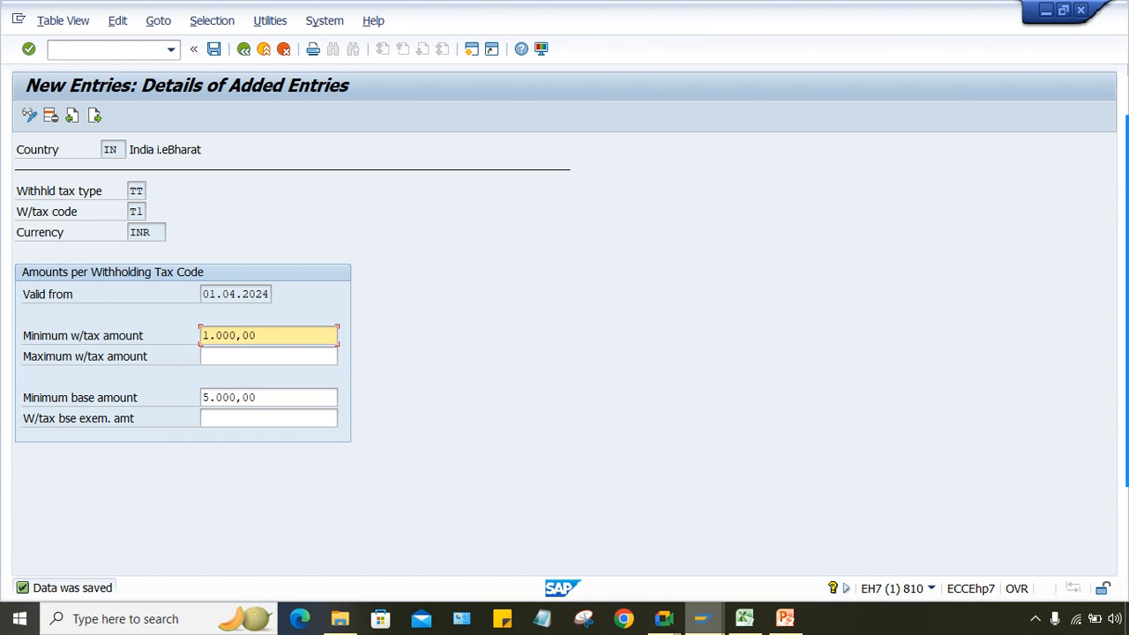
mouse_move(702, 619)
left_click(922, 538)
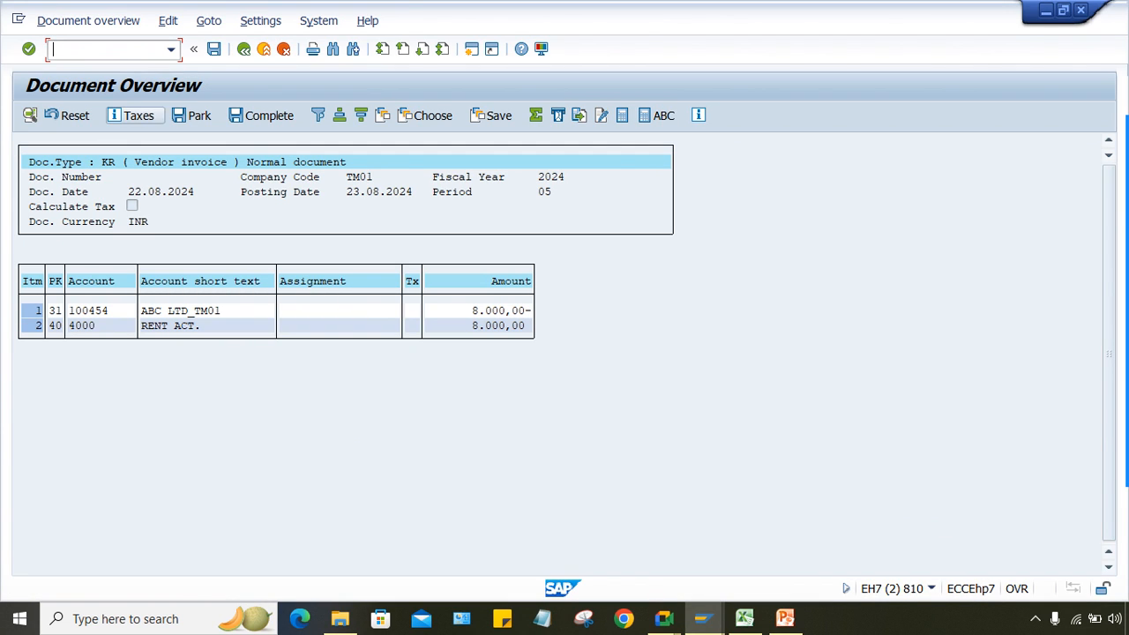
Step: Start a new FB60 invoice for the vendor dated 22.08.2024 with amount 8000
type("/NFB")
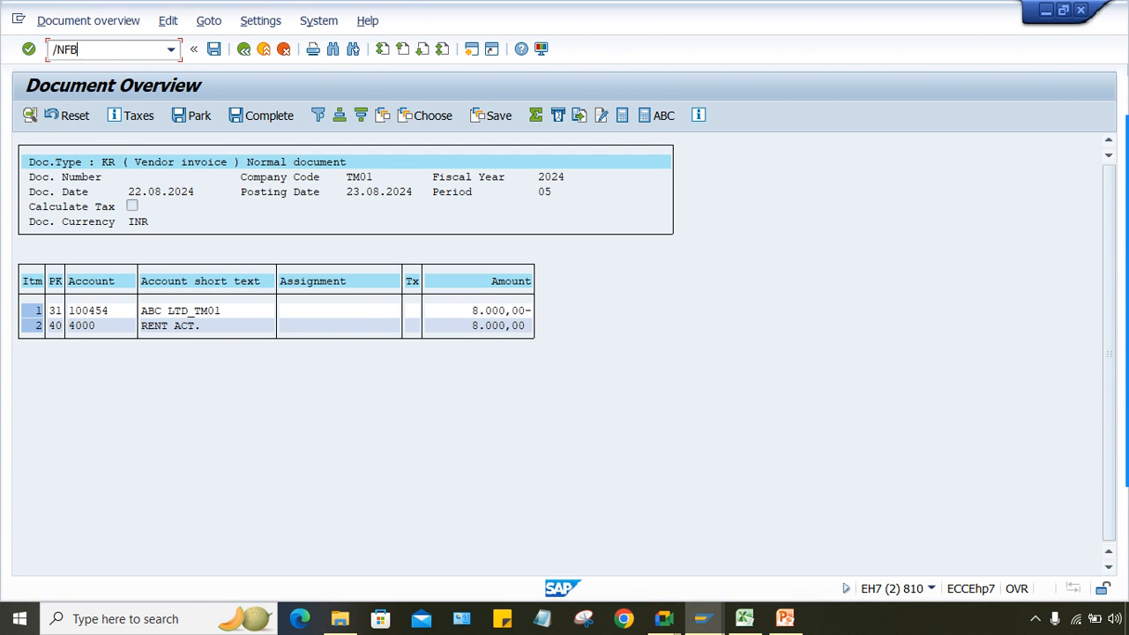
type("60")
key("Return")
type("100454")
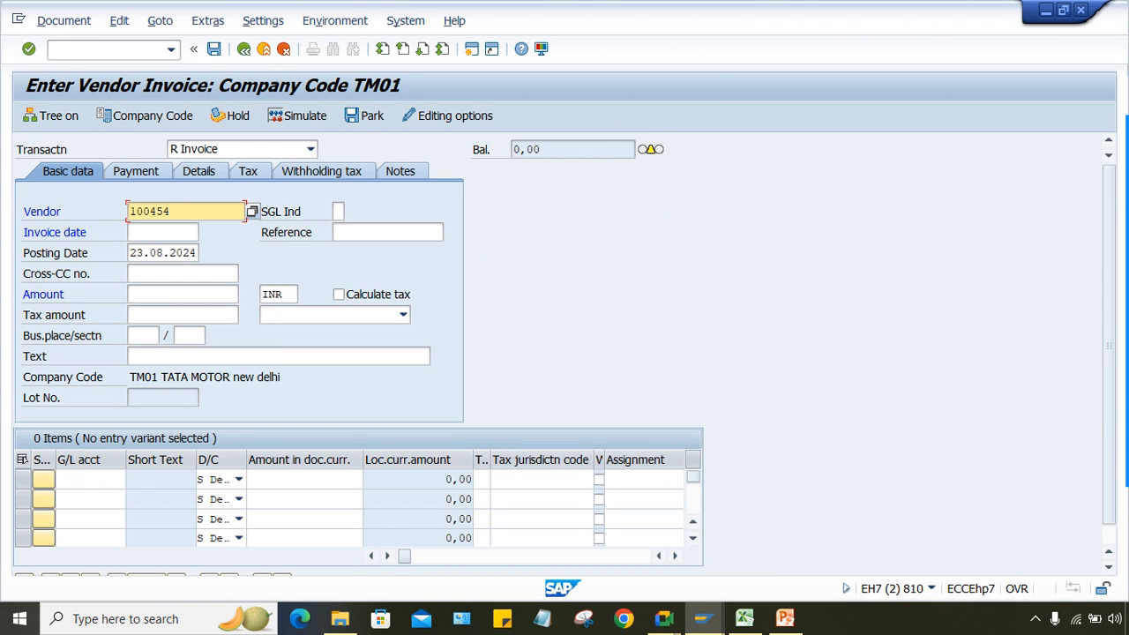
left_click(163, 232)
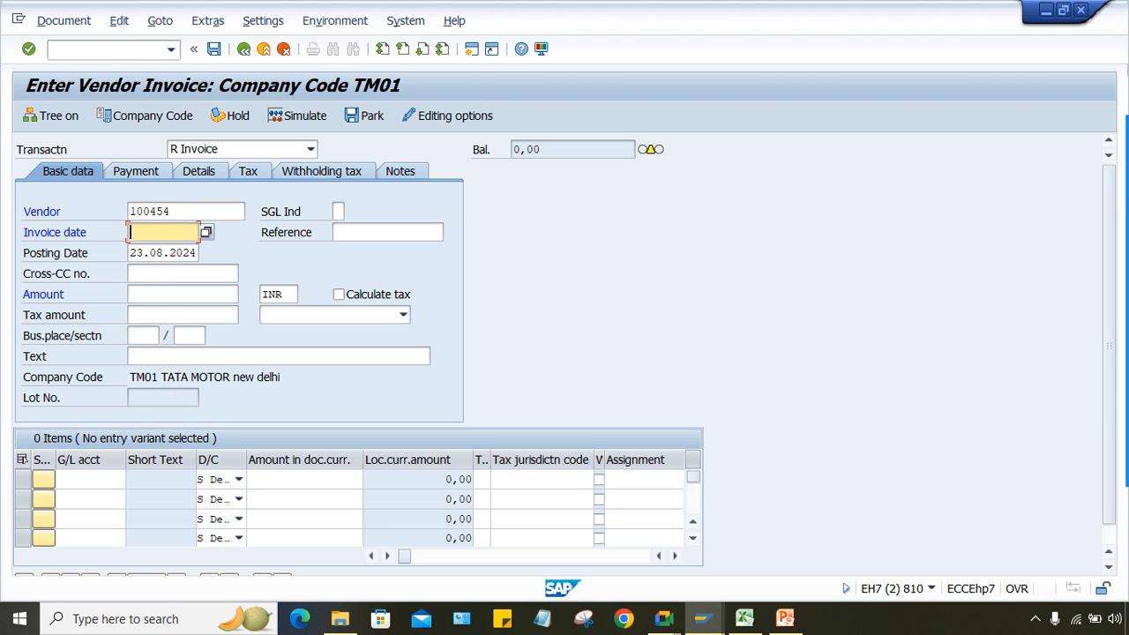
left_click(171, 250)
left_click(182, 294)
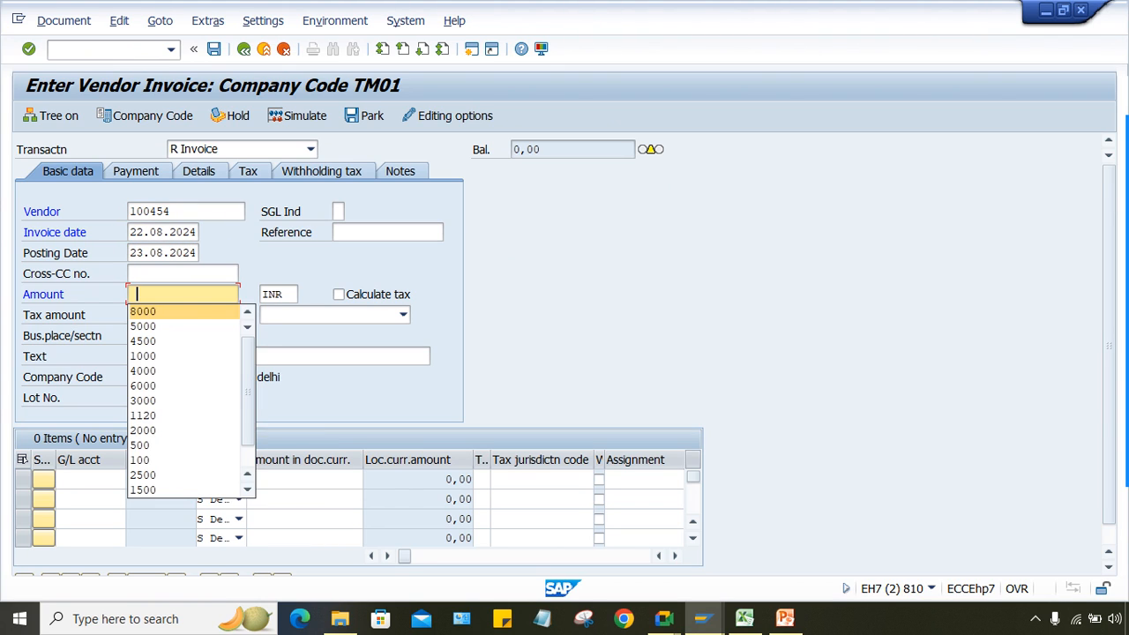
left_click(154, 312)
left_click(91, 480)
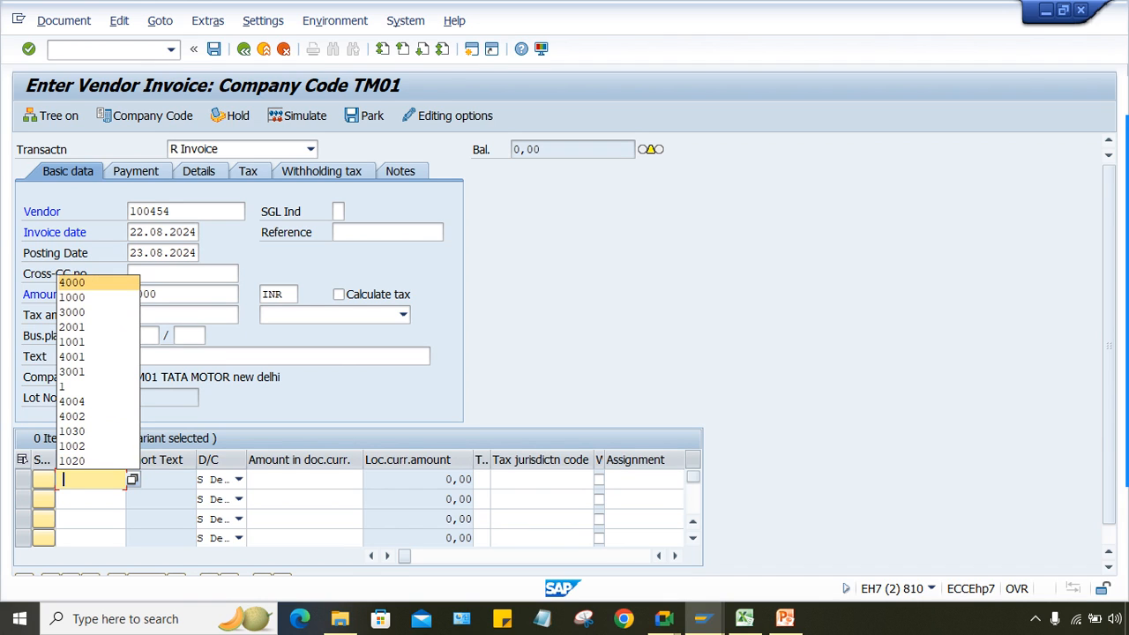
Step: Add a G/L 4000 line for 8000 and simulate the posting, acknowledging the down payment message
key("Return")
key("Tab")
key("Tab")
key("space")
key("Up")
key("Up")
key("Return")
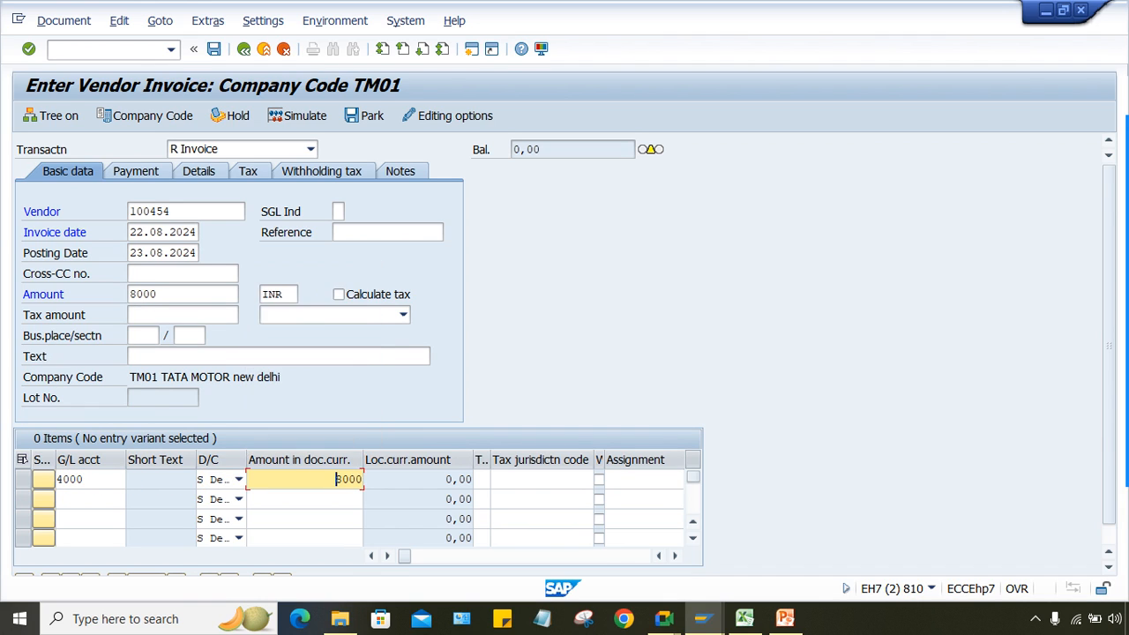
left_click(297, 116)
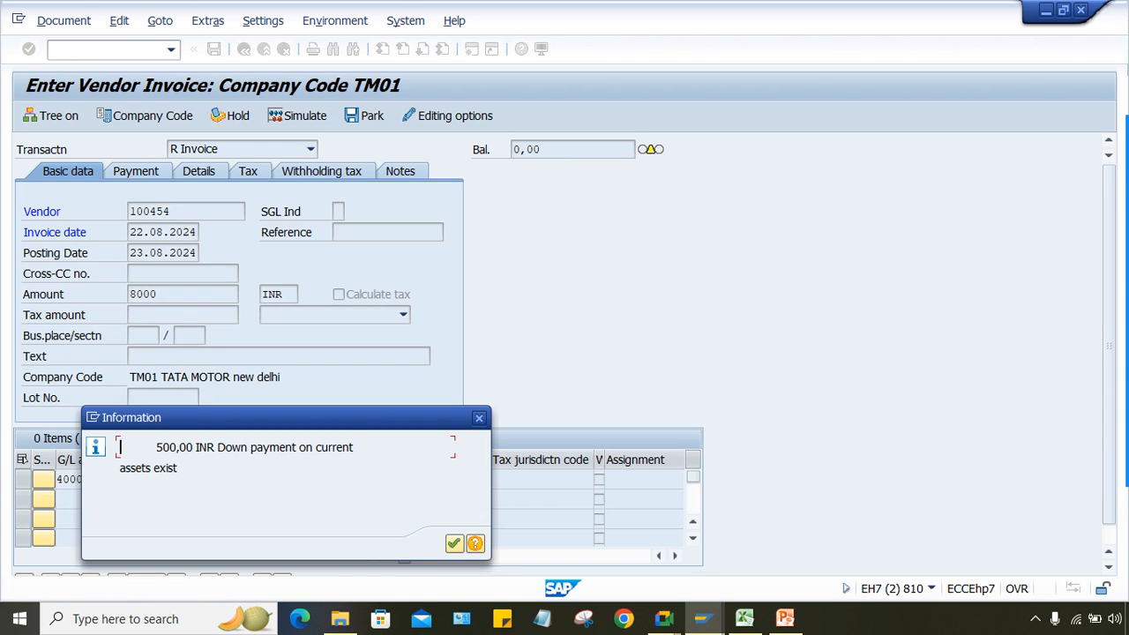
key("Return")
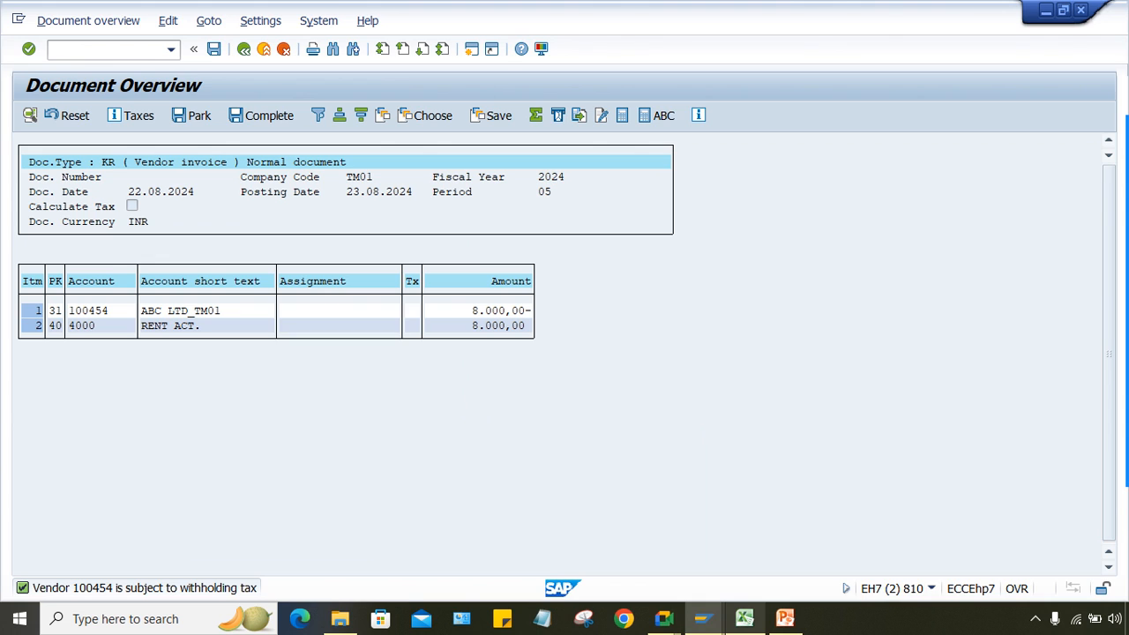
Step: Delete the 5.000,00 minimum base amount for TT/T1, keeping the 1.000,00 minimum tax amount
mouse_move(703, 618)
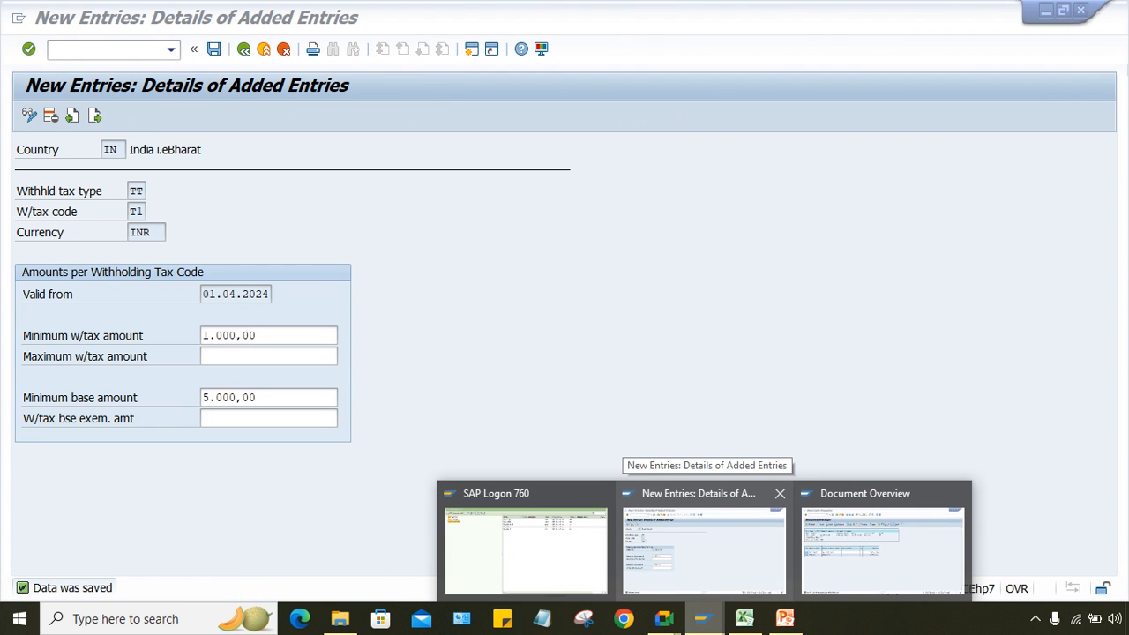
left_click(704, 538)
left_click_drag(259, 398, 202, 398)
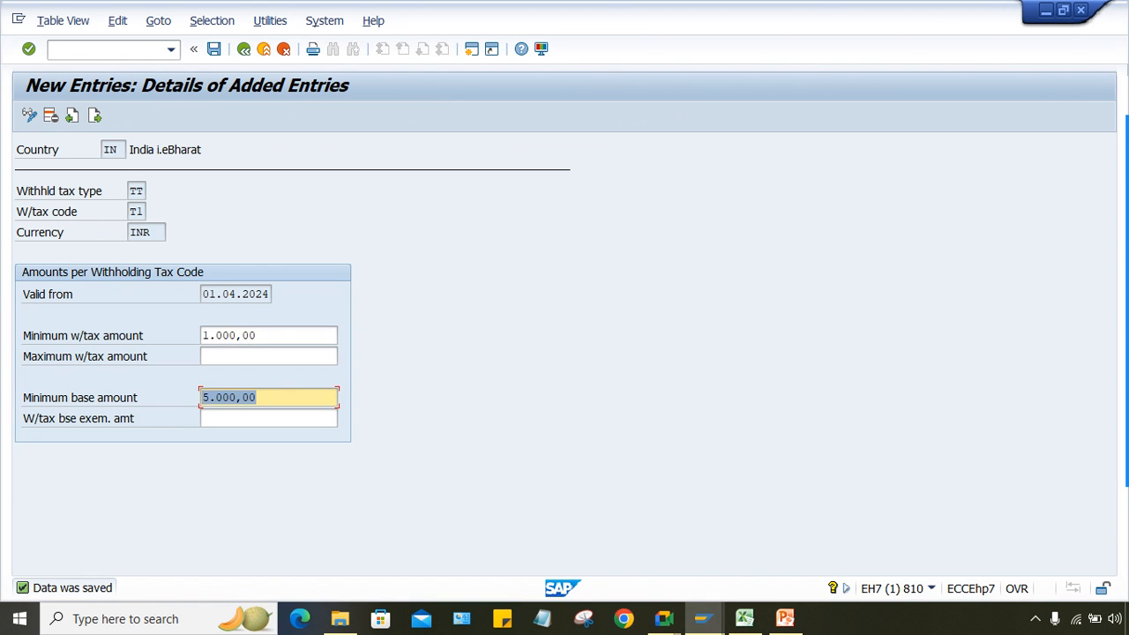
left_click_drag(259, 336, 202, 336)
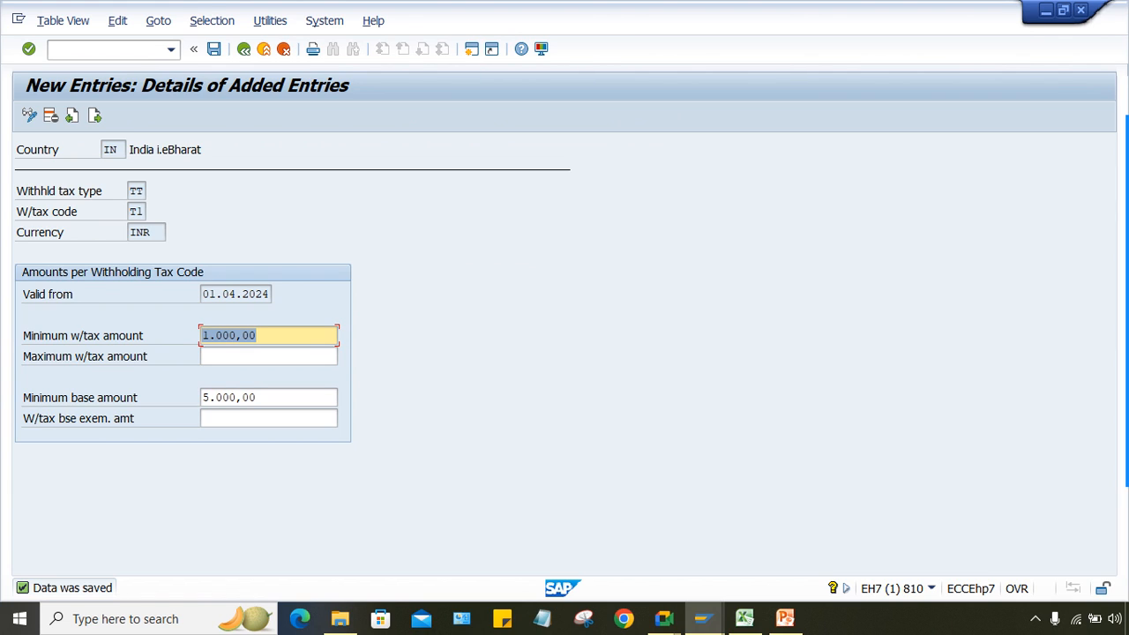
left_click_drag(257, 398, 202, 398)
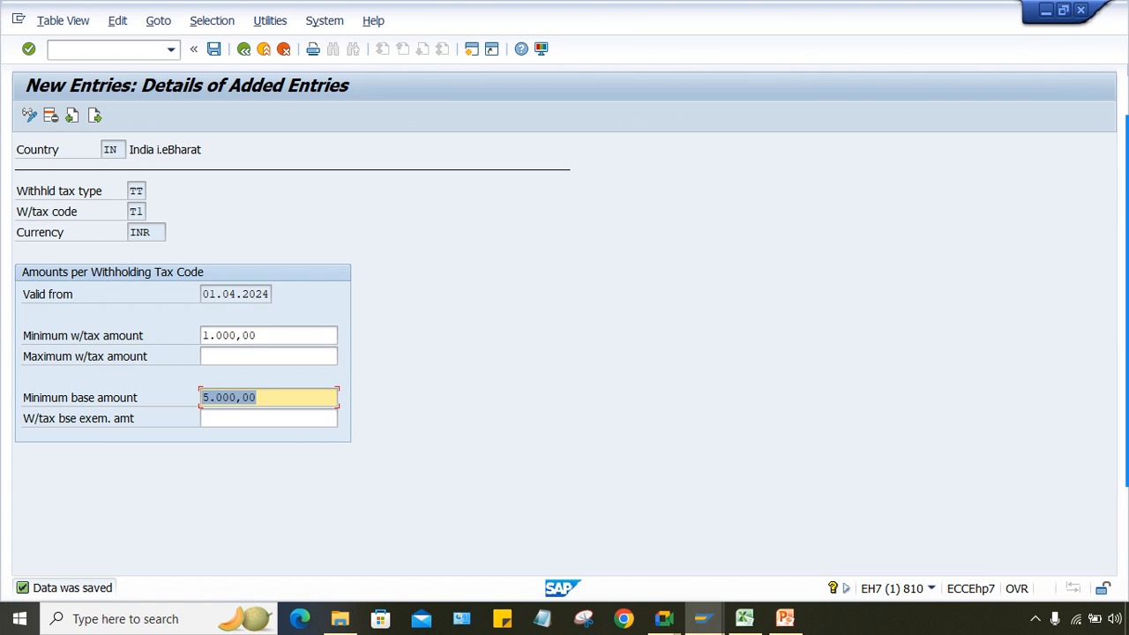
key("Delete")
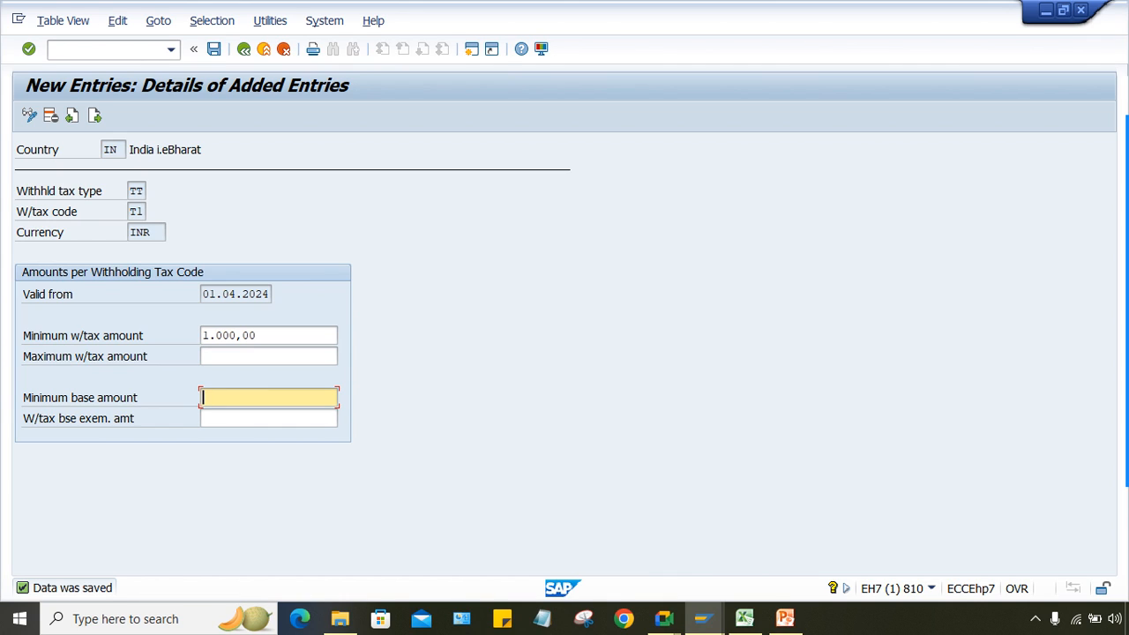
left_click(229, 356)
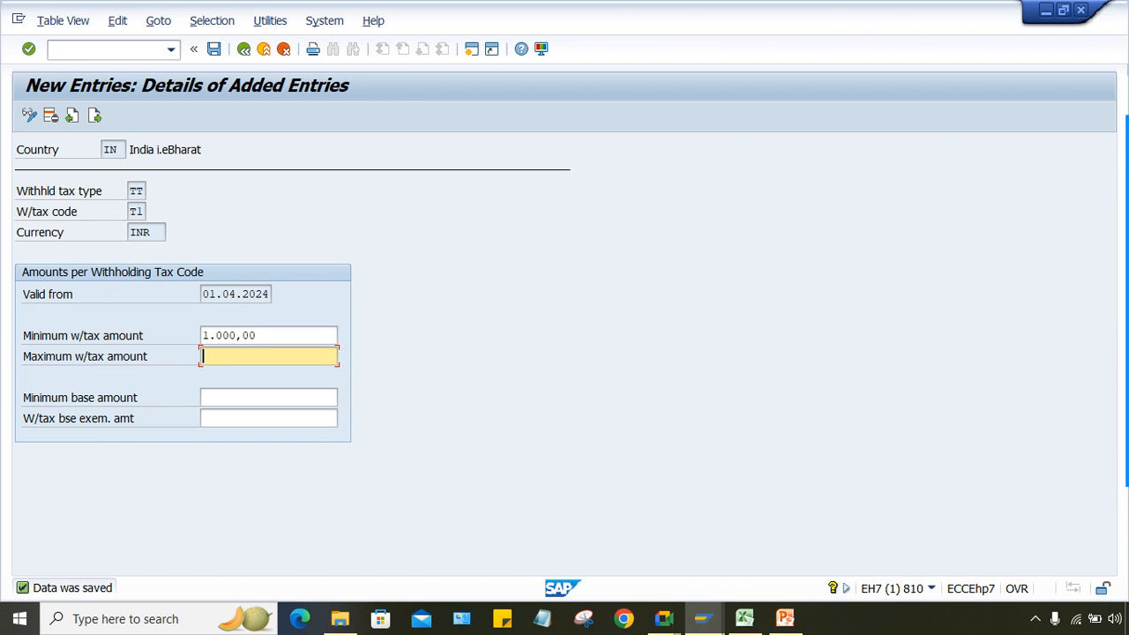
left_click(745, 619)
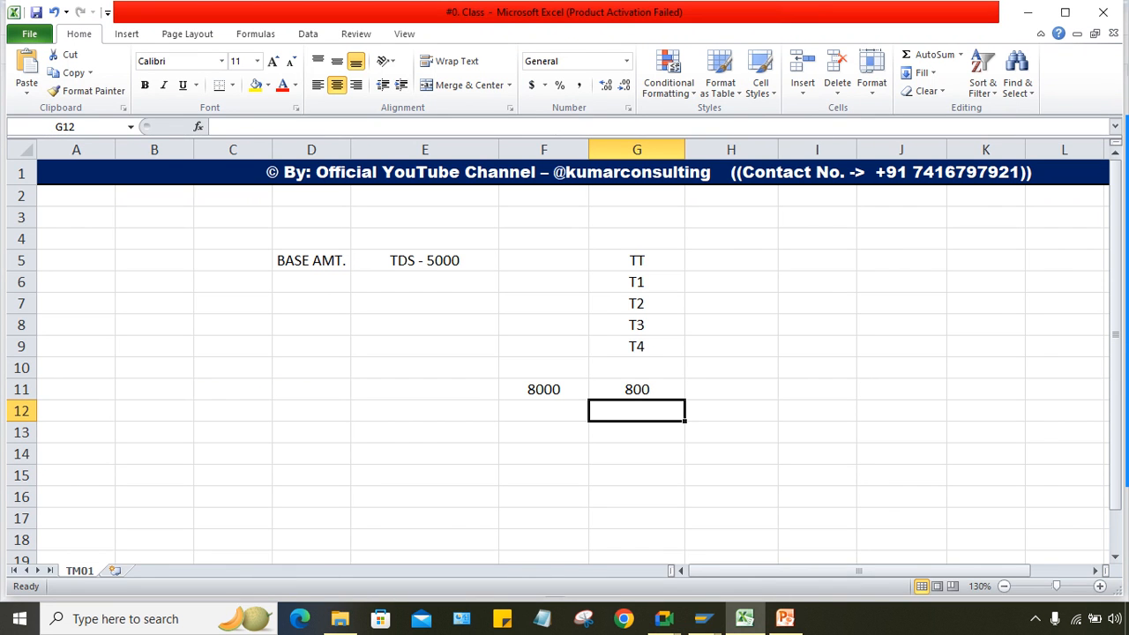
Step: Delete the 'BASE AMT.' and 'TDS - 5000' notes in D5:E5, leaving 8000/800 intact
left_click_drag(312, 261, 425, 261)
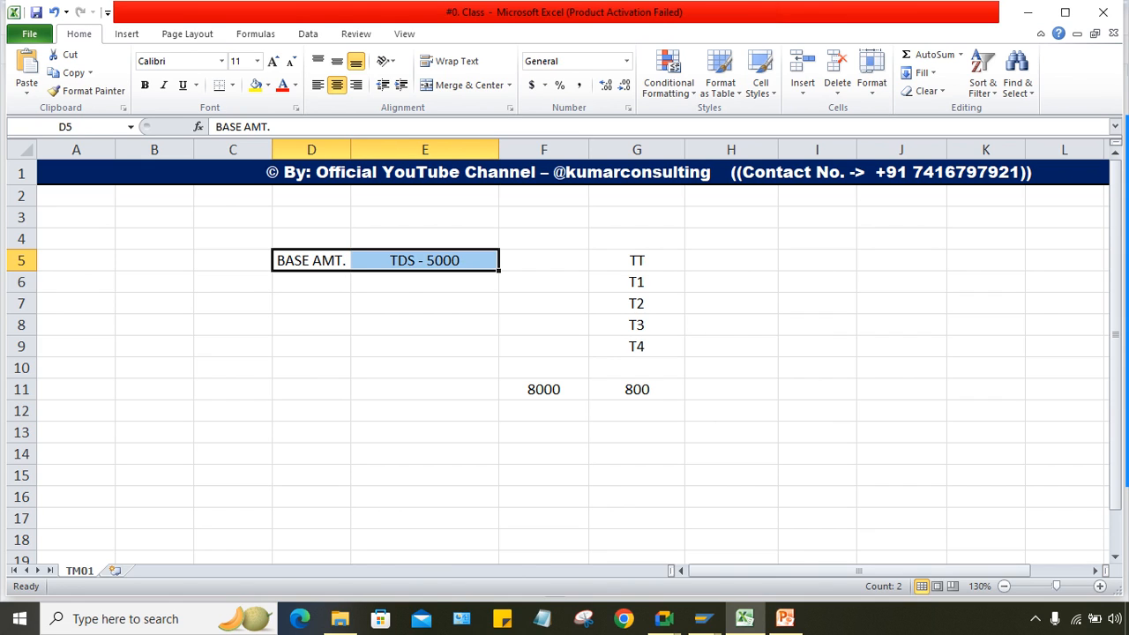
key("Delete")
left_click(425, 368)
left_click(312, 261)
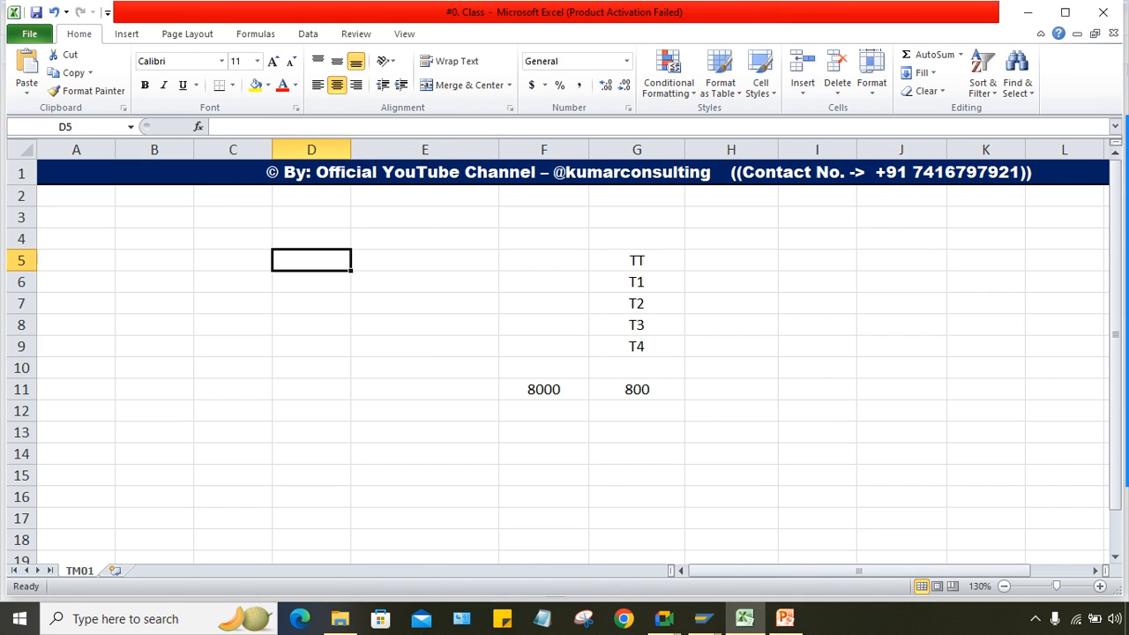
left_click(425, 261)
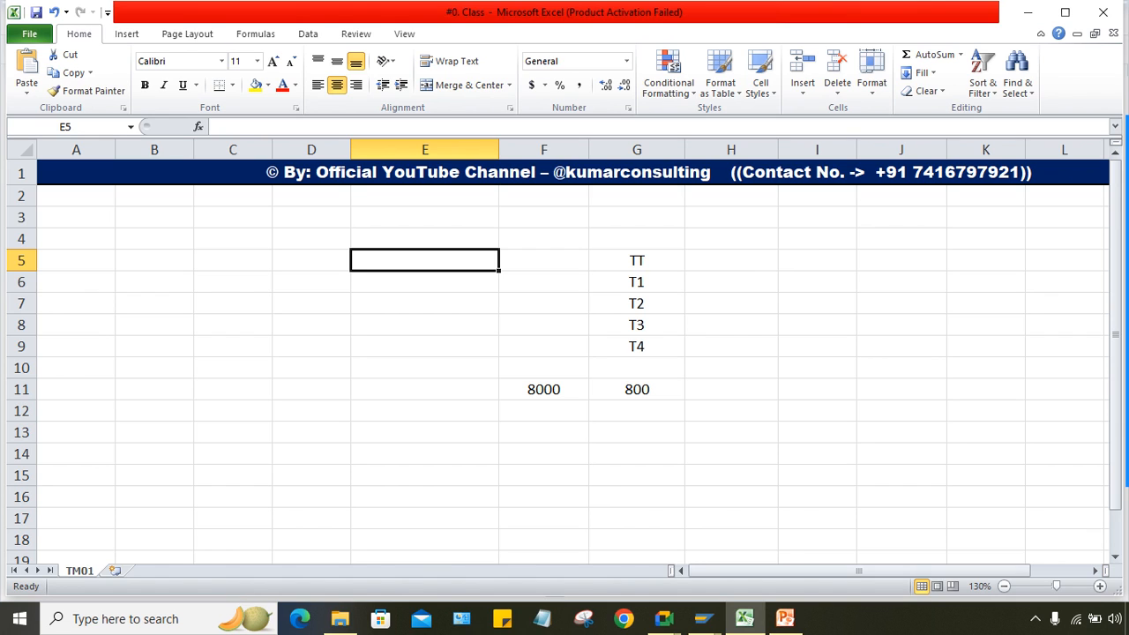
Step: Enter 10000 in cell E5, then overwrite it with 50000
type("10000")
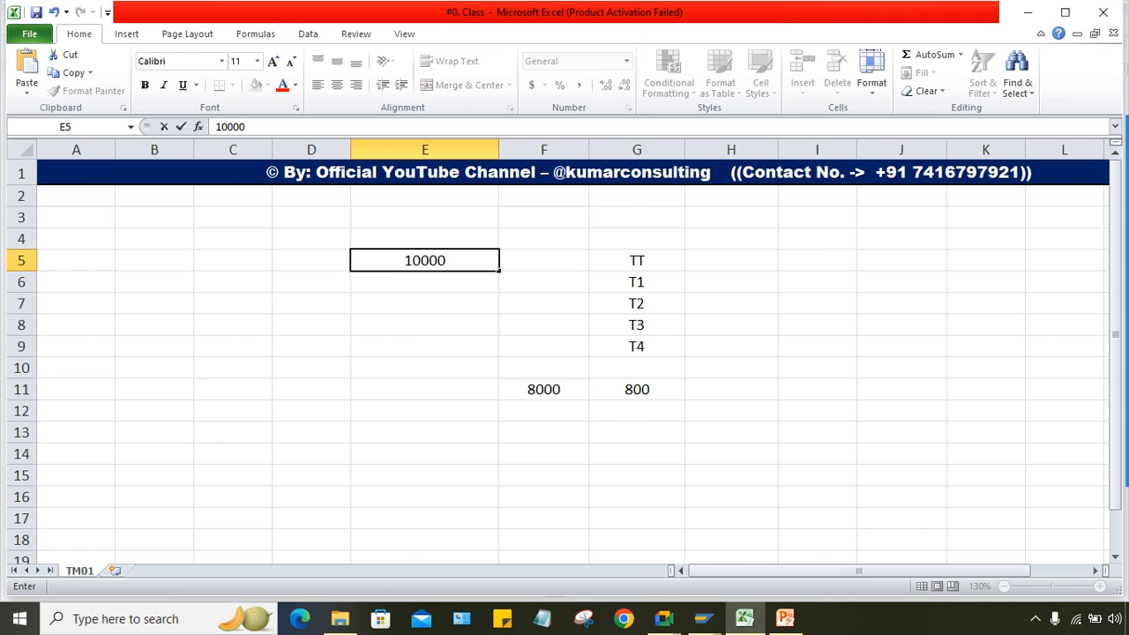
key("Return")
left_click(424, 260)
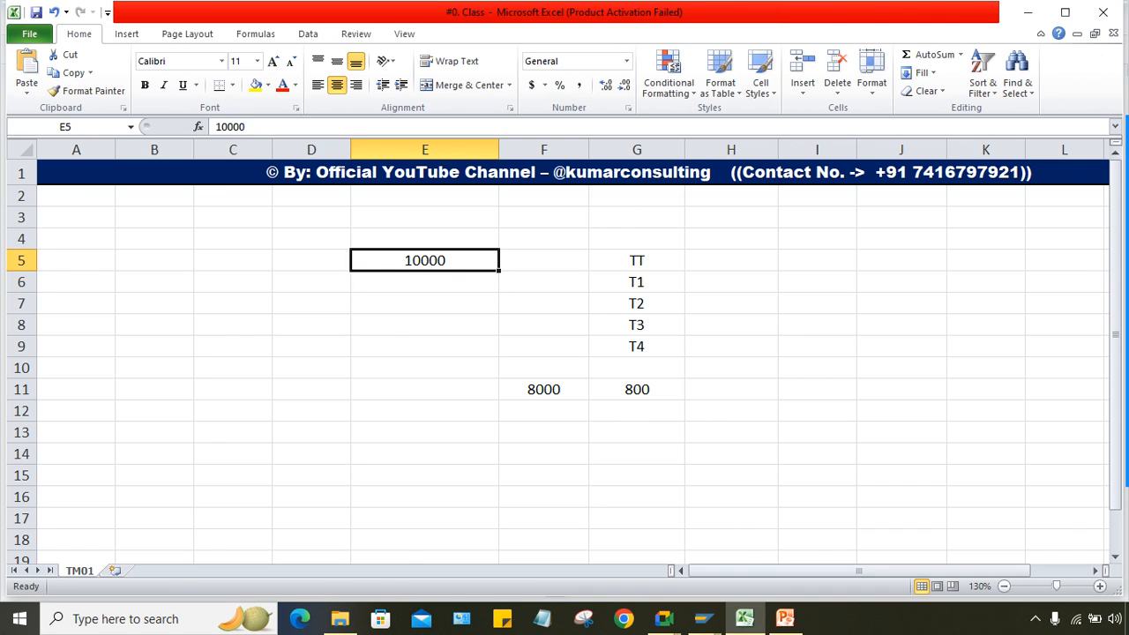
key("Right")
key("Left")
key("Right")
key("Left")
key("Right")
key("Left")
key("Right")
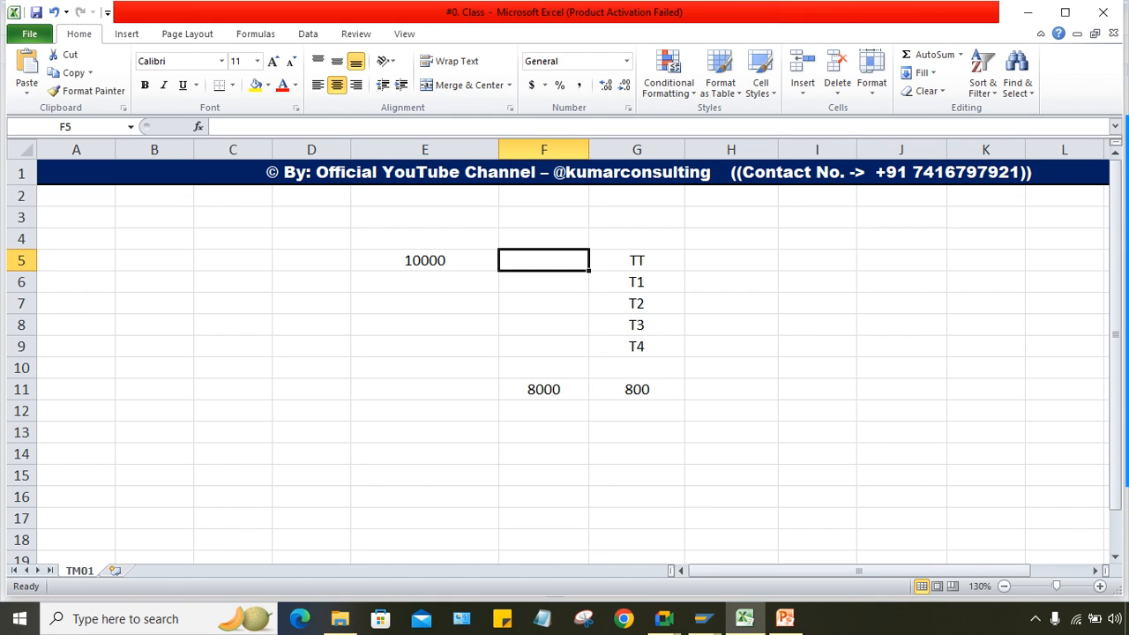
key("Left")
type("5000")
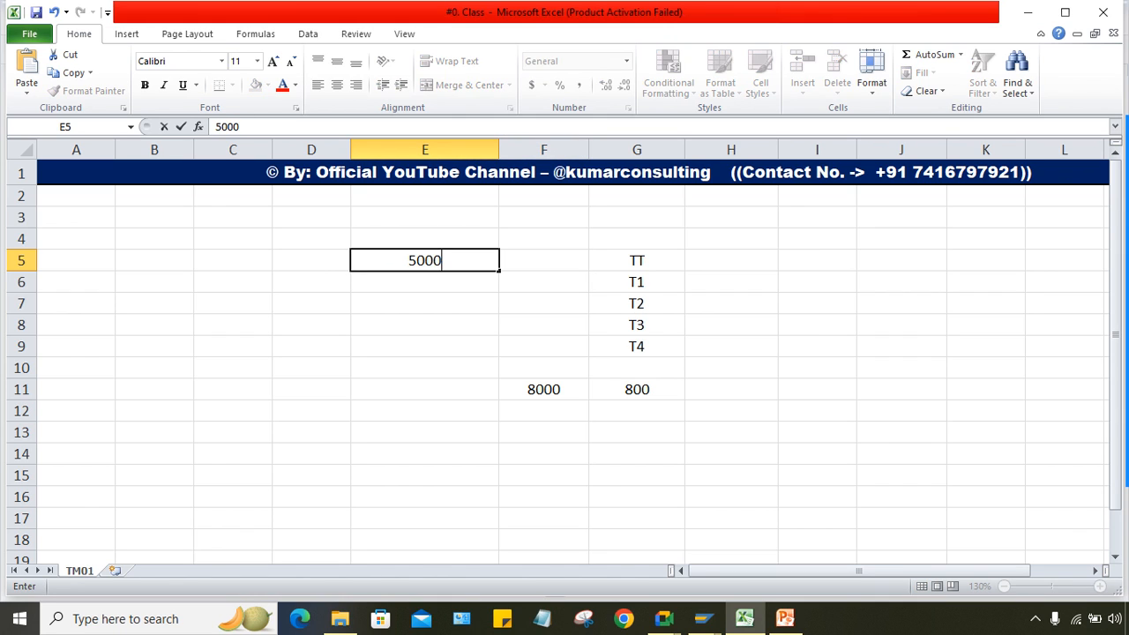
type("0")
key("Return")
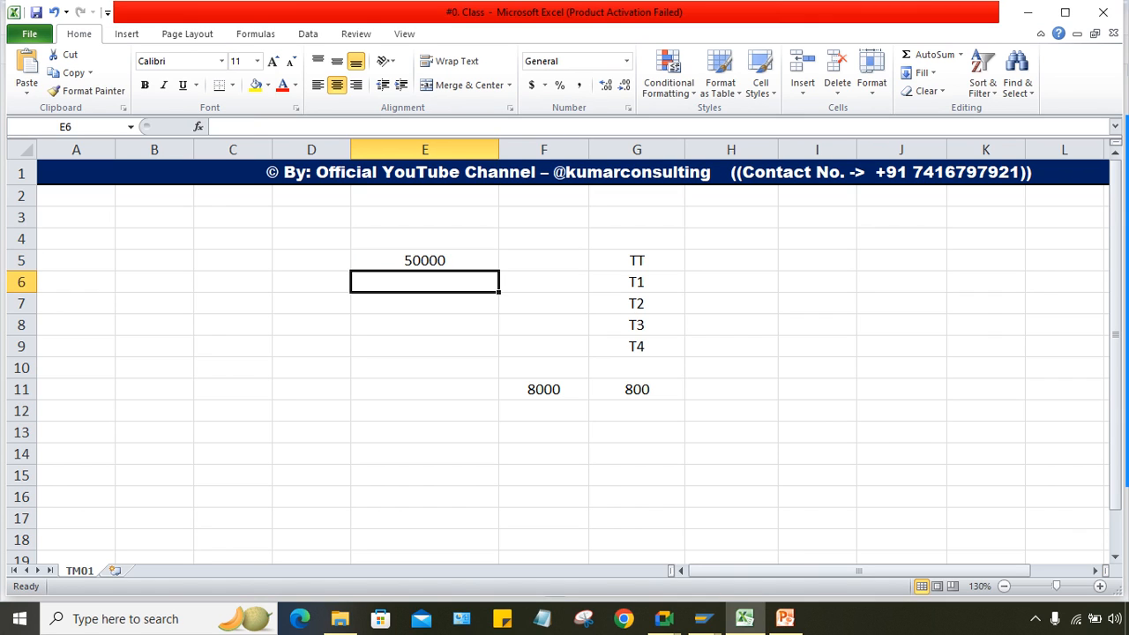
Step: Check cells E5, F5 and E6, ending back on E5 holding 50000
left_click(425, 260)
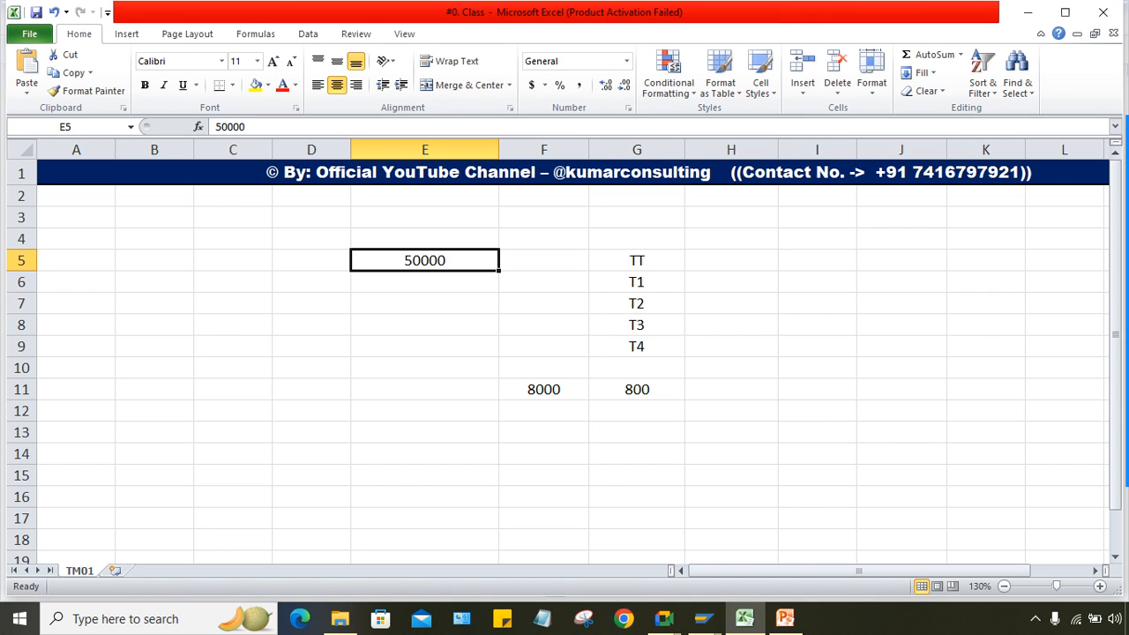
left_click(543, 260)
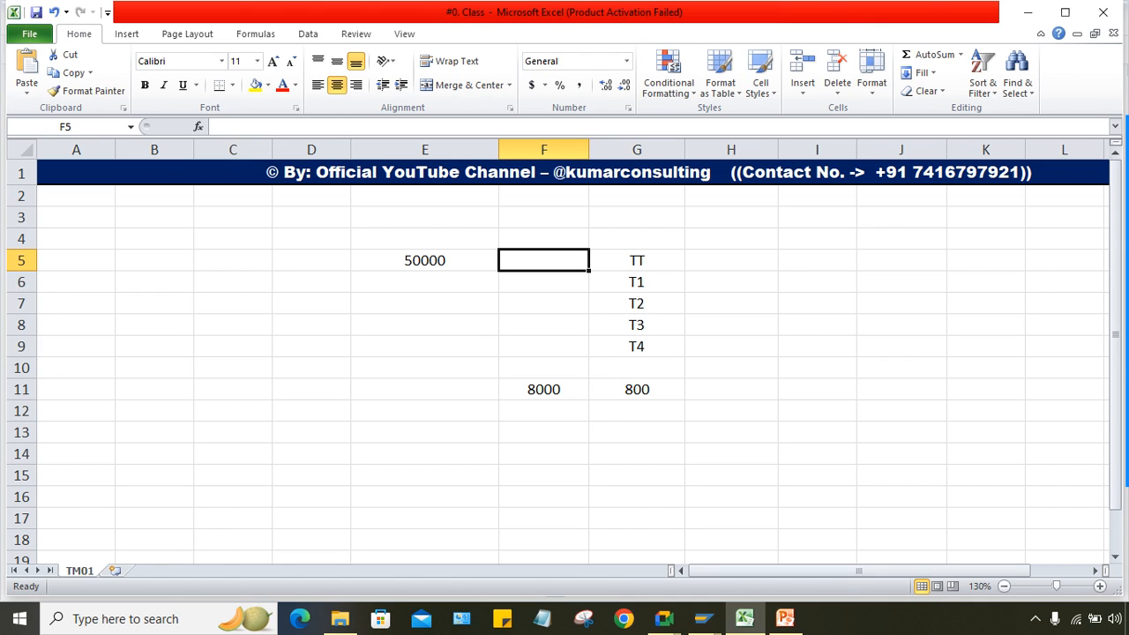
left_click(425, 283)
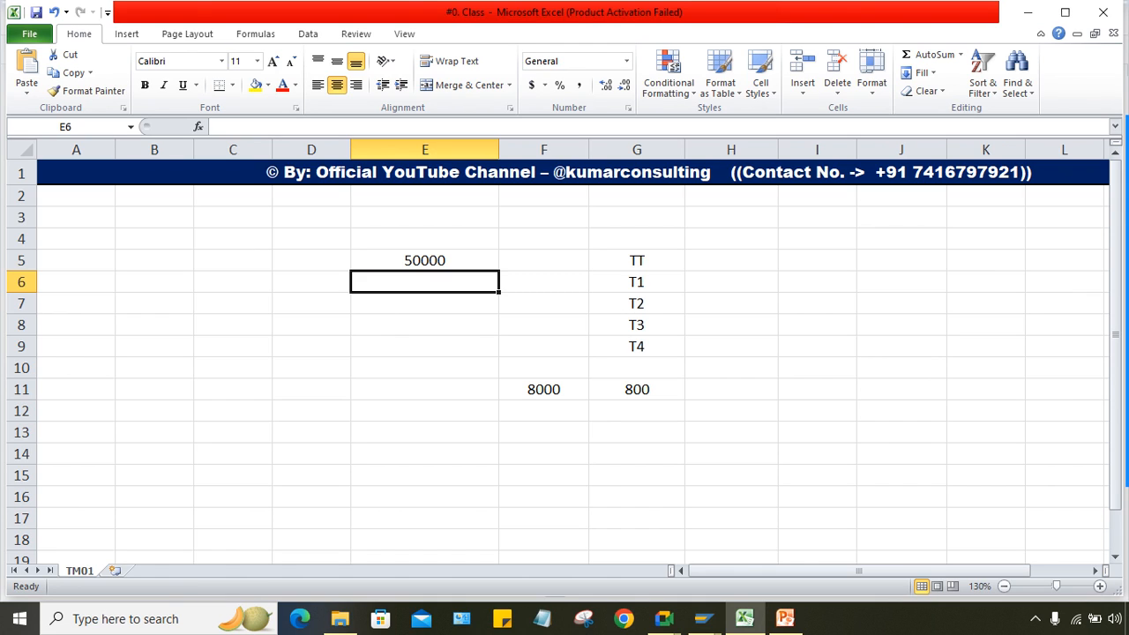
key("Up")
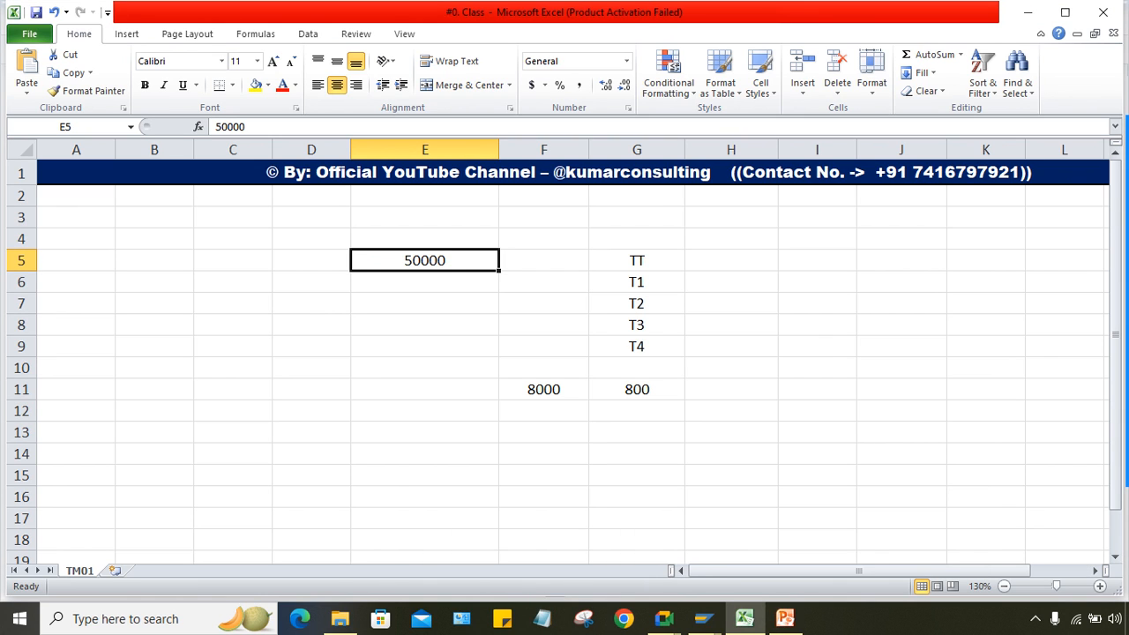
left_click(703, 620)
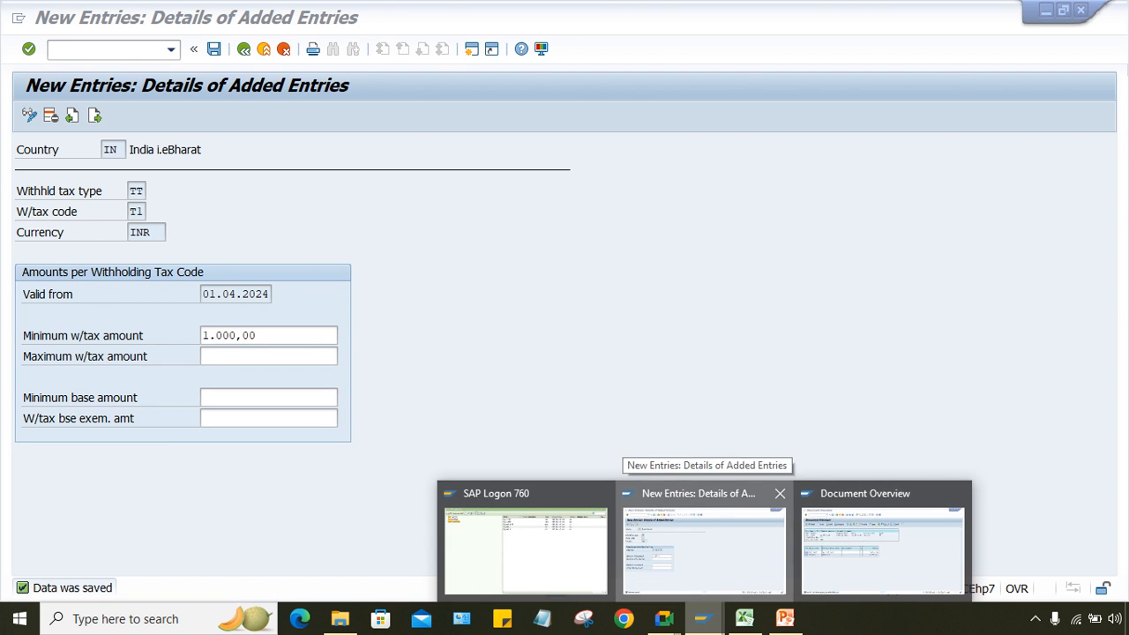
Step: Enter 50000 as the TT/T1 minimum base amount beside the 1.000,00 minimum, and save
left_click(704, 552)
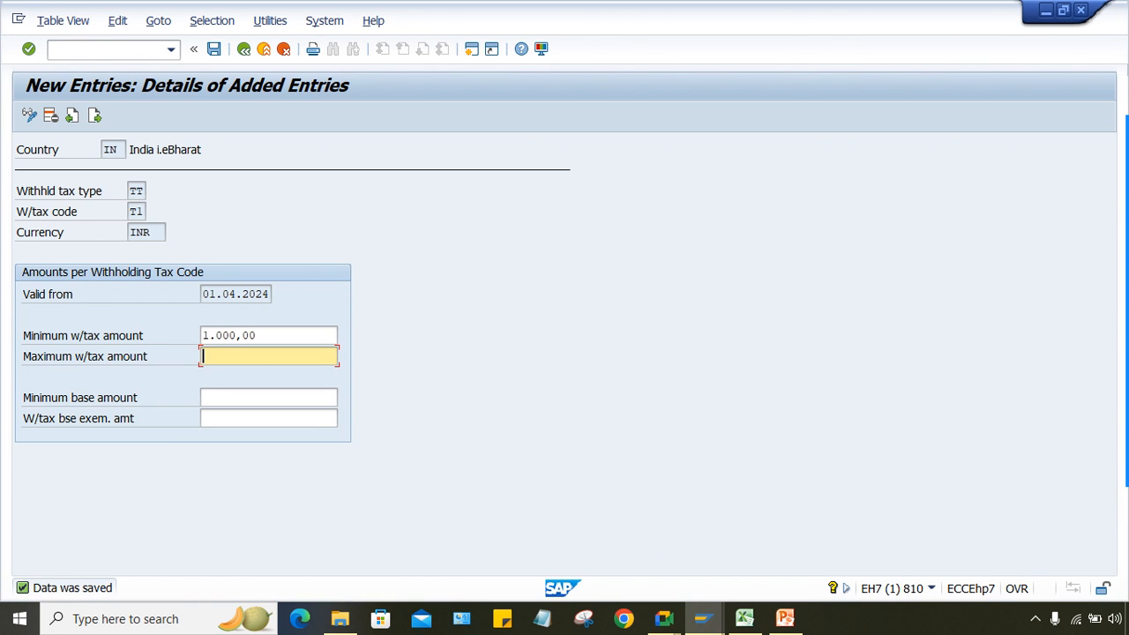
key("Tab")
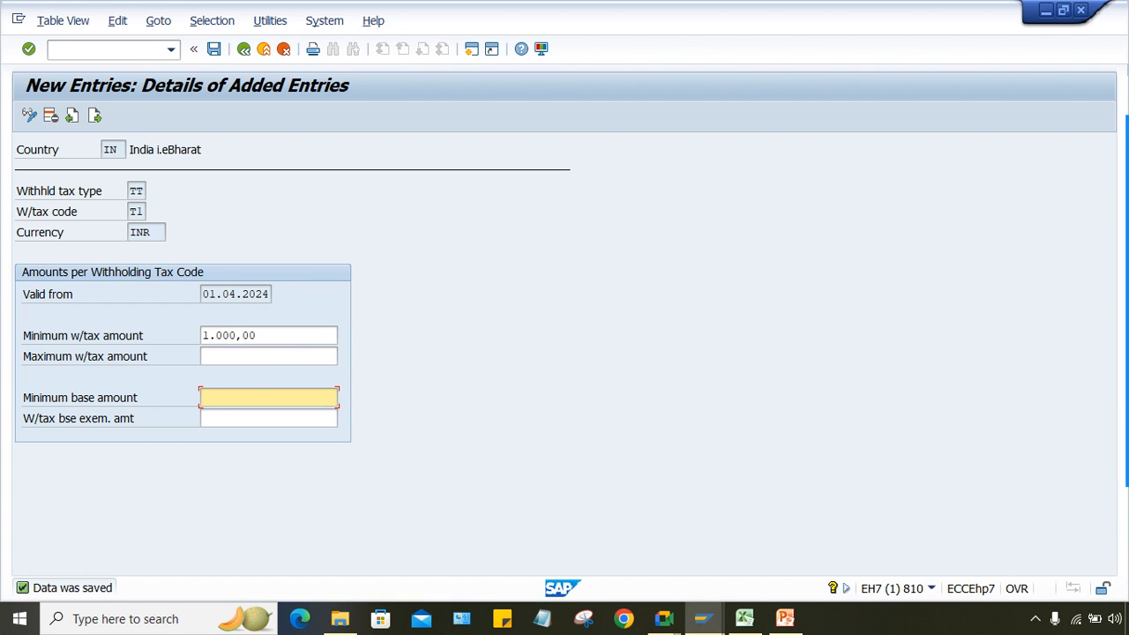
type("50000")
key("Return")
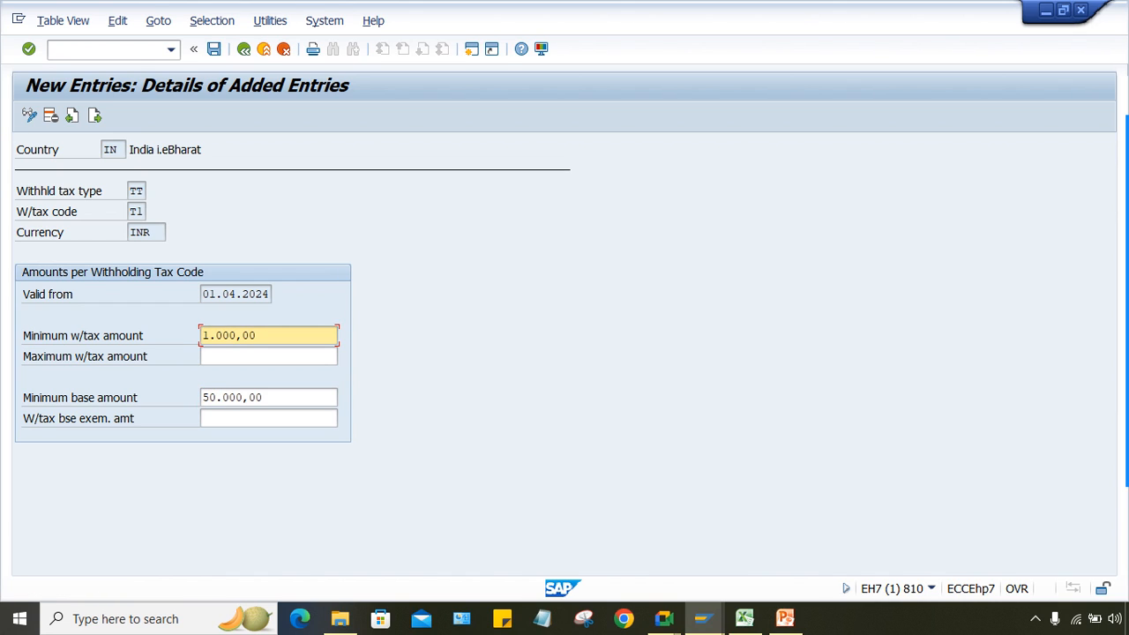
key("ctrl+s")
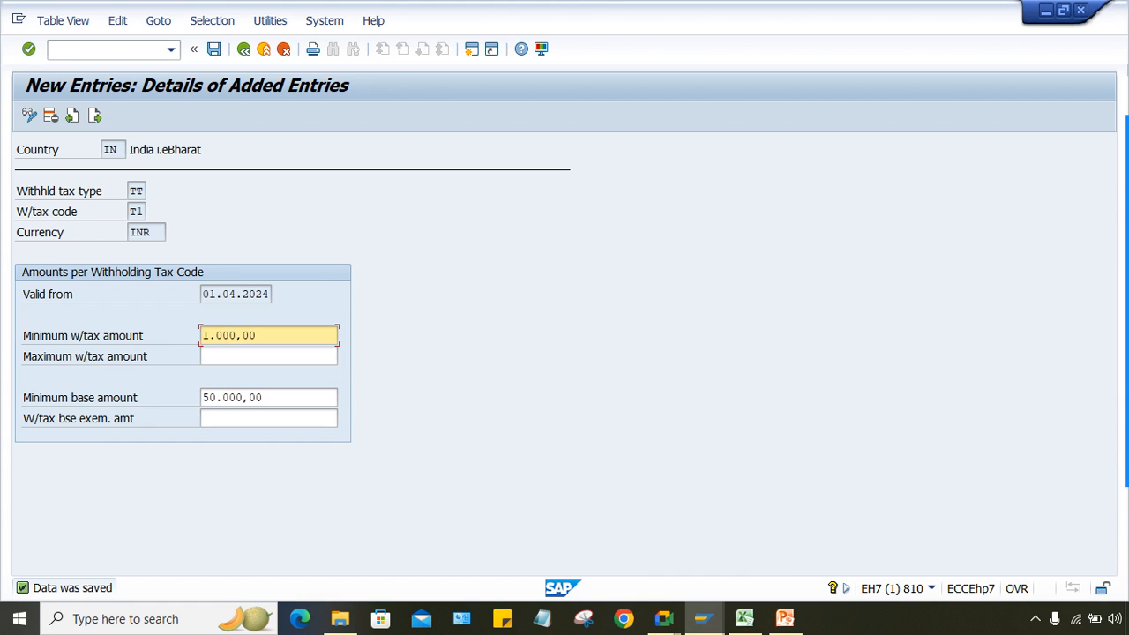
left_click(268, 398)
left_click(268, 336)
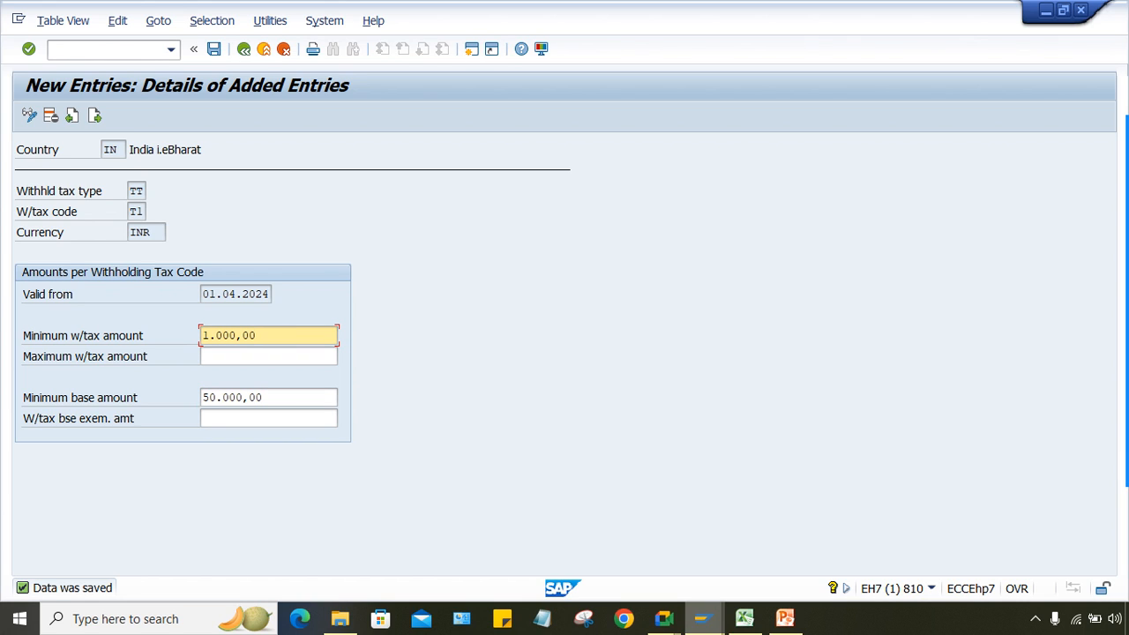
mouse_move(703, 619)
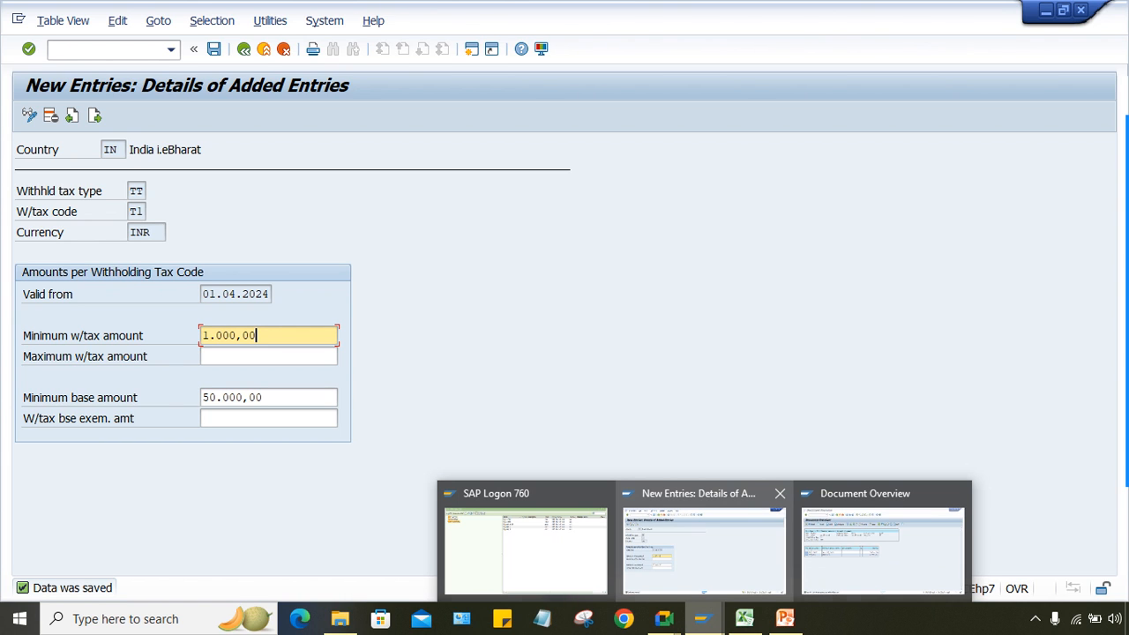
Step: Start an /NFB60 invoice for vendor 100454, dated 22.08.2024, for 50000
left_click(882, 547)
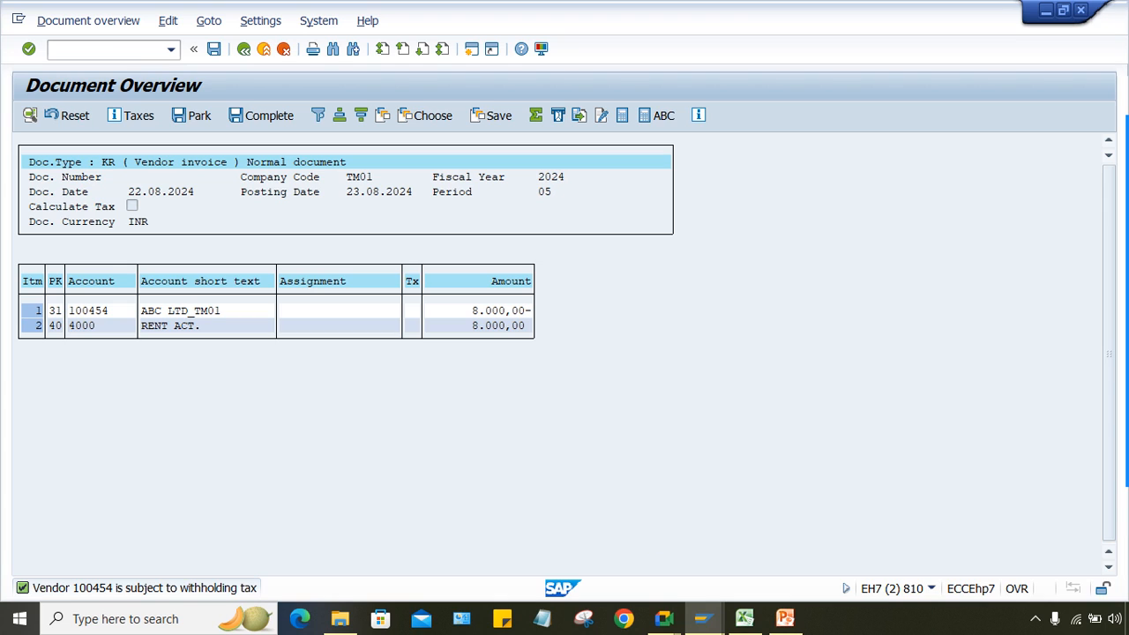
left_click(172, 49)
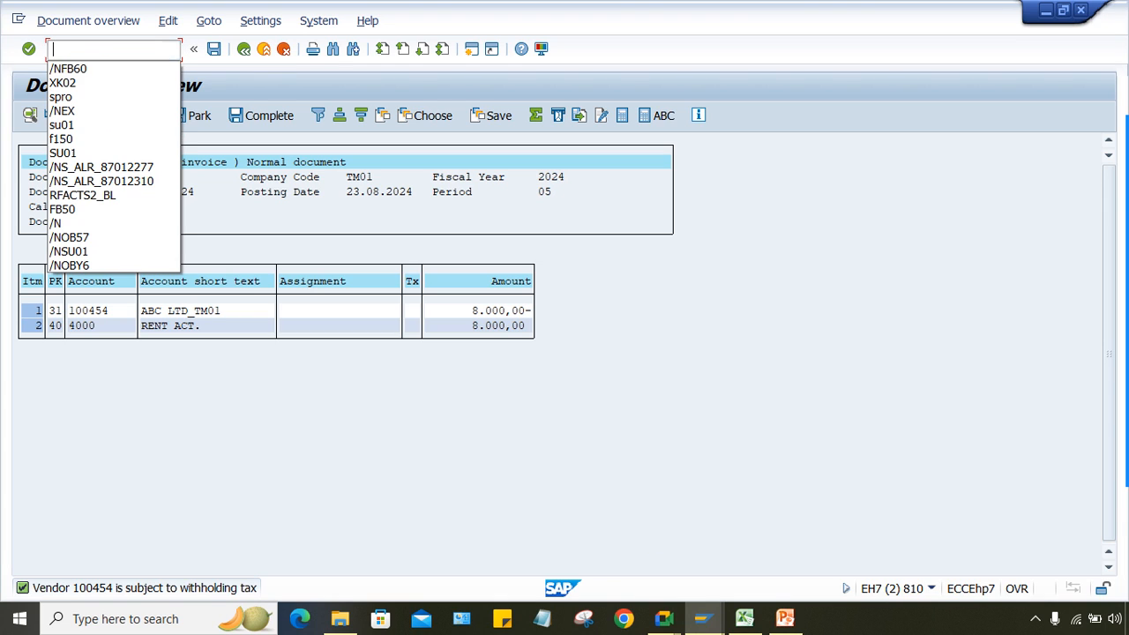
key("Return")
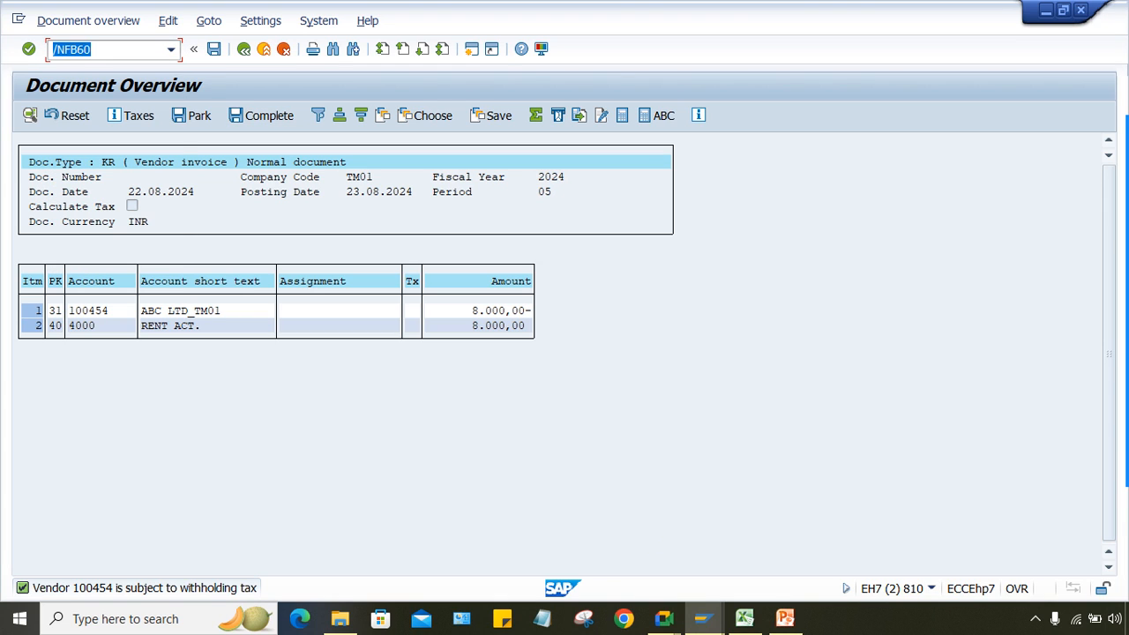
key("Return")
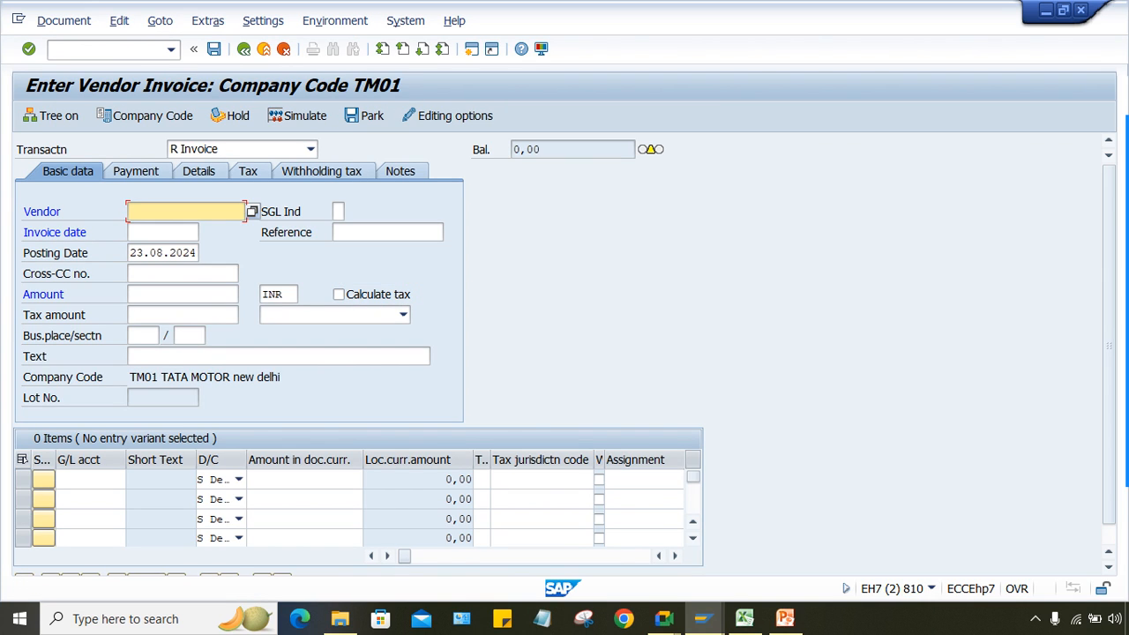
key("BackSpace")
key("Down")
key("Return")
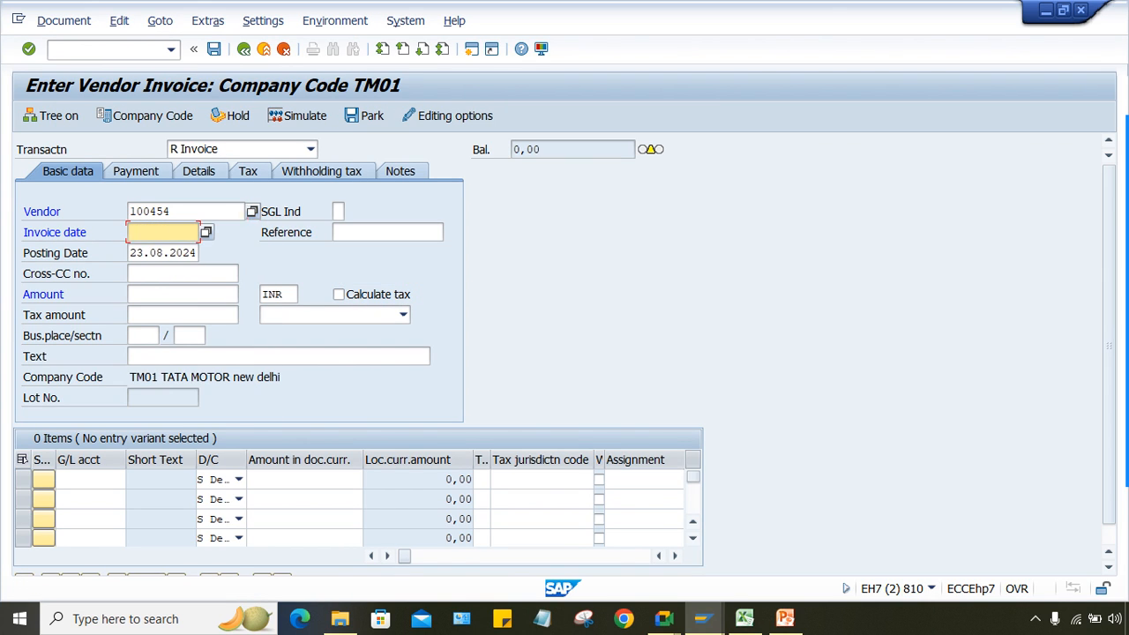
key("BackSpace")
key("Return")
key("Return")
type("5000")
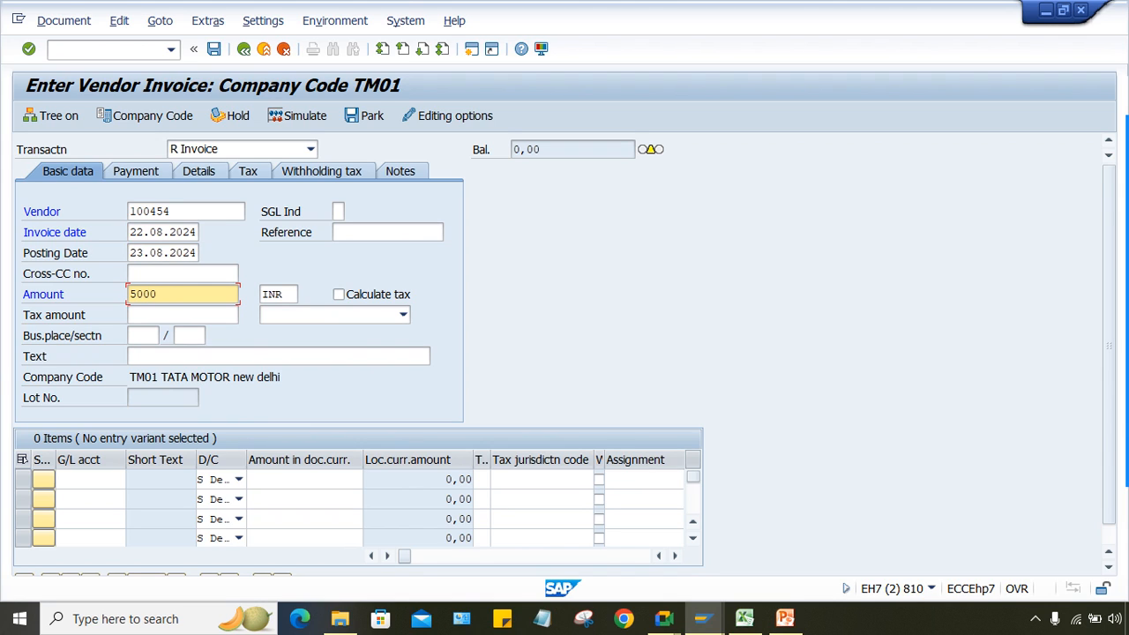
type("0")
key("Return")
Step: Add a G/L 4000 line of 50000 and simulate, giving 5.000,00 TDS; recall /NFB60
type("4000")
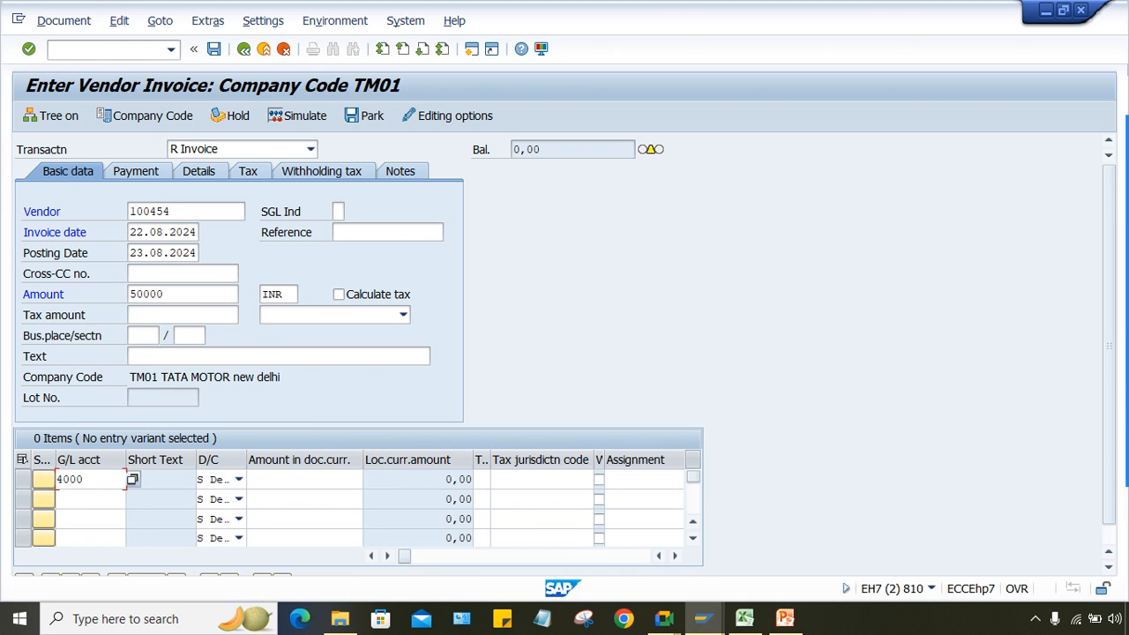
left_click(304, 479)
type("5")
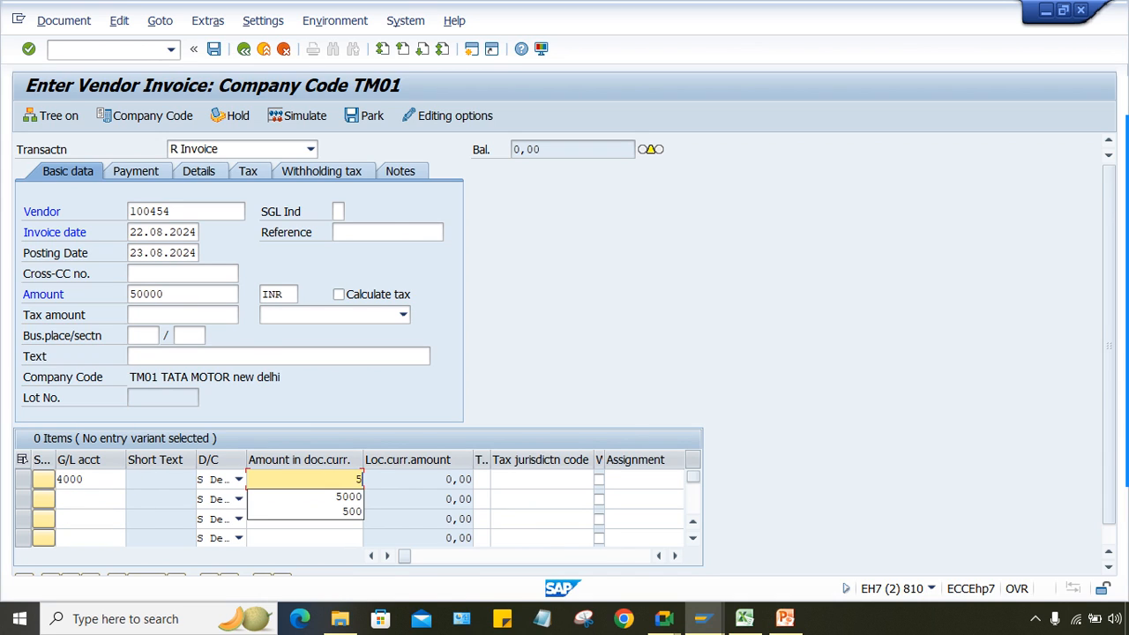
type("0000")
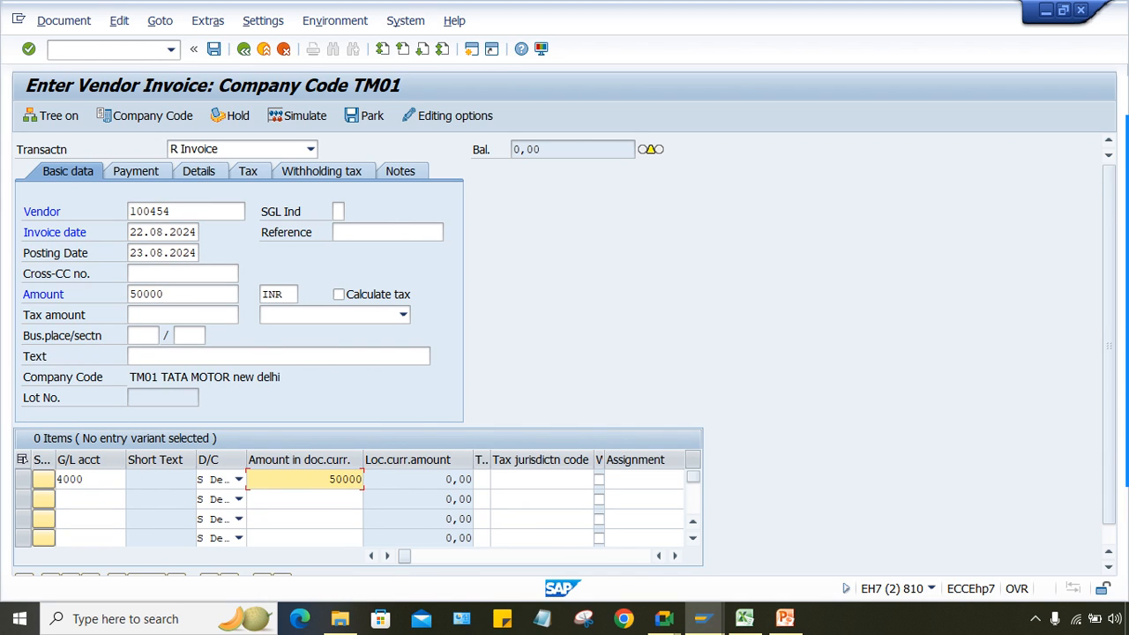
left_click(298, 115)
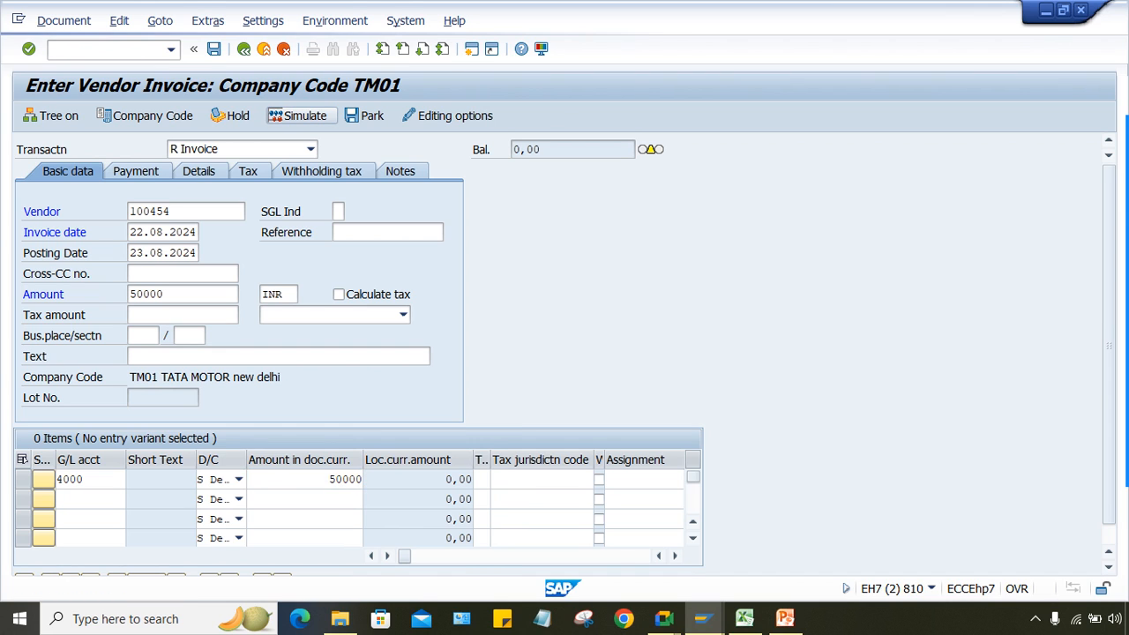
key("Return")
key("Return")
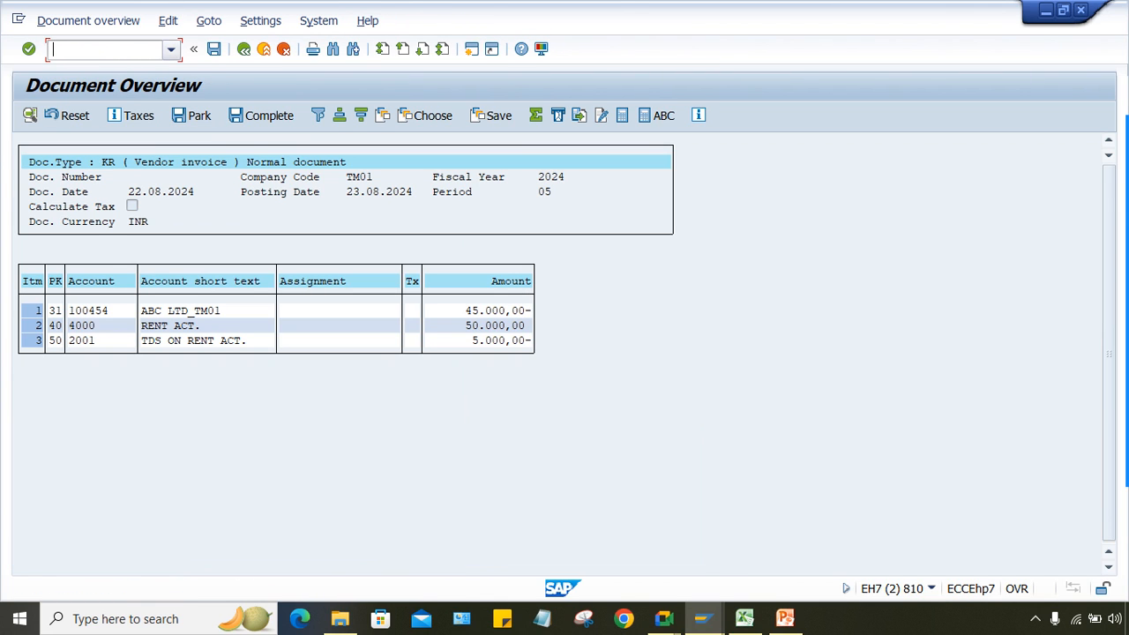
left_click(171, 50)
key("Return")
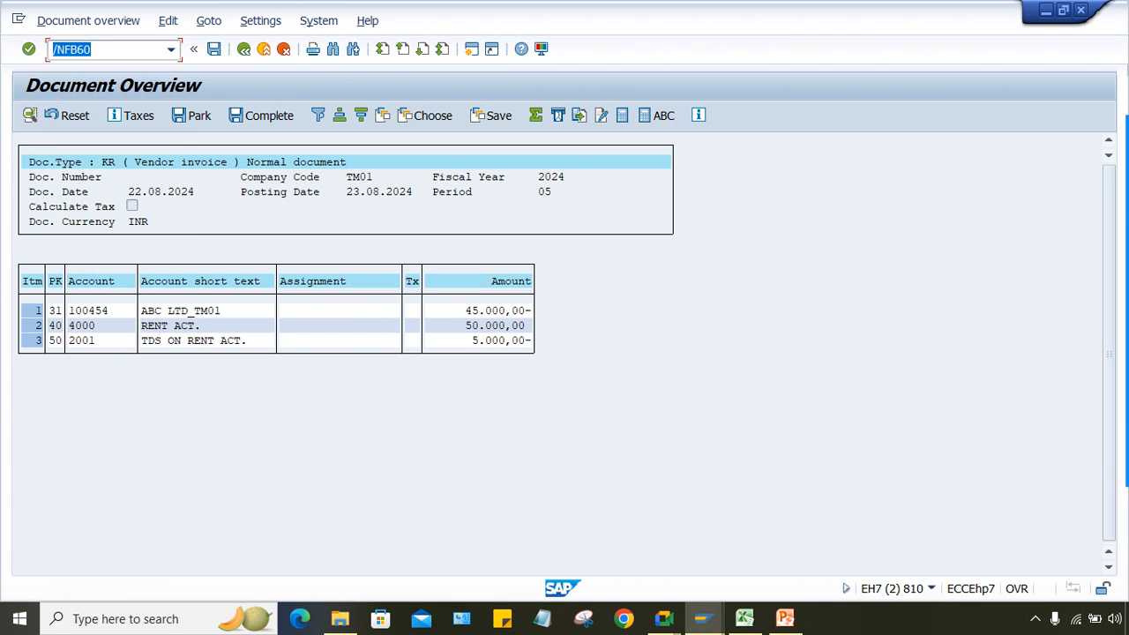
Step: Start a new invoice for vendor 100454, dated 22.08.2024, with amount 500000
key("Return")
key("BackSpace")
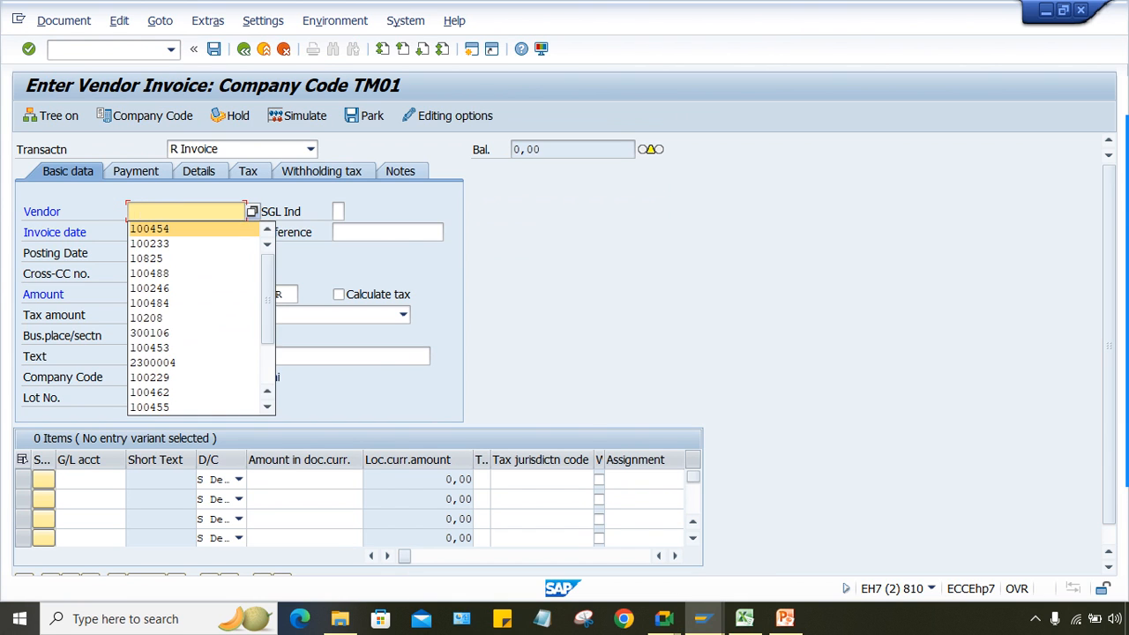
key("Return")
key("Tab")
key("BackSpace")
key("Return")
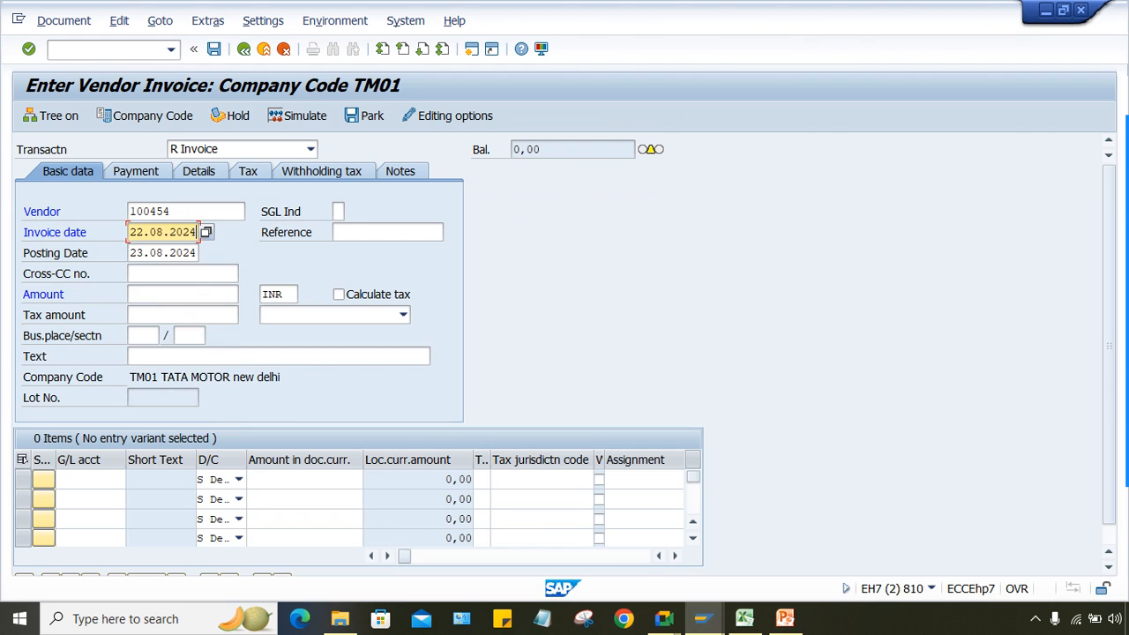
key("Return")
type("5")
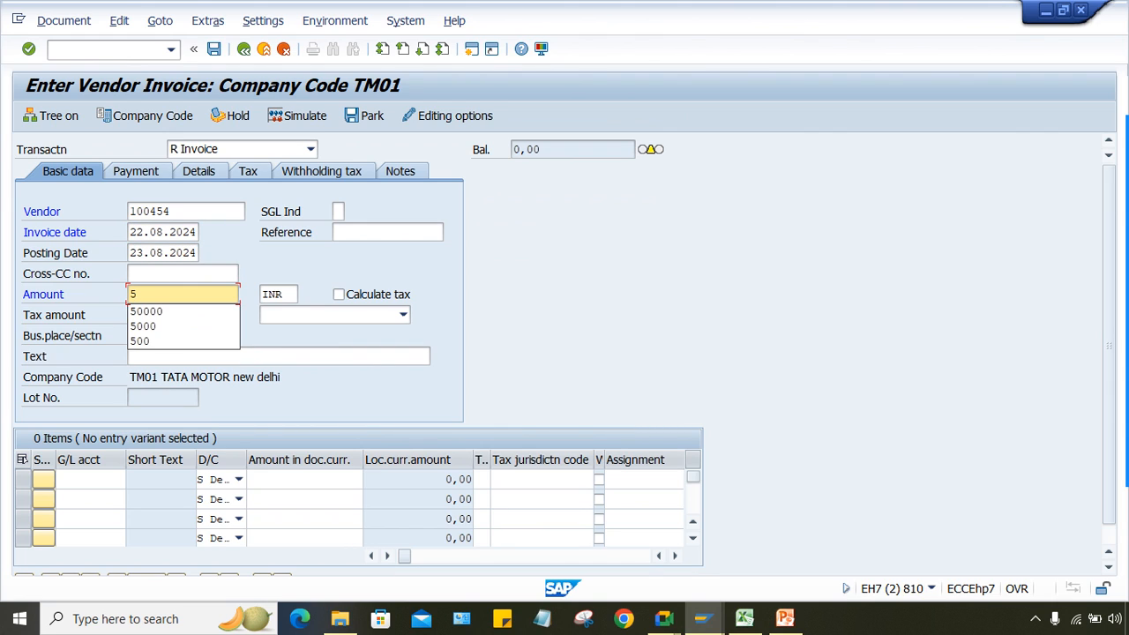
type("00000")
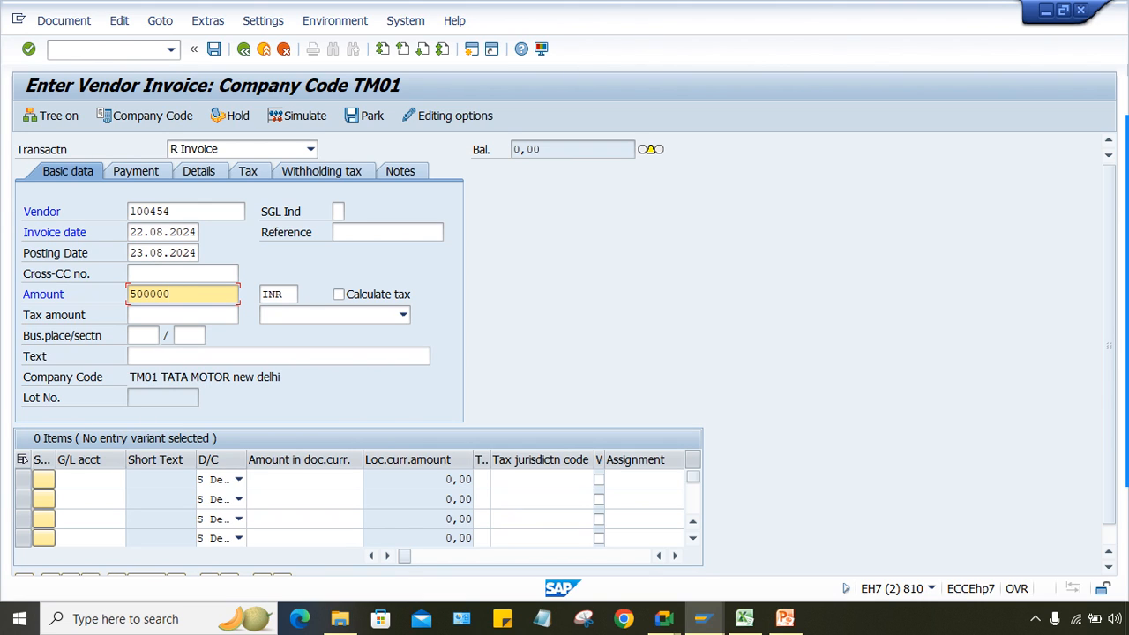
Step: Add a G/L 4000 line for 500000 and simulate: 50,000 TDS, 450,000 payable
left_click(90, 479)
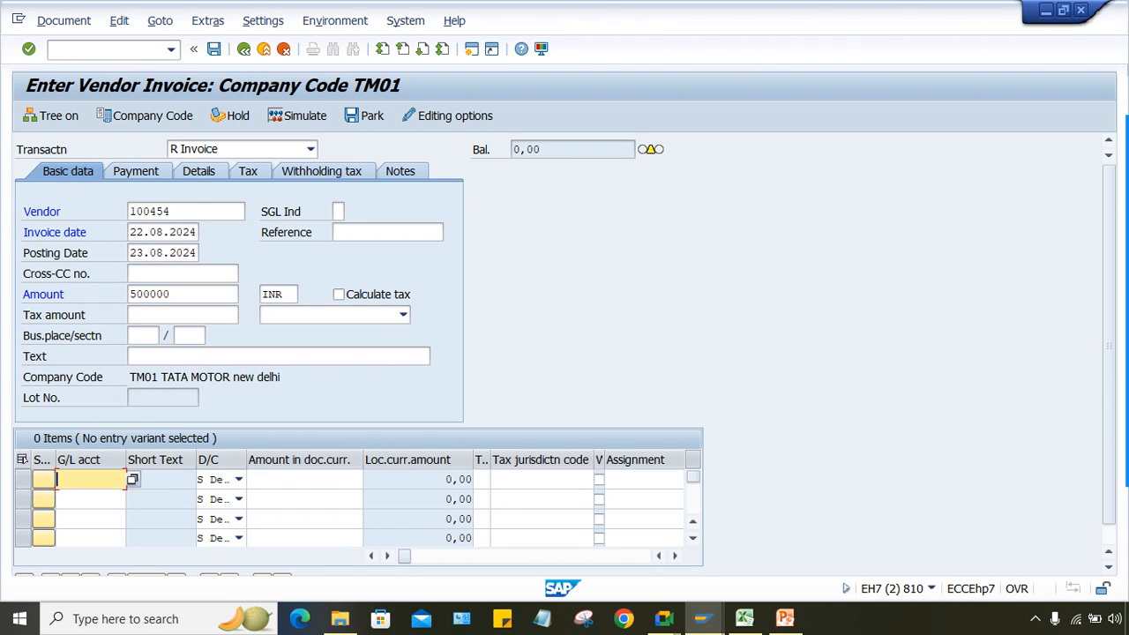
type("40000")
key("BackSpace")
key("Tab")
key("Tab")
type("5")
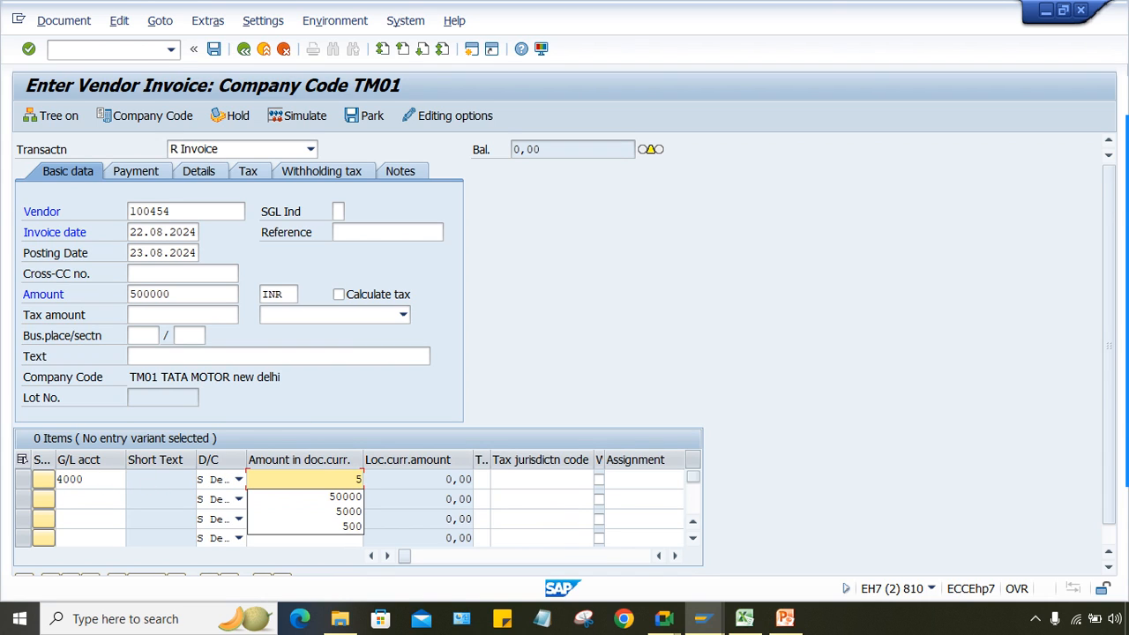
key("Down")
key("Return")
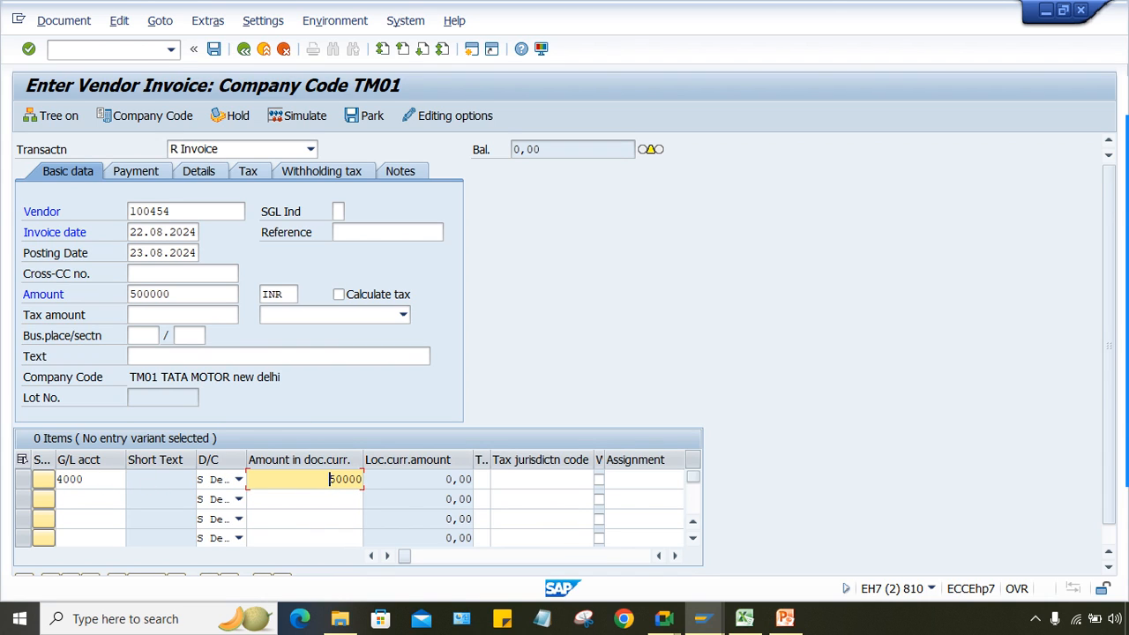
type("0")
left_click(297, 115)
key("Return")
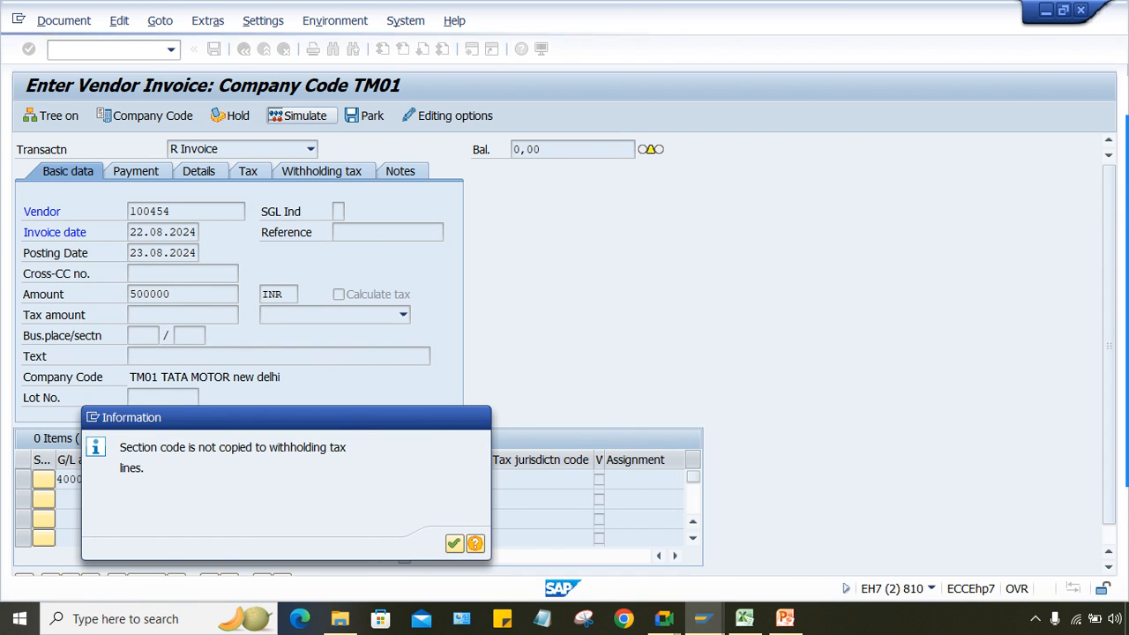
key("Return")
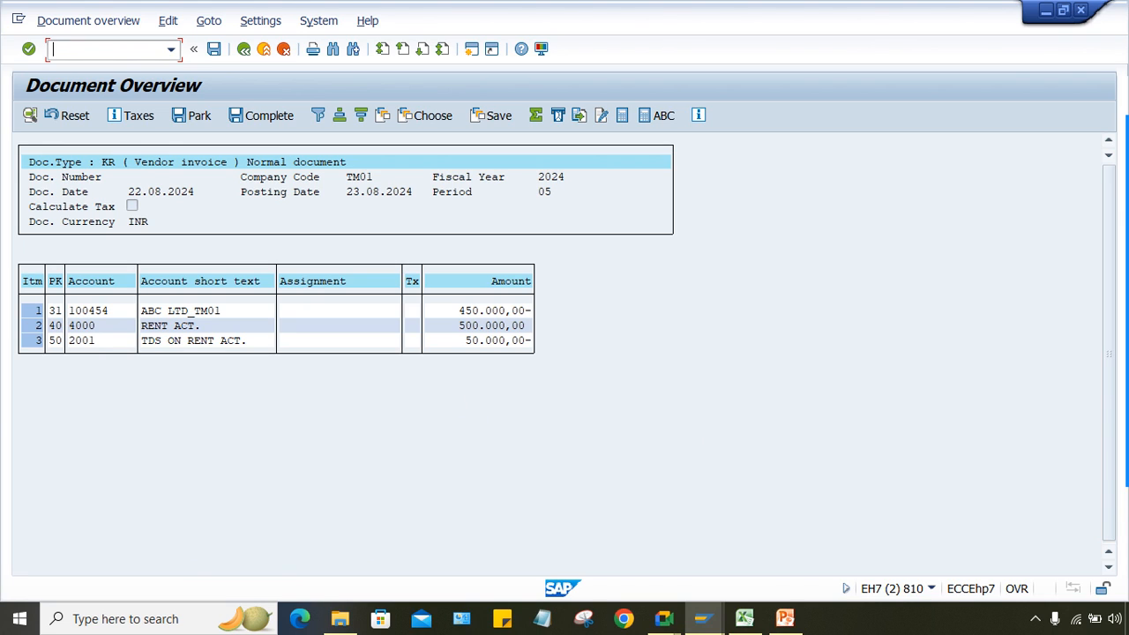
Step: Remove the 50.000,00 minimum base for TT/T1 and save a 5.000,00 maximum withholding cap
mouse_move(703, 618)
left_click(700, 540)
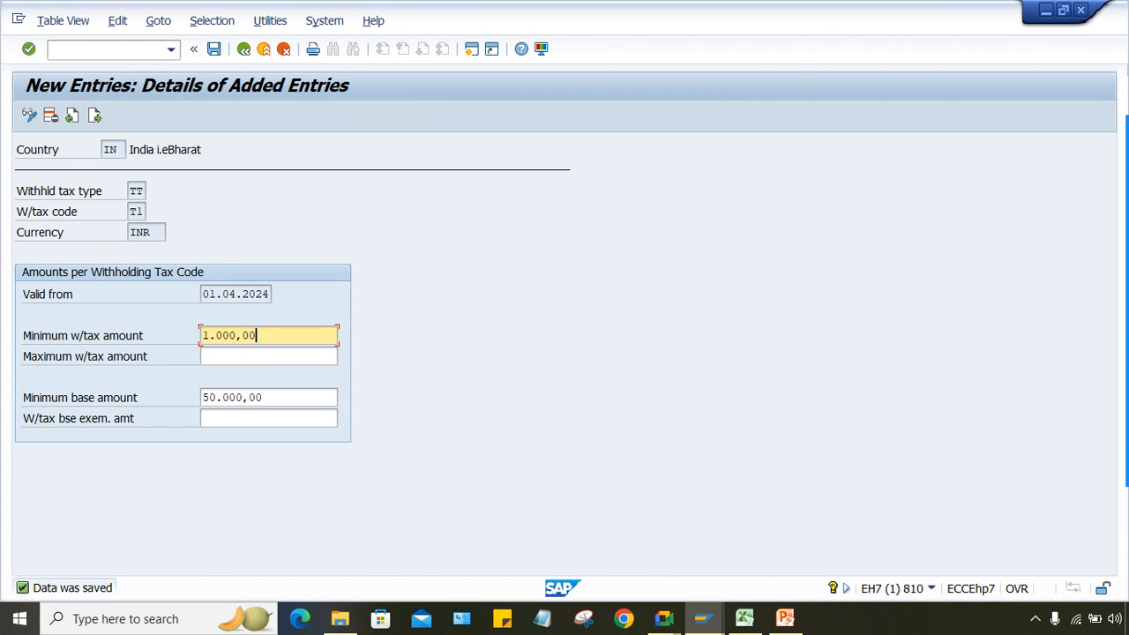
left_click_drag(265, 398, 202, 398)
key("BackSpace")
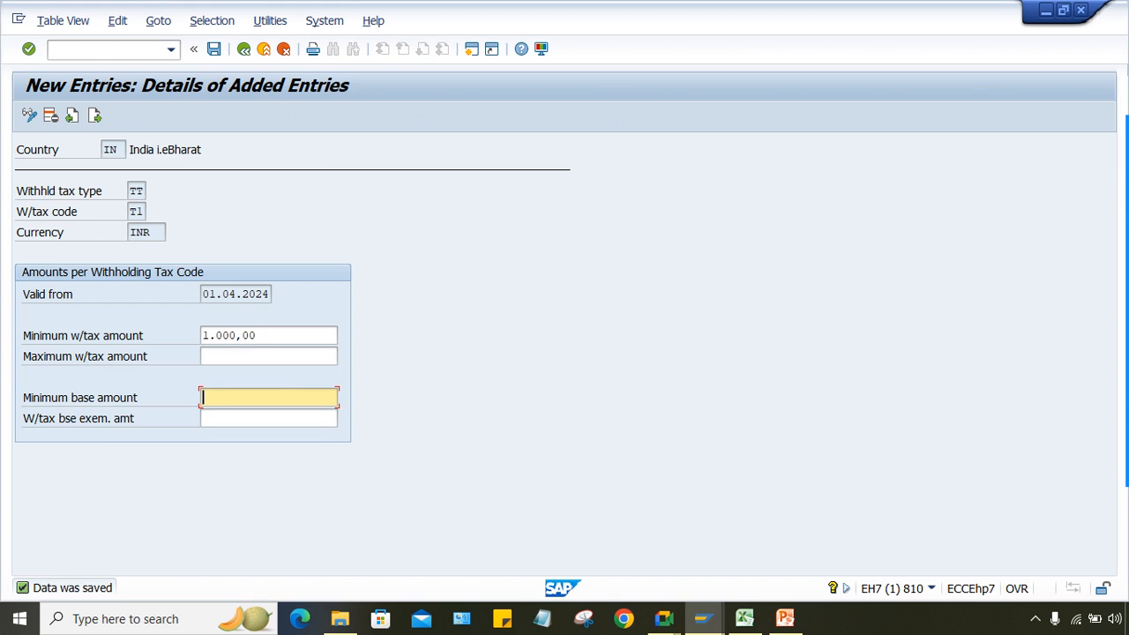
left_click(268, 356)
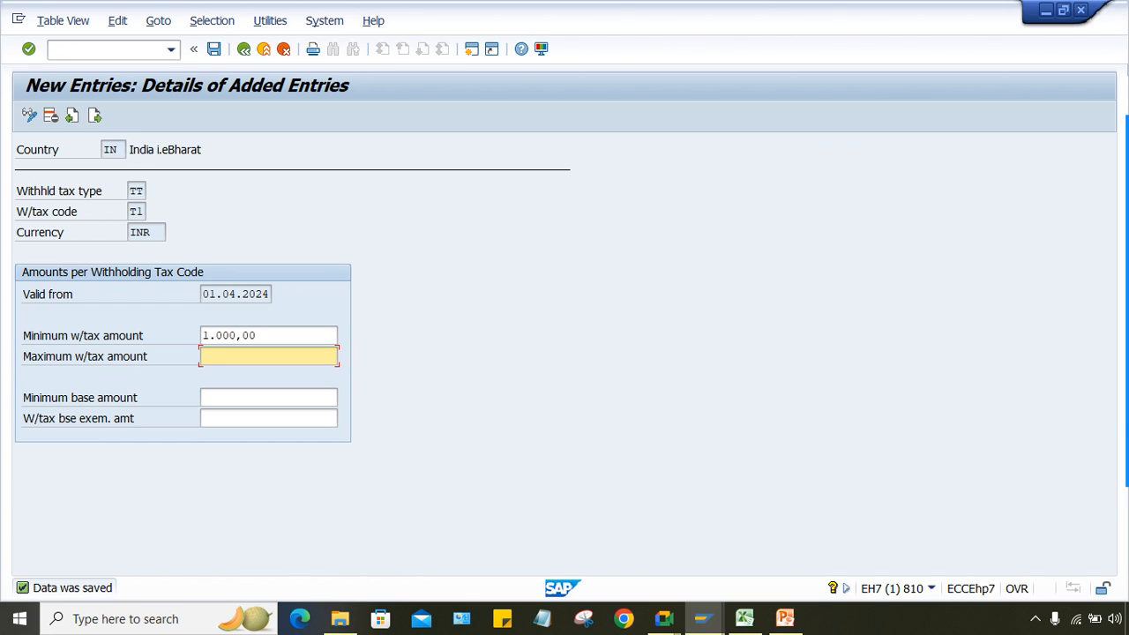
type("50000")
key("BackSpace")
key("Return")
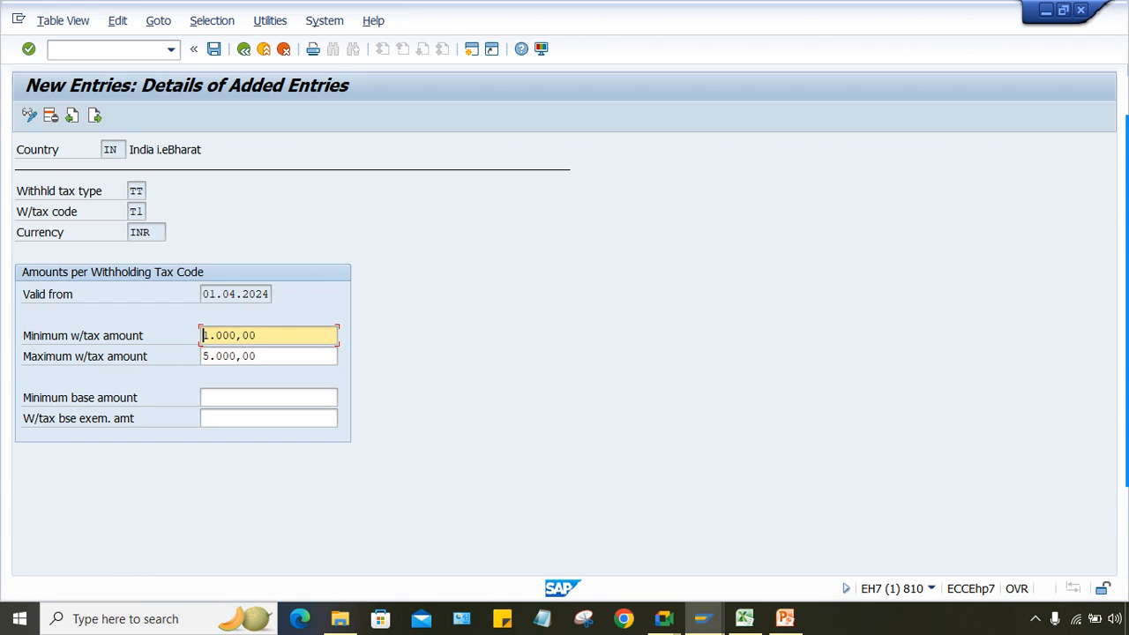
key("ctrl+s")
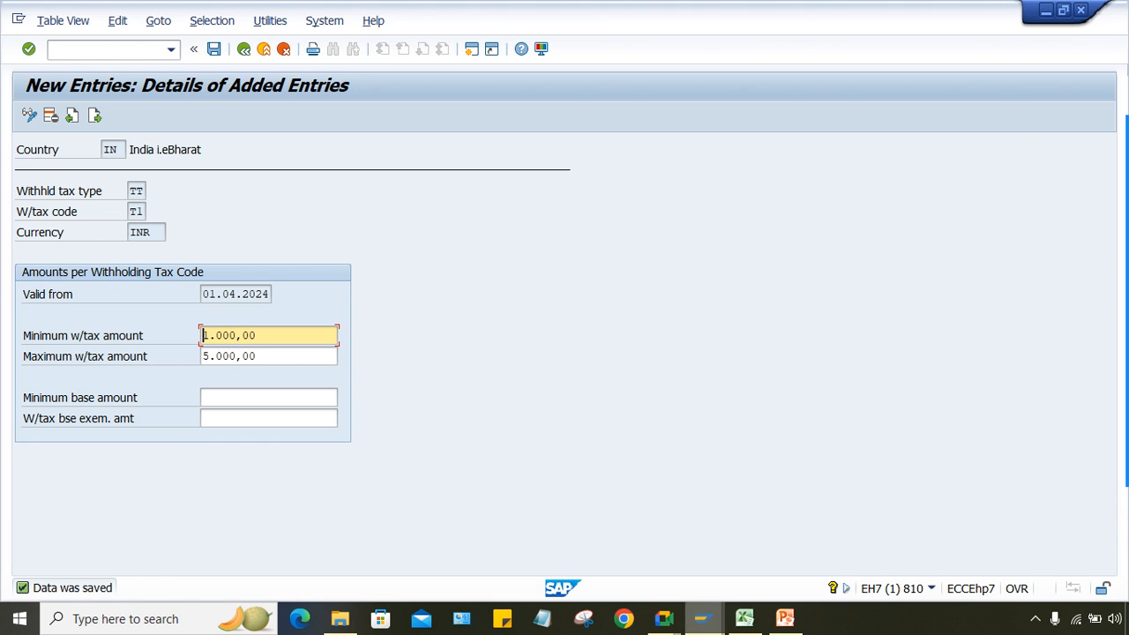
left_click(703, 618)
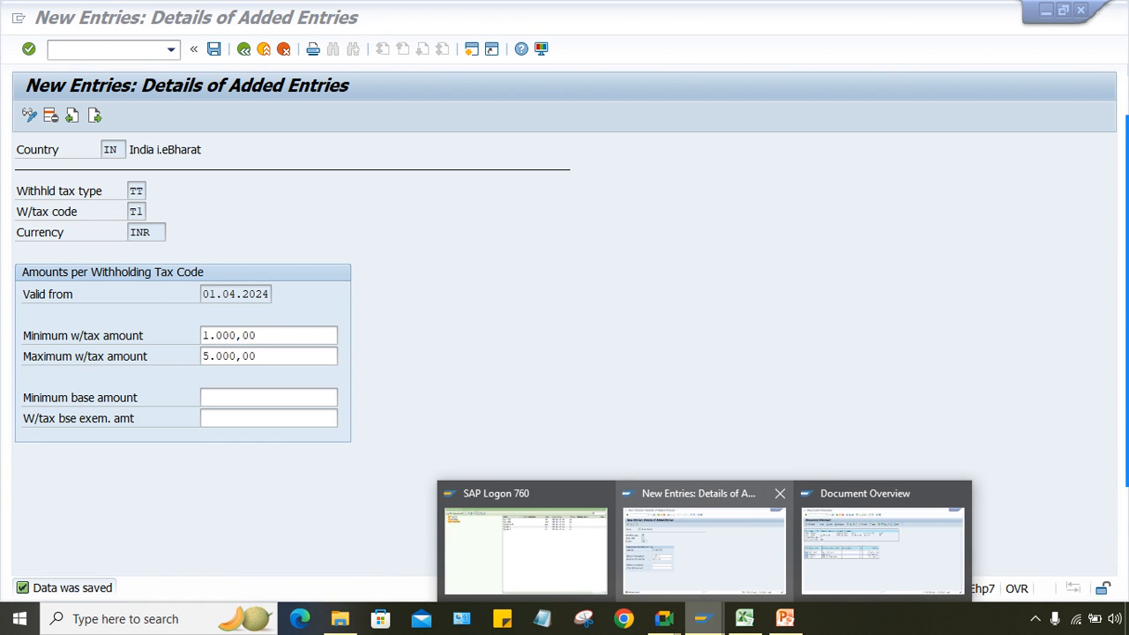
Step: Start an /NFB60 invoice for vendor 100454, dated 22.08.2024, with amount 50000
left_click(882, 547)
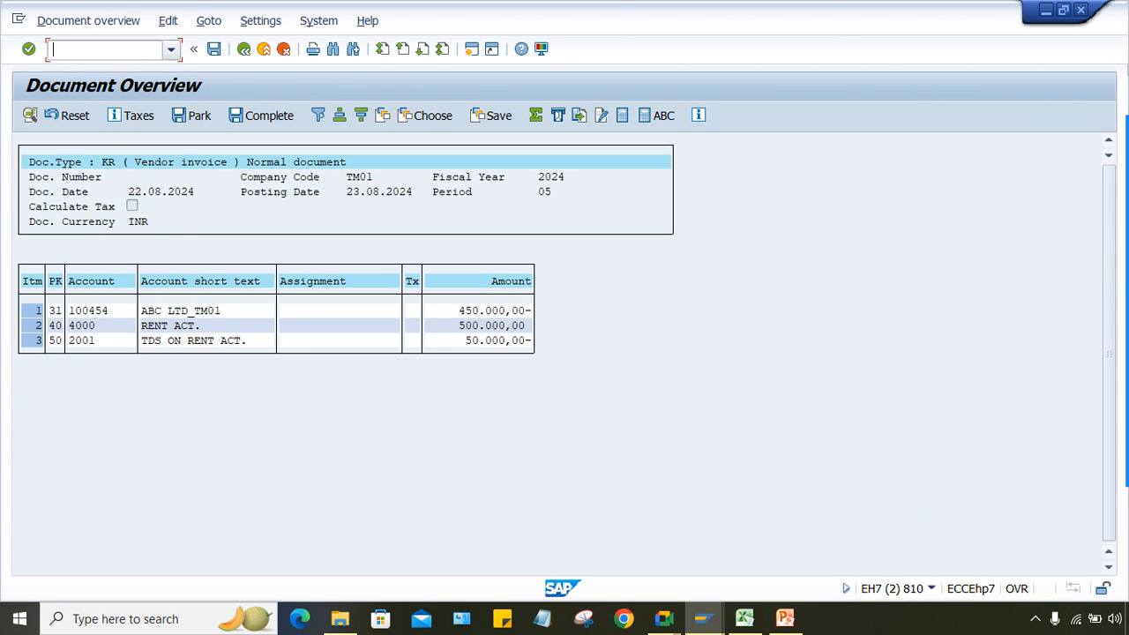
left_click(172, 49)
left_click(69, 68)
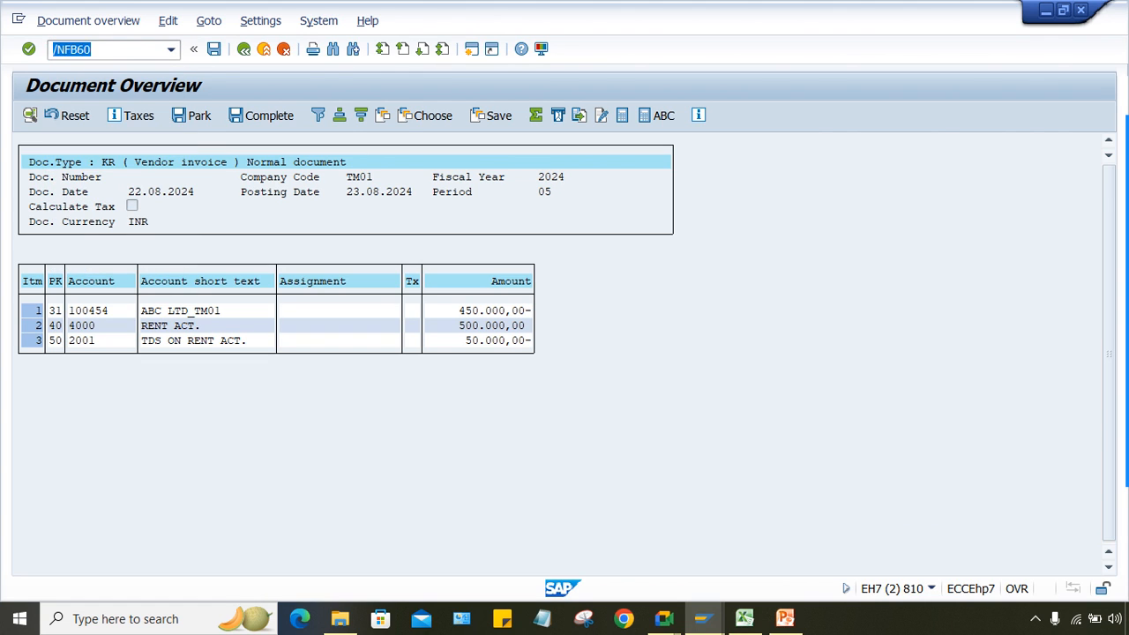
key("Return")
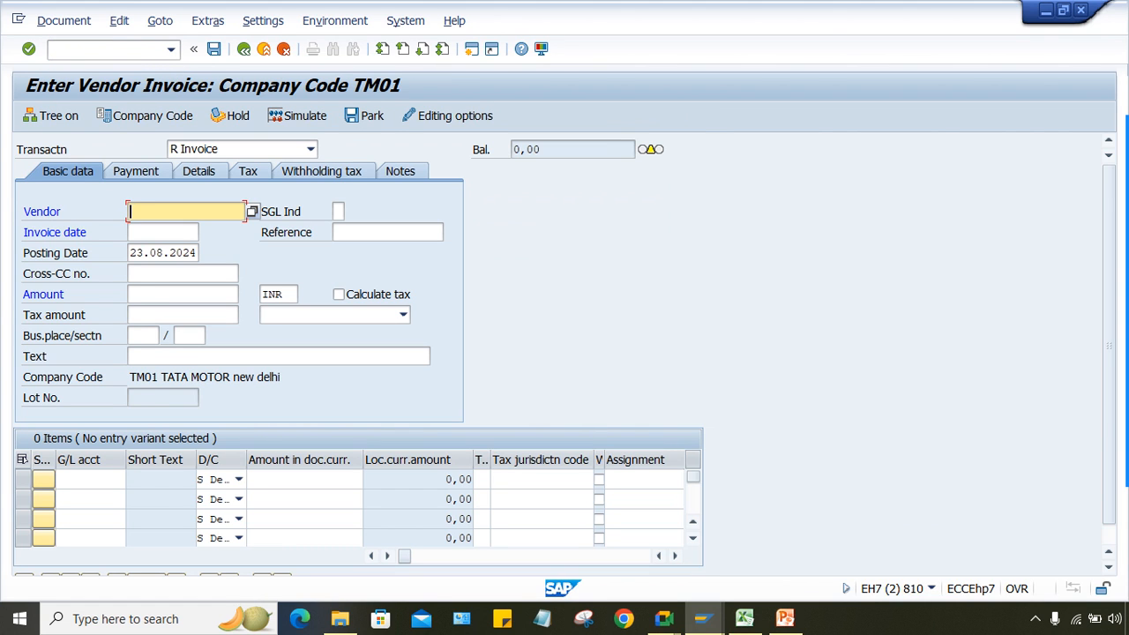
key("space")
key("Down")
key("Return")
key("Tab")
key("Tab")
key("space")
key("Down")
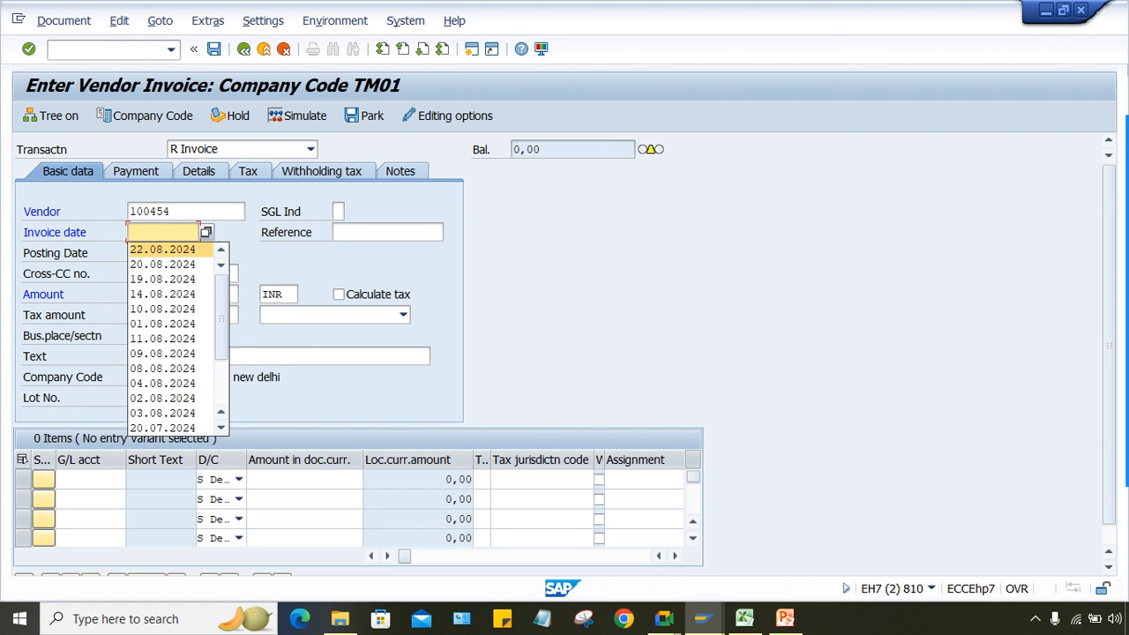
key("Return")
left_click(183, 295)
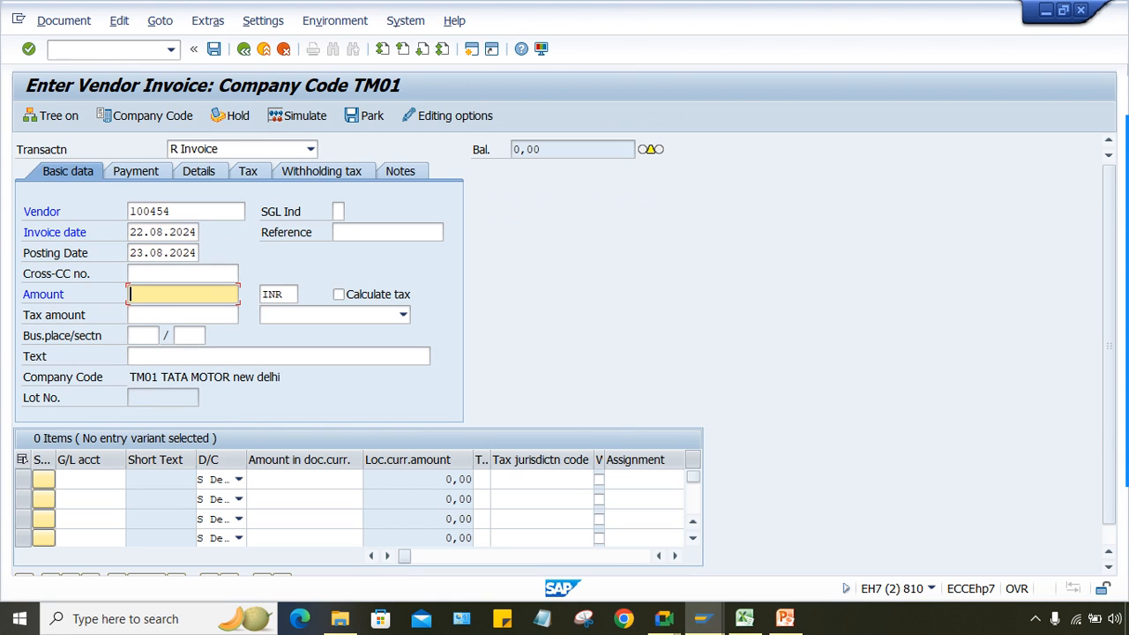
key("space")
key("Down")
key("Return")
Step: Add a G/L 4000 line for 50000 and simulate: 5.000,00 TDS, 45.000,00 payable
left_click(88, 479)
key("space")
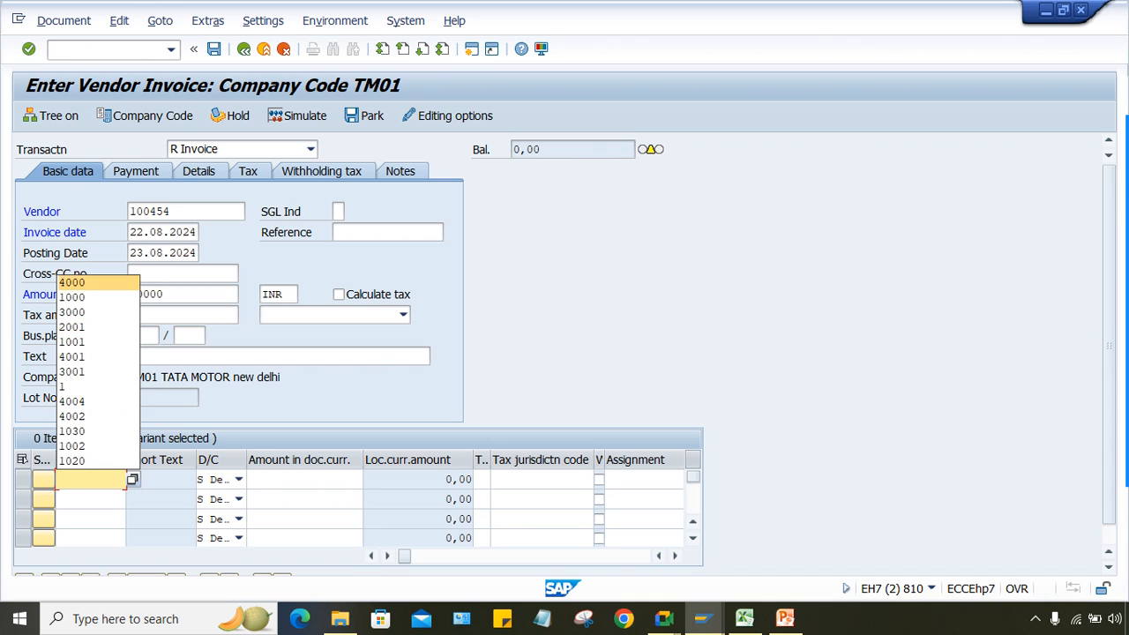
left_click(93, 282)
key("Tab")
key("Tab")
key("space")
key("Down")
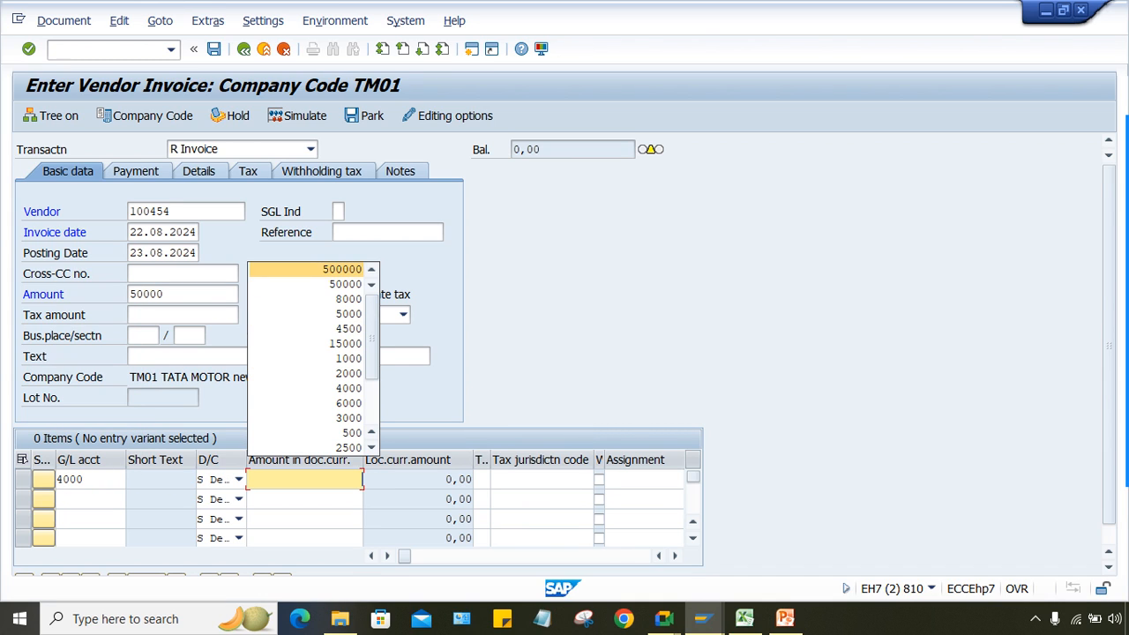
key("Down")
key("Return")
left_click(297, 116)
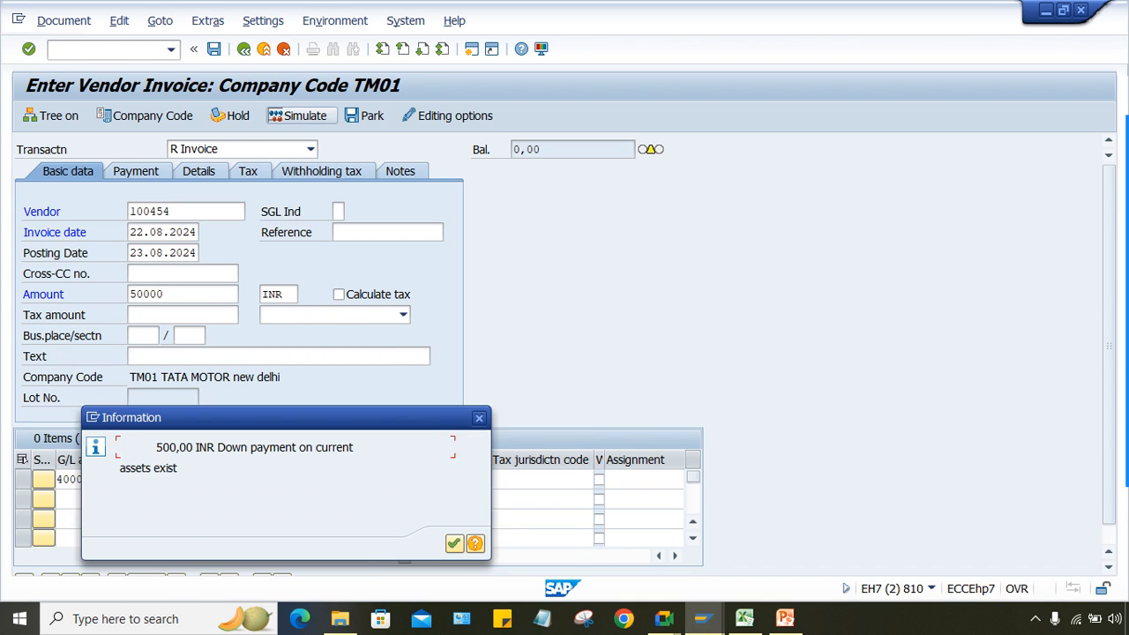
key("Return")
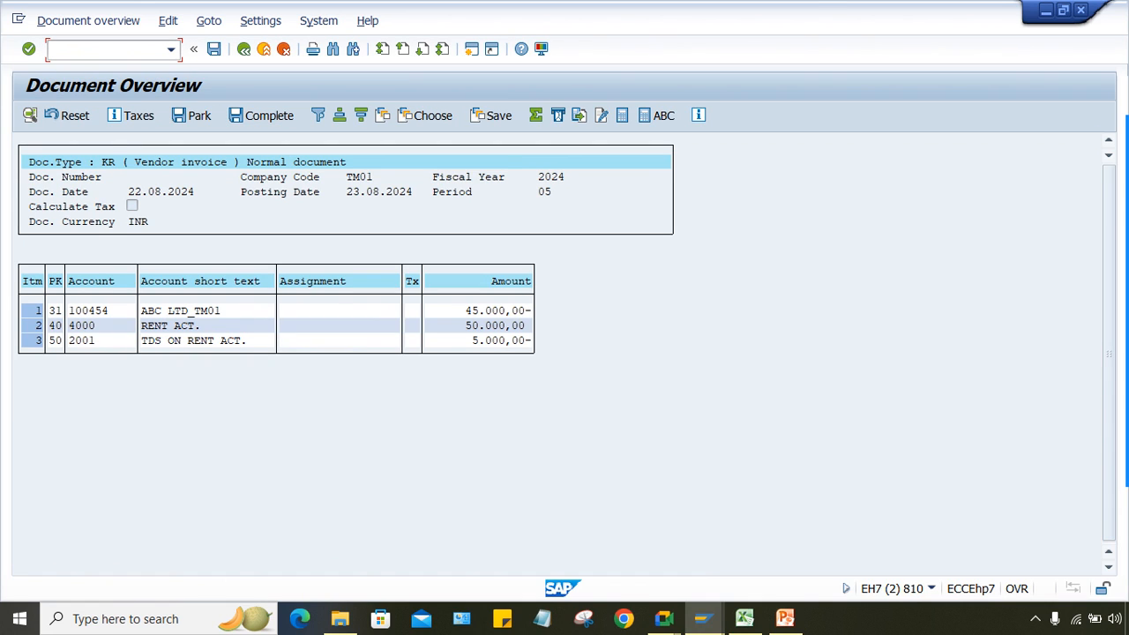
left_click(172, 49)
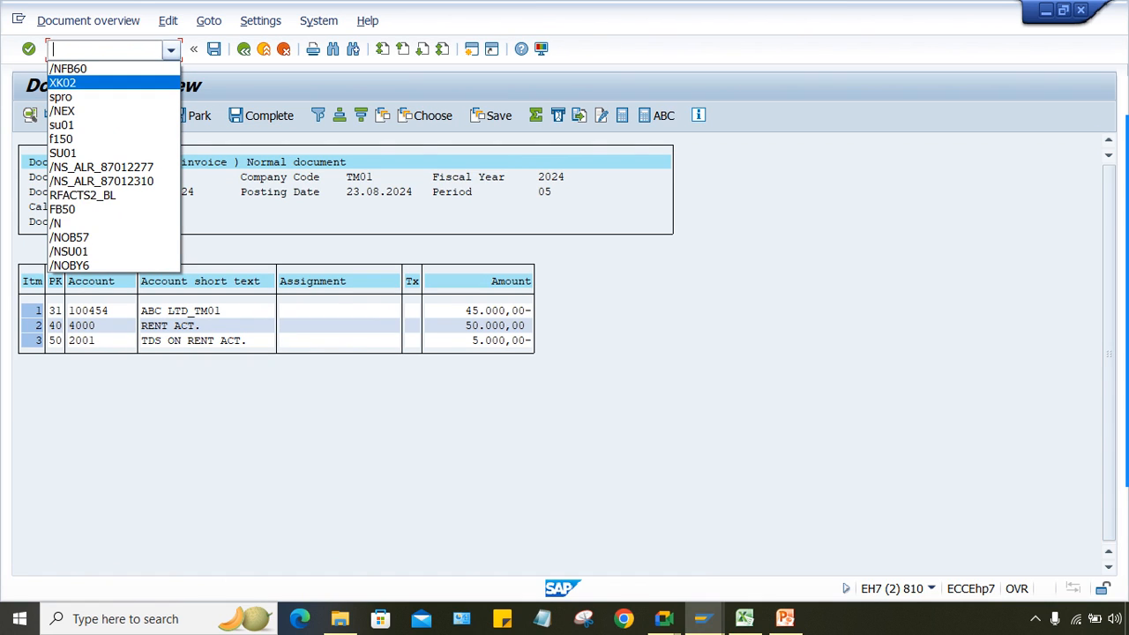
Step: Start an /NFB60 invoice for vendor 100454, dated 22.08.2024, with amount 500000
left_click(69, 69)
key("Return")
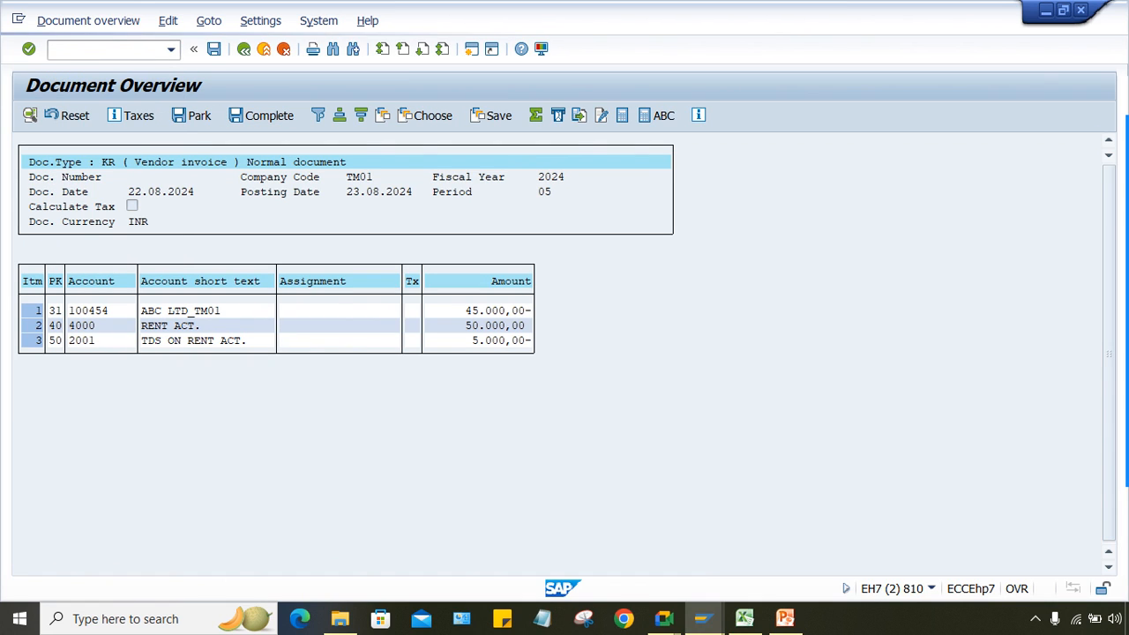
key("space")
key("Down")
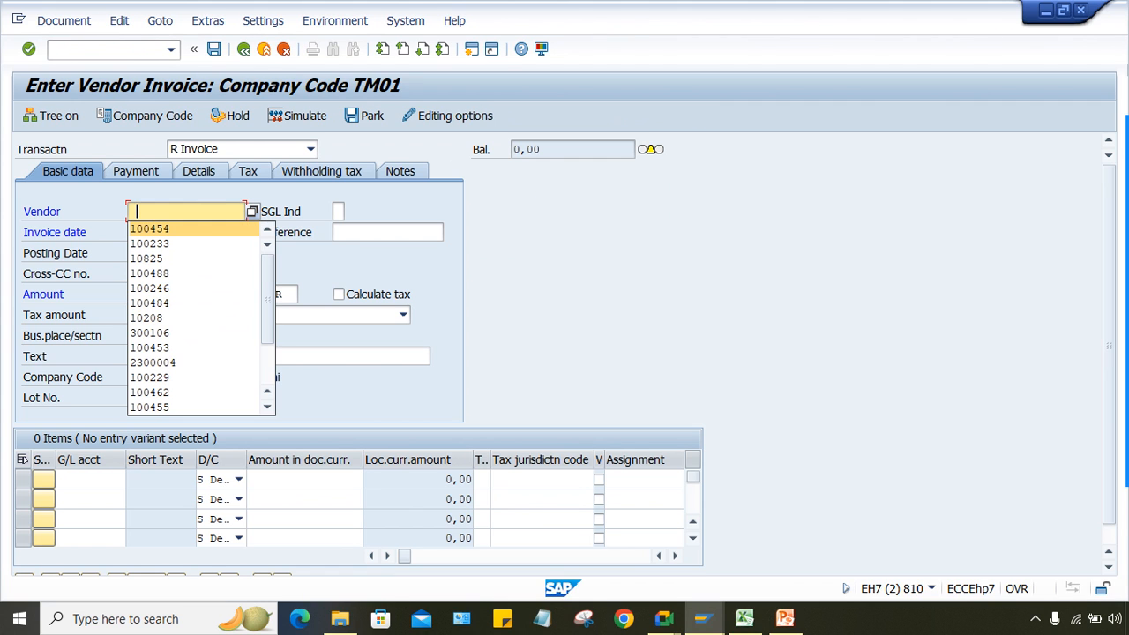
key("Return")
key("Tab")
key("space")
key("Down")
key("Return")
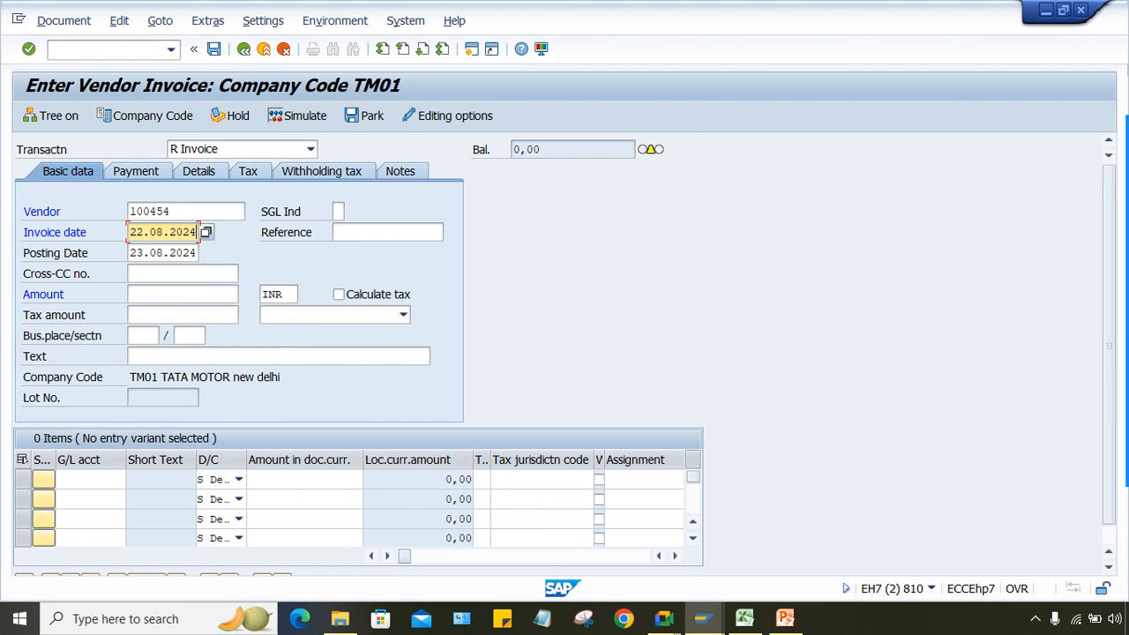
left_click(183, 295)
key("space")
key("Down")
key("Return")
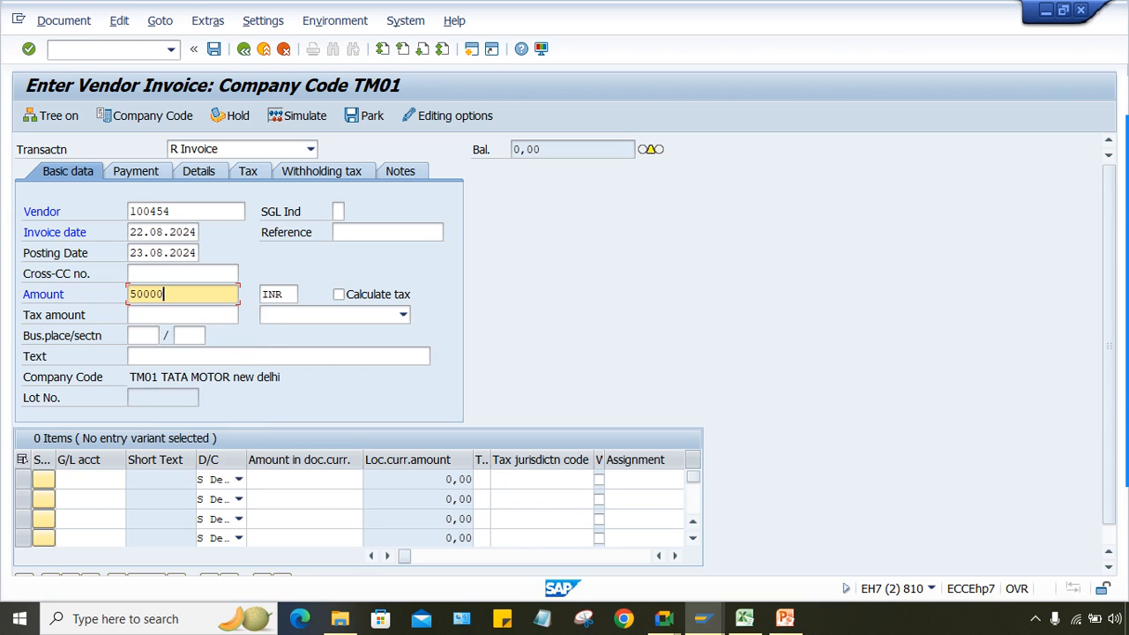
type("0")
Step: Add a G/L 4000 line for 500000 and simulate, with TDS capped at 5.000,00
left_click(44, 480)
left_click(91, 479)
key("space")
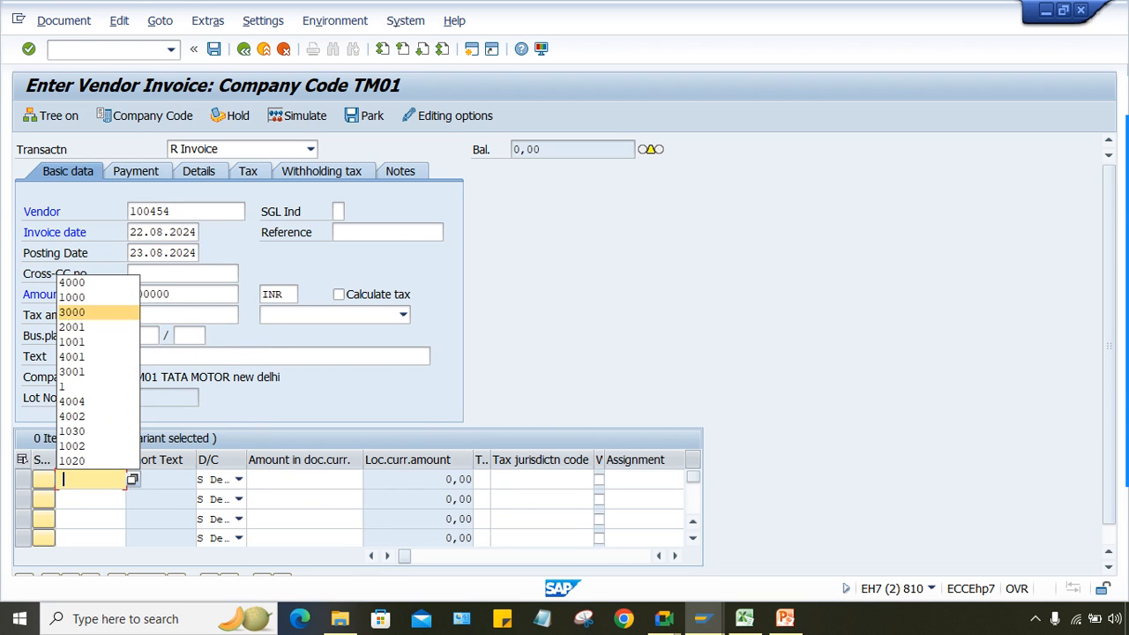
key("Return")
left_click(304, 479)
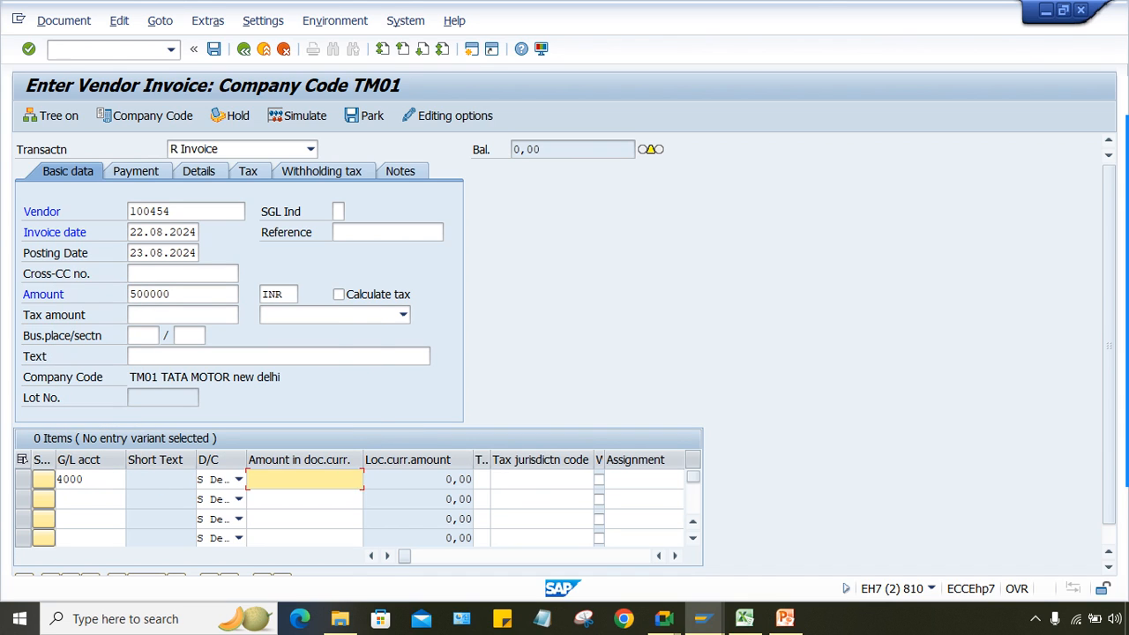
key("space")
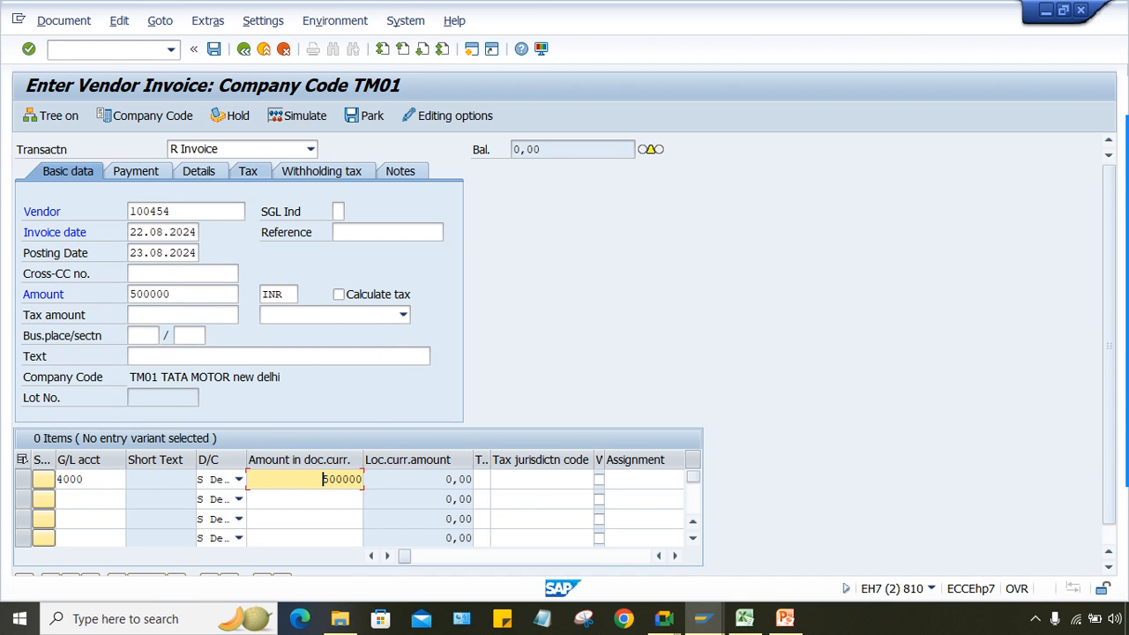
left_click(300, 115)
key("Return")
key("Return")
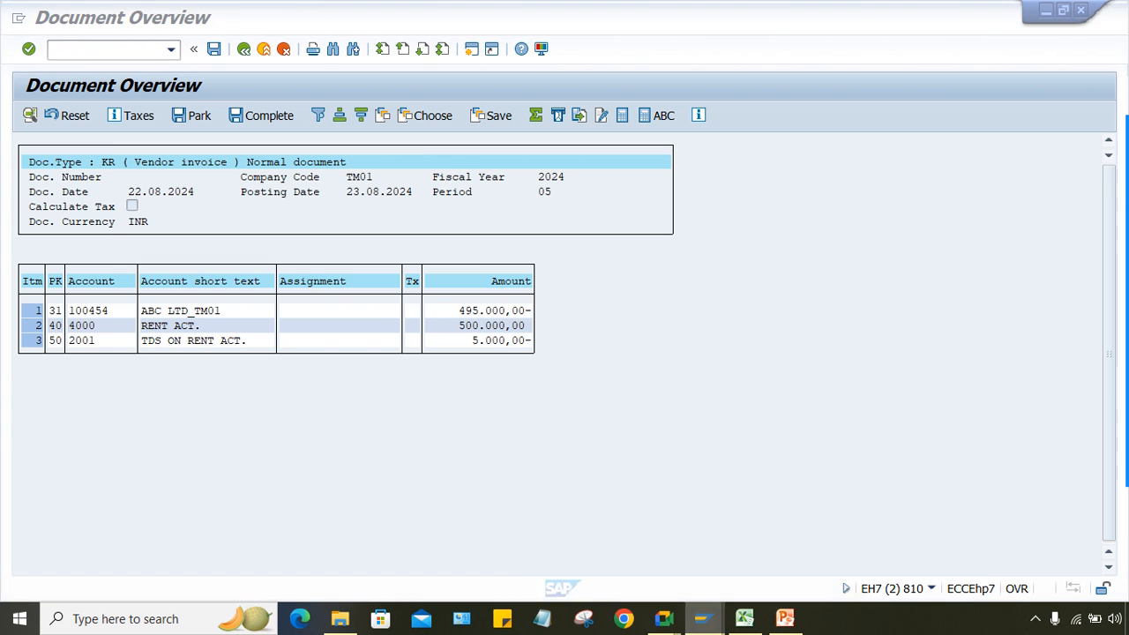
mouse_move(702, 618)
left_click(709, 540)
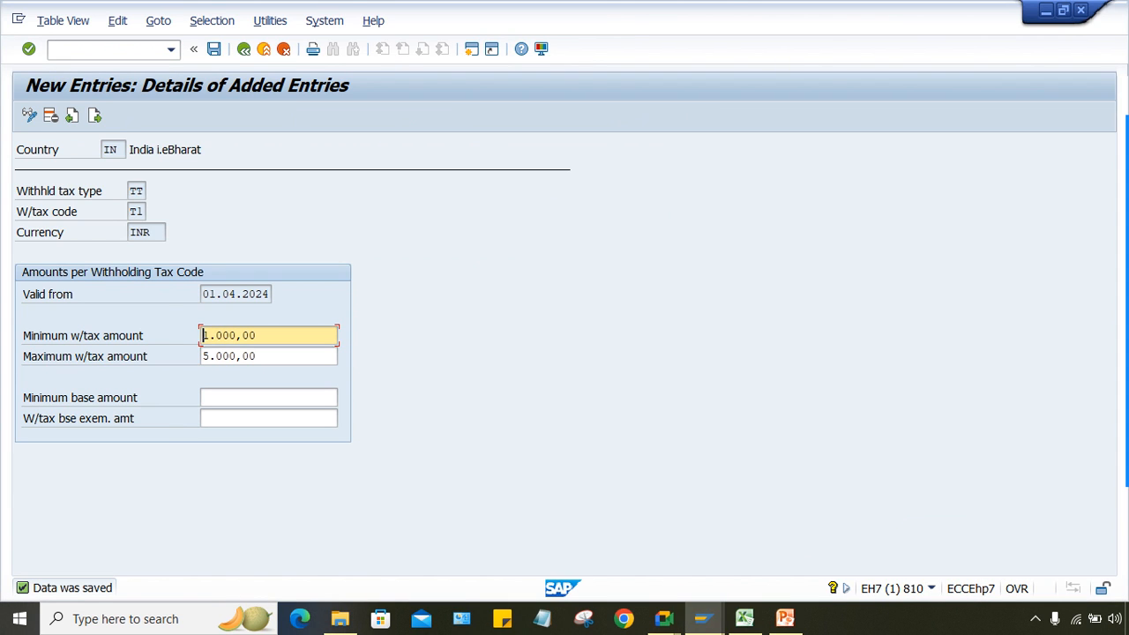
Step: Point out the T1 limits: 1.000,00 minimum, 5.000,00 maximum withholding, blank minimum base
left_click(255, 336)
left_click(257, 356)
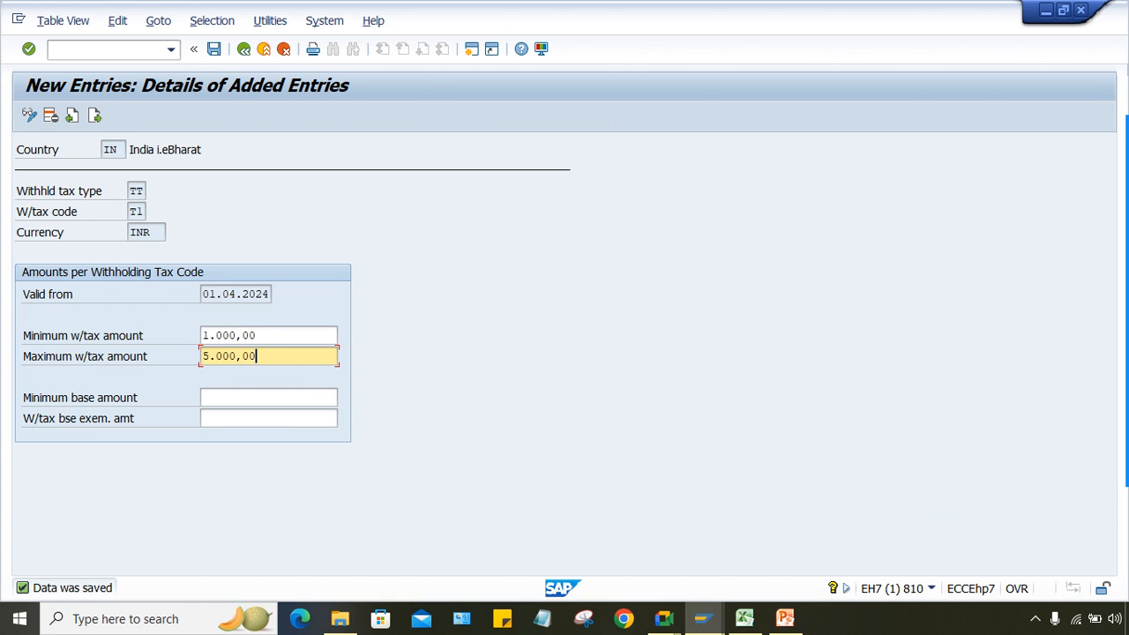
left_click(264, 398)
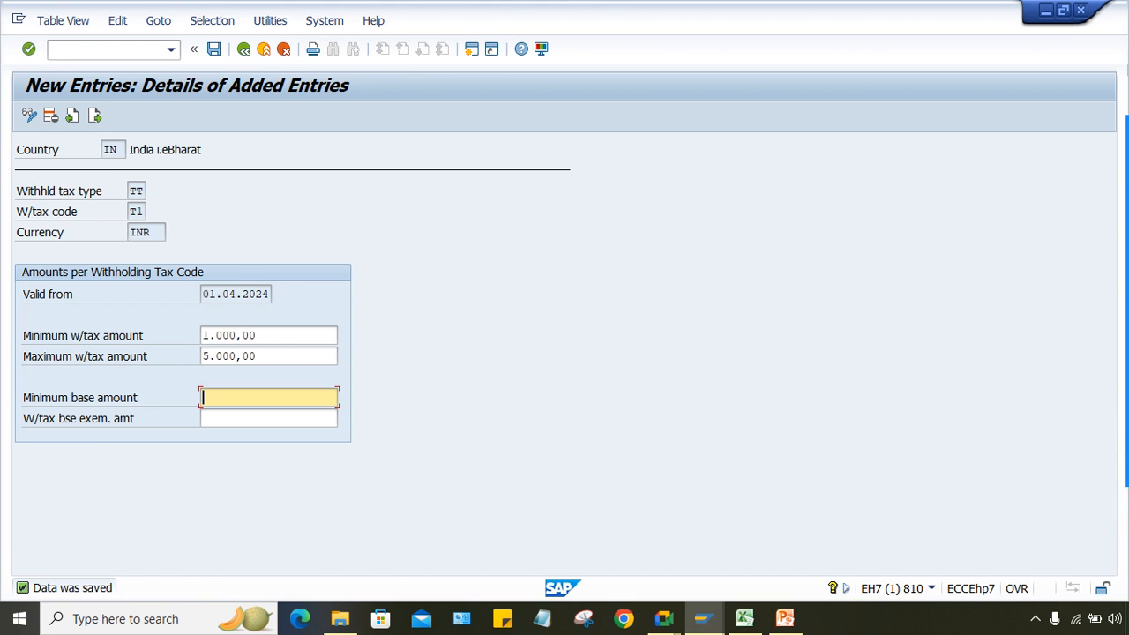
left_click(256, 356)
key("shift+Home")
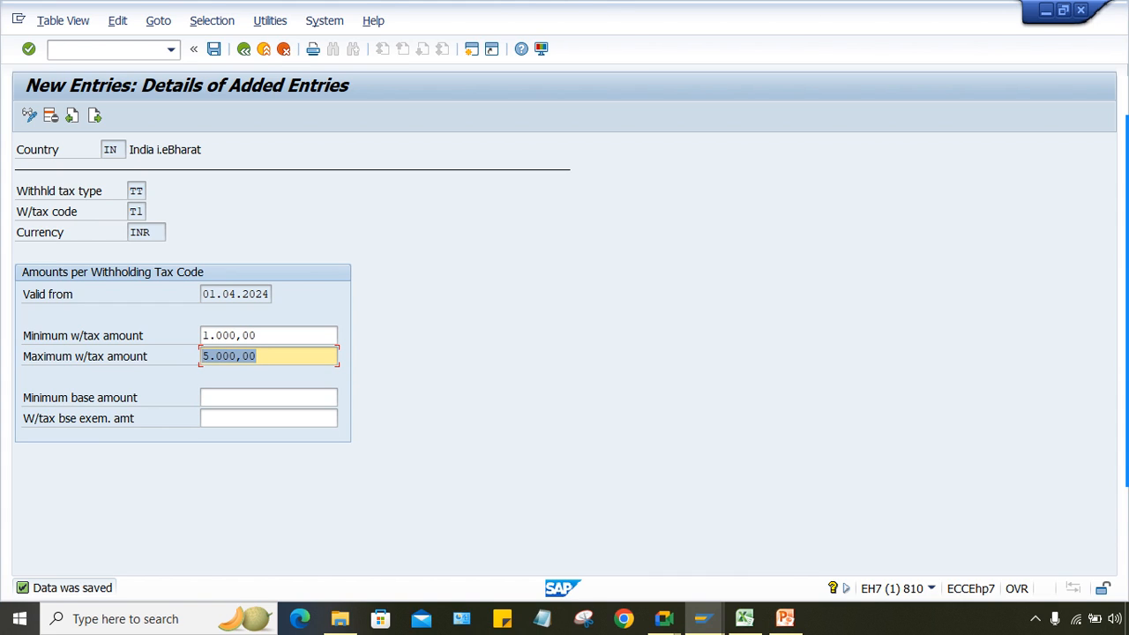
left_click(745, 618)
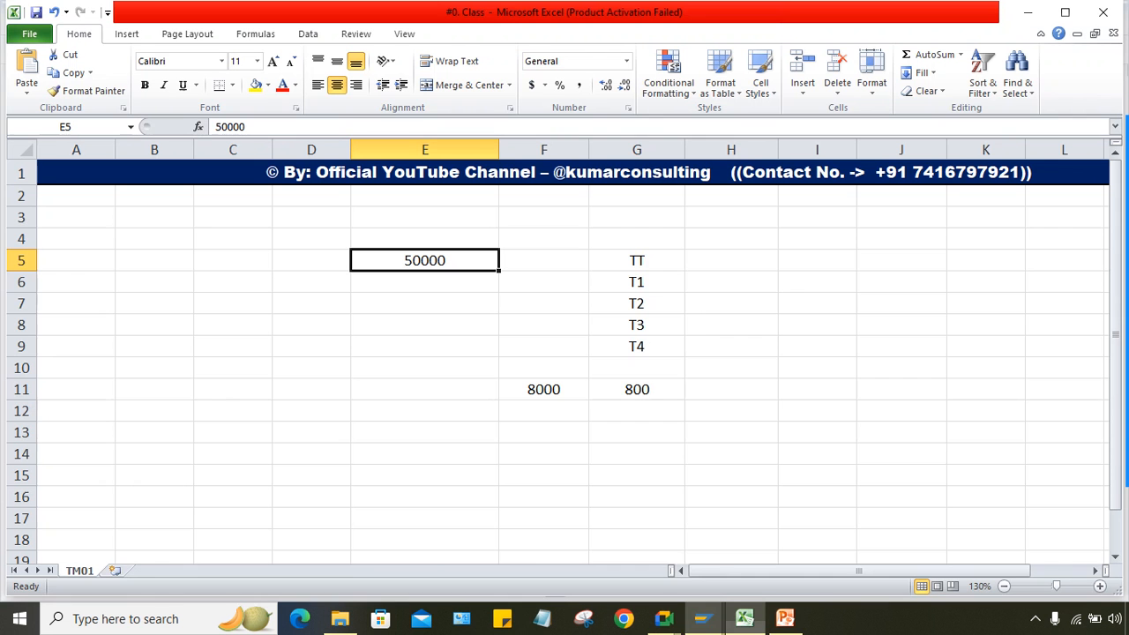
Step: Enter 1 as the TT rate in Excel cell H5
left_click(636, 367)
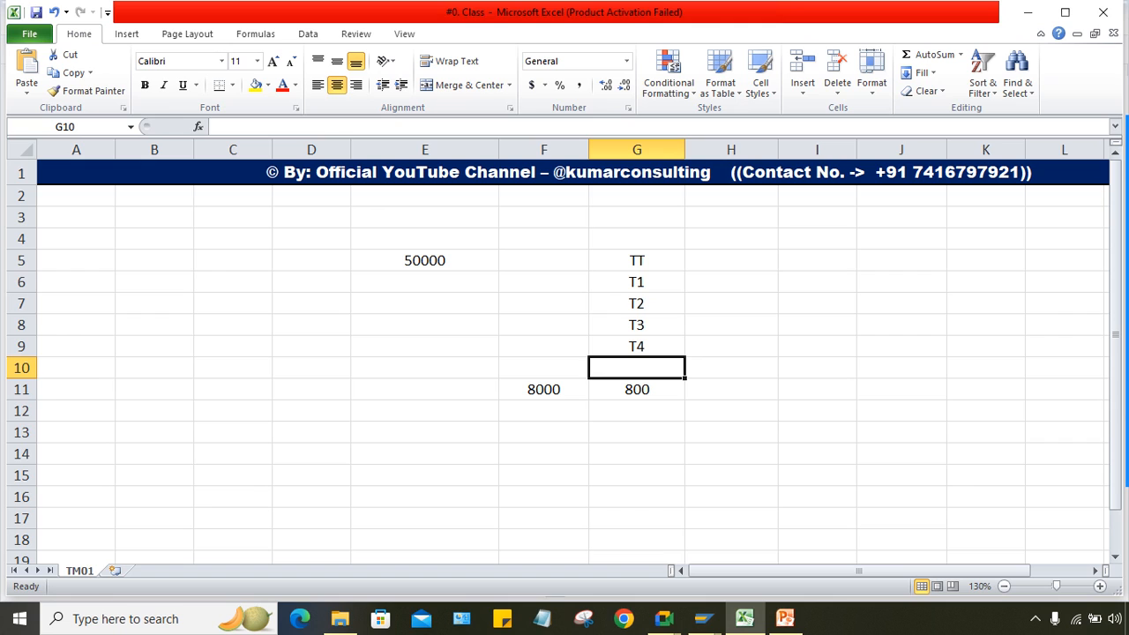
left_click(731, 261)
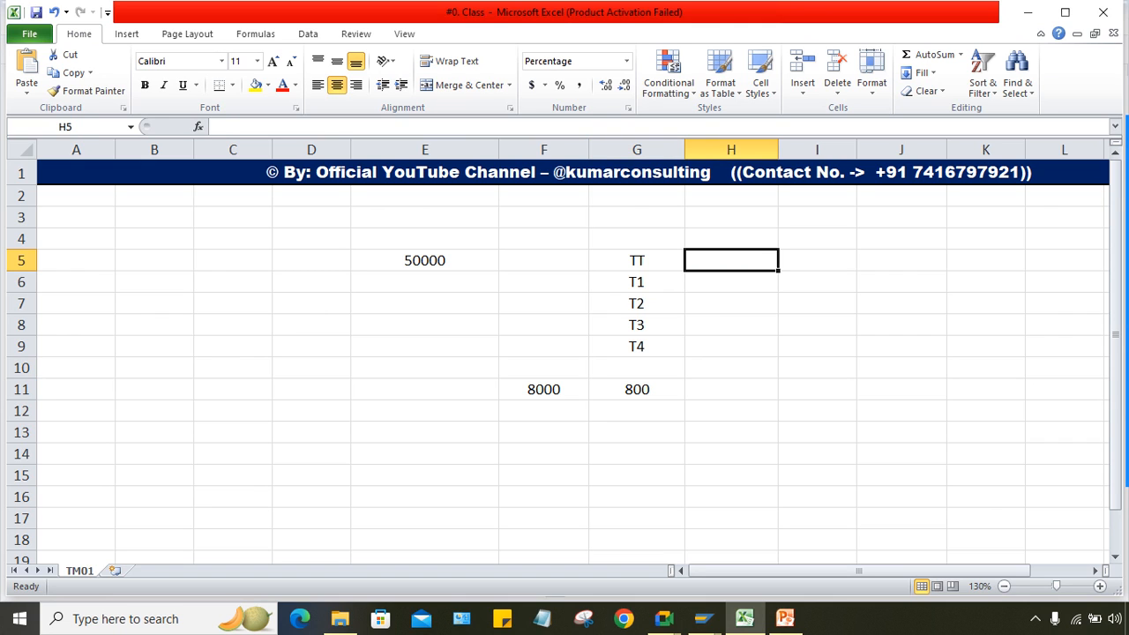
type("1")
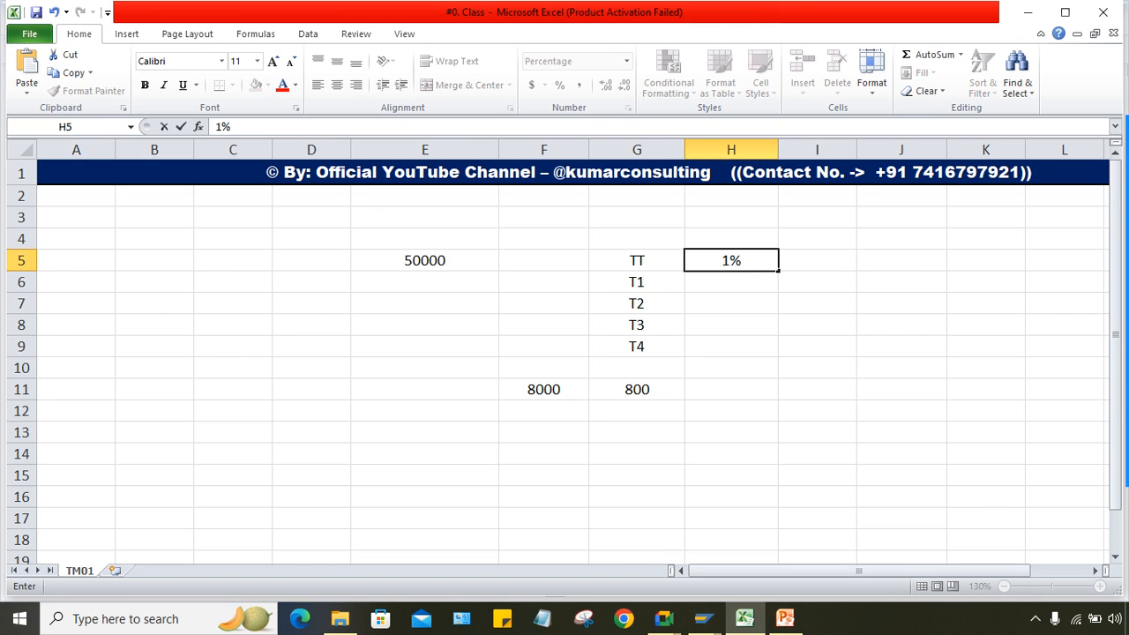
key("Return")
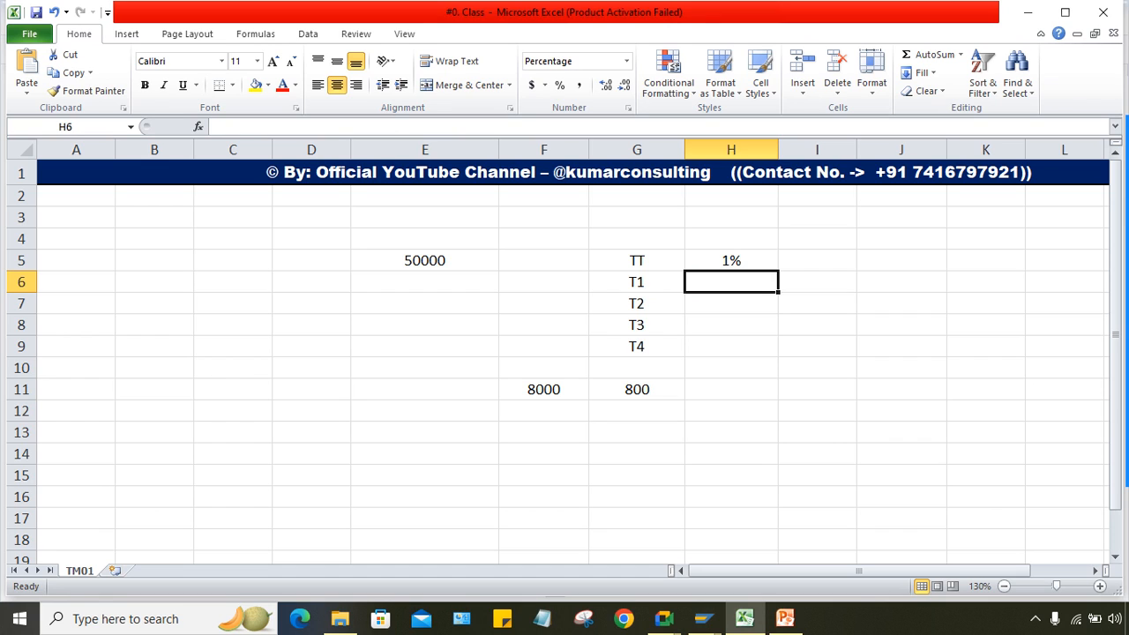
Step: Enter 500 in cell E7 as 1% of the 50000 base in E5
left_click(732, 260)
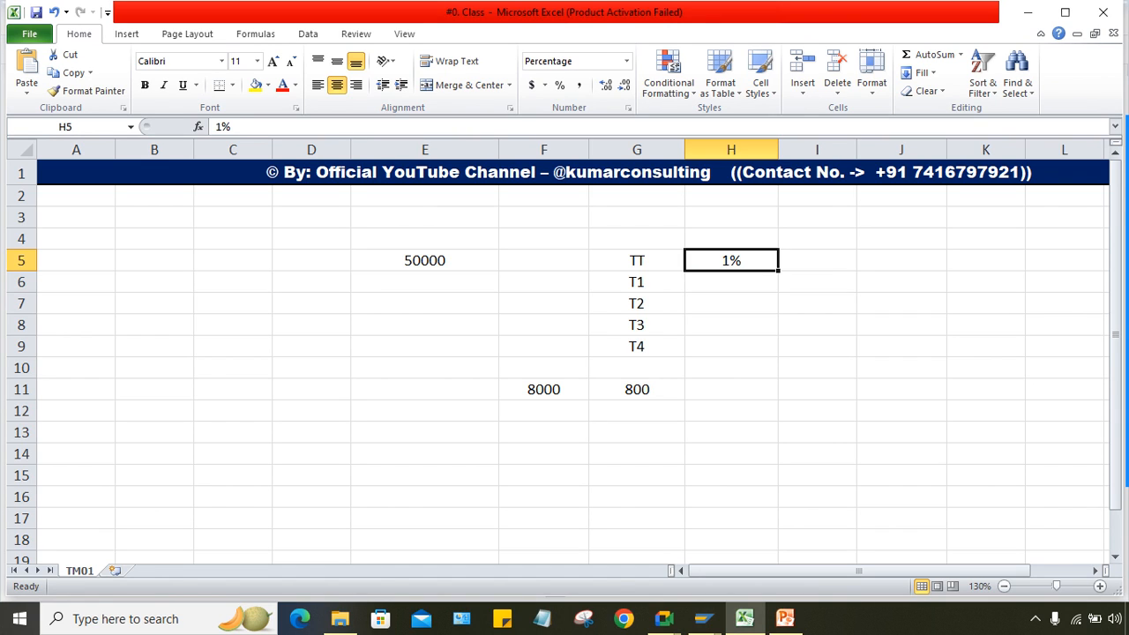
left_click(424, 260)
left_click(424, 303)
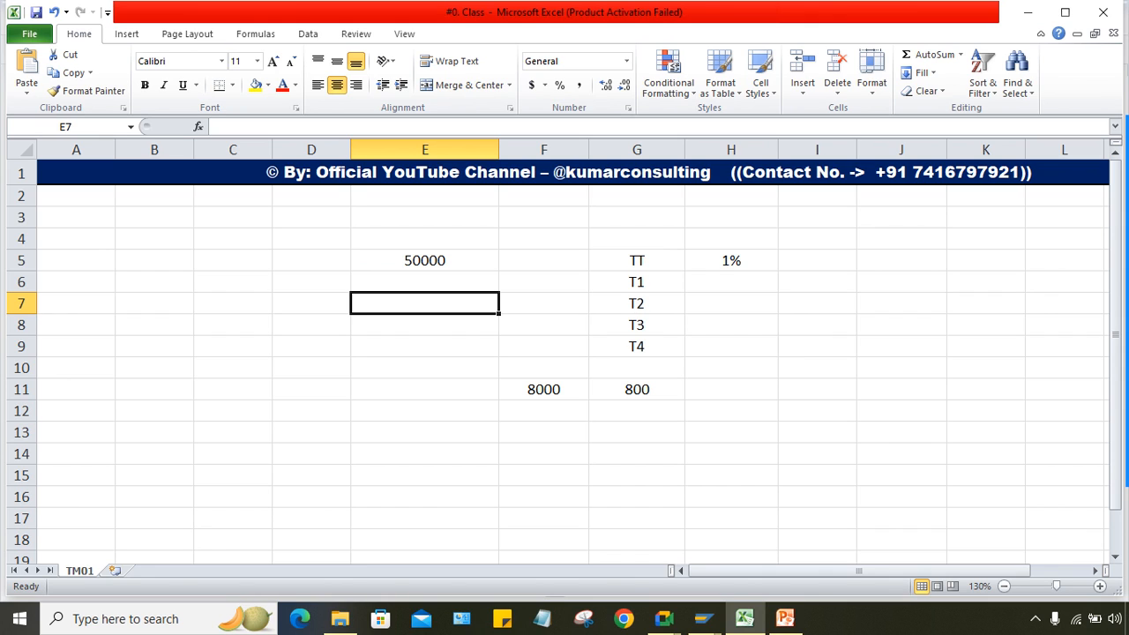
type("500")
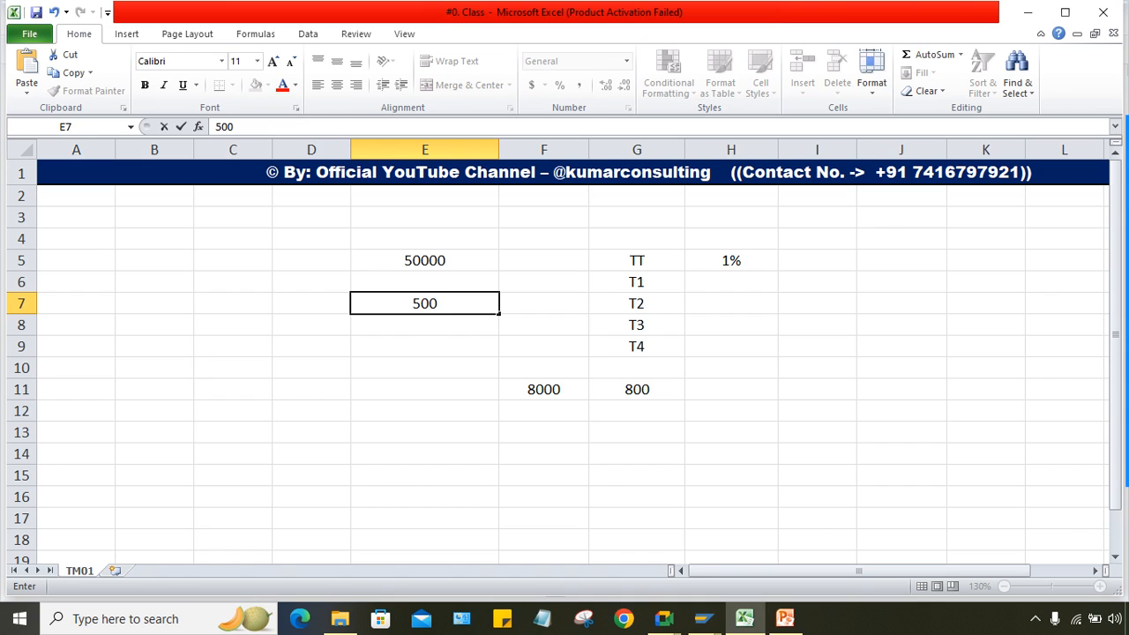
key("Return")
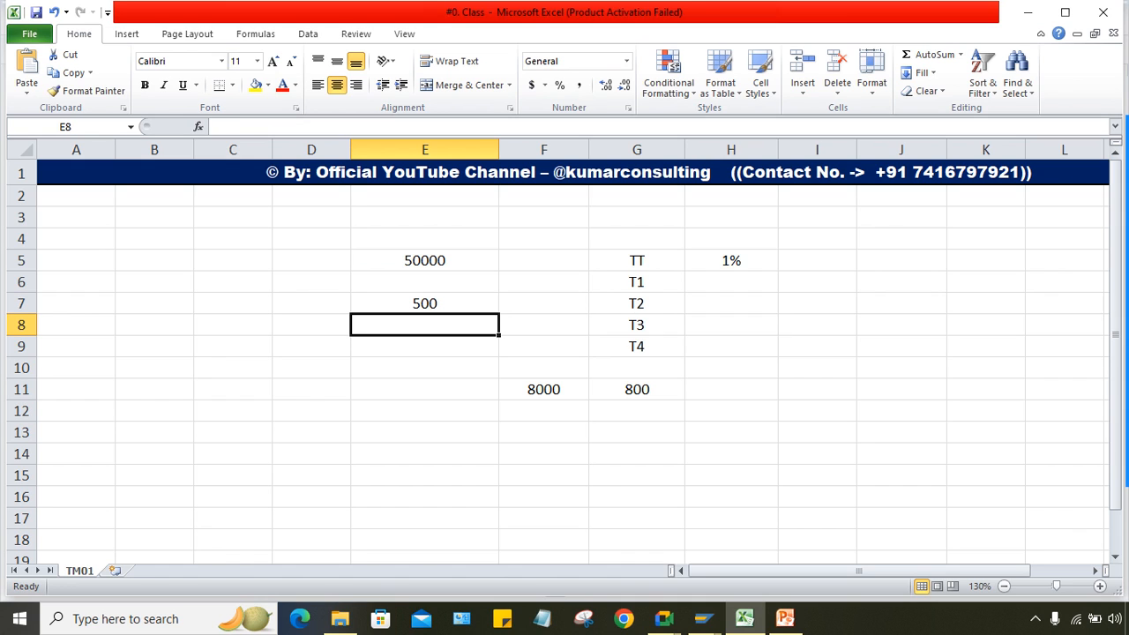
key("Up")
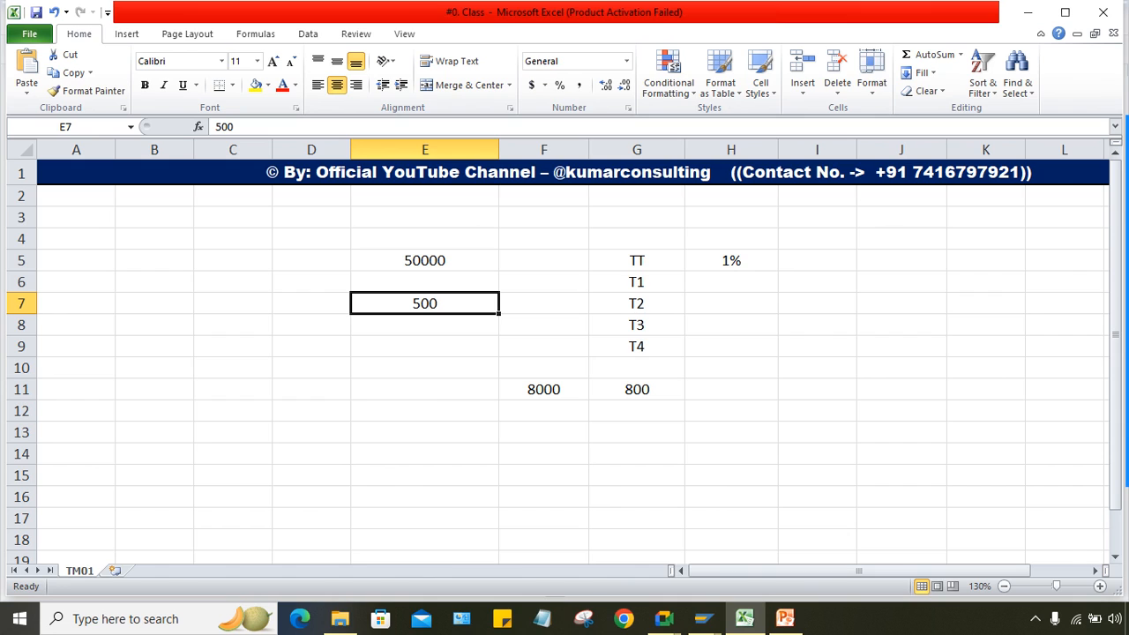
Step: Point out the TT rate and 500 result, then return to SAP's withholding tax limits window
left_click(731, 261)
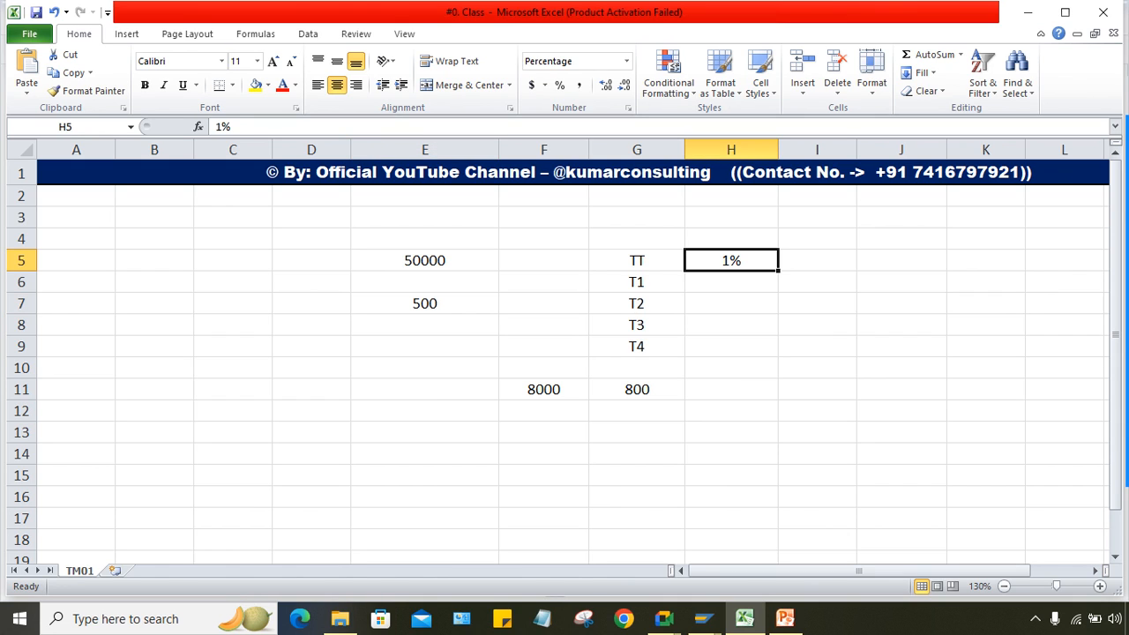
left_click(637, 260)
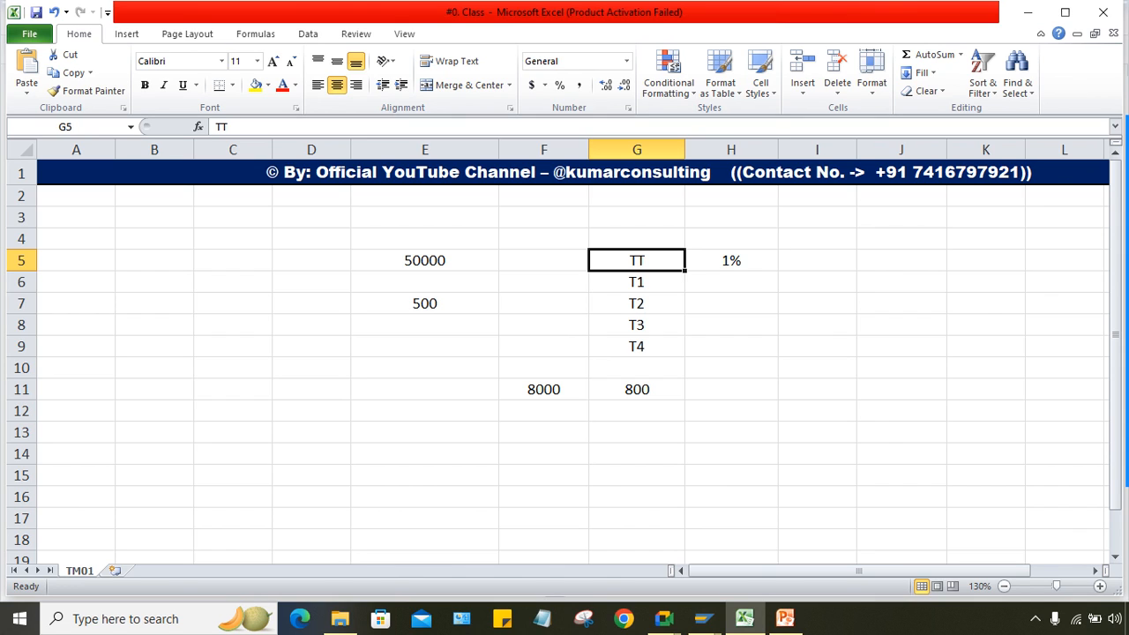
left_click(731, 260)
left_click(424, 303)
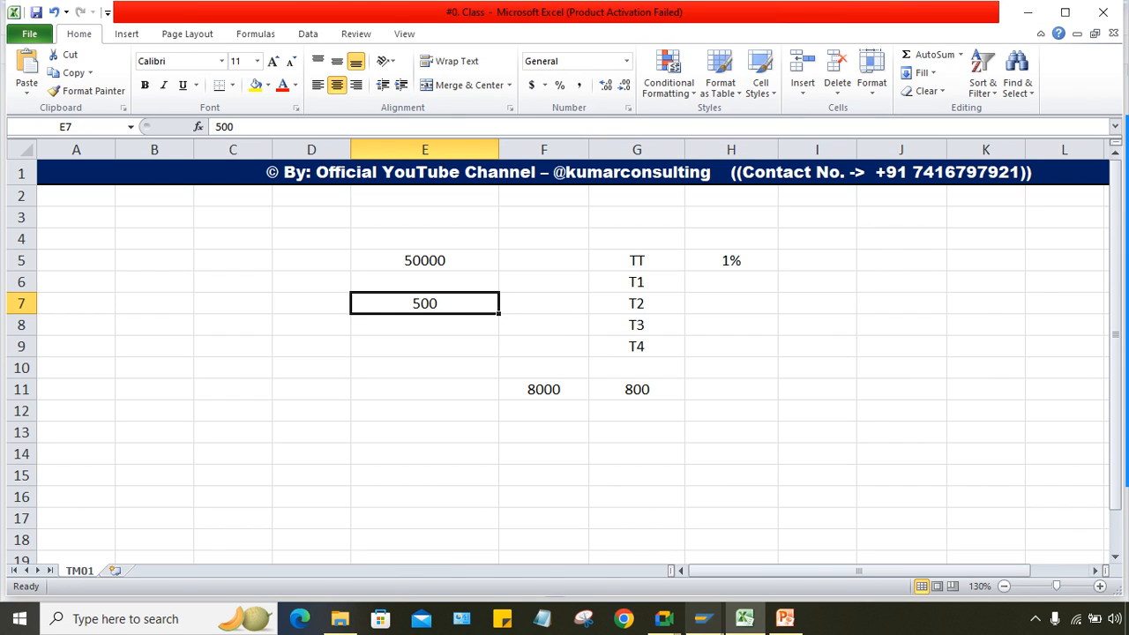
left_click(702, 618)
left_click(704, 542)
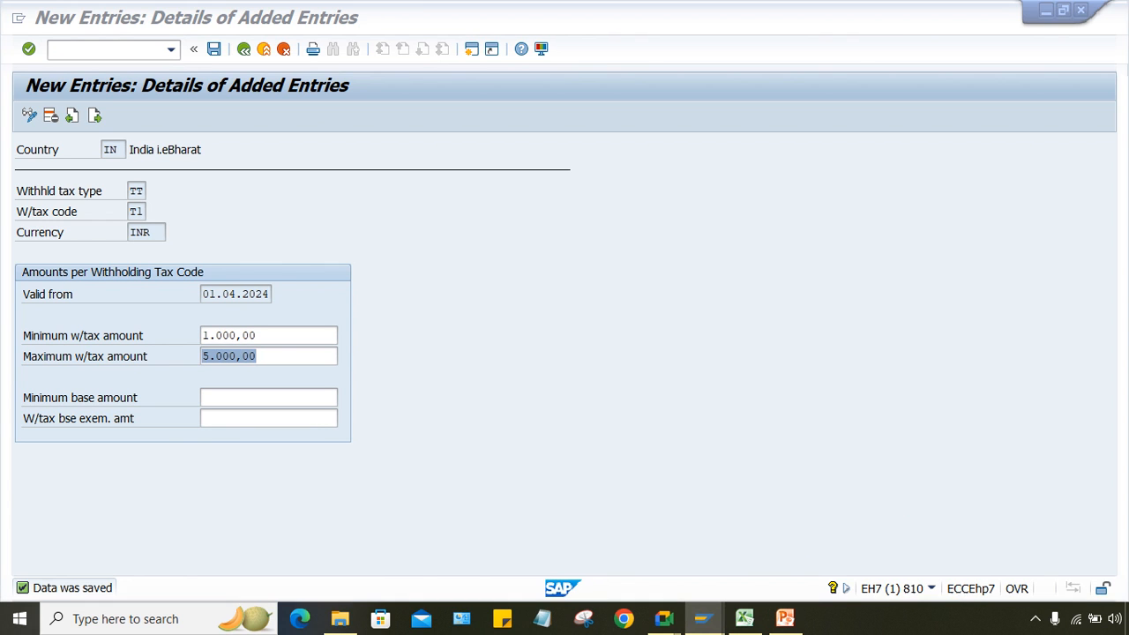
left_click(744, 618)
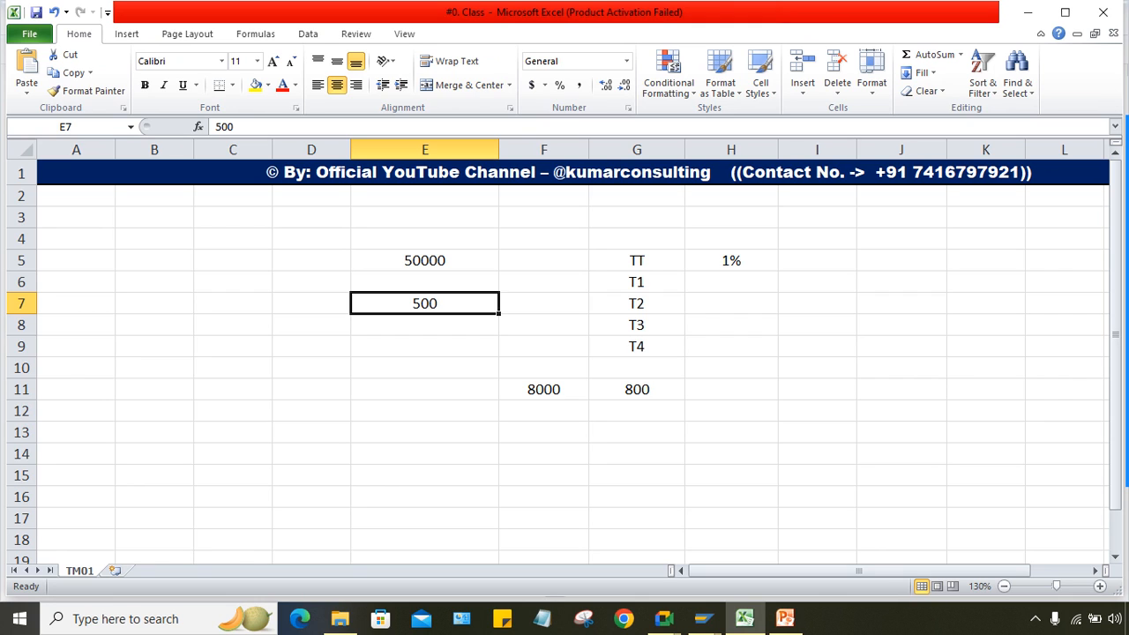
mouse_move(703, 617)
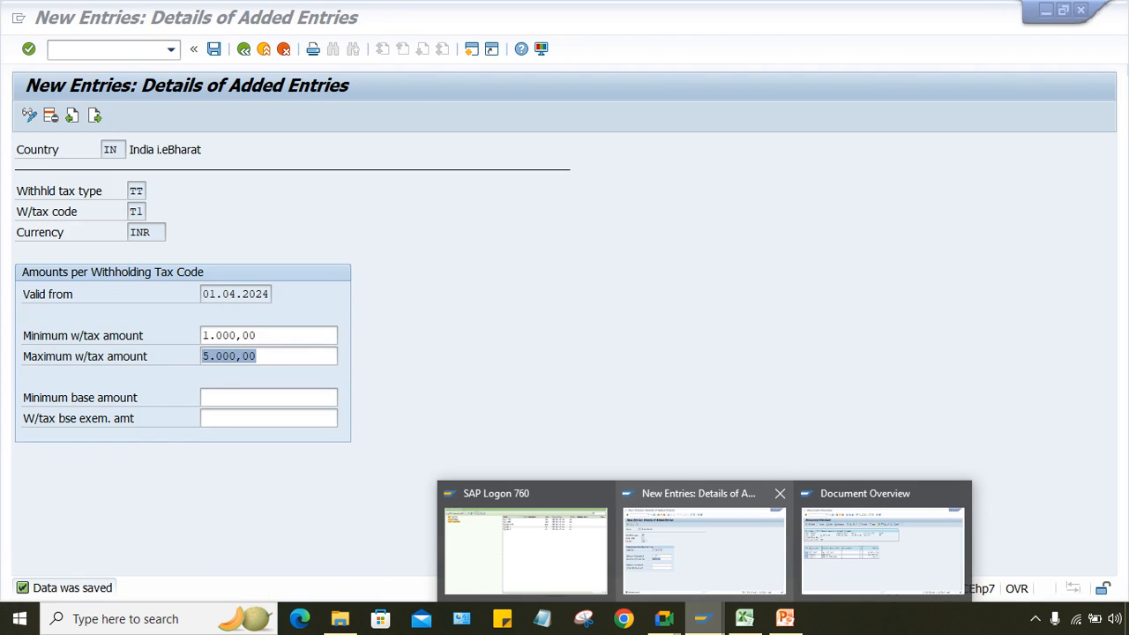
Step: Try 500 as T1's maximum withholding tax amount, rejected as below the 1.000,00 minimum
mouse_move(883, 547)
left_click(704, 547)
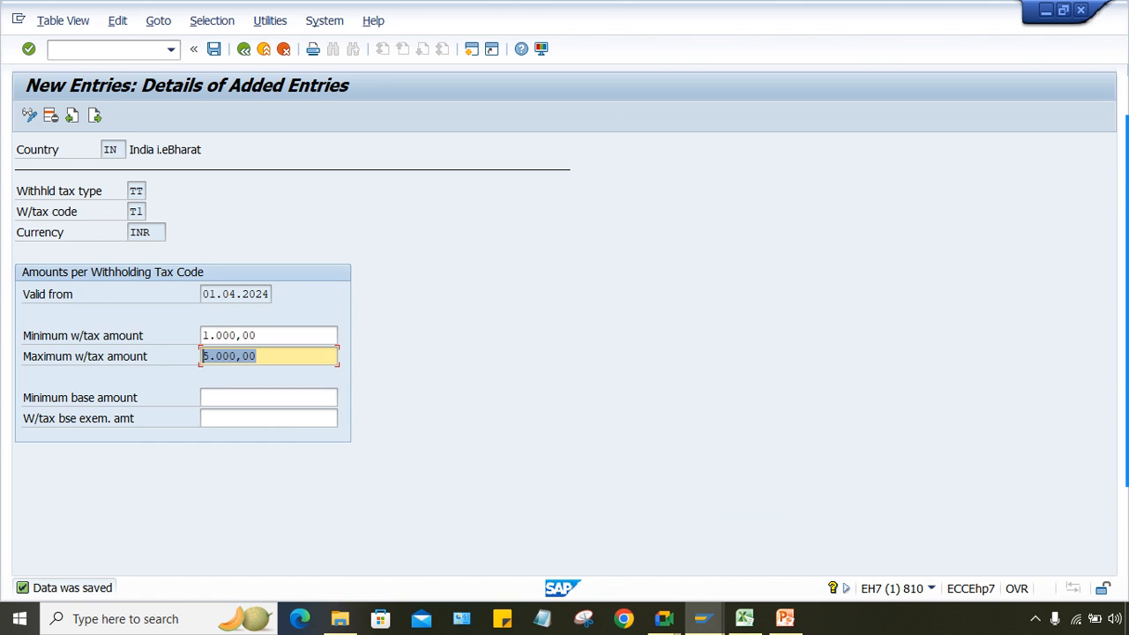
type("5")
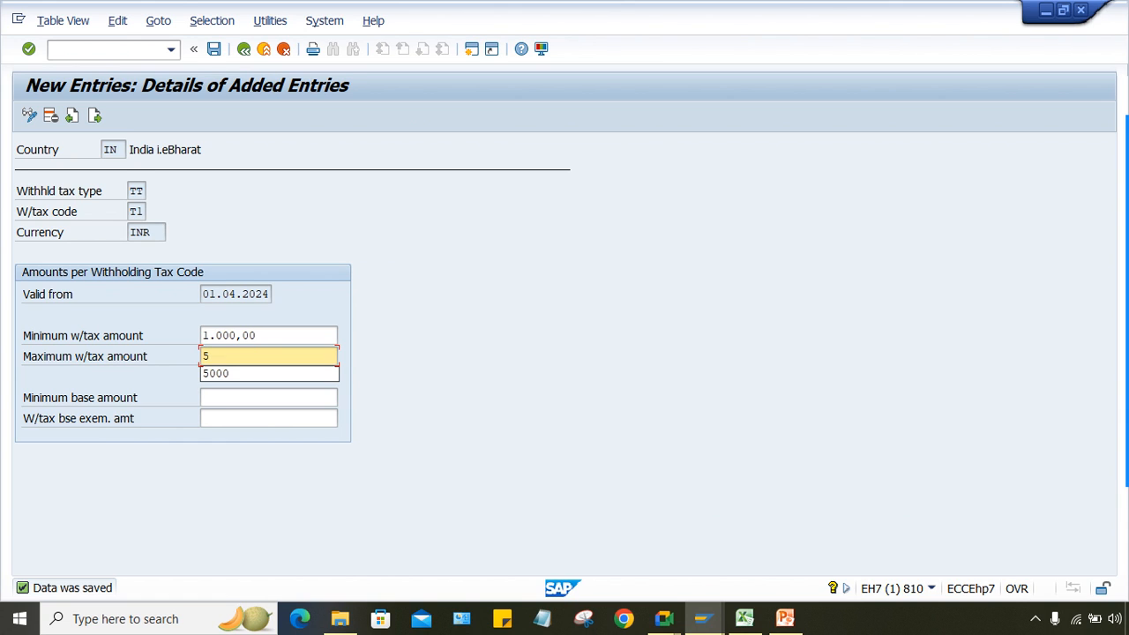
type("00")
key("Return")
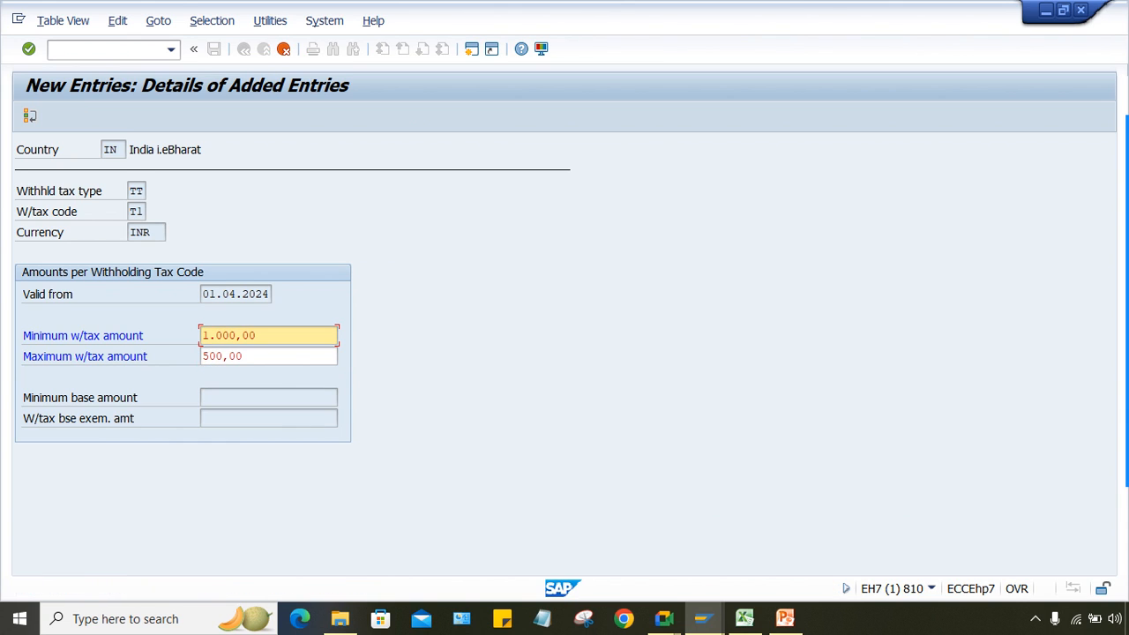
key("Return")
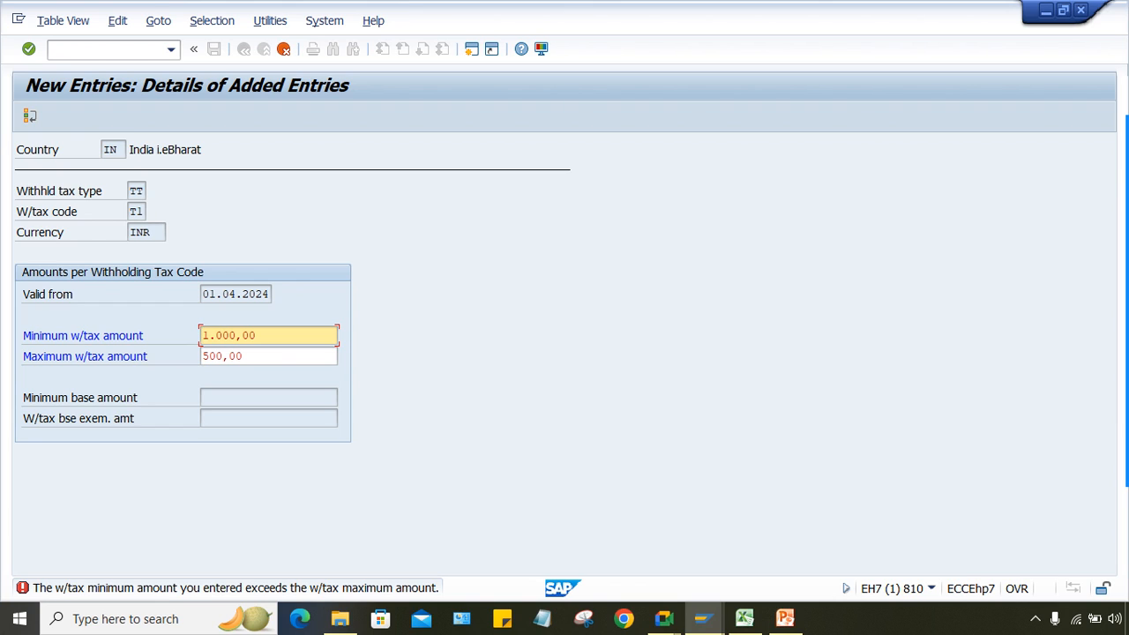
Step: Restore 5000 as the maximum withholding tax amount from the input history
key("Tab")
key("Delete")
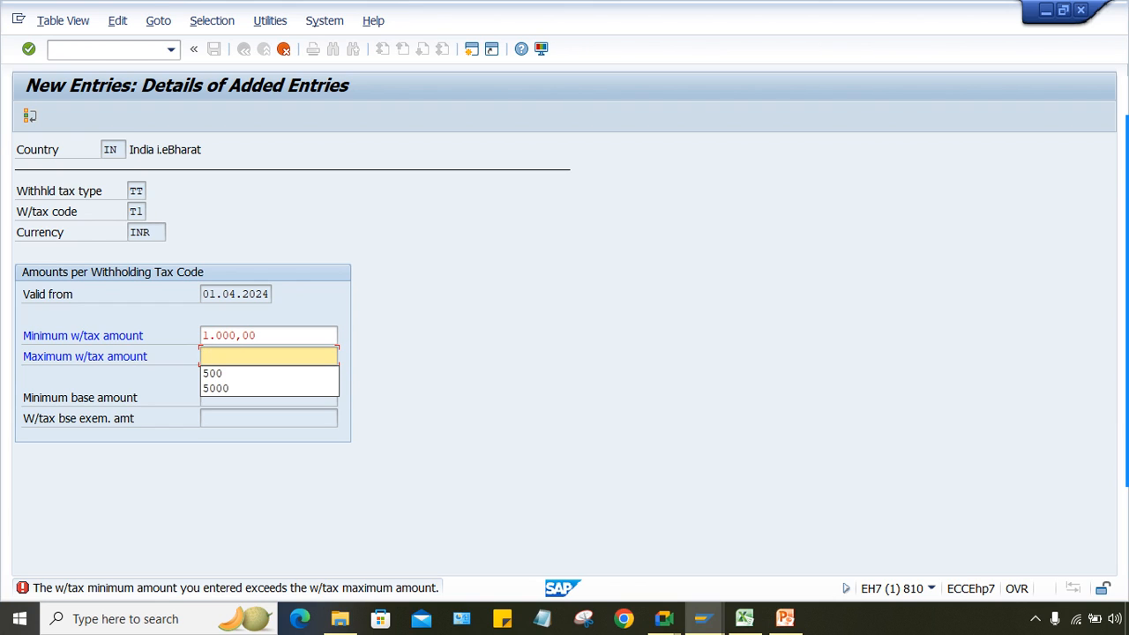
key("Down")
key("Down")
key("Return")
key("Return")
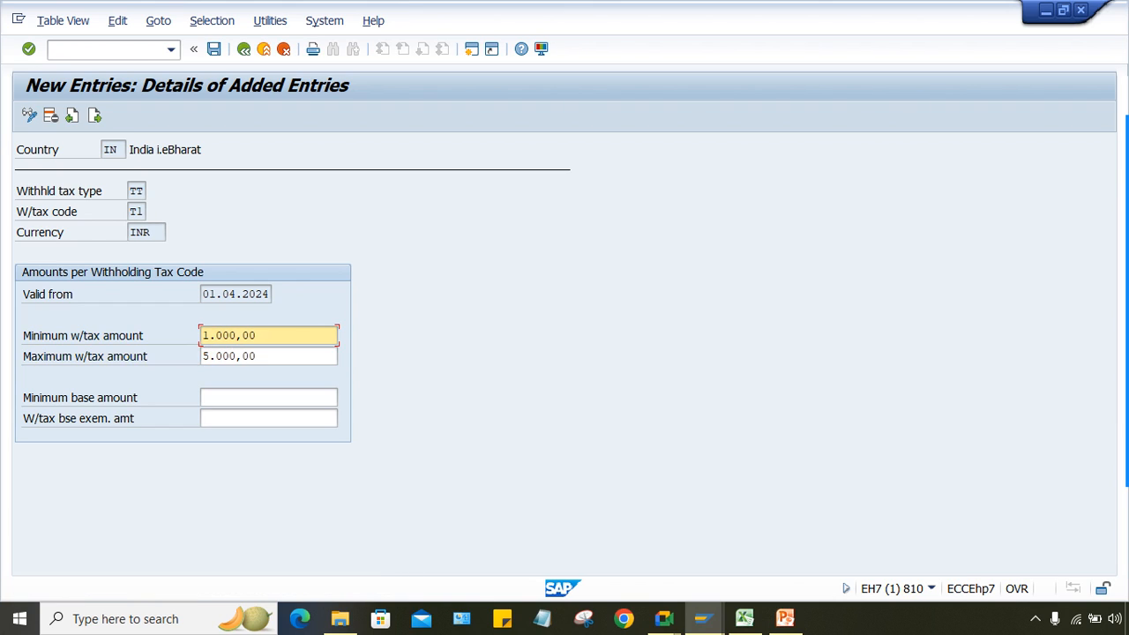
Step: Try replacing T1's minimum withholding tax amount with 500
key("shift+End")
type("500")
key("Return")
key("End")
key("shift+Home")
key("BackSpace")
key("Escape")
type("500")
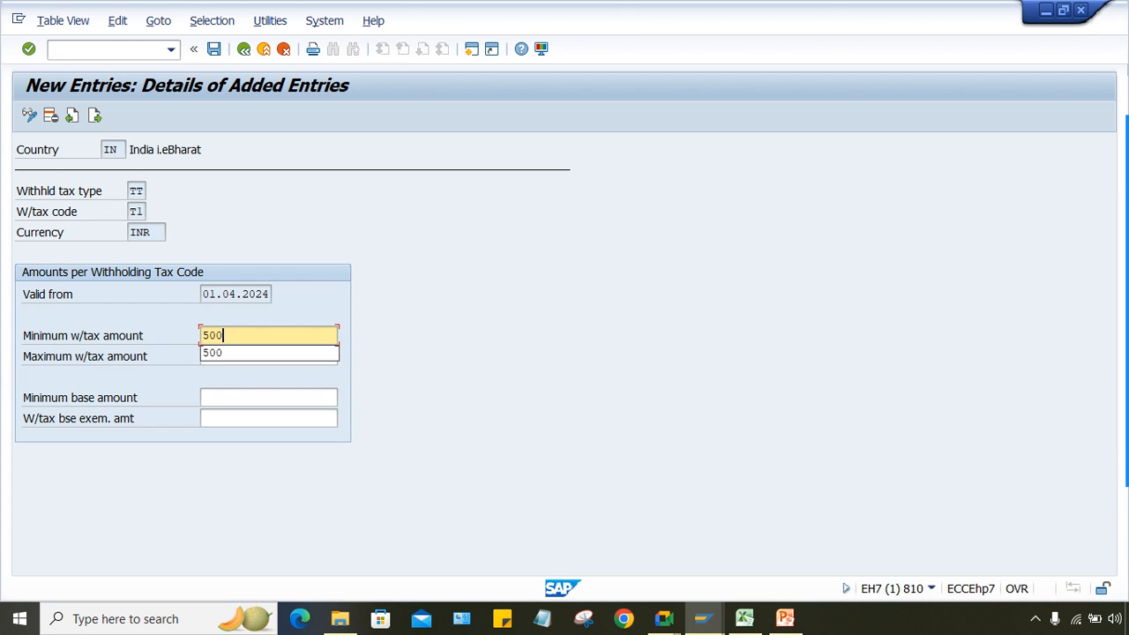
key("Escape")
key("Return")
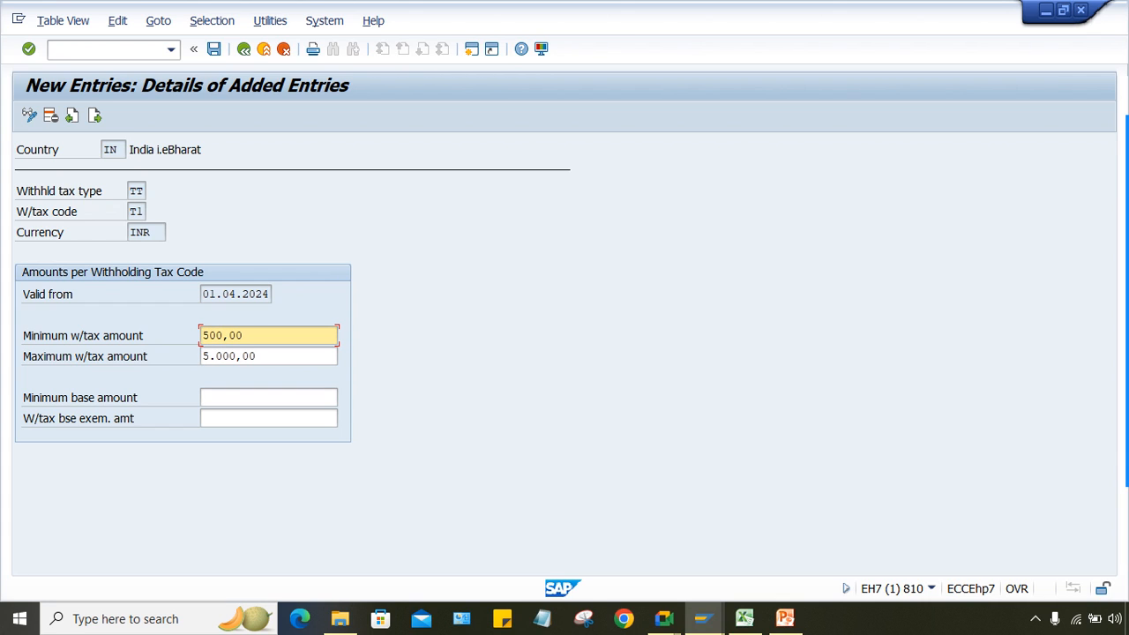
Step: Enter 50.000 as the minimum base amount
left_click(265, 398)
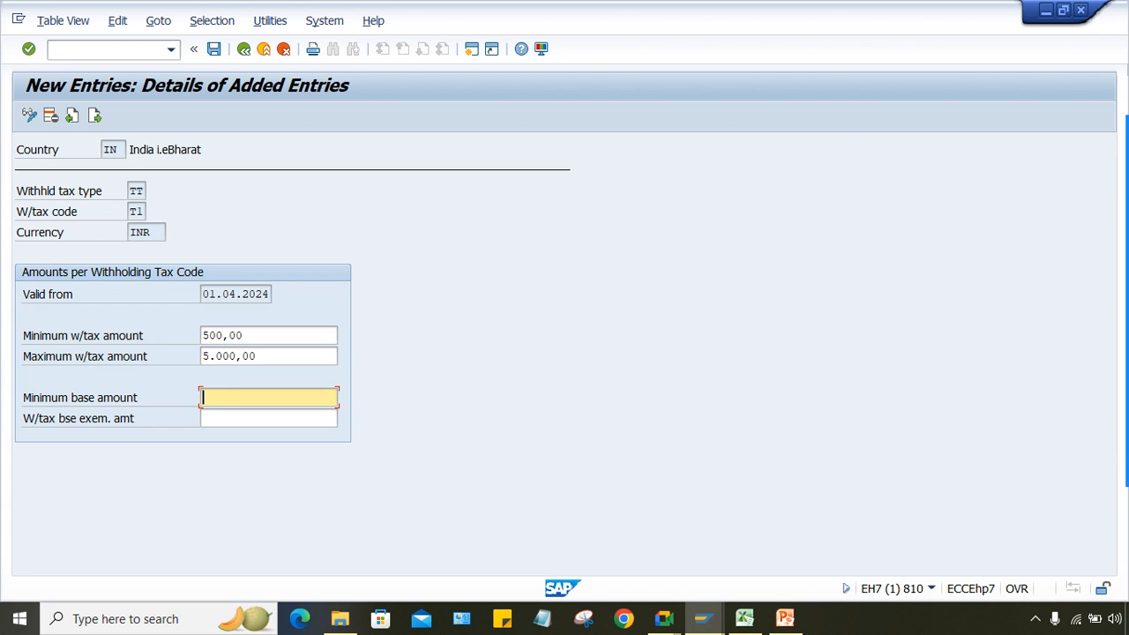
type("50")
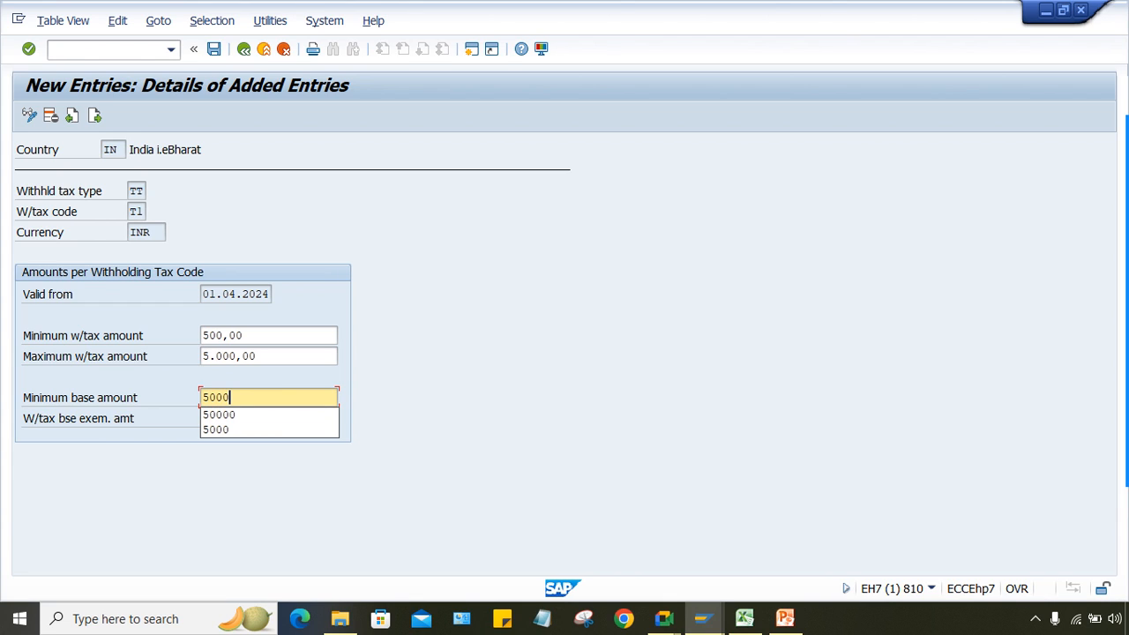
type(".000")
key("Return")
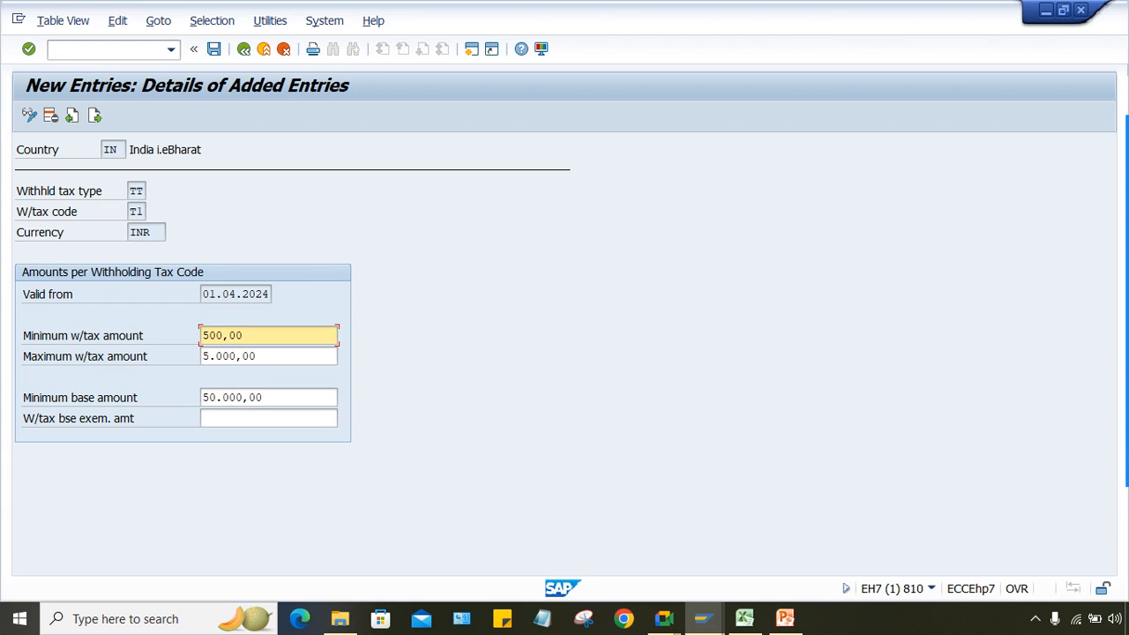
key("End")
key("shift+Home")
left_click_drag(275, 398, 202, 398)
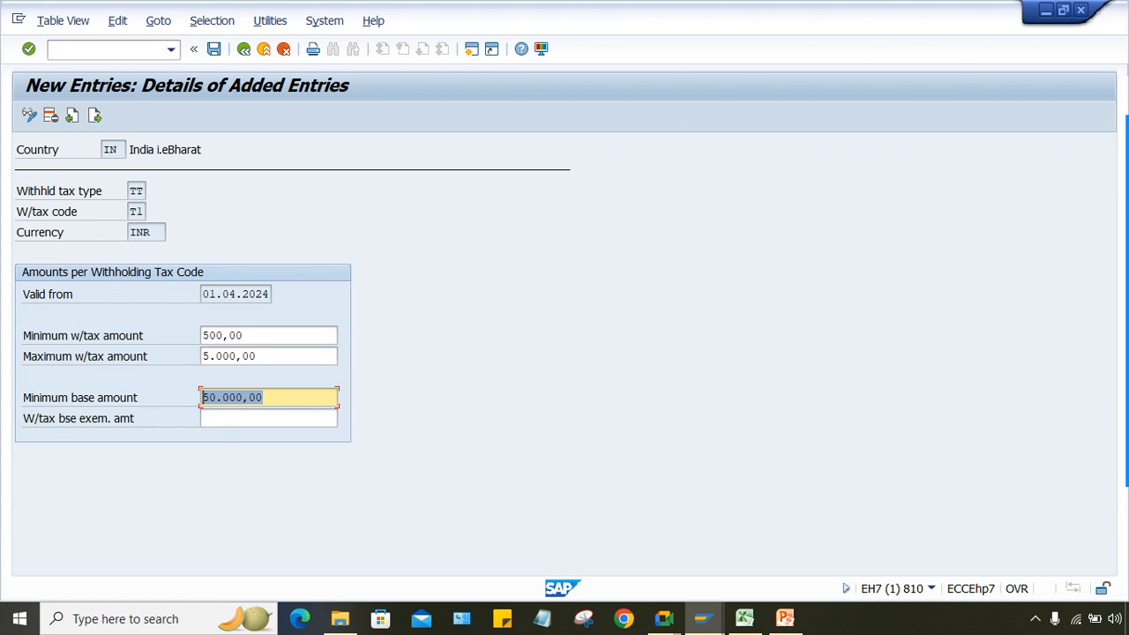
Step: Retype 5000 as the minimum withholding amount and 50000 as the minimum base
key("Return")
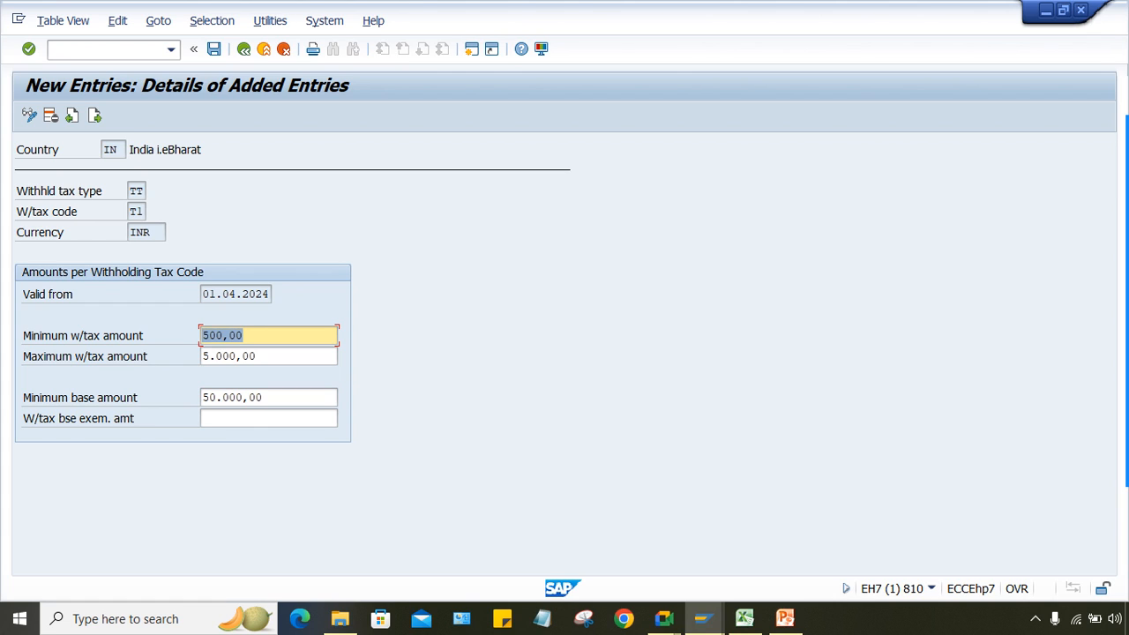
type("5000")
key("Tab")
key("Tab")
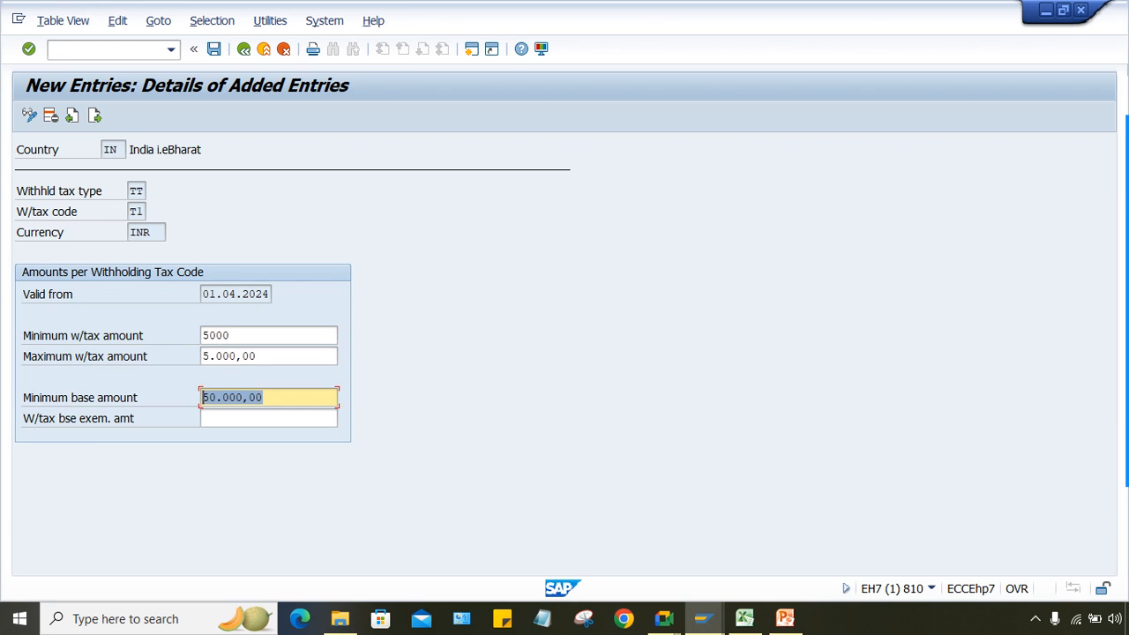
key("BackSpace")
type("50000")
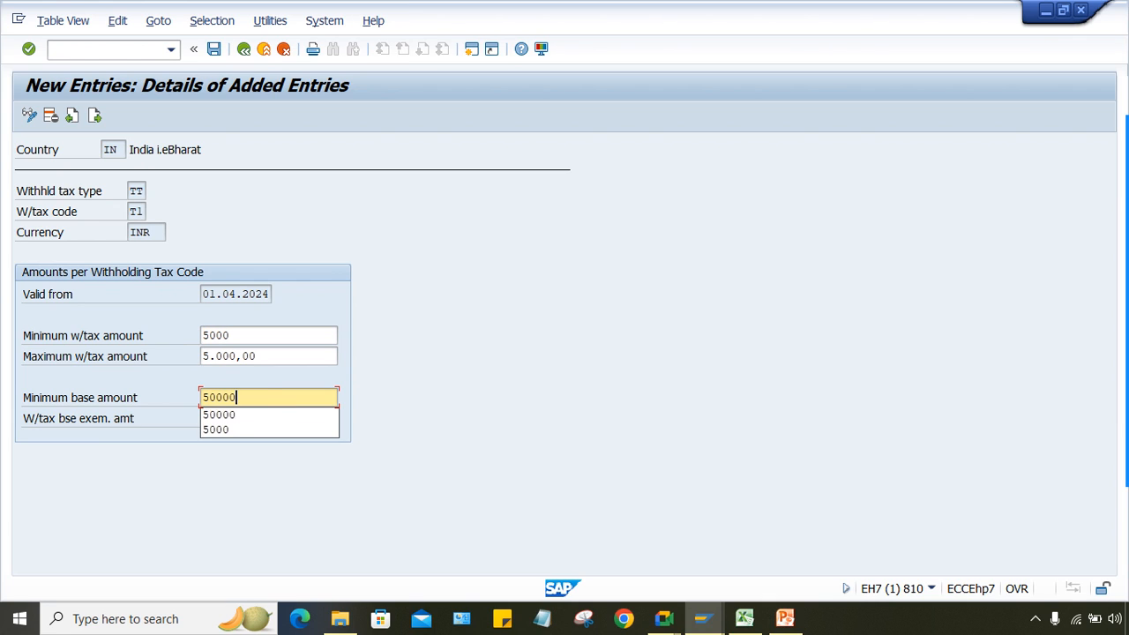
key("Escape")
Step: Clear the minimum withholding amount, keeping the 500.000,00 minimum base and 5.000,00 maximum
key("Return")
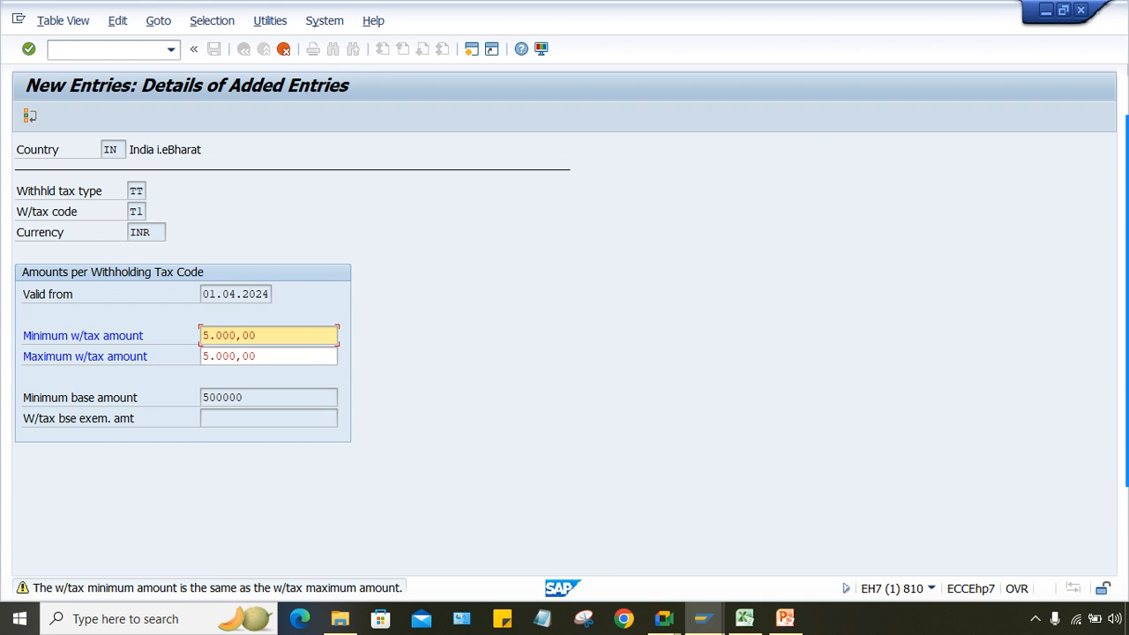
key("shift+End")
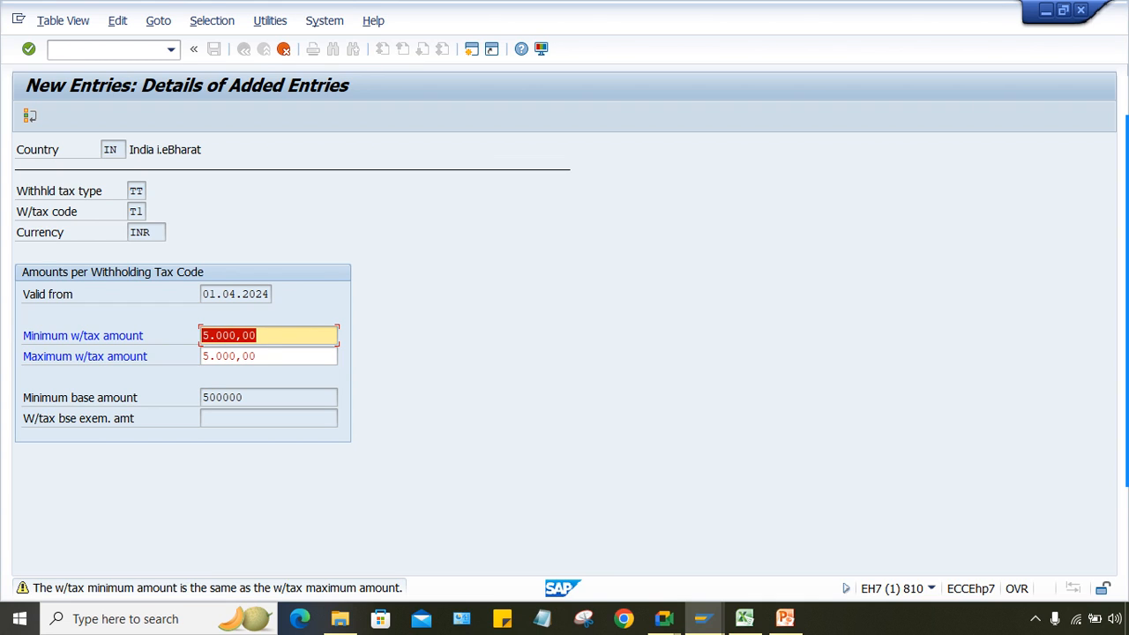
key("Delete")
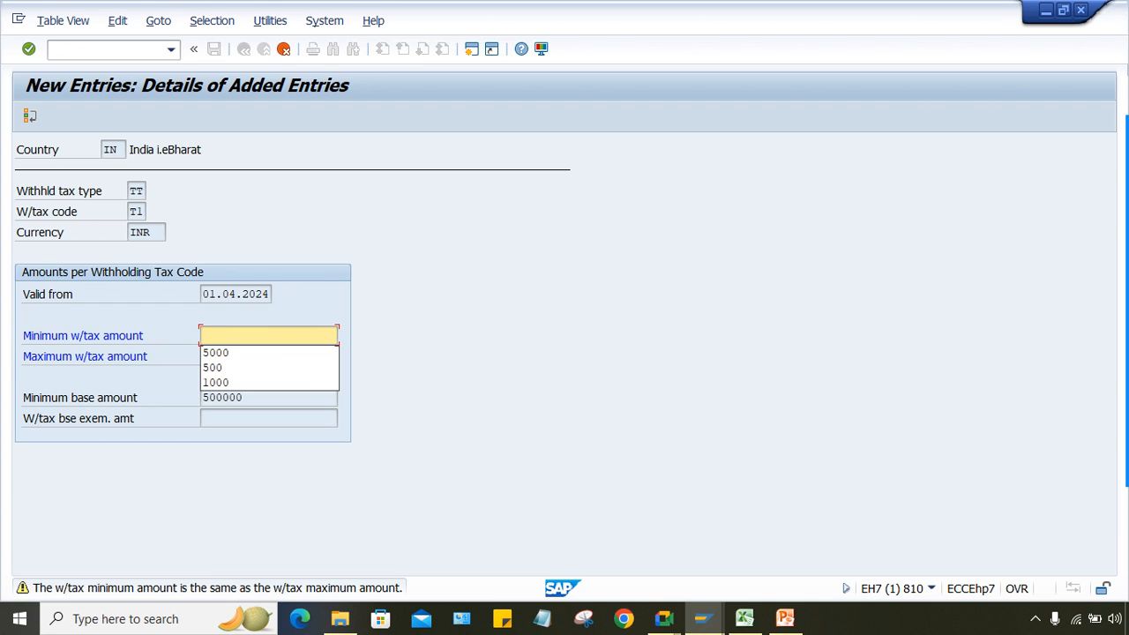
key("Return")
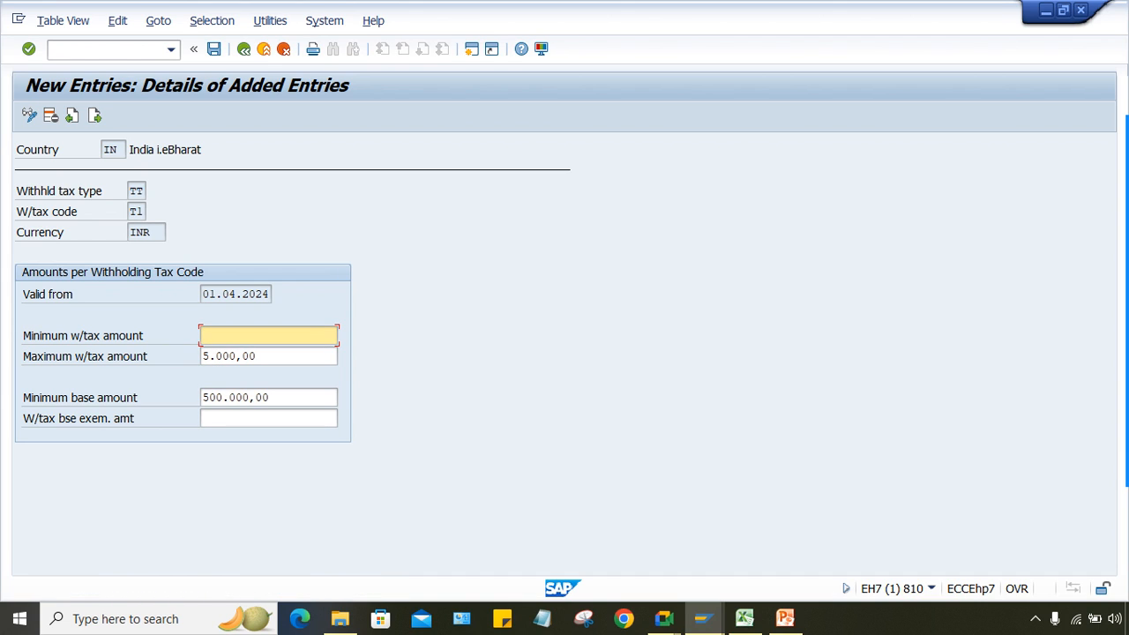
left_click_drag(270, 398, 202, 398)
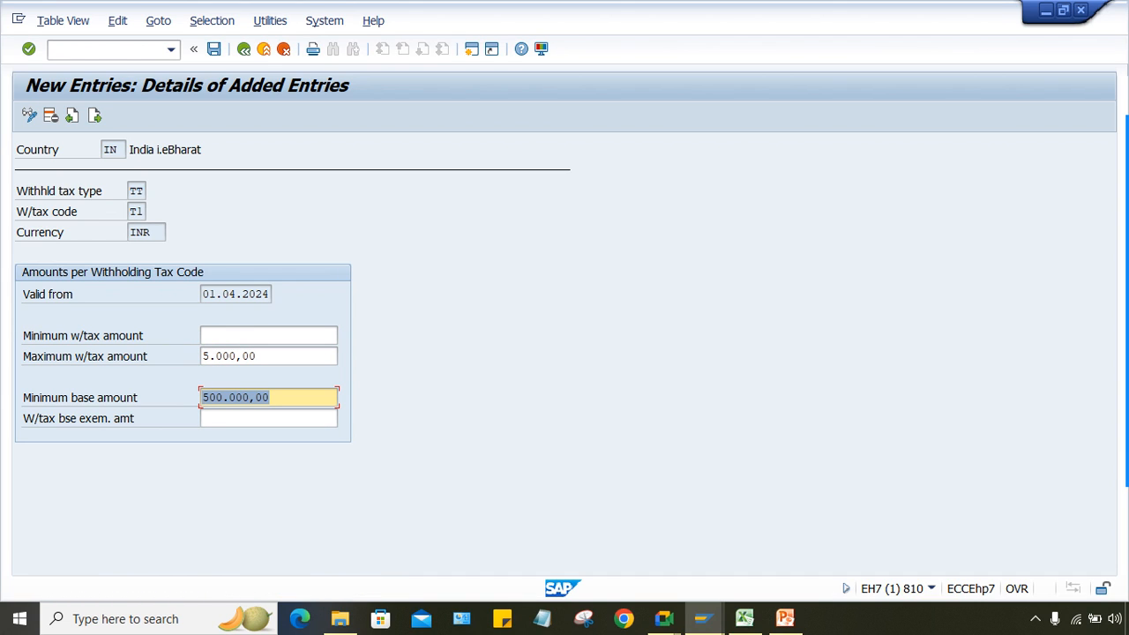
left_click(268, 336)
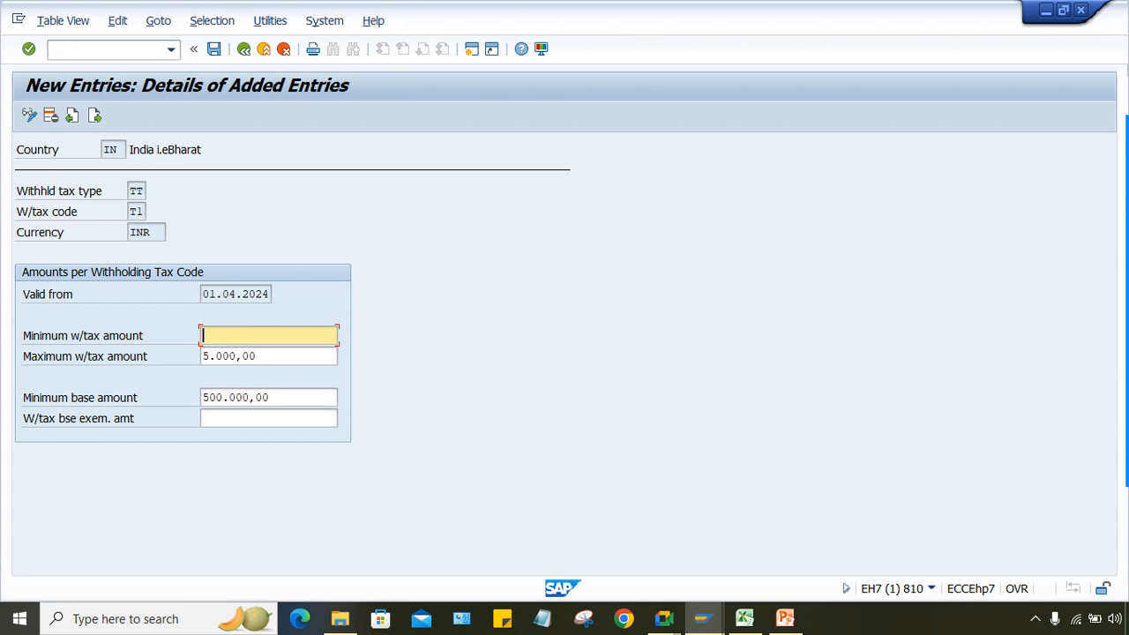
left_click_drag(274, 398, 202, 398)
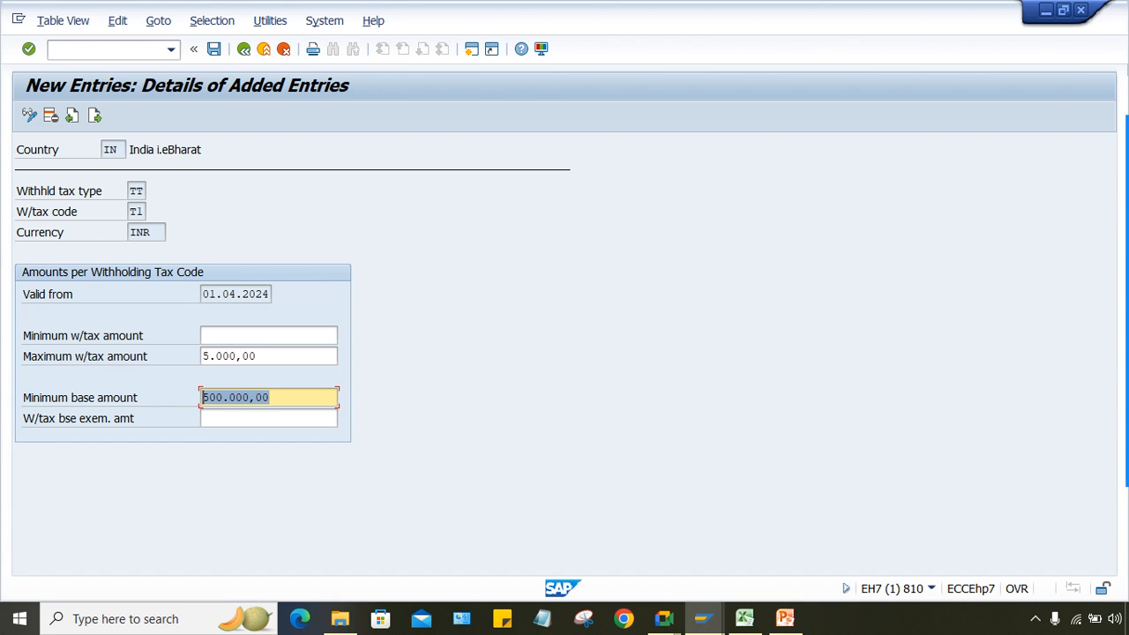
left_click_drag(275, 356, 202, 356)
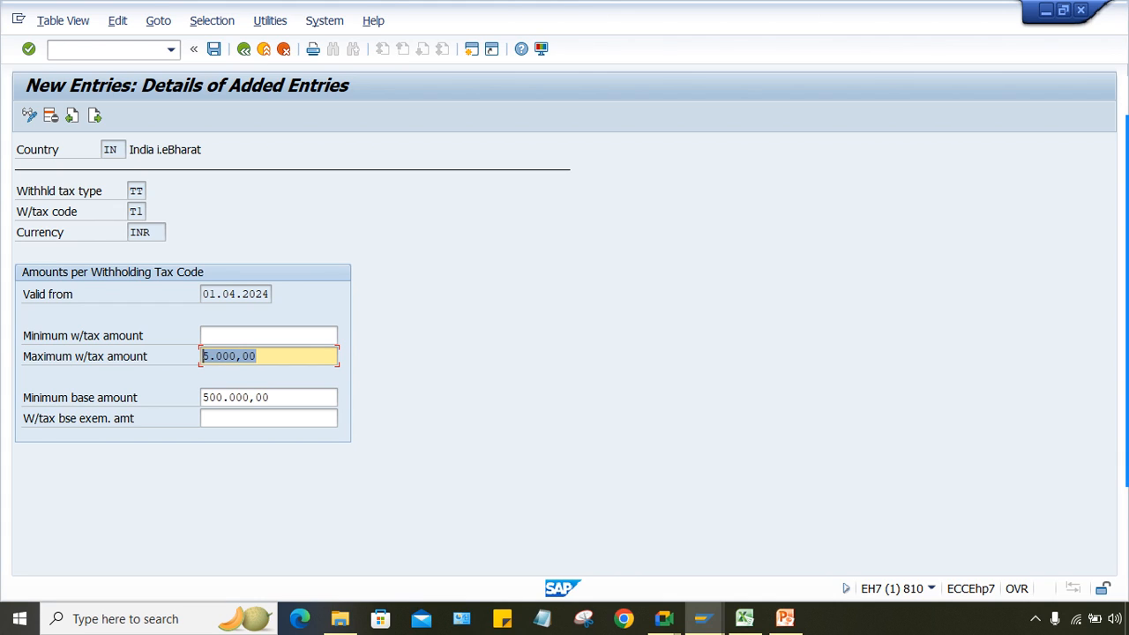
left_click(204, 335)
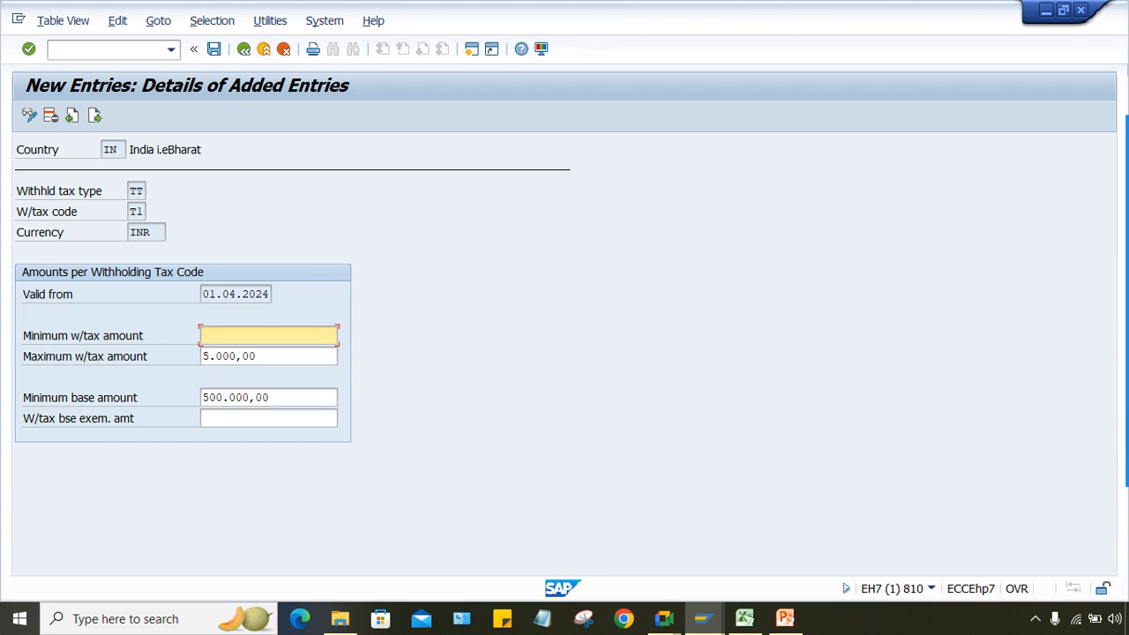
key("Tab")
key("Tab")
left_click(205, 335)
left_click_drag(275, 398, 203, 398)
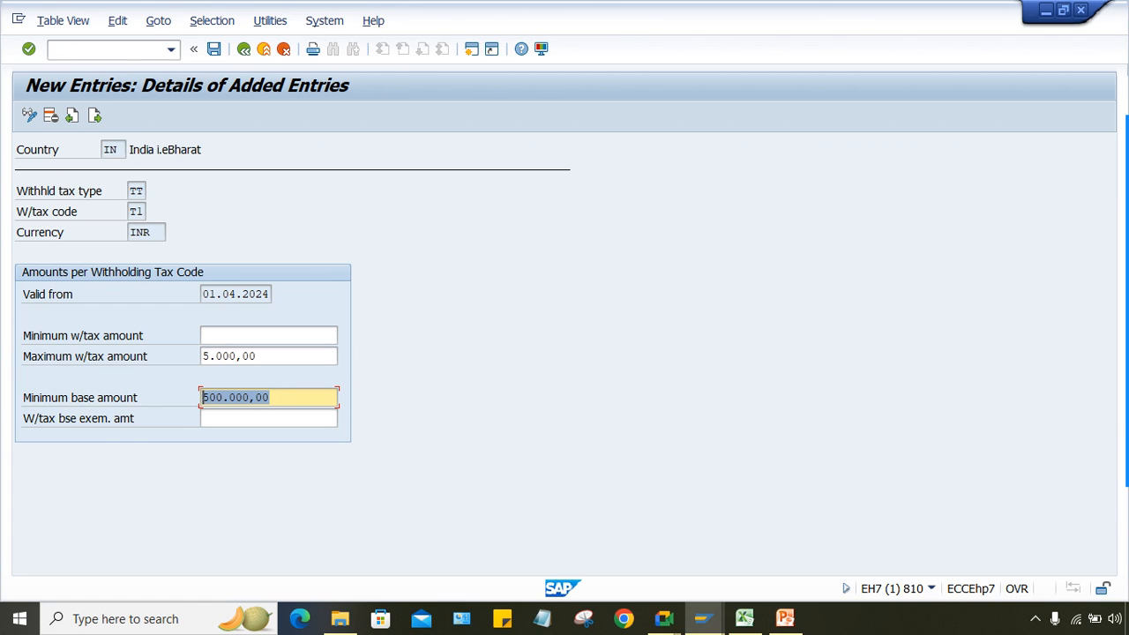
key("shift+Tab")
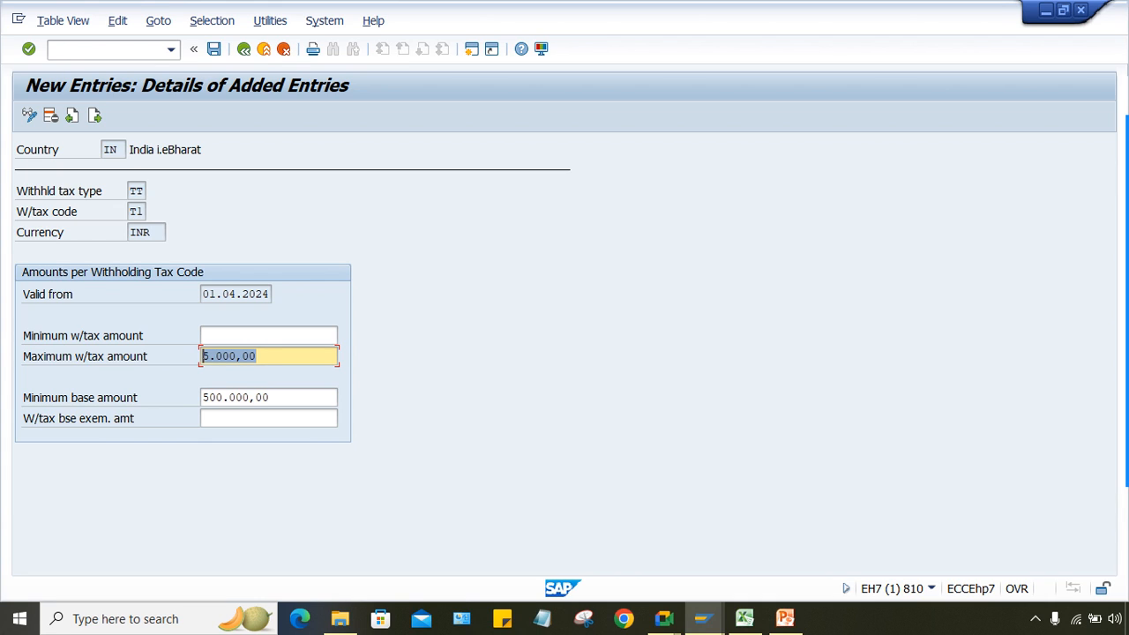
key("End")
key("shift+Home")
left_click_drag(259, 357, 202, 356)
left_click(86, 419)
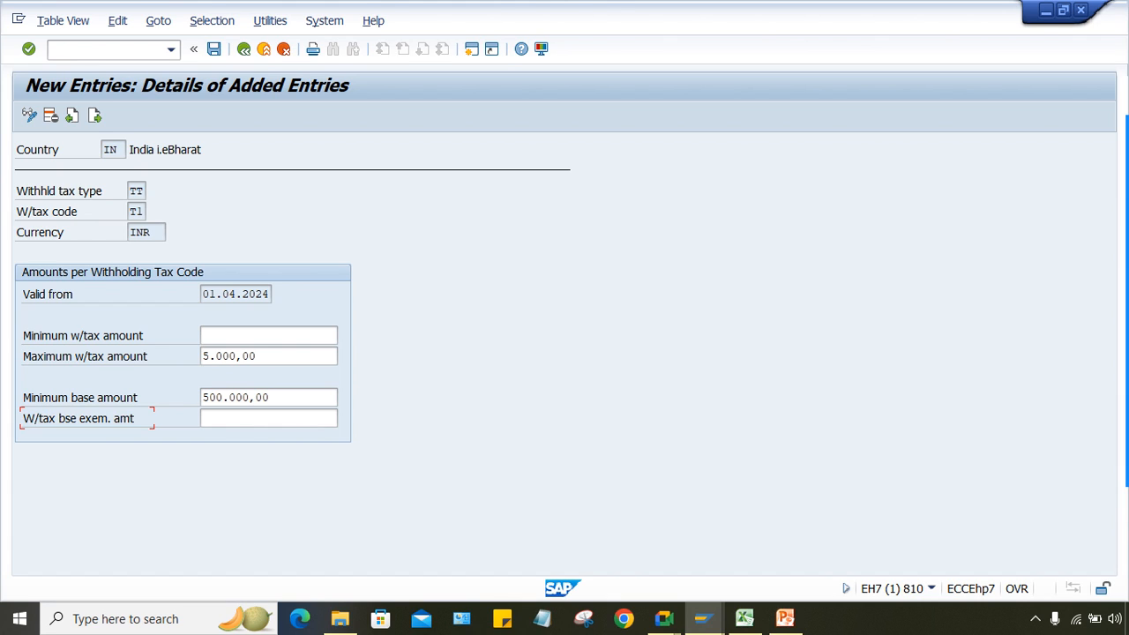
left_click(238, 419)
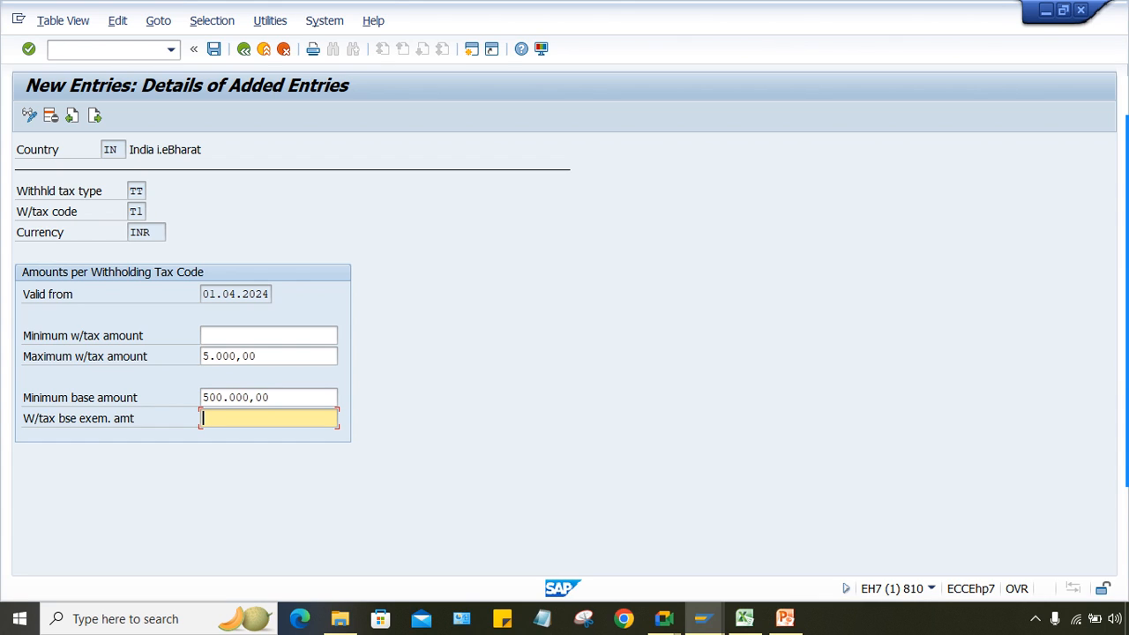
Step: Delete T1's 500.000,00 minimum base amount
left_click(80, 398)
left_click_drag(273, 398, 202, 398)
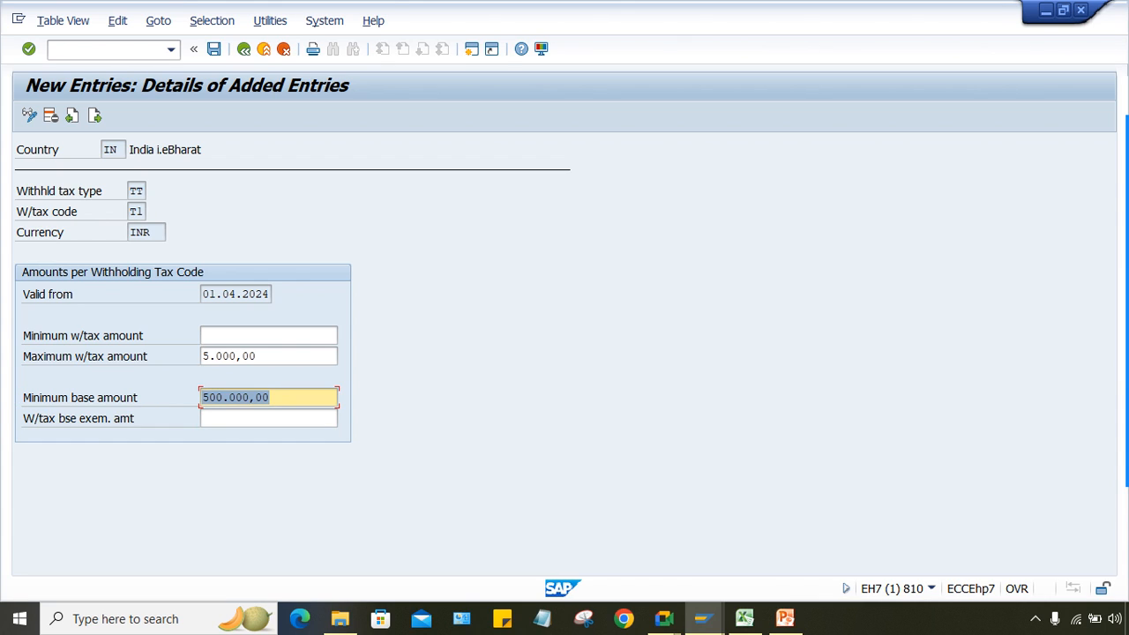
key("Delete")
key("Return")
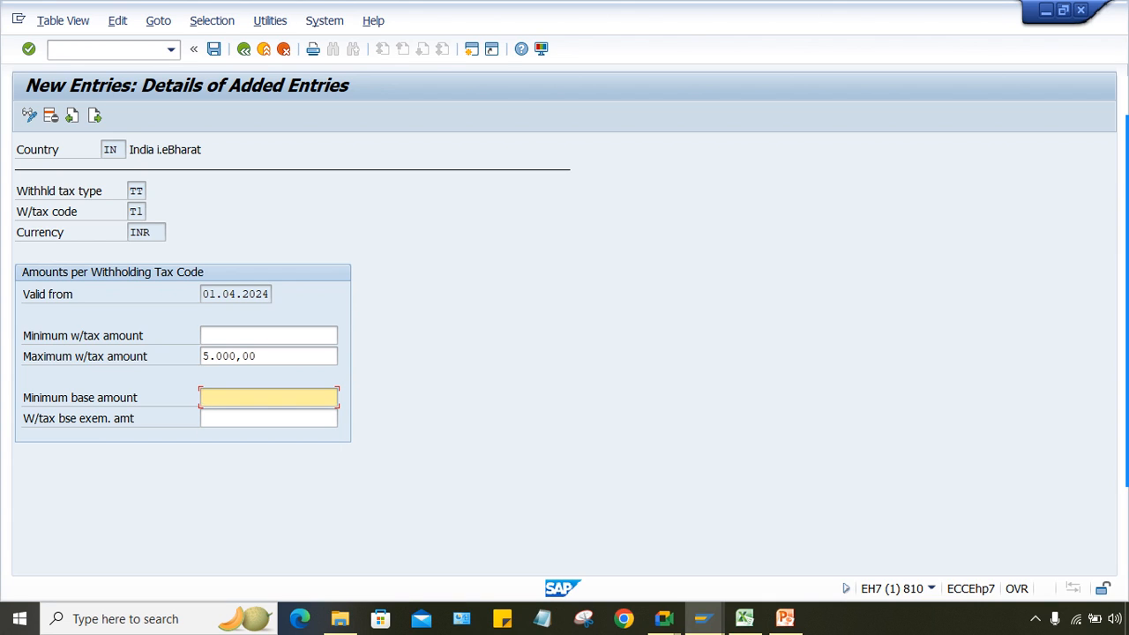
Step: Set a 1000 minimum withholding tax amount, keeping the 5.000,00 maximum
type("1000")
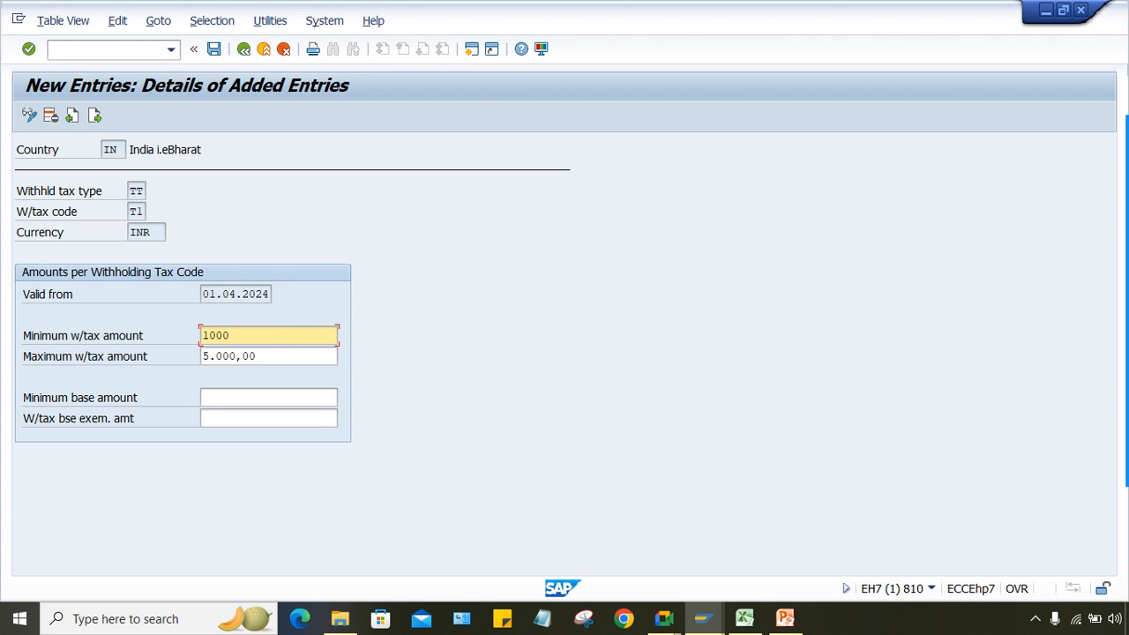
left_click(256, 356)
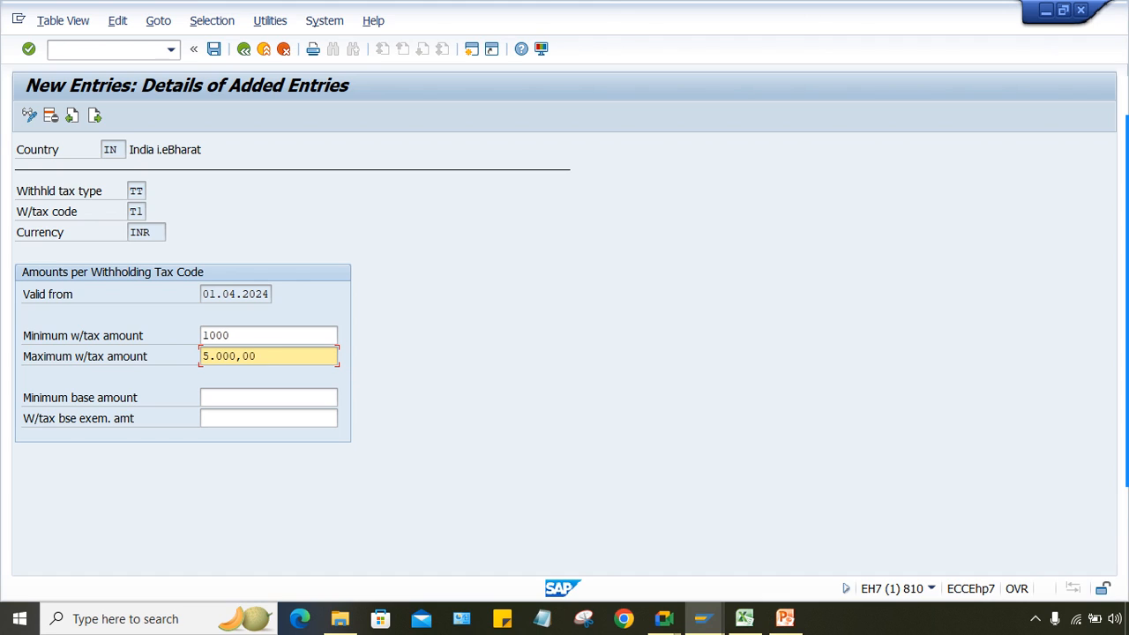
key("shift+Home")
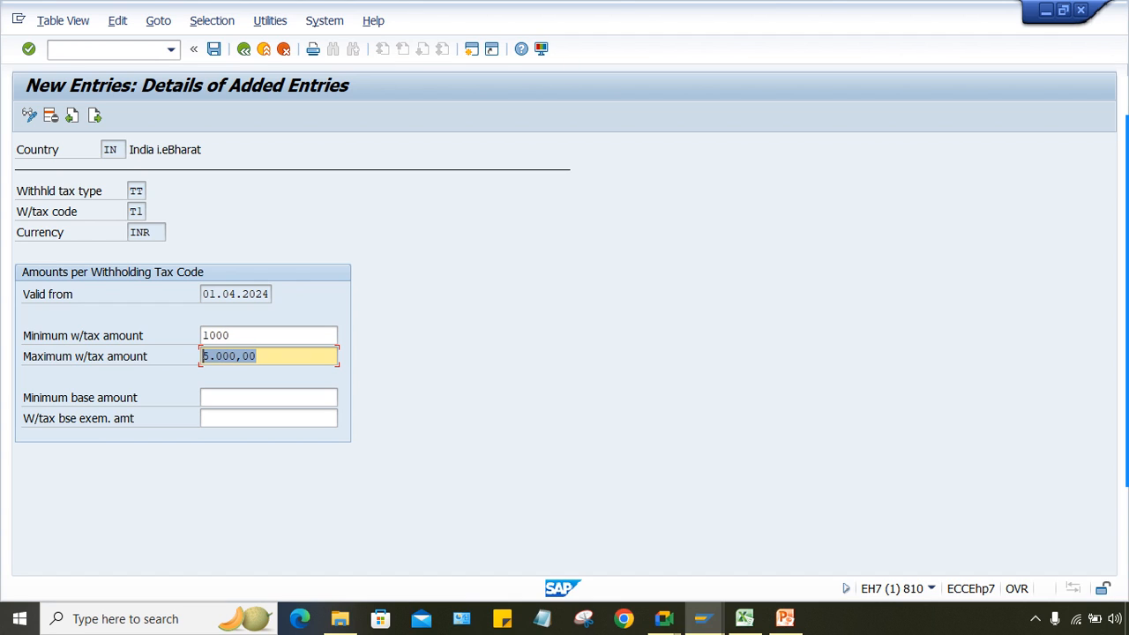
key("Return")
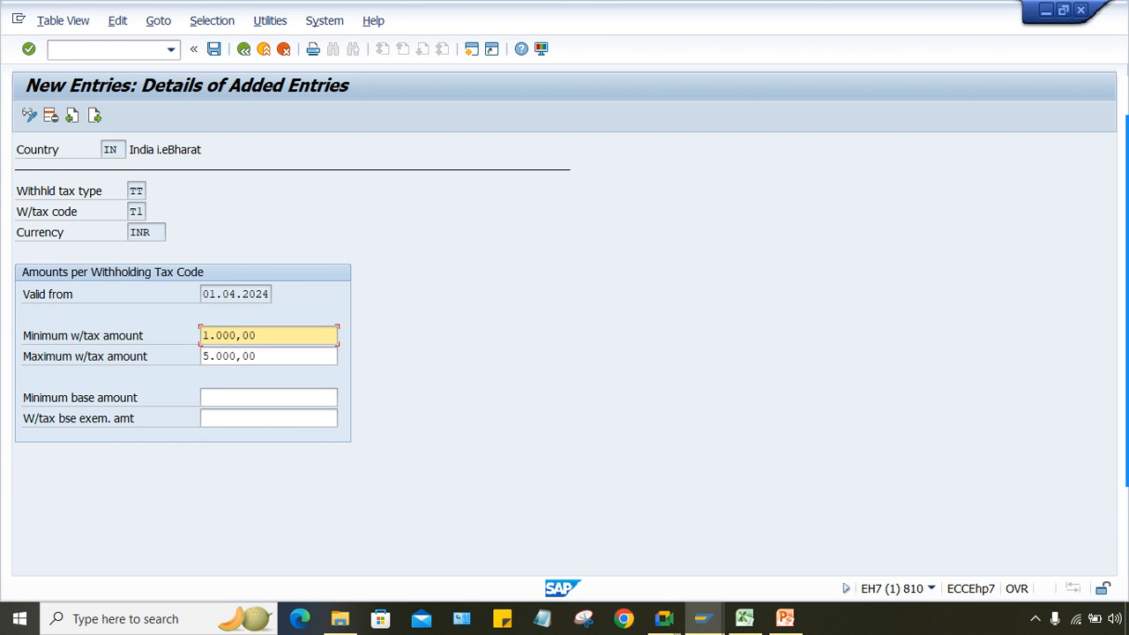
left_click(265, 356)
left_click(264, 419)
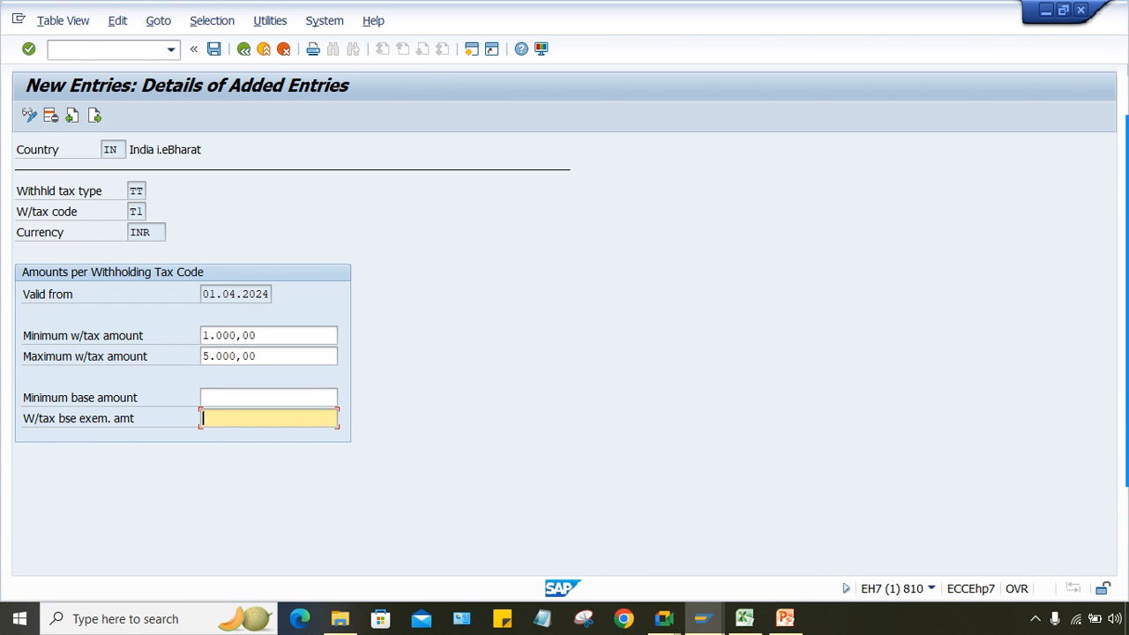
Step: Enter 20000 as T1's base exemption amount and save the limits
type("20000")
key("Return")
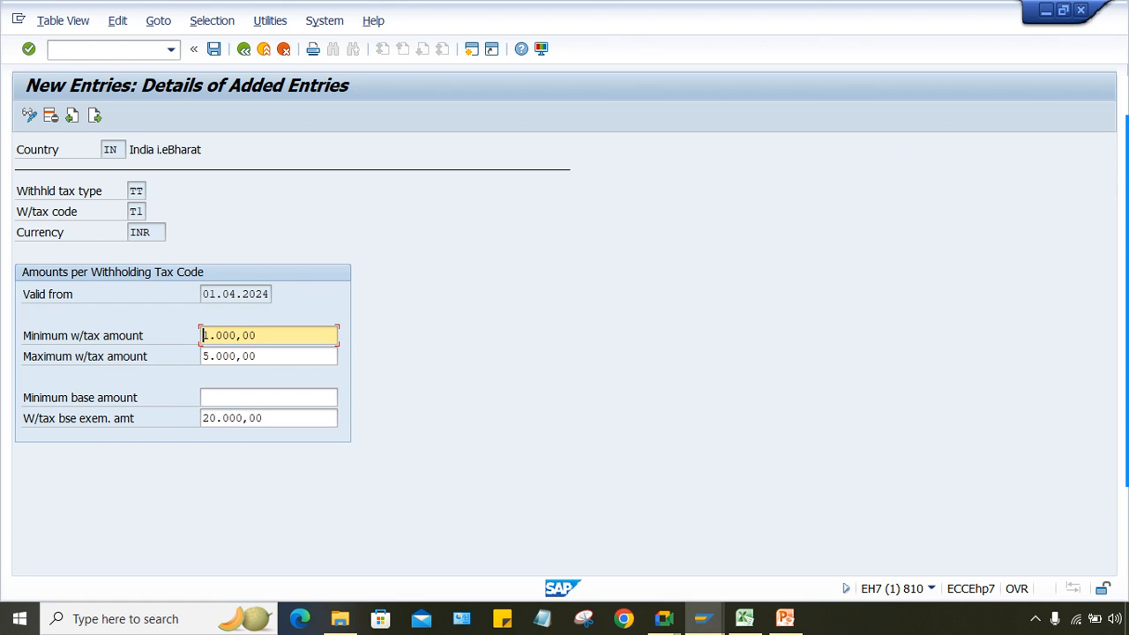
key("ctrl+s")
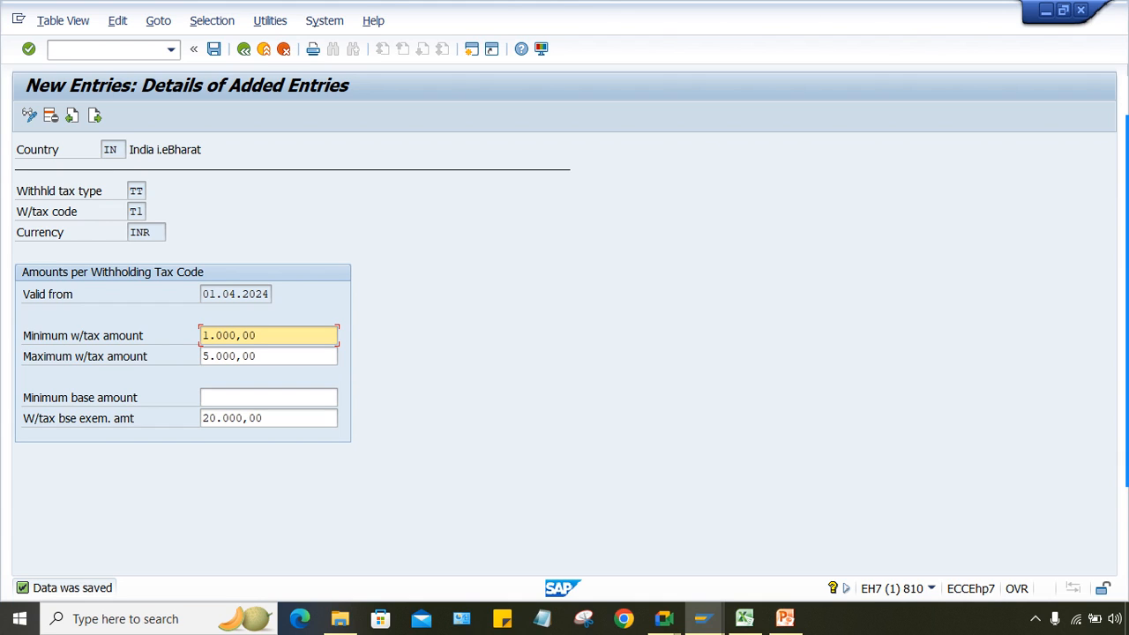
Step: Review the saved amounts and return to the Document Overview window
left_click(256, 355)
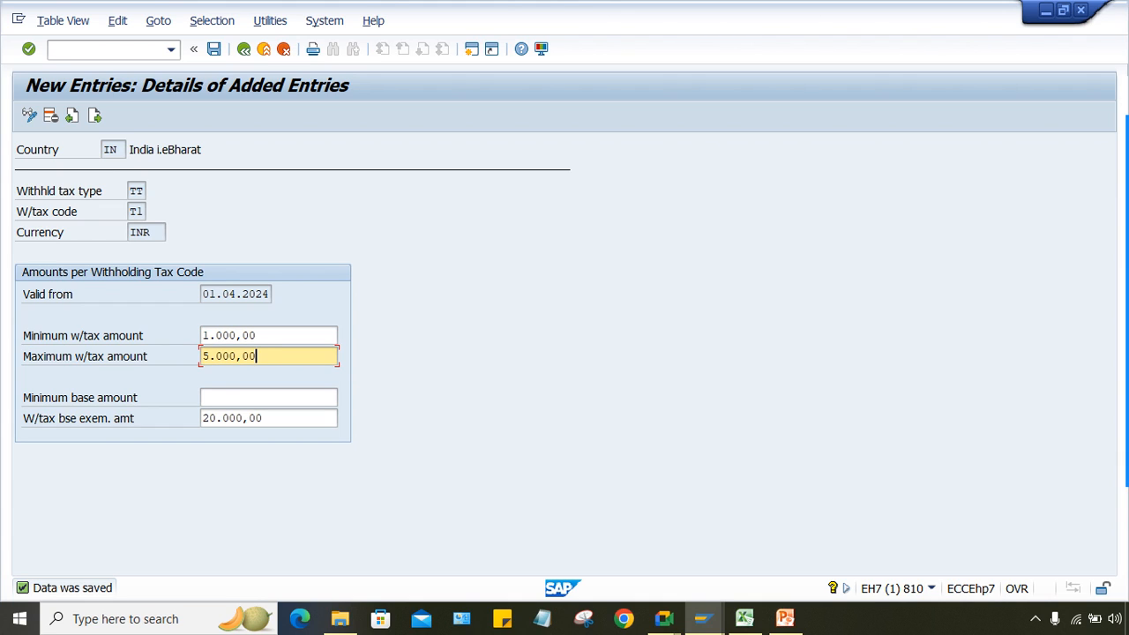
key("Tab")
key("Tab")
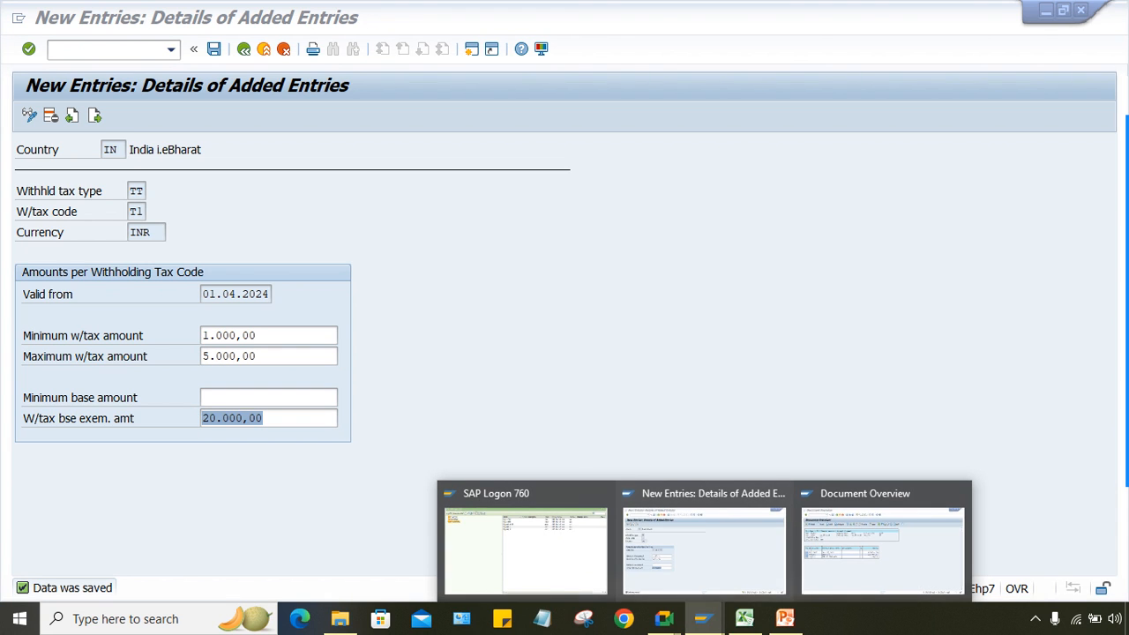
key("End")
left_click(702, 618)
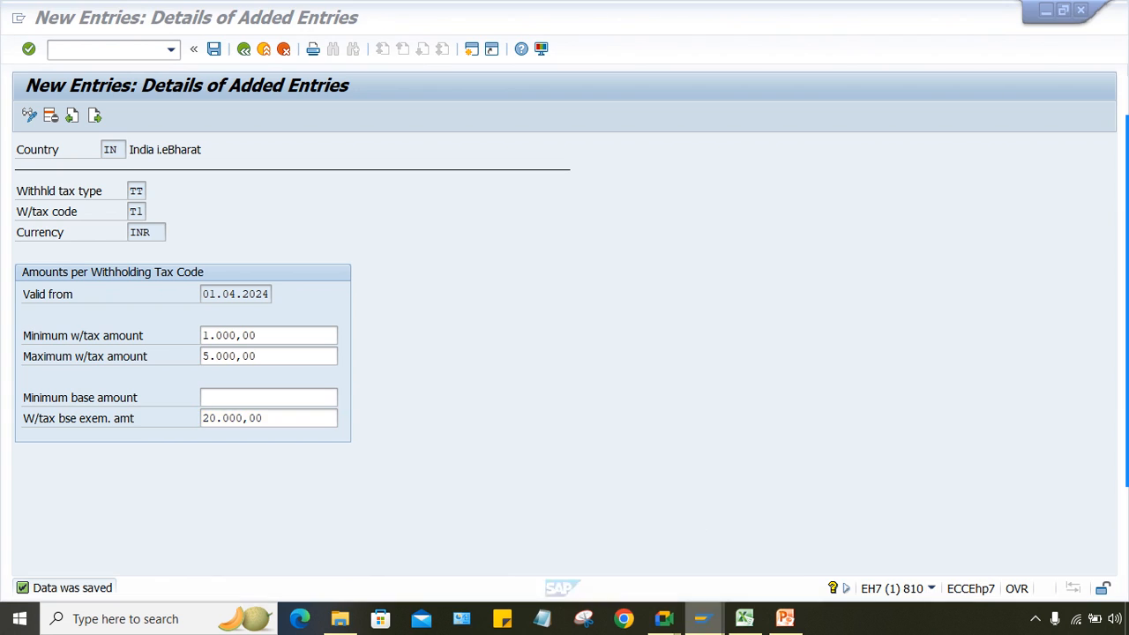
left_click(900, 543)
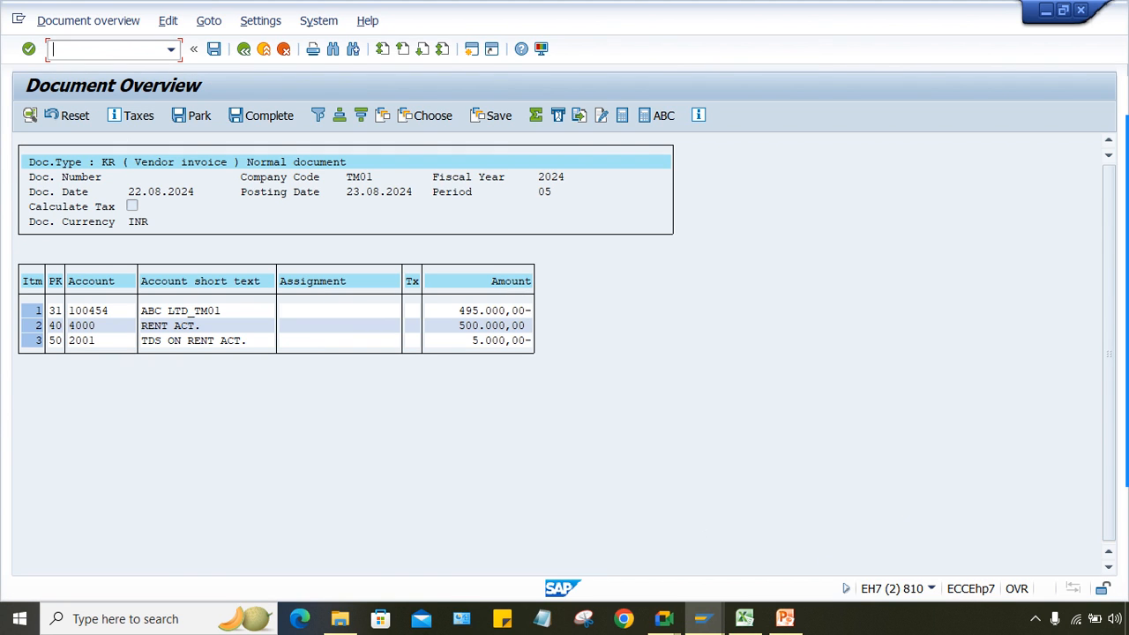
Step: Start a /NMIRO invoice for vendor 100454 dated 22.08.2024 for 60000 INR
type("/N")
type("MIRO")
key("Return")
type("100454")
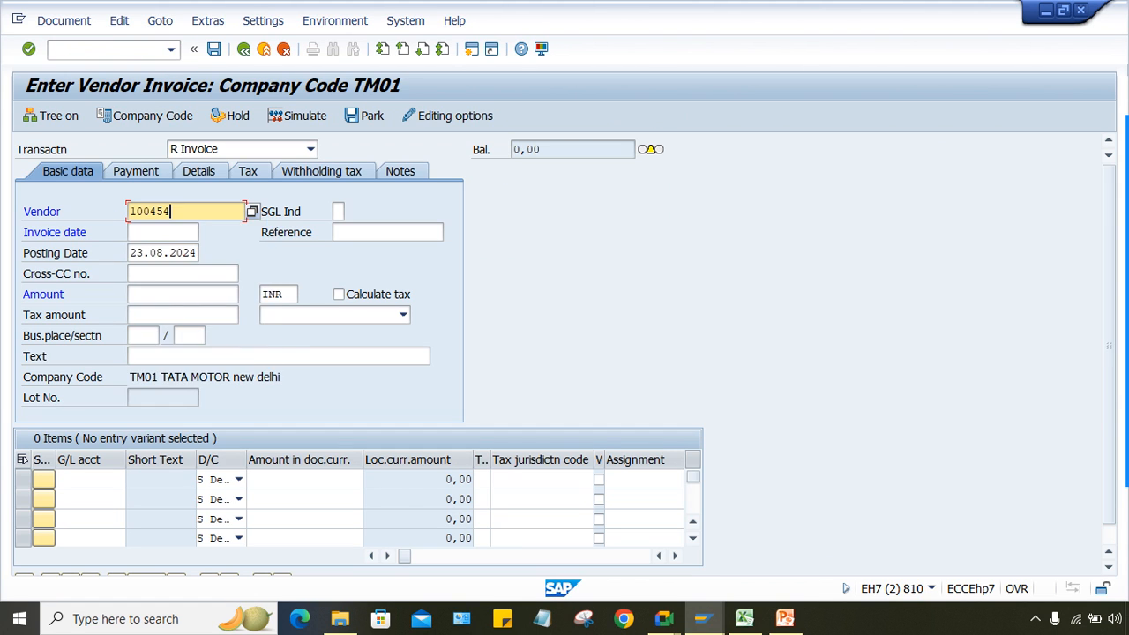
key("Tab")
type("22.08.2024")
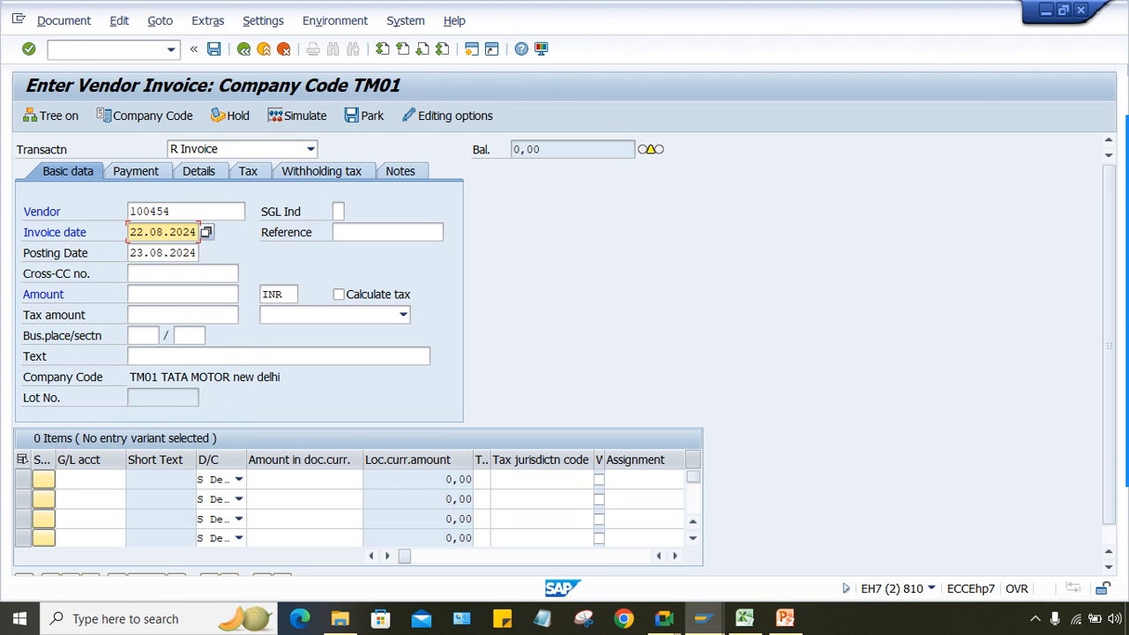
left_click(181, 293)
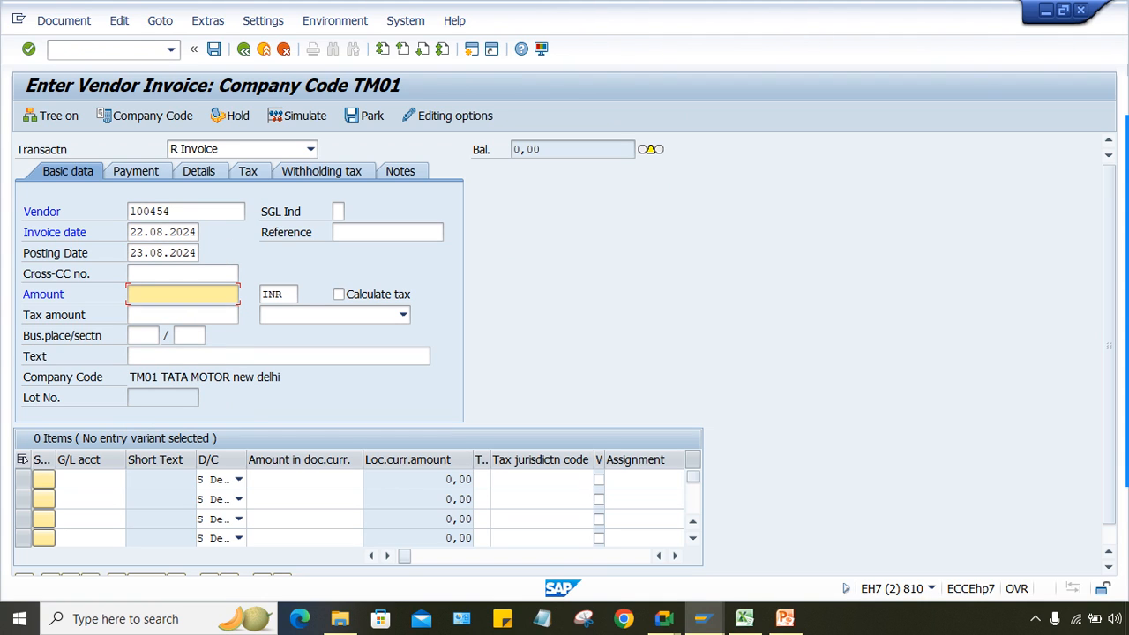
type("60000")
Step: Charge the full 60000 to rent G/L account 4000 and dismiss the down payment message
left_click(90, 479)
type("4")
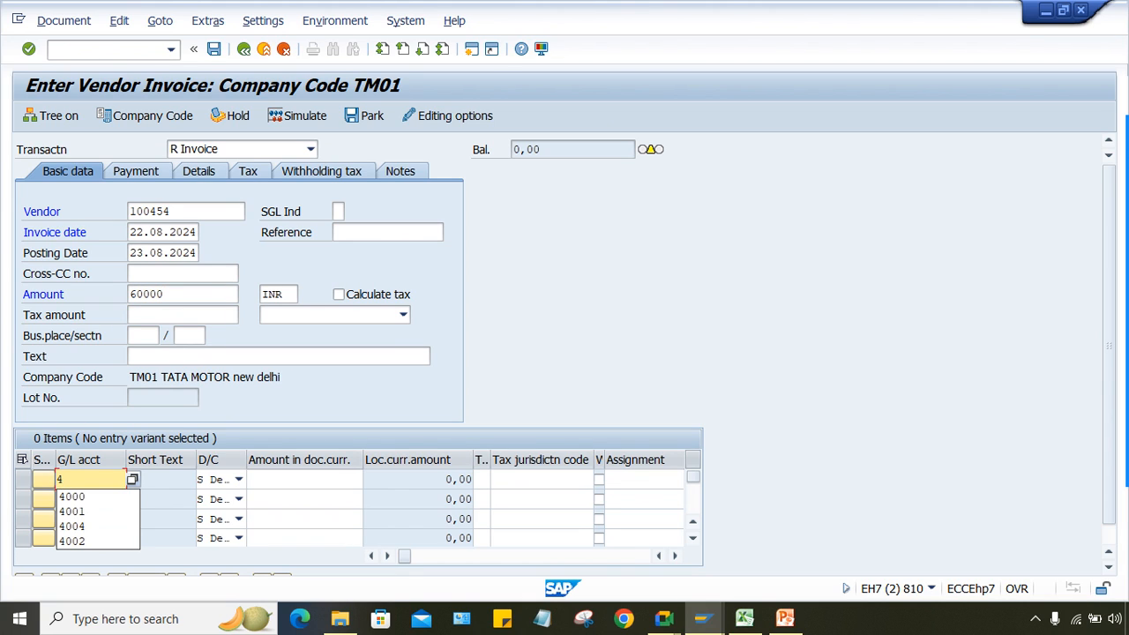
key("Down")
key("Tab")
key("Tab")
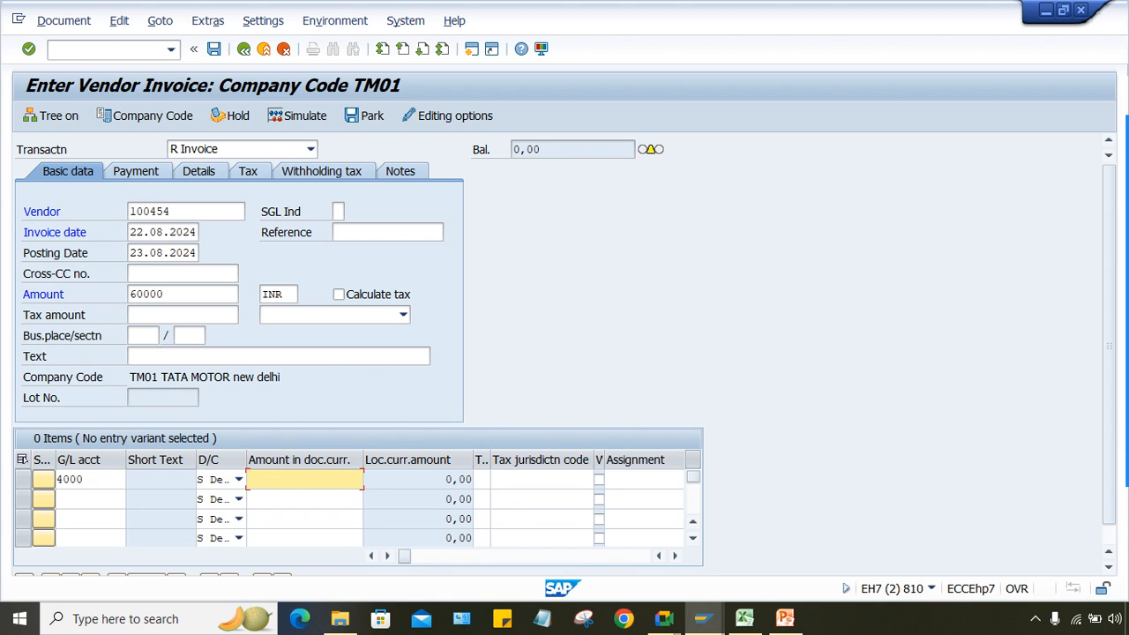
type("60000")
key("Return")
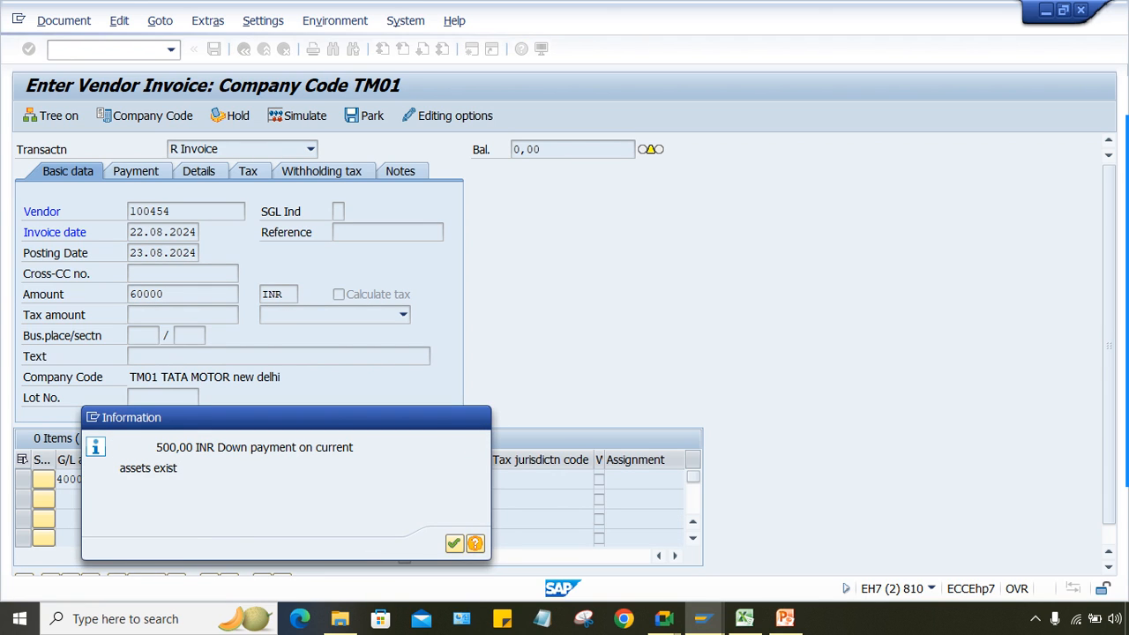
key("Return")
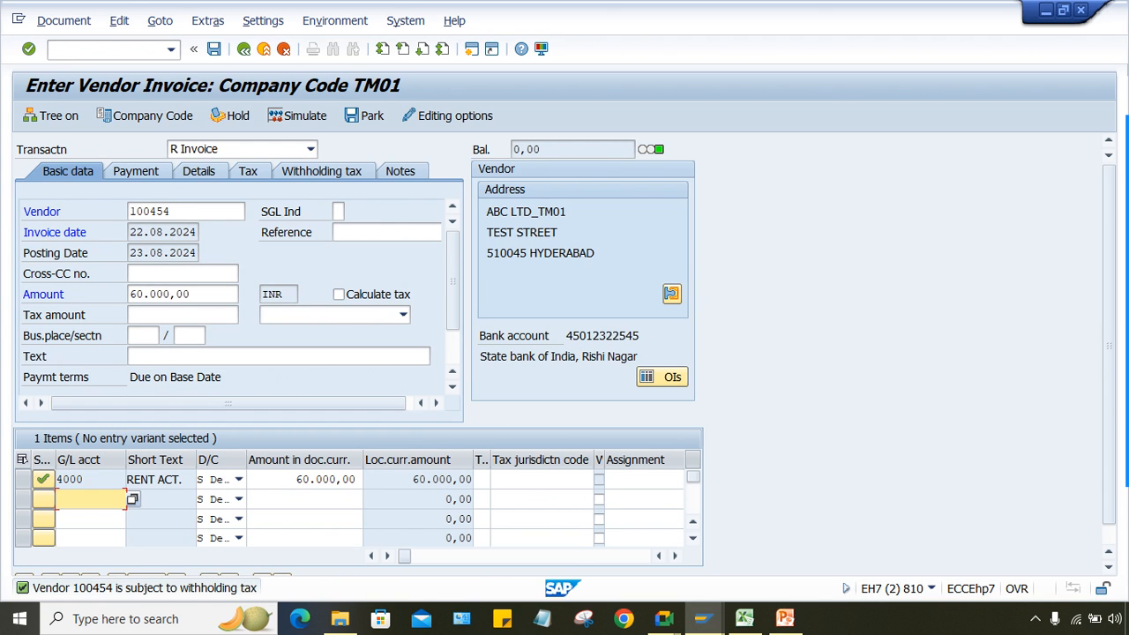
left_click(298, 116)
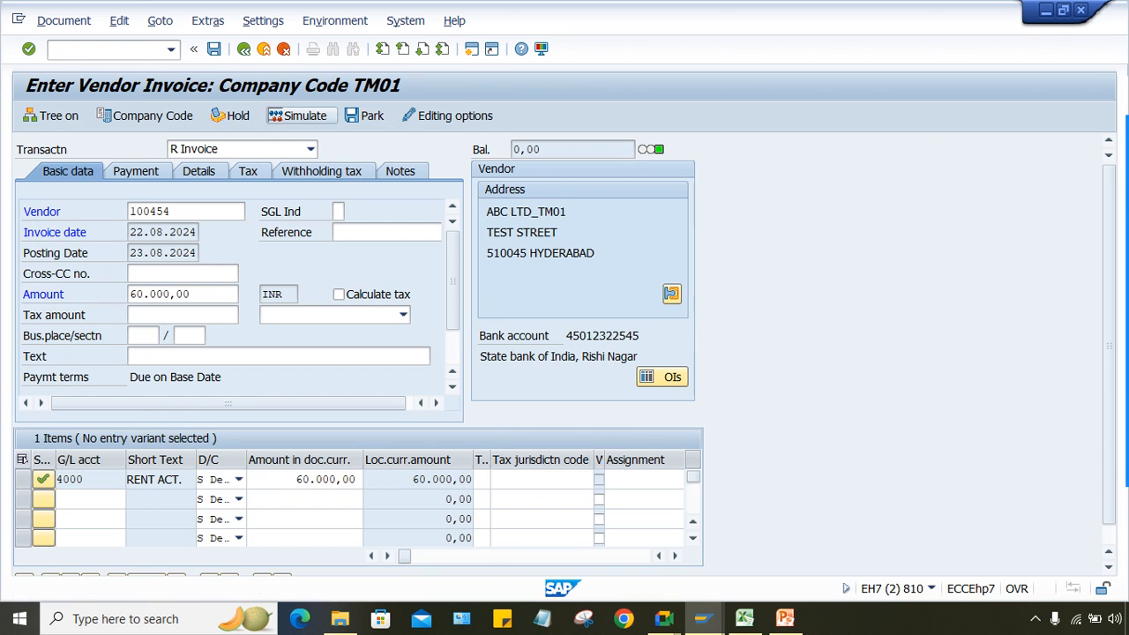
Step: Dismiss the section code notice and review 4.000,00 TDS and 56.000,00 vendor payable
key("Return")
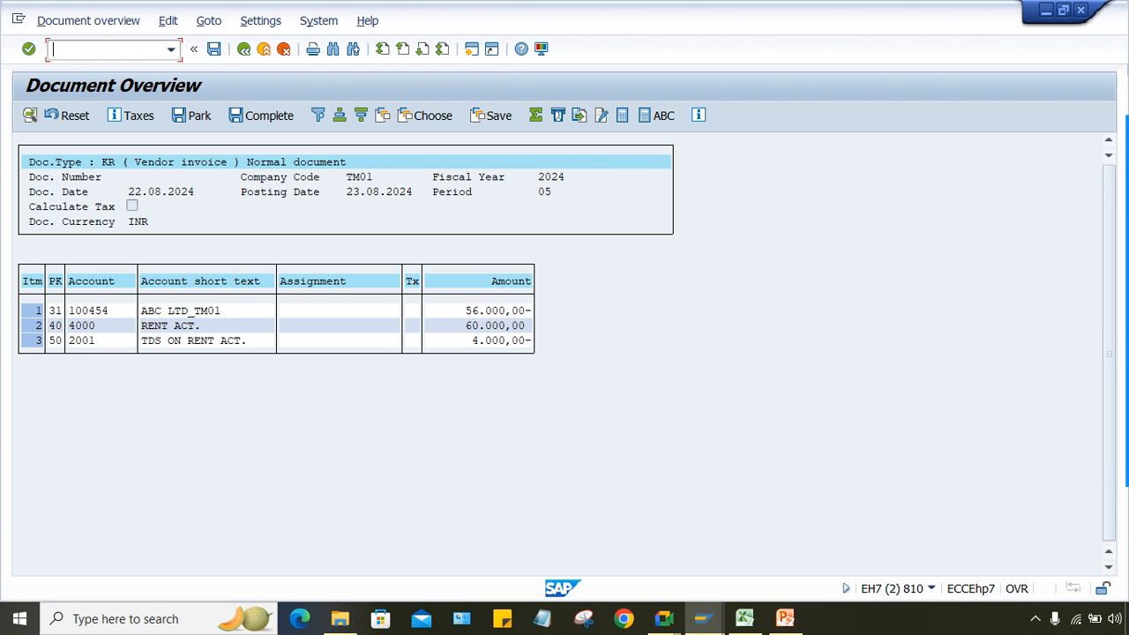
left_click(663, 618)
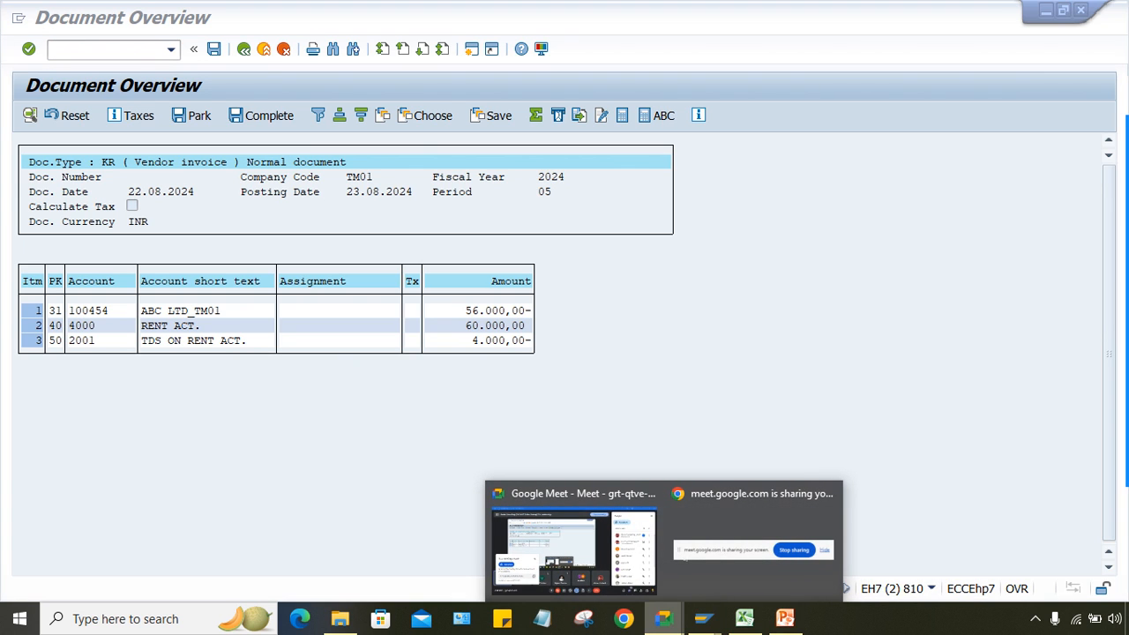
Step: Switch between the Google Meet call and the SAP document overview
left_click(573, 543)
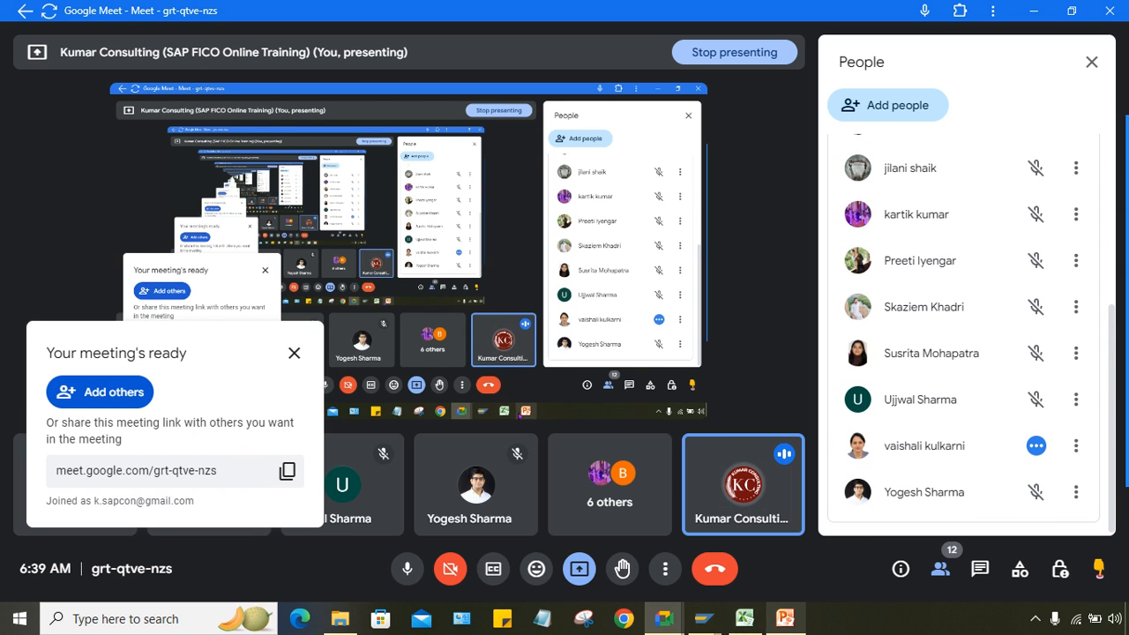
mouse_move(703, 618)
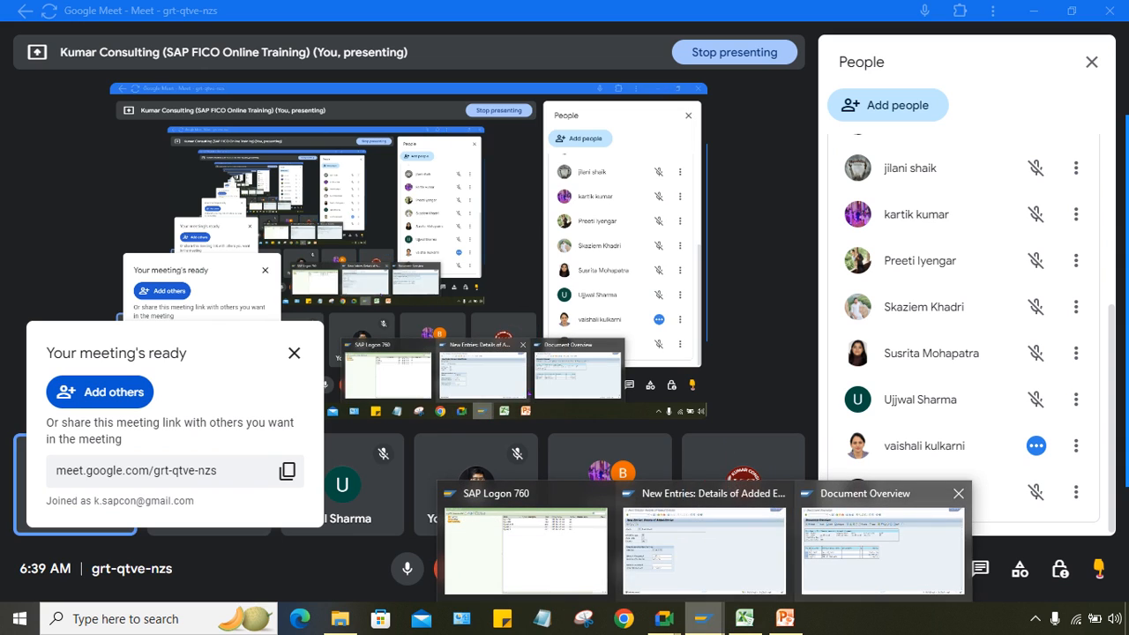
left_click(883, 540)
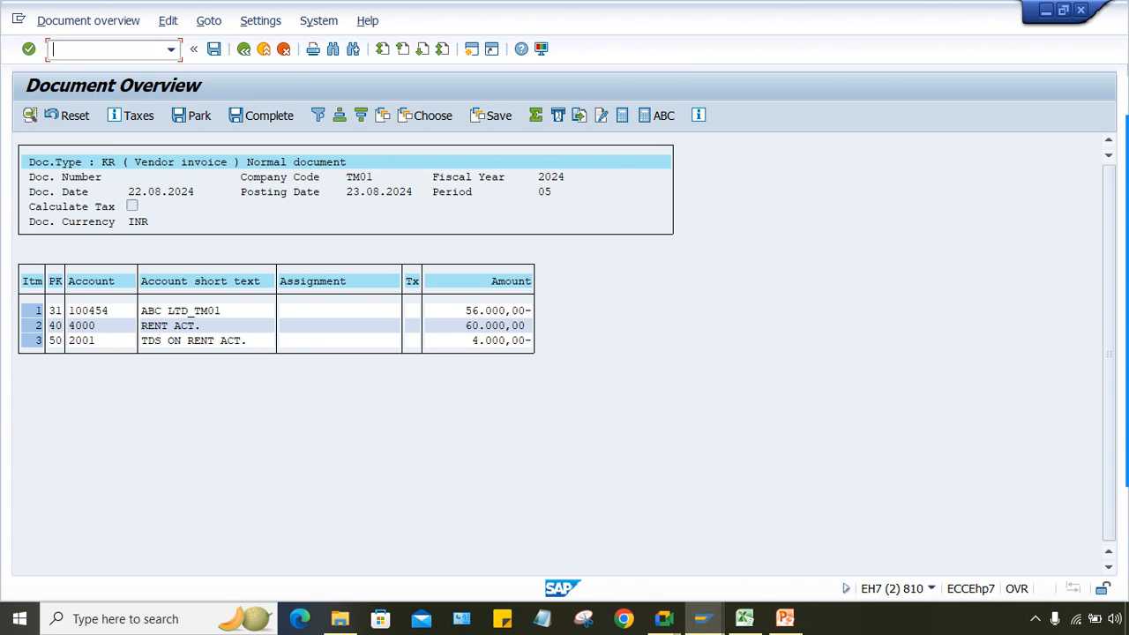
Step: Start a /NFB60 invoice for vendor 100454, dated 22.08.2024, for 80000 INR
type("/NFB60")
key("Return")
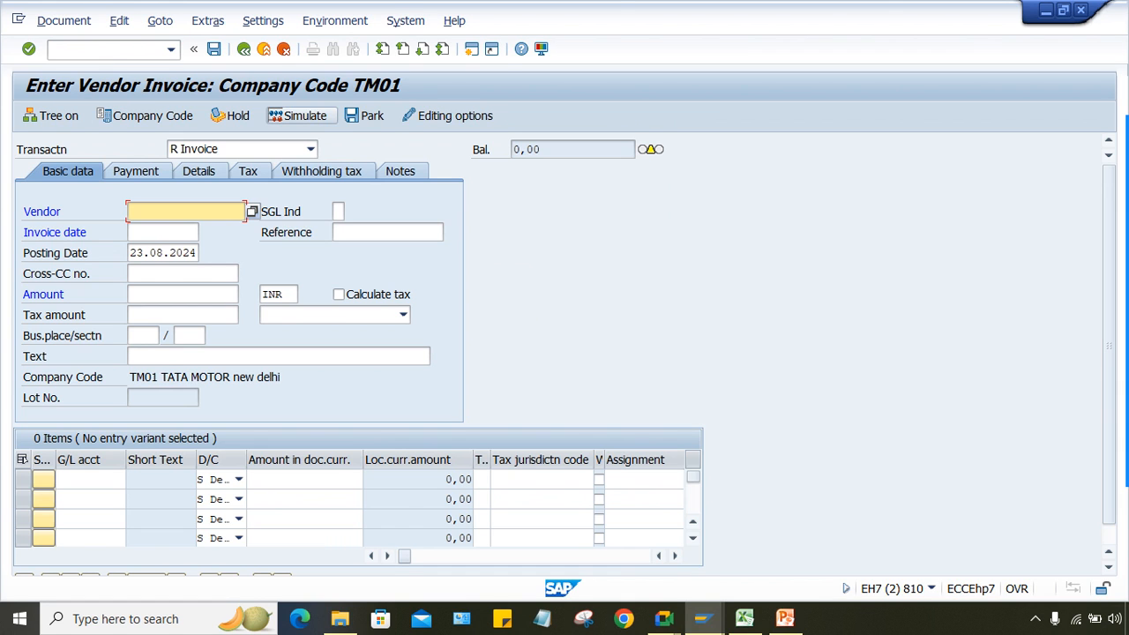
key("space")
key("Return")
key("Tab")
key("space")
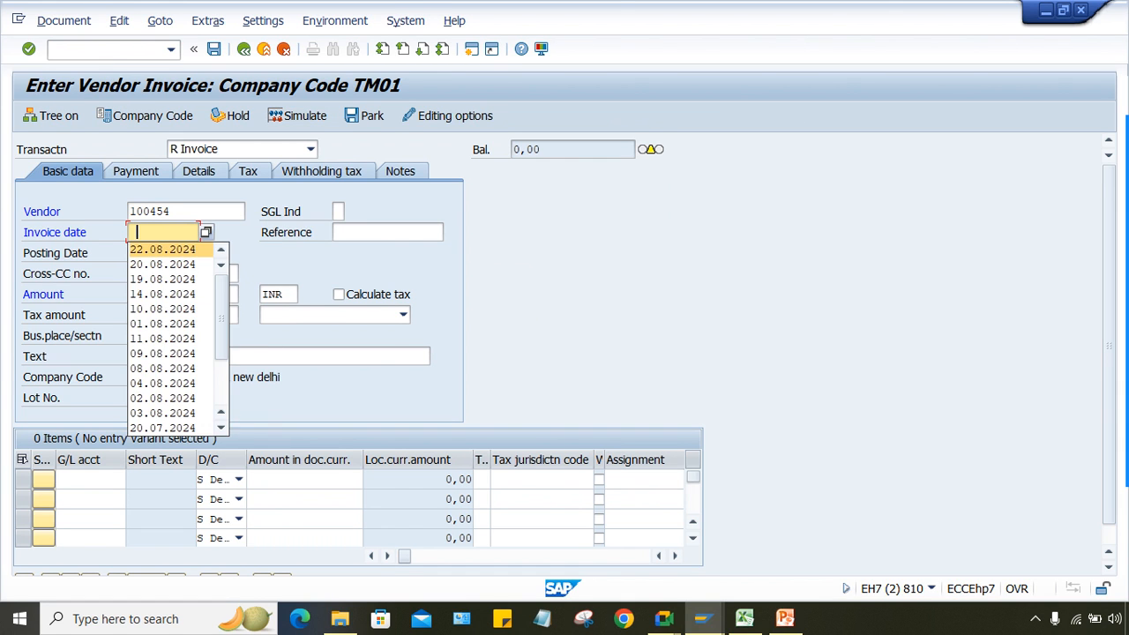
key("Return")
left_click(181, 294)
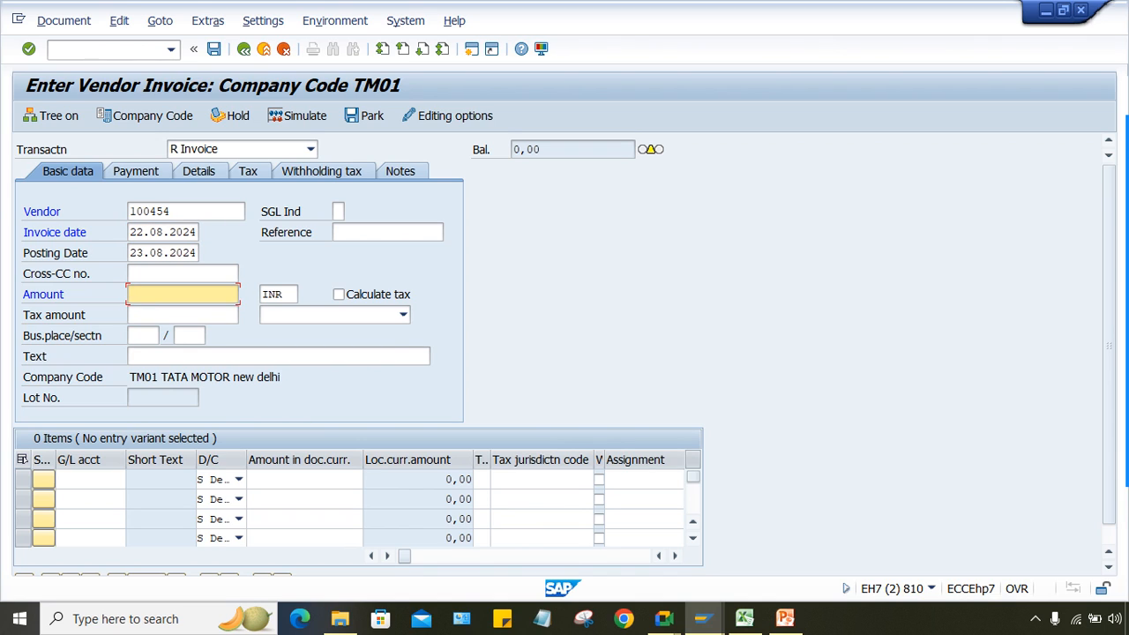
type("80000")
Step: Charge 80000 to G/L 4000 and simulate: TDS capped at 5.000,00, 75.000,00 payable
left_click(88, 479)
type("4000")
key("Tab")
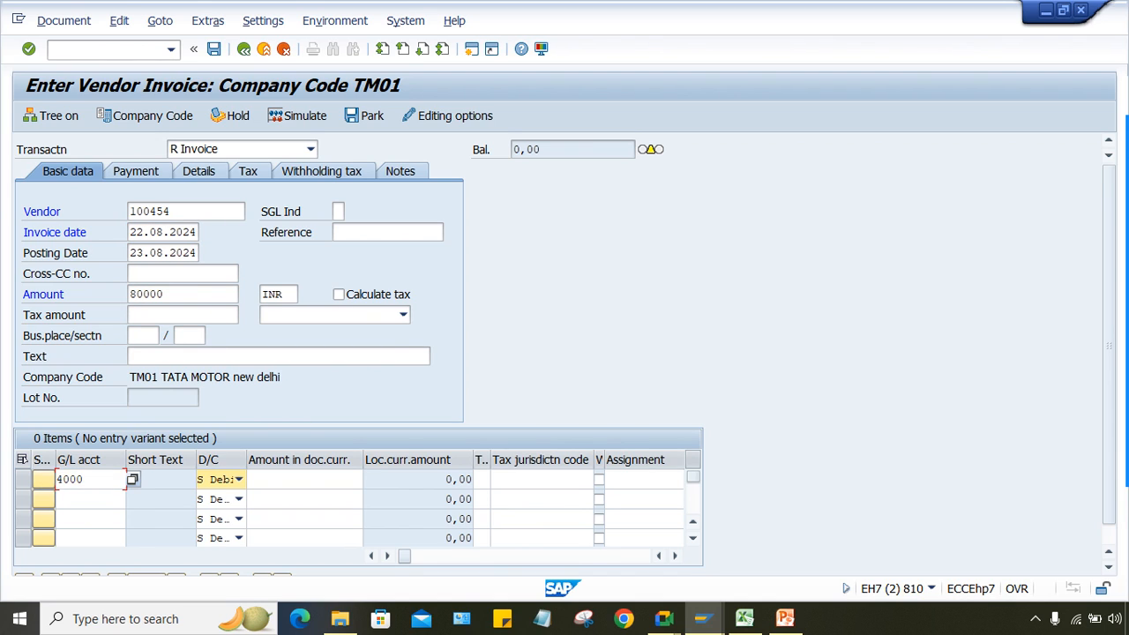
key("Tab")
type("80000")
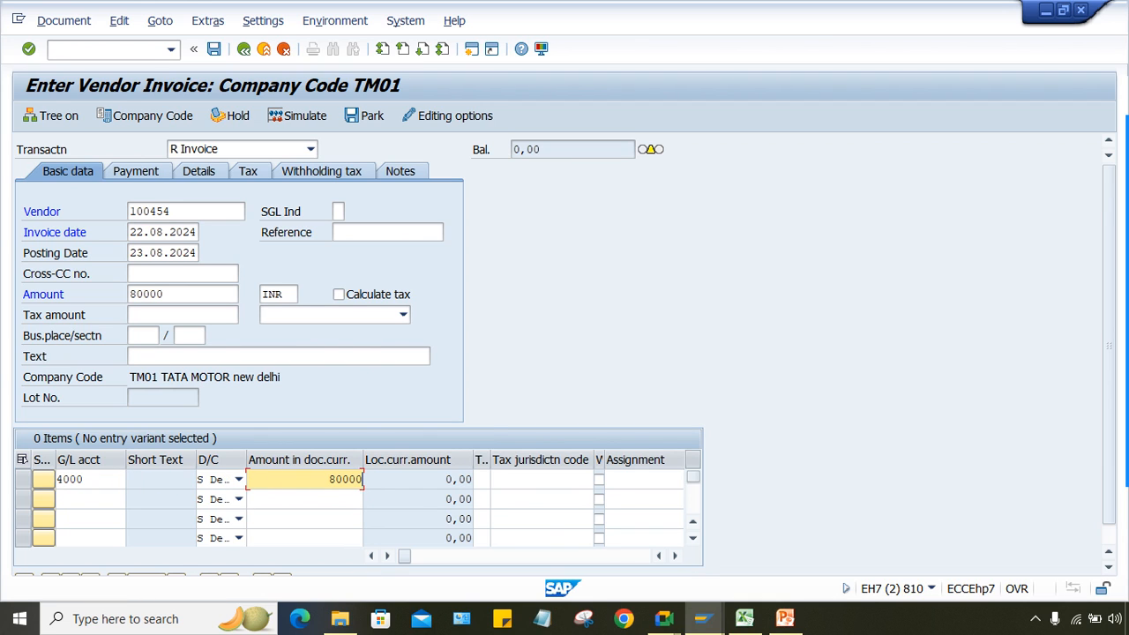
left_click(297, 115)
key("Return")
key("Return")
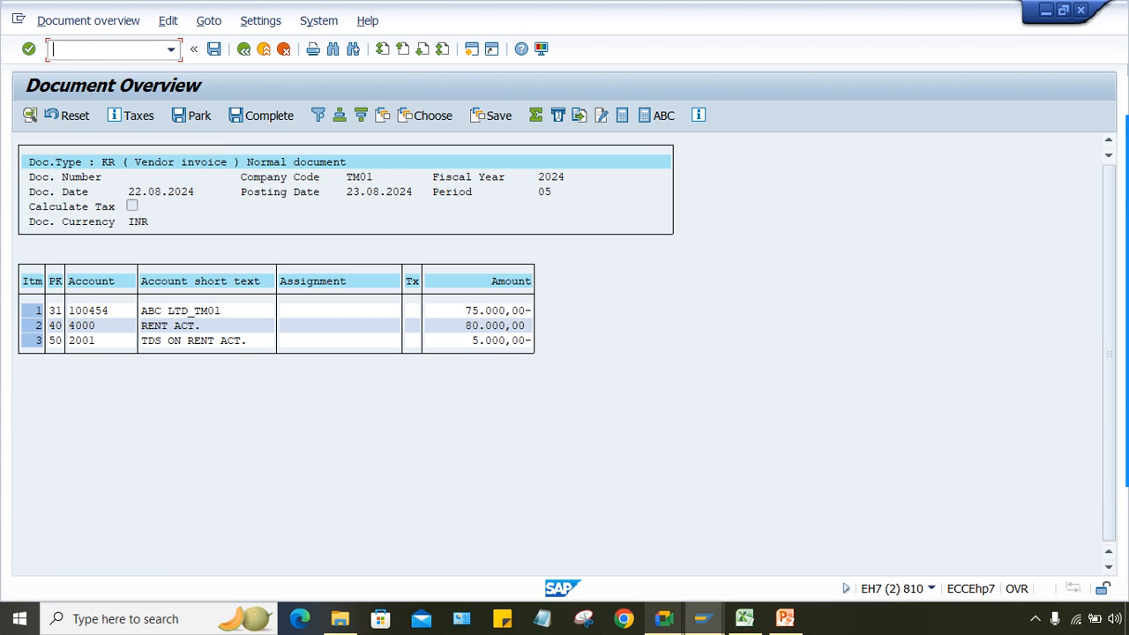
mouse_move(663, 618)
left_click(564, 527)
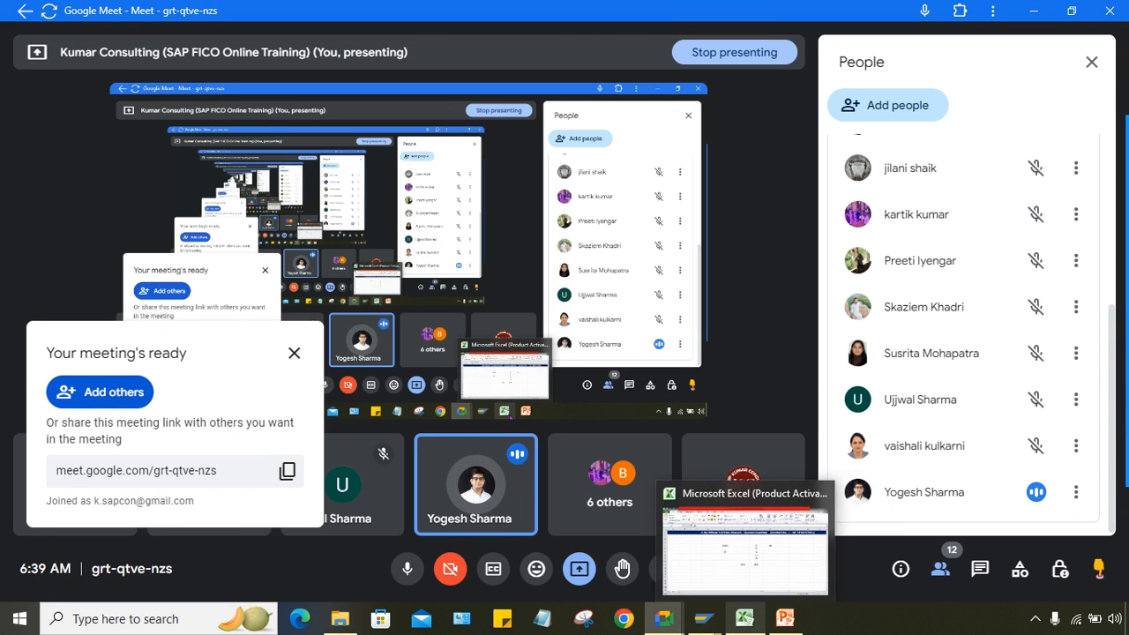
Step: Check the 800 figure in Excel cell G11, then bring back SAP's withholding tax limits screen
left_click(744, 619)
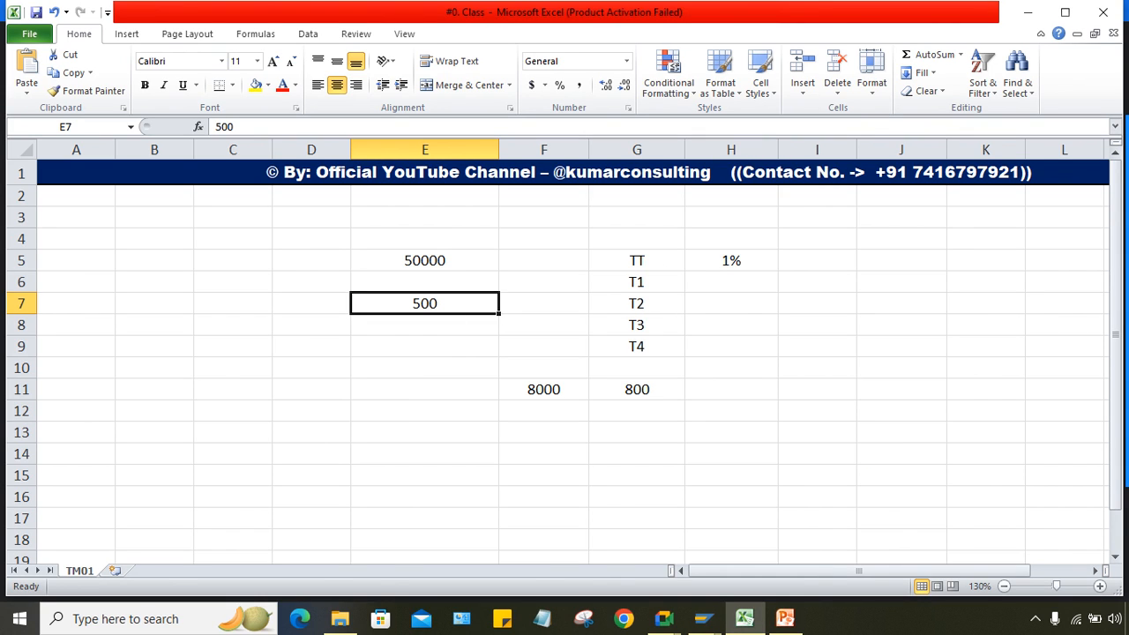
left_click(637, 389)
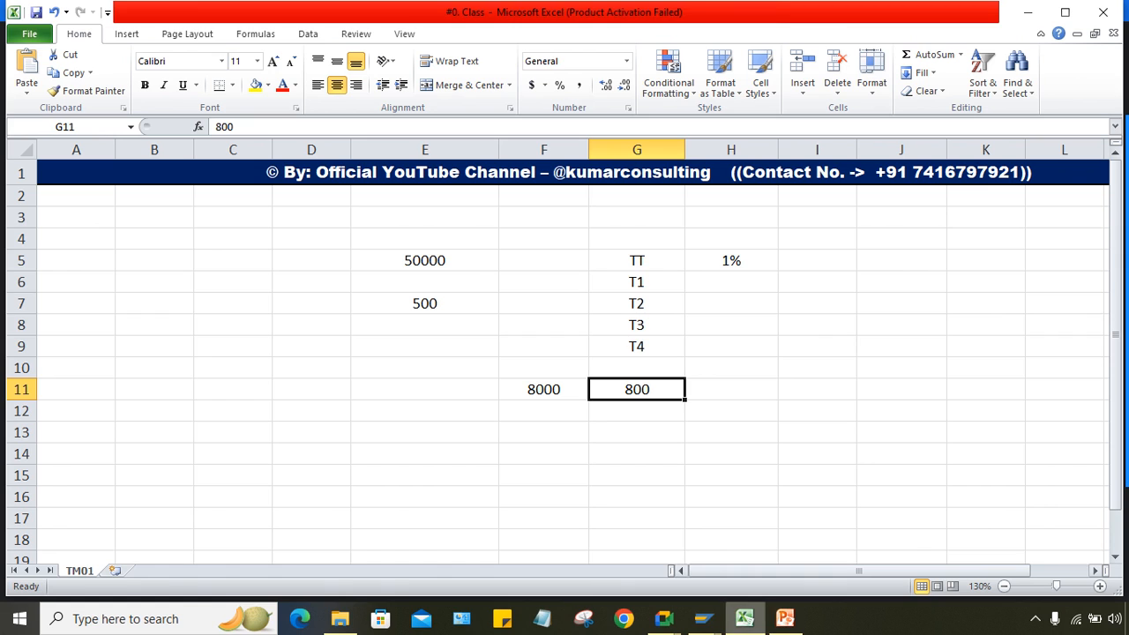
left_click(703, 618)
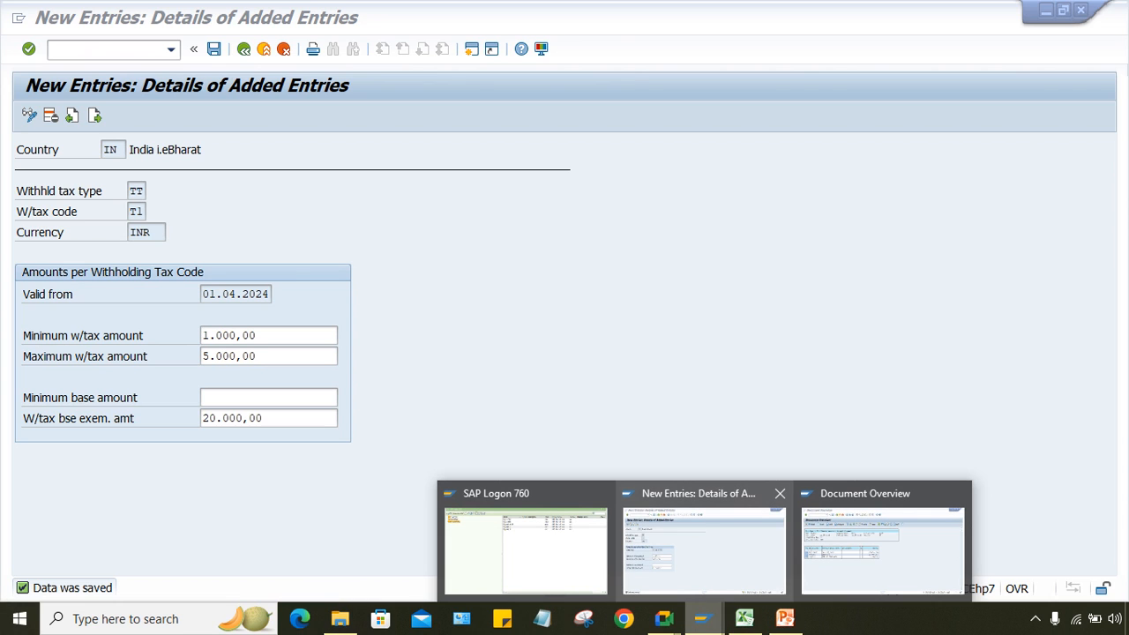
left_click(704, 543)
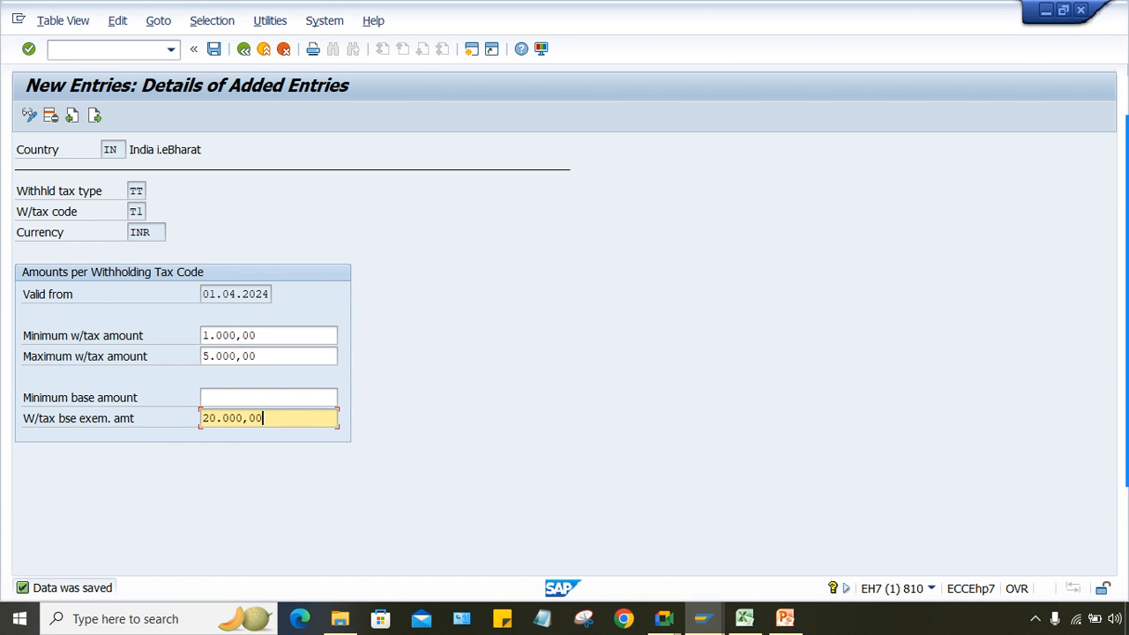
Step: Compare the Document Overview with the T1 limits, checking the minimum and 20,000 exemption amounts
left_click(702, 619)
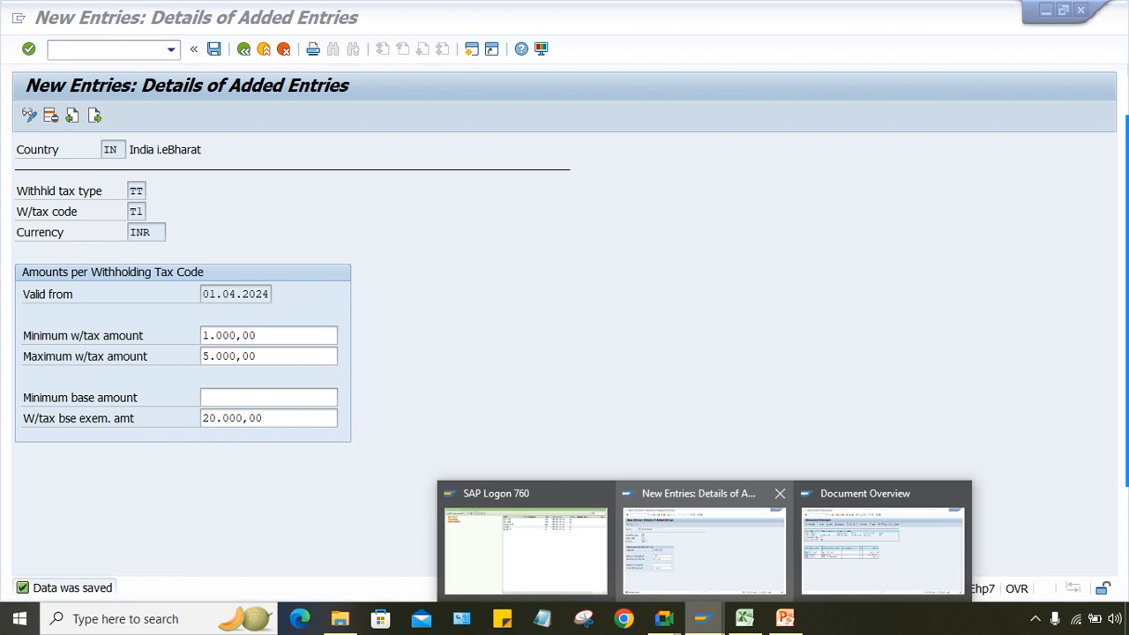
left_click(883, 542)
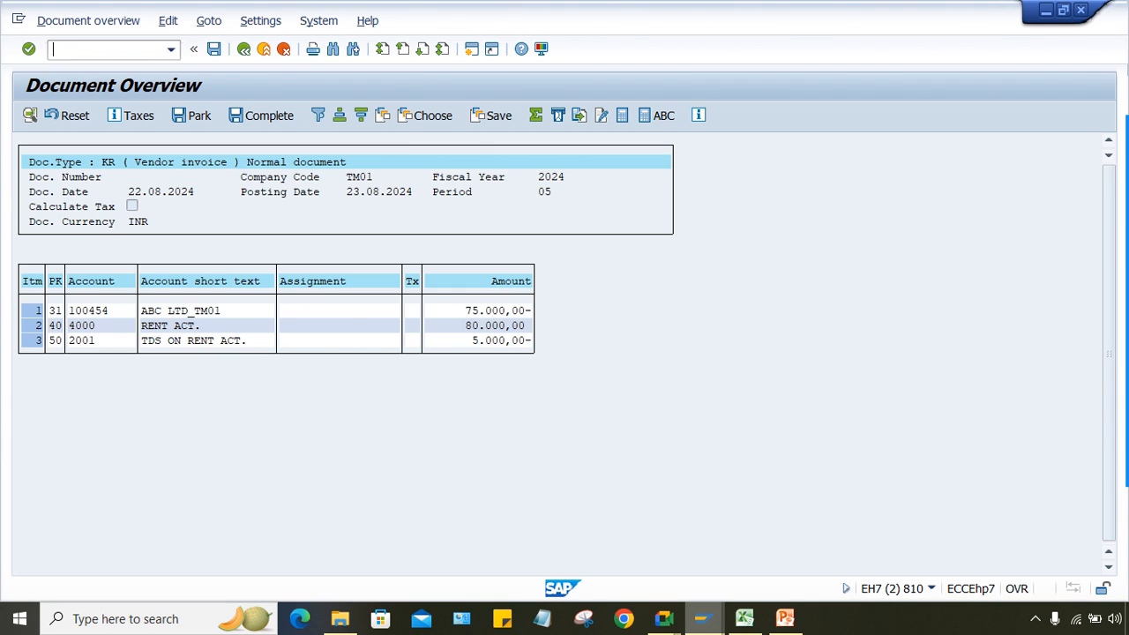
left_click(702, 618)
left_click(704, 550)
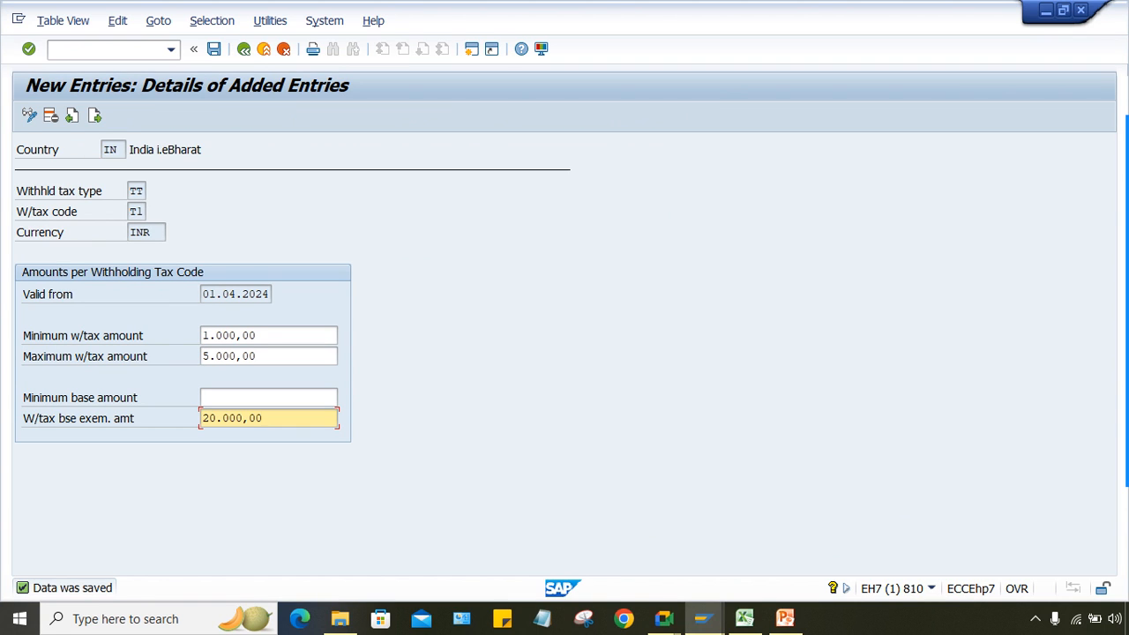
left_click(269, 398)
key("Tab")
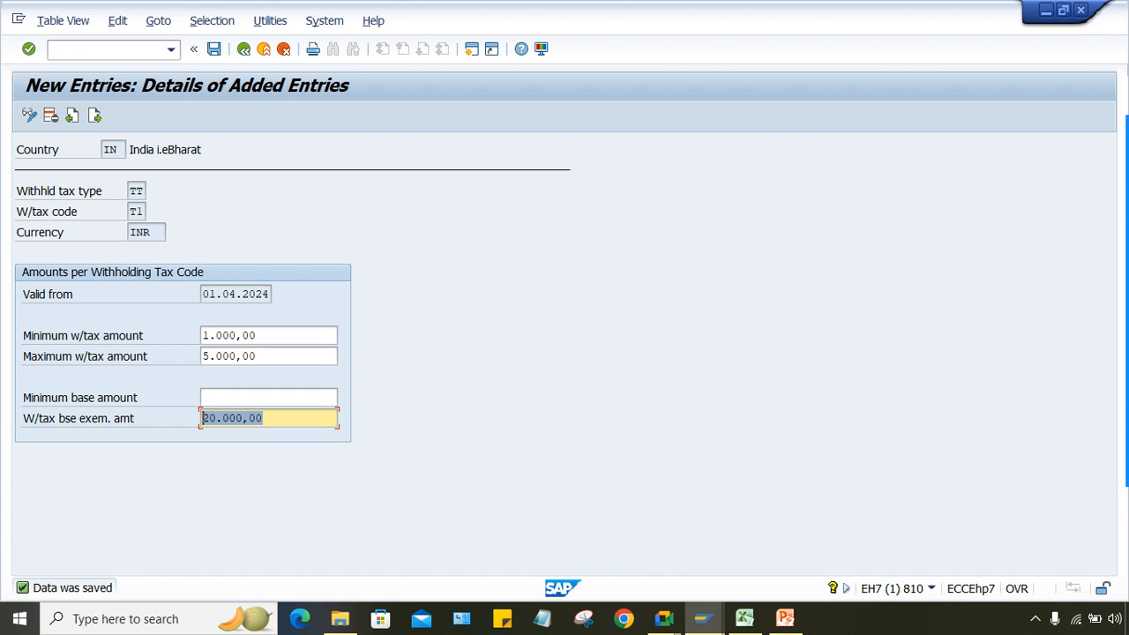
Step: Review the 5,000 maximum withholding amount, then return to the Document Overview
left_click_drag(260, 356, 202, 357)
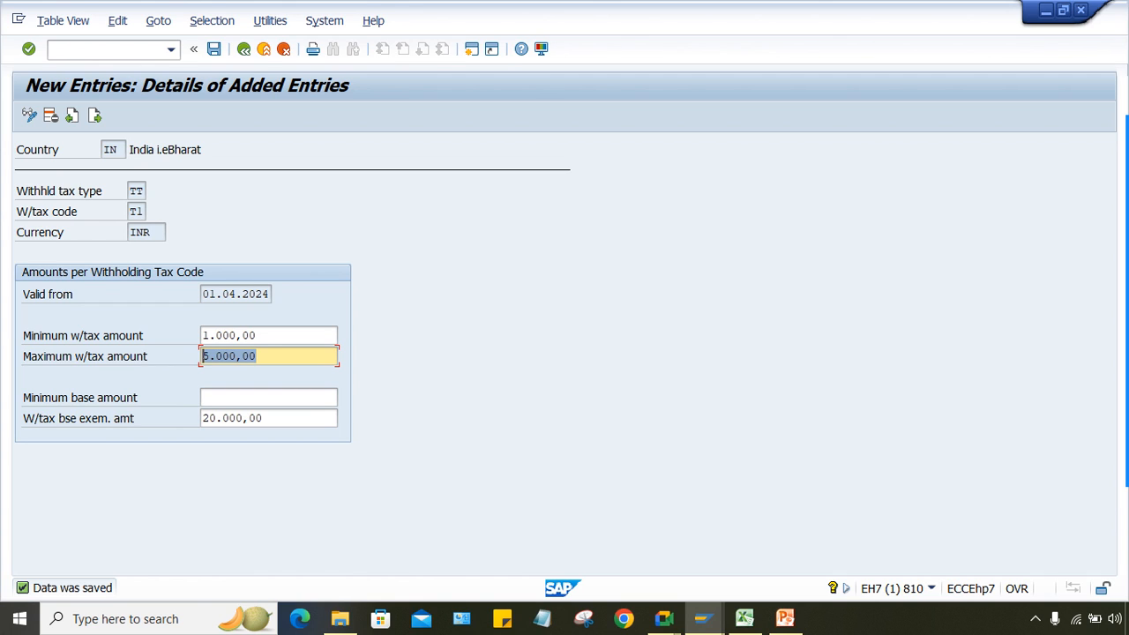
key("Tab")
key("Tab")
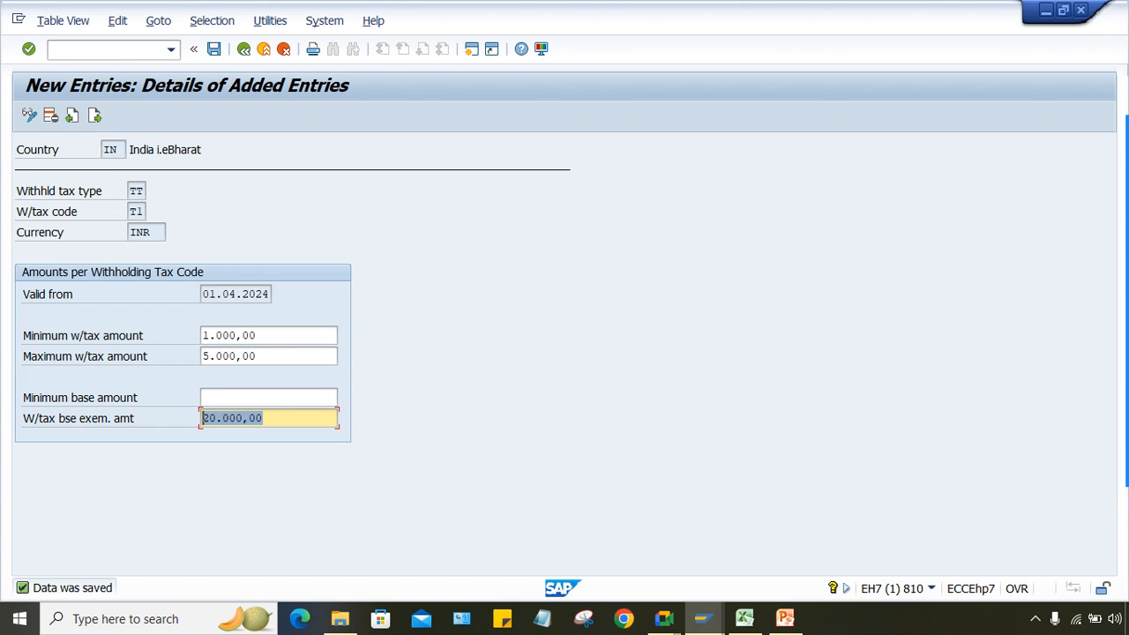
key("shift+Tab")
key("shift+Tab")
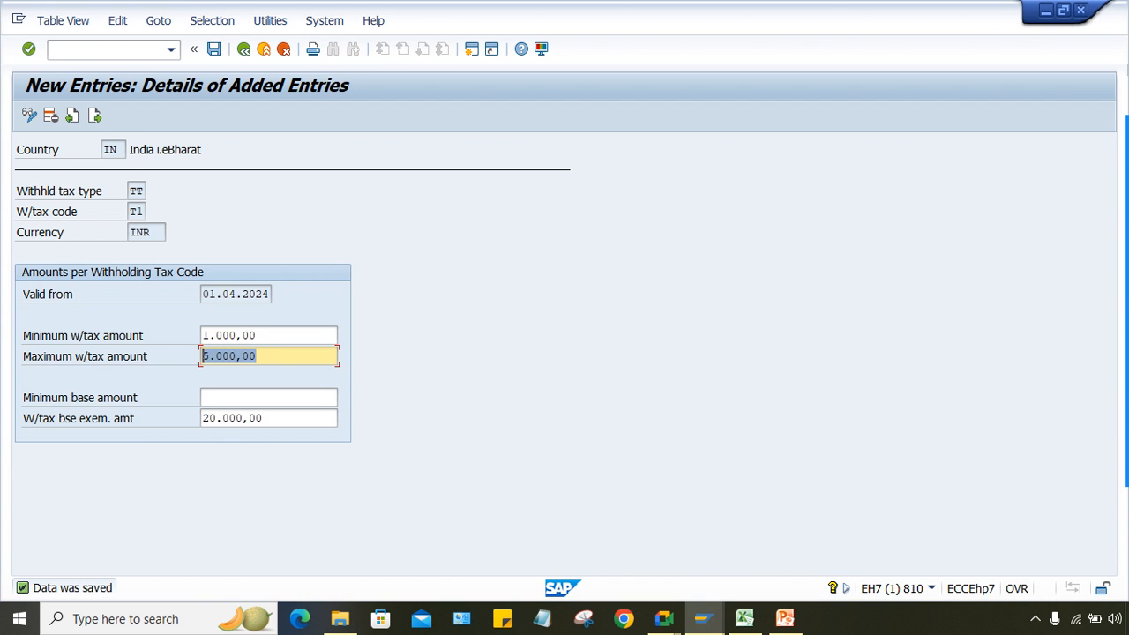
left_click(257, 357)
mouse_move(665, 619)
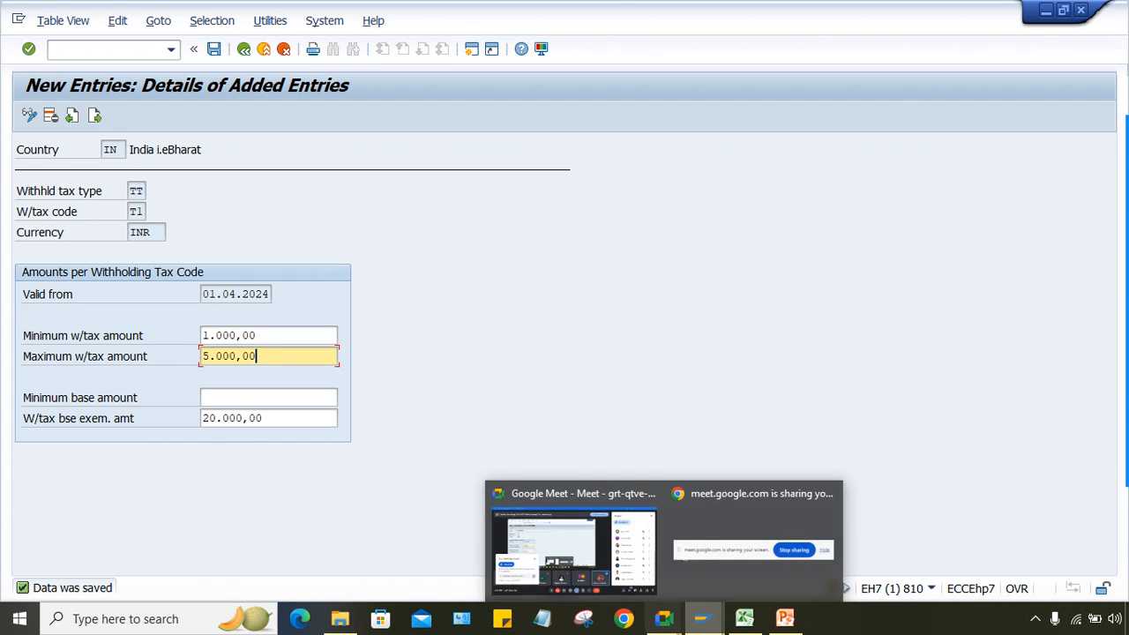
mouse_move(702, 619)
left_click(885, 547)
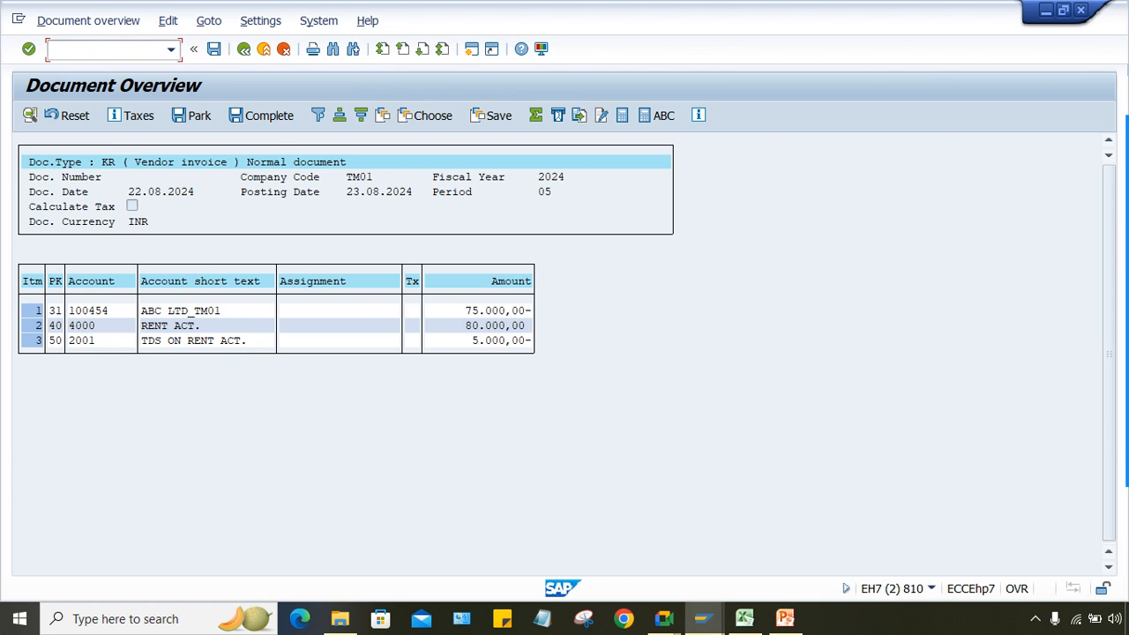
Step: Post the 80,000 INR rent invoice with 5,000 TDS as document 1049, then return to Excel
left_click_drag(472, 341, 479, 341)
left_click(213, 48)
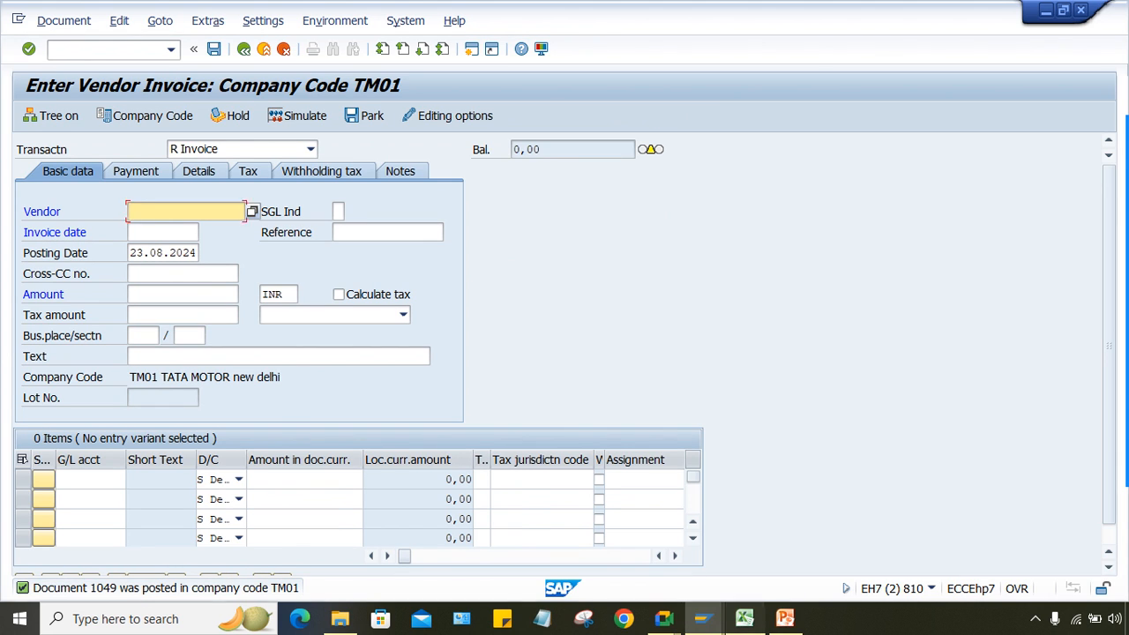
left_click(744, 618)
left_click(544, 518)
left_click(424, 454)
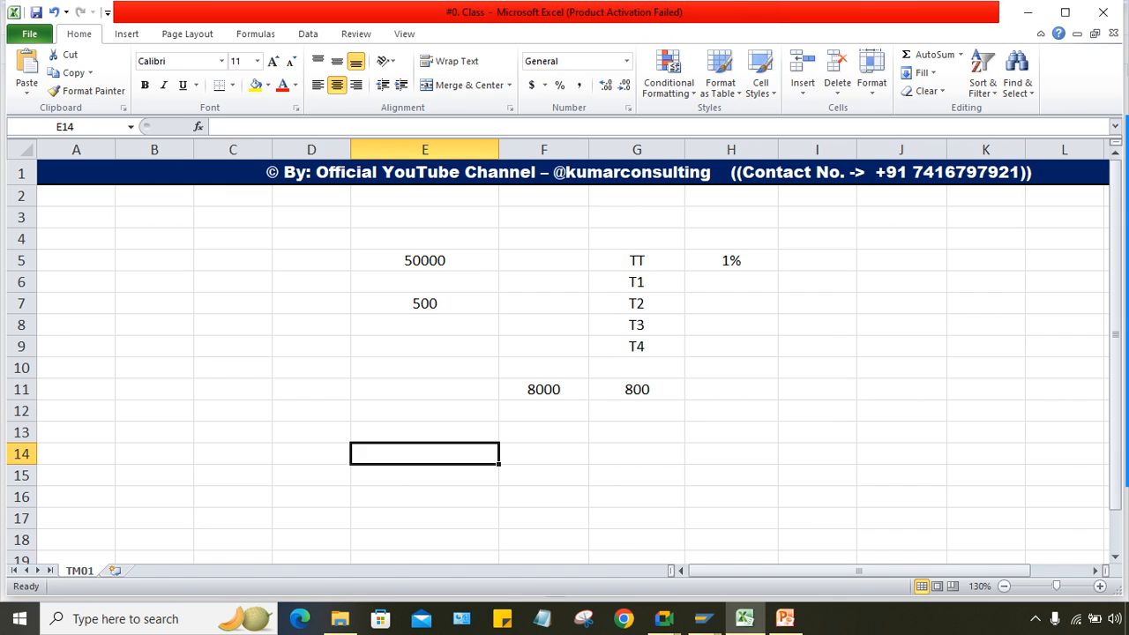
Step: Delete the worked TDS figures in E5:H12 and resize column E to 13.57
left_click(424, 410)
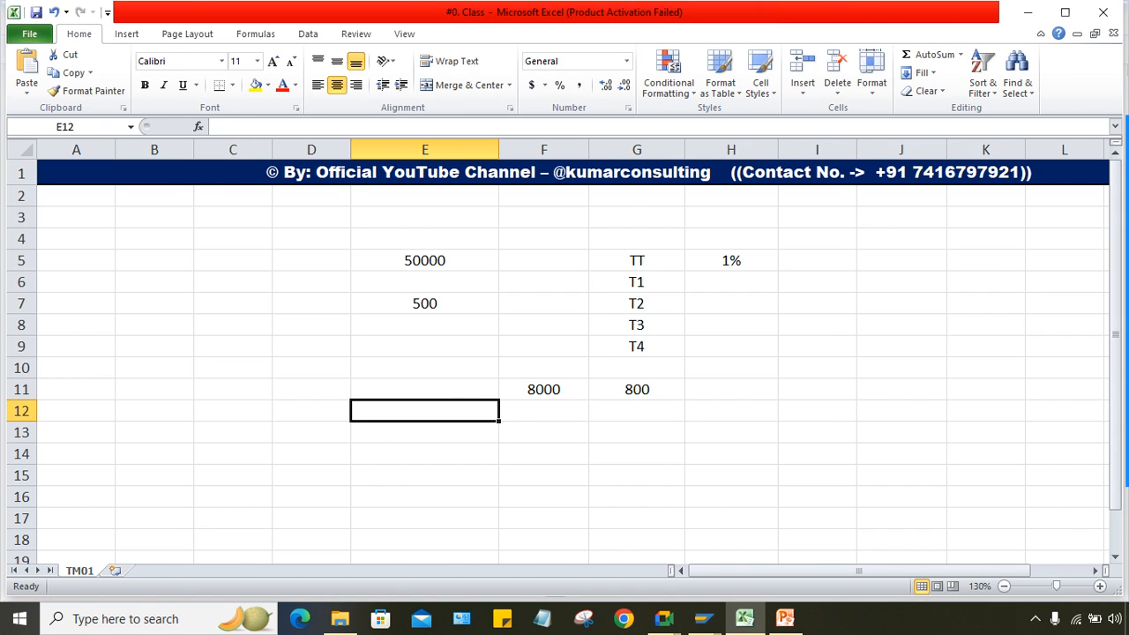
left_click_drag(425, 261, 732, 410)
key("Delete")
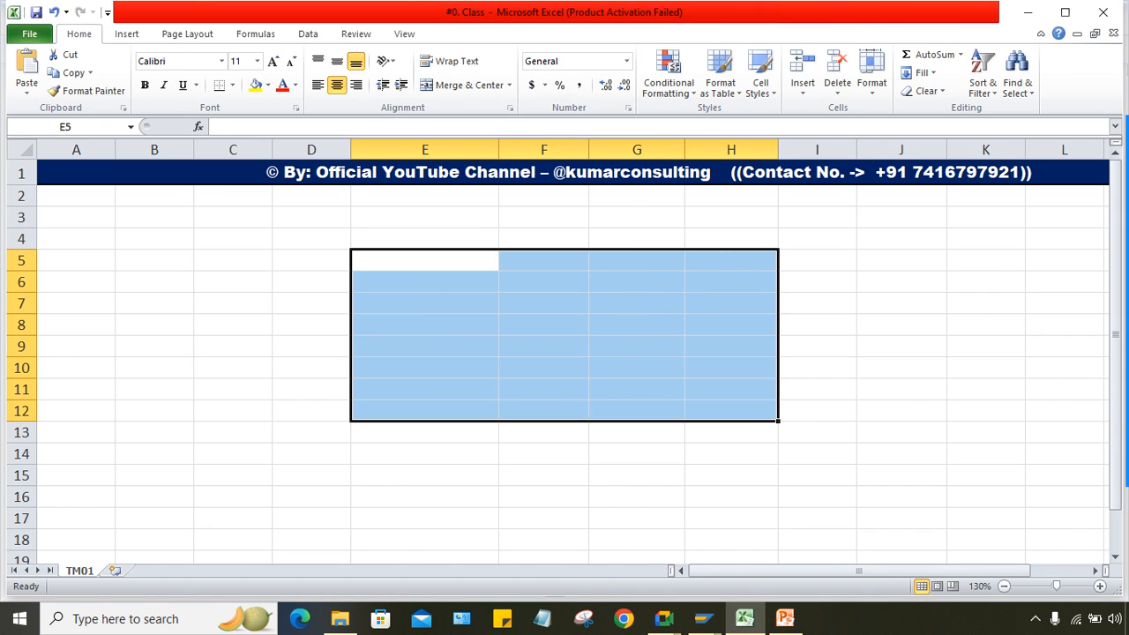
left_click(637, 476)
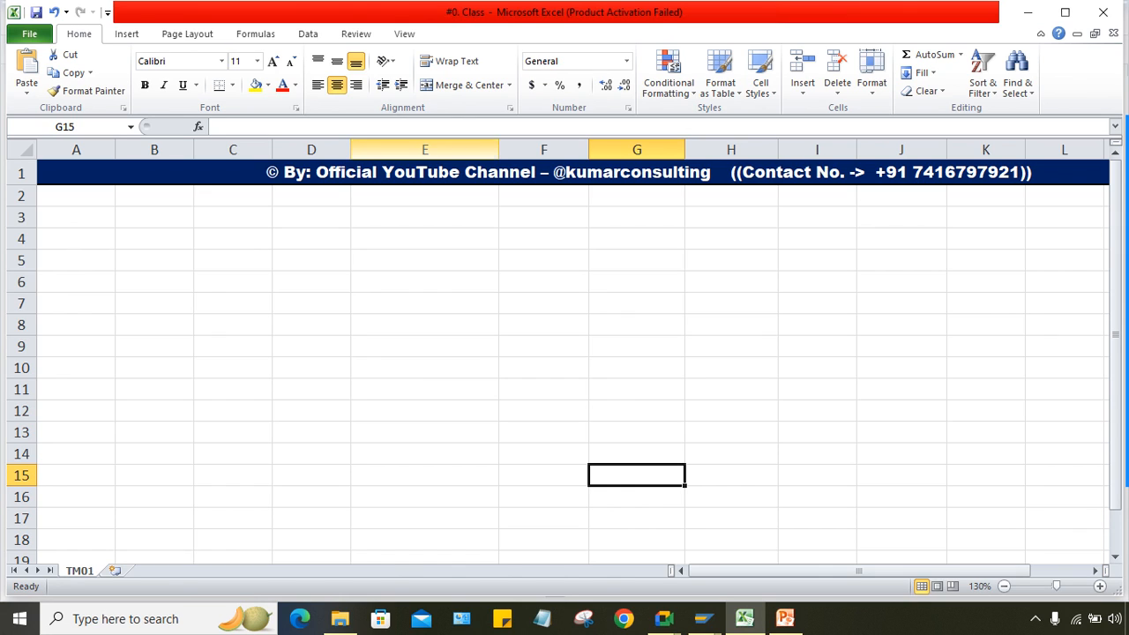
left_click_drag(499, 150, 456, 150)
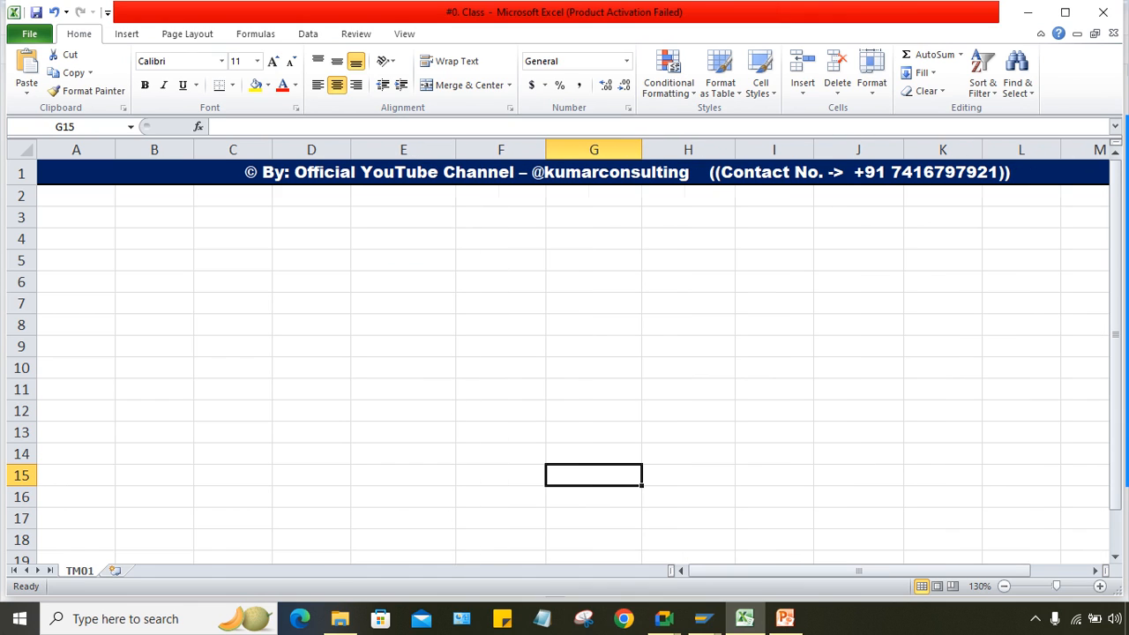
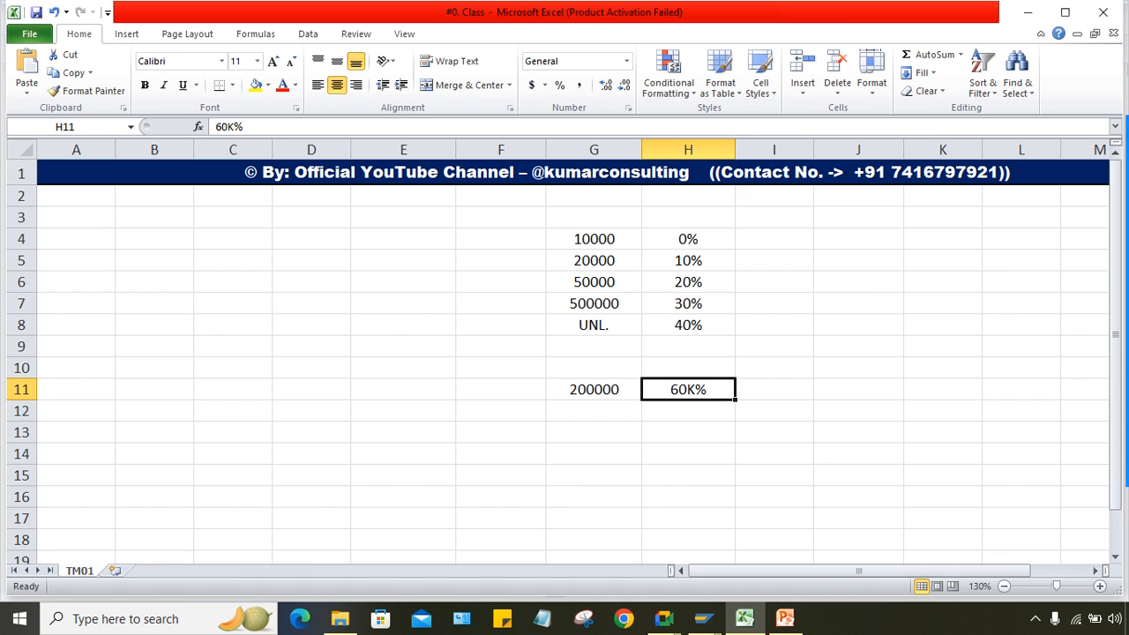
Step: Enter 0, 2000 and 2500 in F4:F6, and begin typing 15 in F7
left_click(501, 240)
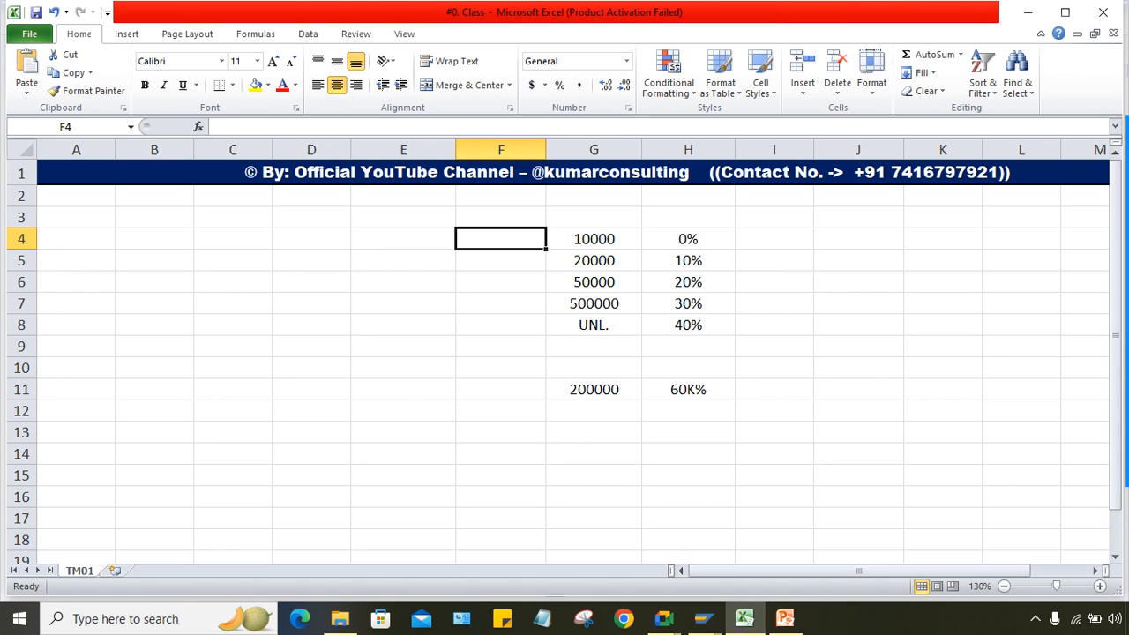
type("0")
key("Return")
type("200")
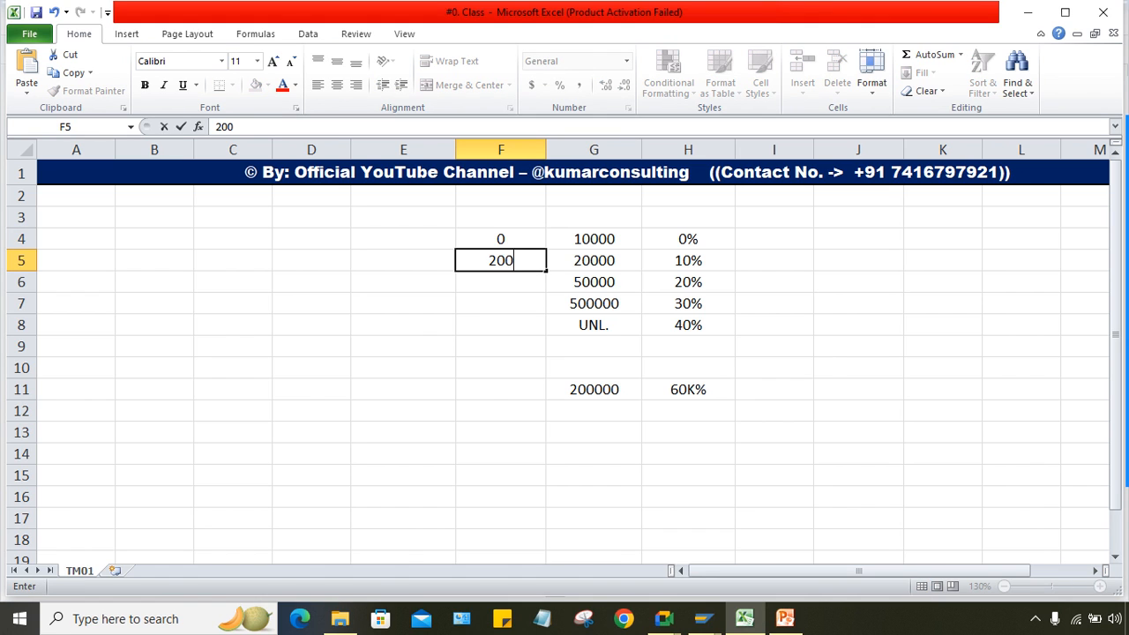
type("0")
key("Return")
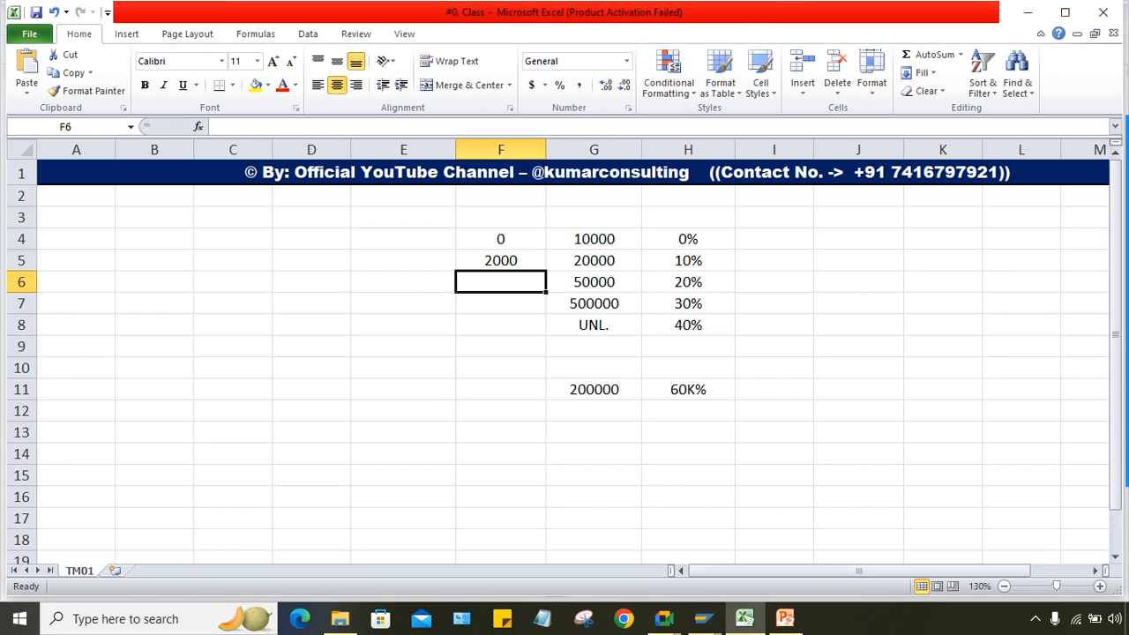
type("2500")
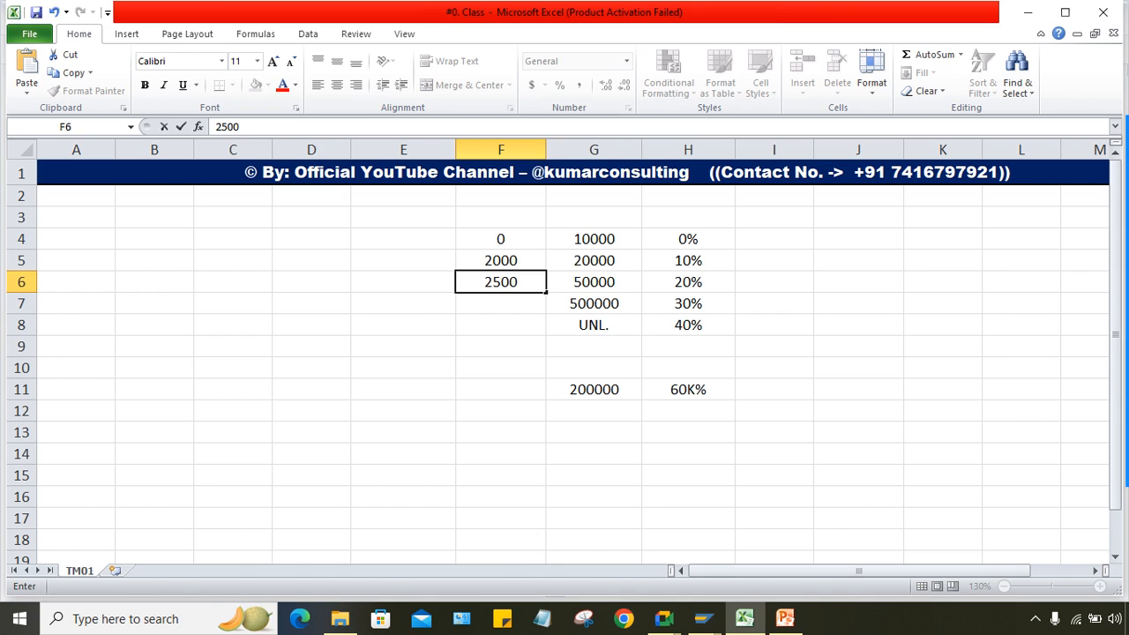
key("Return")
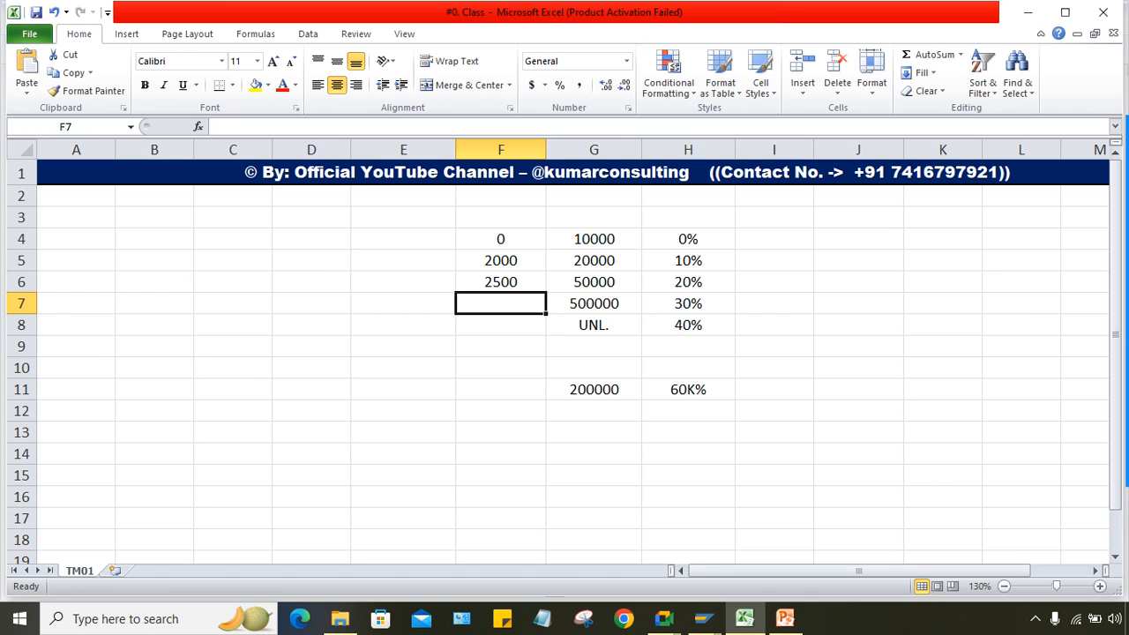
type("15")
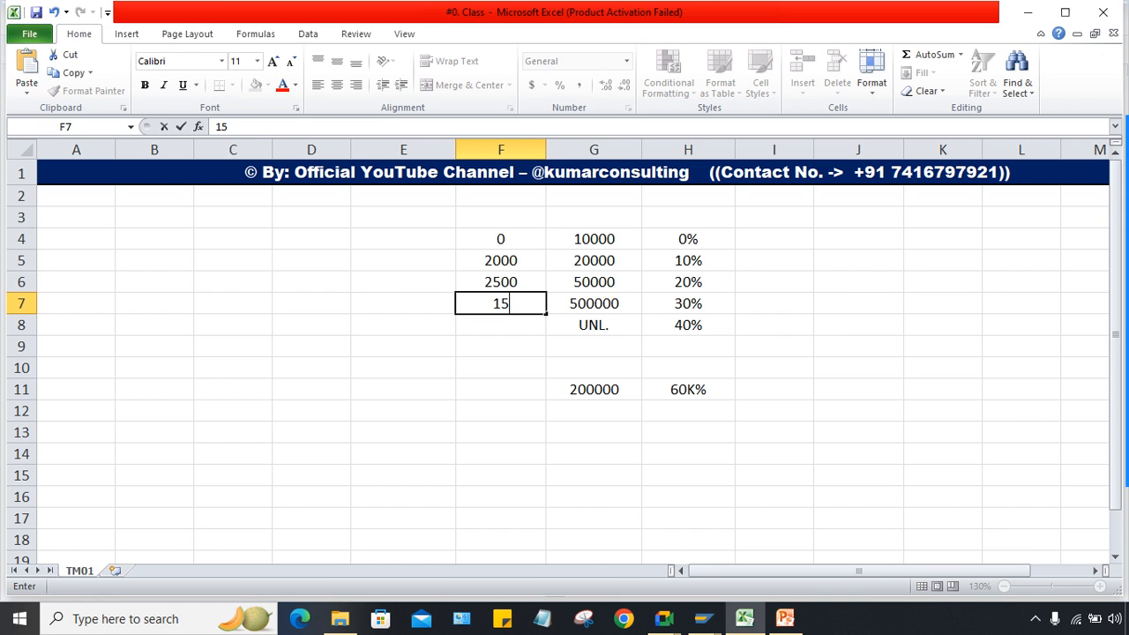
Step: Select the slab limits G4:G8, then the column F values, to compare their status-bar totals
left_click_drag(594, 217, 593, 325)
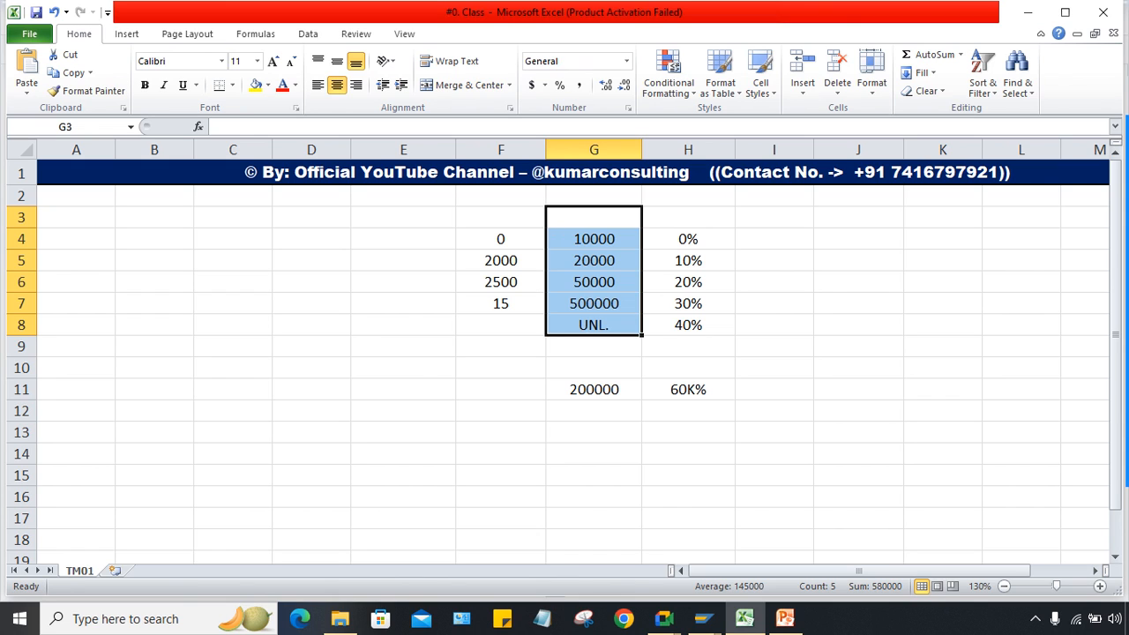
left_click_drag(594, 239, 593, 324)
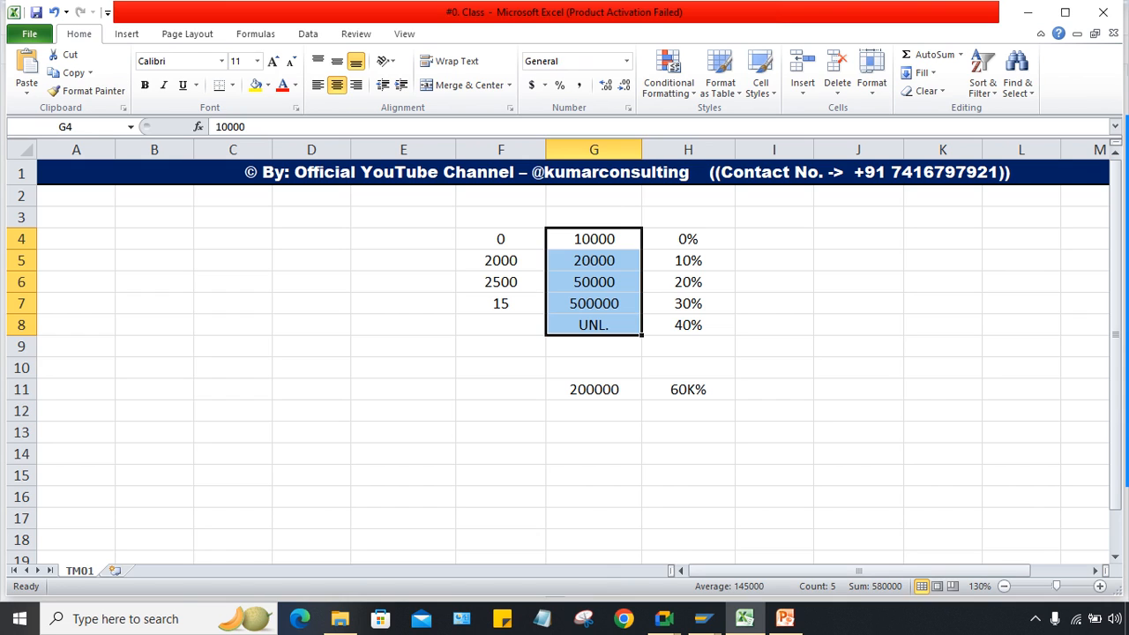
key("Left")
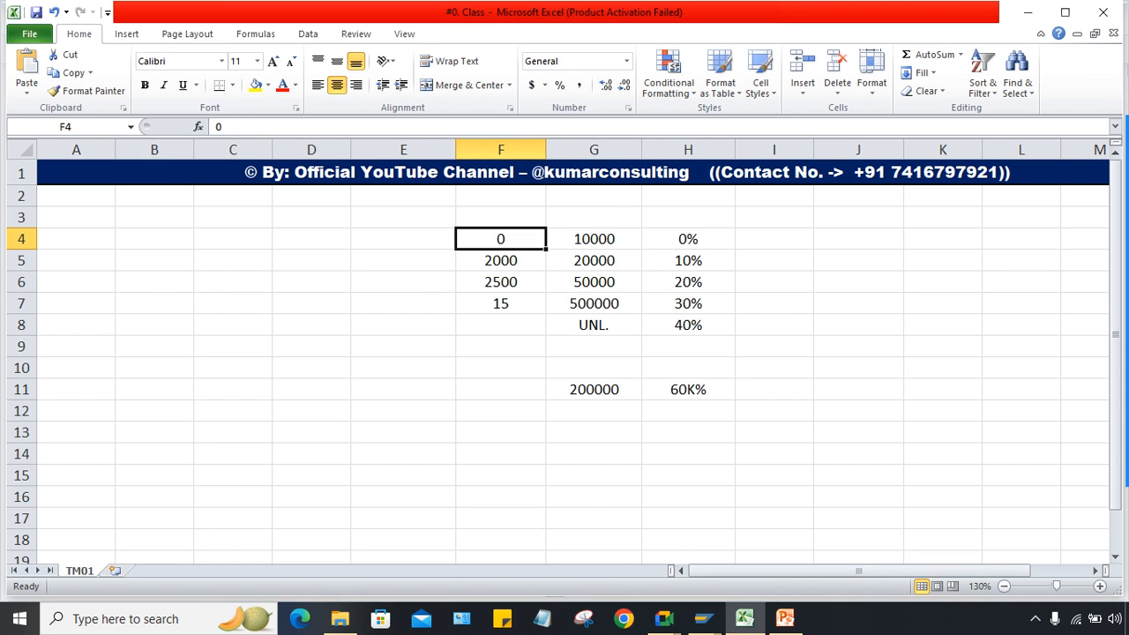
key("shift+Down")
key("shift+Down")
key("shift+Down")
key("shift+Down")
key("shift+Down")
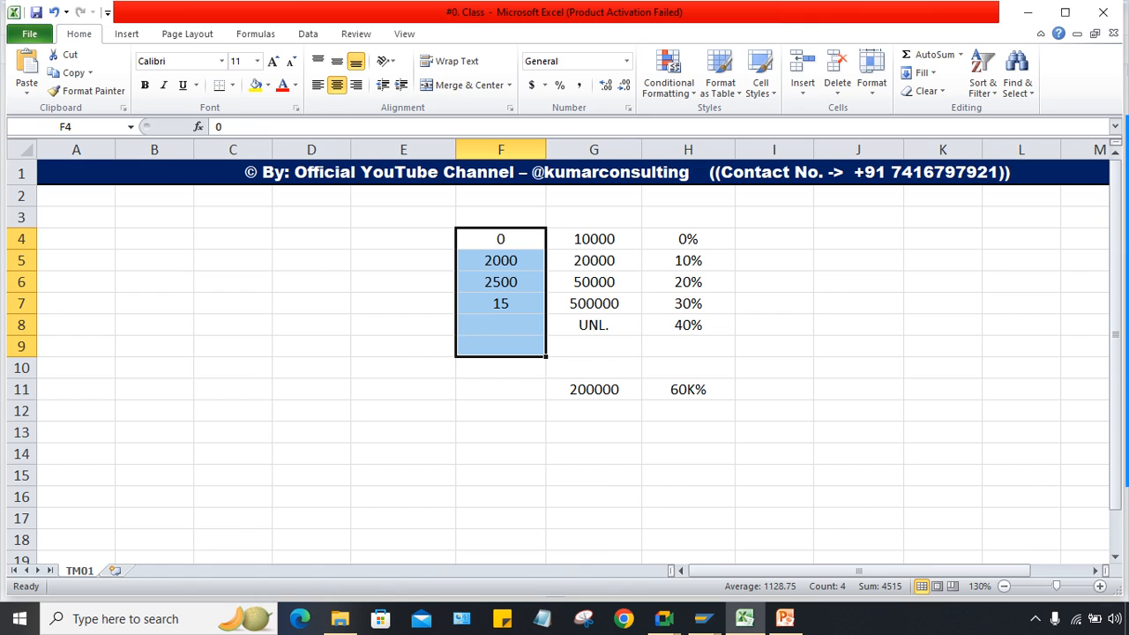
Step: Remove the percent sign from the 60K% result in H11
left_click(594, 389)
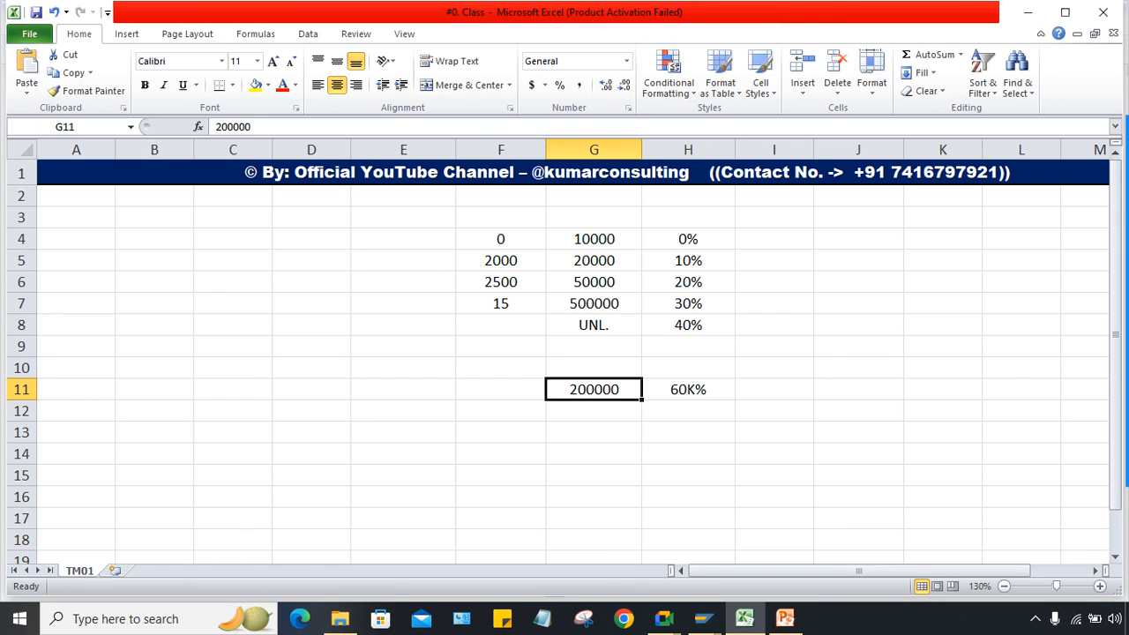
left_click(689, 390)
key("F2")
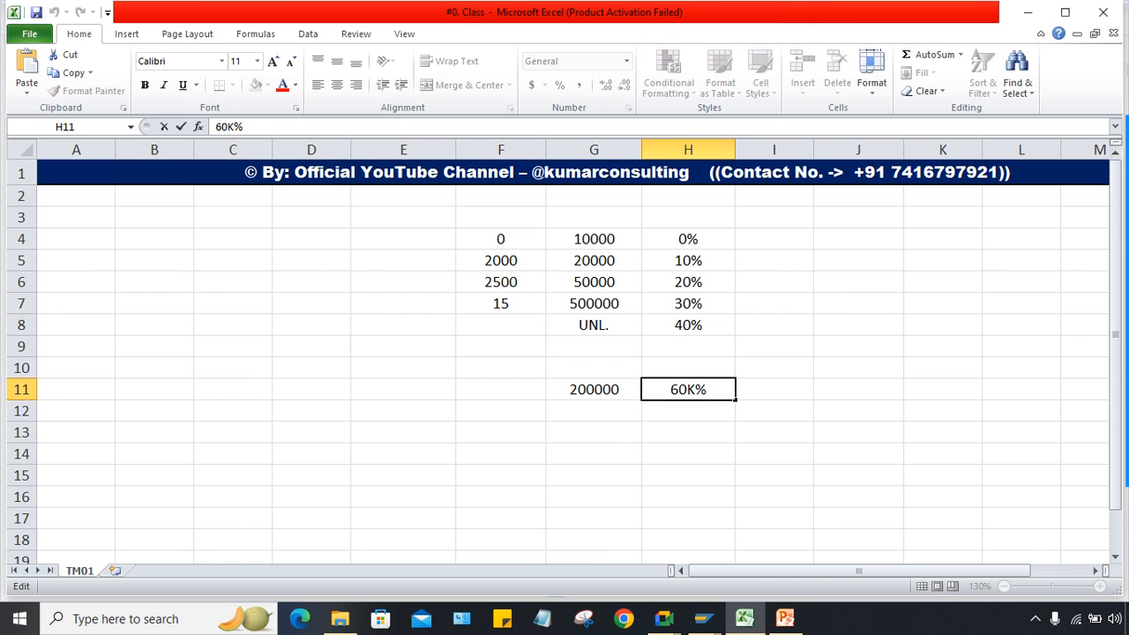
key("BackSpace")
key("Return")
Step: Review the column F values down to the 15 in F7
left_click(594, 390)
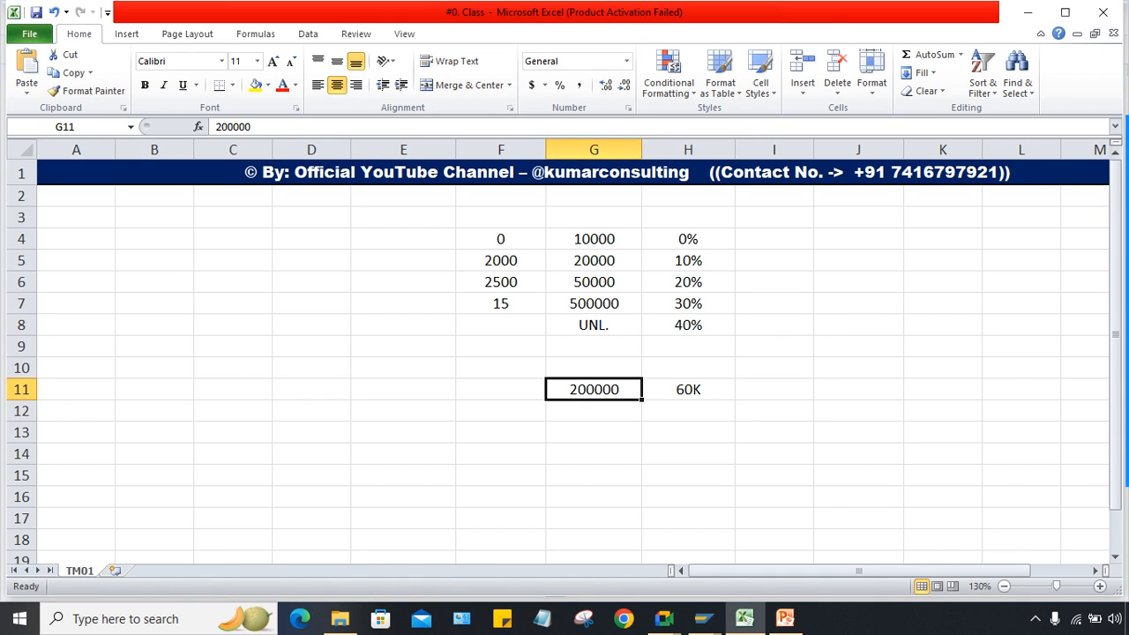
left_click(500, 217)
key("Down")
key("Down")
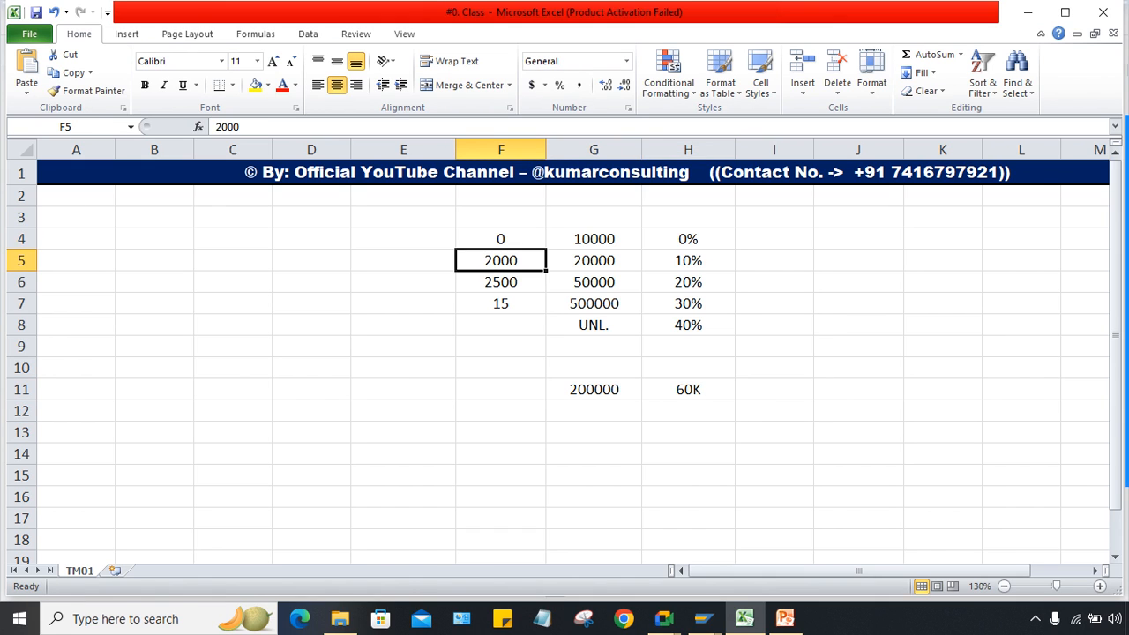
left_click(501, 303)
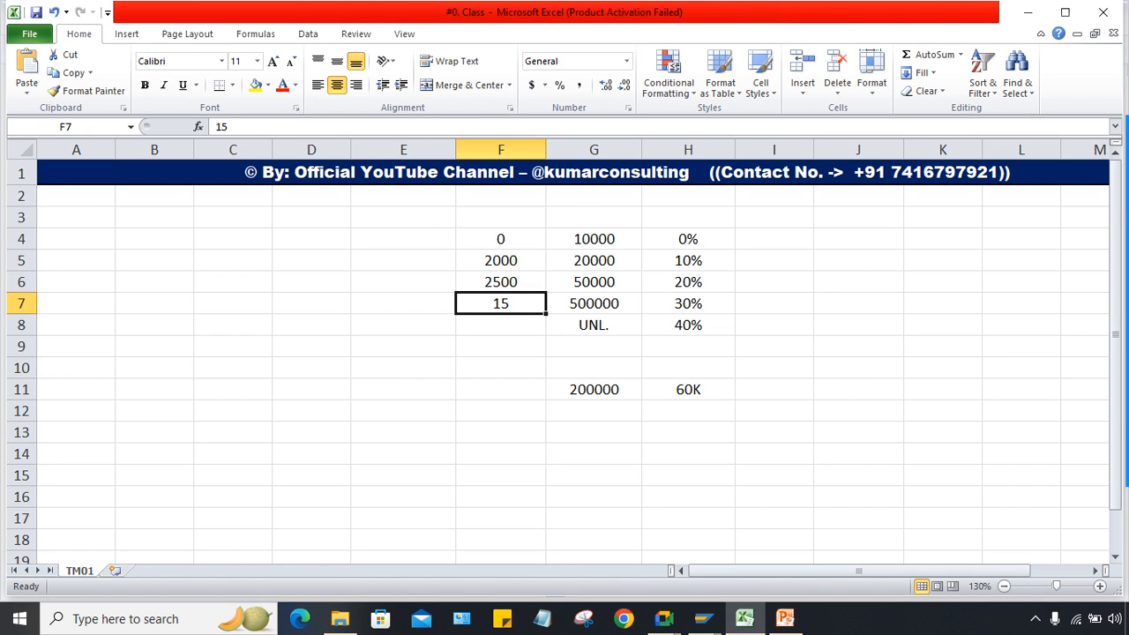
left_click(1102, 221)
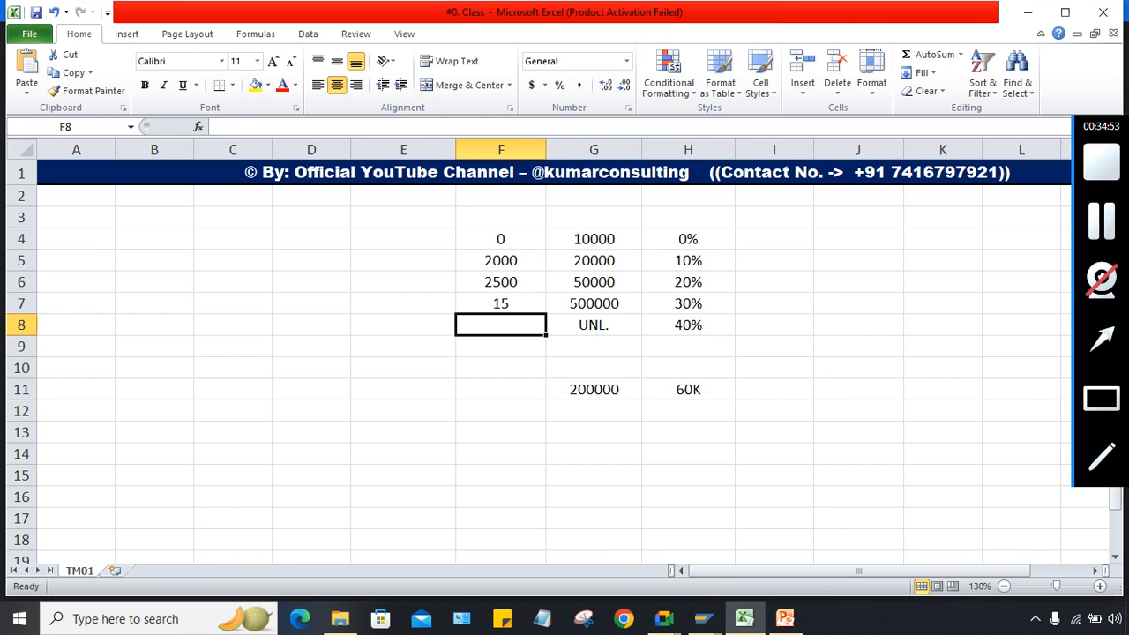
left_click(775, 389)
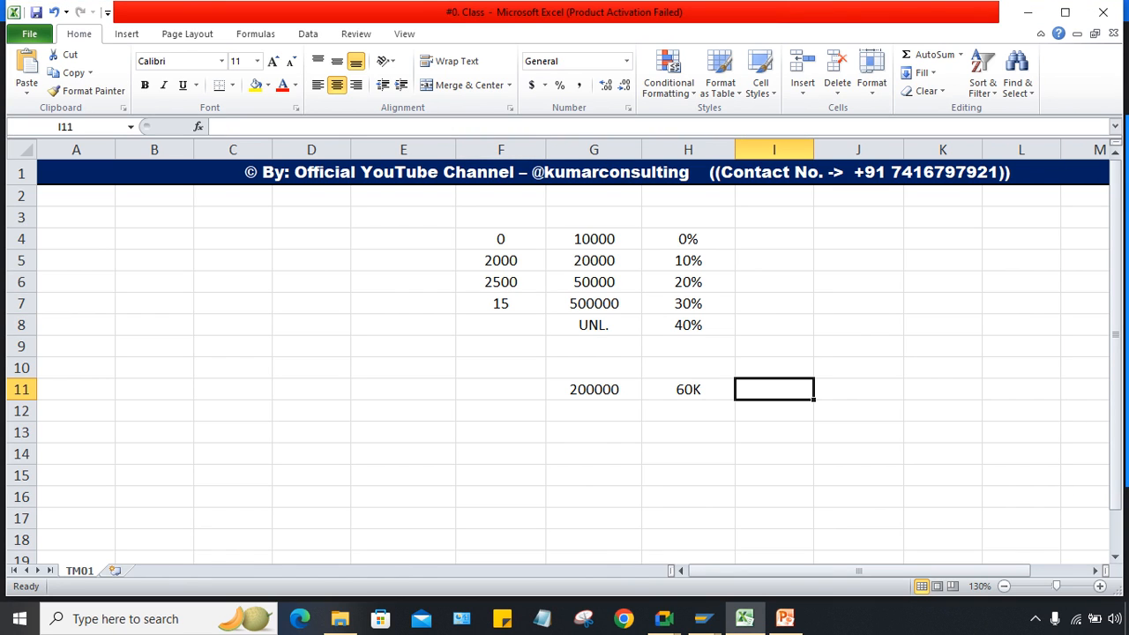
Step: Check the row 11 income and tax pair and enter 48K in cell I11
left_click_drag(594, 389, 688, 389)
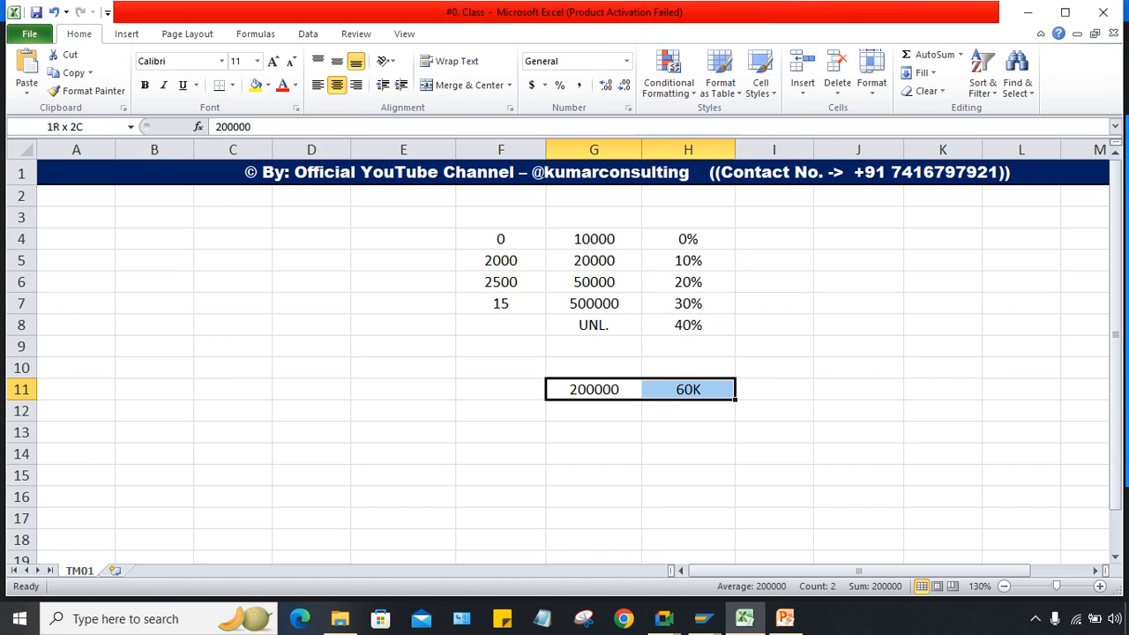
left_click(775, 389)
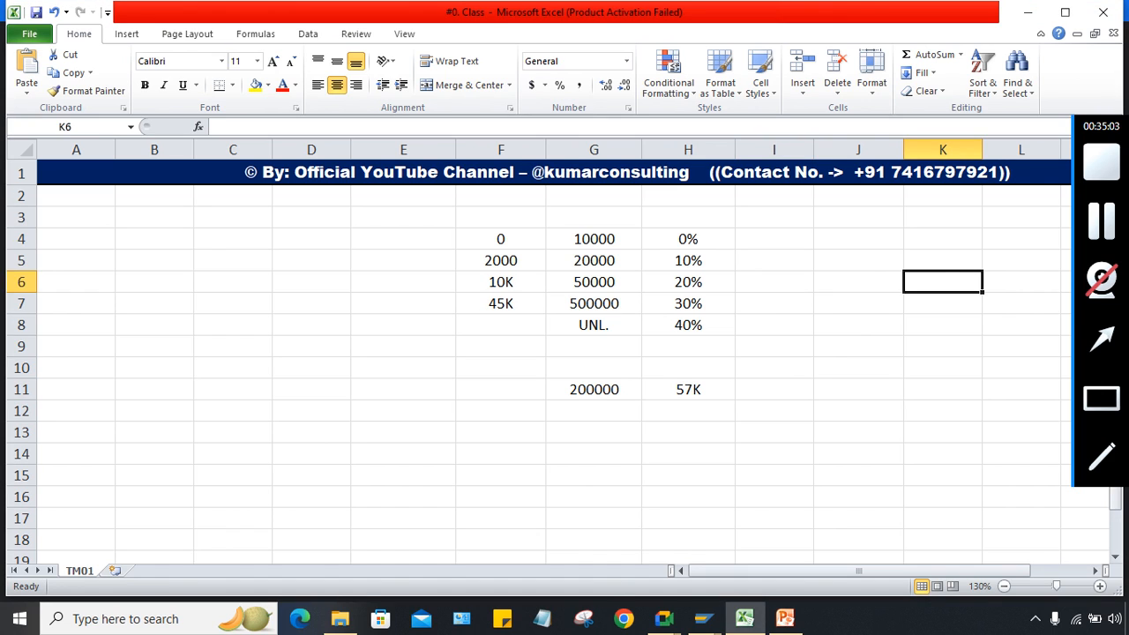
left_click(858, 432)
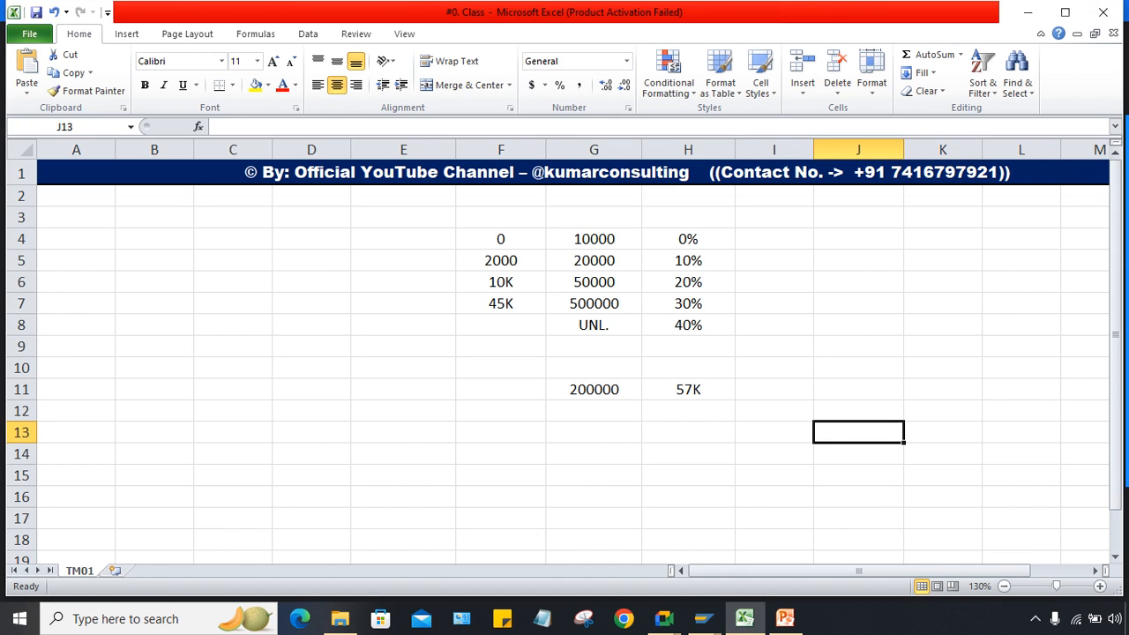
left_click(688, 411)
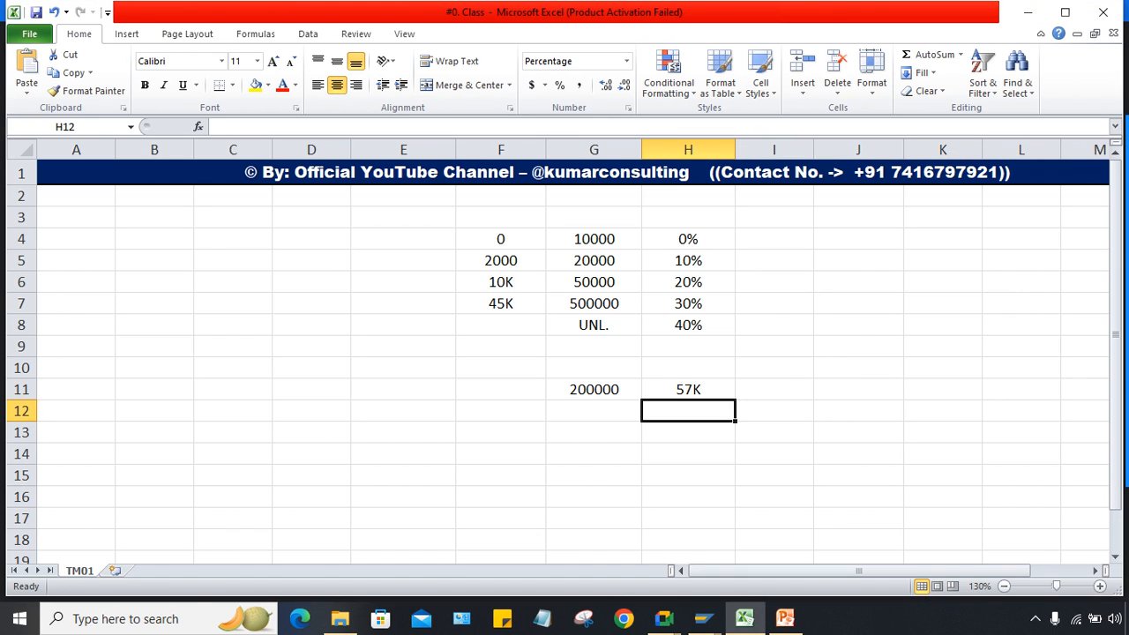
left_click(944, 367)
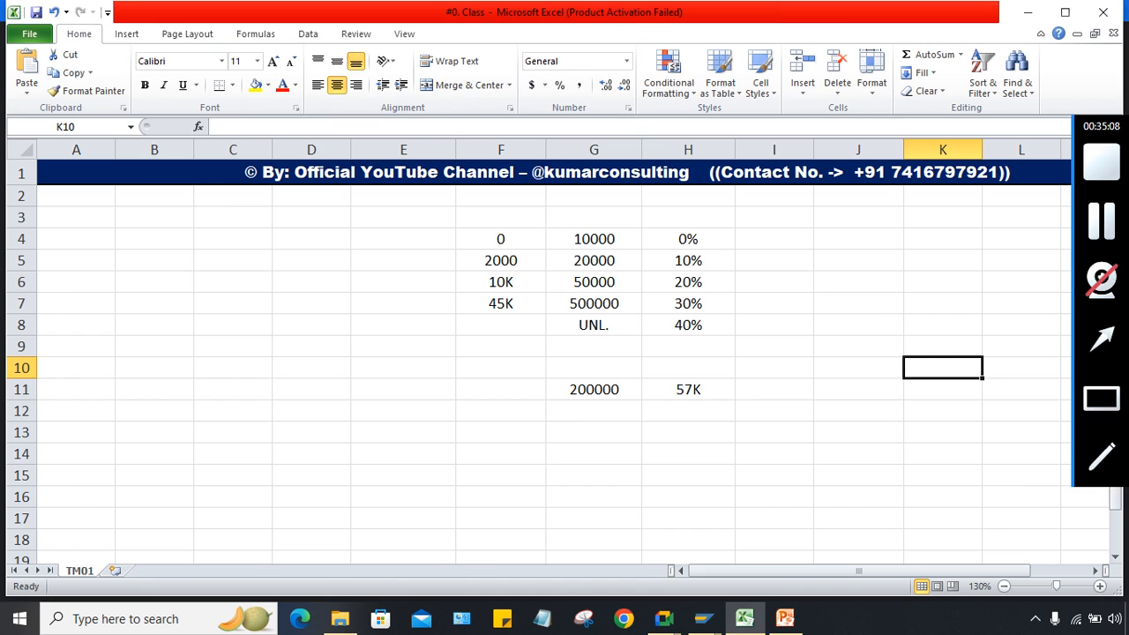
left_click(689, 433)
left_click(773, 390)
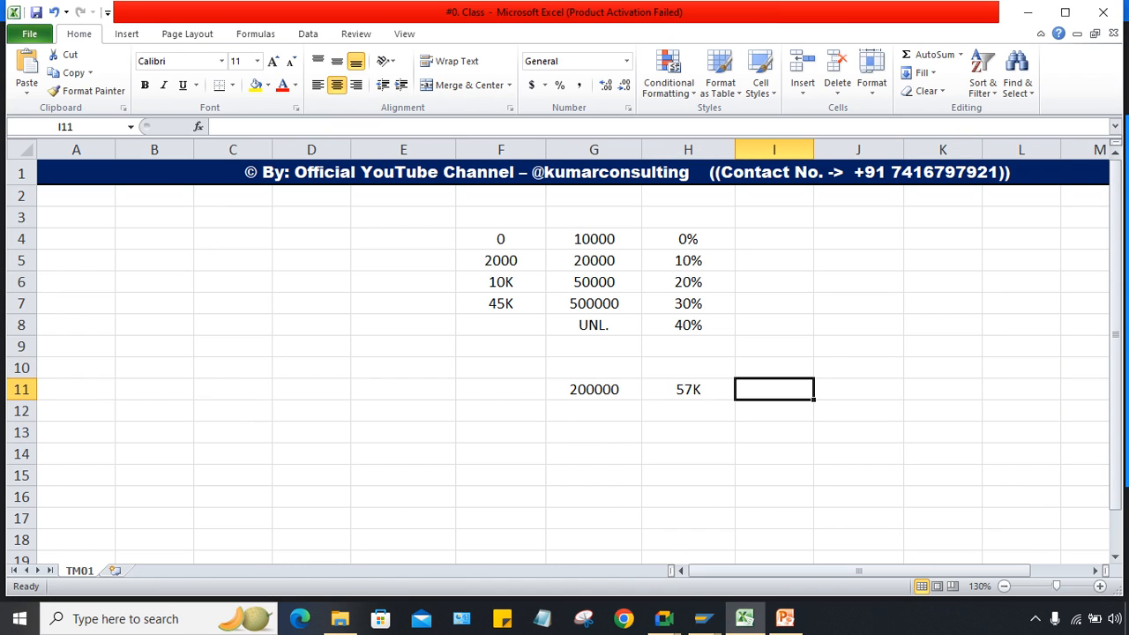
type("48K")
key("Return")
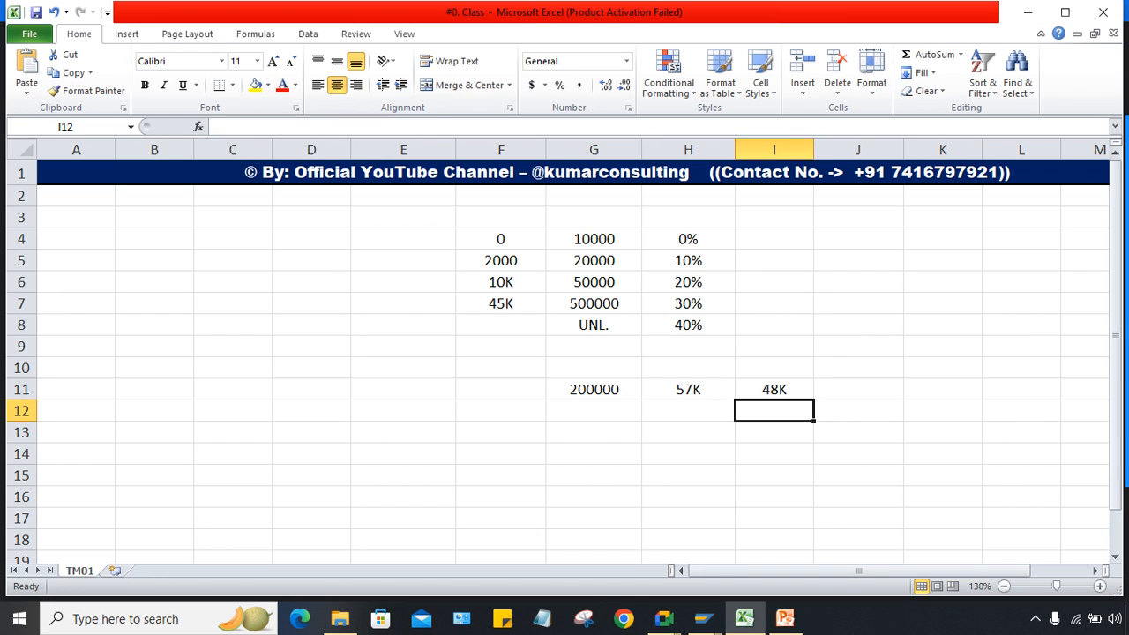
left_click_drag(500, 239, 500, 346)
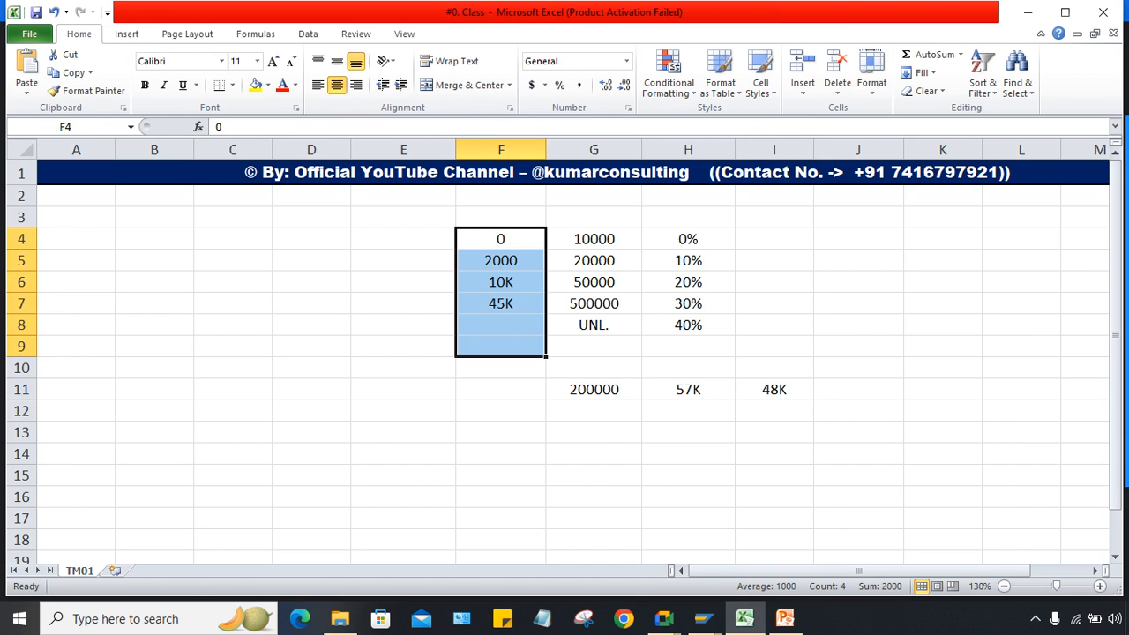
double_click(404, 239)
type("0")
key("Return")
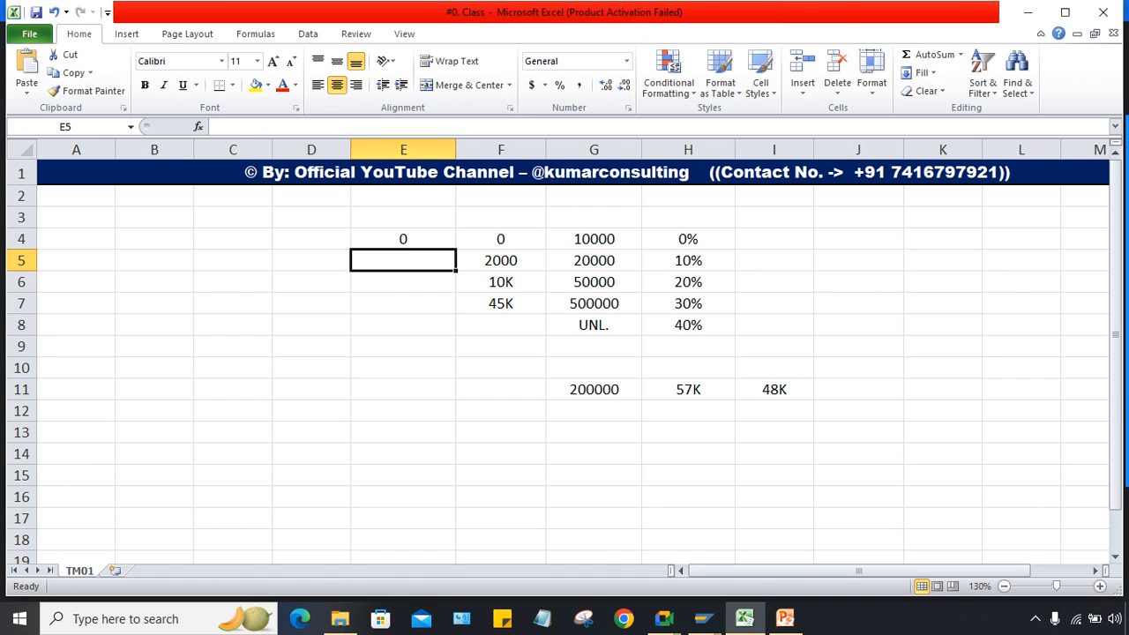
type("2000")
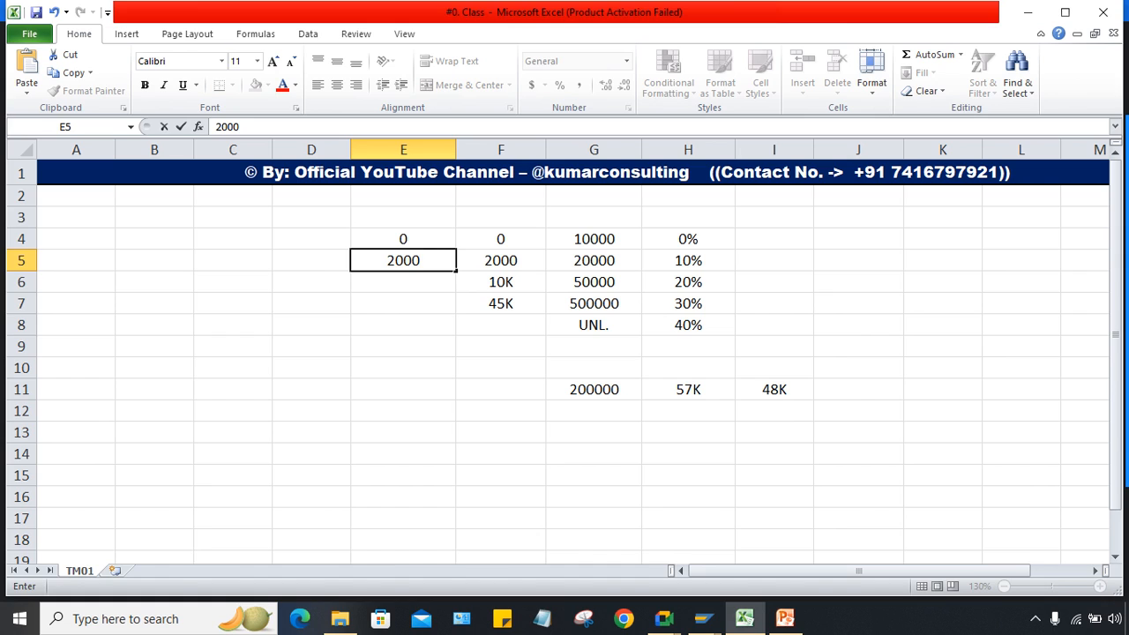
key("Return")
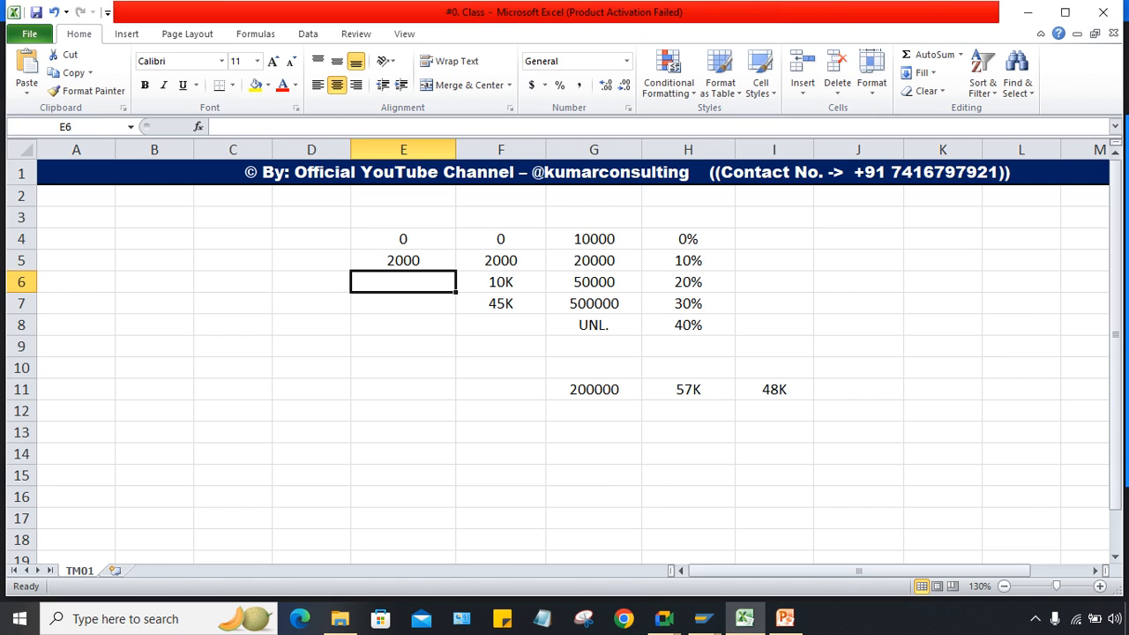
type("100")
key("BackSpace")
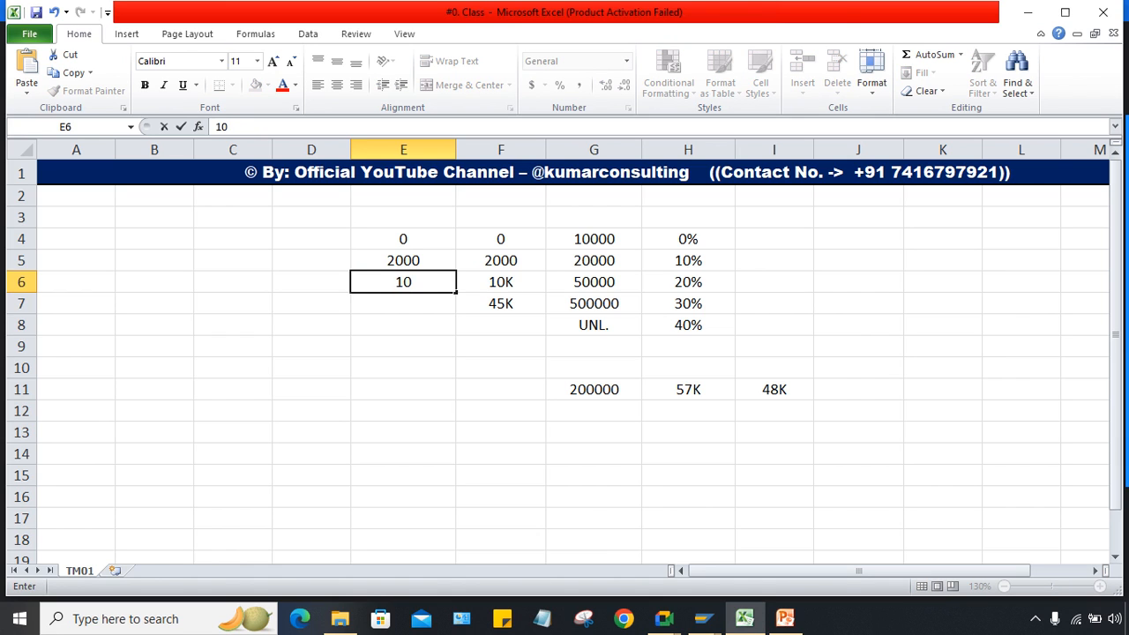
type("K")
key("Return")
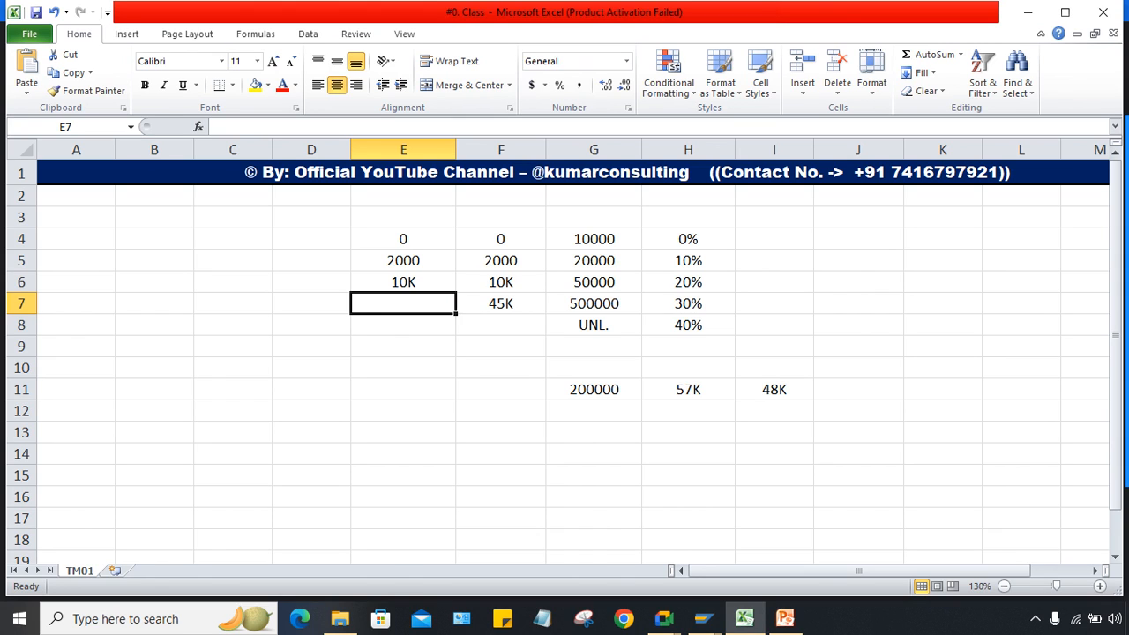
type("36")
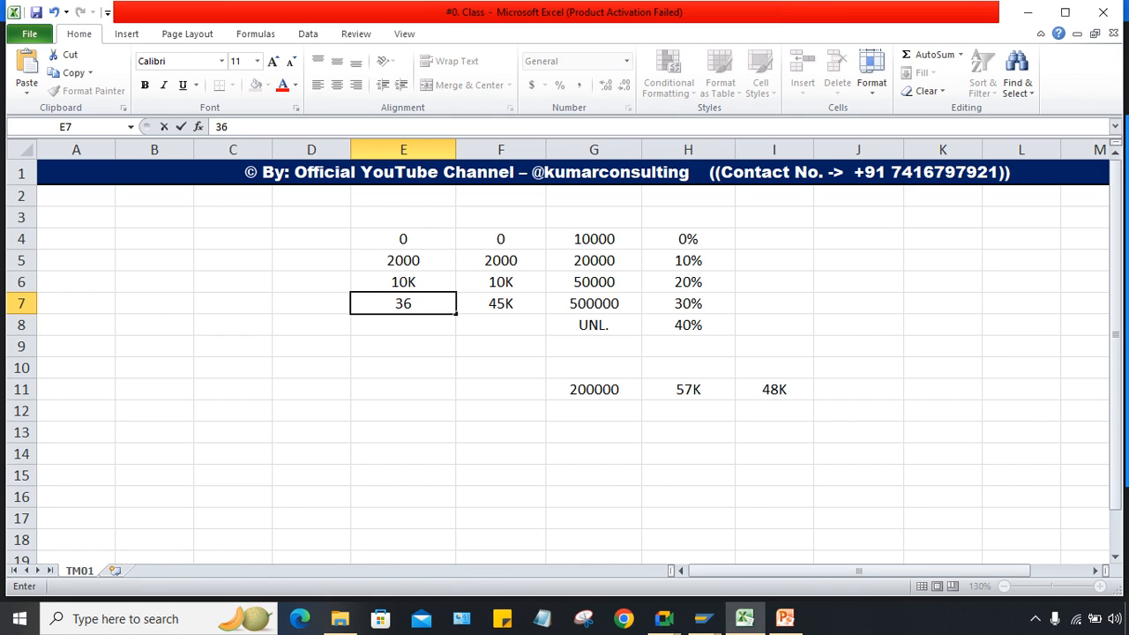
key("BackSpace")
key("BackSpace")
type("36K")
key("Return")
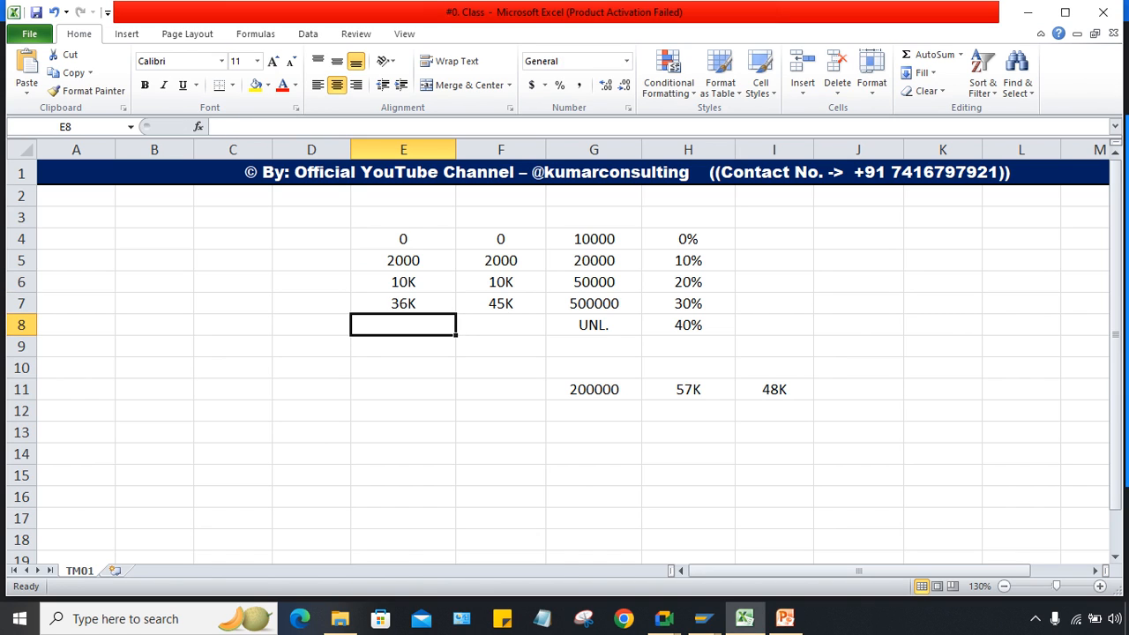
left_click(774, 390)
left_click(689, 390)
left_click(774, 390)
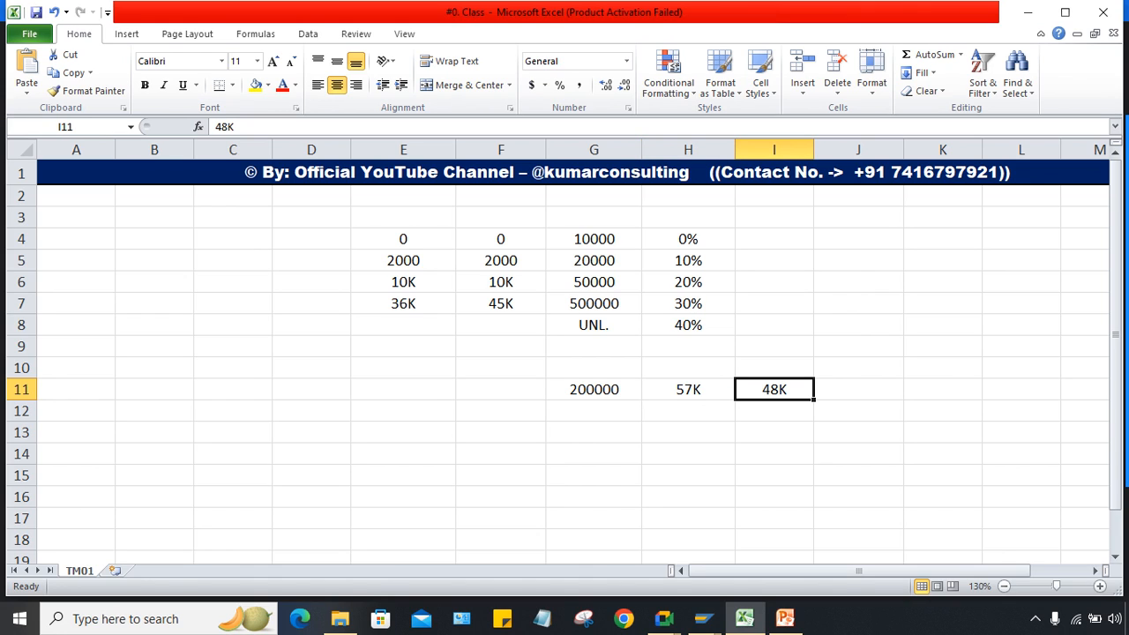
left_click(311, 239)
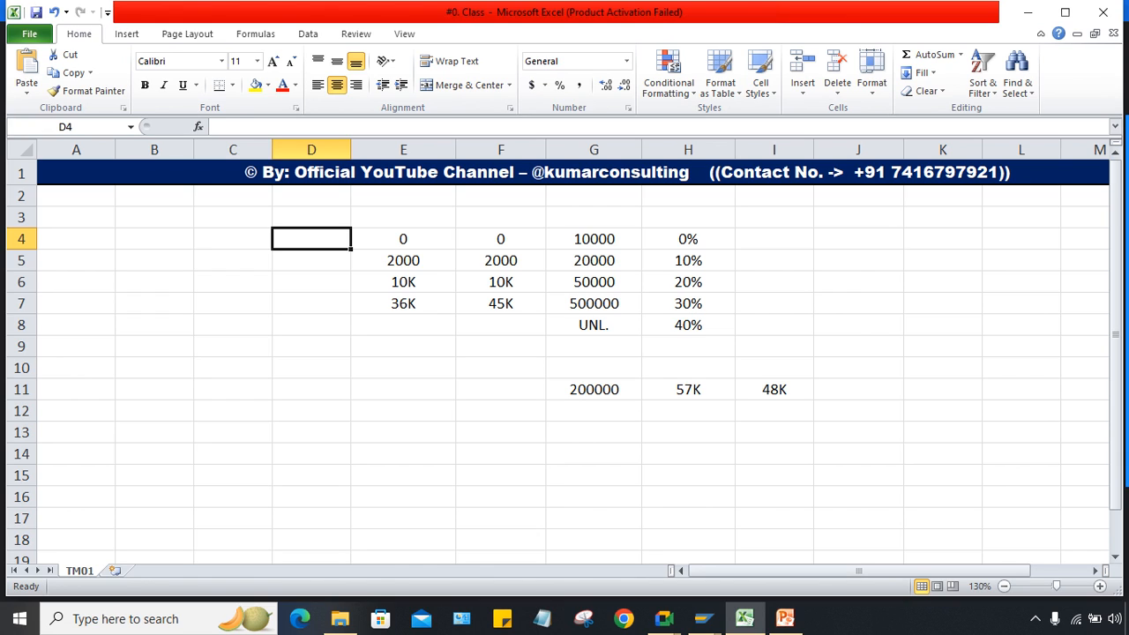
Step: Enter 0 in D4 and slab number 1 in I4
left_click(593, 239)
left_click(502, 239)
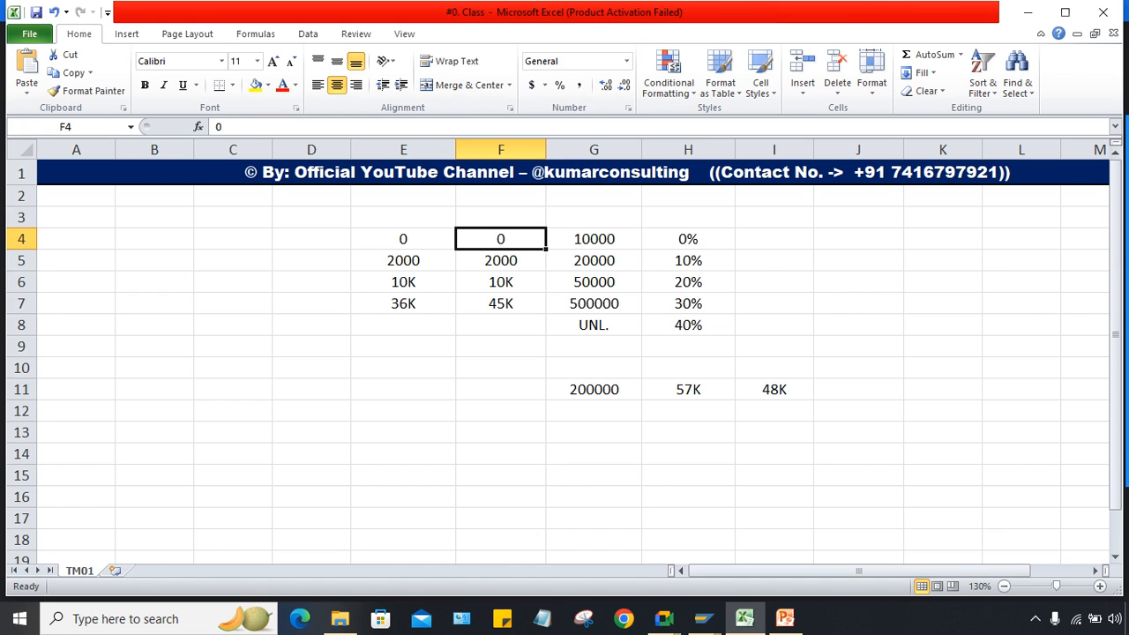
left_click(312, 239)
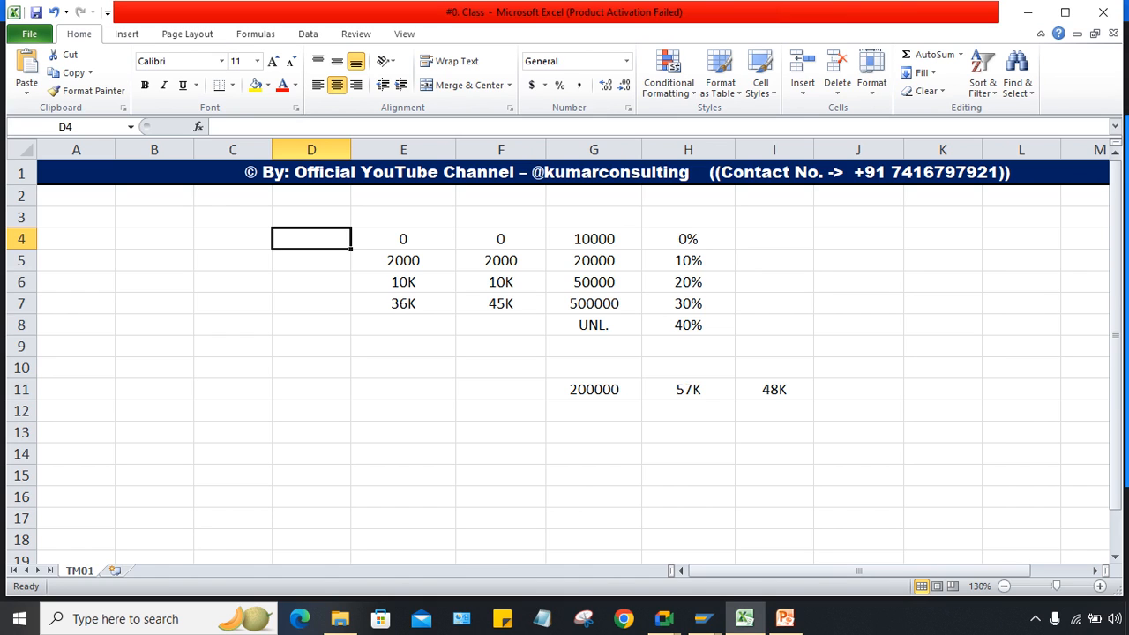
type("0")
key("Return")
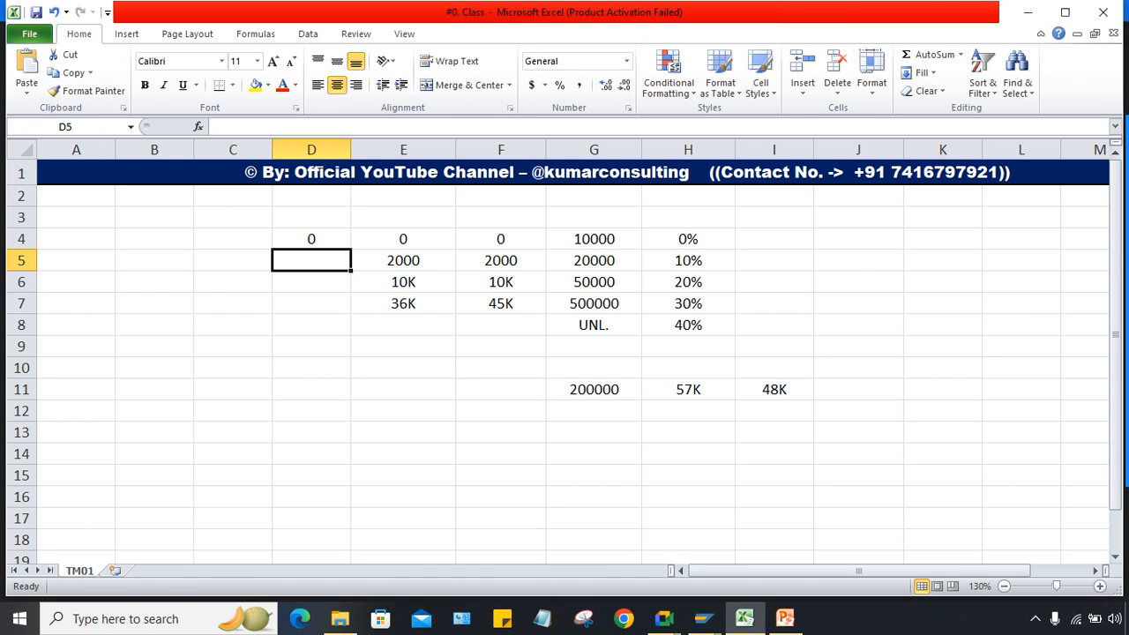
left_click(775, 239)
type("1")
key("Return")
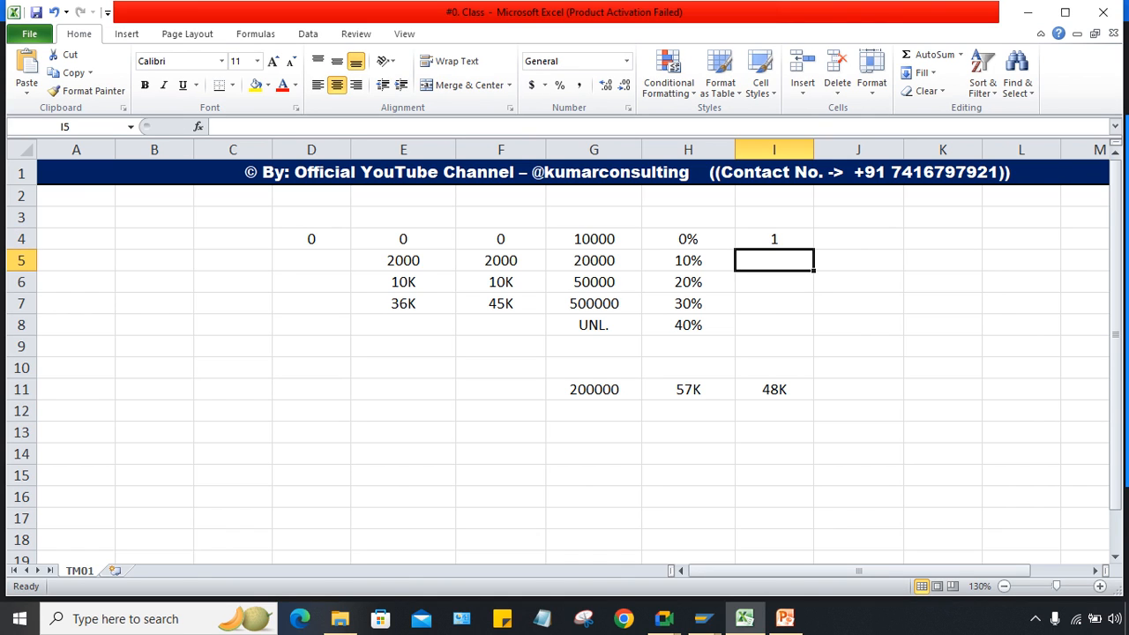
Step: Enter 2000 in D5 and 10K in D6, checking against columns F–H
left_click(311, 261)
left_click(501, 260)
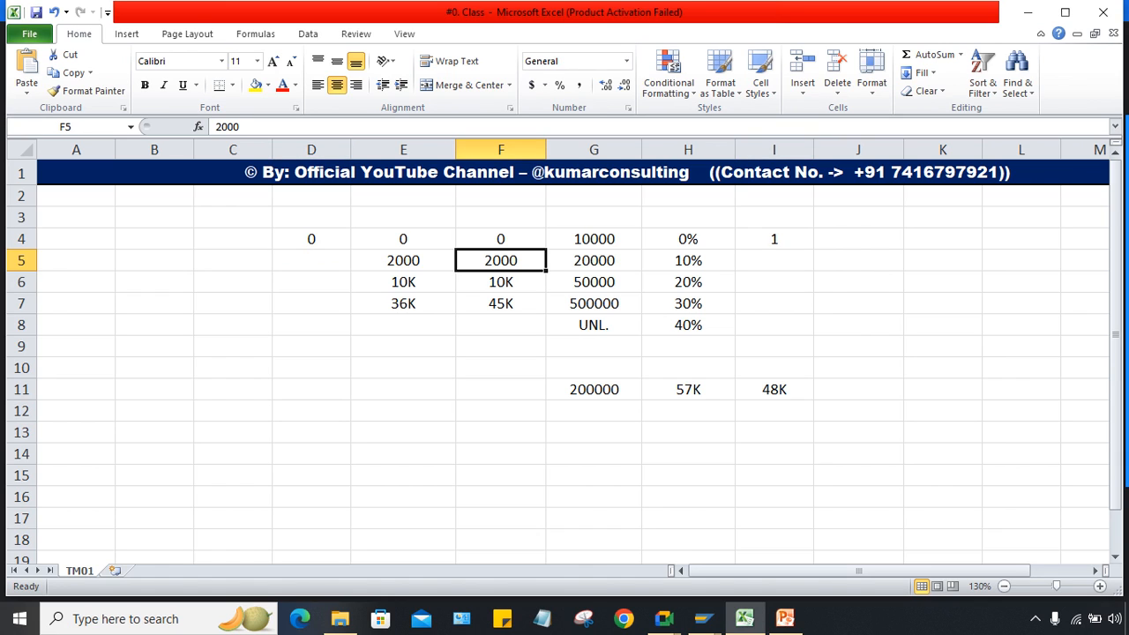
left_click(594, 260)
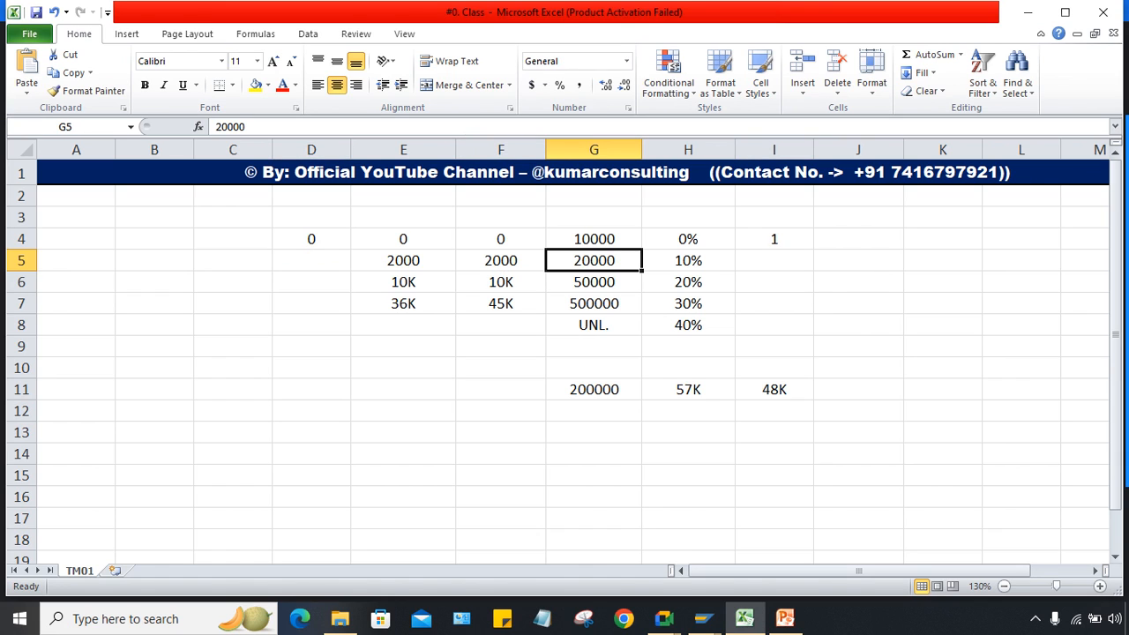
left_click(312, 260)
left_click(688, 260)
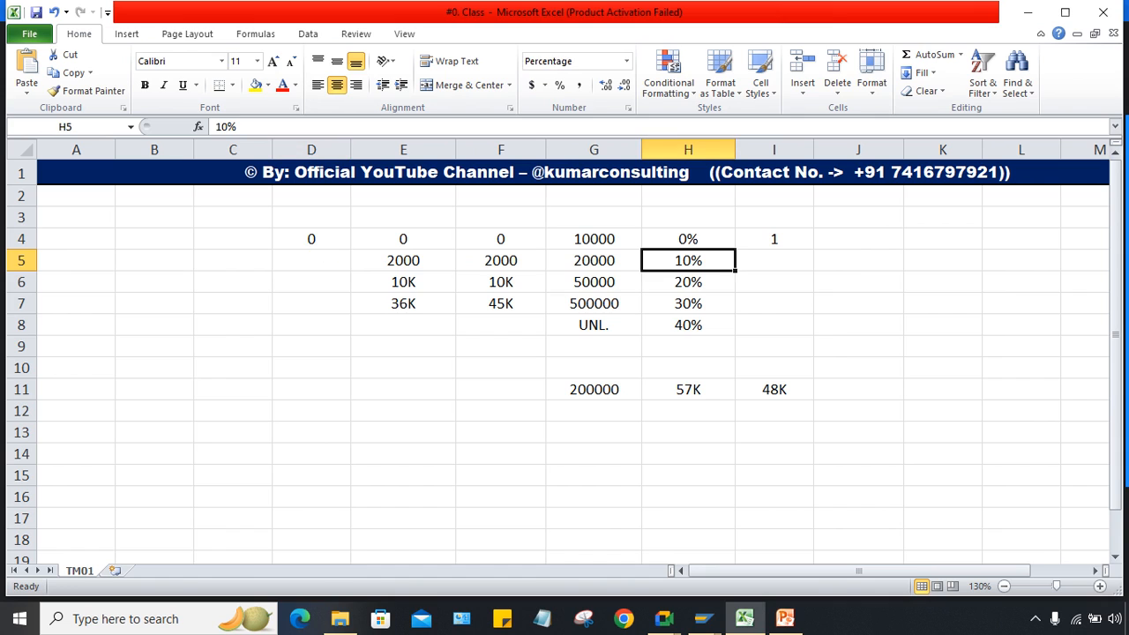
left_click(311, 261)
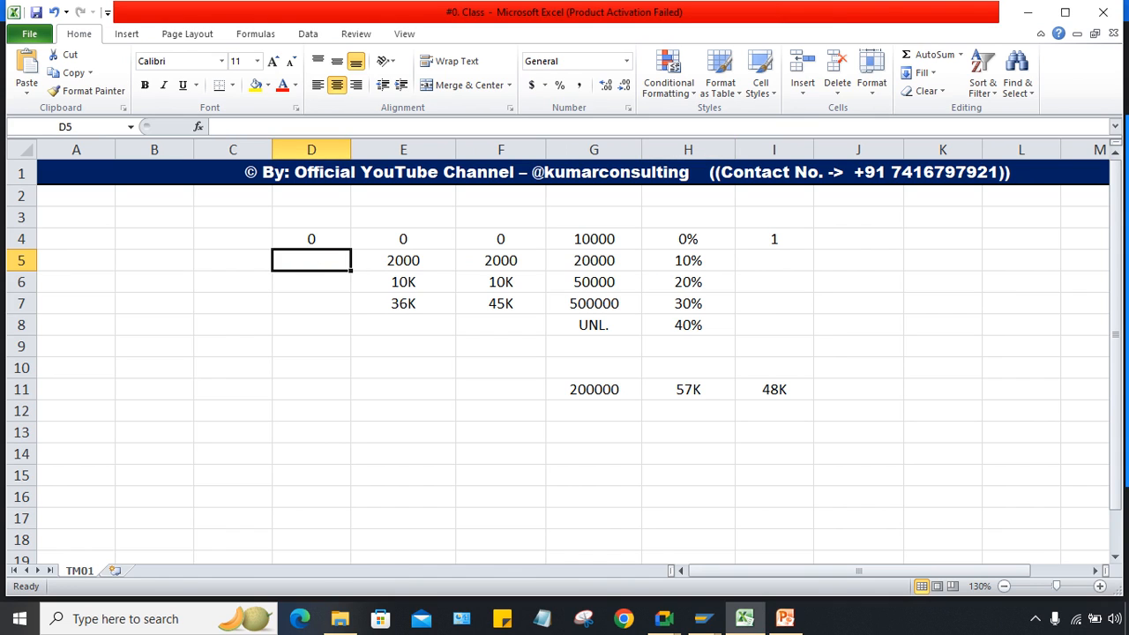
type("2000")
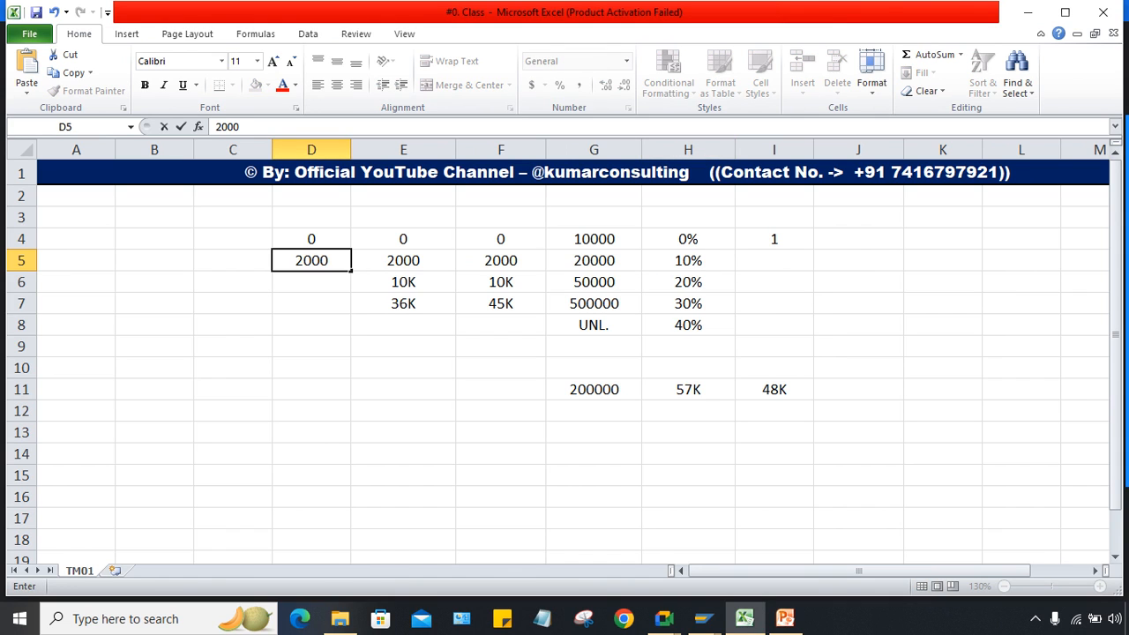
key("Return")
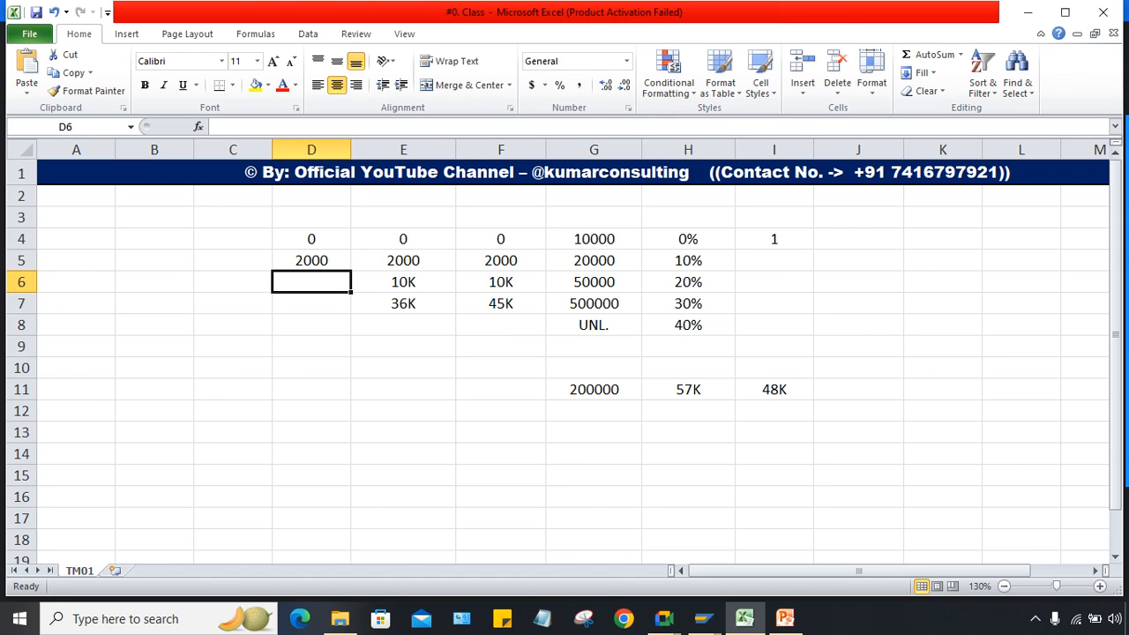
left_click(593, 282)
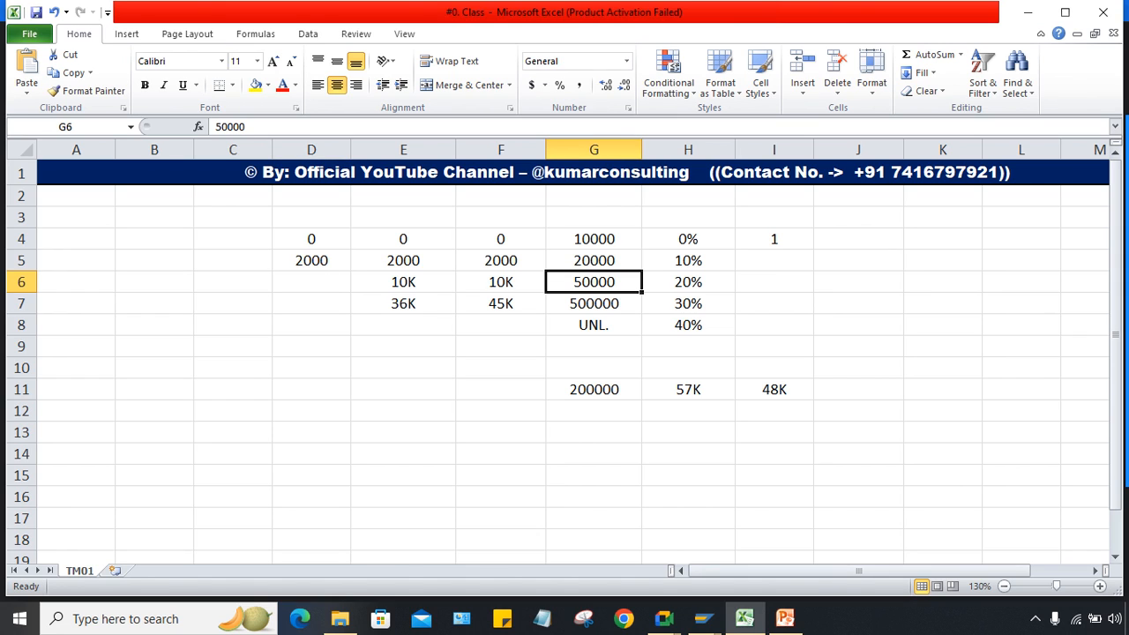
left_click(311, 283)
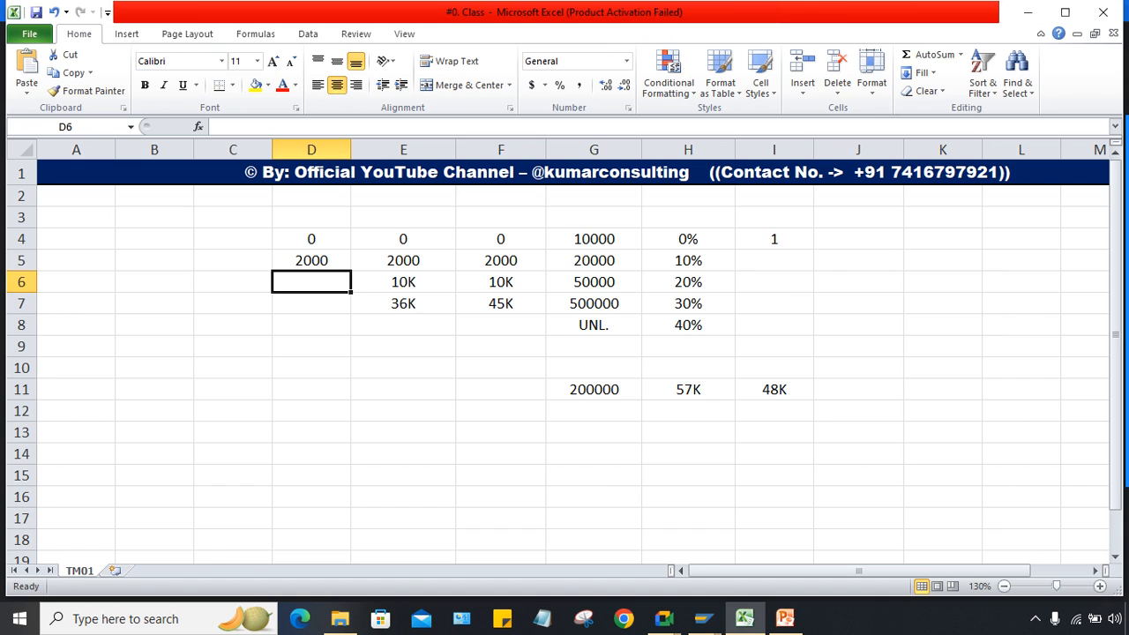
type("1")
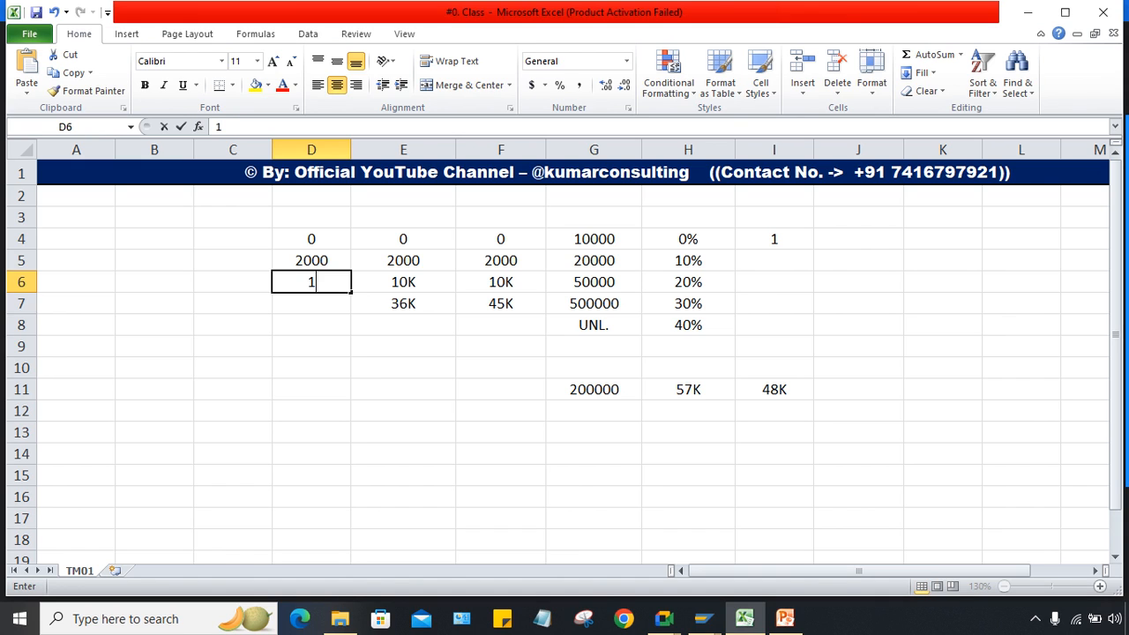
type("0K")
key("Return")
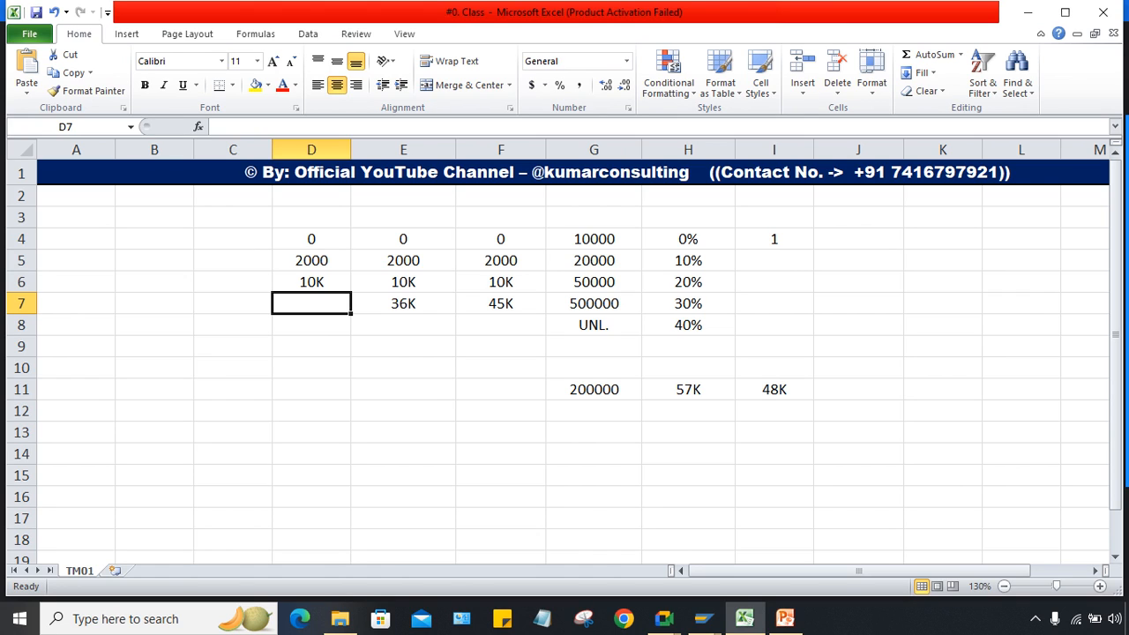
Step: Number the remaining slabs 2 to 5 in I5:I8
left_click(774, 260)
type("2")
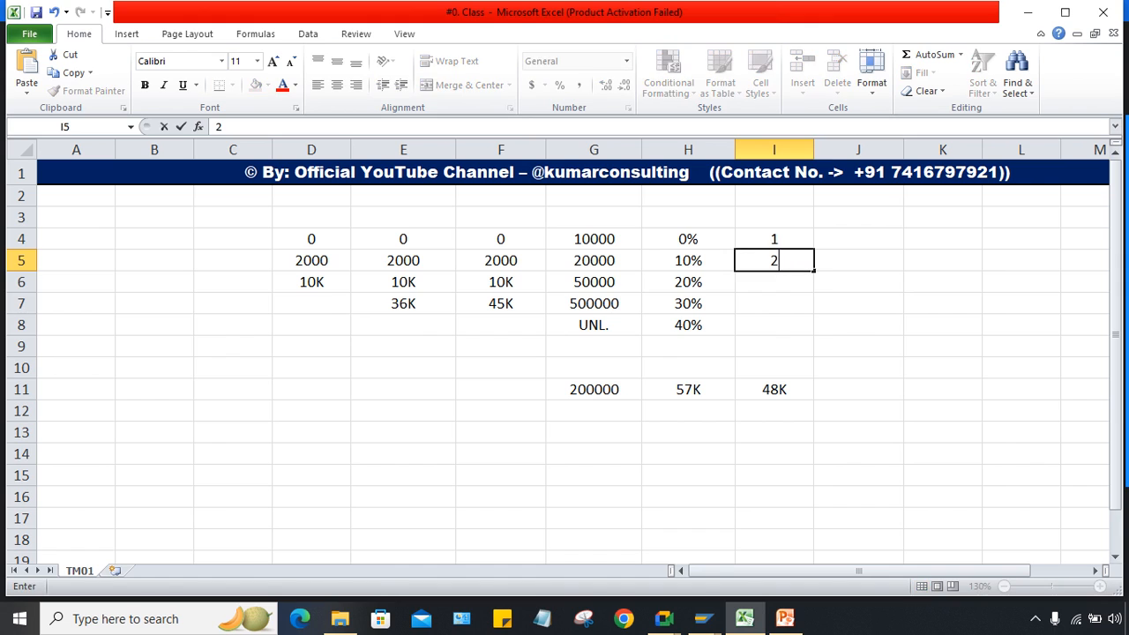
key("Return")
type("3")
key("Return")
type("4")
key("Return")
type("5")
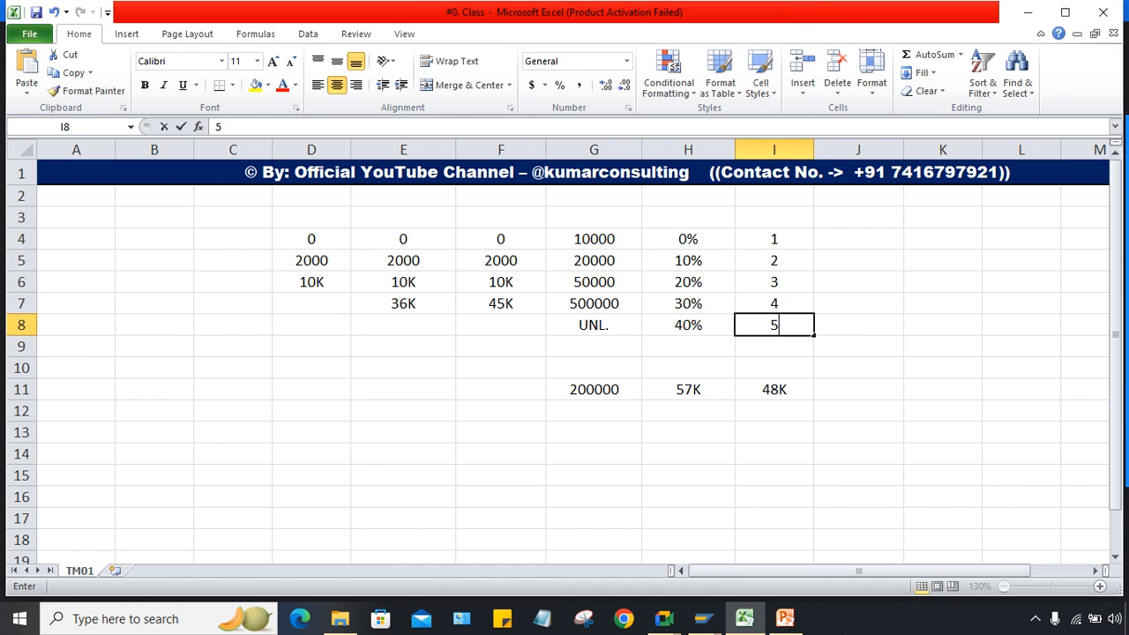
key("Return")
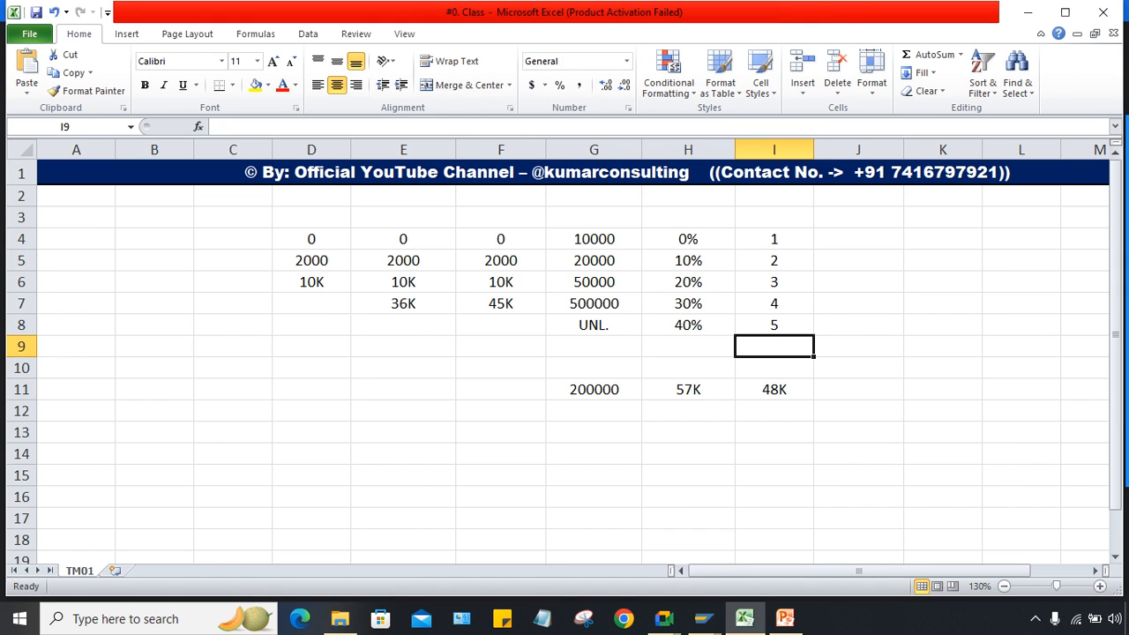
Step: Enter 36K in D7 beside the 500000 / 30% slab row
left_click_drag(593, 302, 688, 302)
left_click(311, 303)
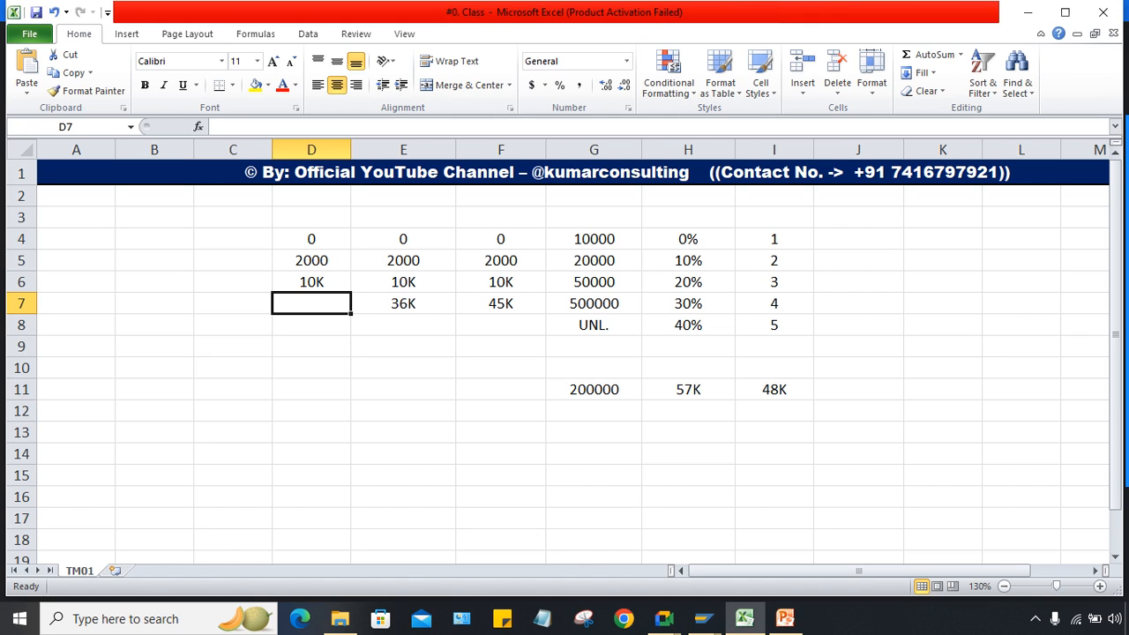
type("36")
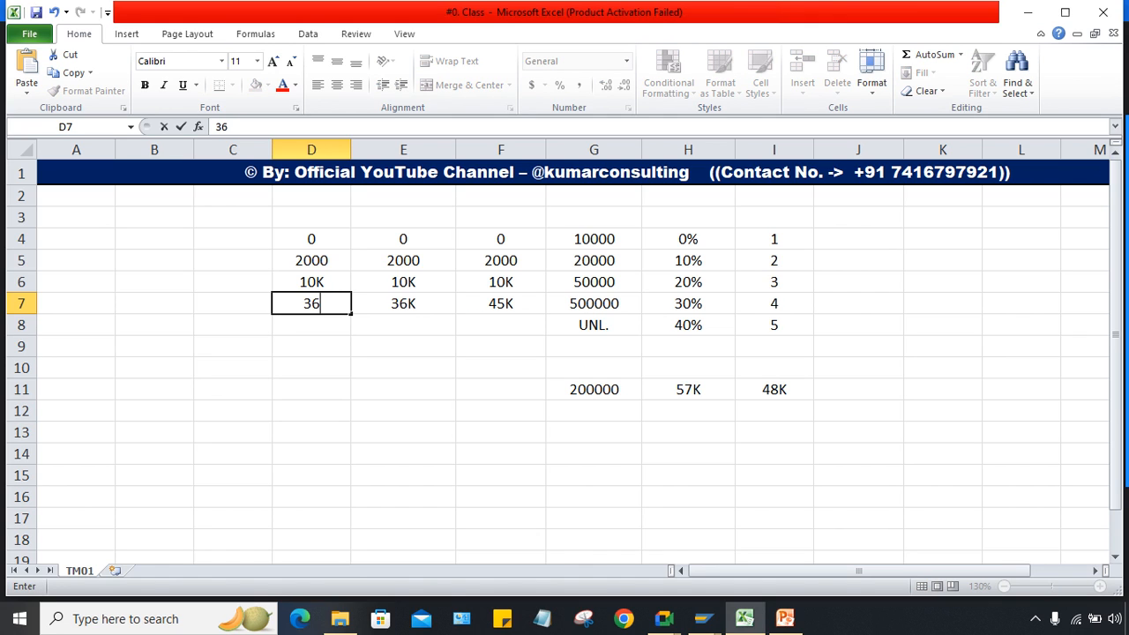
type("K")
key("Return")
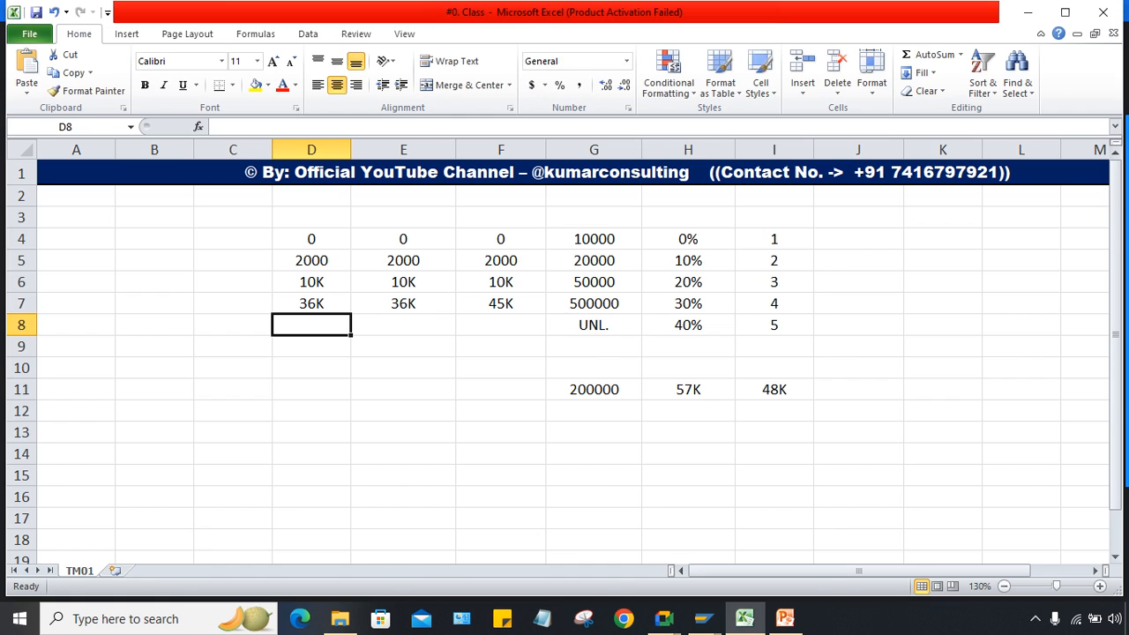
left_click(774, 389)
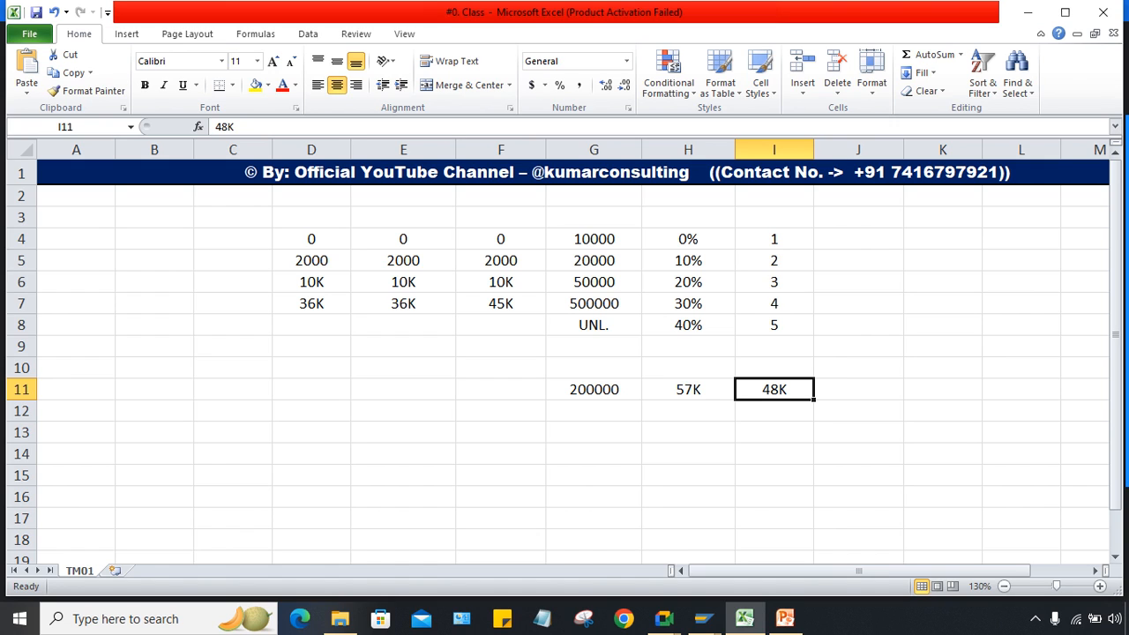
Step: Clear the working figures in D3:F10 and the row 11 figures G11:J11
left_click_drag(312, 217, 500, 368)
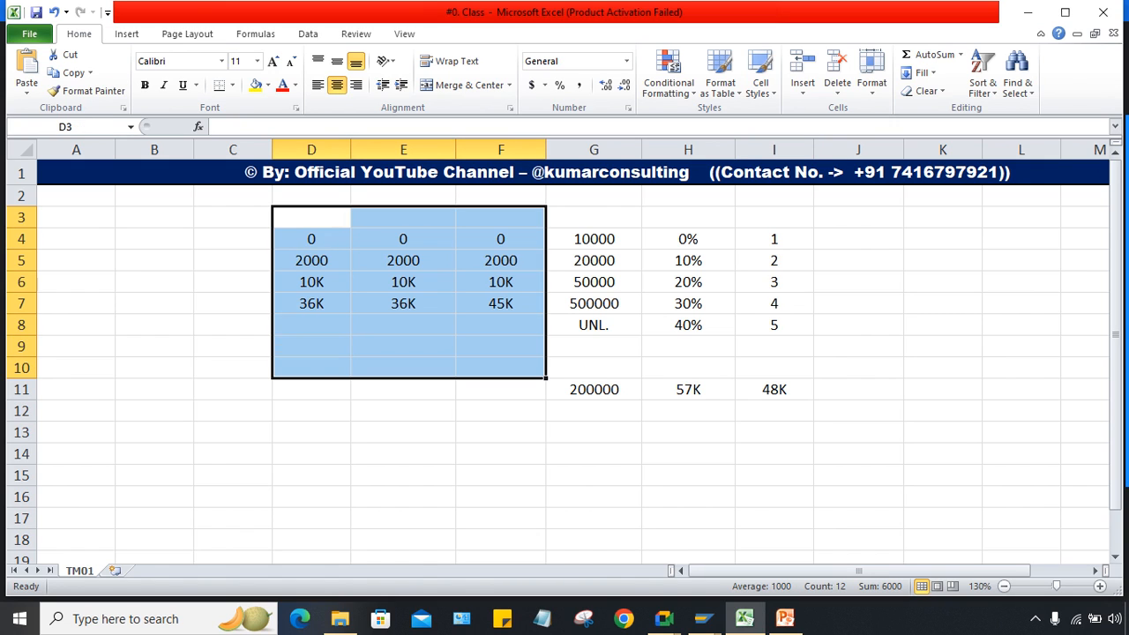
key("Delete")
left_click_drag(594, 389, 858, 390)
key("Delete")
left_click(688, 475)
Step: Type the note 6 LACS in cell G10
left_click(594, 368)
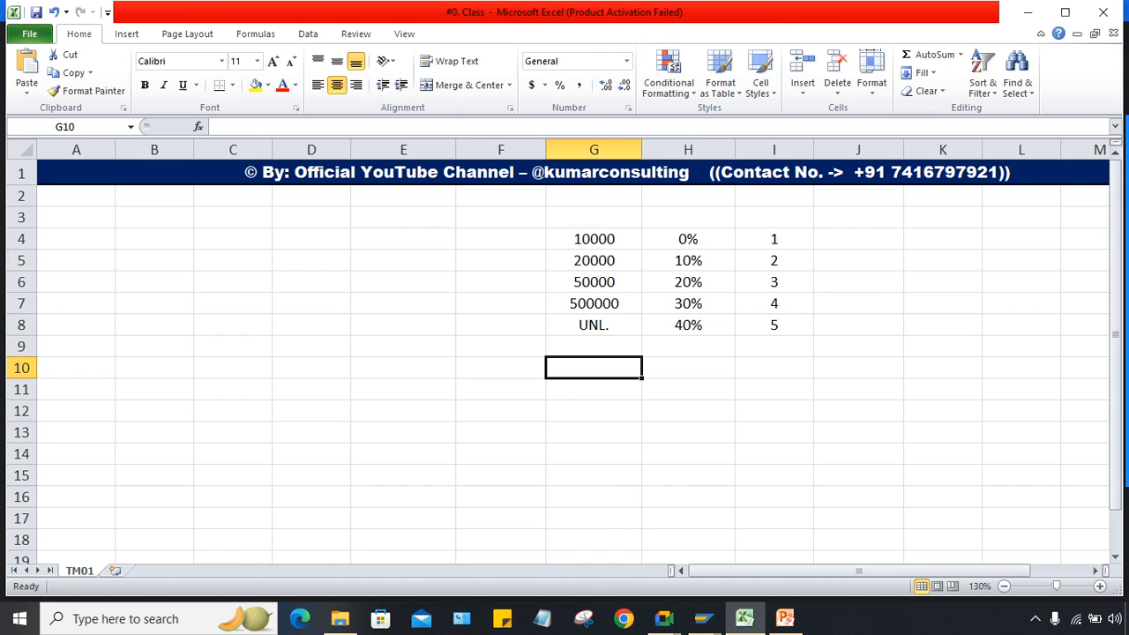
type("6")
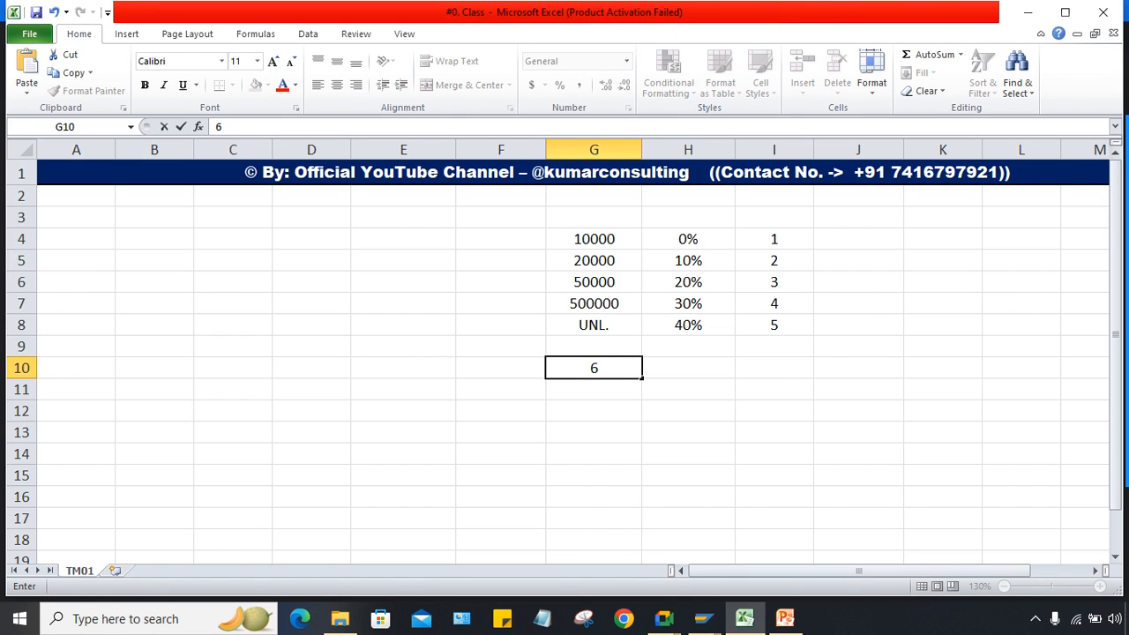
type(" LAS")
key("BackSpace")
type("CC")
key("BackSpace")
type("S")
key("Return")
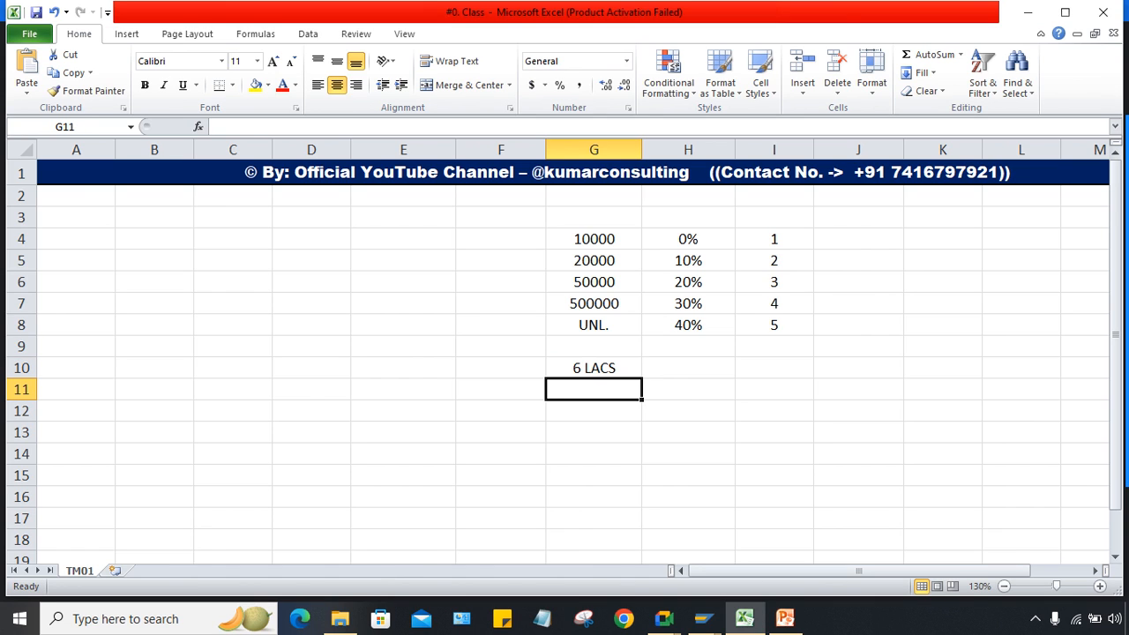
Step: Review the slab numbers 1–5 and the column G thresholds
left_click_drag(775, 239, 775, 325)
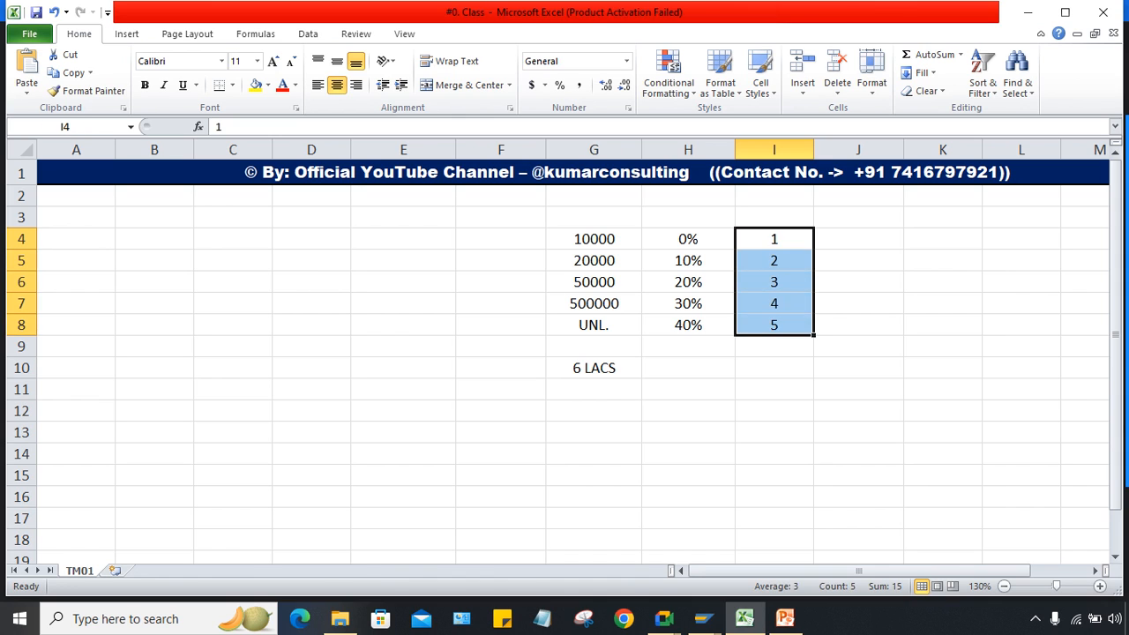
left_click(688, 432)
left_click_drag(594, 217, 594, 368)
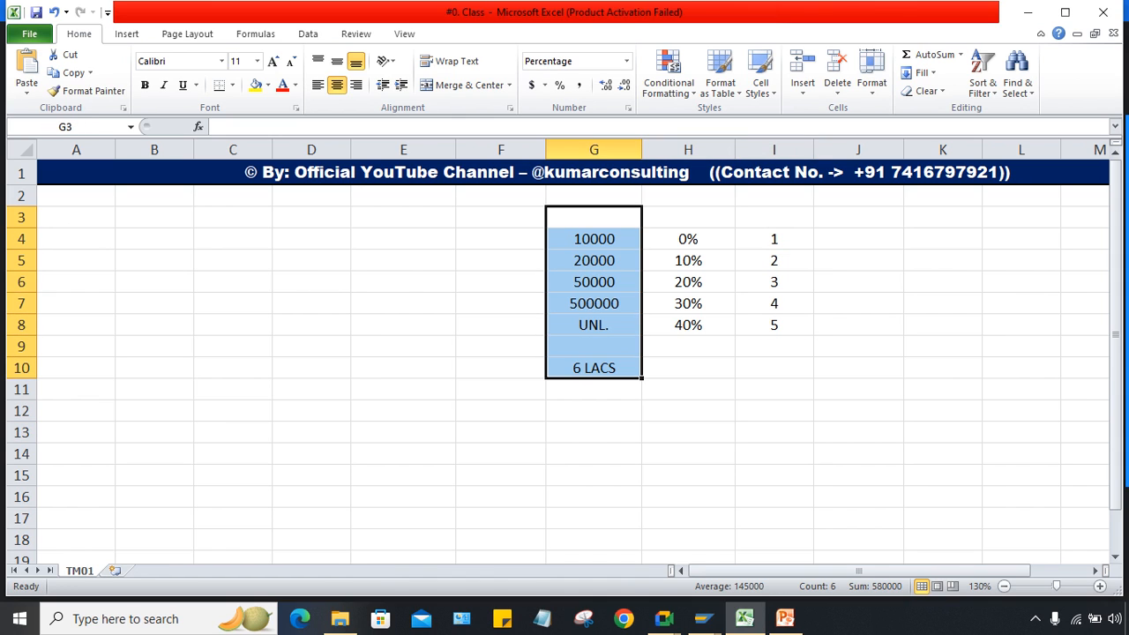
left_click(501, 239)
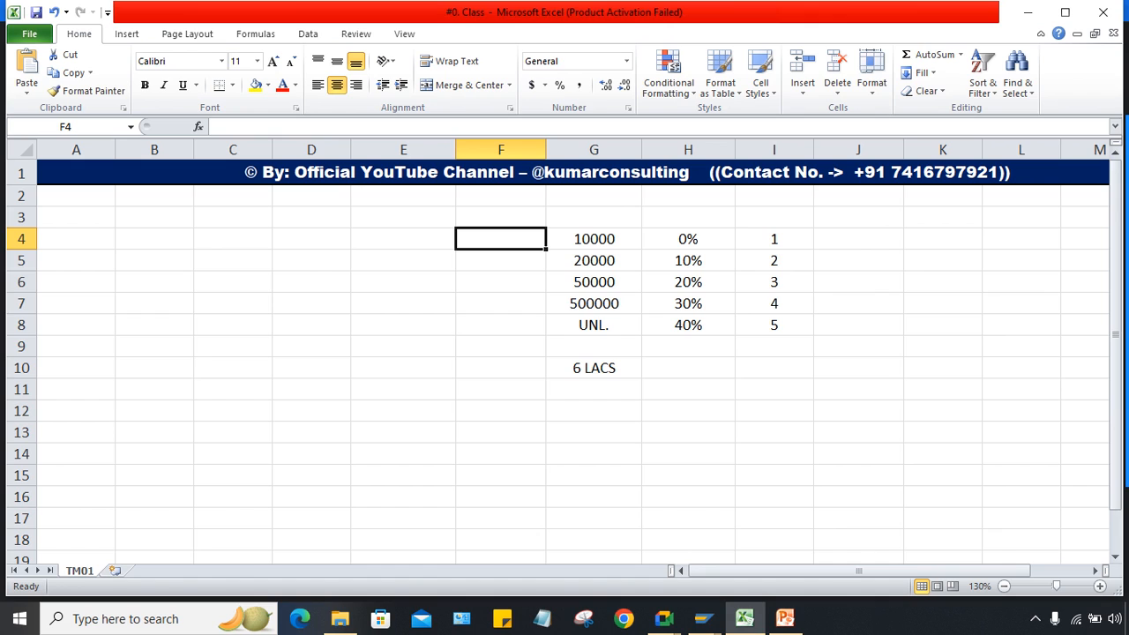
Step: Enter 0, 2K, 10K and 150K in F4:F7
type("0")
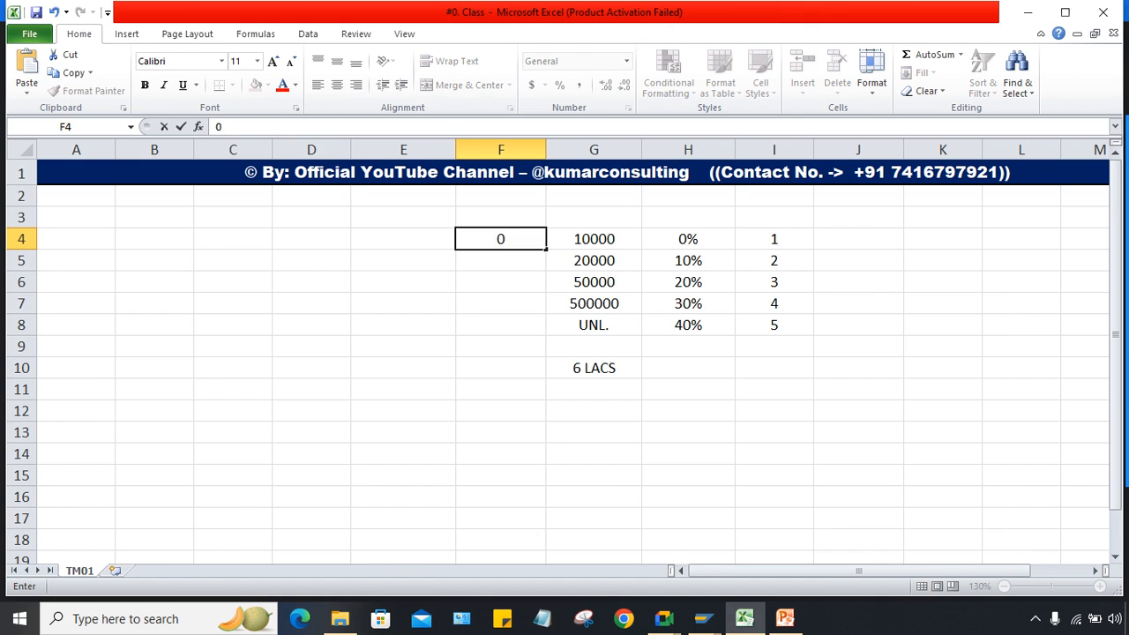
key("Return")
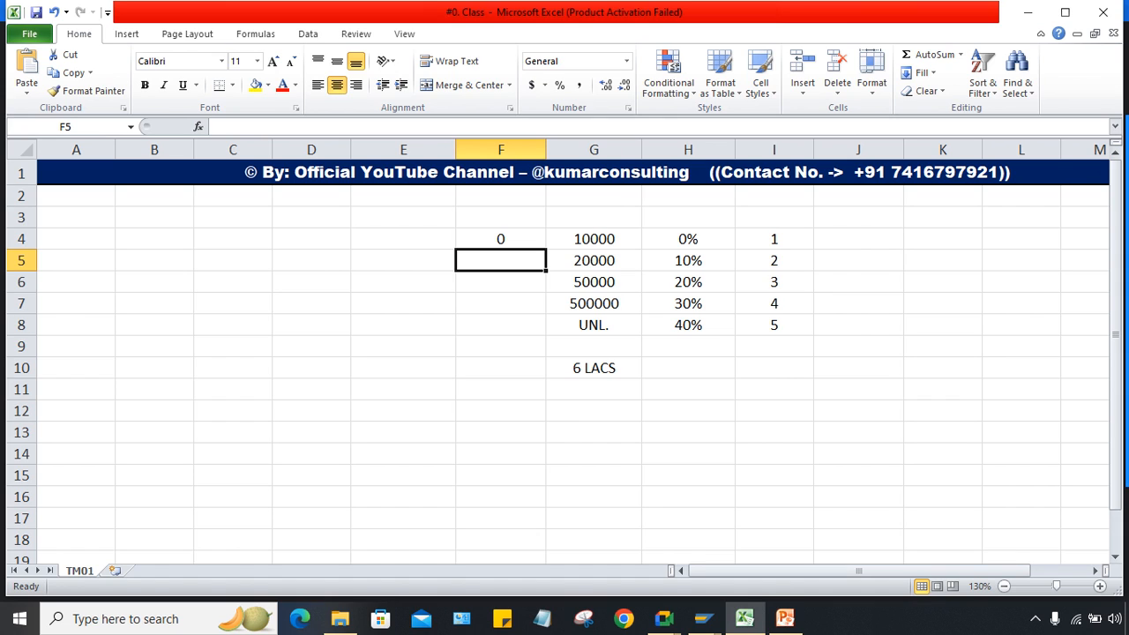
type("2")
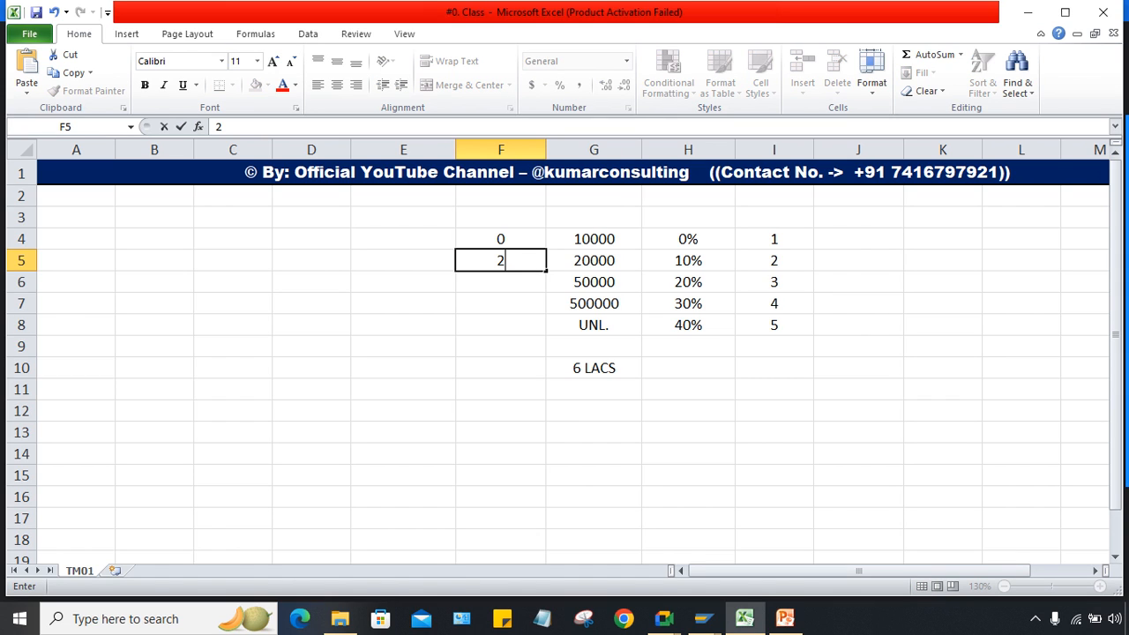
type("K")
key("Return")
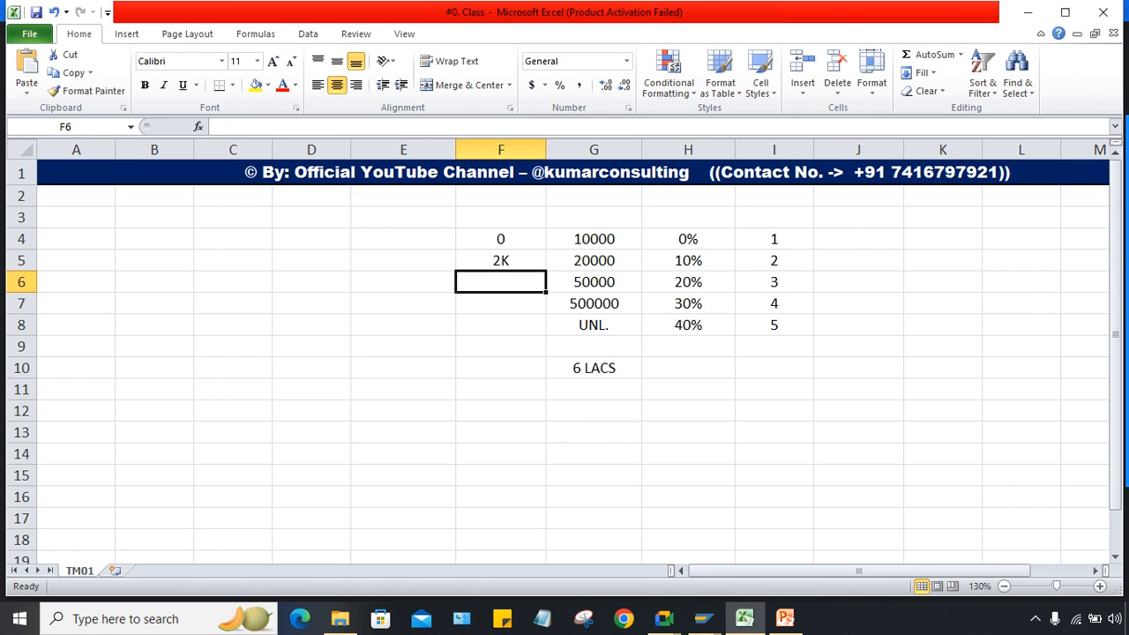
type("10K")
key("Return")
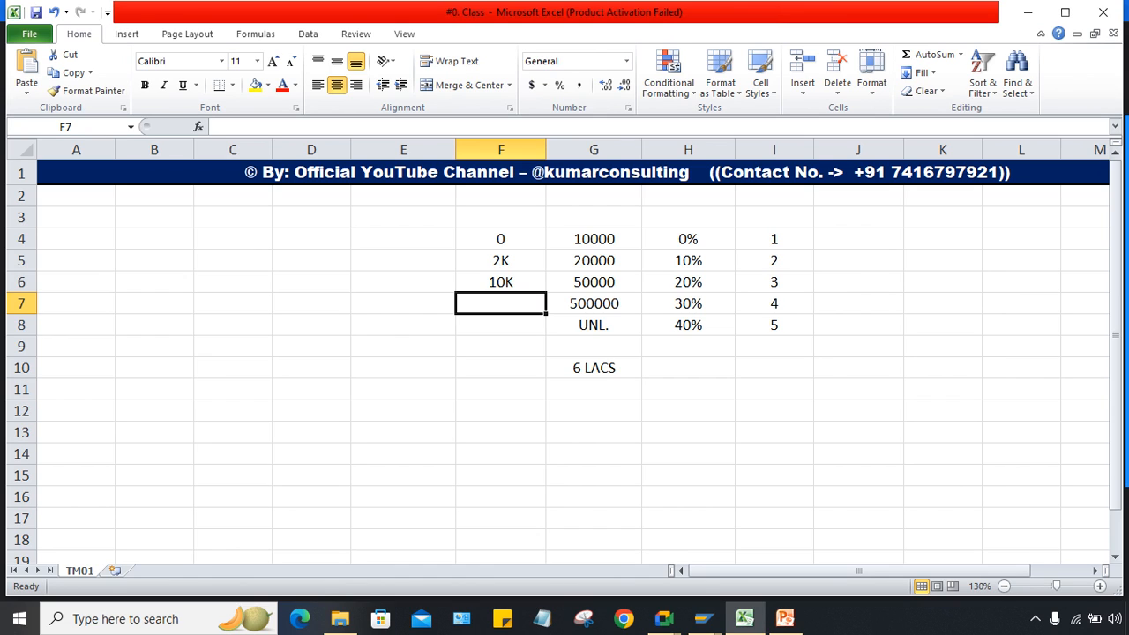
type("15")
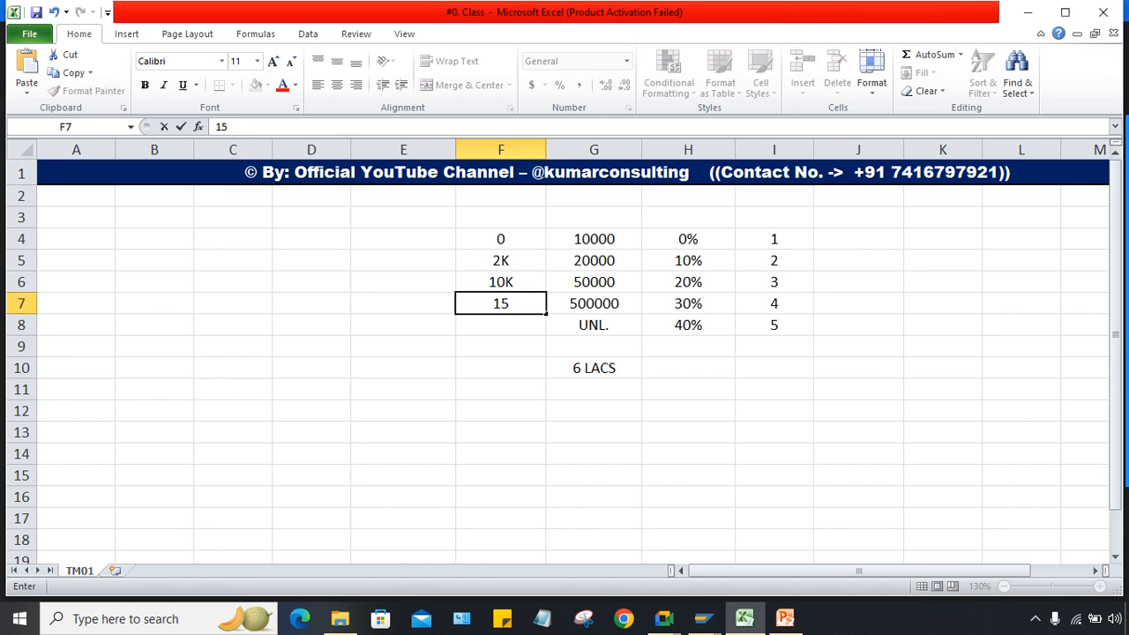
type("0K")
key("Return")
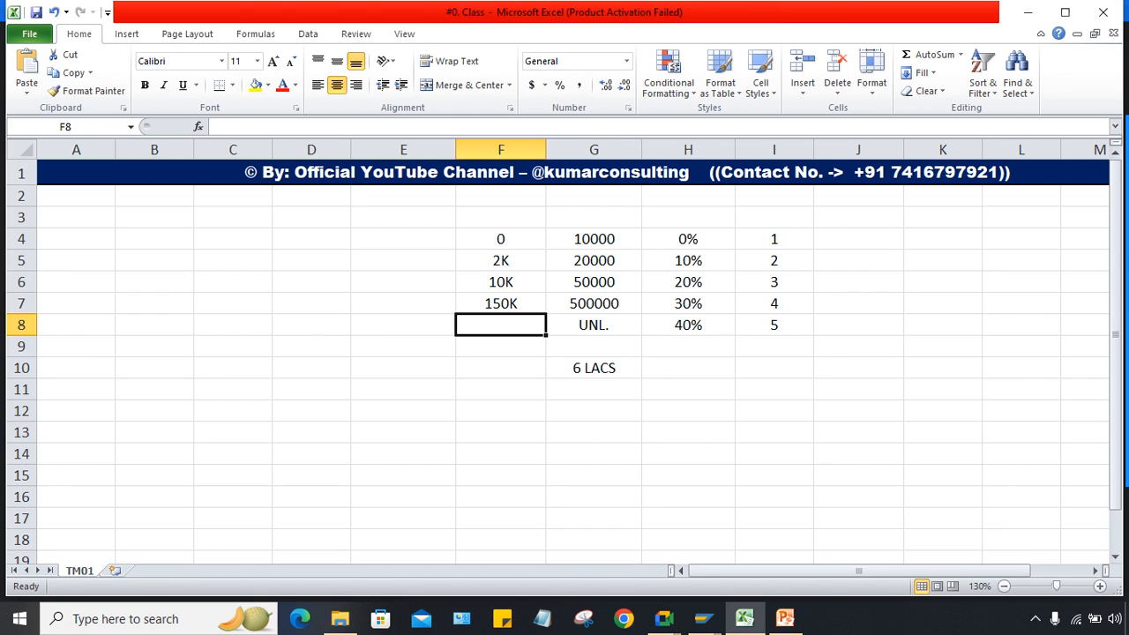
Step: Review the column G amounts and enter 8K in F8 as the last slab limit
left_click(594, 239)
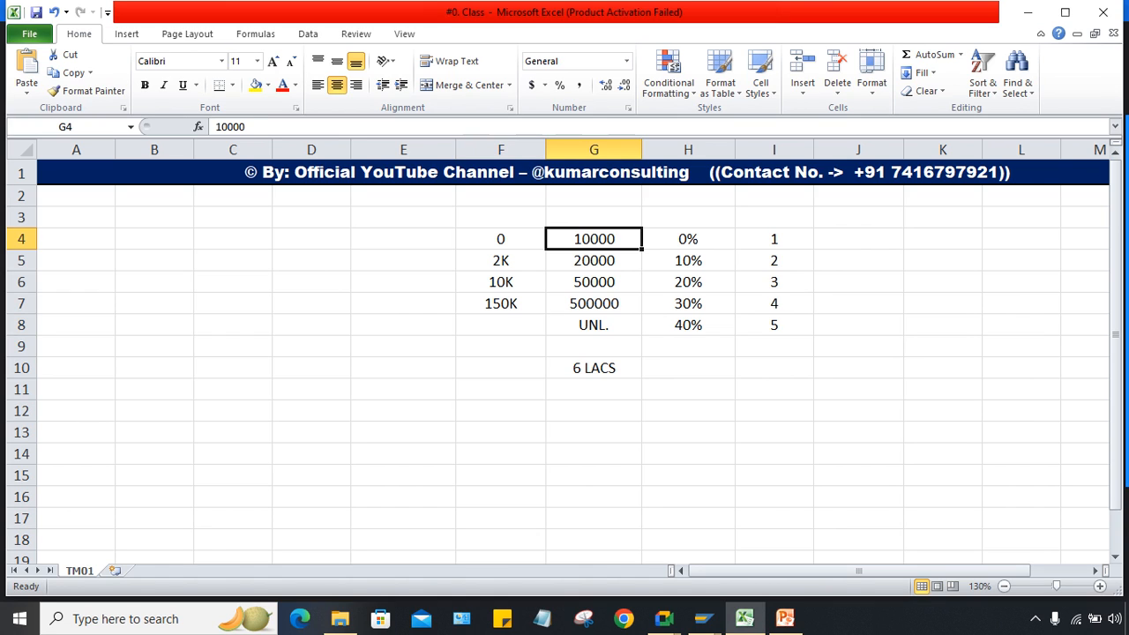
left_click(594, 262)
left_click(594, 282)
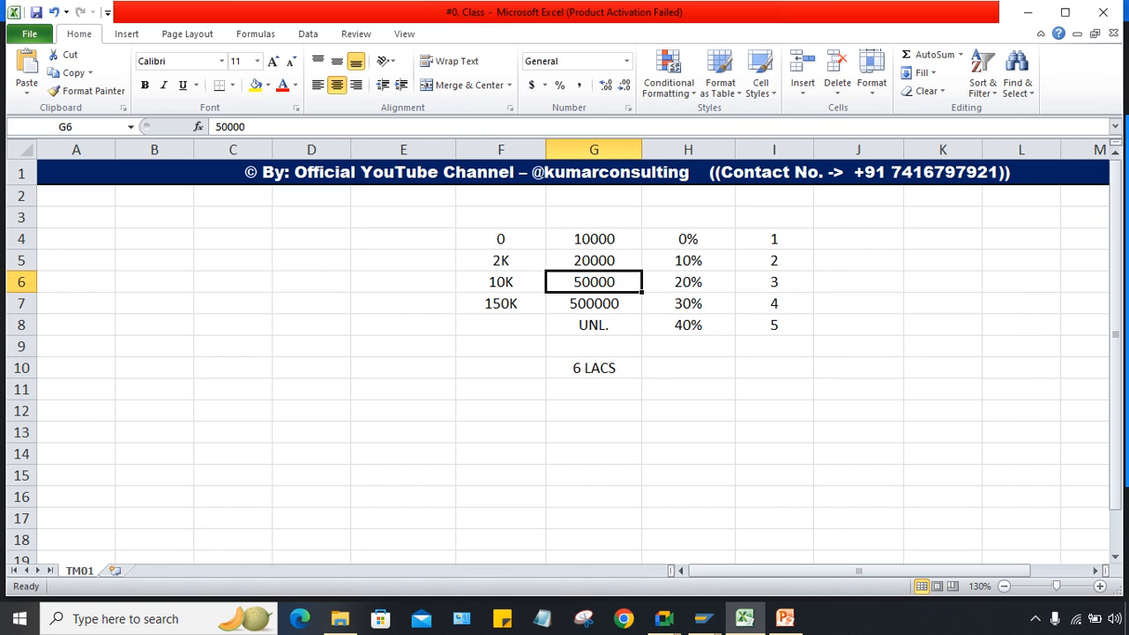
left_click_drag(593, 239, 594, 282)
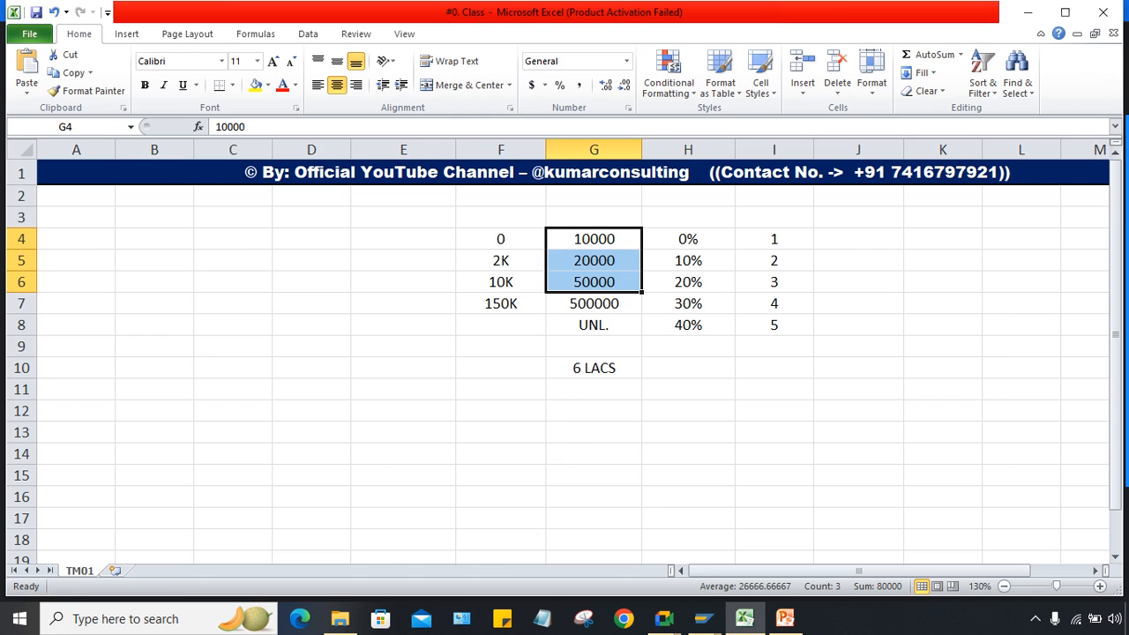
left_click(594, 303)
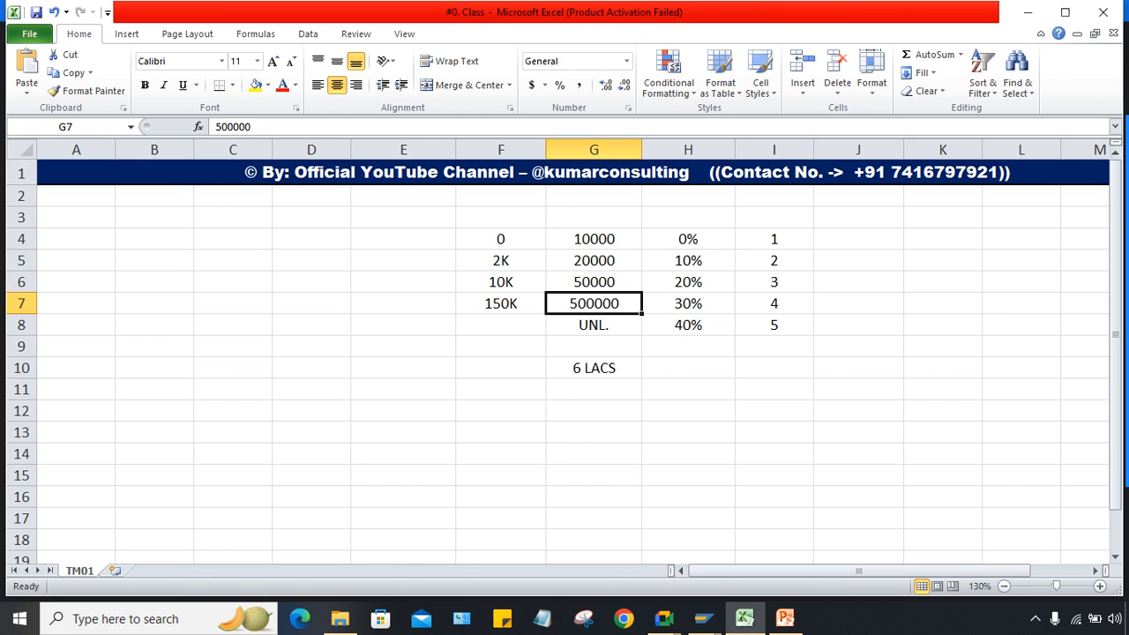
left_click(501, 326)
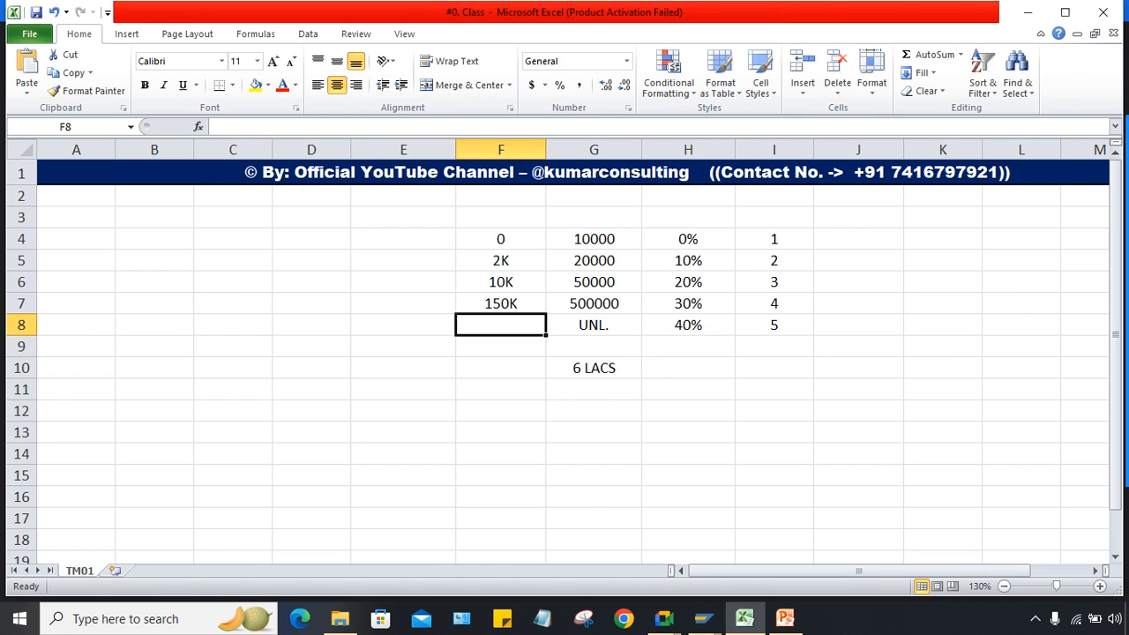
key("Right")
key("ctrl+Right")
key("ctrl+shift+Left")
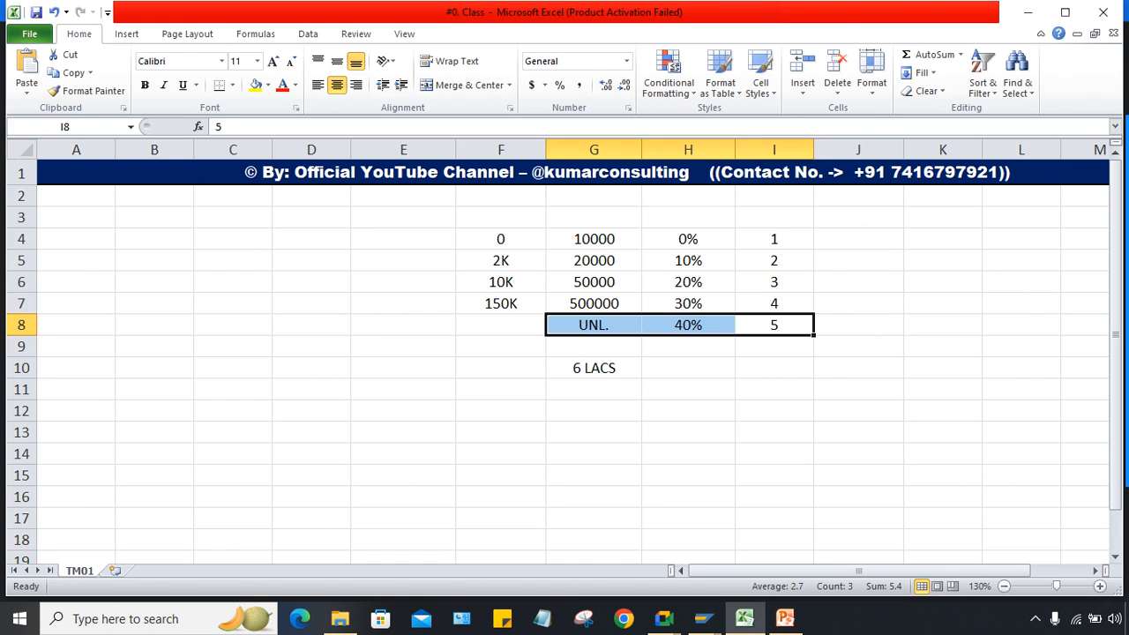
key("ctrl+Left")
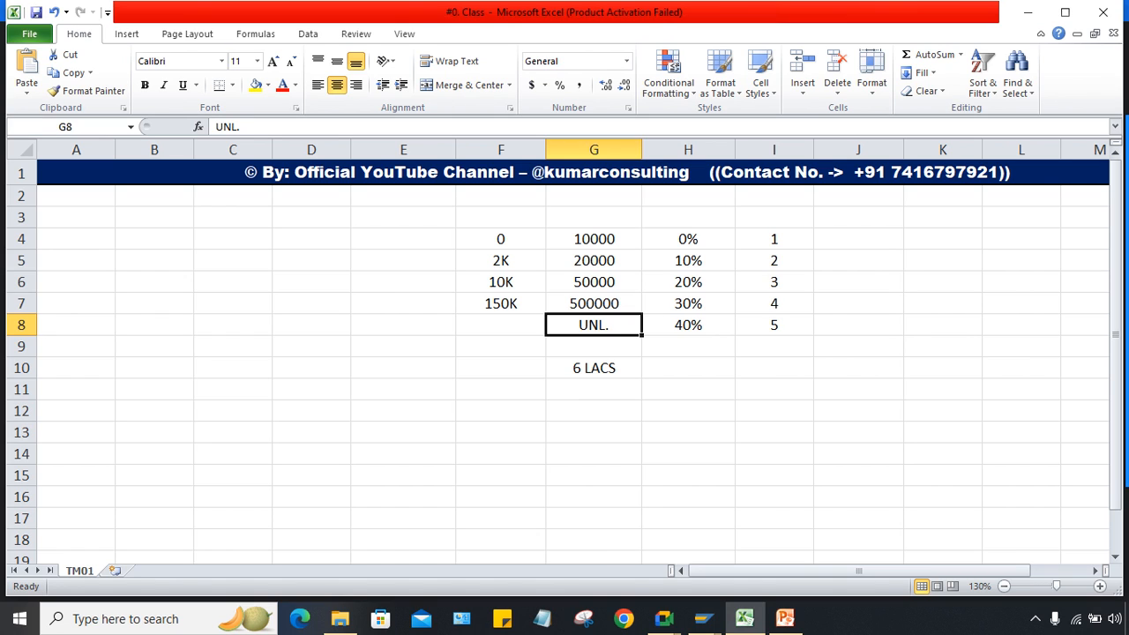
left_click(500, 325)
type("8")
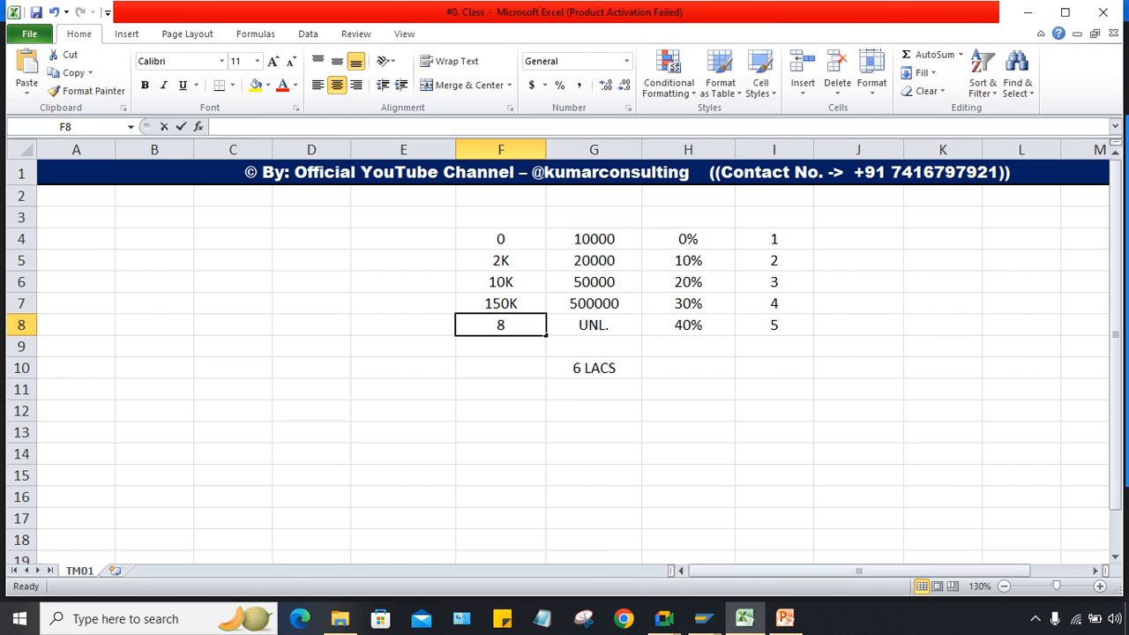
type("K")
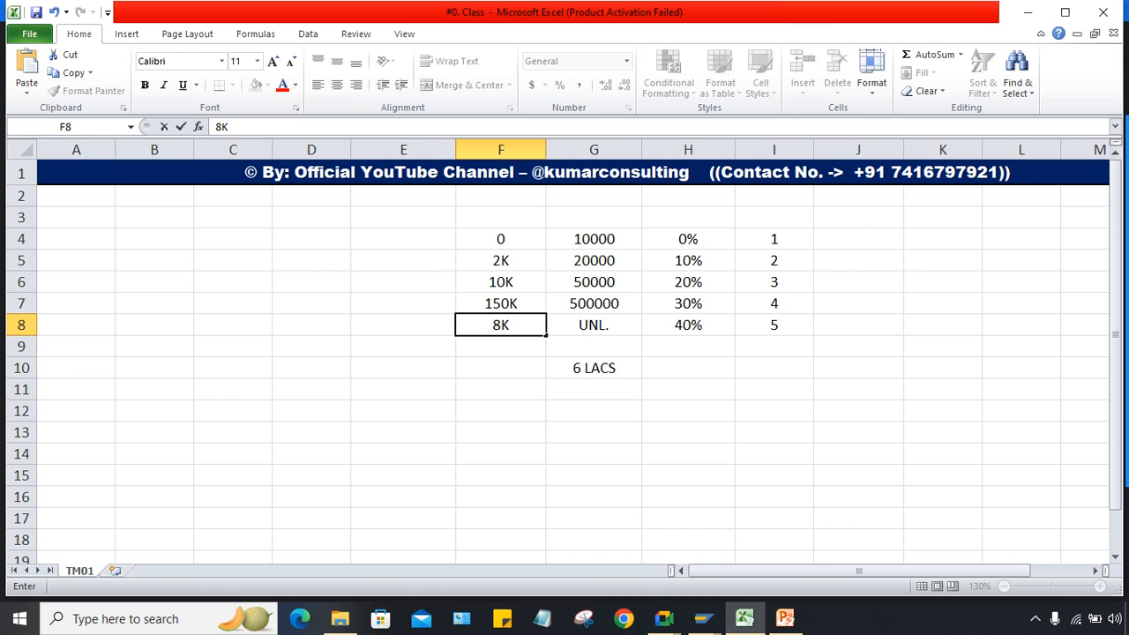
key("Return")
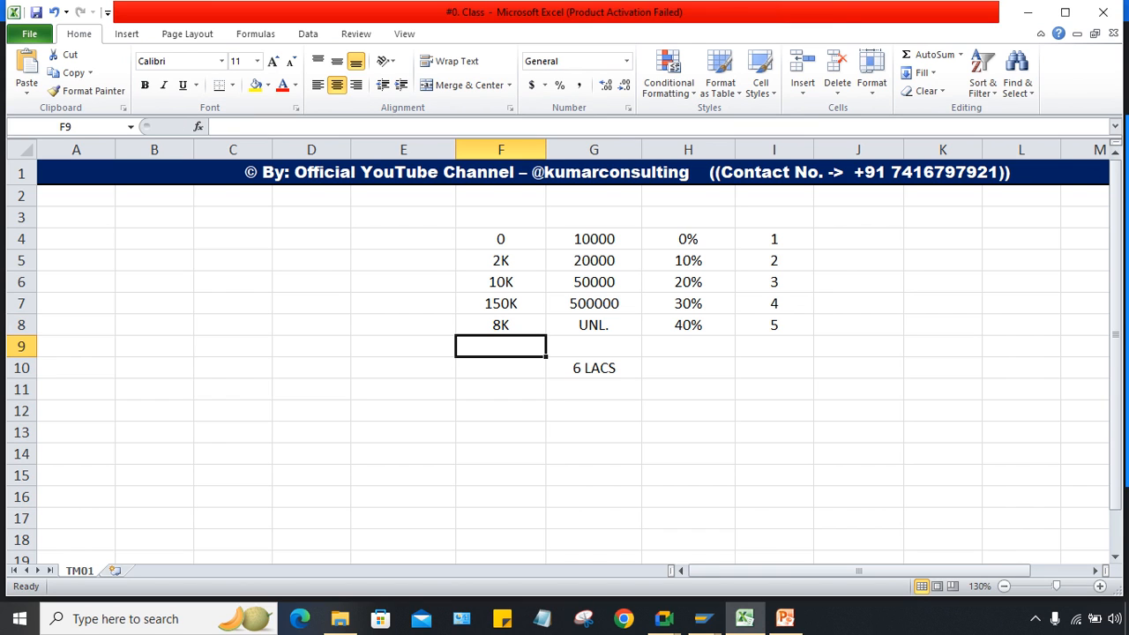
Step: Add the heading TEST in F3
left_click(501, 217)
type("TEST")
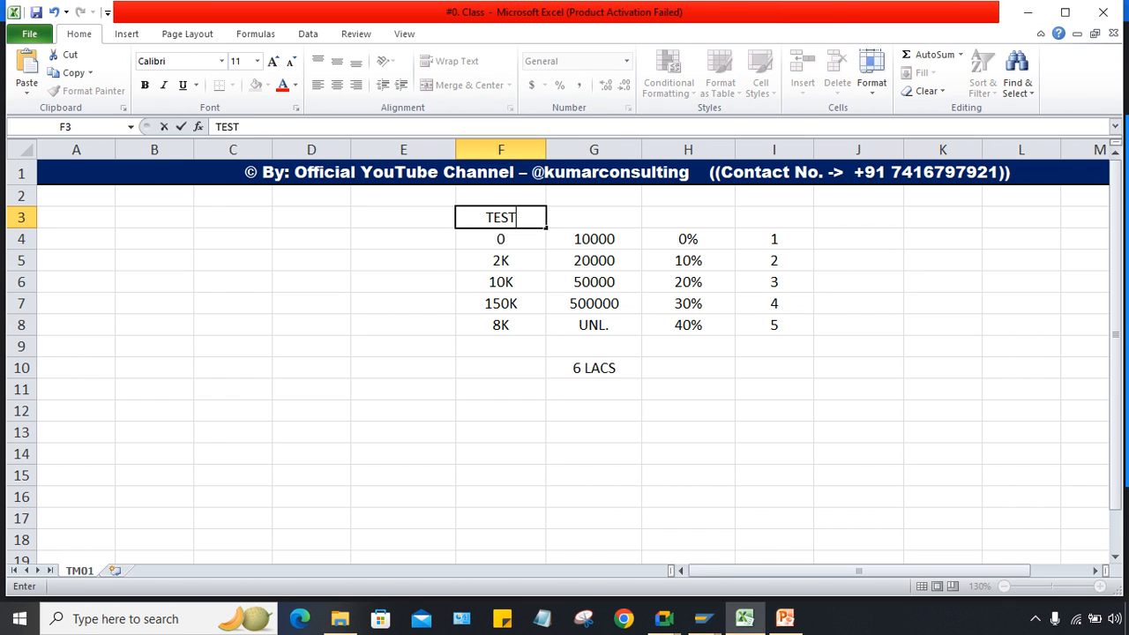
key("Return")
left_click(404, 217)
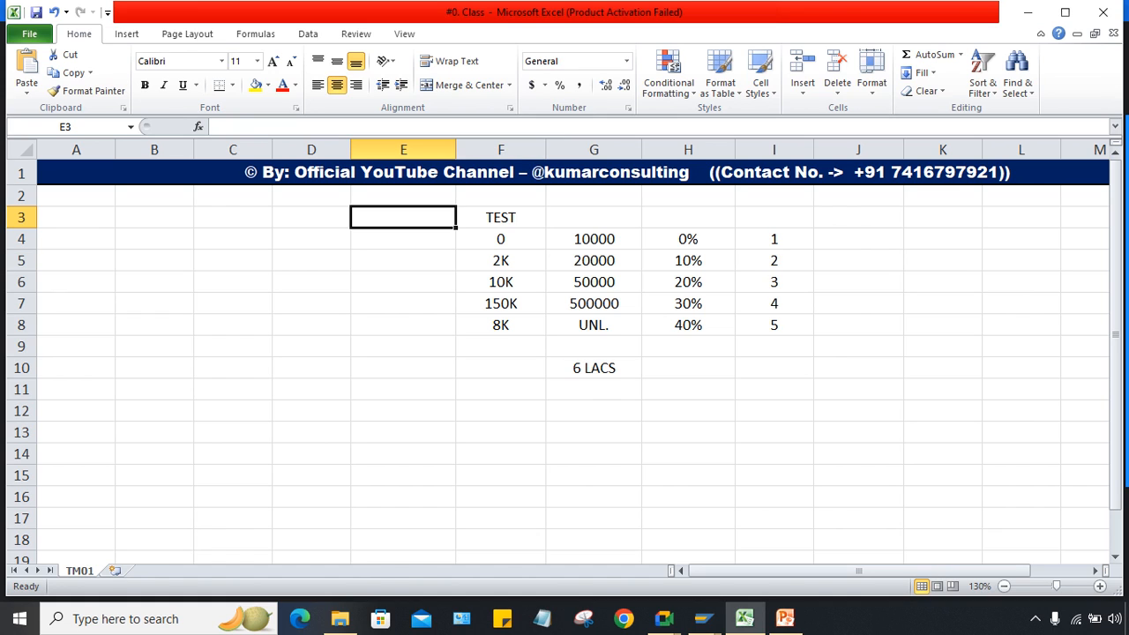
Step: Enter 2 LACS in G11 below 6 LACS
left_click(593, 390)
type("2 LA")
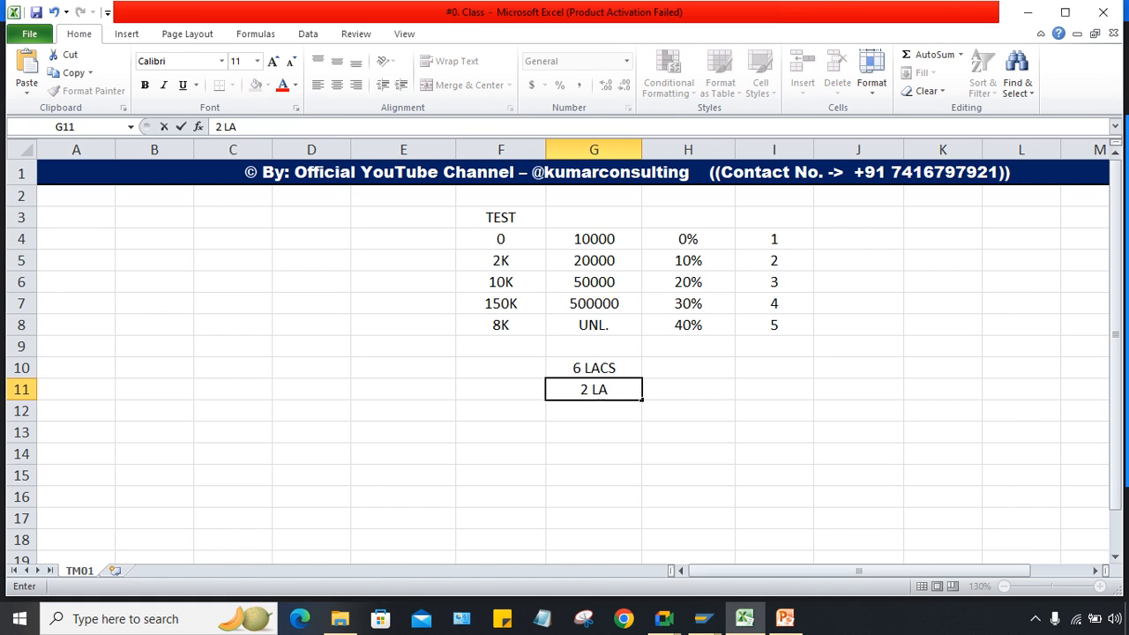
type("CC")
key("BackSpace")
type("S")
key("Return")
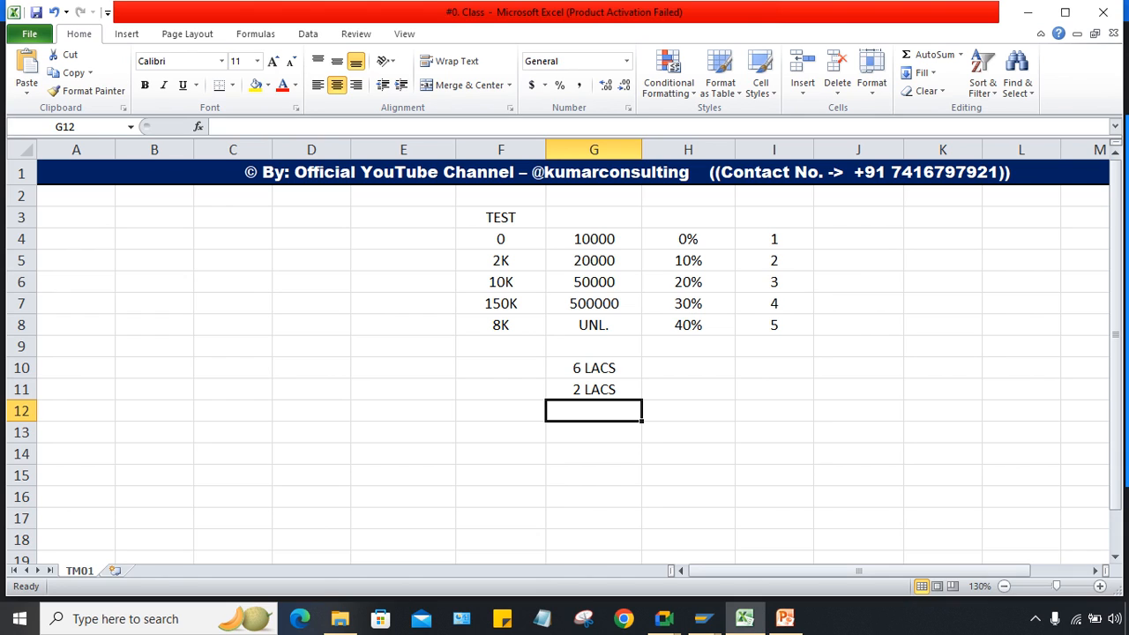
Step: Review the 0%–40% rates and the 10000–500000 amounts in the slab table
left_click_drag(501, 196, 688, 196)
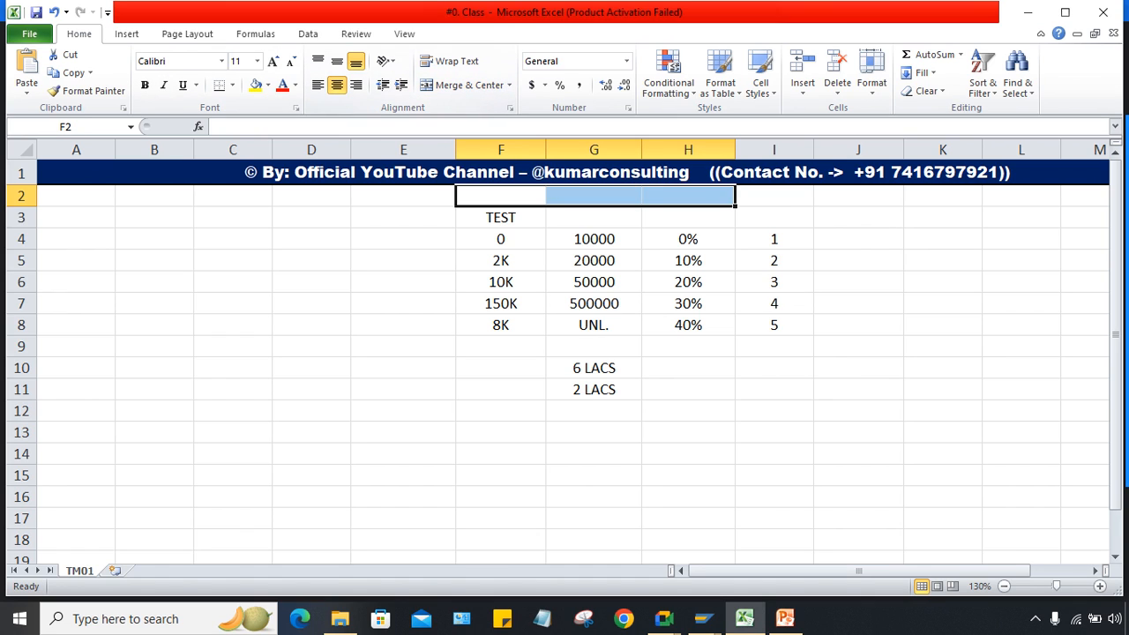
left_click(688, 475)
left_click_drag(688, 240, 688, 325)
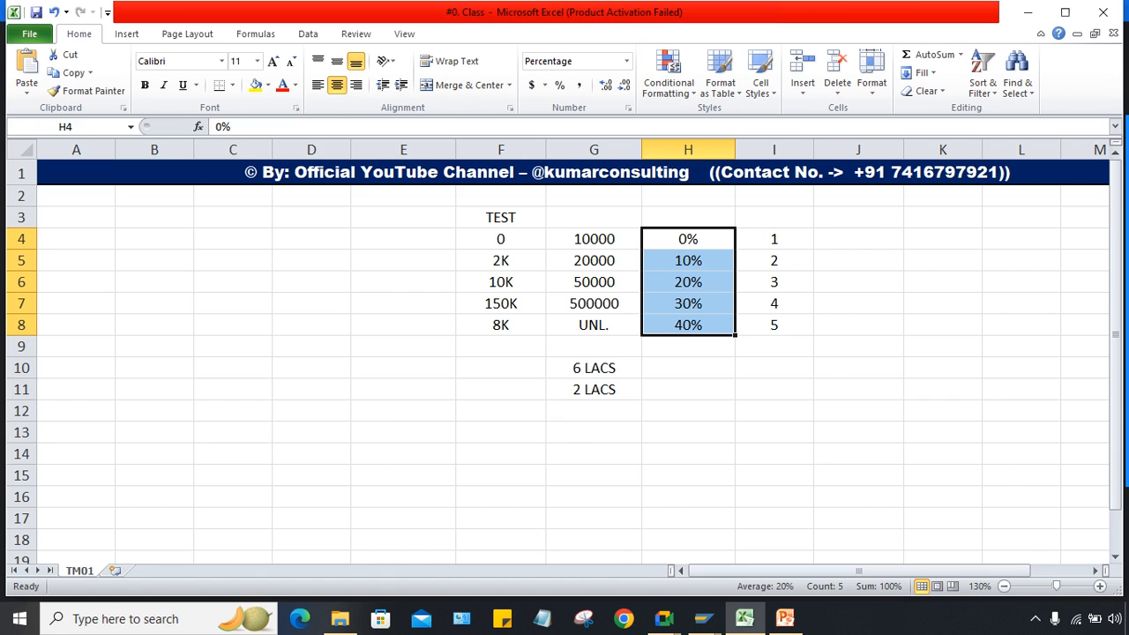
left_click(688, 239)
key("Down")
key("Down")
key("Down")
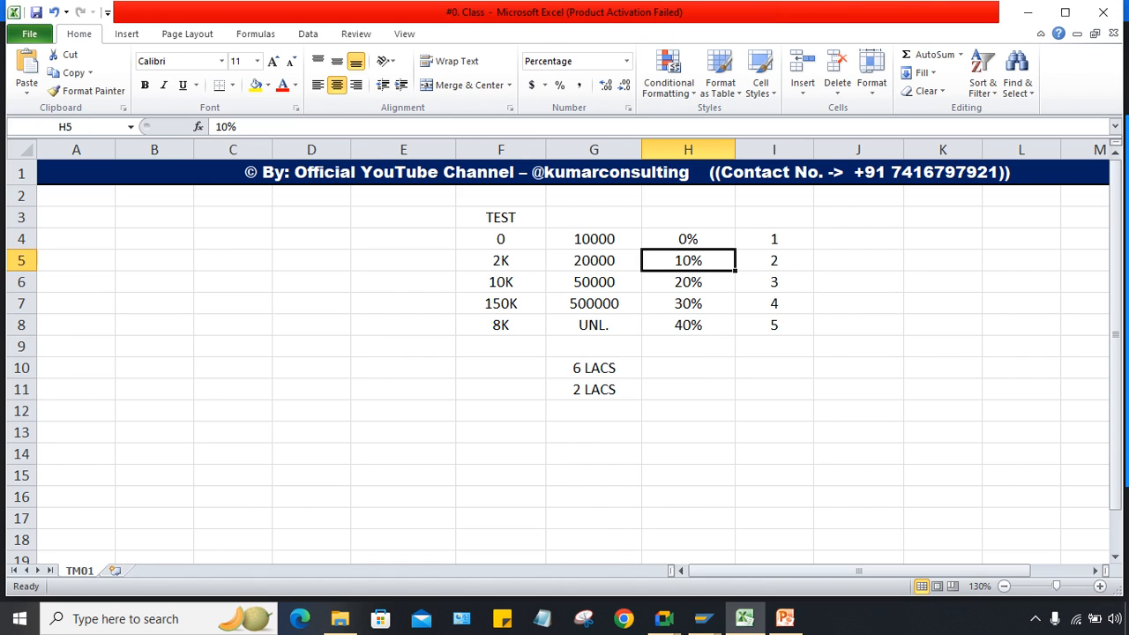
key("Down")
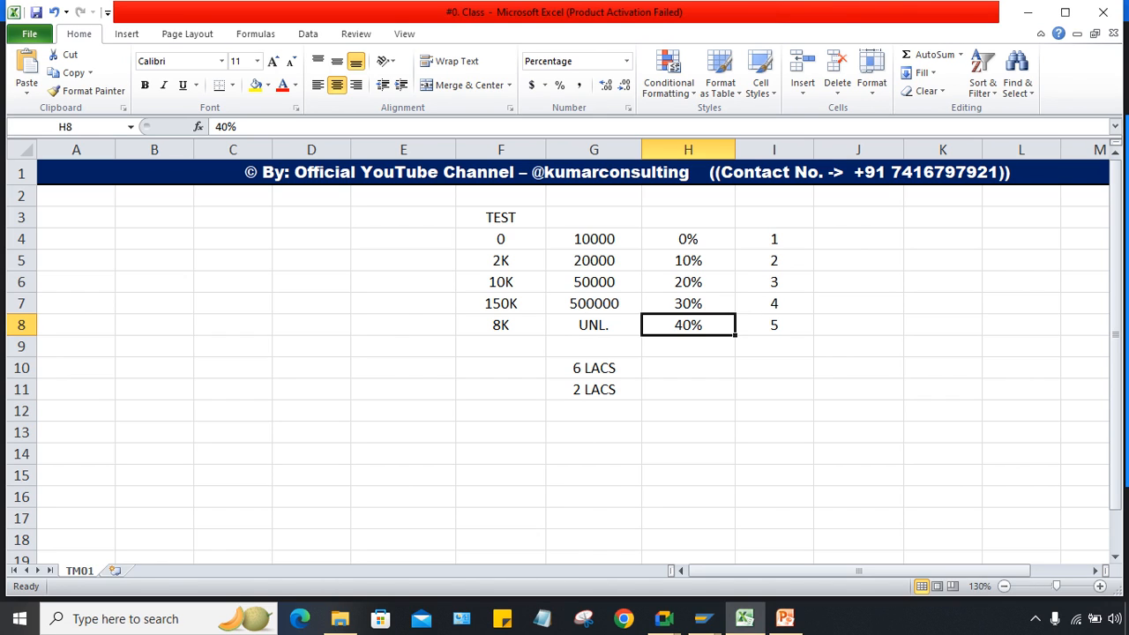
left_click_drag(594, 239, 594, 304)
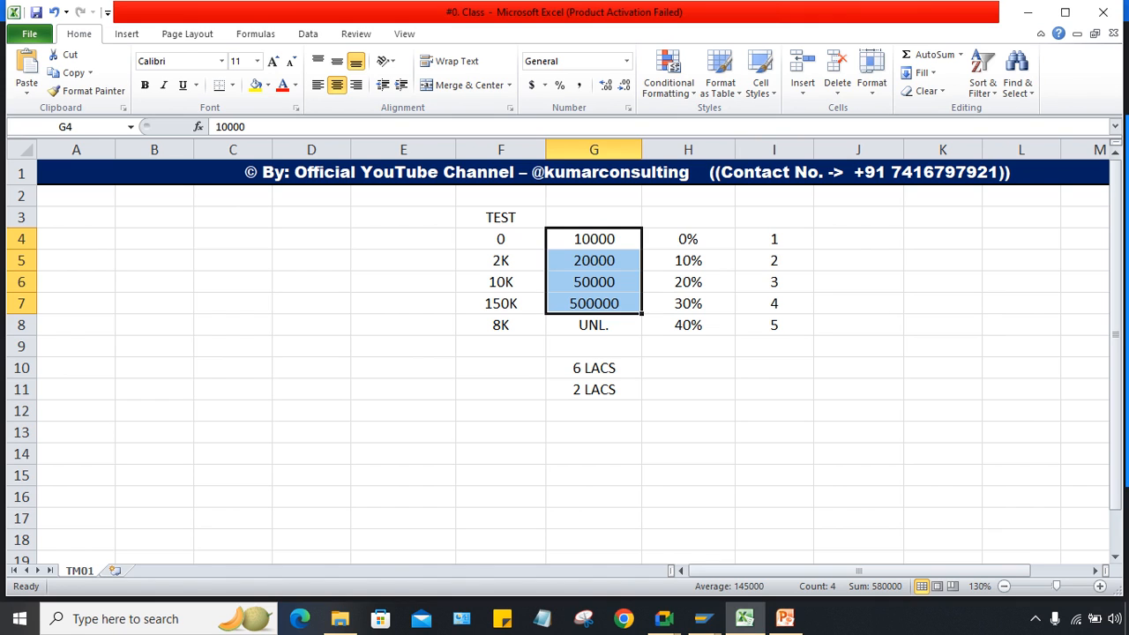
Step: Merge and centre cells F2:H2 above the table
left_click_drag(501, 196, 688, 217)
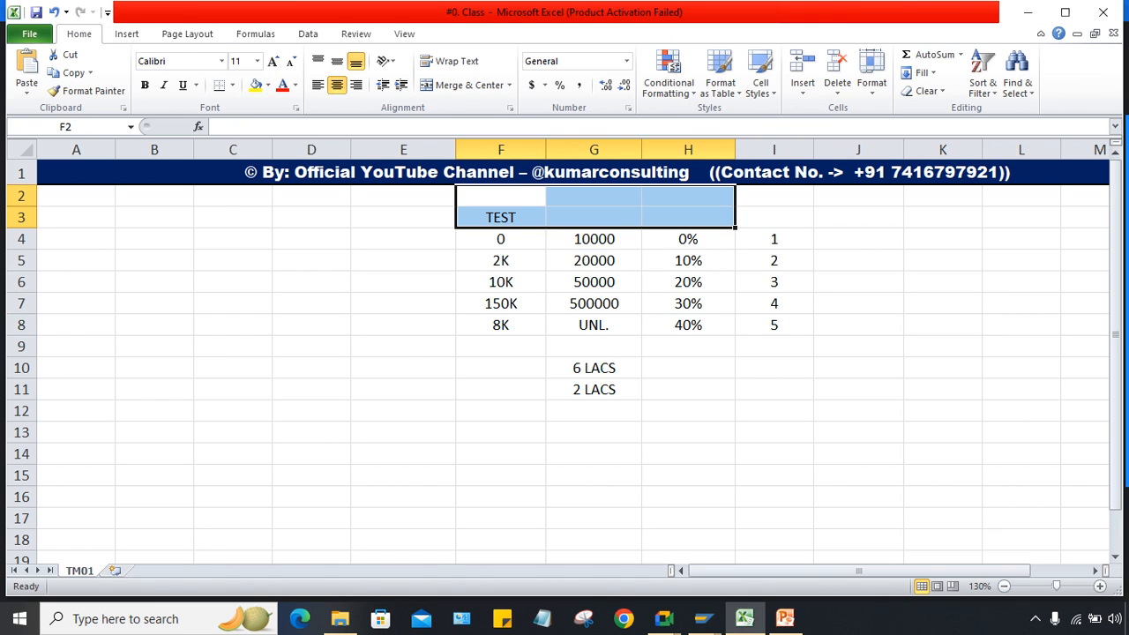
left_click(775, 367)
left_click_drag(594, 239, 594, 326)
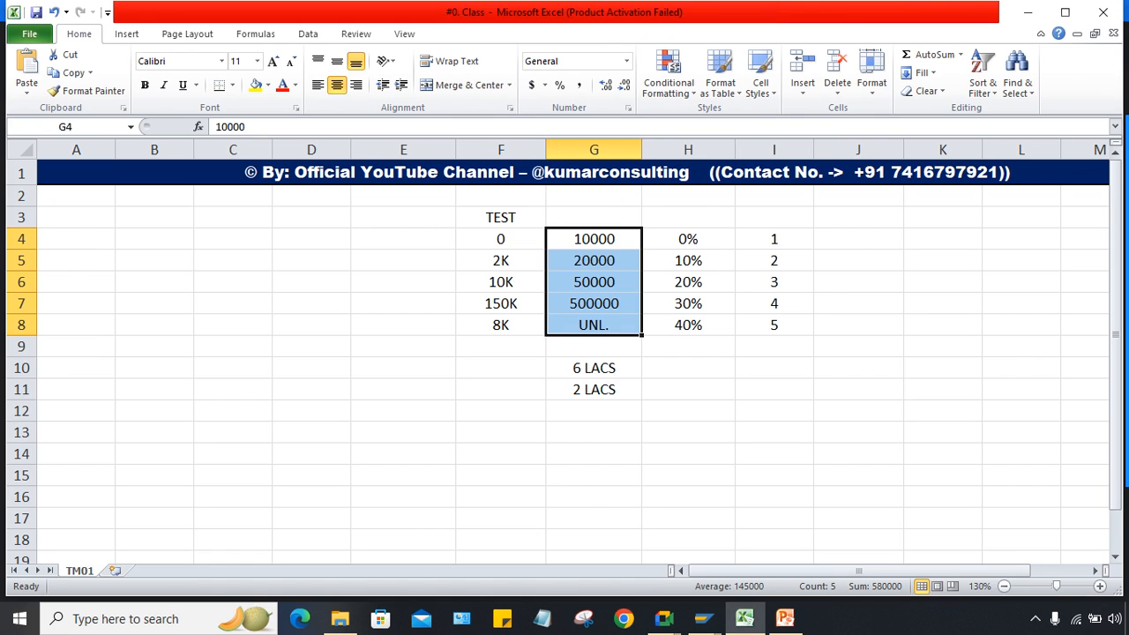
left_click_drag(688, 240, 688, 325)
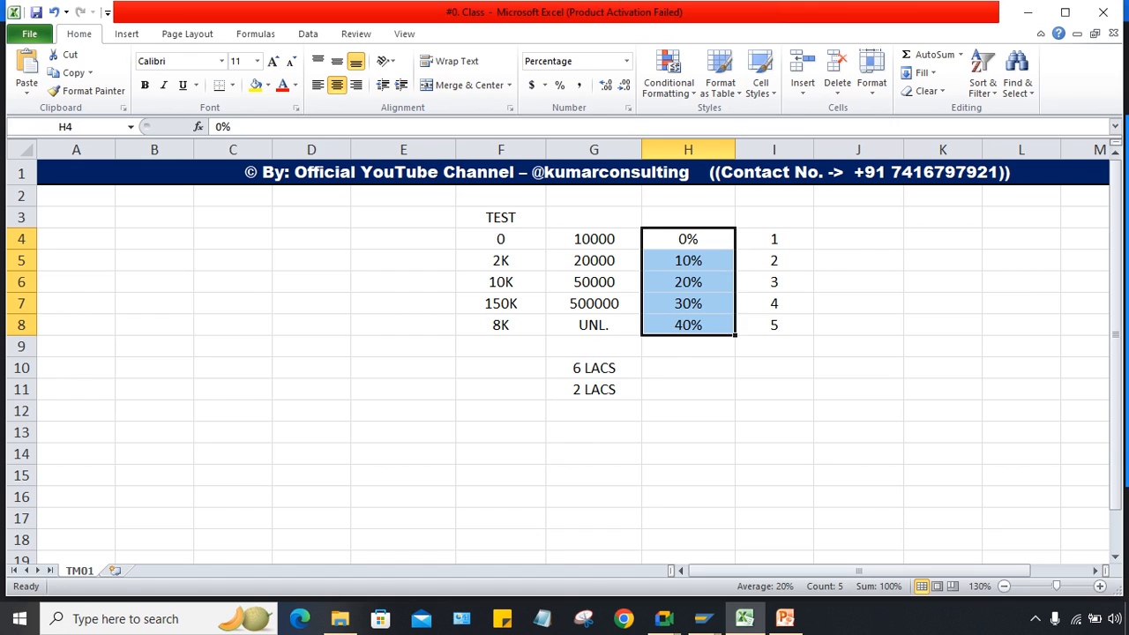
left_click(594, 239)
left_click(594, 368)
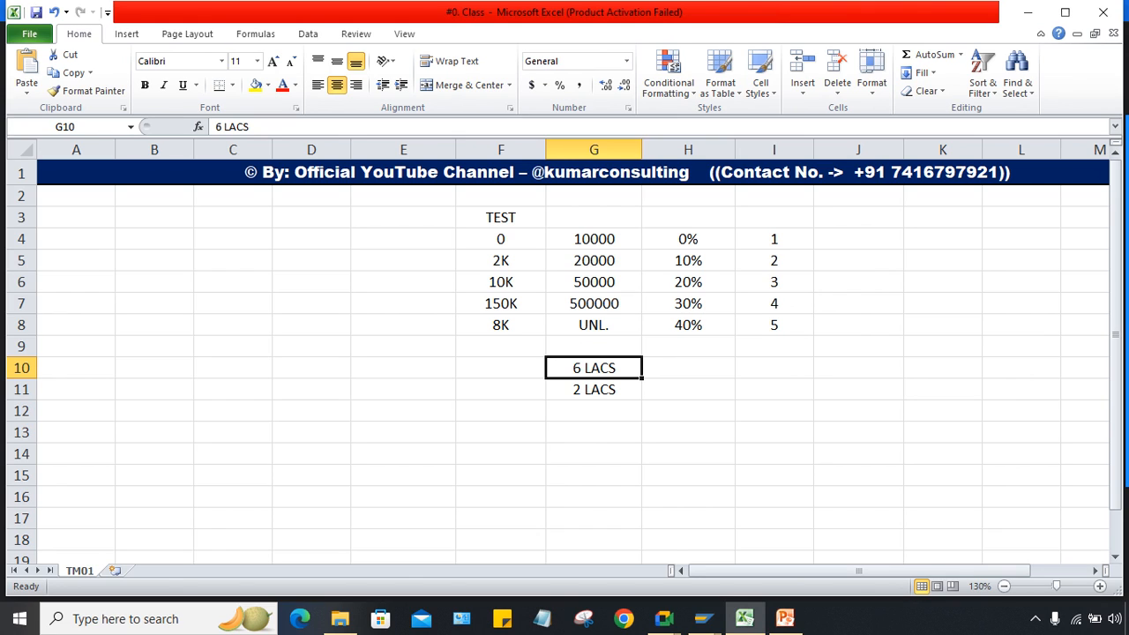
left_click_drag(689, 240, 688, 325)
left_click(594, 325)
left_click_drag(501, 196, 688, 196)
left_click(463, 84)
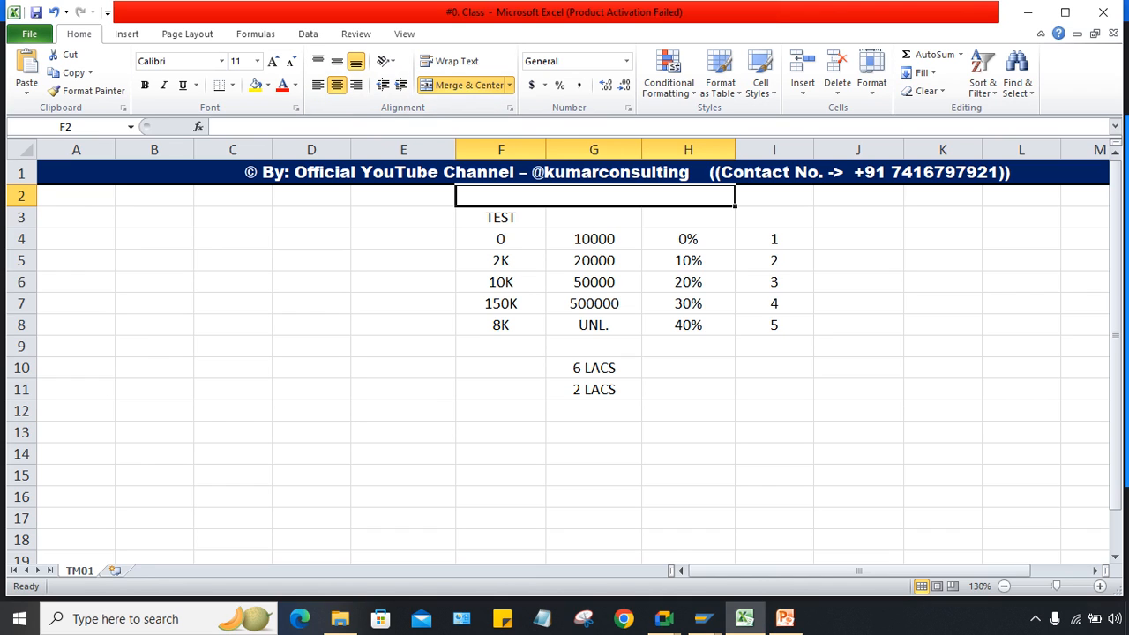
Step: Type 'Formula based tds calculation' into merged cell F2 and check the title
type("F")
key("Caps_Lock")
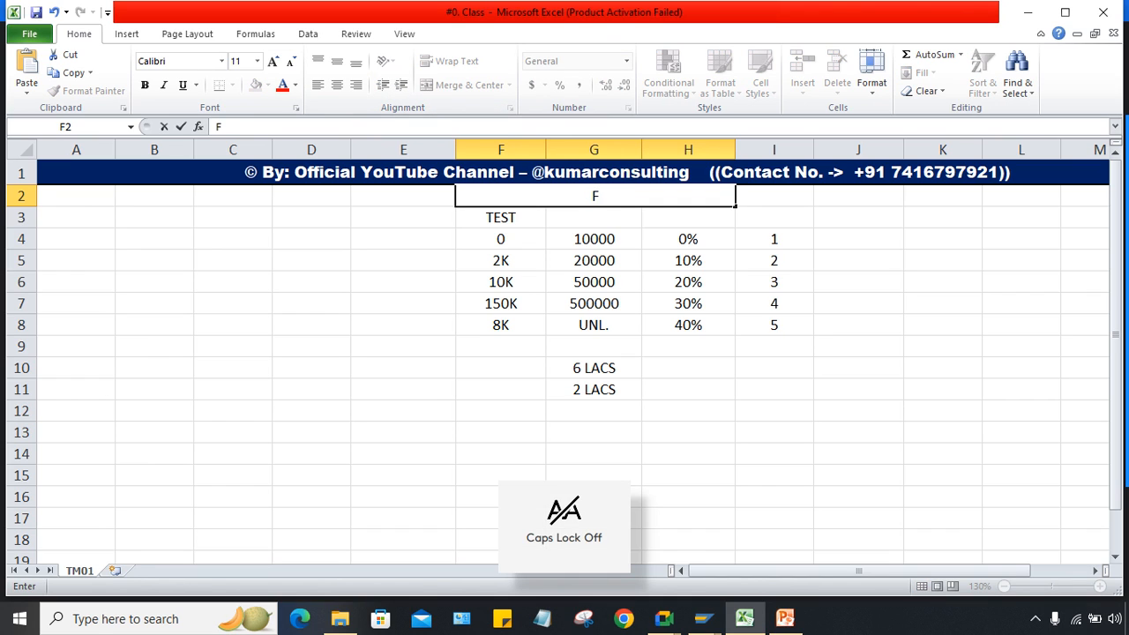
type("ormula")
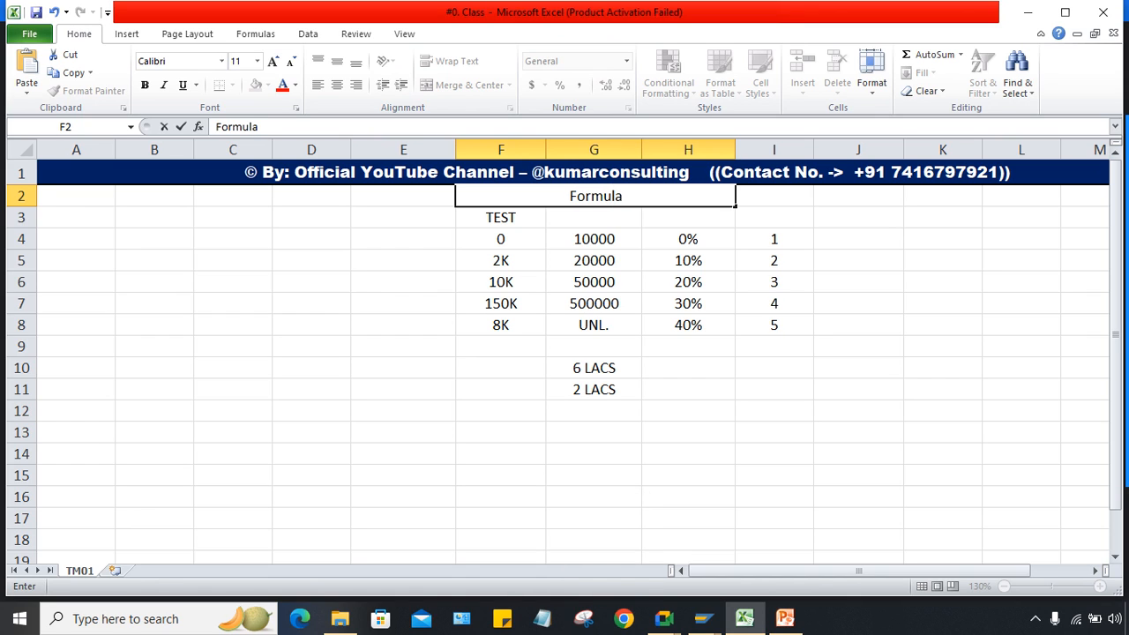
type(" based")
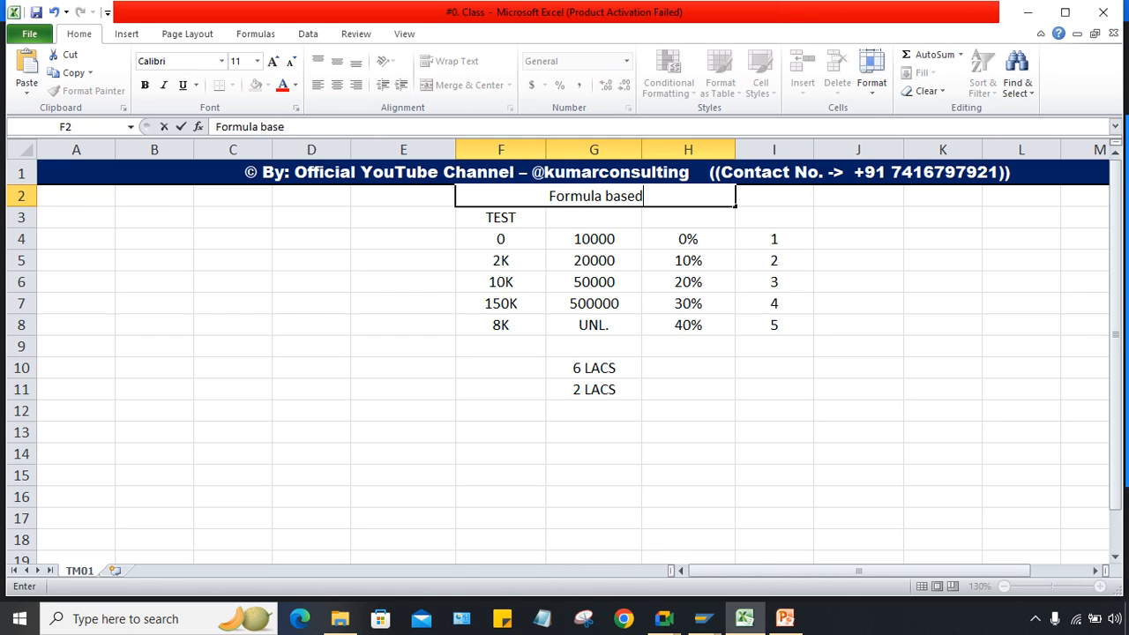
type(" tds a")
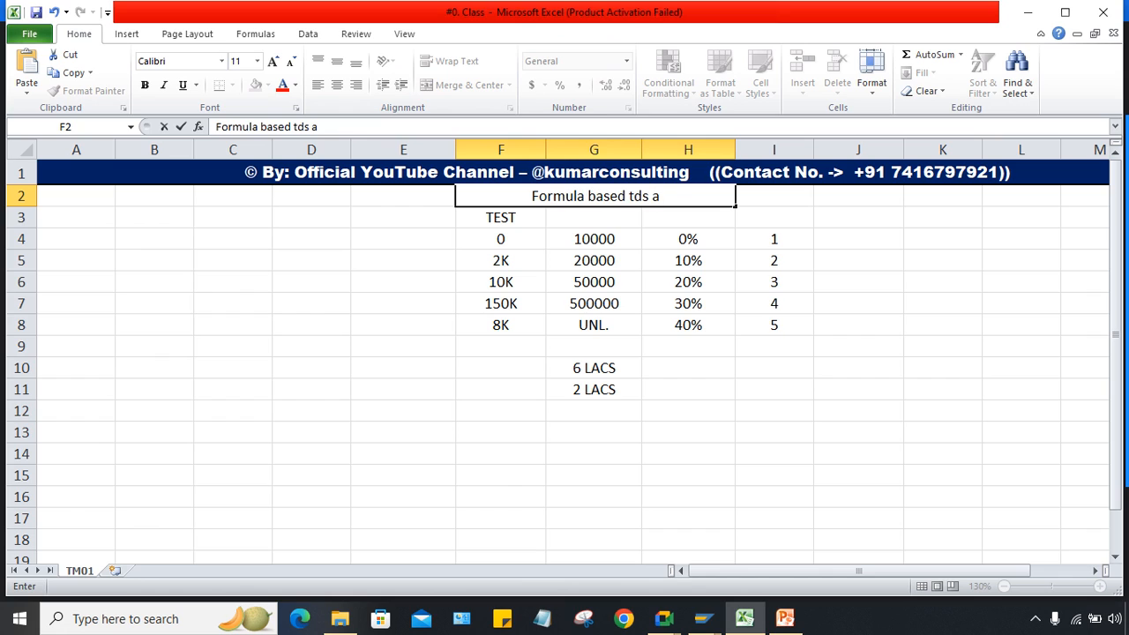
key("BackSpace")
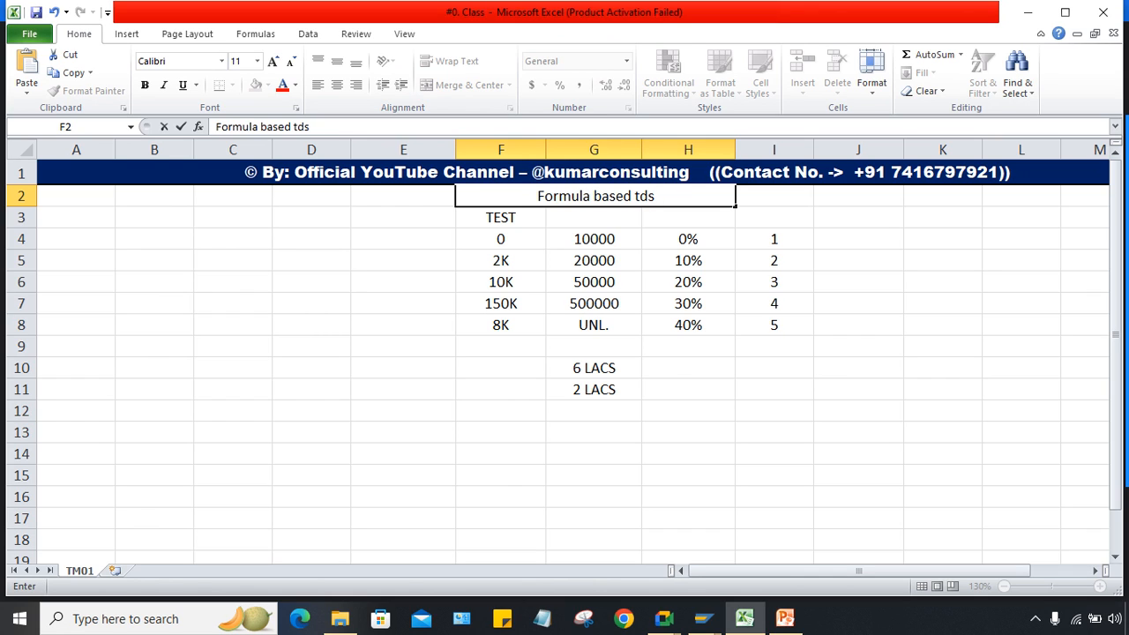
type("calc")
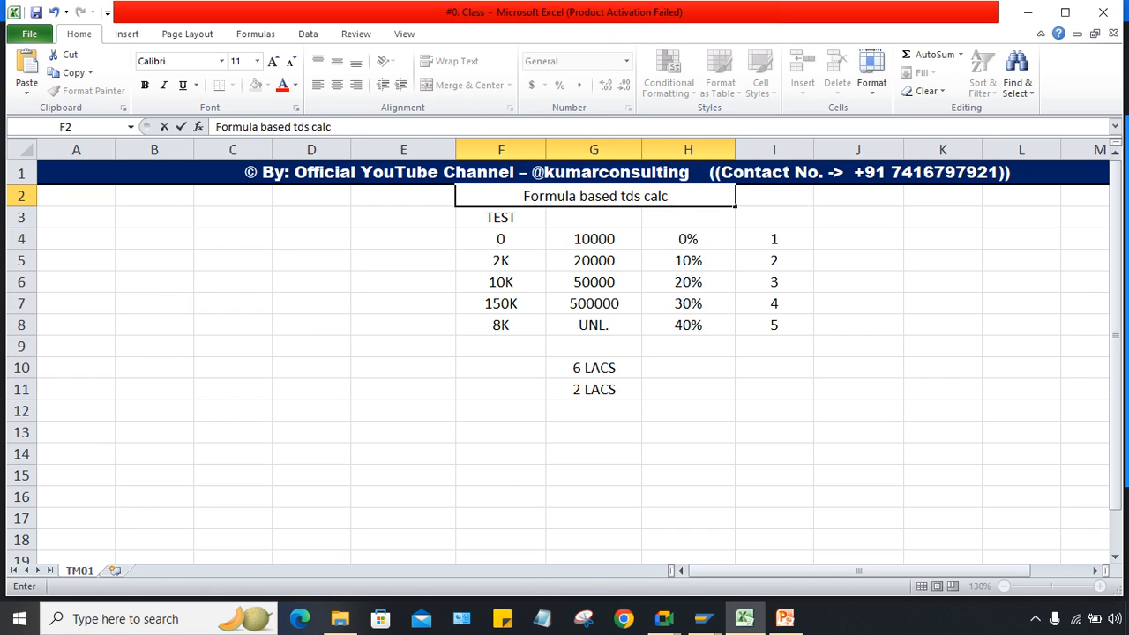
type("ulation")
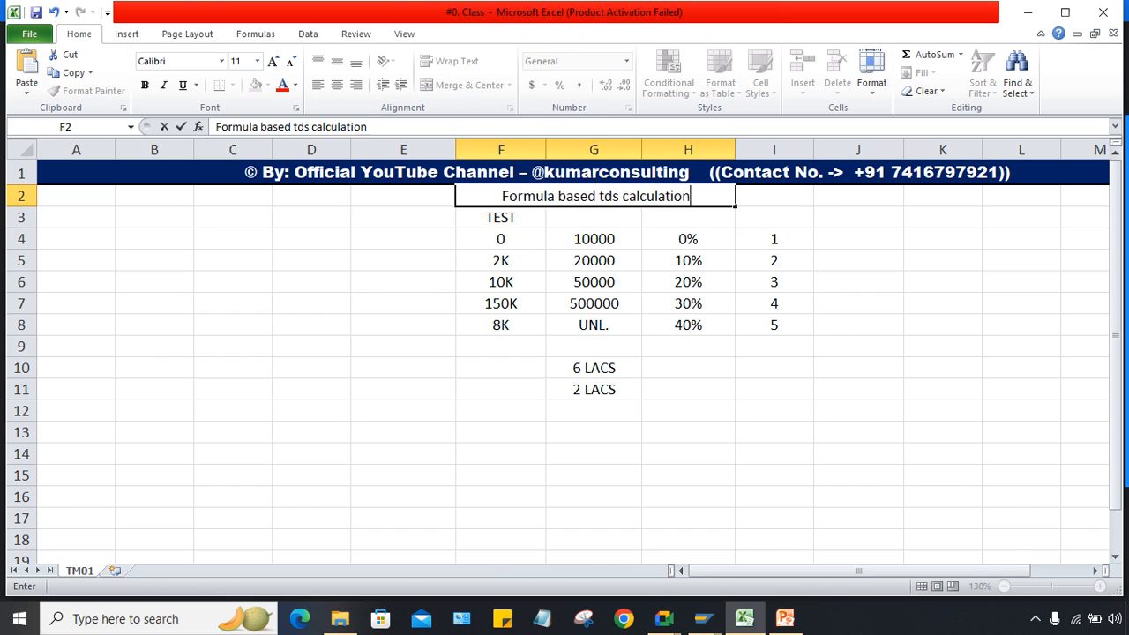
key("Return")
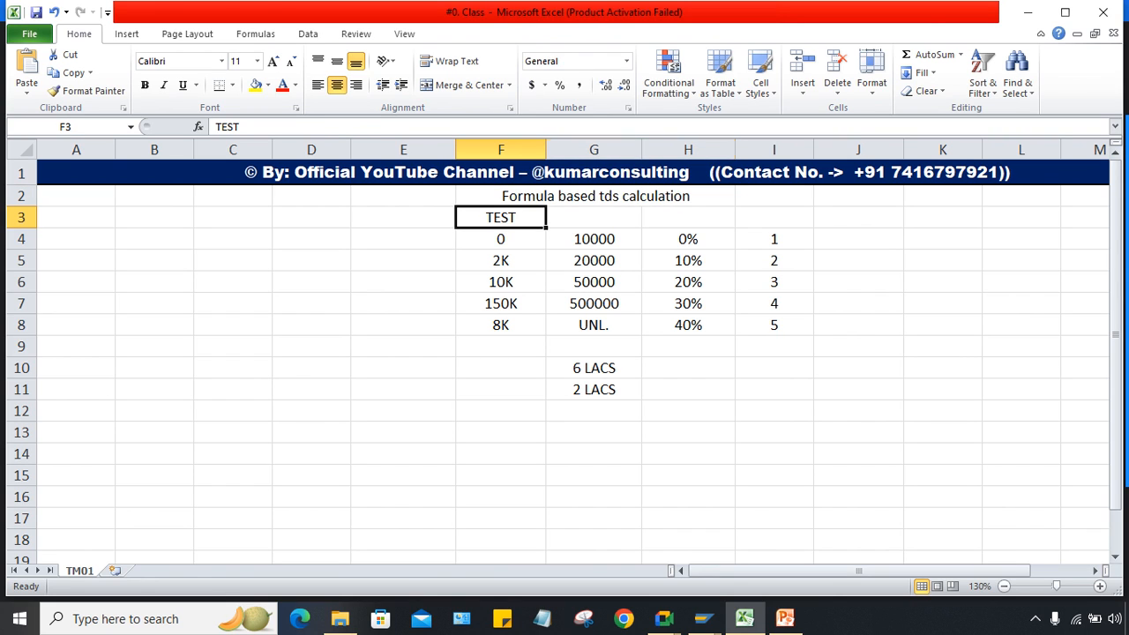
key("Up")
left_click(594, 453)
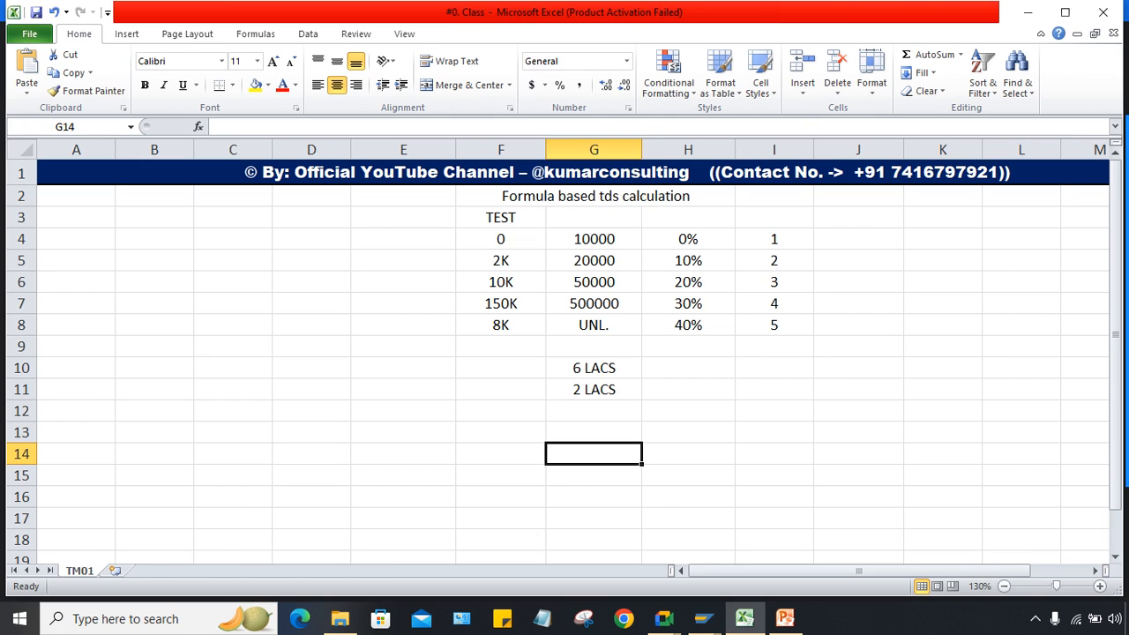
left_click(595, 196)
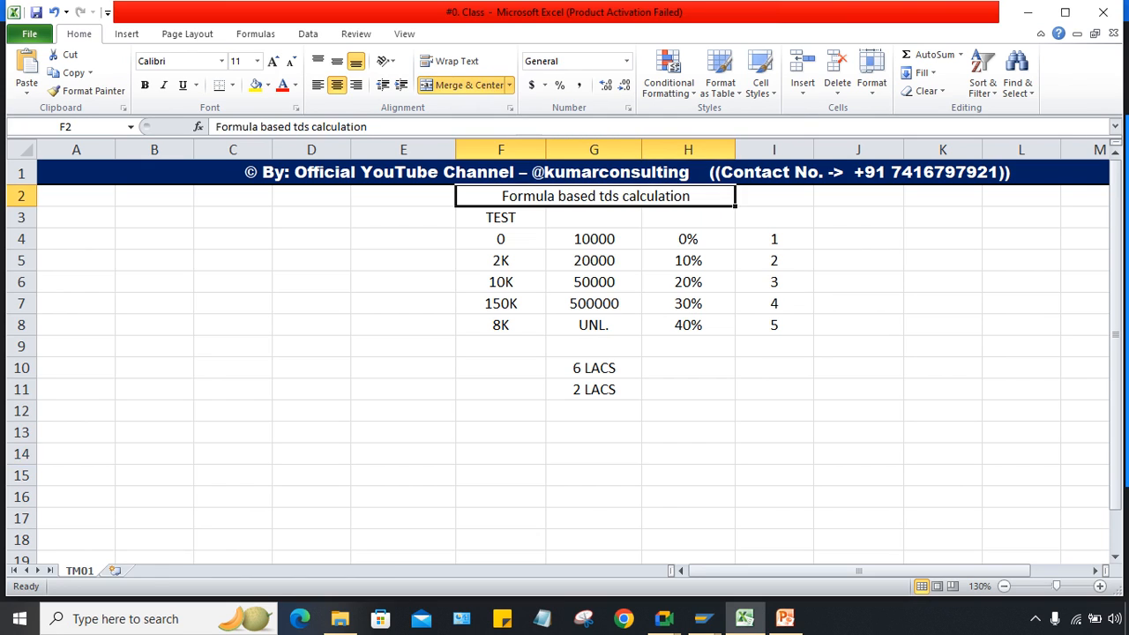
left_click(688, 475)
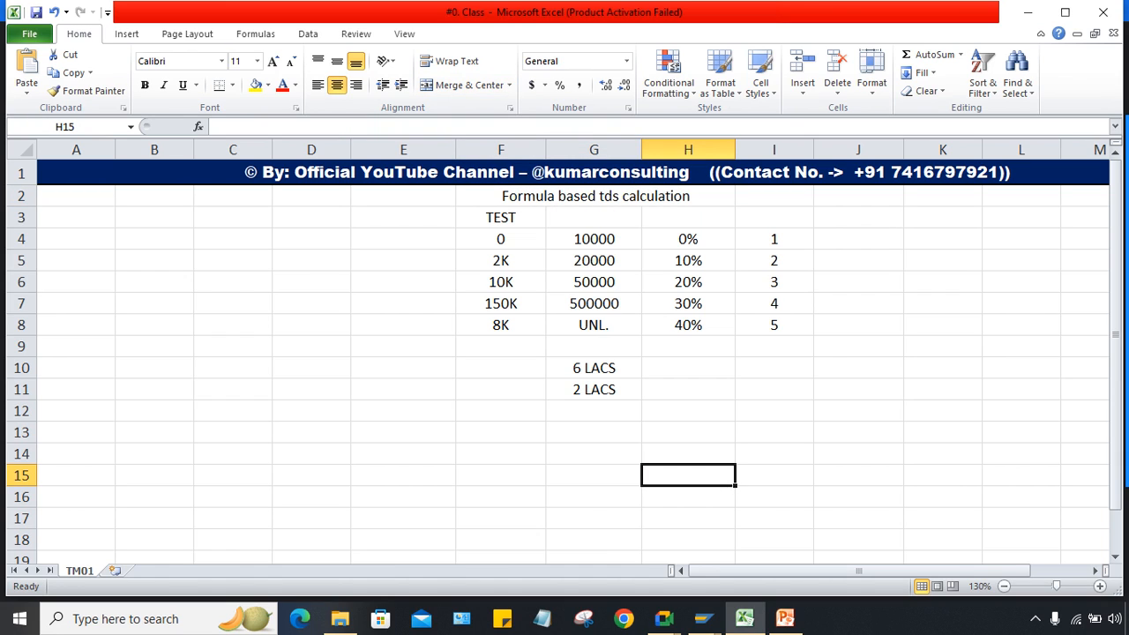
left_click(593, 432)
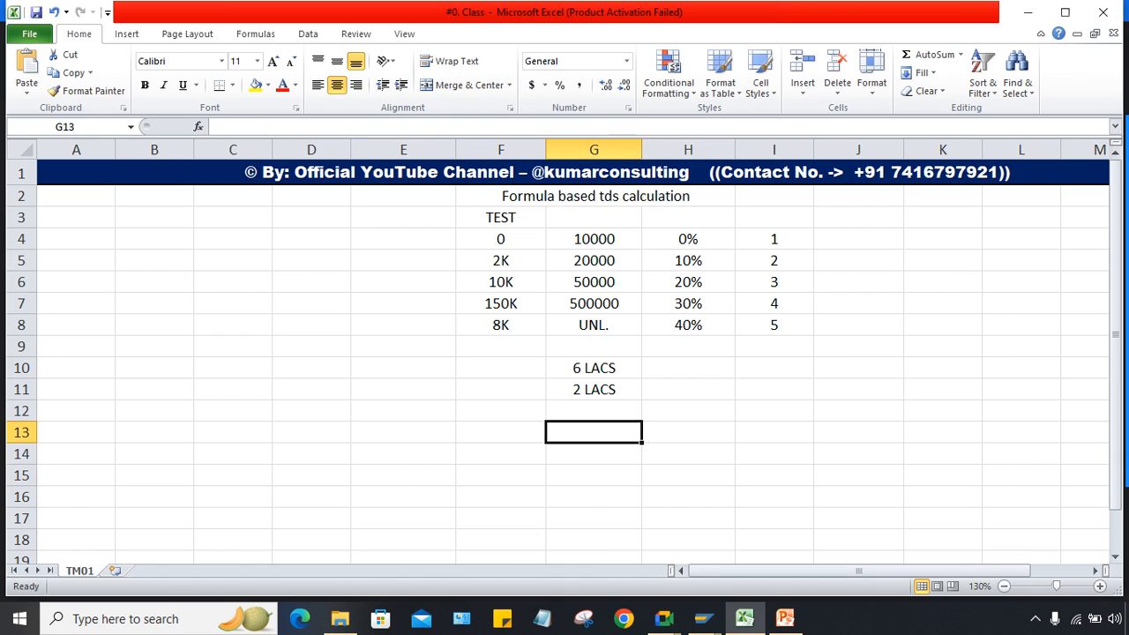
Step: Enter 'new tax code' in cell G13 and review the 0%–40% rates in column H
type("new")
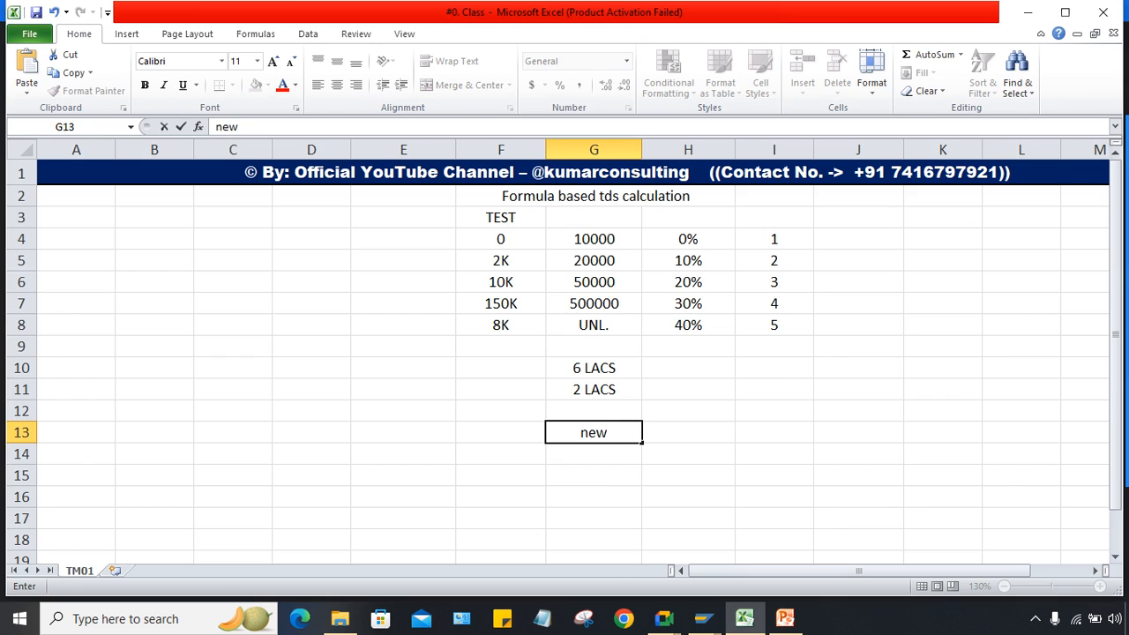
type(" tax code")
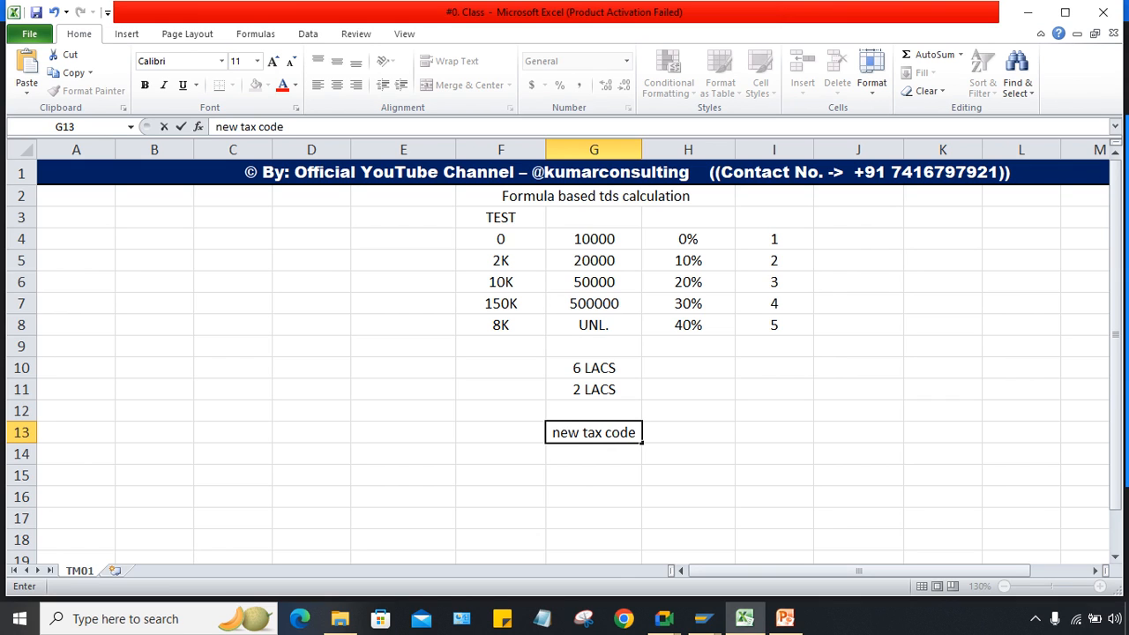
key("Return")
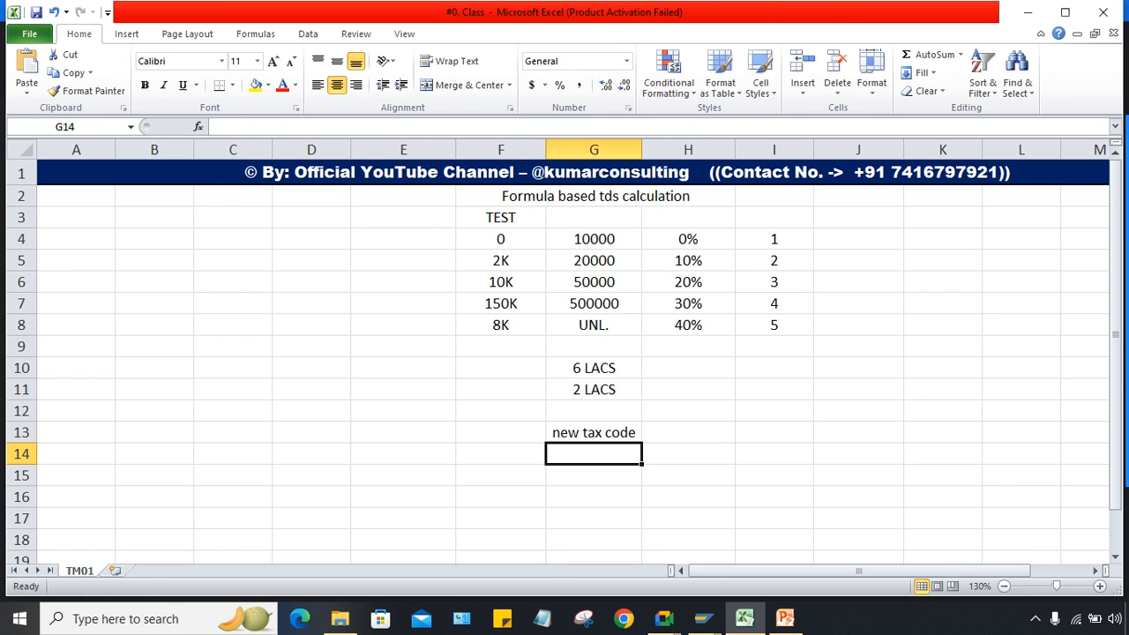
left_click(593, 432)
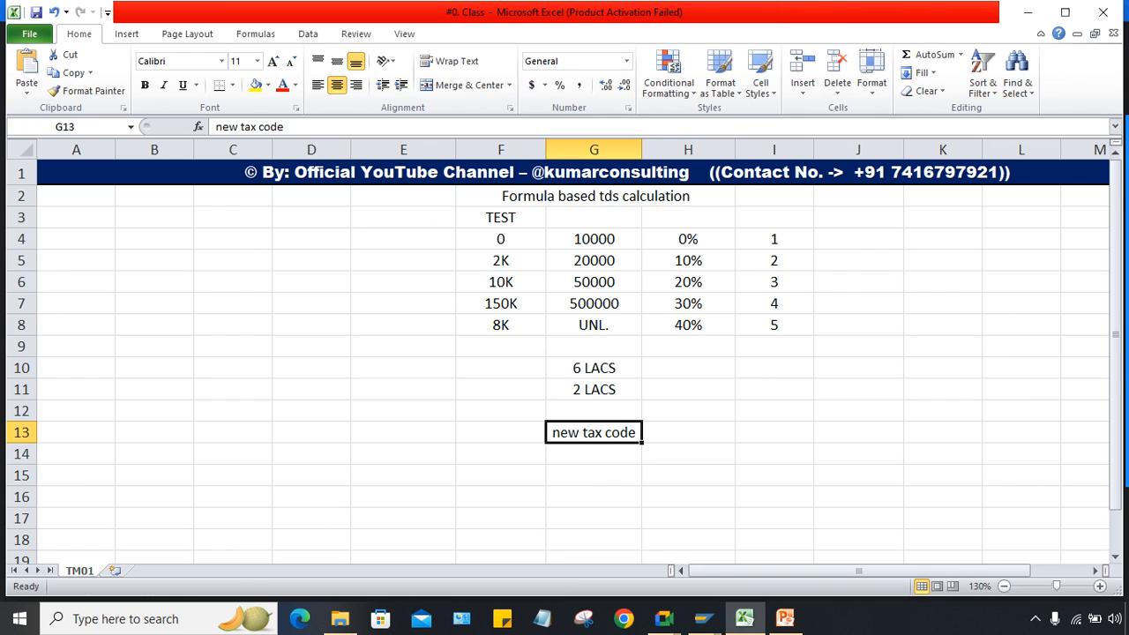
left_click(688, 432)
left_click(593, 432)
left_click(688, 432)
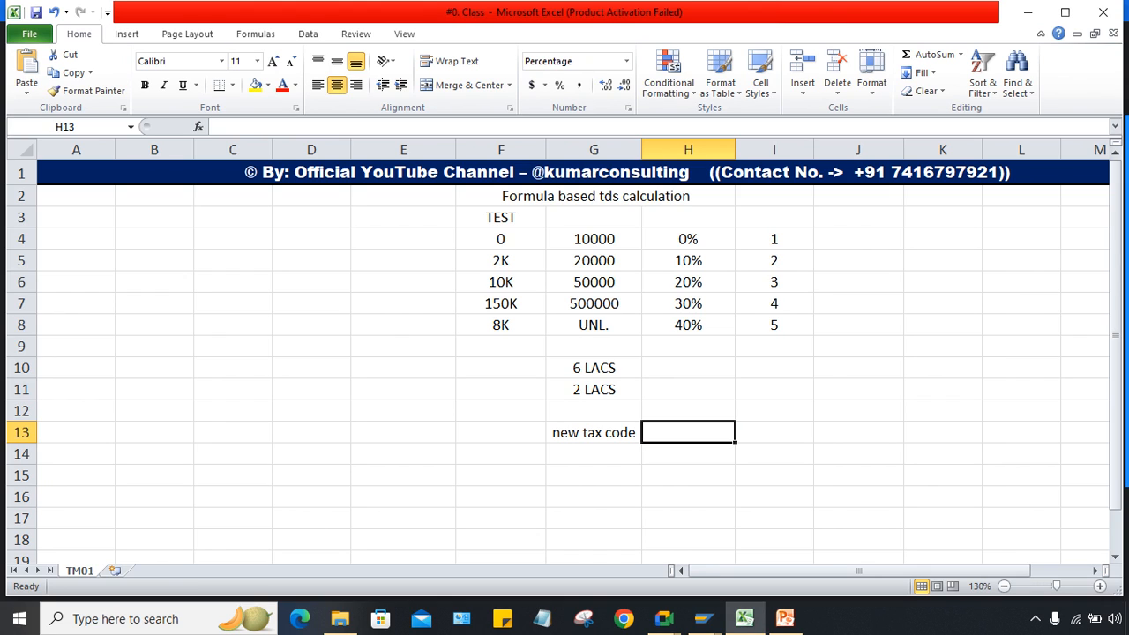
left_click(594, 432)
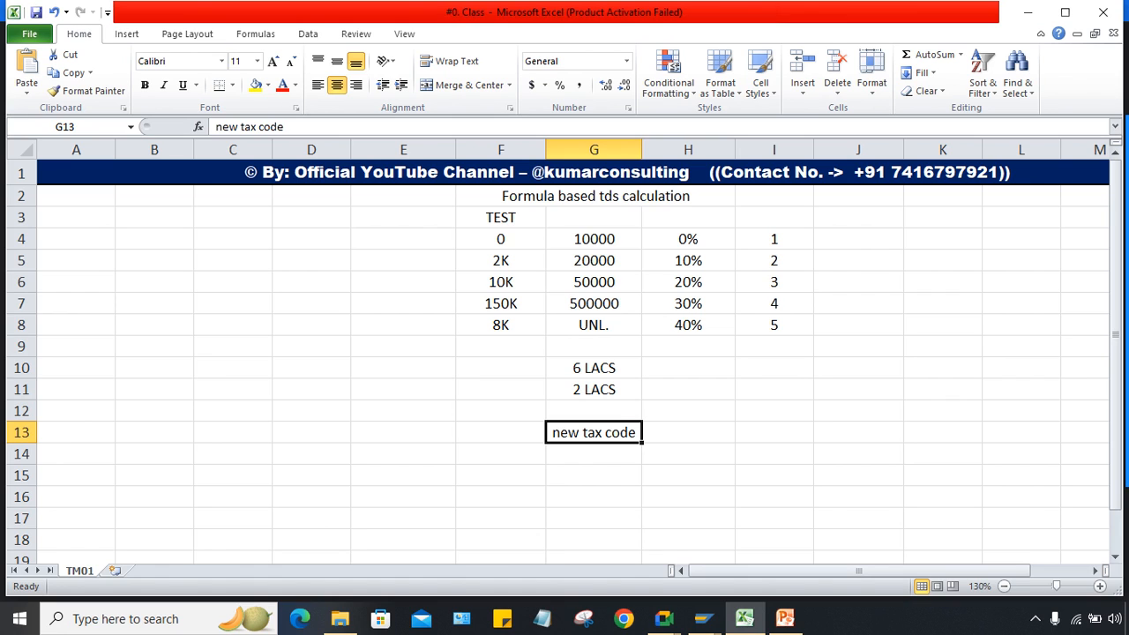
left_click(688, 432)
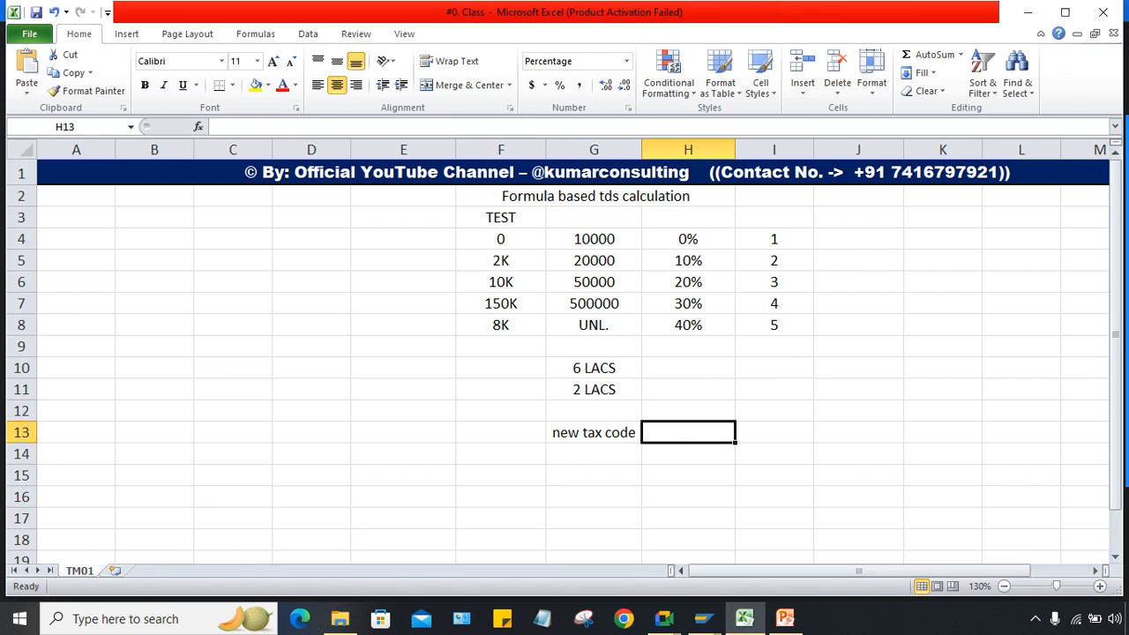
left_click_drag(688, 239, 688, 346)
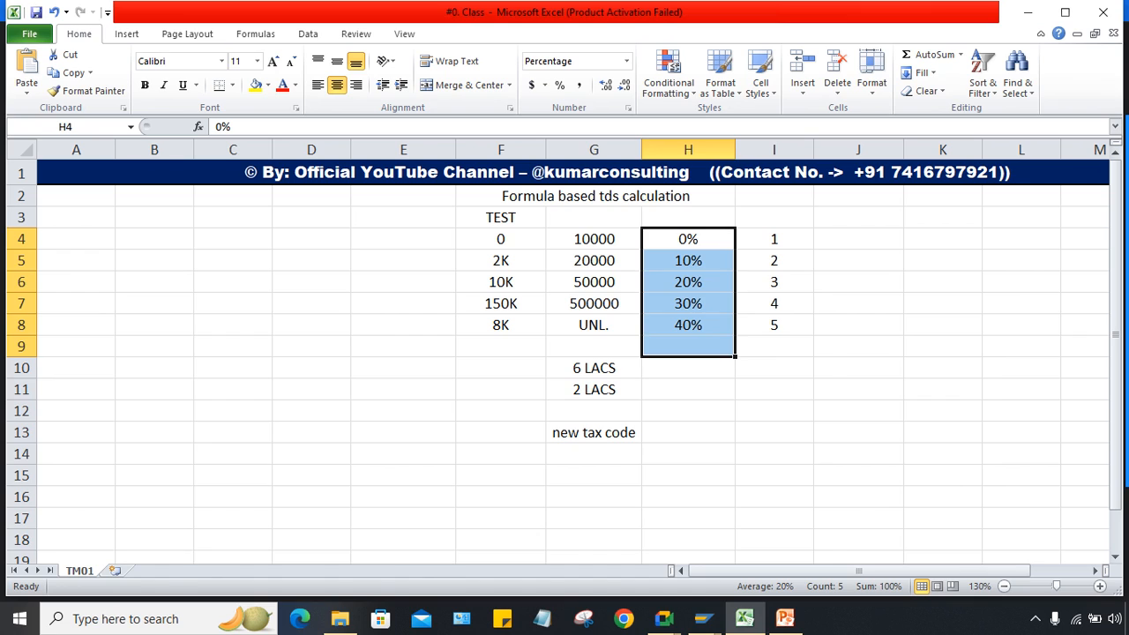
left_click(688, 432)
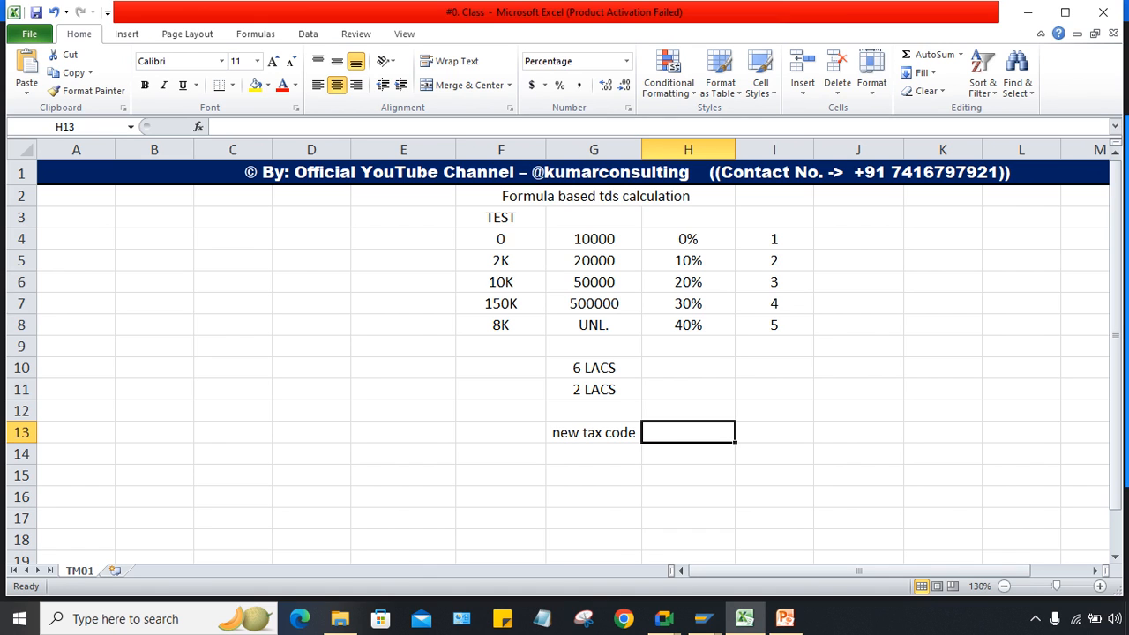
left_click(703, 618)
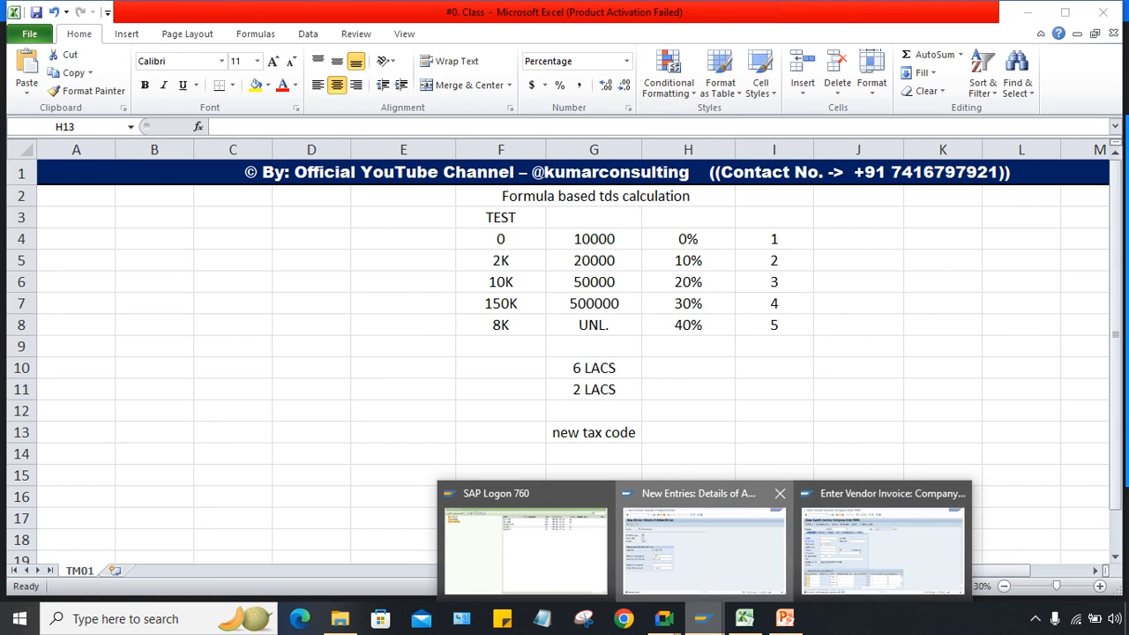
Step: Dismiss the SAP connection error and start a new session on SAP_1
left_click(704, 542)
left_click(244, 49)
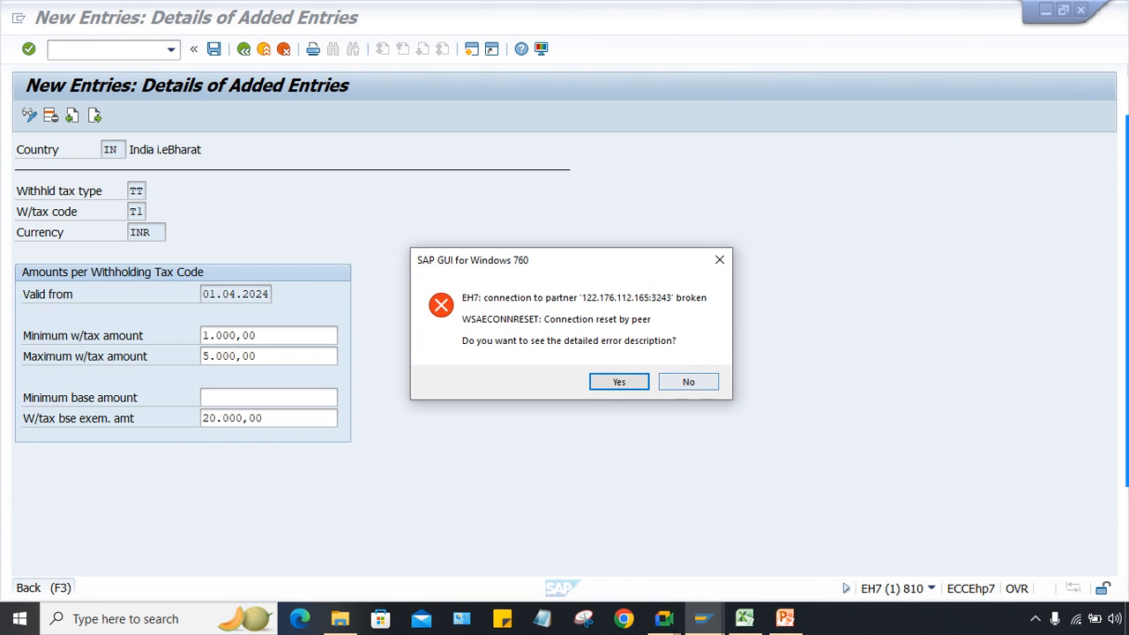
left_click(689, 382)
left_click(703, 618)
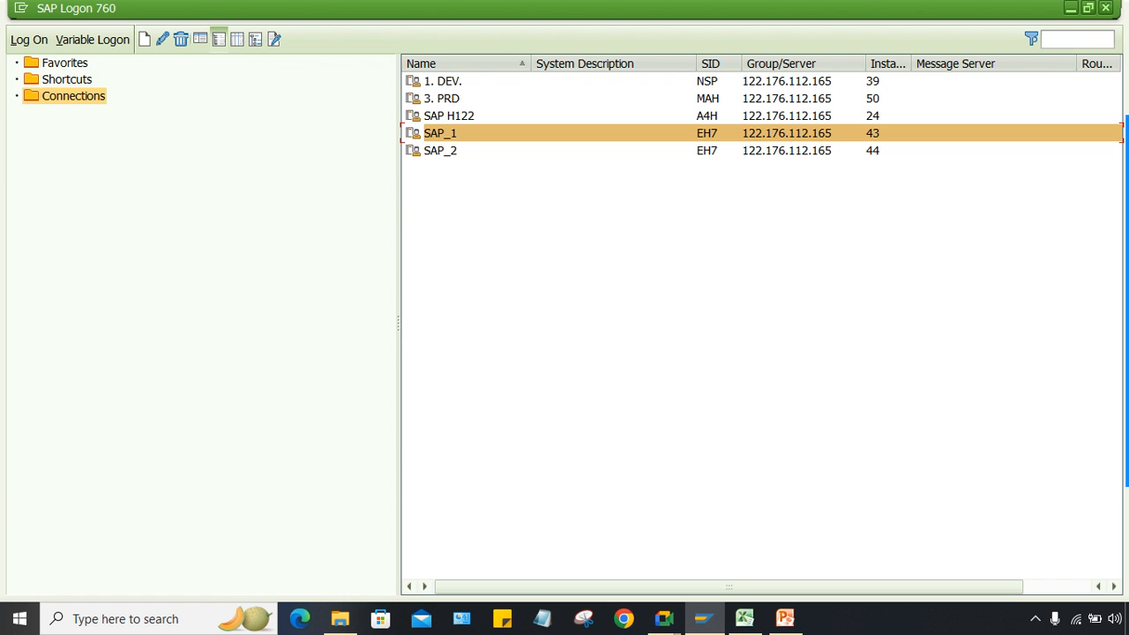
key("Return")
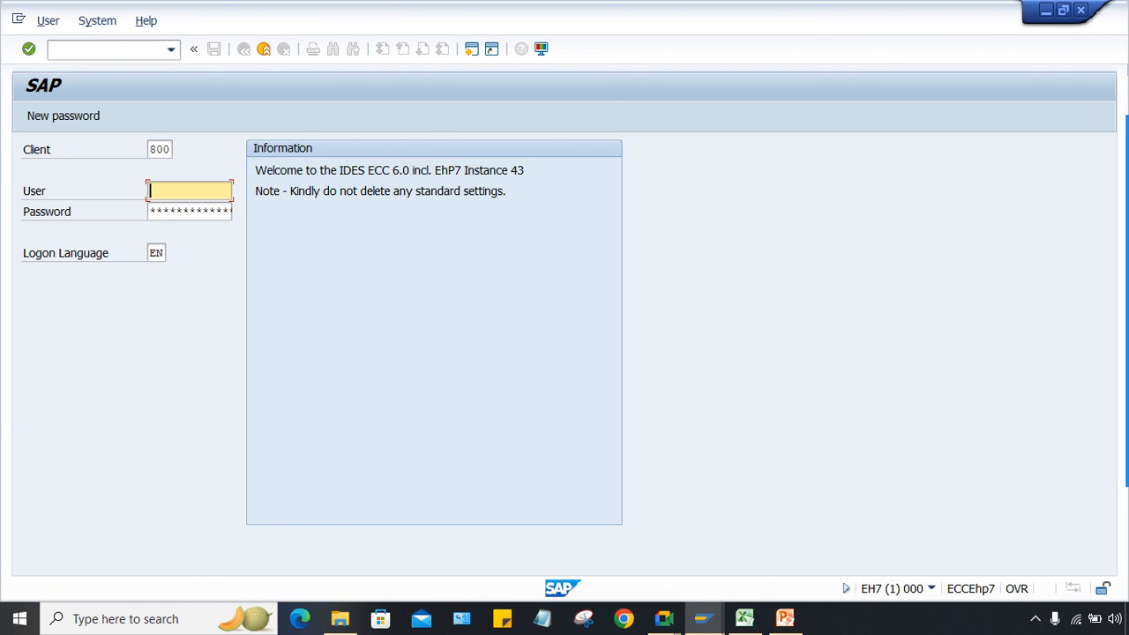
Step: Log on to client 810 with the saved user and password, continuing with this logon
left_click(157, 149)
type("1")
key("Tab")
key("Down")
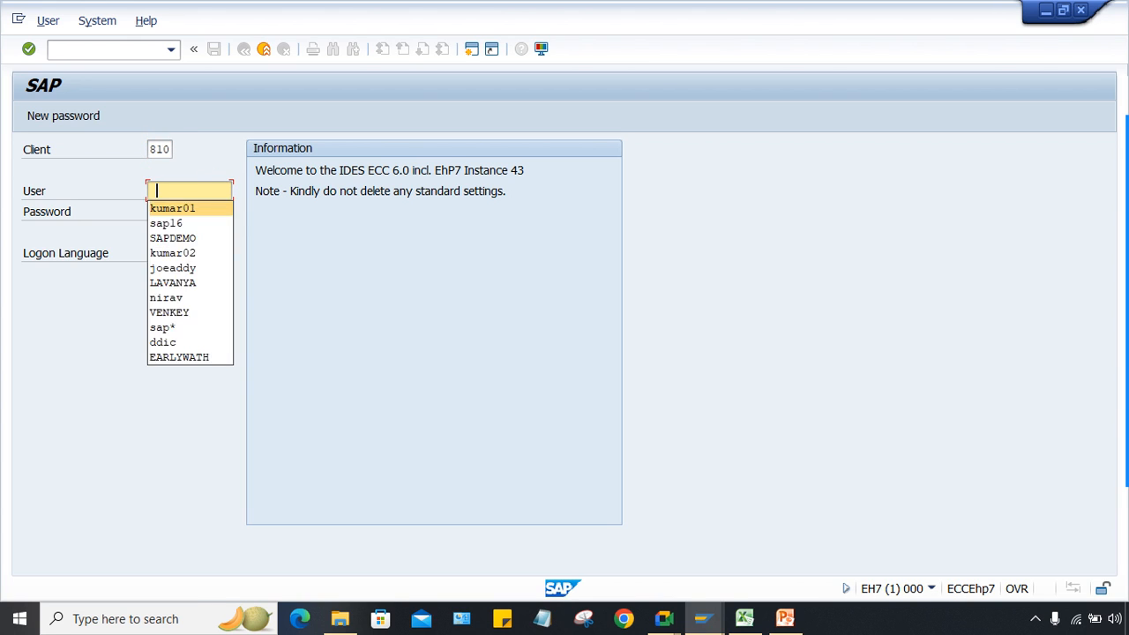
key("Return")
key("Tab")
type("**********")
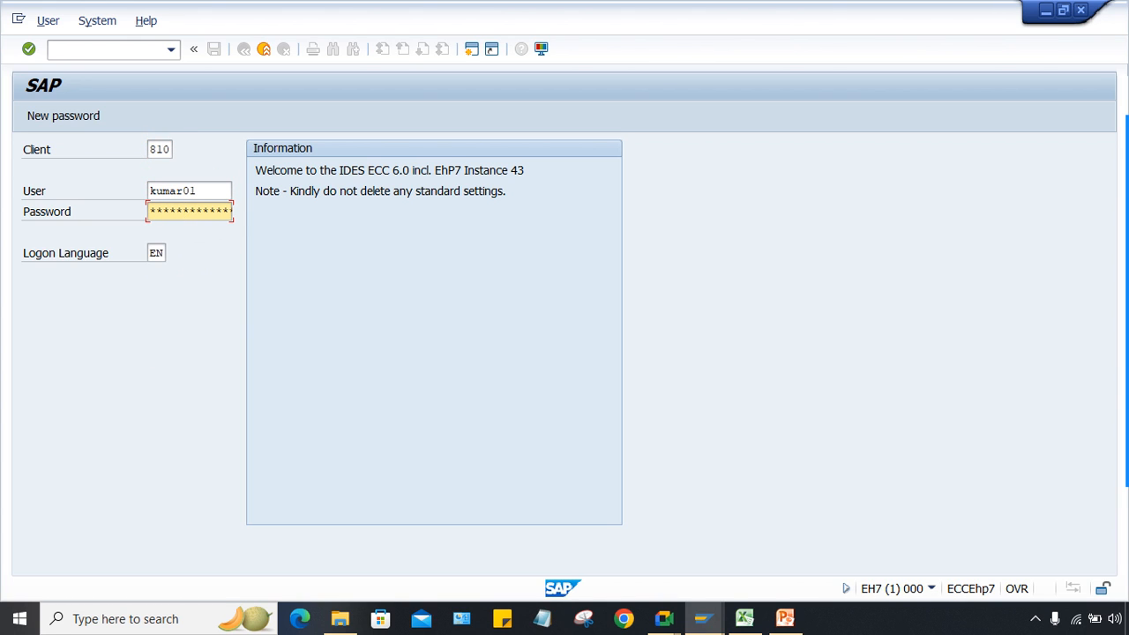
key("Return")
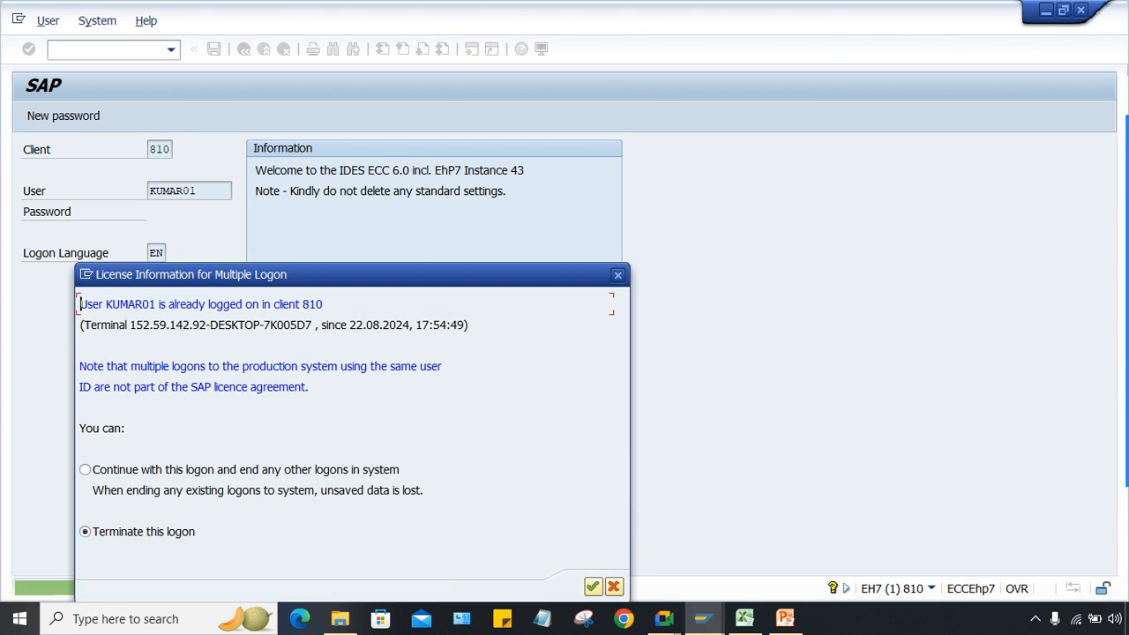
key("Up")
key("Return")
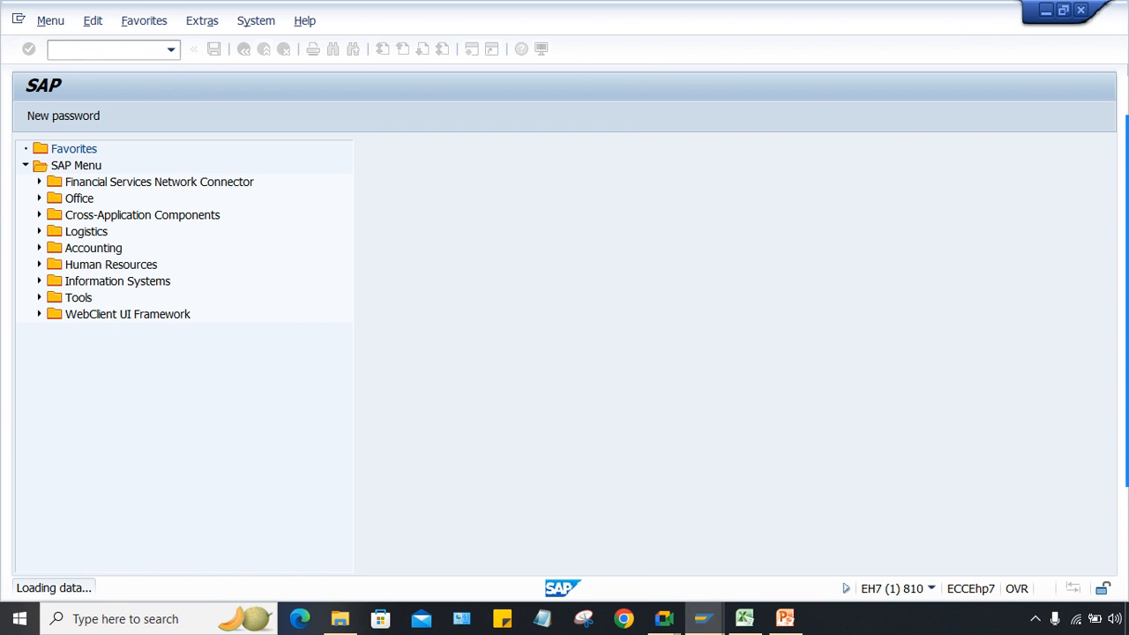
left_click(745, 619)
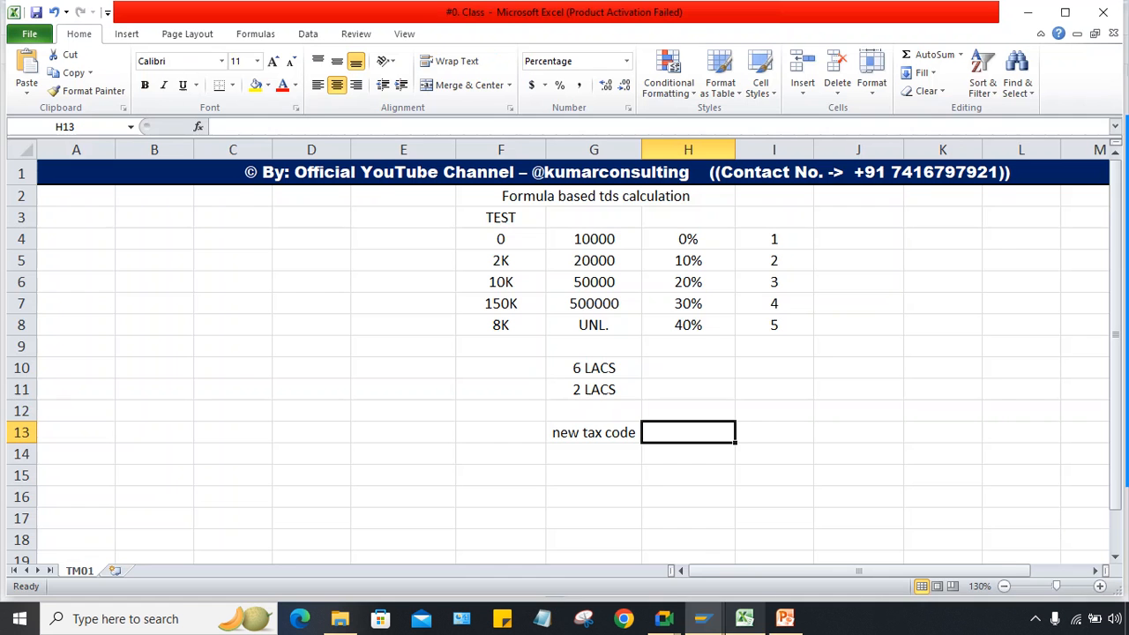
left_click(688, 346)
left_click_drag(501, 239, 500, 324)
left_click(501, 368)
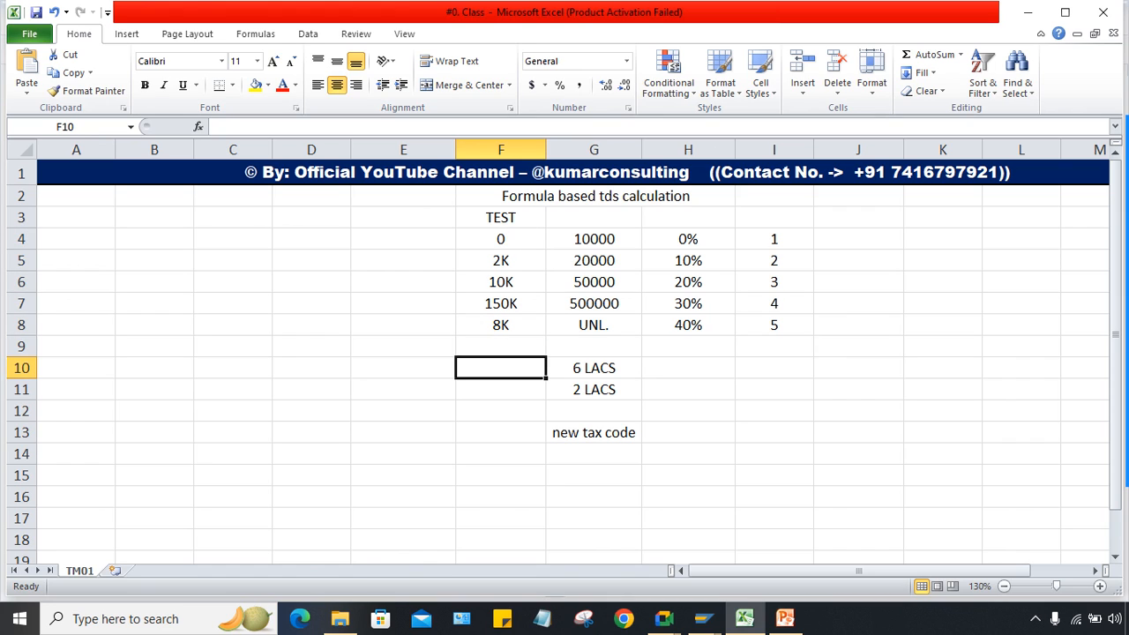
left_click_drag(500, 260, 501, 282)
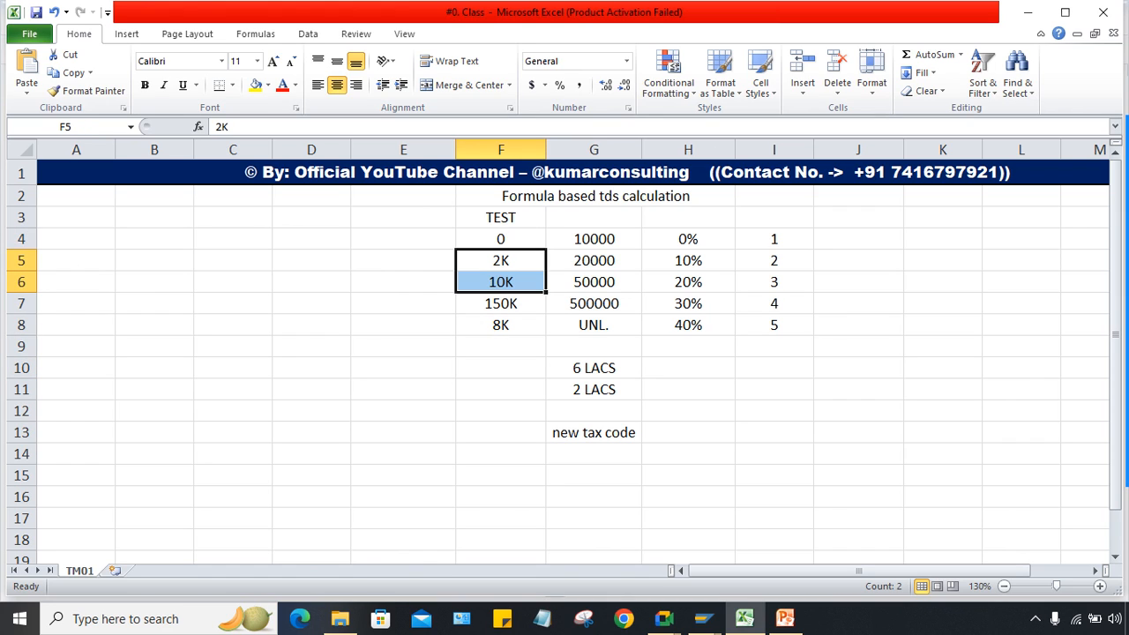
left_click(500, 325, "ctrl")
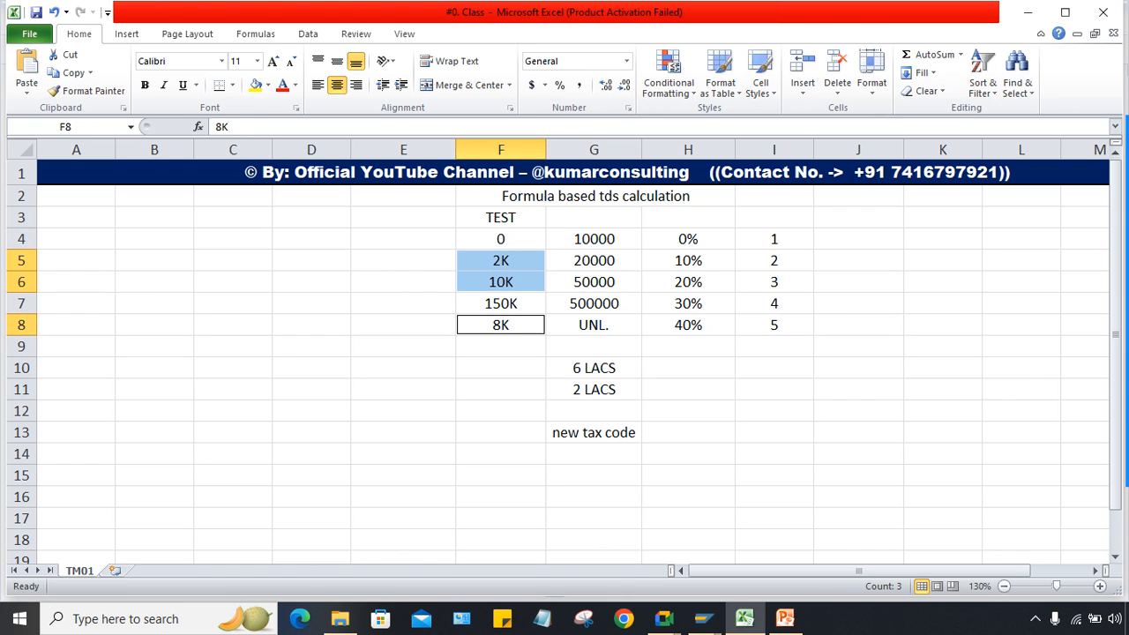
left_click(501, 303)
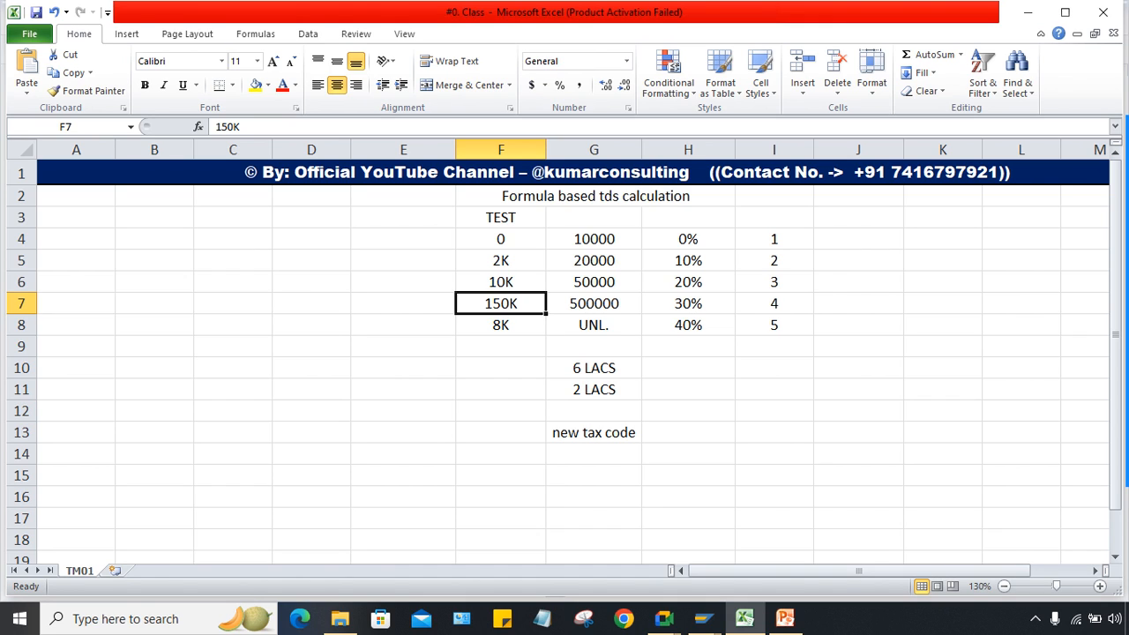
left_click(501, 368)
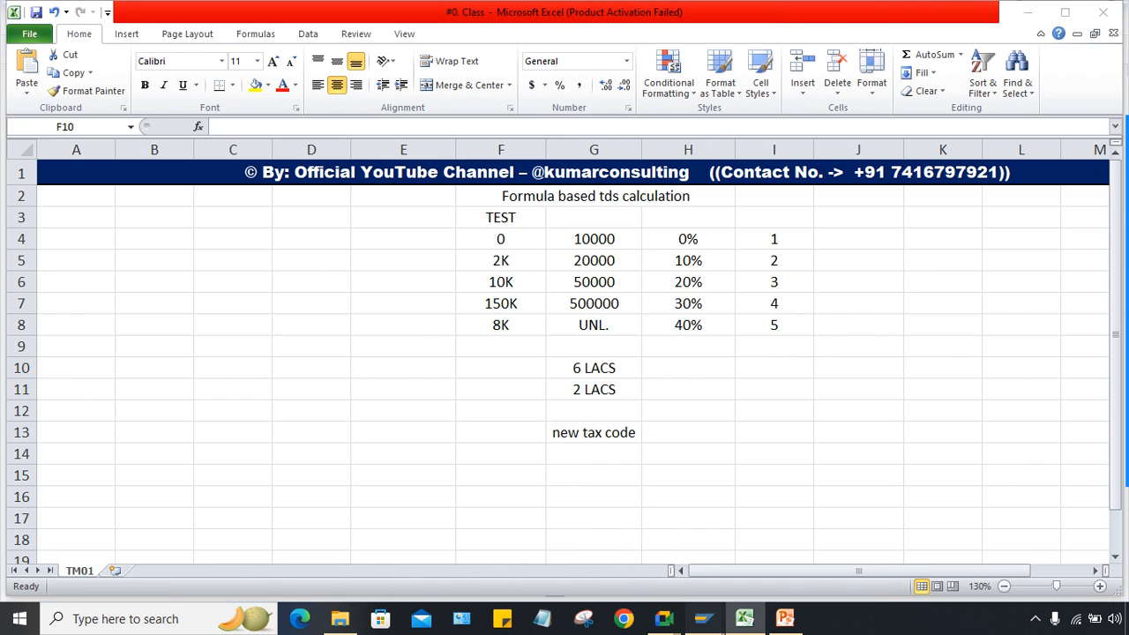
mouse_move(703, 618)
left_click(792, 540)
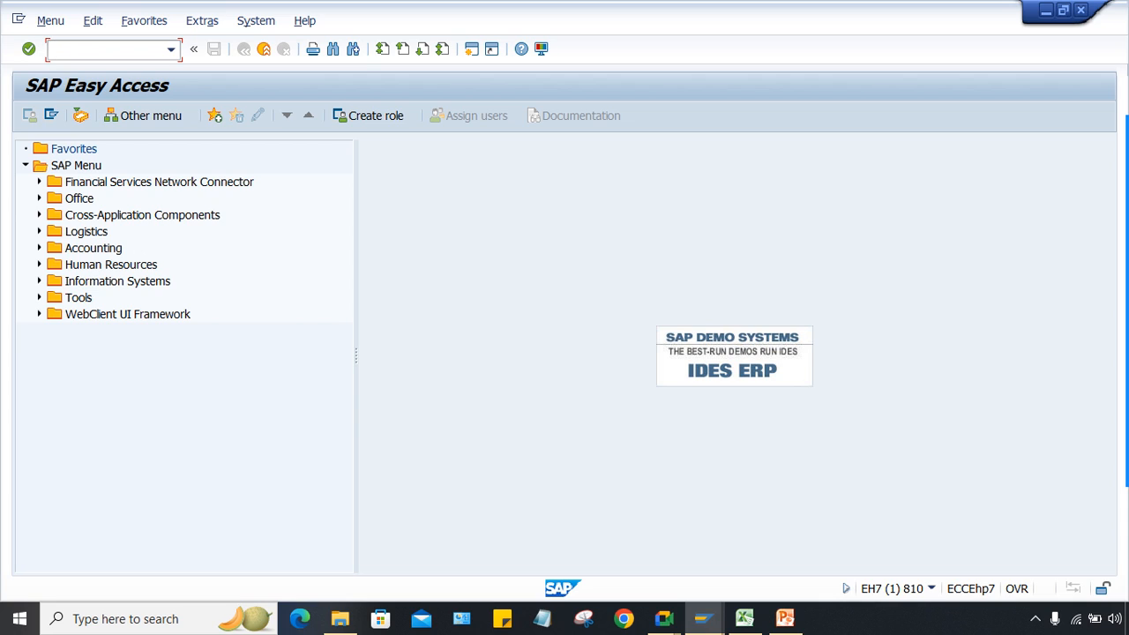
Step: Start /nspro and expand Financial Accounting (New) in the SAP Reference IMG
type("/nspro")
key("Return")
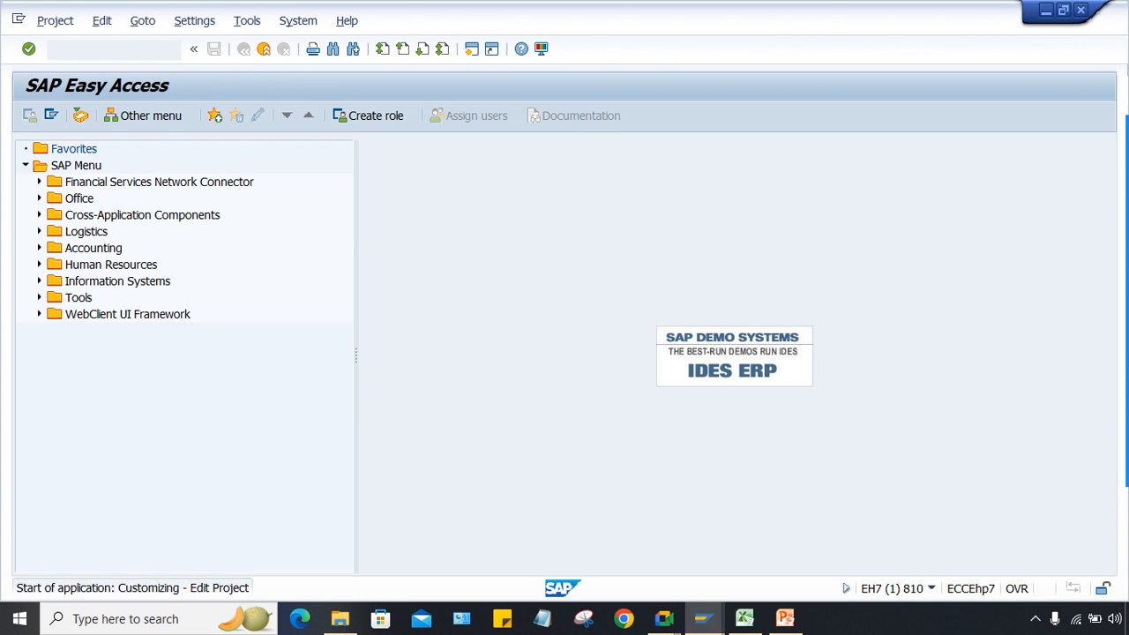
left_click(29, 116)
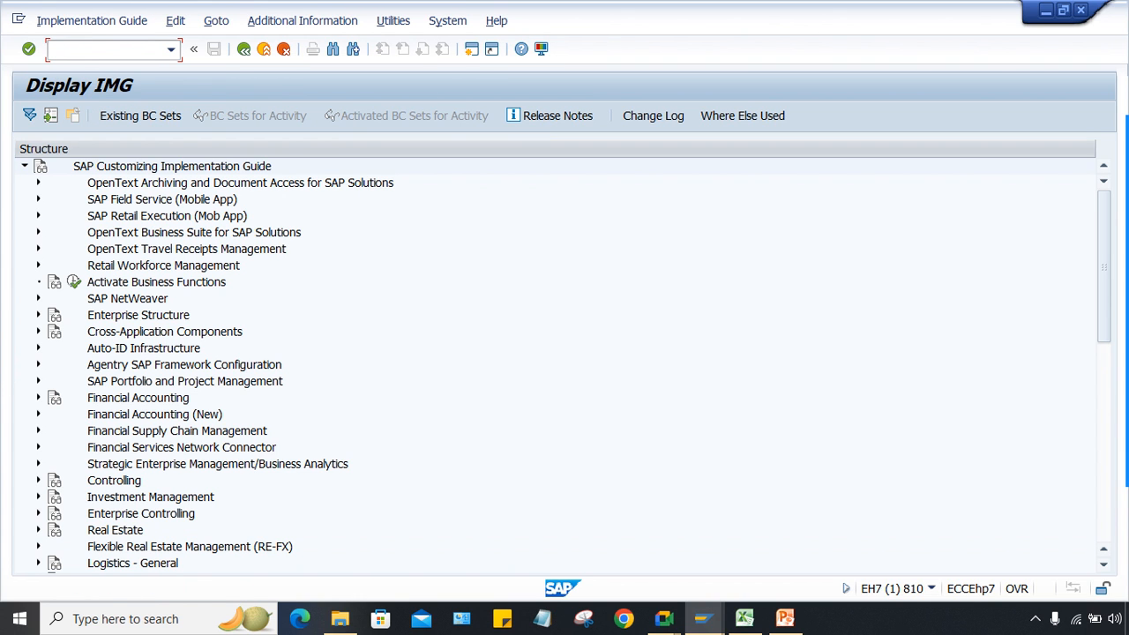
left_click(37, 415)
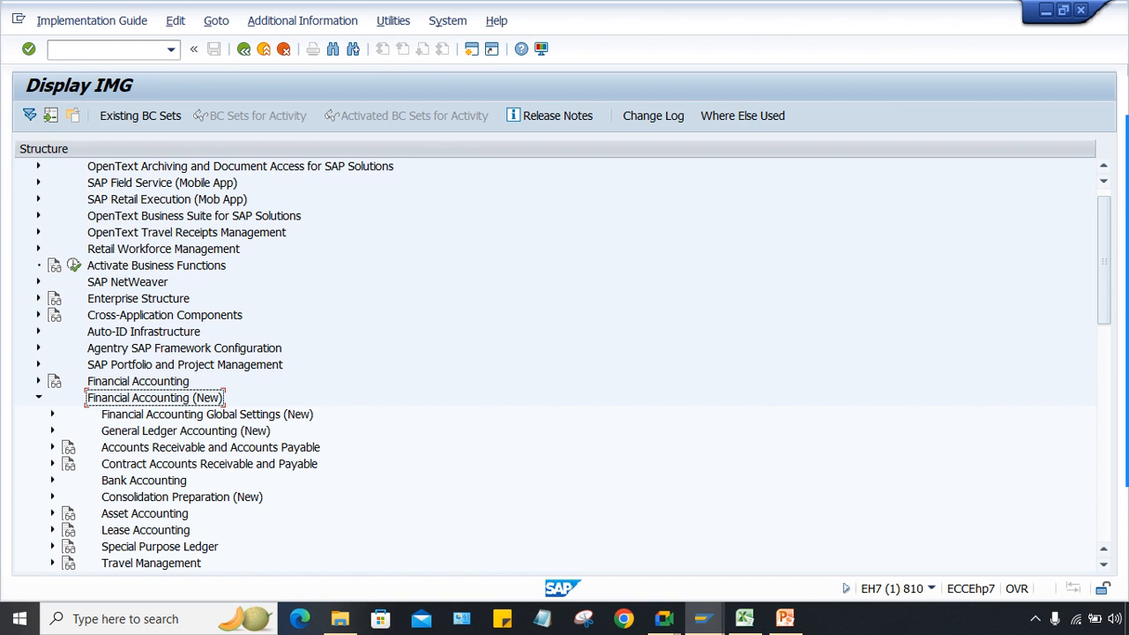
Step: Review the TDS rate slab table F4:I8 in the Excel workbook
left_click(744, 618)
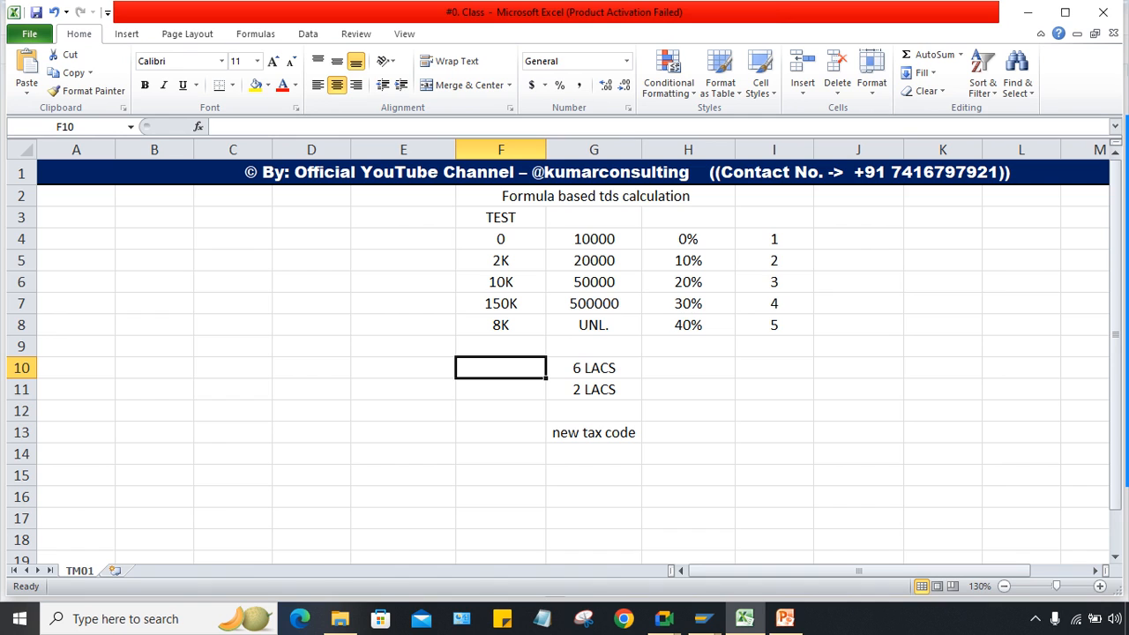
left_click_drag(501, 239, 774, 324)
left_click(703, 619)
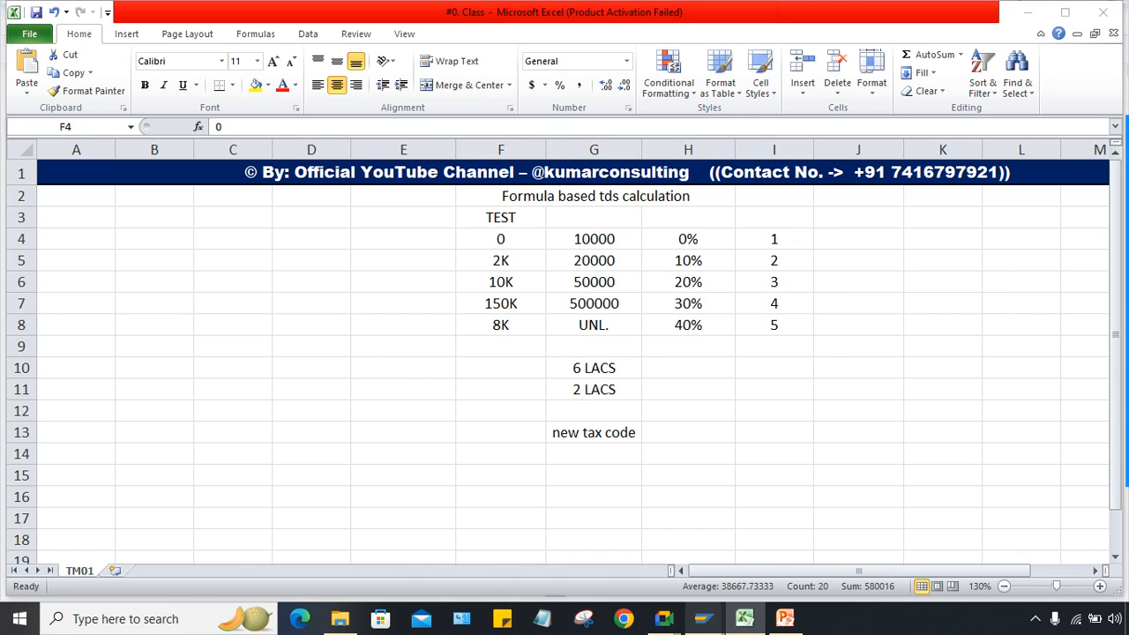
left_click(790, 543)
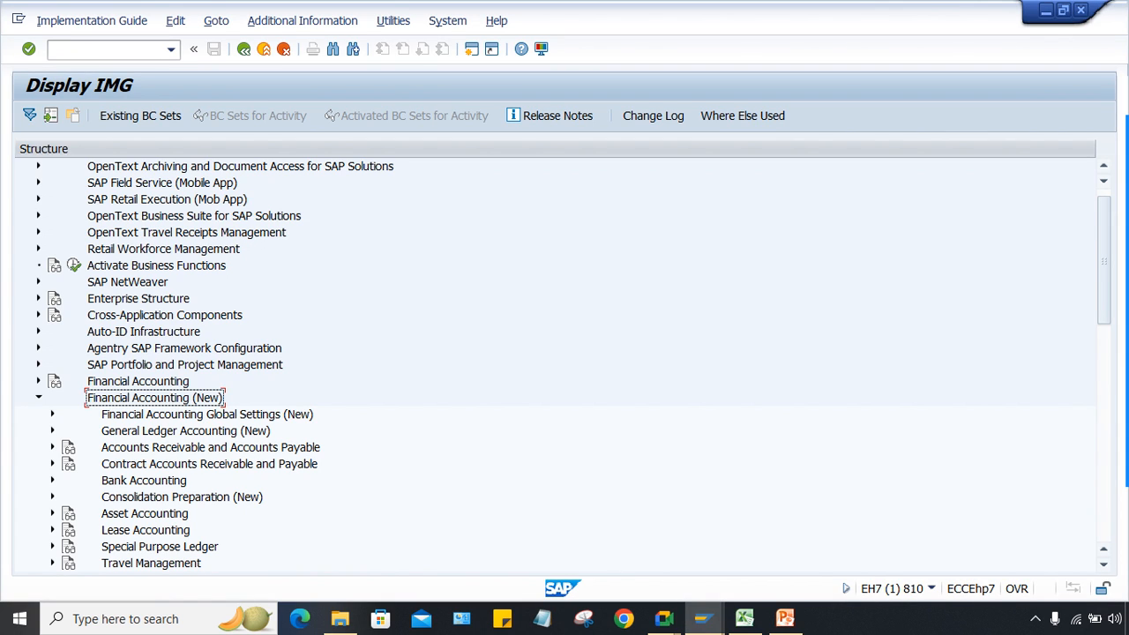
Step: Drill down through Withholding Tax > Extended > Calculation and run Define Min/Max Amounts
left_click(208, 414)
key("Right")
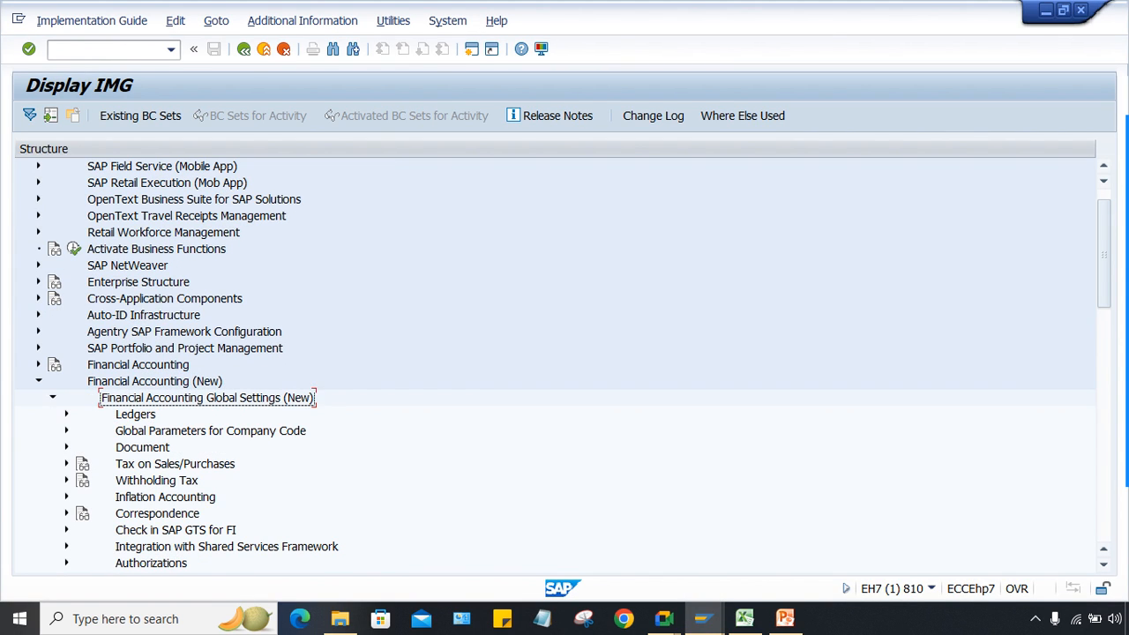
key("Down")
key("Down")
key("Down")
key("Down")
key("Down")
key("Down")
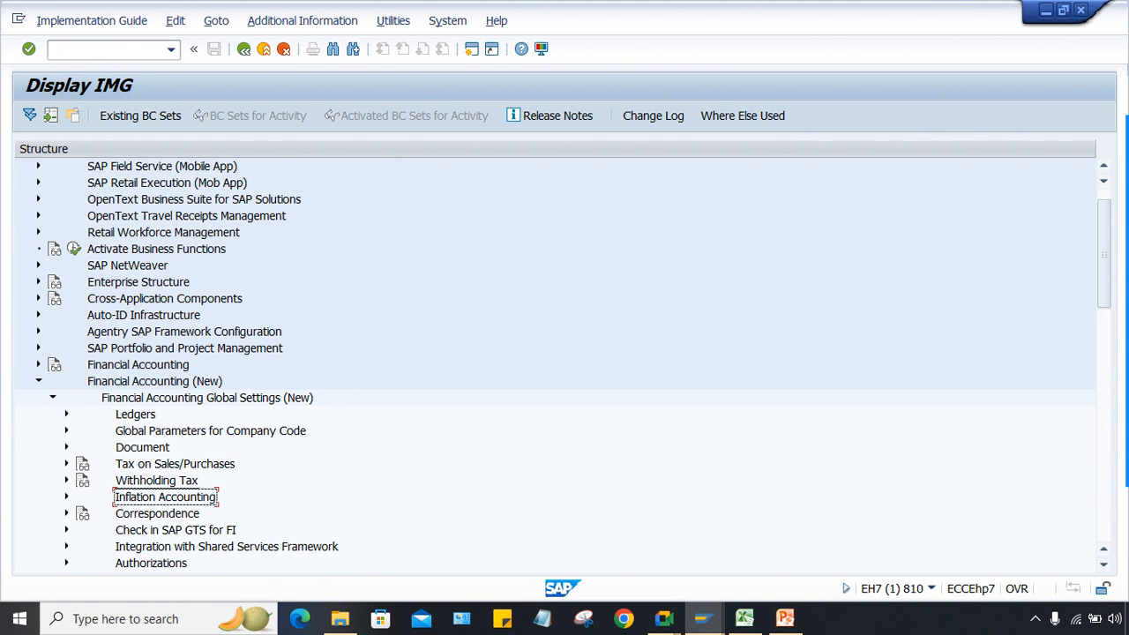
key("Up")
key("Right")
key("Down")
key("Down")
key("Right")
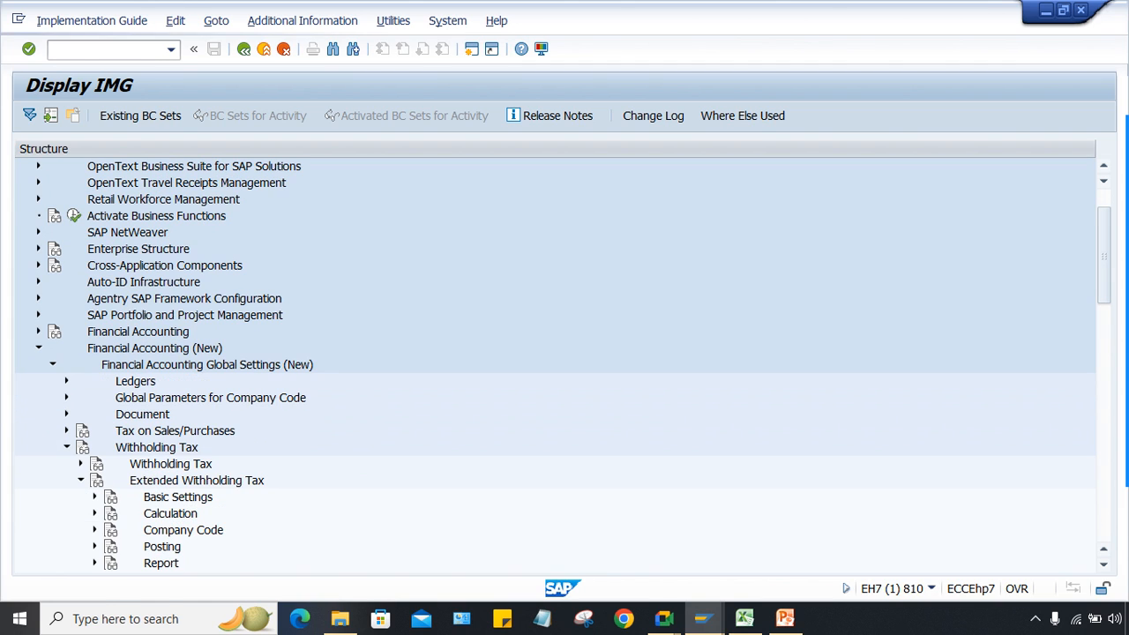
key("Down")
key("Down")
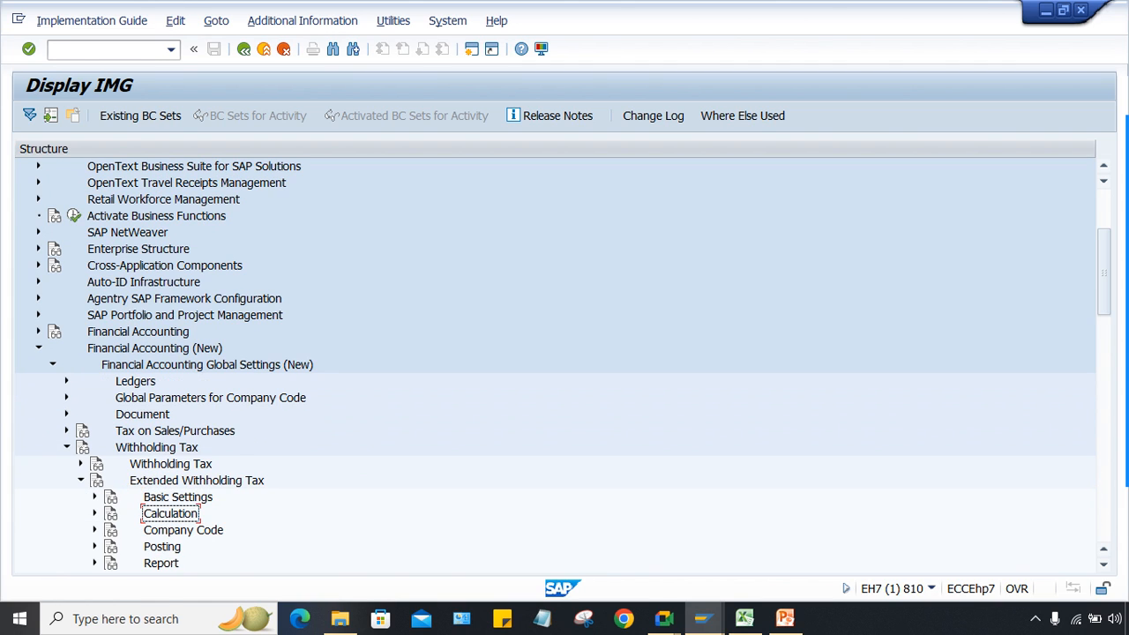
key("Right")
key("Down")
key("Down")
key("Down")
key("Down")
key("Right")
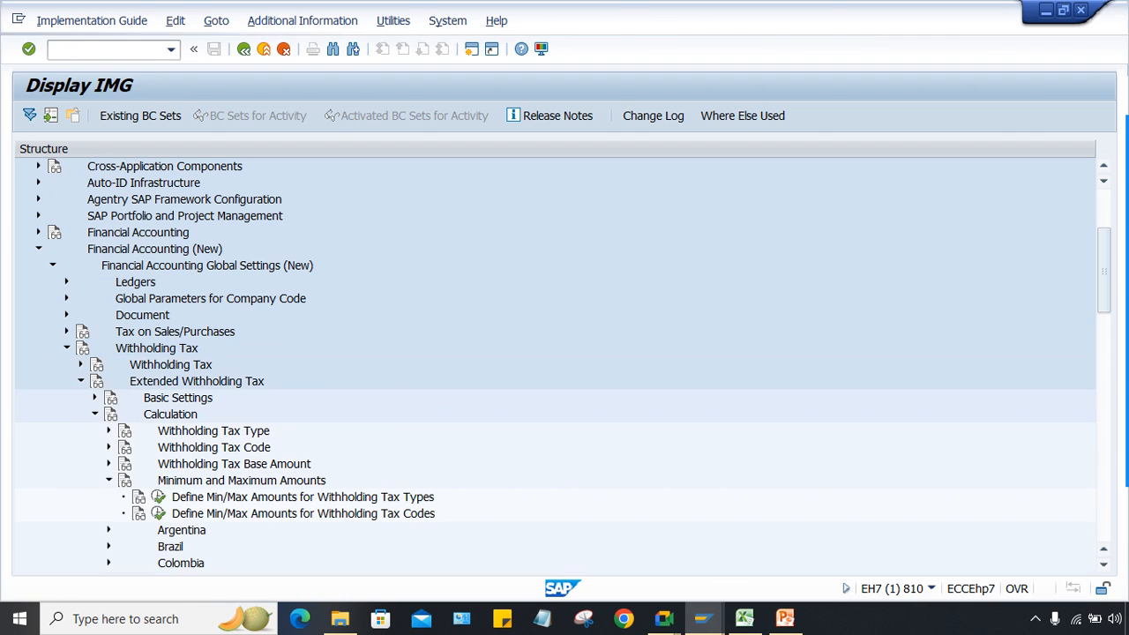
left_click(158, 513)
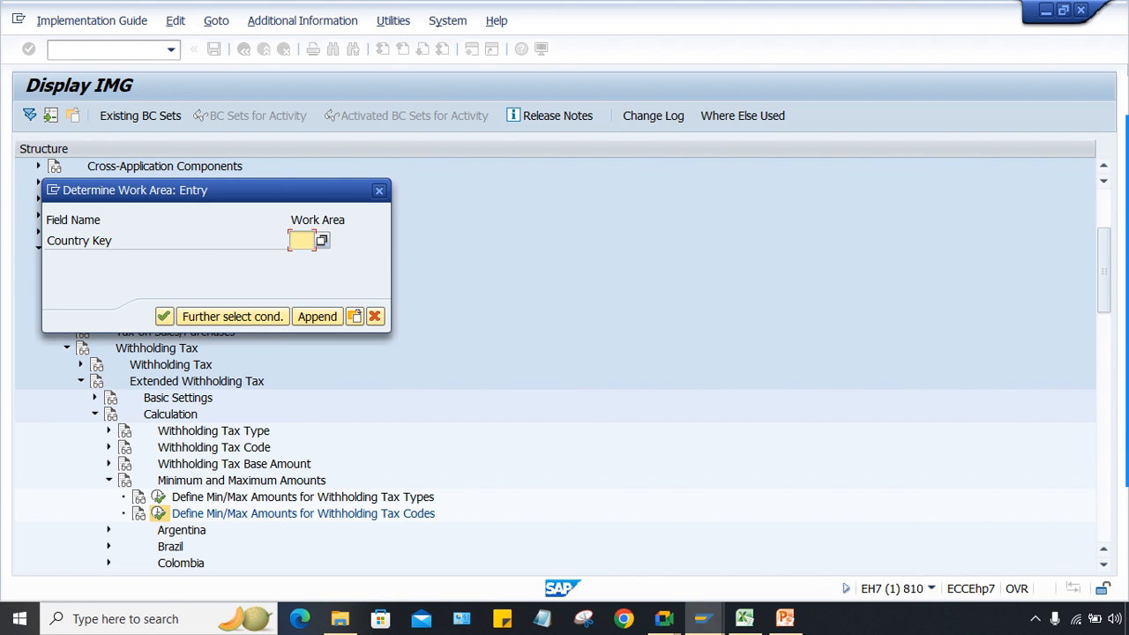
Step: For country IN, delete the TT/T1 min/max entry and save it to the customizing request
type("IN")
key("Return")
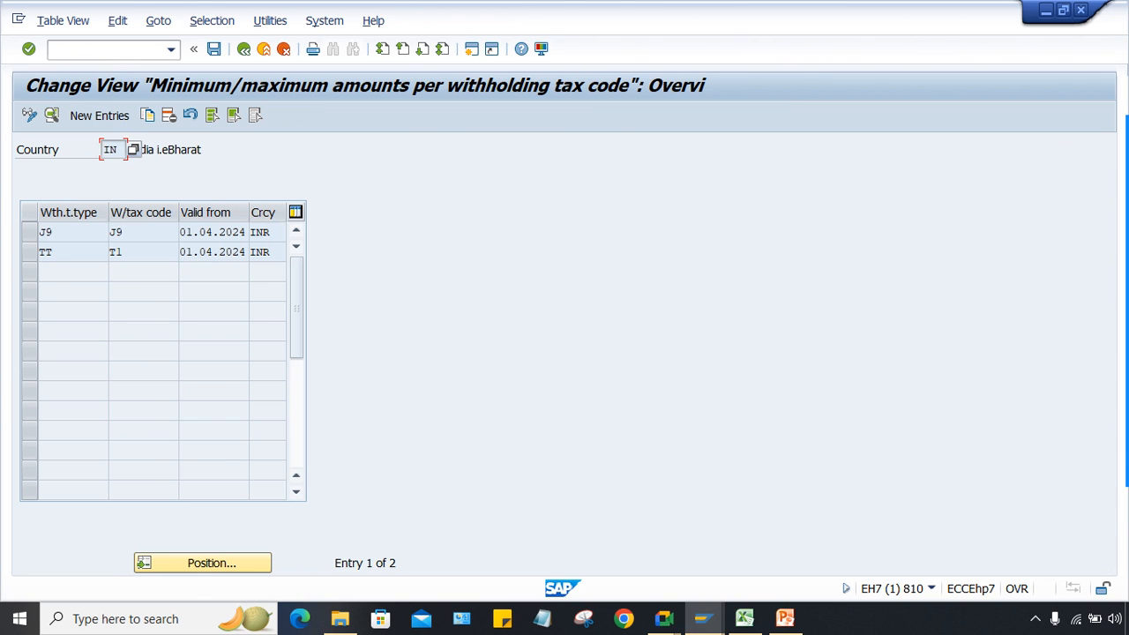
left_click(29, 252)
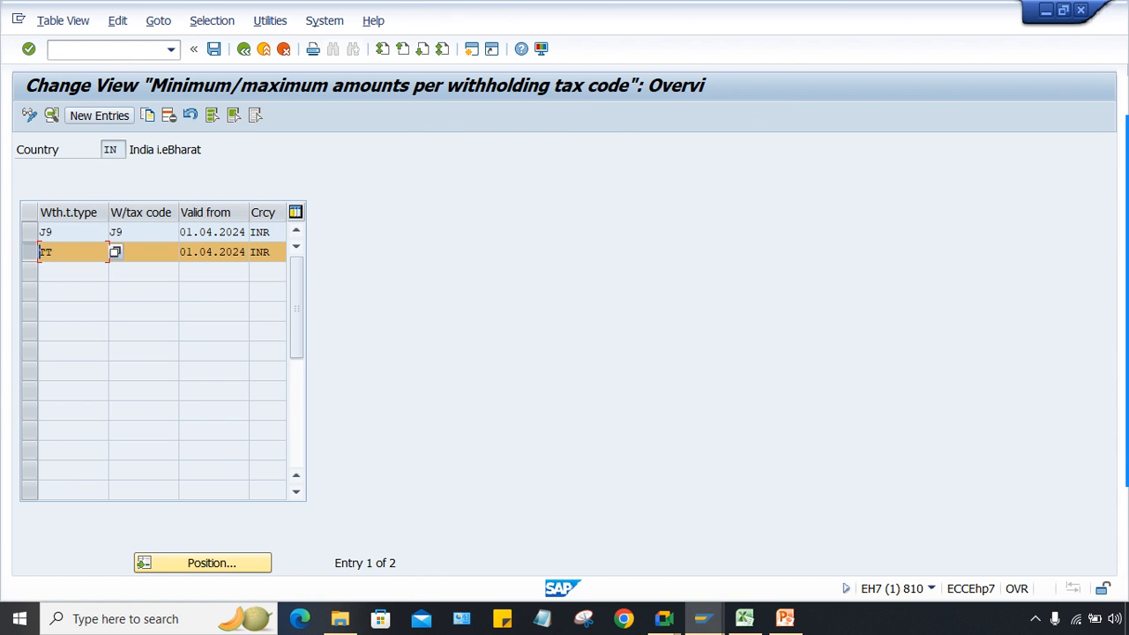
left_click(169, 116)
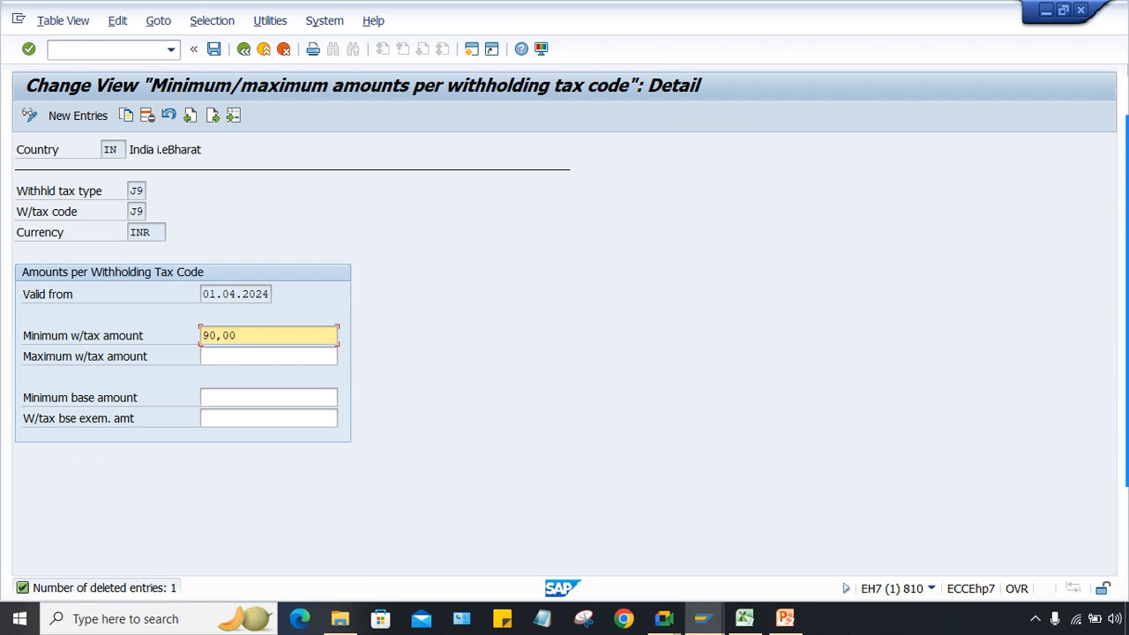
key("ctrl+s")
key("Return")
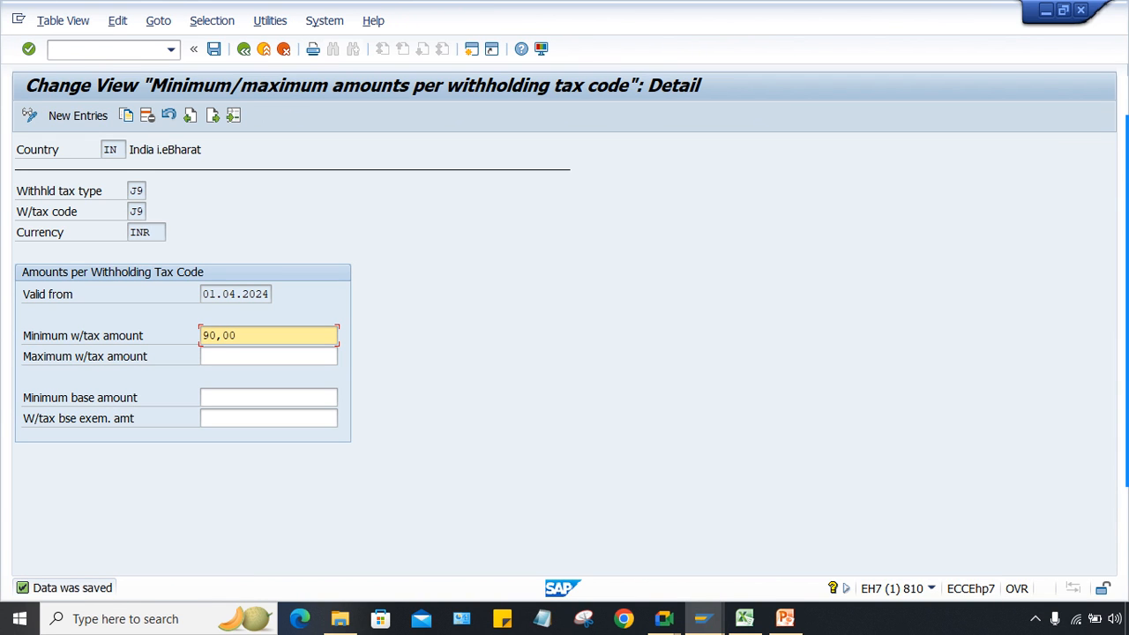
key("F3")
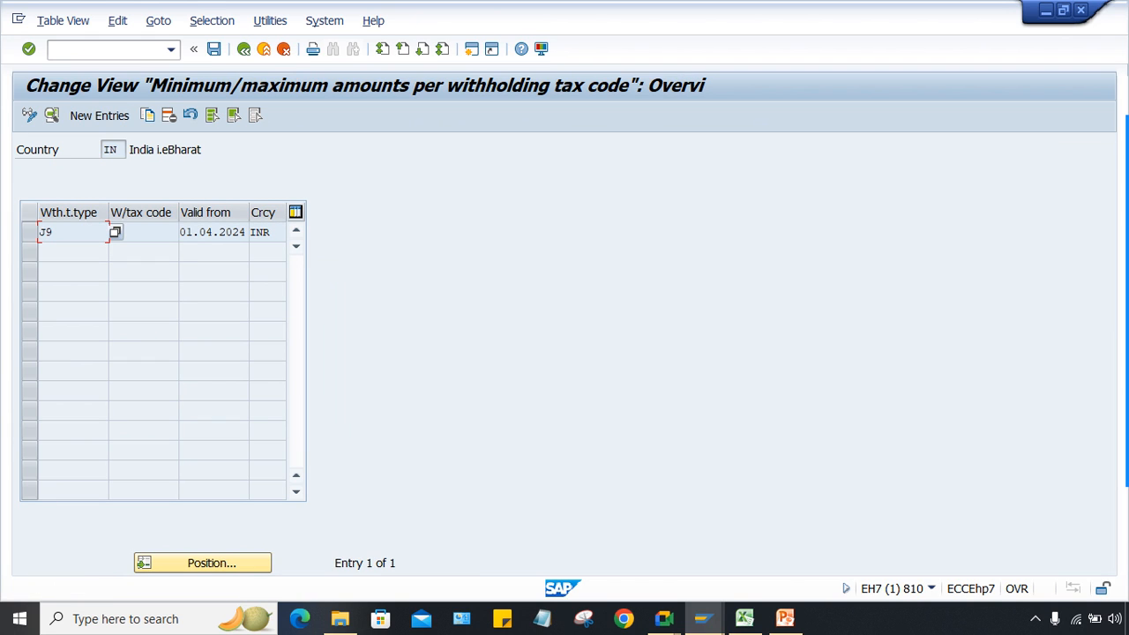
Step: Check the F4:I8 slab table in Excel, then open a second SAP session
left_click(745, 619)
left_click(774, 411)
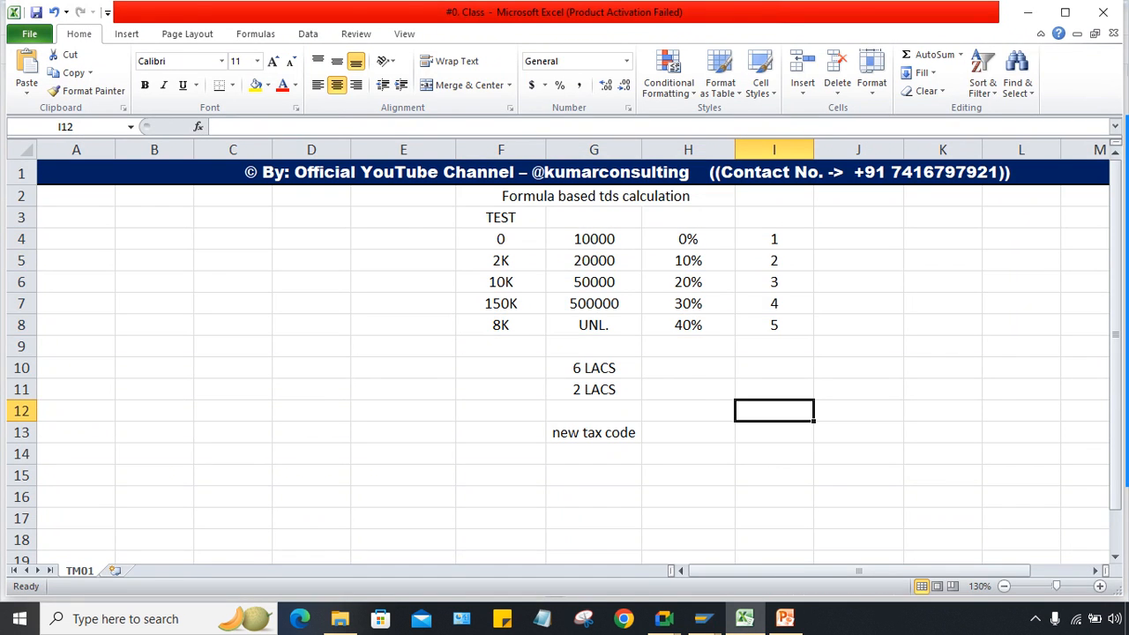
left_click_drag(501, 239, 774, 325)
left_click(688, 475)
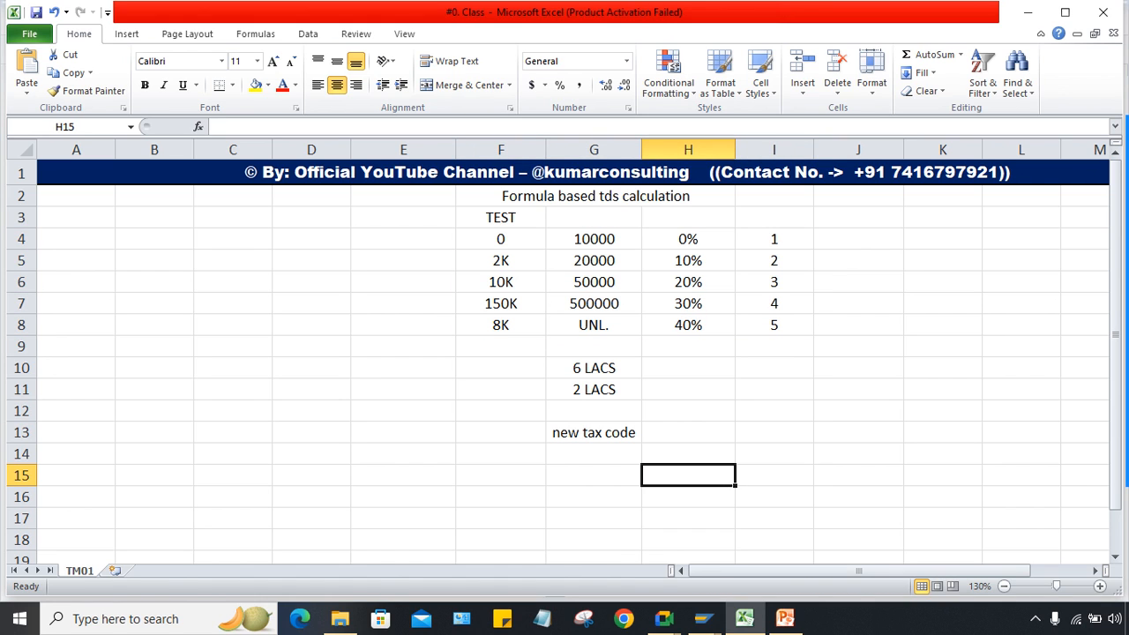
mouse_move(703, 618)
left_click(794, 547)
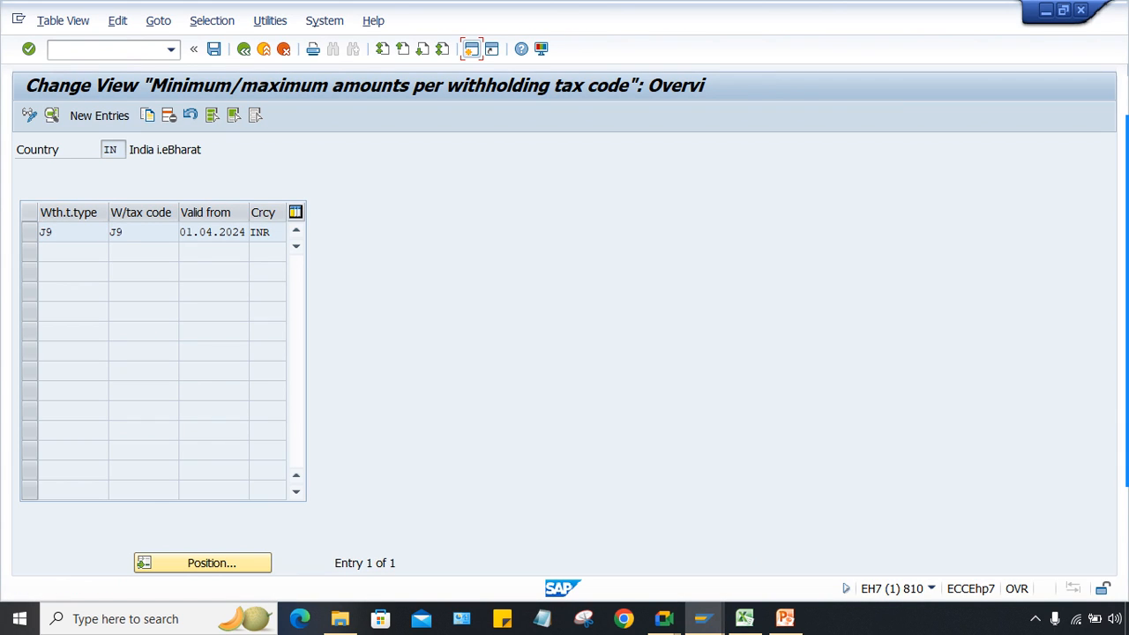
left_click(470, 48)
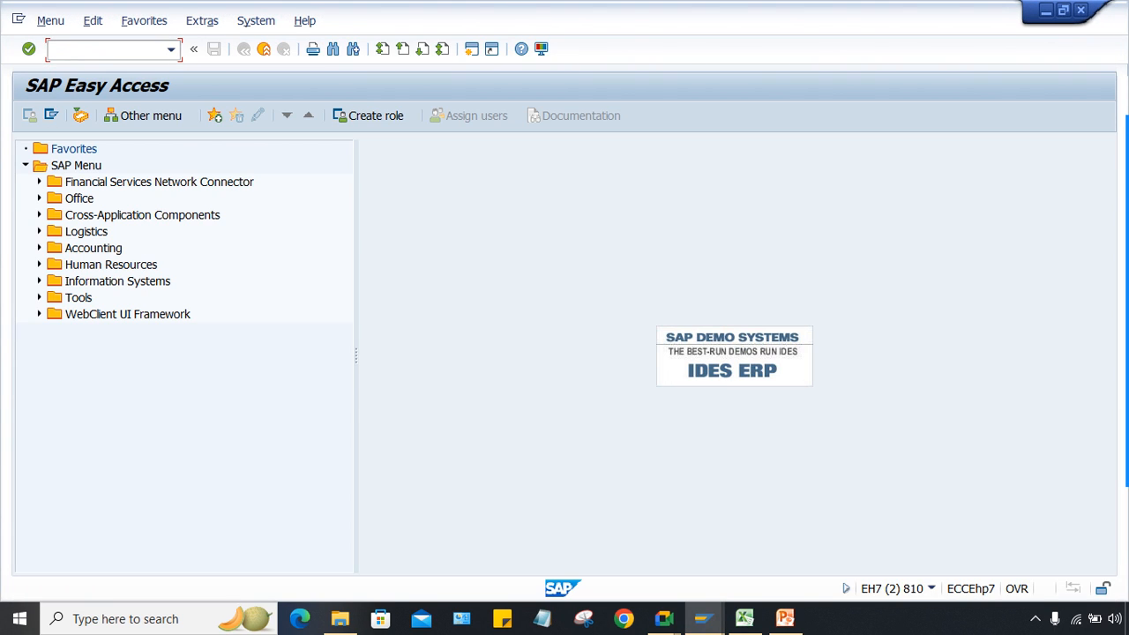
Step: Run Define Withholding Tax Codes under Withholding Tax Code for country IN
mouse_move(704, 618)
left_click(704, 540)
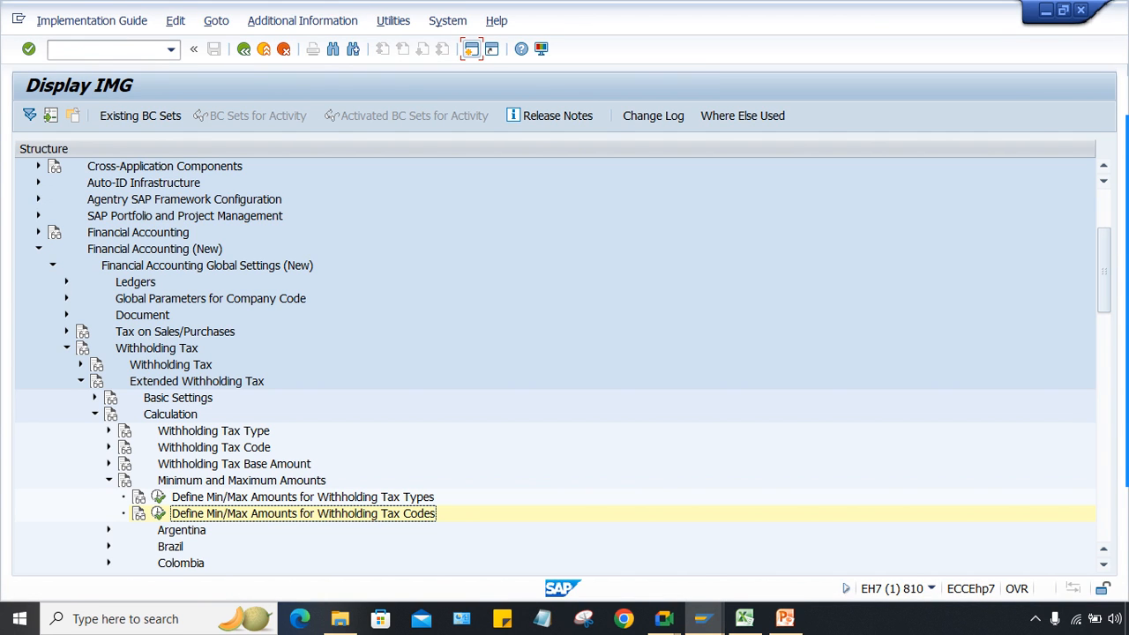
left_click(108, 447)
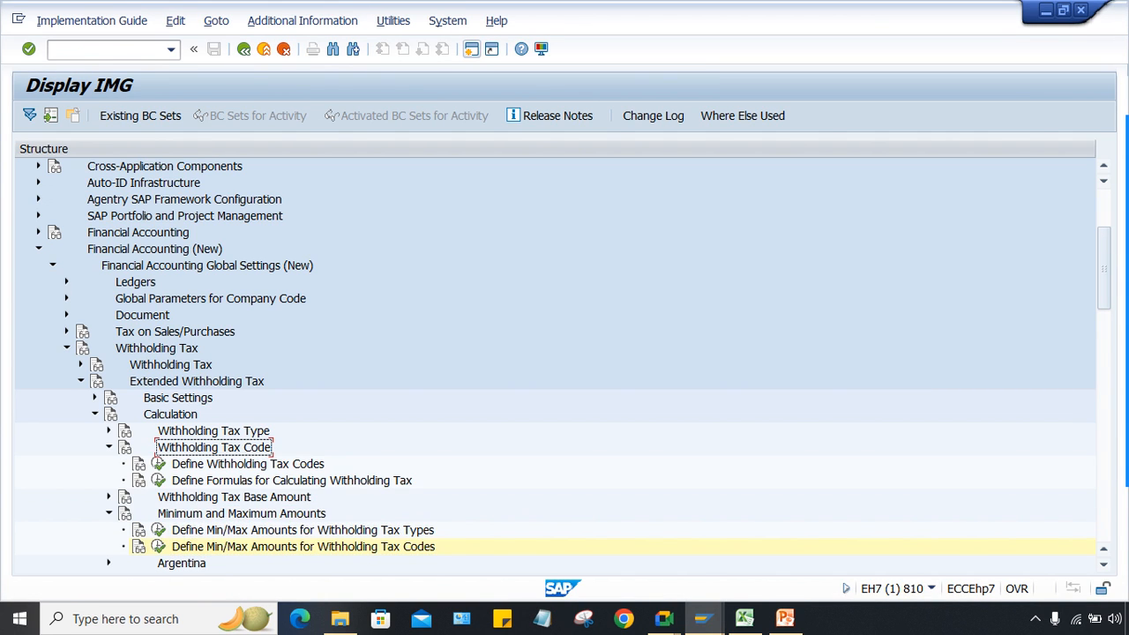
left_click(158, 464)
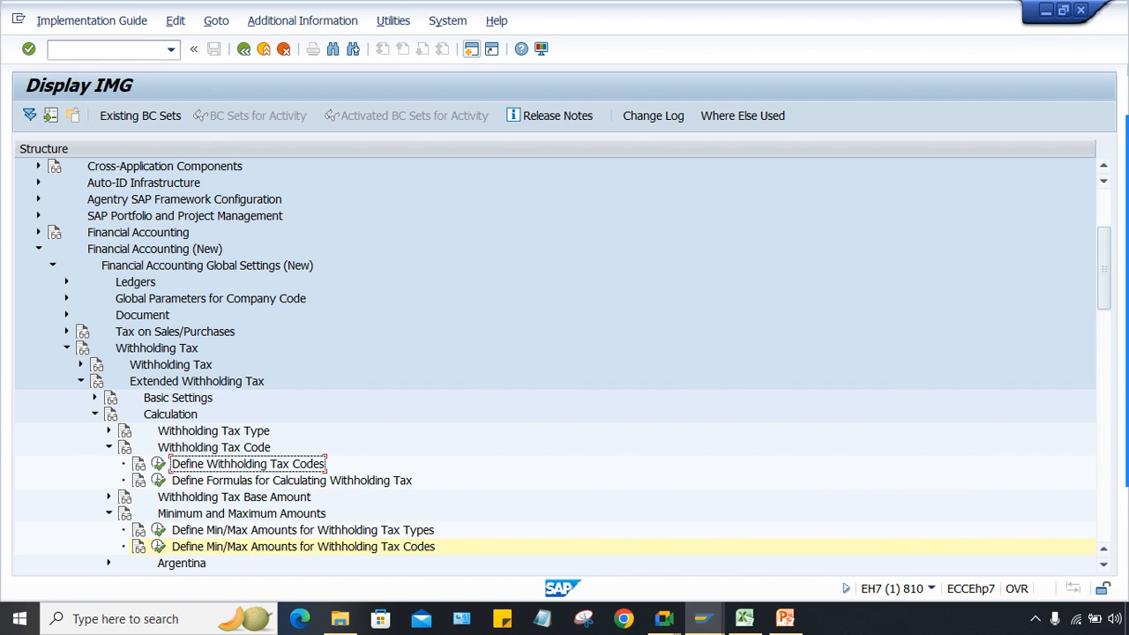
left_click(159, 464)
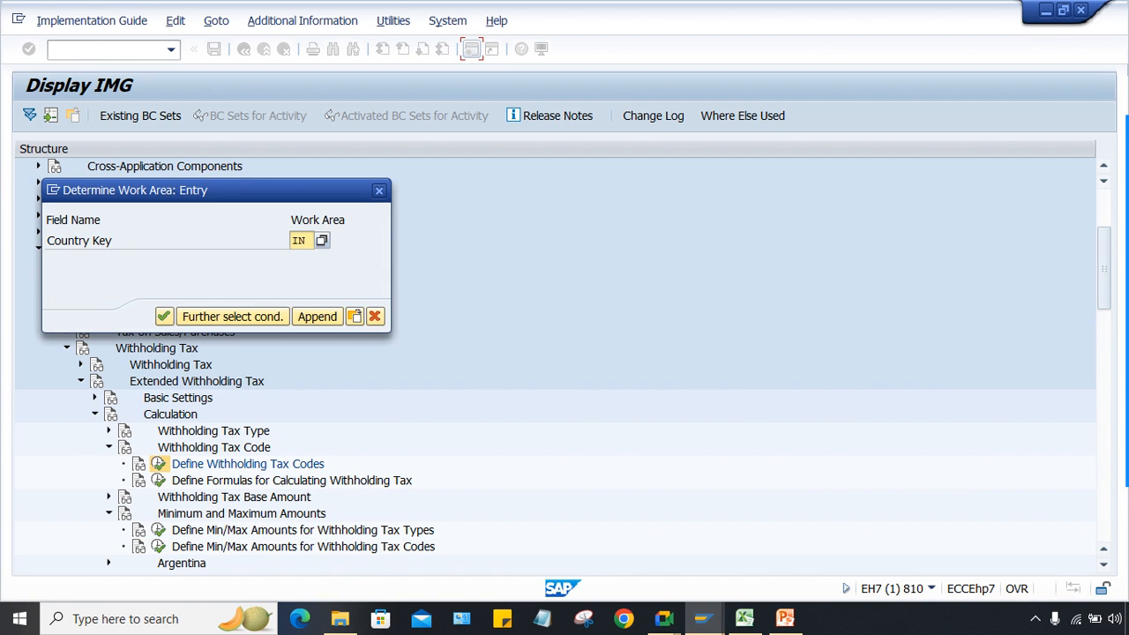
key("Return")
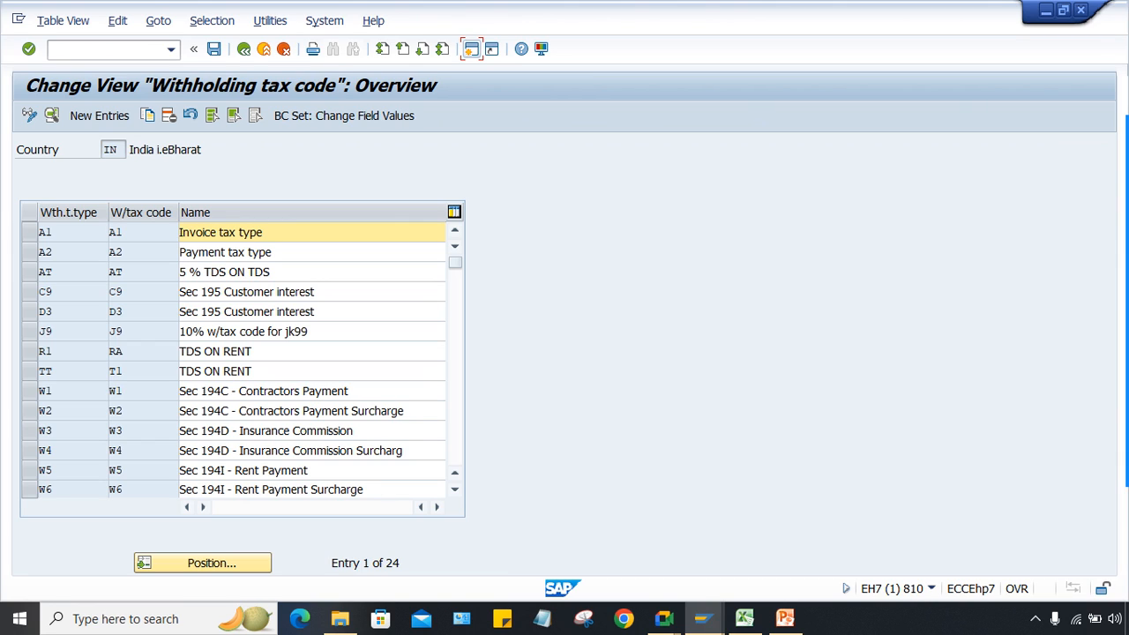
Step: Switch to the Excel slab sheet and select cell F16 below the notes
left_click(745, 618)
left_click(594, 455)
left_click(501, 497)
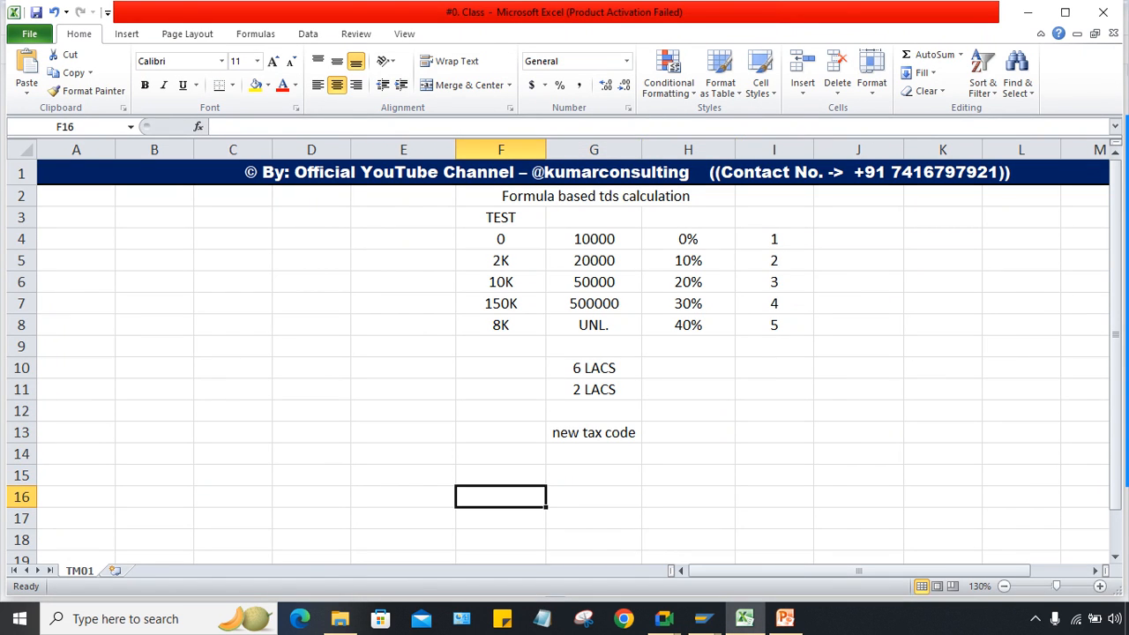
Step: Enter TT in F15 and T1 in G15
left_click(501, 475)
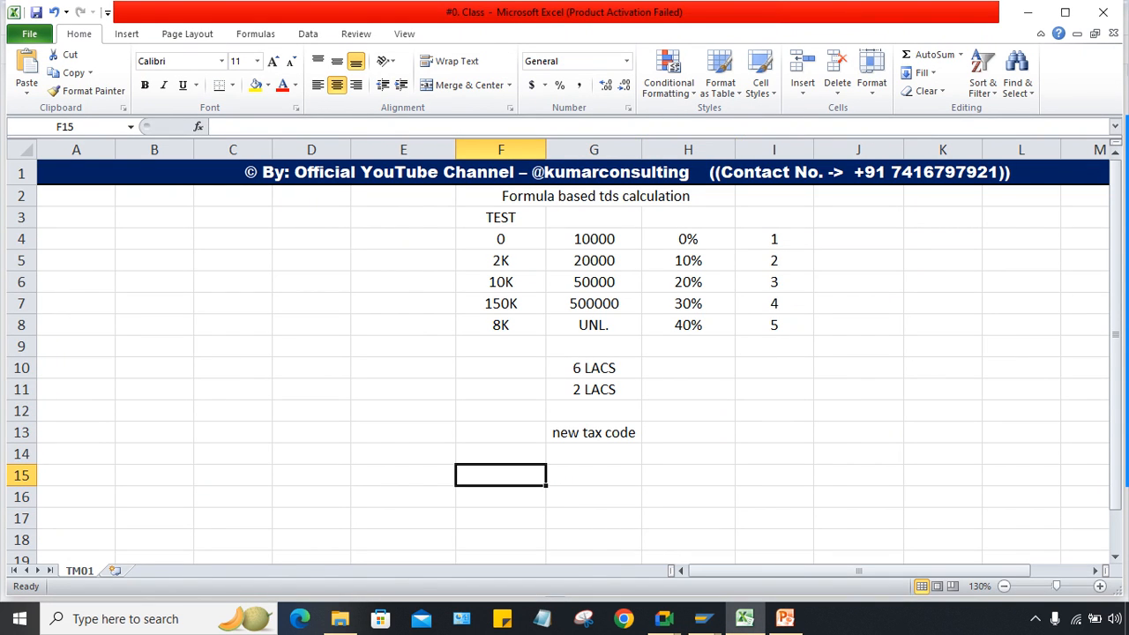
type("ti")
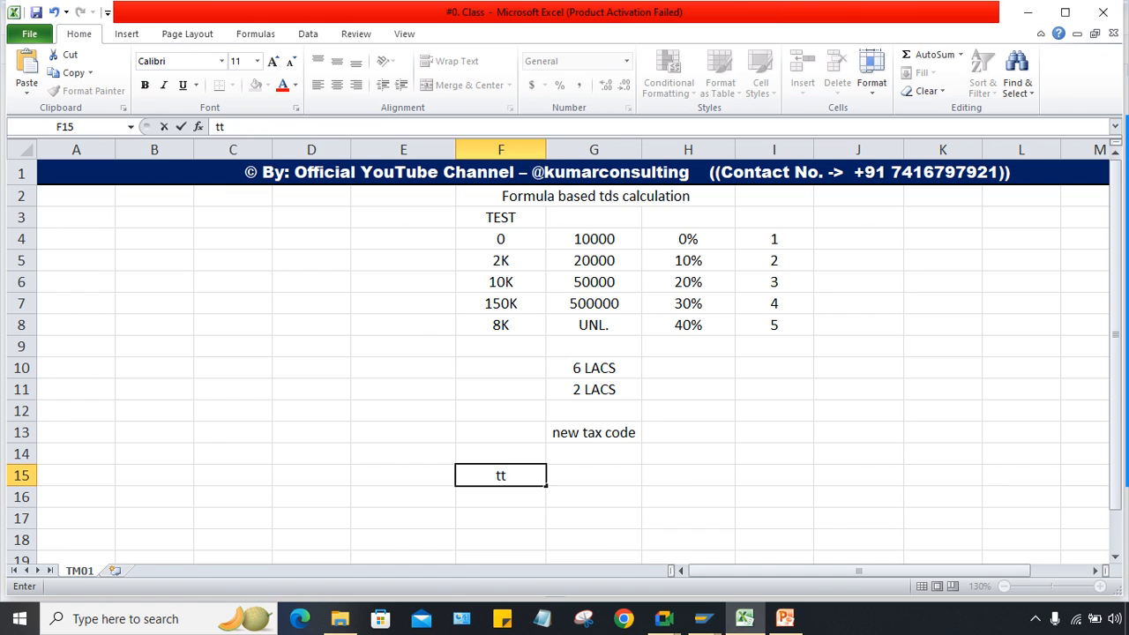
key("BackSpace")
key("BackSpace")
key("Caps_Lock")
type("TT")
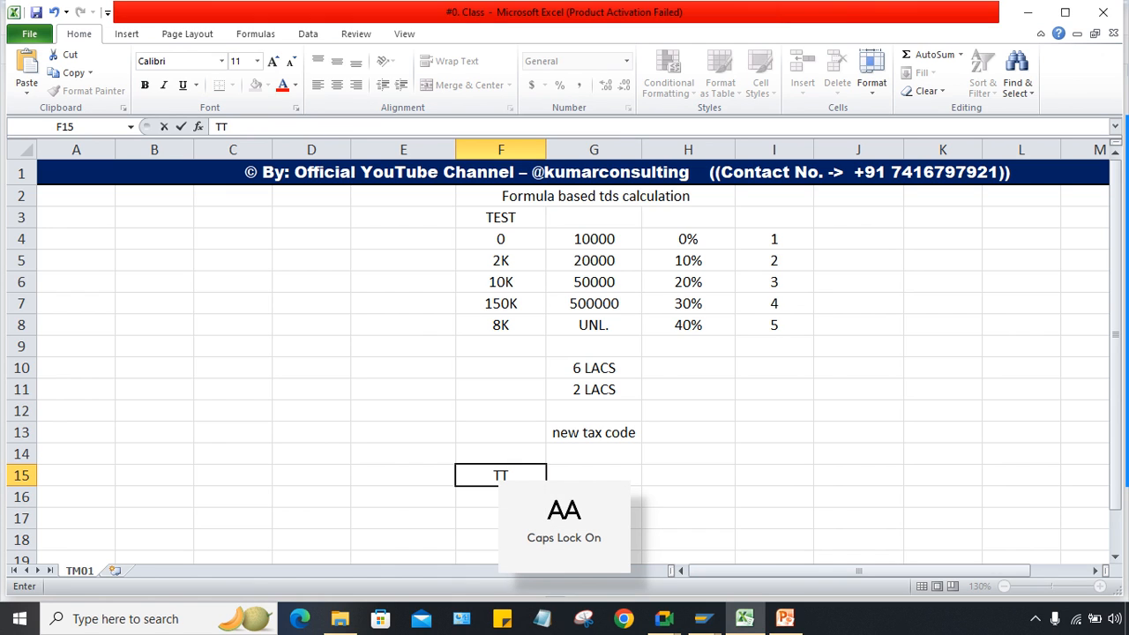
key("Tab")
type("T1")
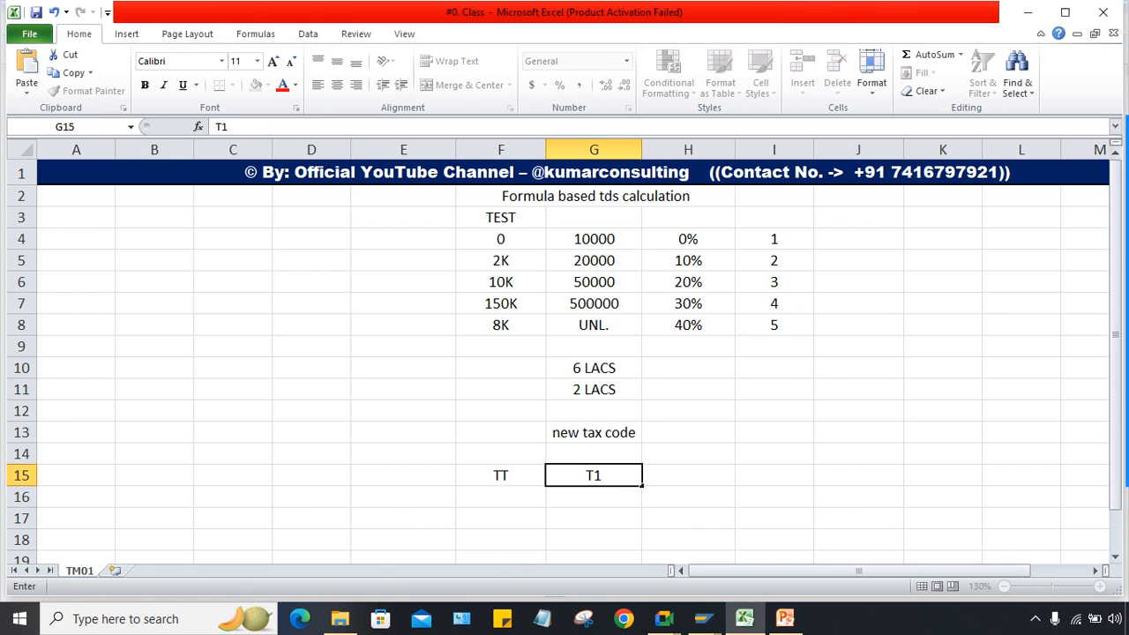
key("Return")
Step: Add a trial TT/T2 entry in F16:G16
key("Right")
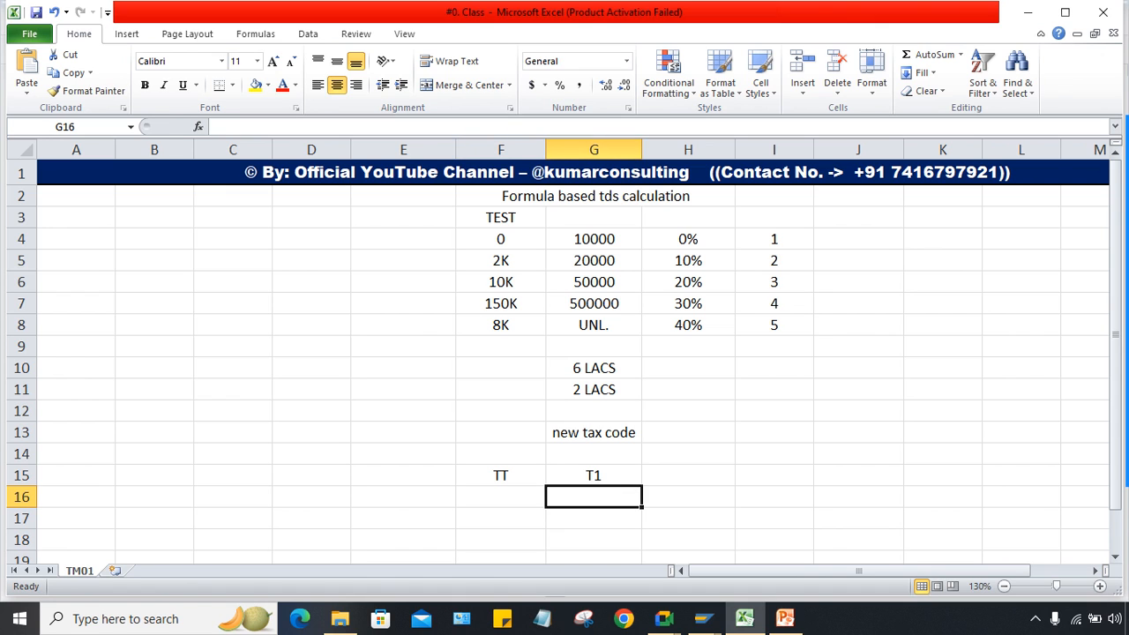
type("T2")
key("Return")
key("Up")
key("Left")
type("TT")
key("Return")
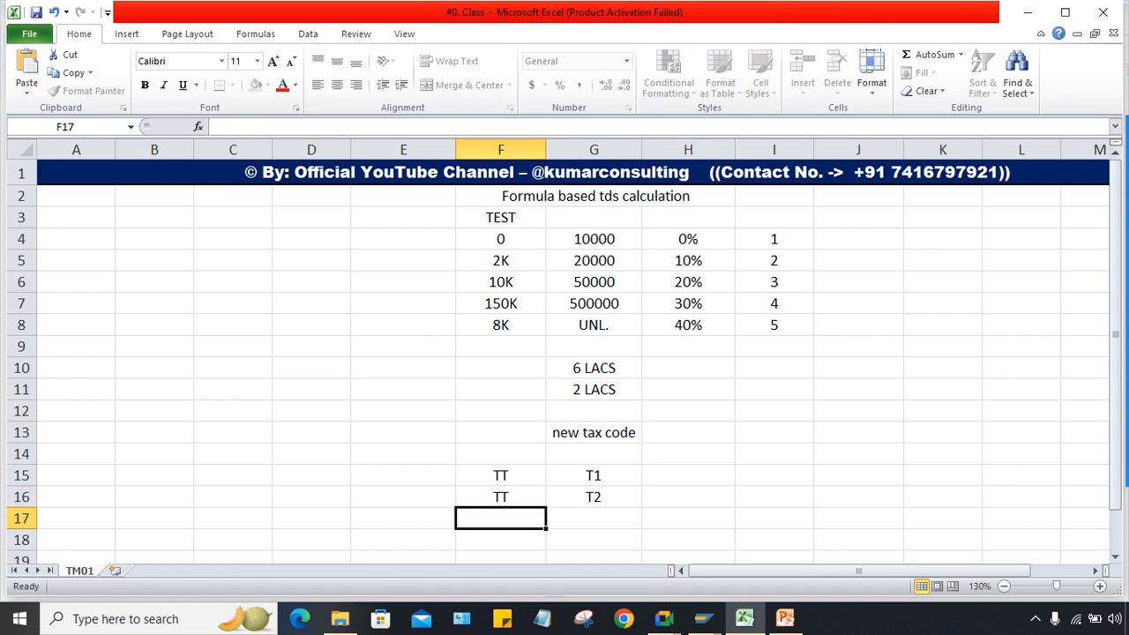
Step: Compare rows 15 and 16, then clear the trial TT/T2 entries from row 16
key("Up")
key("Up")
key("shift+Right")
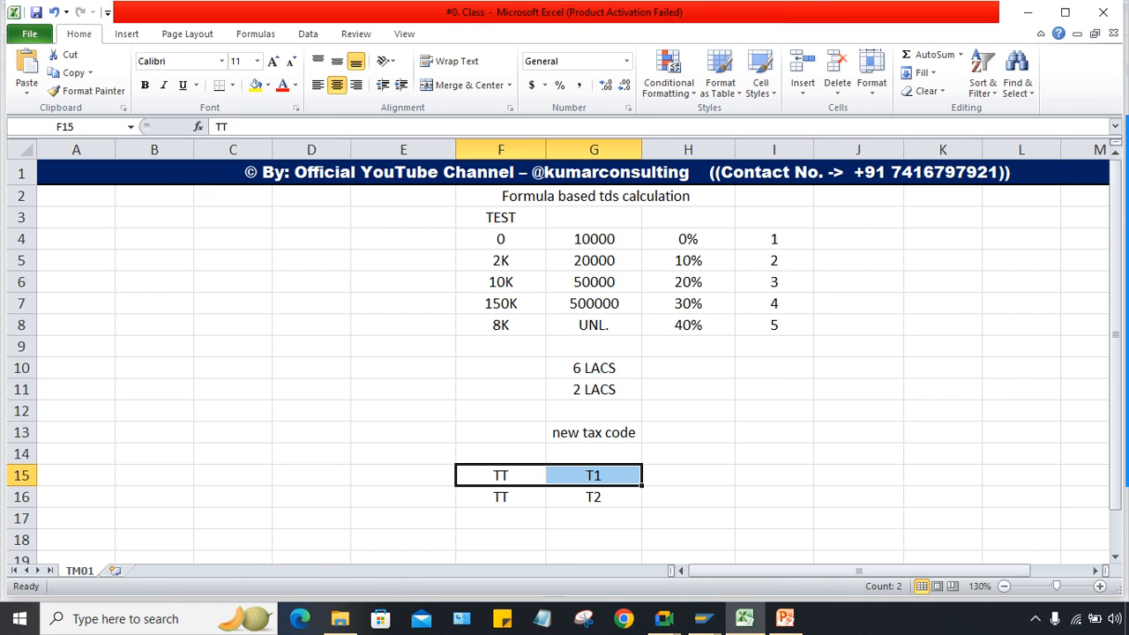
key("Down")
key("shift+Right")
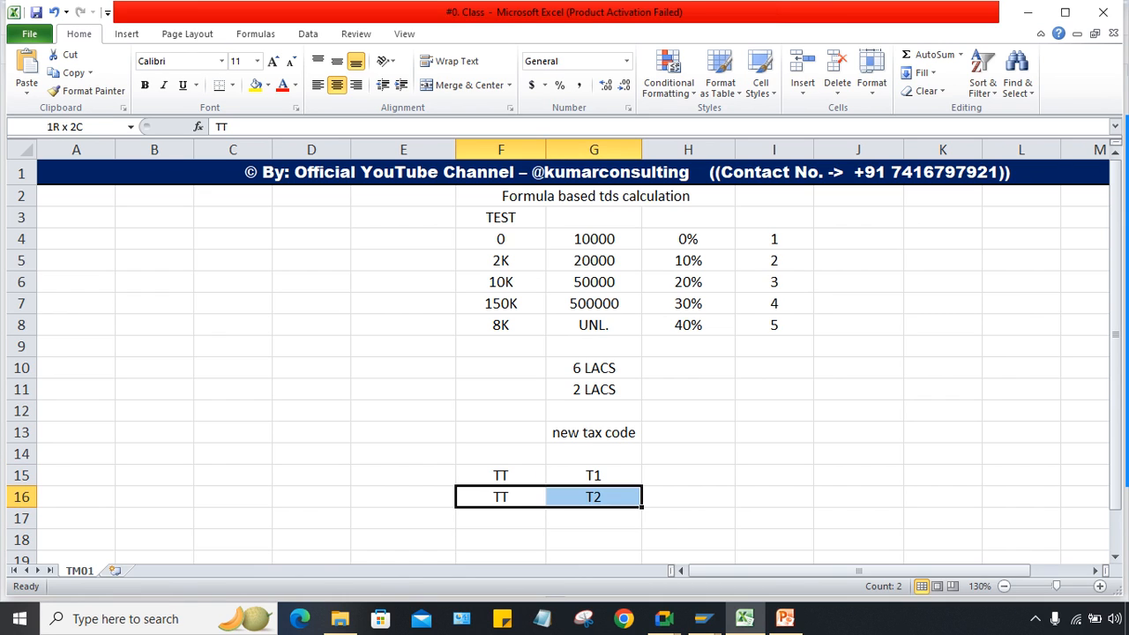
key("Up")
key("shift+Right")
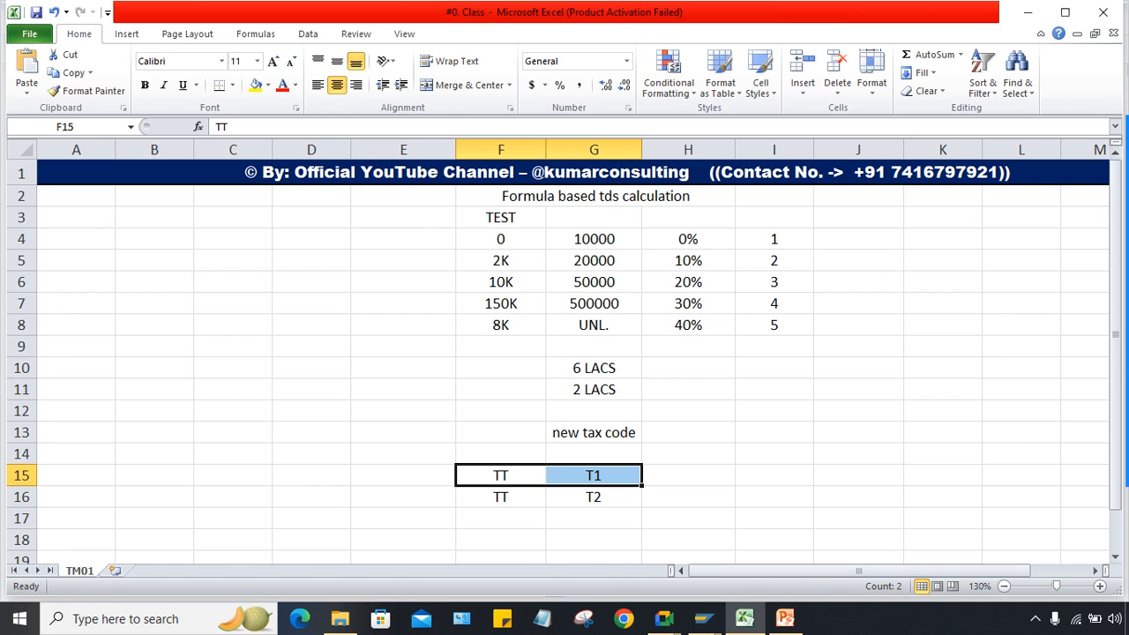
key("Down")
key("shift+Right")
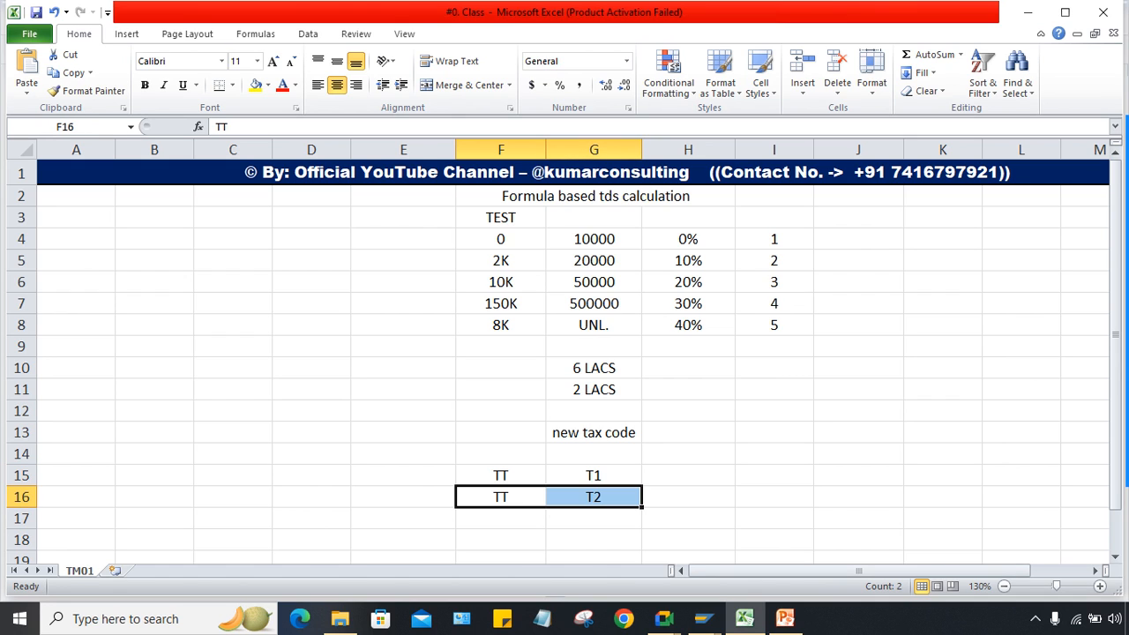
left_click(594, 476)
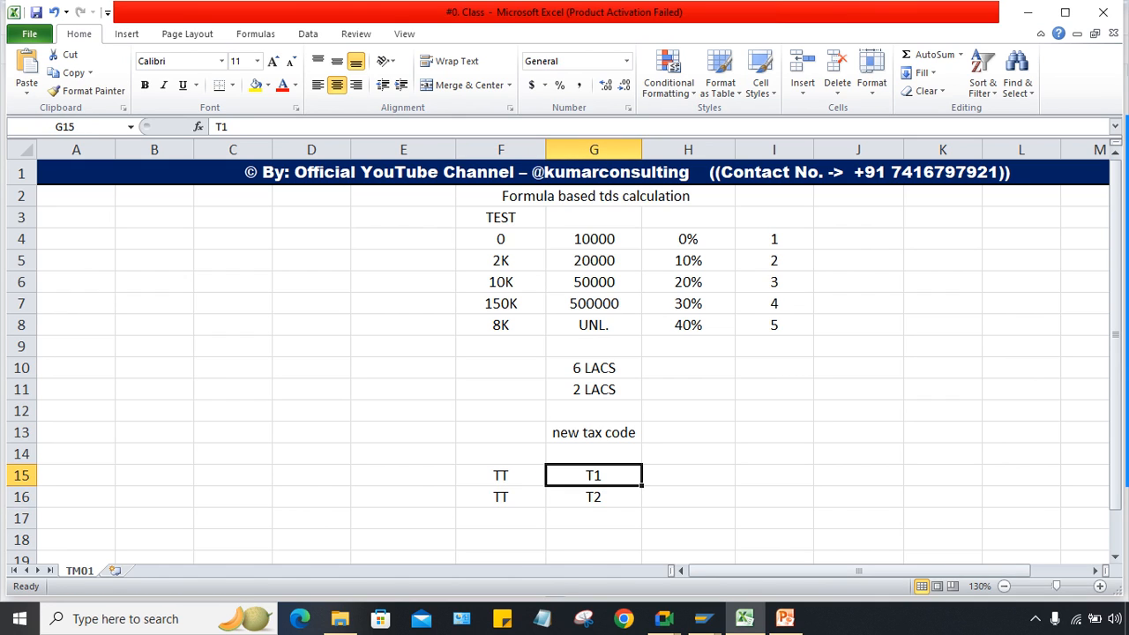
left_click(500, 497)
left_click(594, 496)
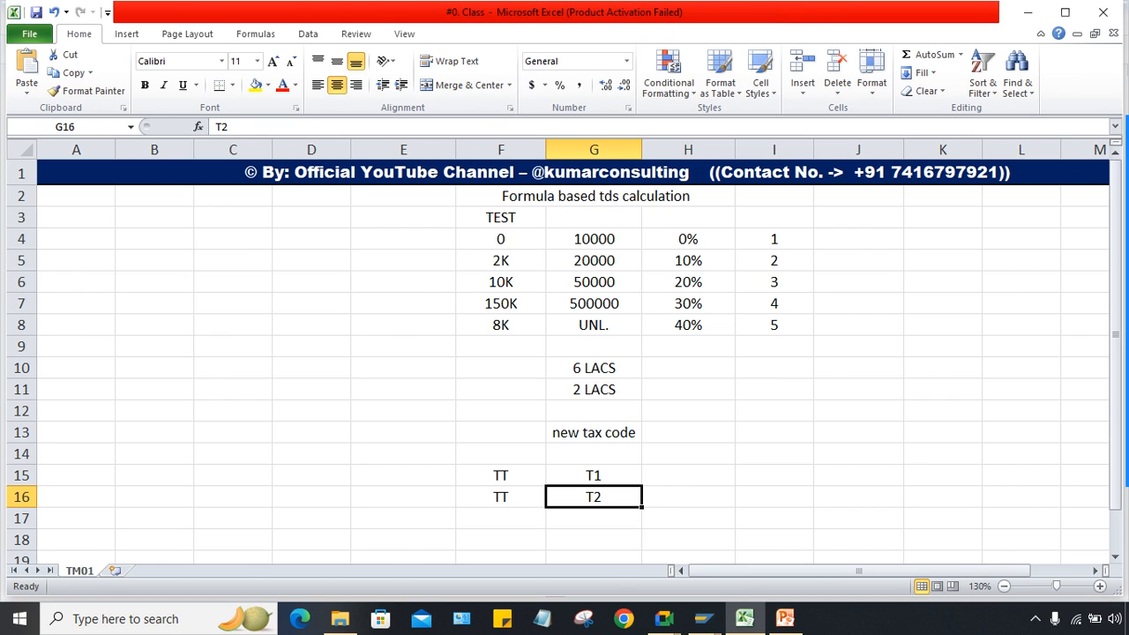
key("shift+Left")
key("Delete")
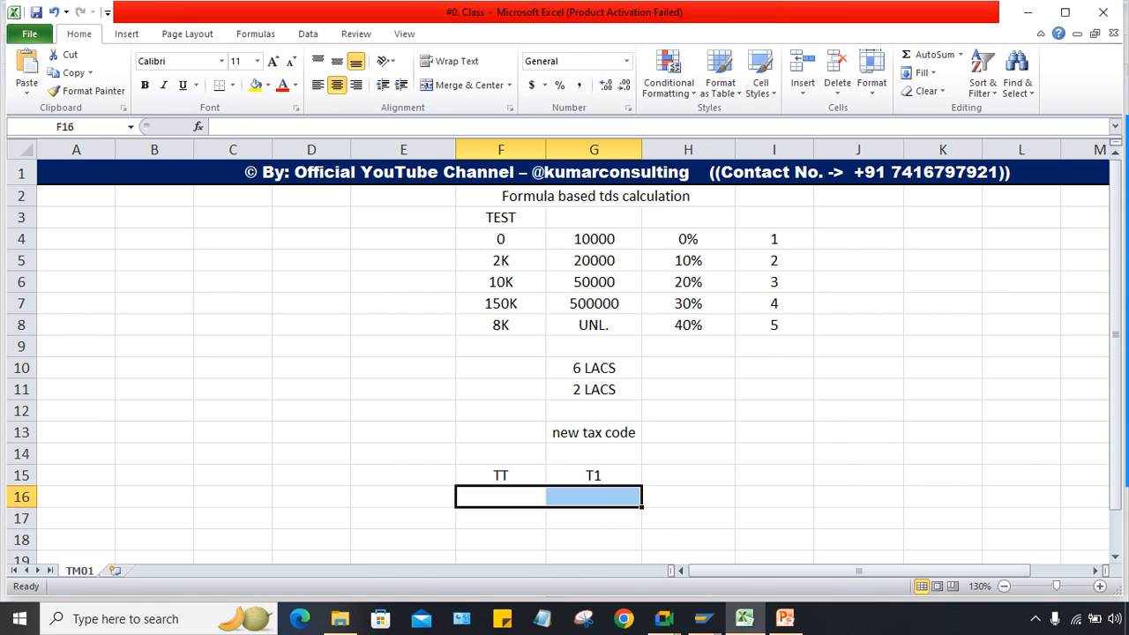
mouse_move(702, 619)
left_click(705, 546)
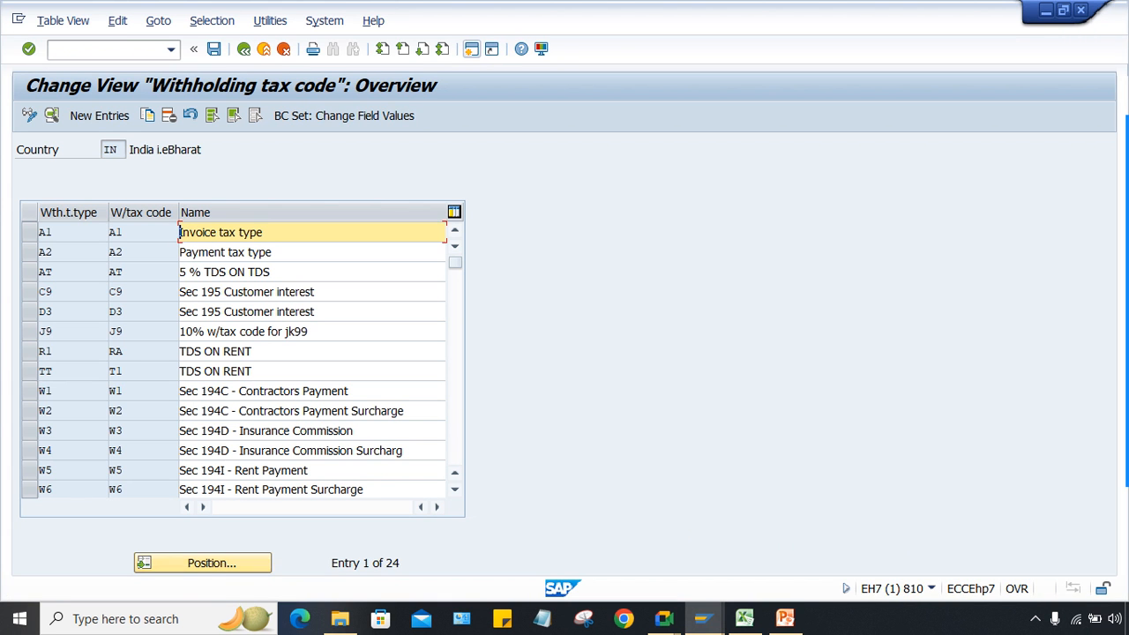
Step: Open tax code TT/T1 and delete its flat 10% rate, checking the Excel slab rates
double_click(116, 371)
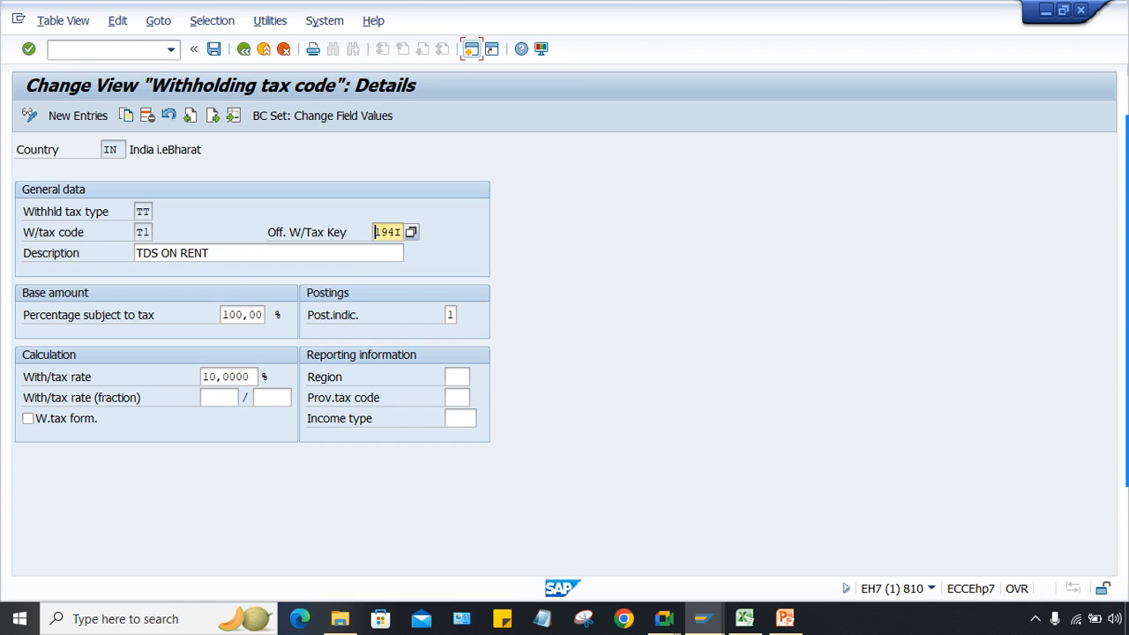
left_click(226, 377)
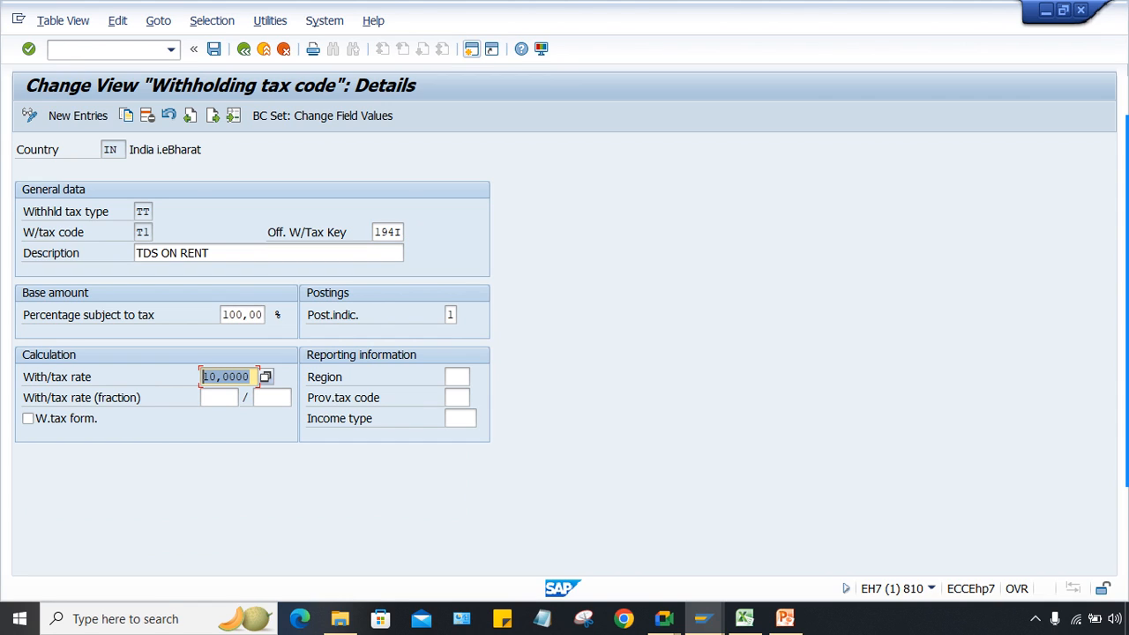
key("Delete")
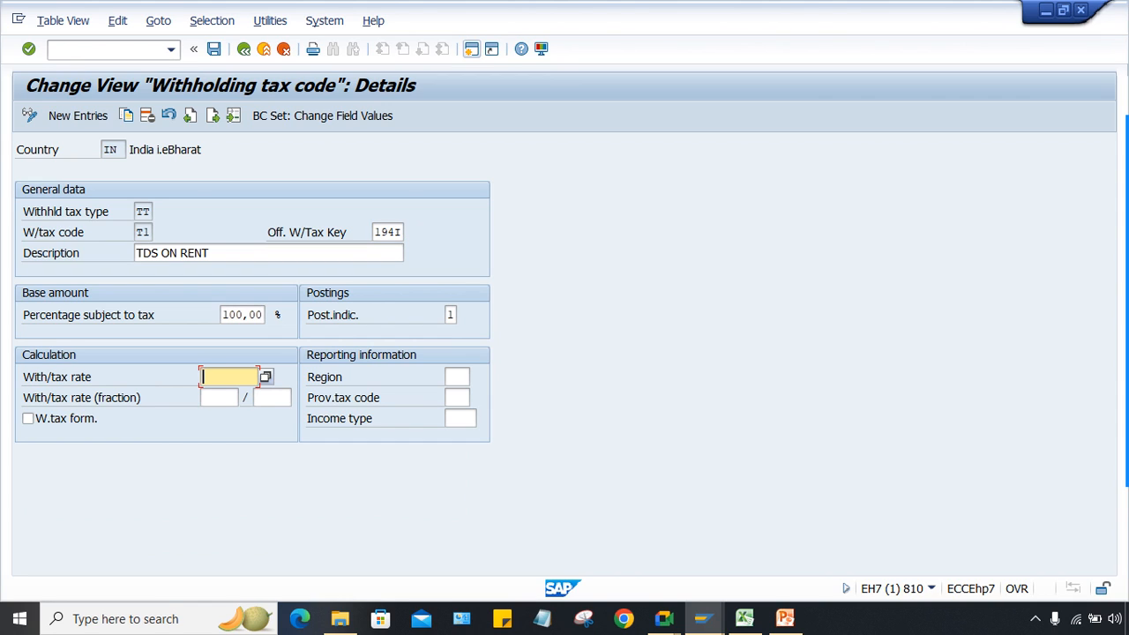
key("alt+Tab")
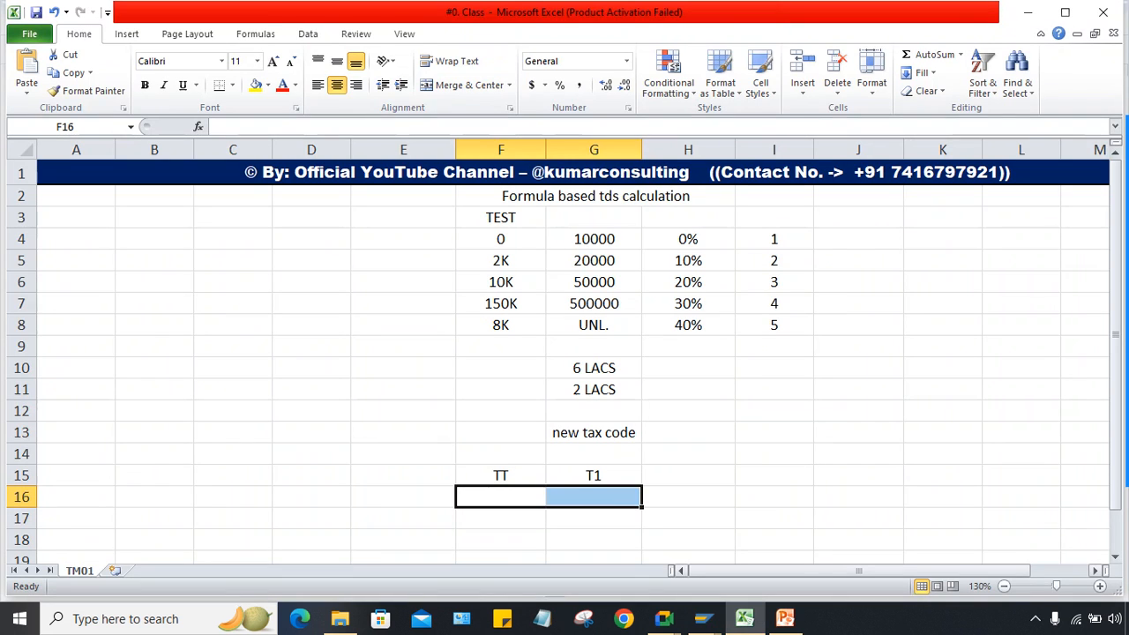
left_click_drag(688, 239, 688, 325)
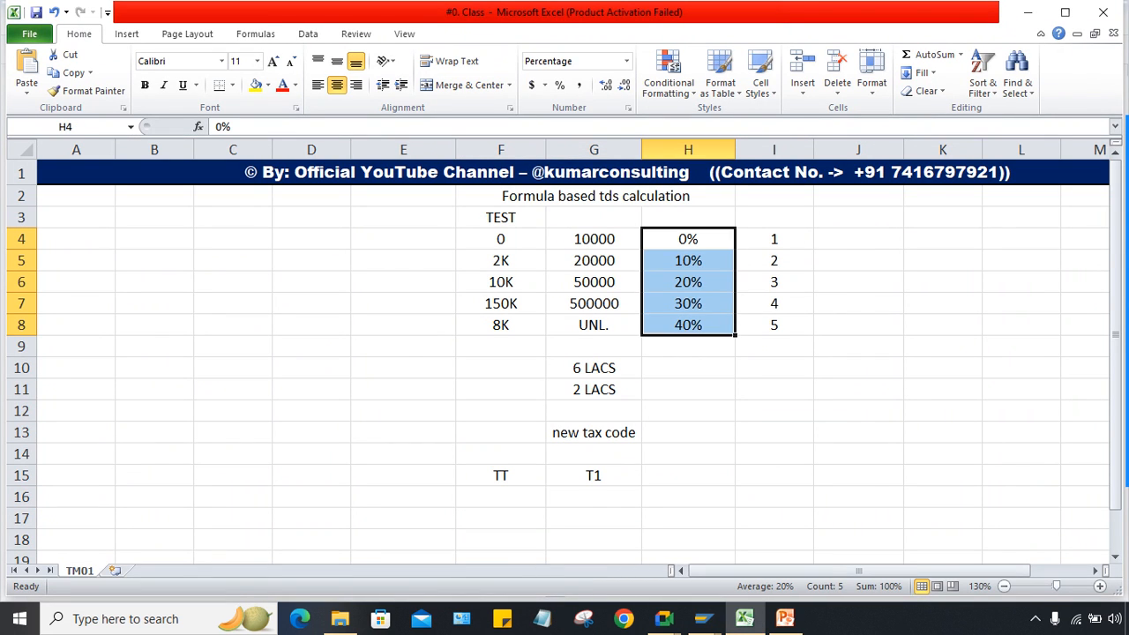
mouse_move(702, 619)
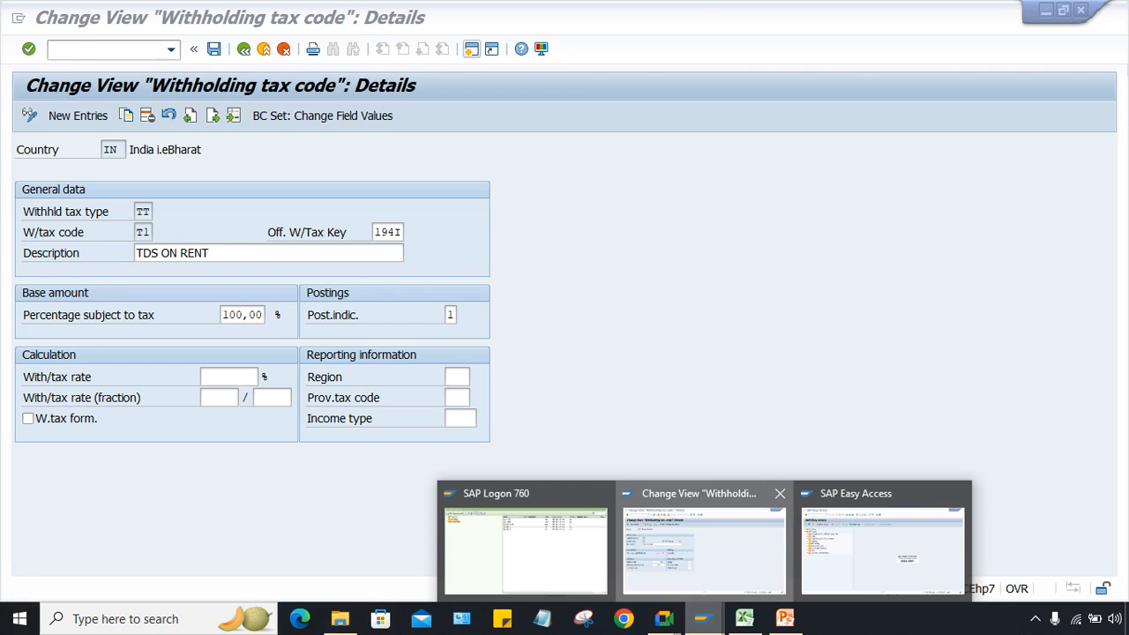
left_click(708, 542)
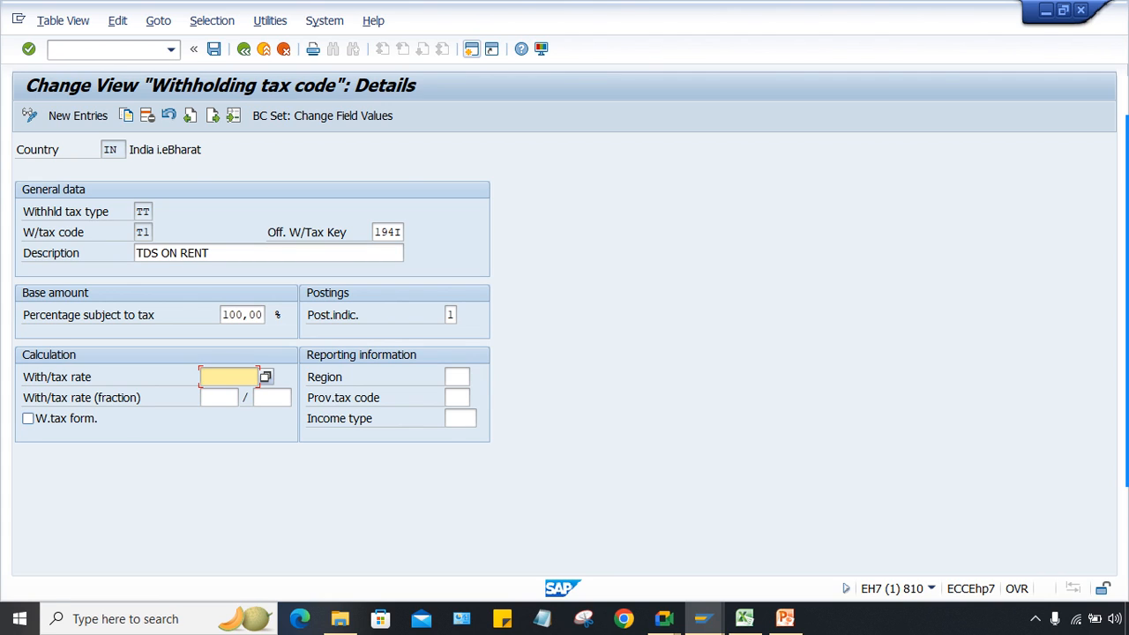
Step: Tick W.tax form. for TT/T1 and save it to the customizing request
left_click(28, 419)
key("ctrl+s")
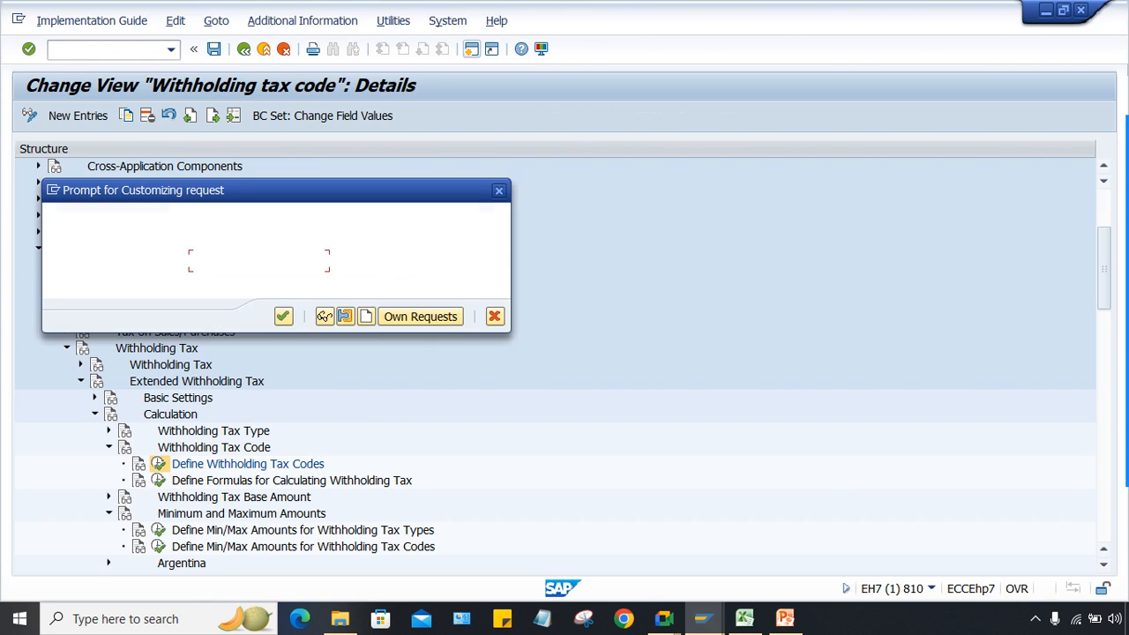
key("Return")
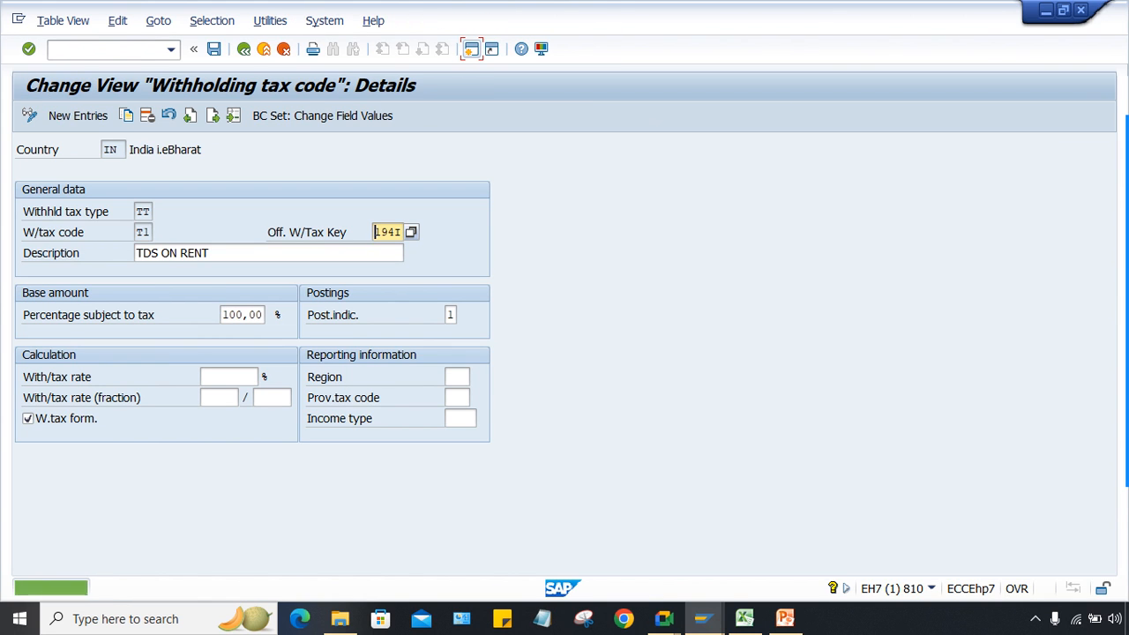
left_click(244, 48)
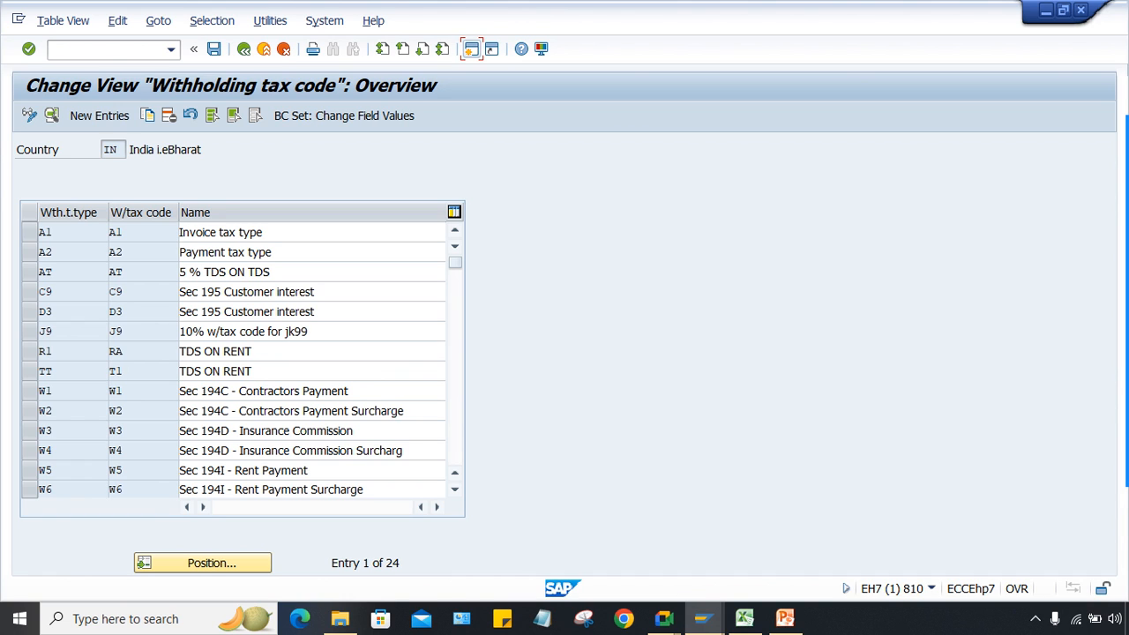
key("F3")
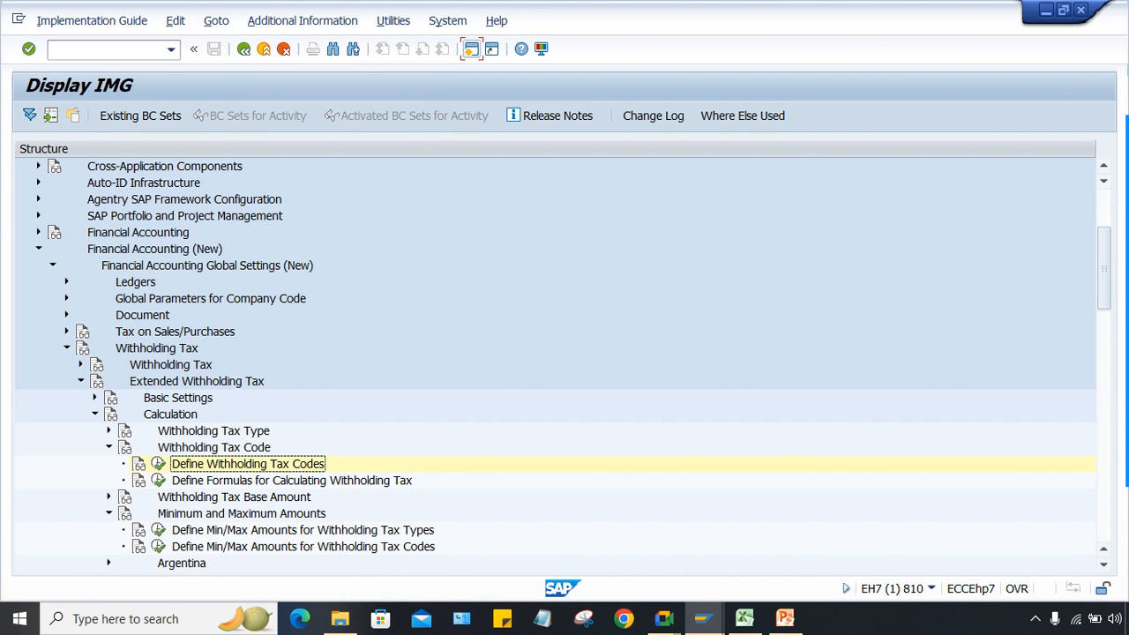
Step: Open the withholding tax formula maintenance for country IN
left_click(291, 481)
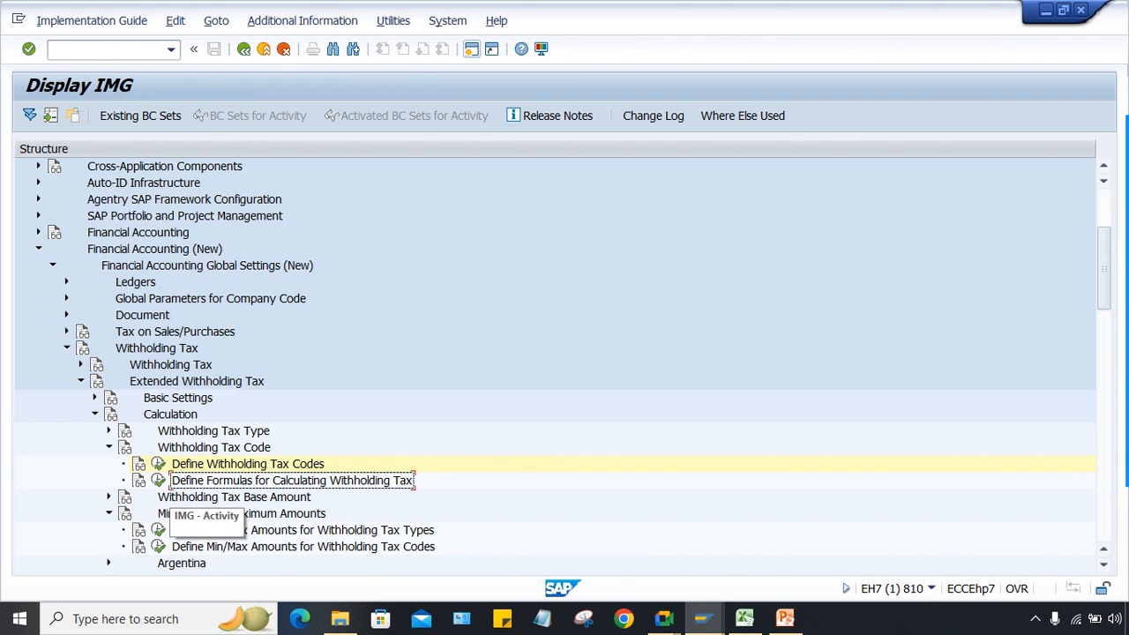
left_click(158, 481)
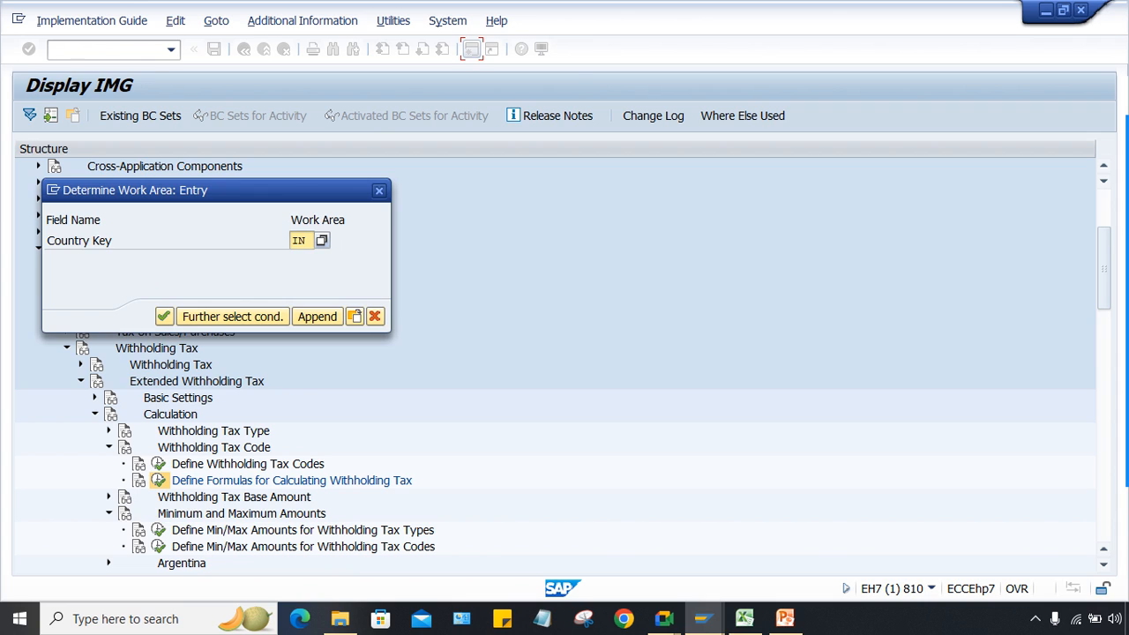
key("Return")
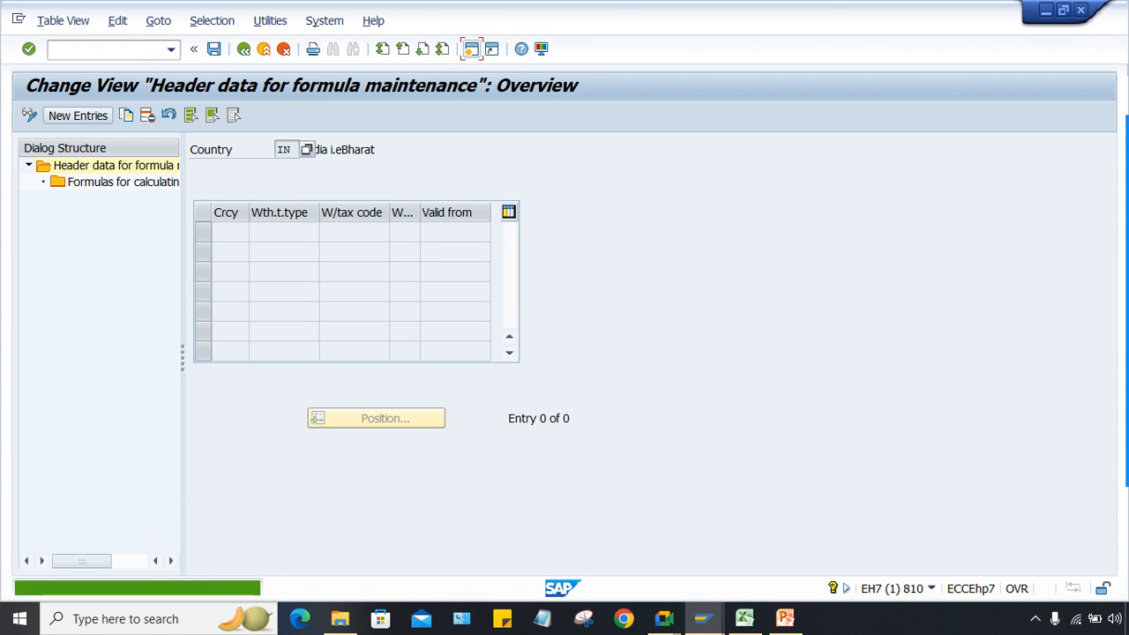
Step: Create and save a formula header: INR, type TT, code T1, country IN, valid from 01.04.2024
key("F5")
type("IN")
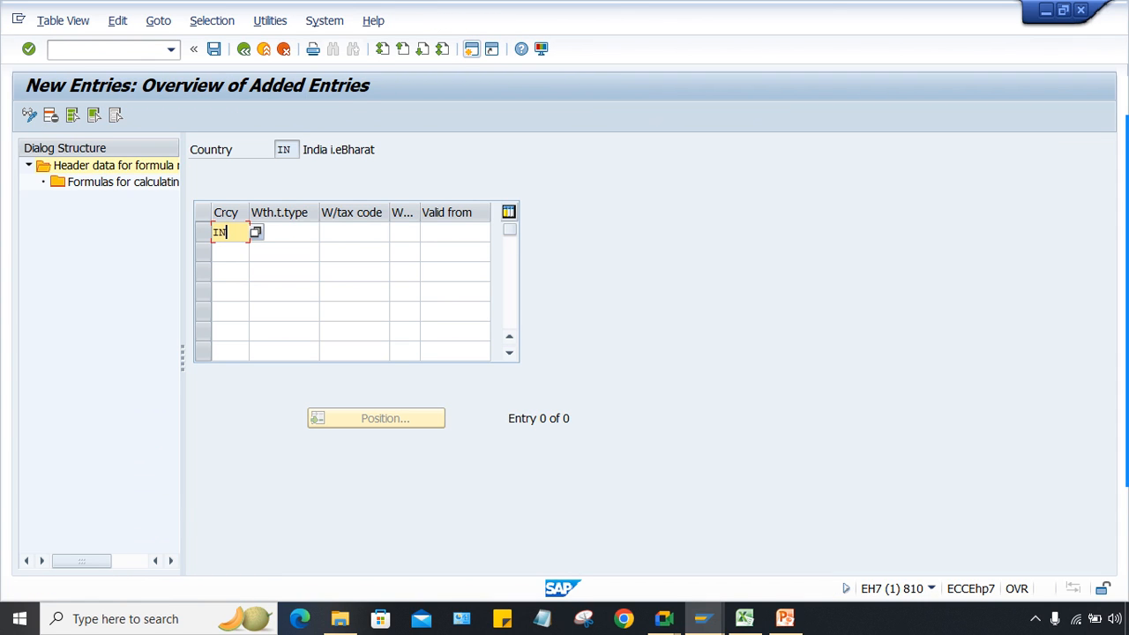
type("R")
key("Tab")
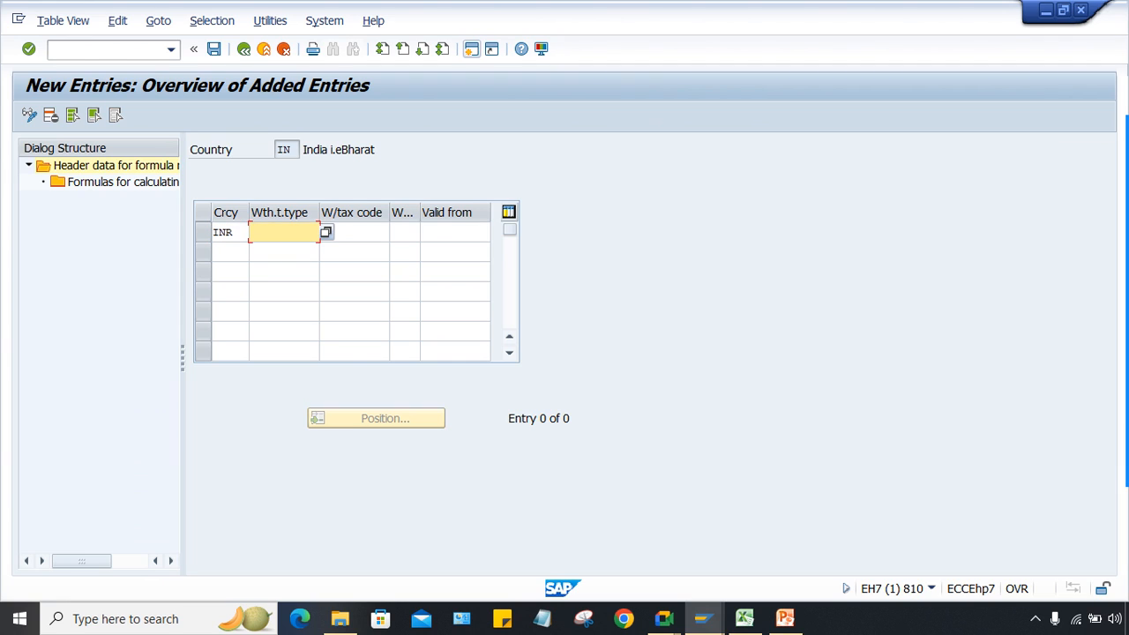
type("TT")
key("Tab")
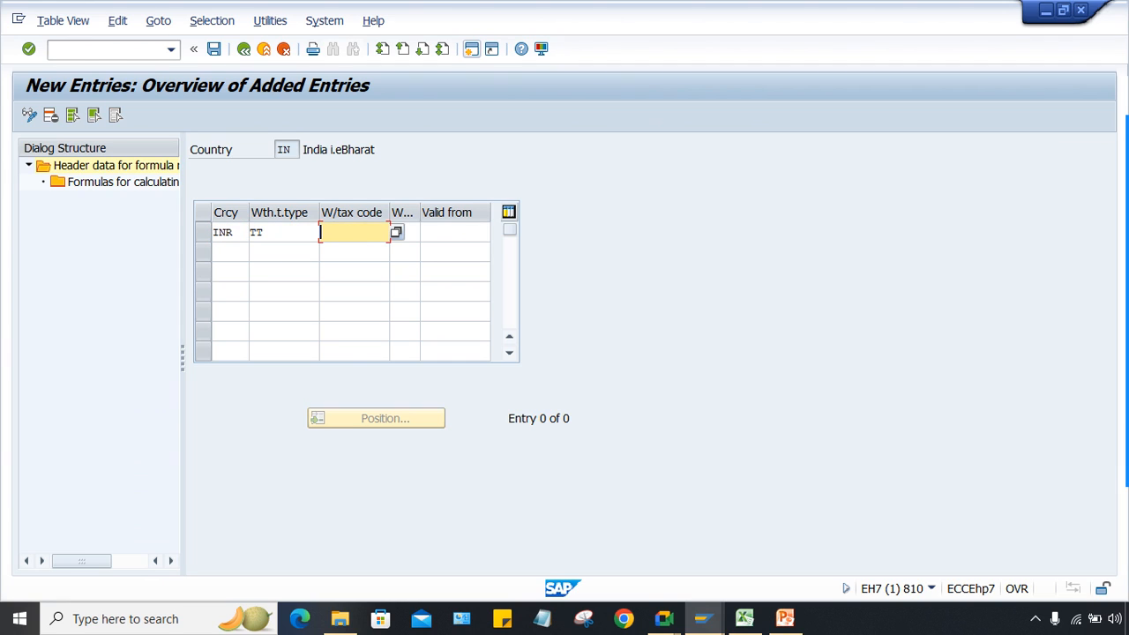
type("T1")
key("Tab")
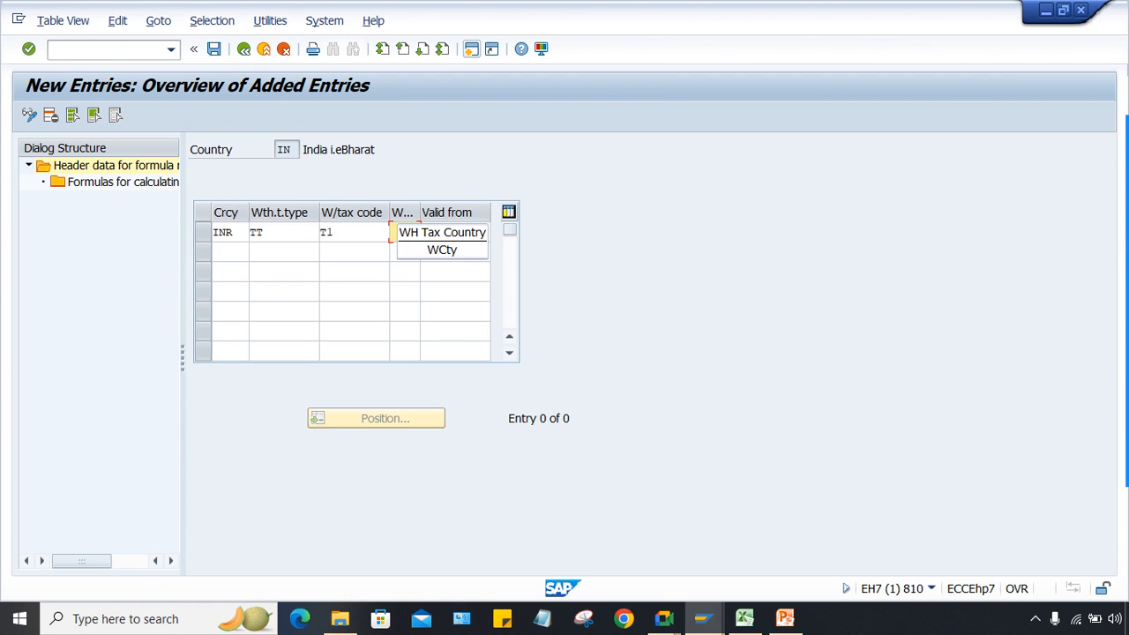
type("IN")
key("Tab")
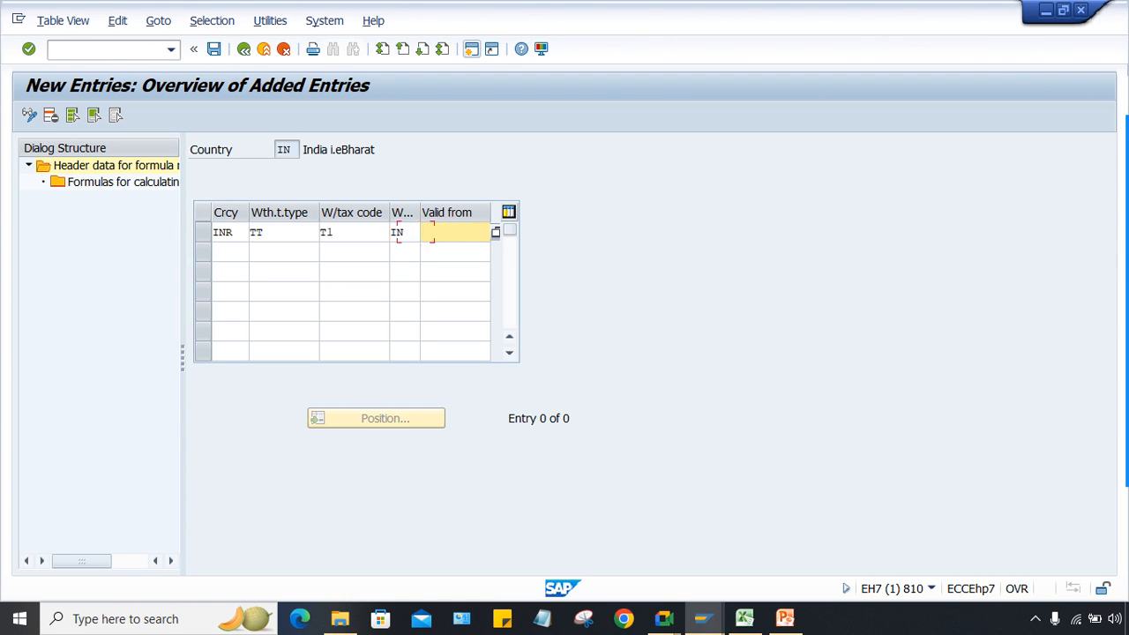
type("01.04.2024")
key("Return")
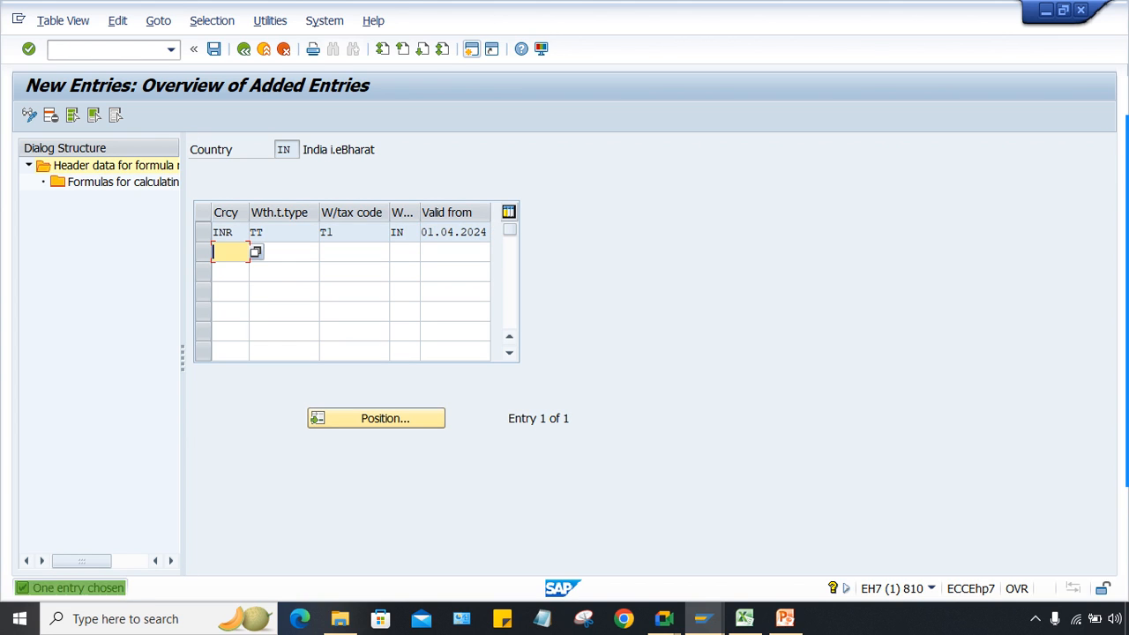
key("ctrl+s")
key("Return")
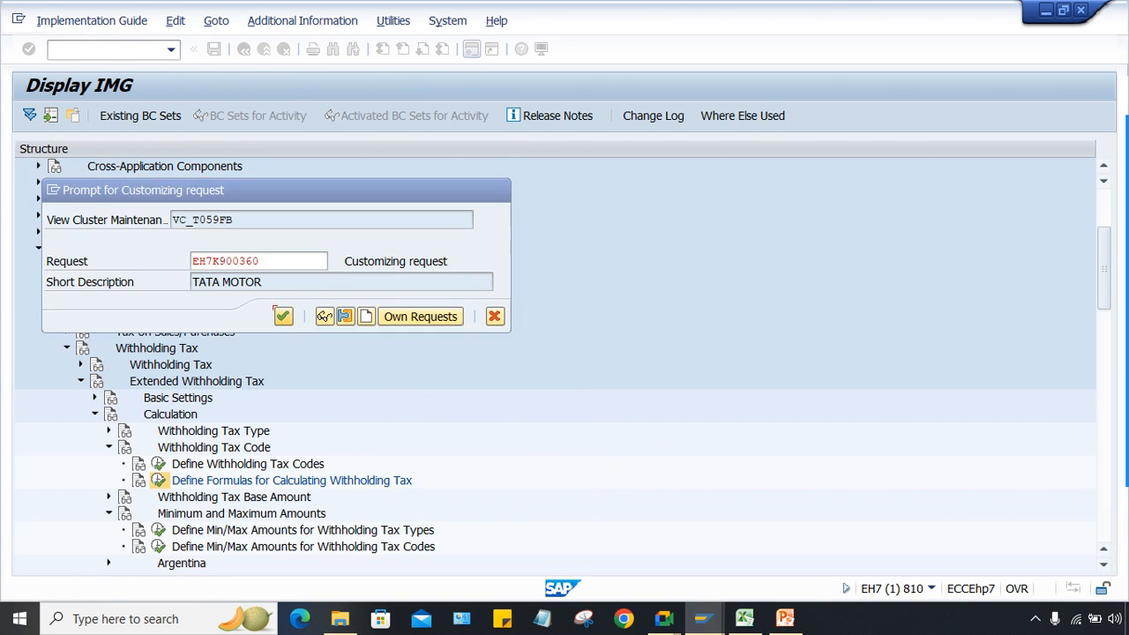
Step: Open the formula rates for the INR/TT/T1 header, acknowledging the change-request message
left_click(203, 232)
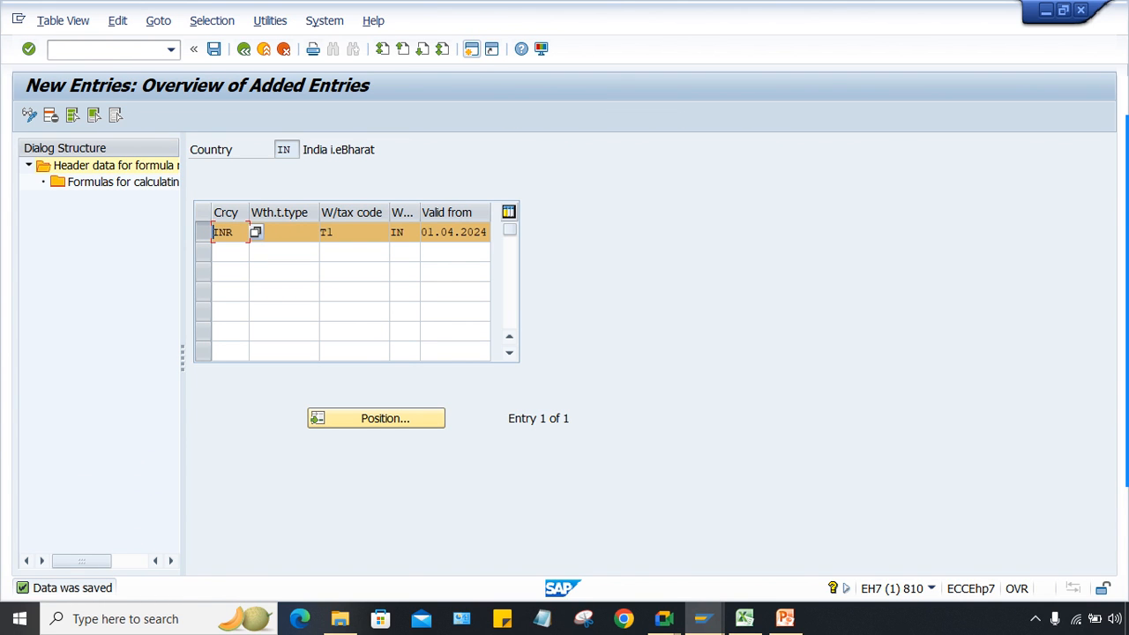
double_click(123, 181)
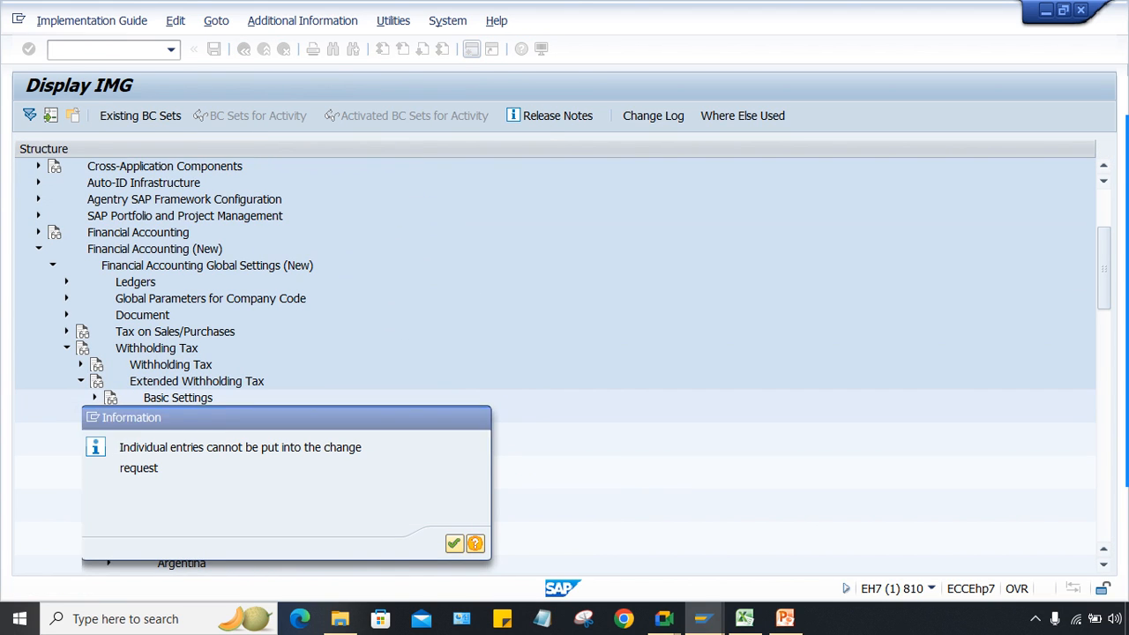
key("Return")
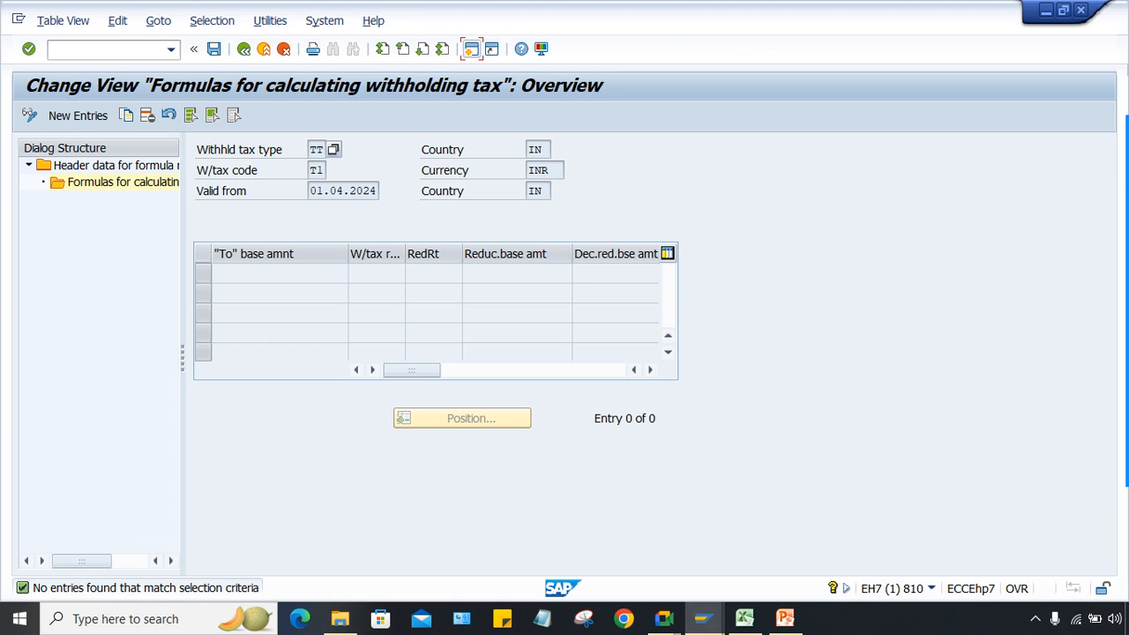
Step: Add new TT/T1 entries with 'To' base amounts 10000, 20000, 50000 and 500000 copied from Excel
left_click(78, 115)
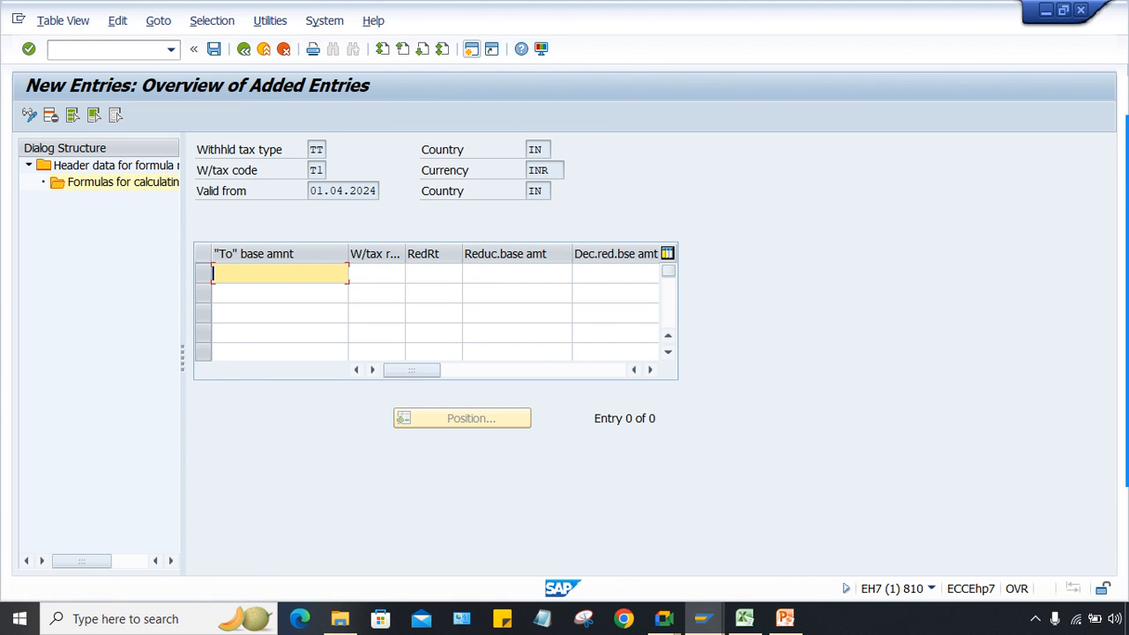
type("10000")
key("Tab")
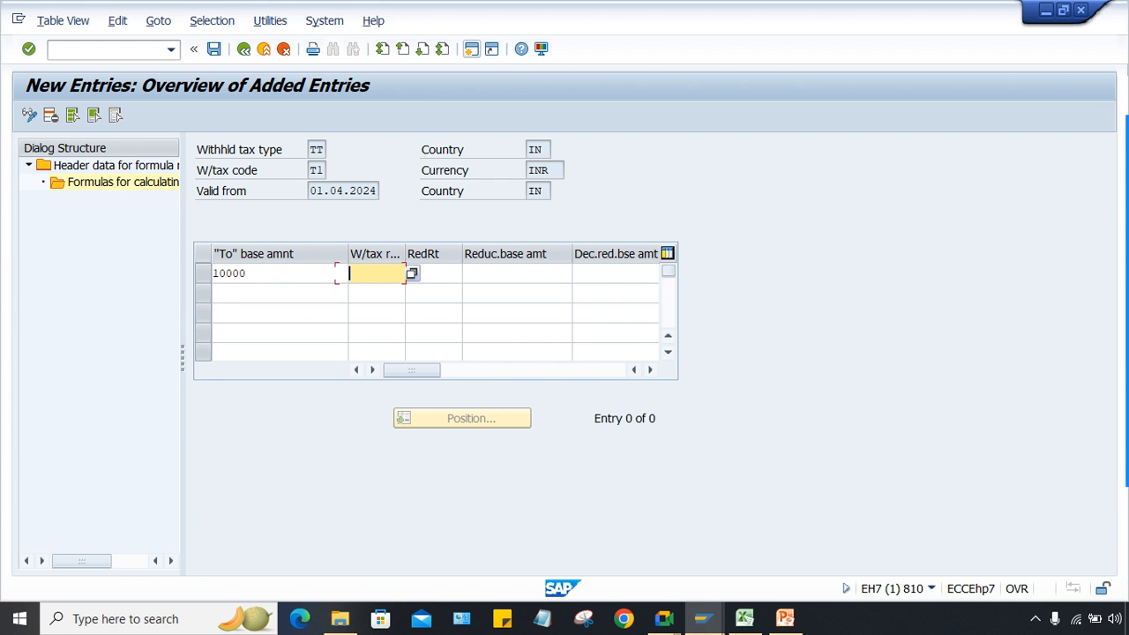
left_click(746, 620)
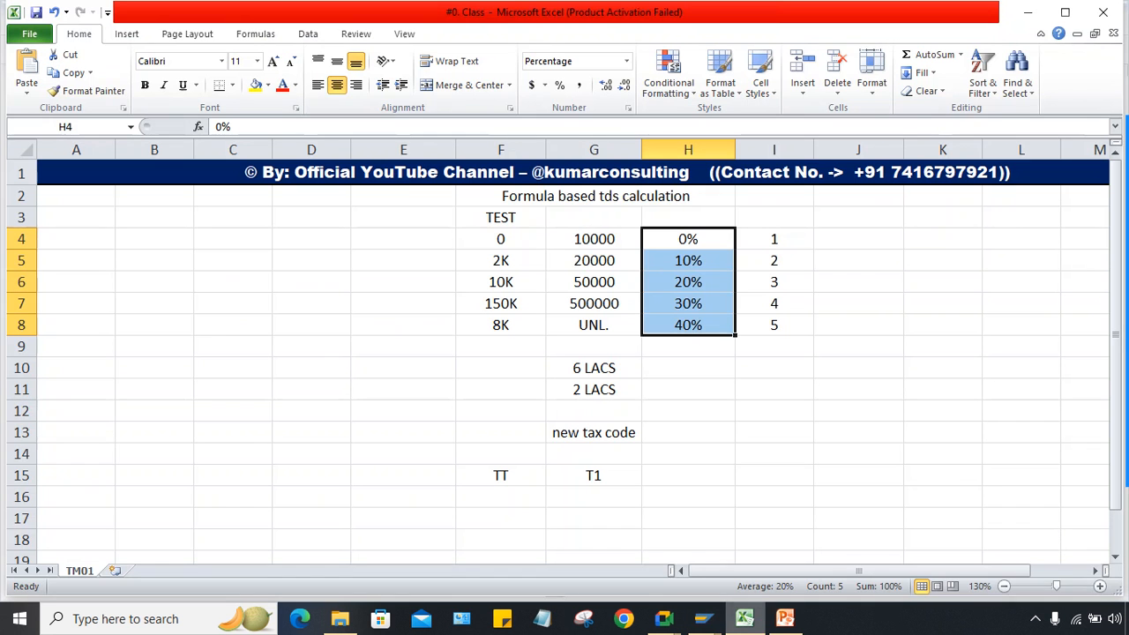
left_click(594, 239)
left_click_drag(594, 240, 594, 303)
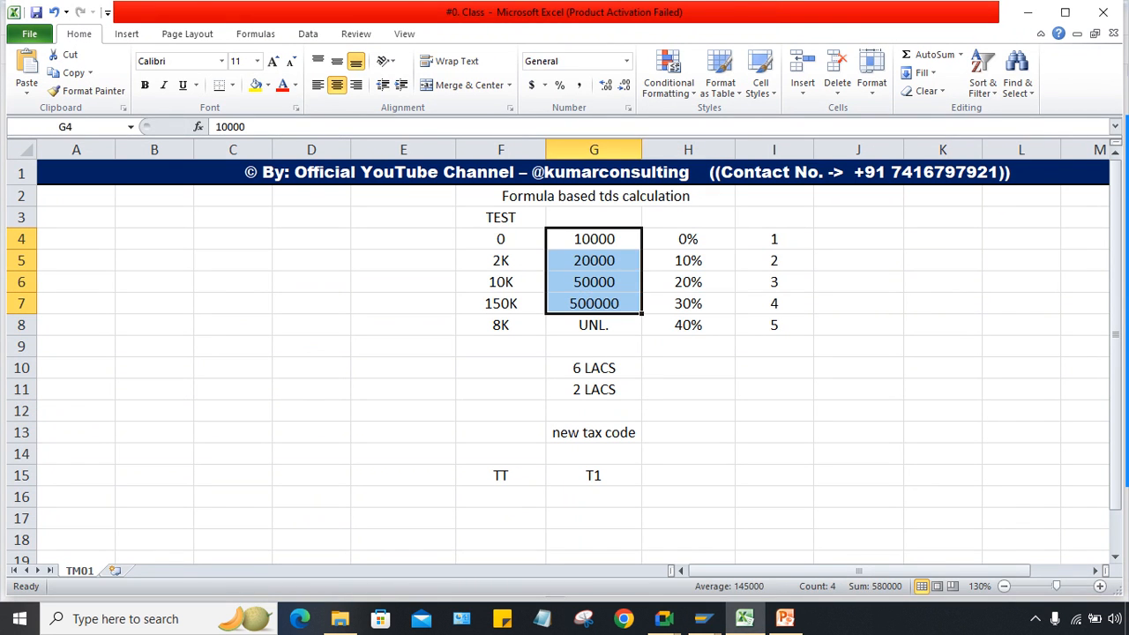
right_click(605, 290)
left_click(644, 318)
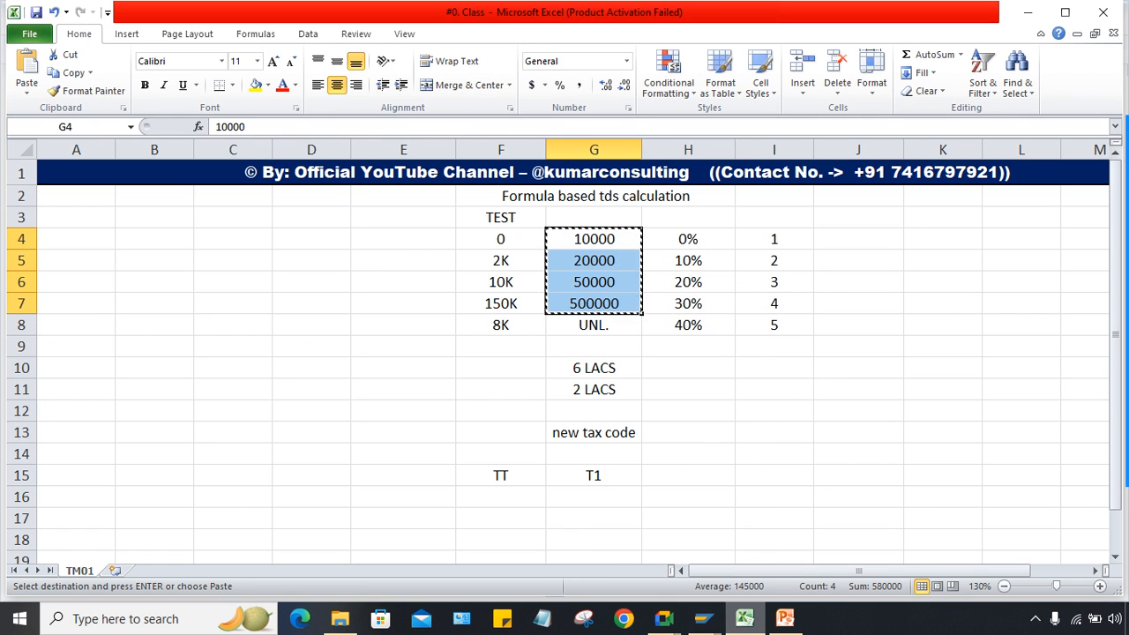
mouse_move(702, 619)
left_click(705, 542)
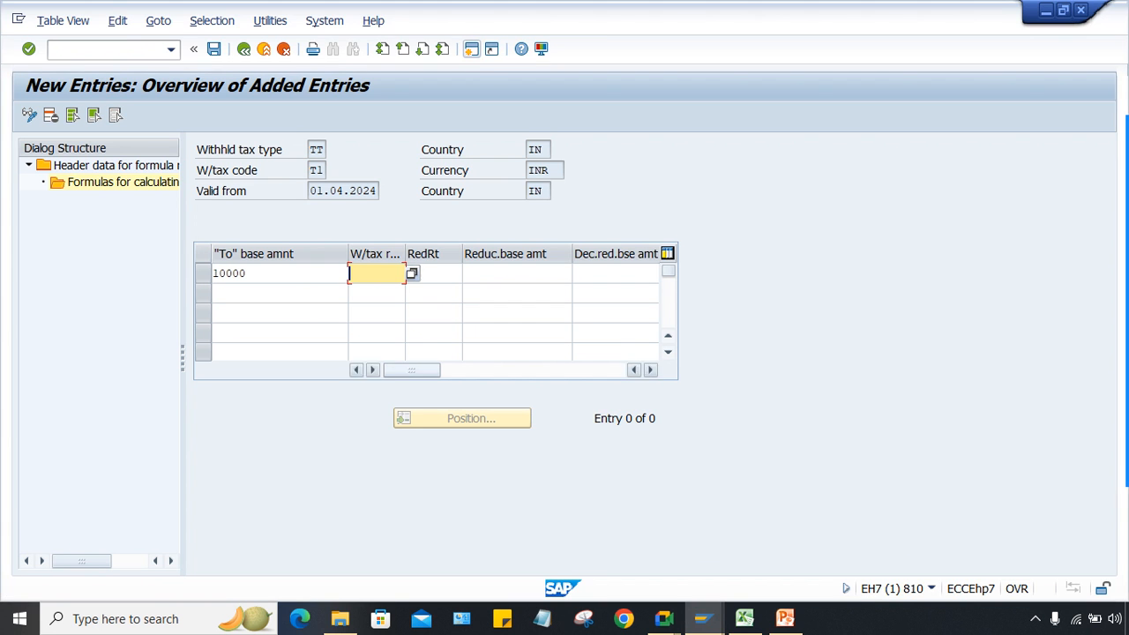
key("shift+Tab")
key("ctrl+v")
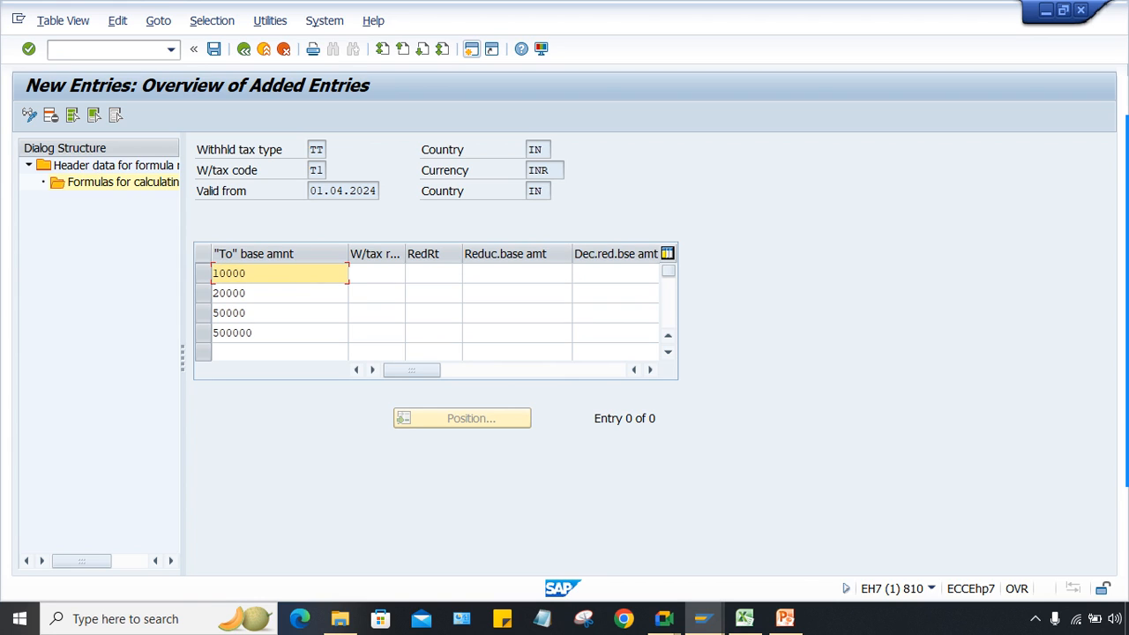
Step: Fill in withholding tax rates 0, 10, 20 and 30 percent for the first four slabs
key("Tab")
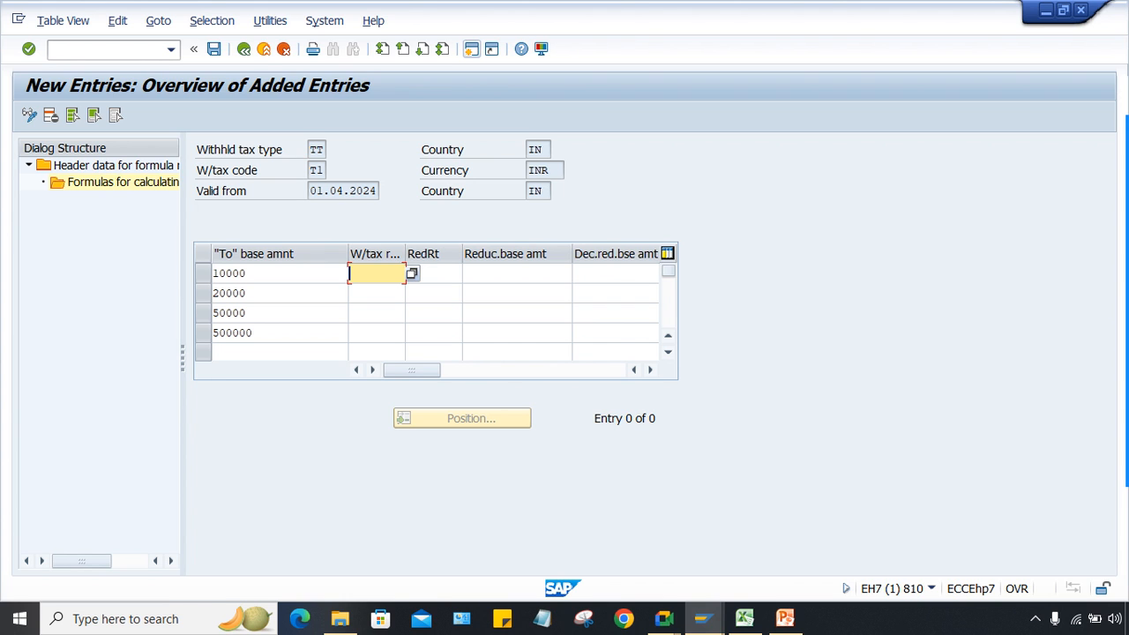
key("alt+Tab")
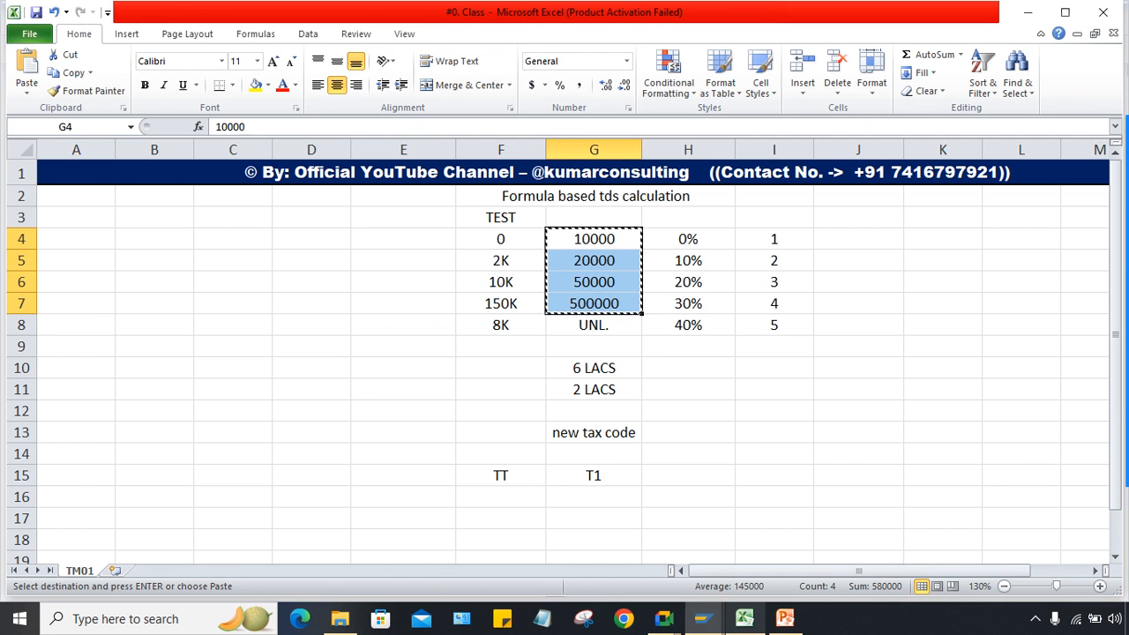
key("ctrl+c")
key("alt+Tab")
key("ctrl+v")
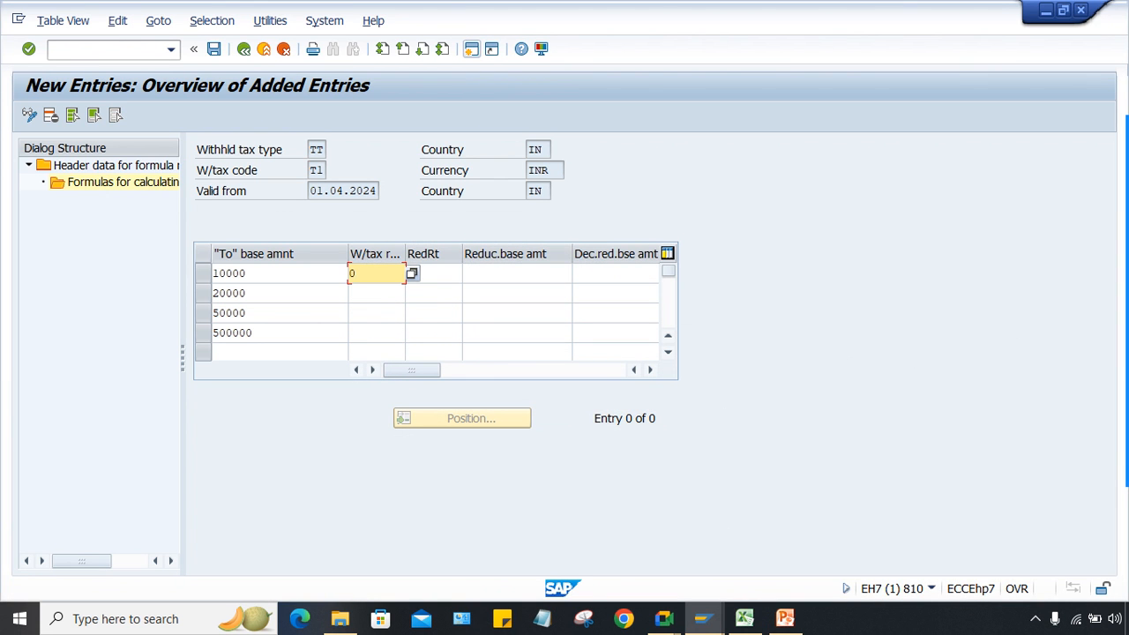
left_click(377, 294)
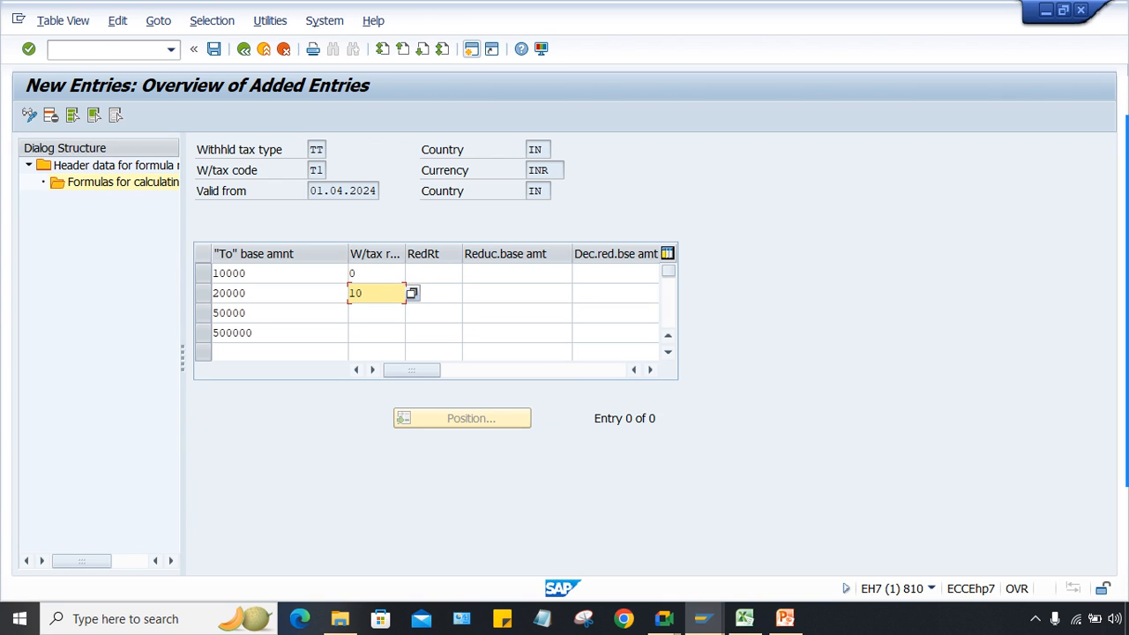
key("Down")
type("20")
key("Down")
key("Up")
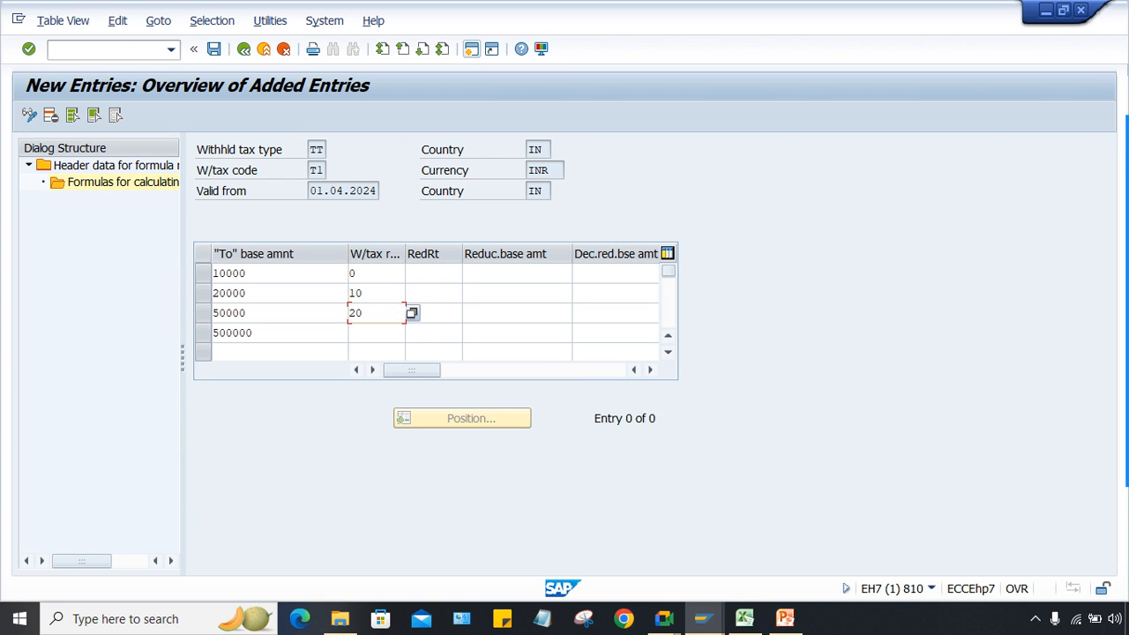
key("Down")
type("30")
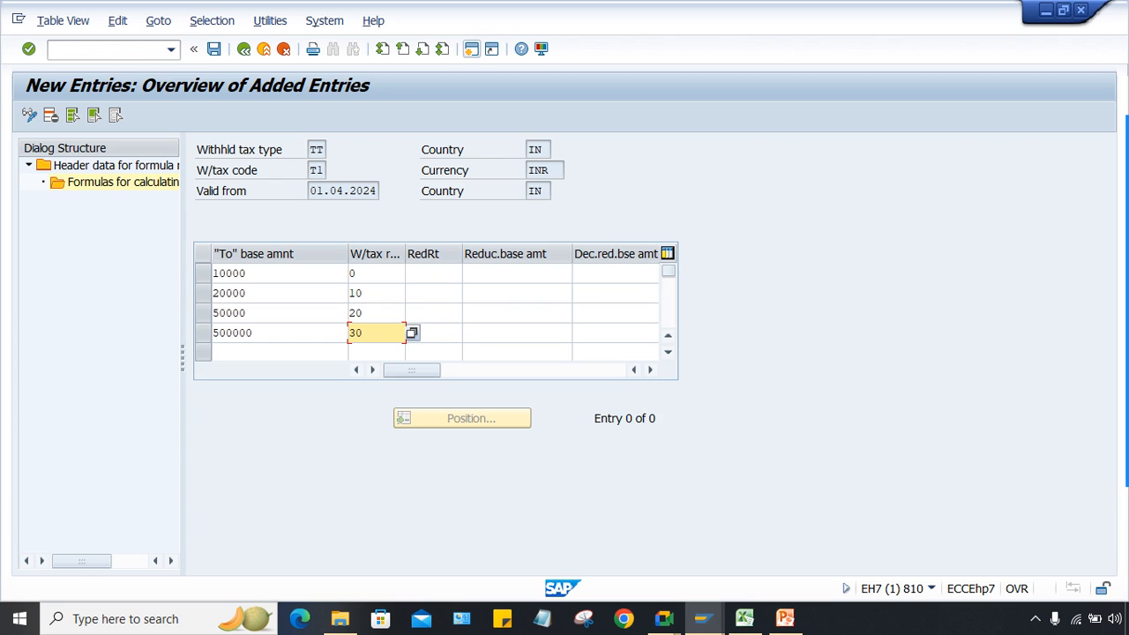
left_click(279, 352)
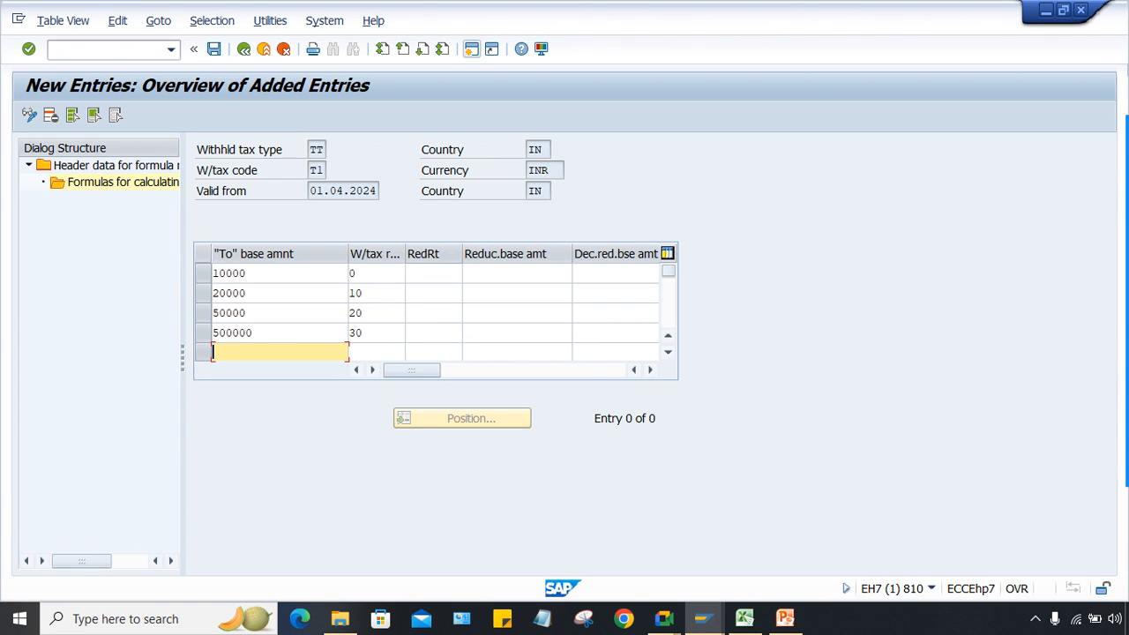
type("9999999999")
key("Tab")
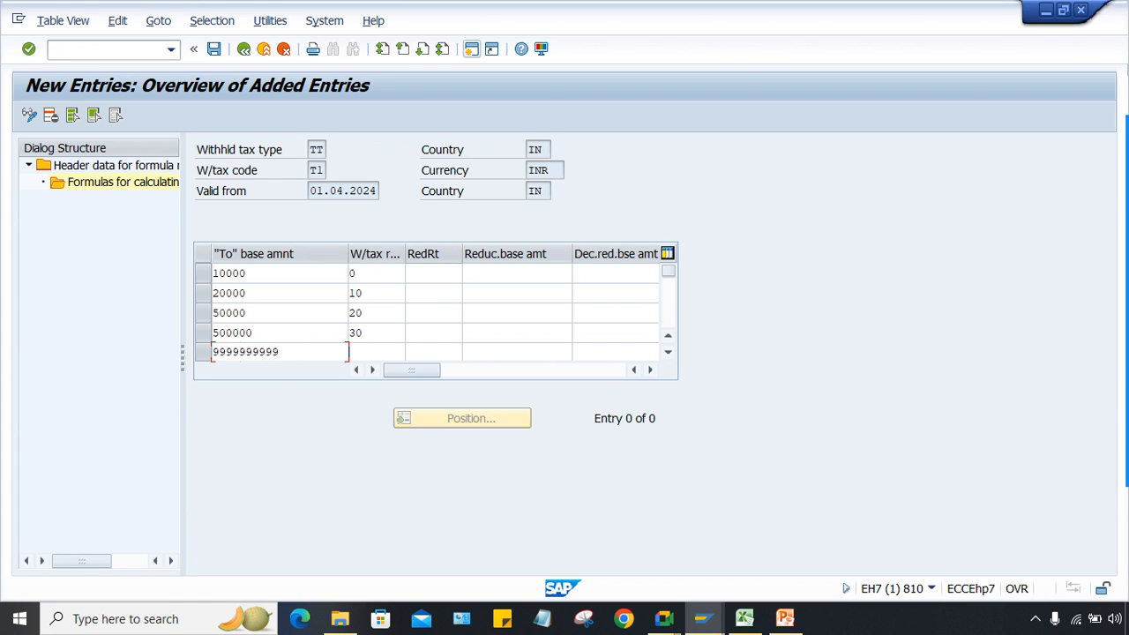
type("4")
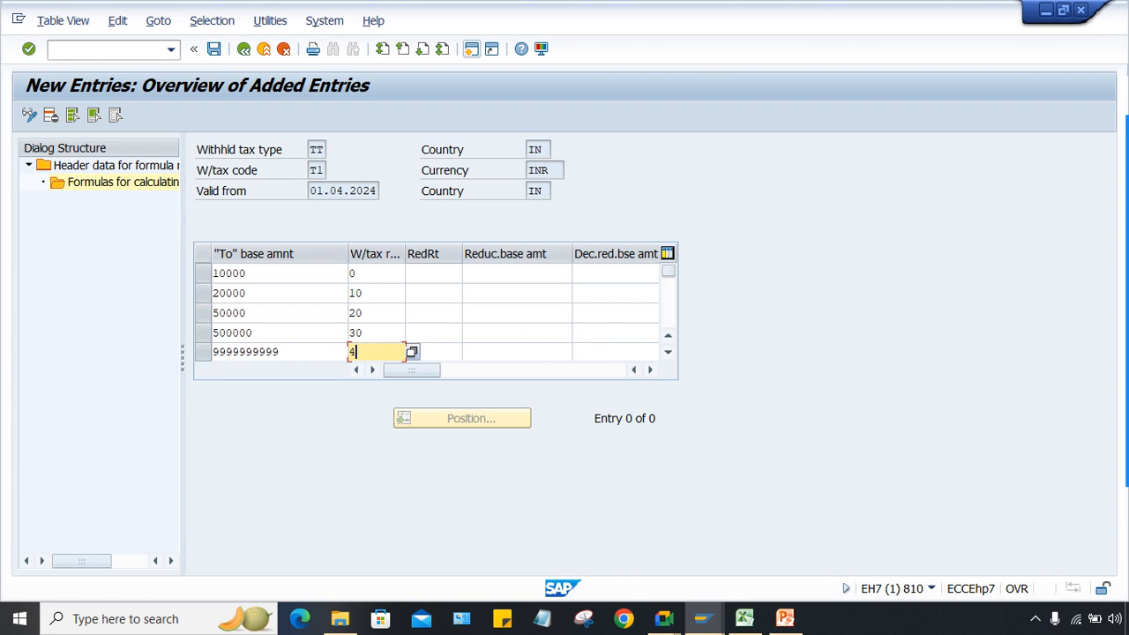
type("0")
key("Return")
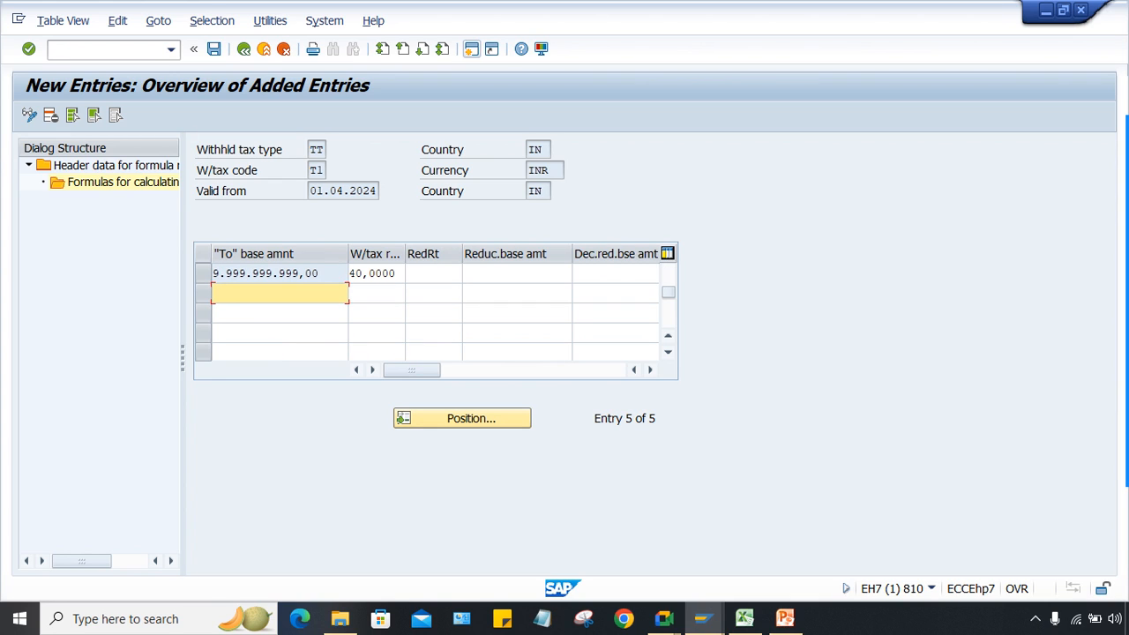
Step: Save the five TT/T1 formula slab entries
scroll(517, 296, "up", 2)
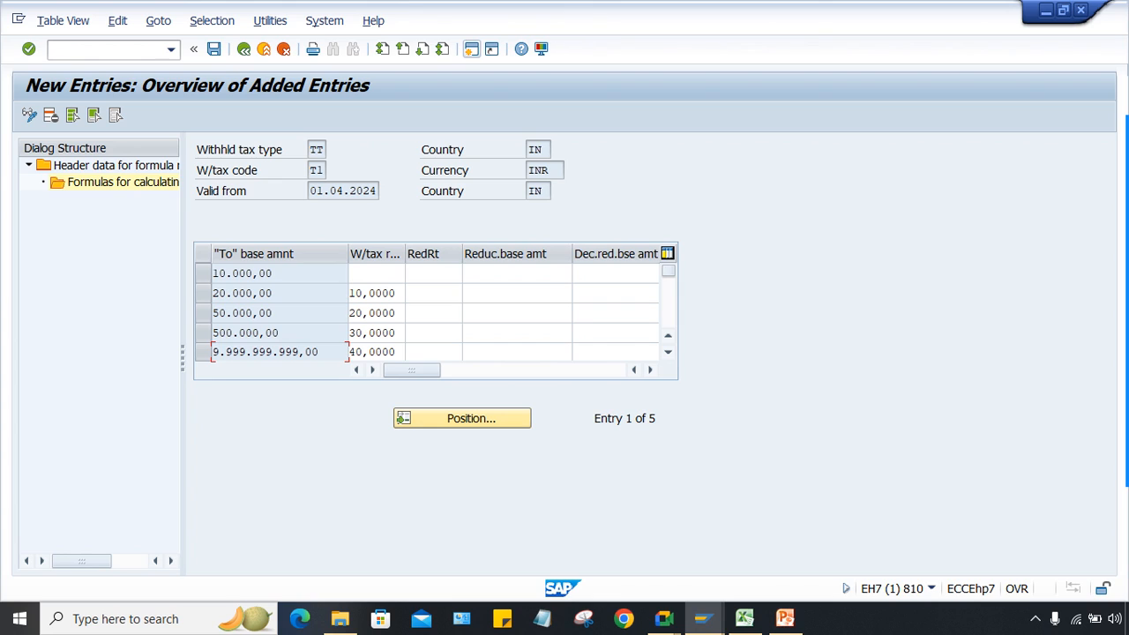
key("ctrl+s")
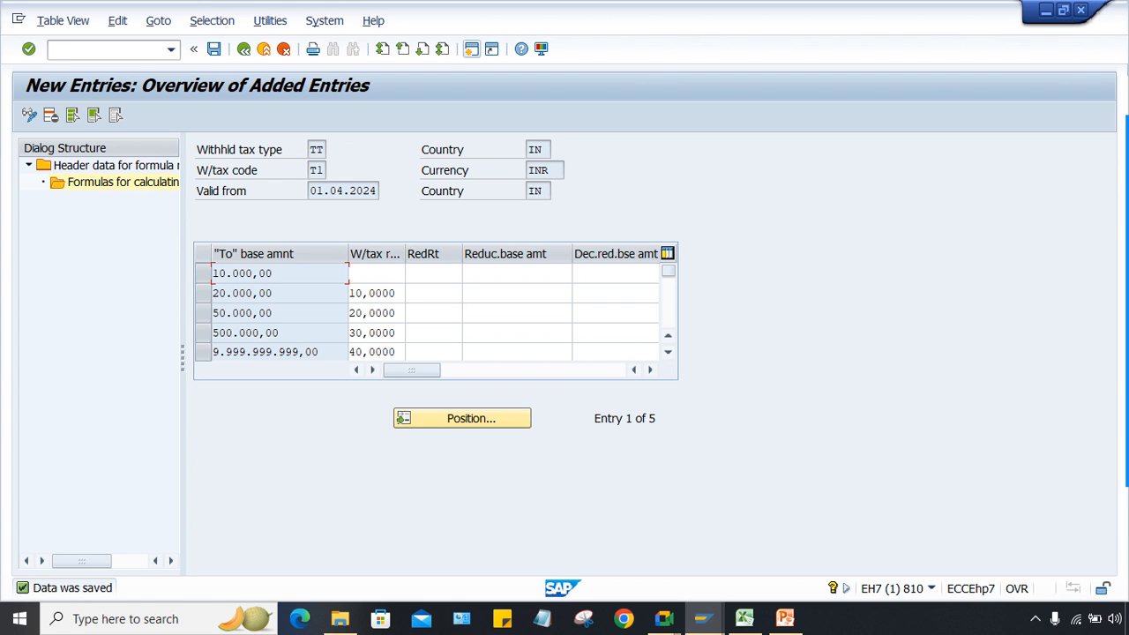
mouse_move(703, 618)
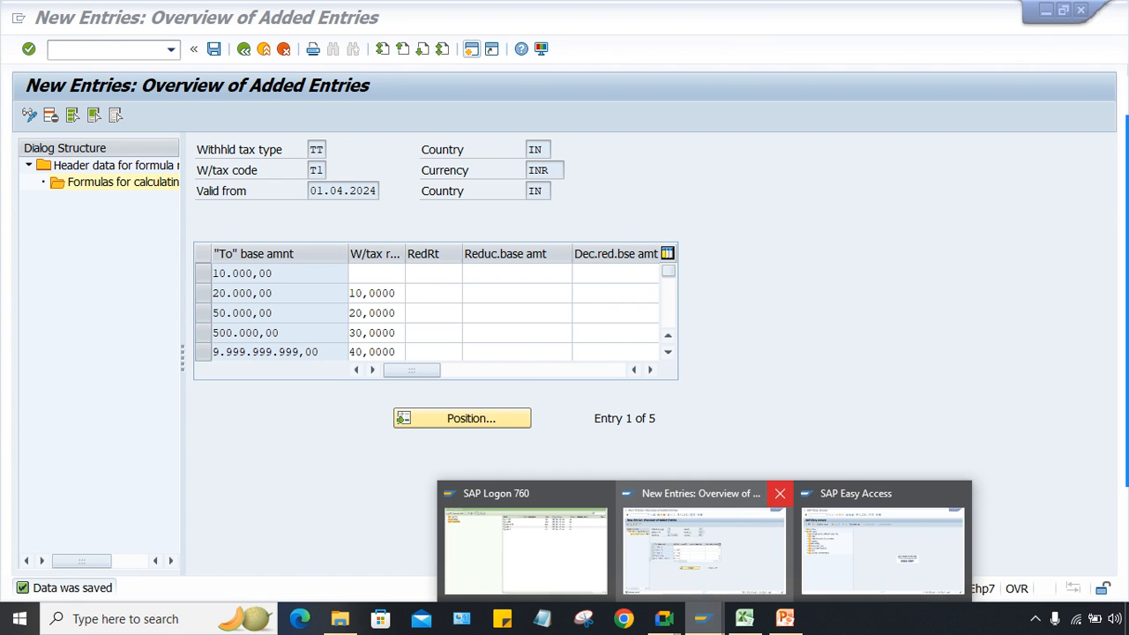
left_click(704, 542)
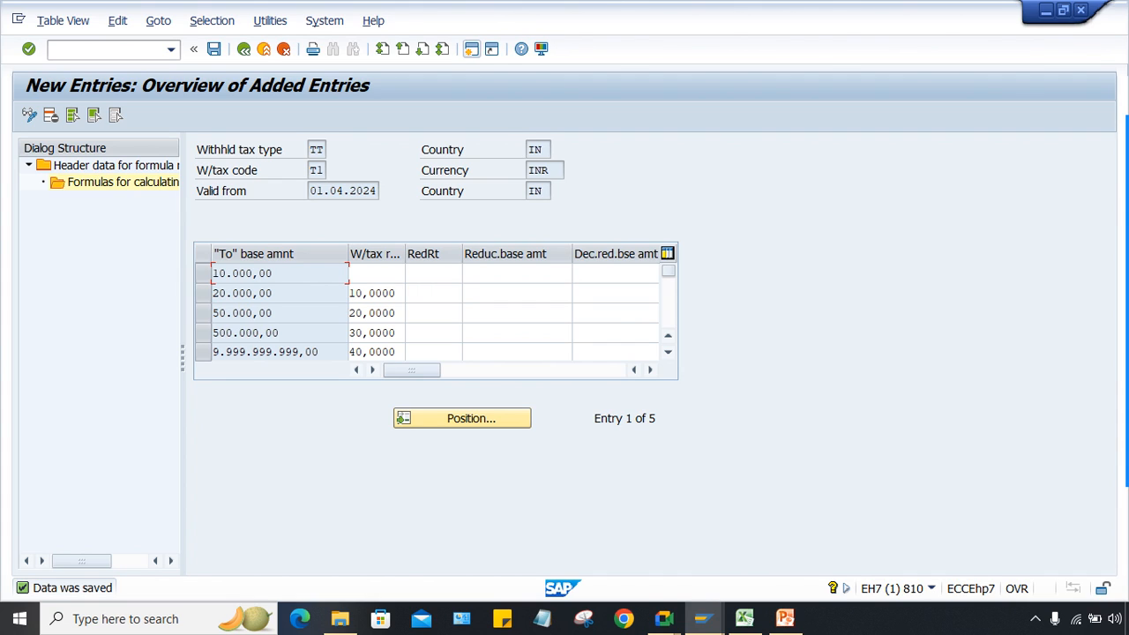
Step: Review the saved slab rows, then return to the Excel sheet with cell G4 selected
left_click(517, 293)
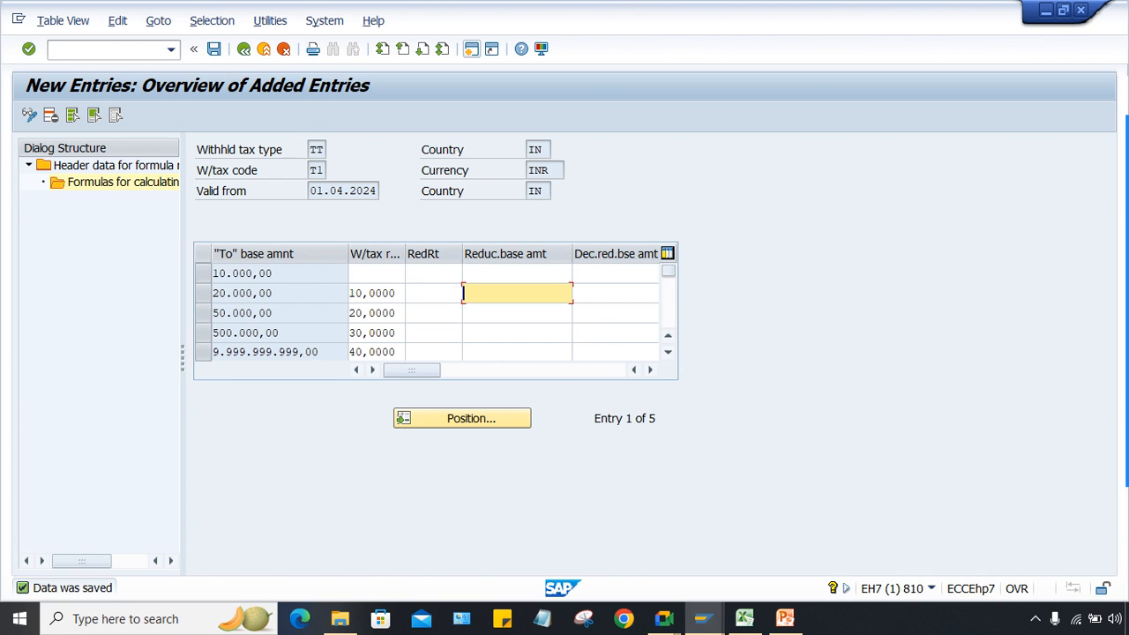
left_click(272, 273)
left_click(370, 273)
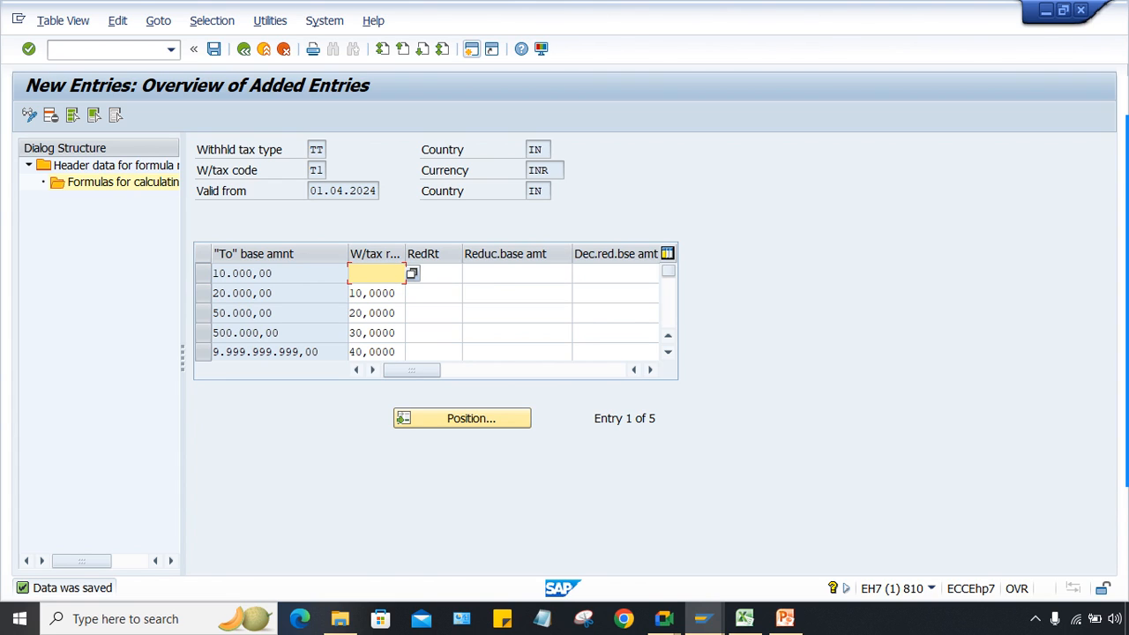
left_click_drag(274, 293, 212, 293)
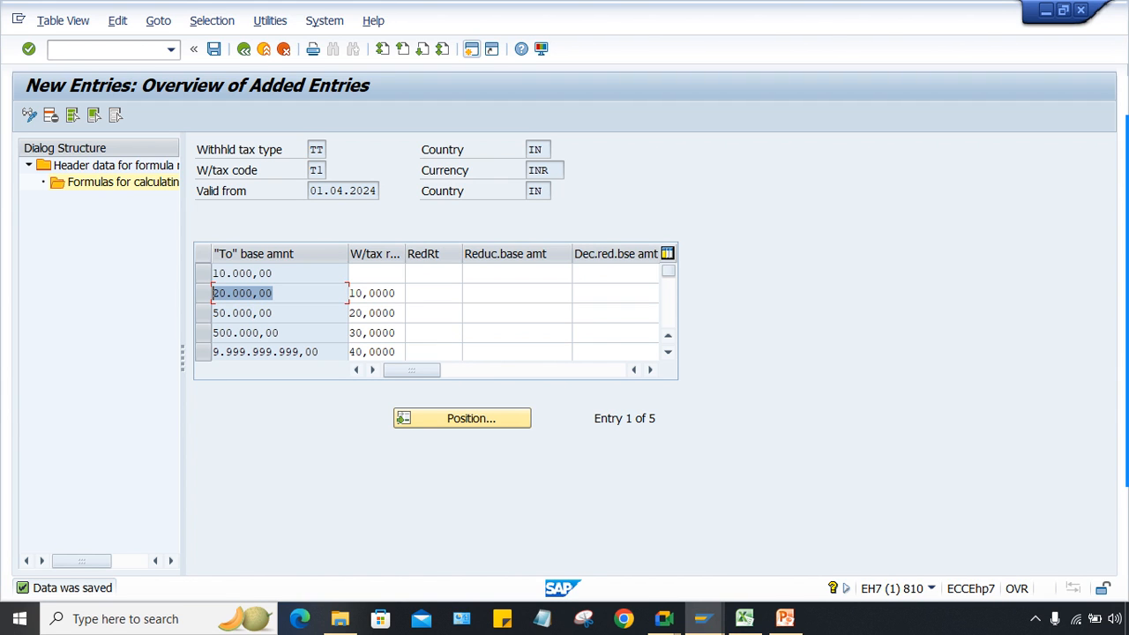
left_click(745, 619)
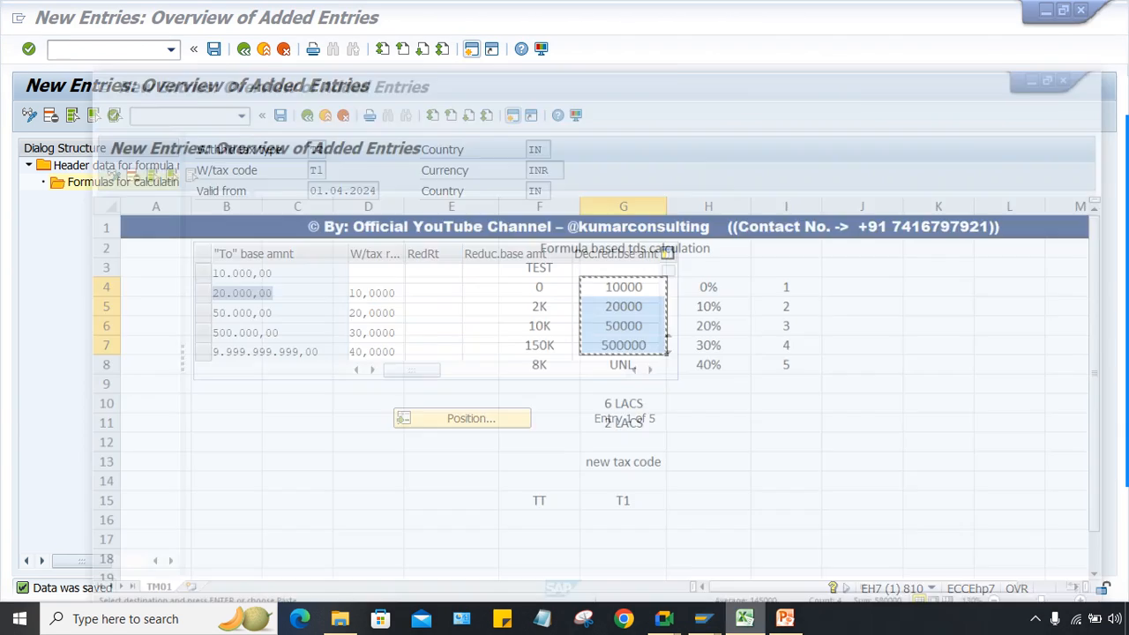
left_click(593, 239)
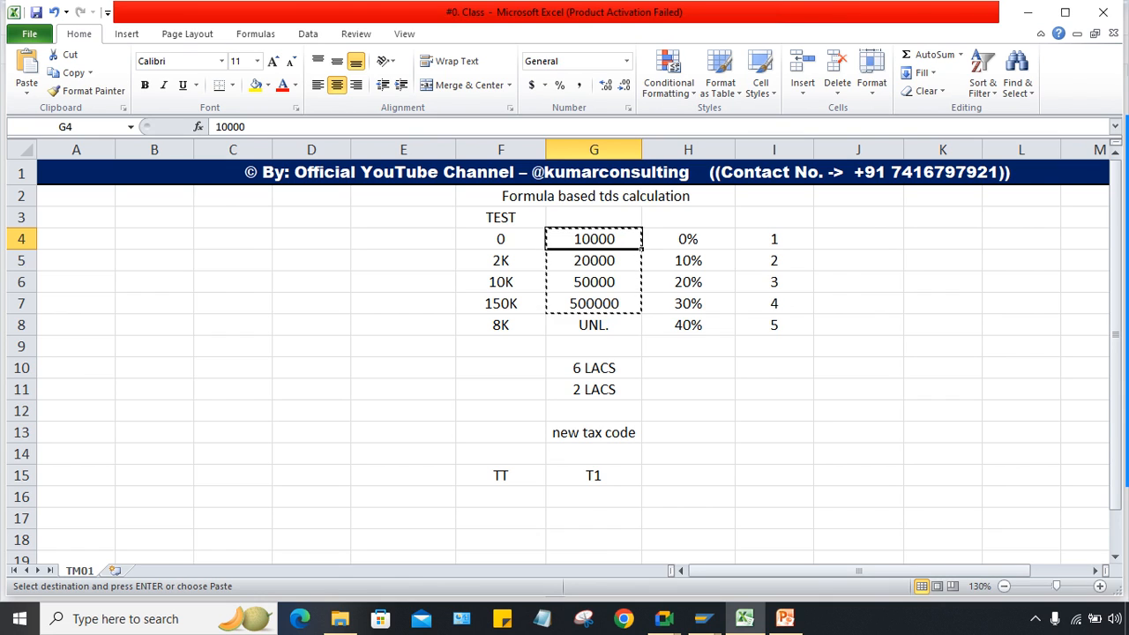
Step: Review the 0 threshold, 20000 slab limit and 2K figure on the Excel slab sheet
left_click_drag(501, 475, 593, 476)
left_click(775, 432)
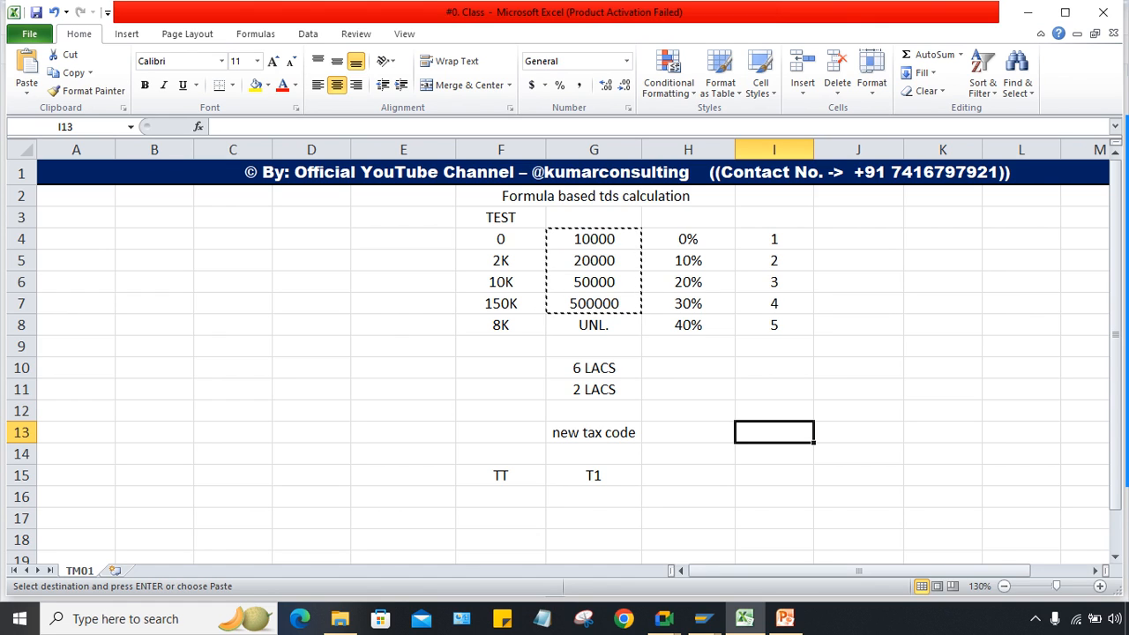
left_click(544, 247)
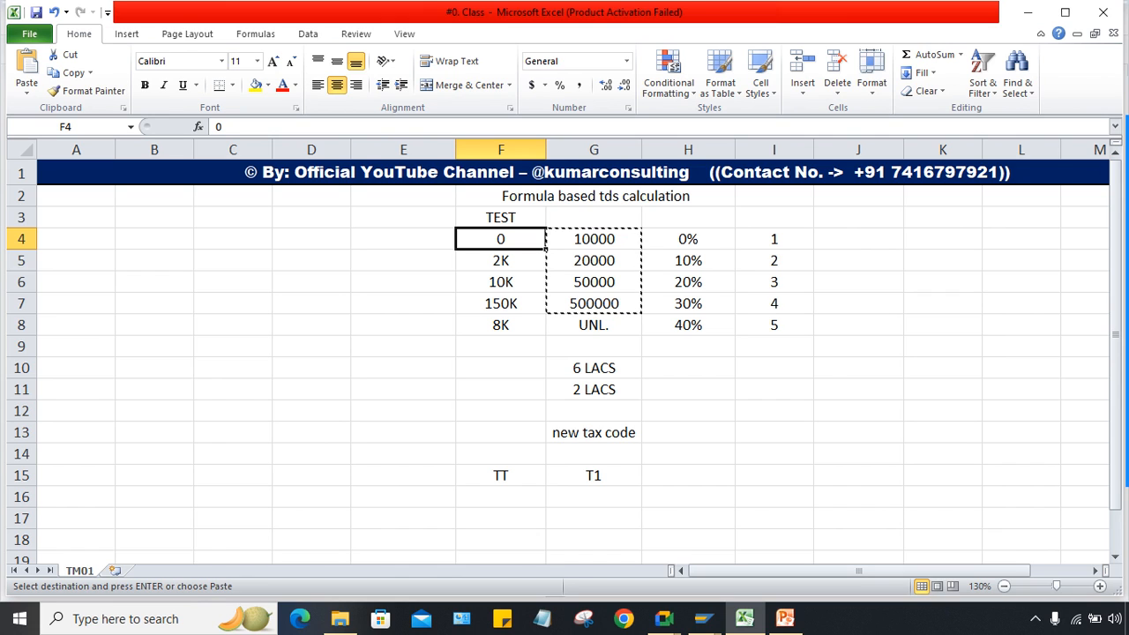
left_click(501, 260)
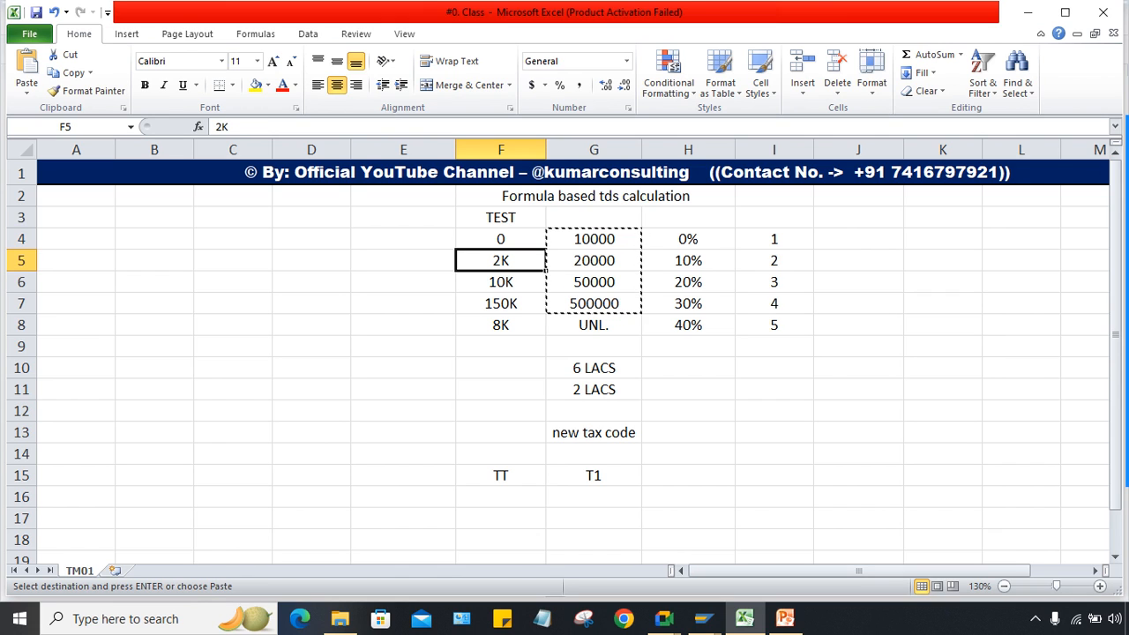
left_click(594, 260)
left_click(501, 261)
Step: Enter 10000 as the 20000 slab's reduction base amount in the SAP formula table
mouse_move(703, 618)
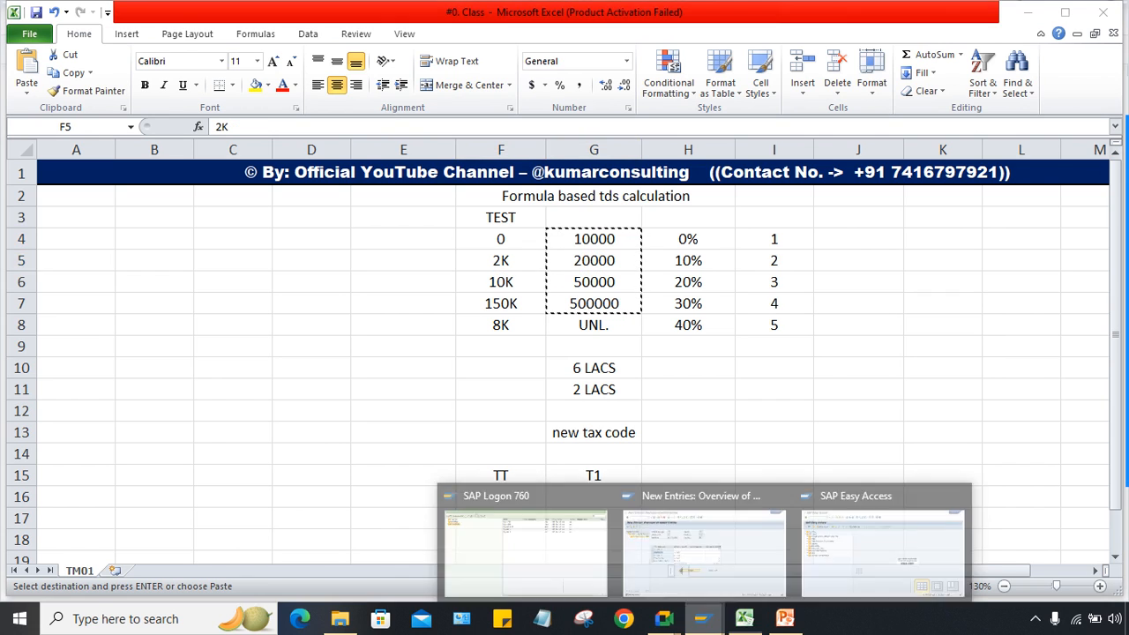
left_click(704, 547)
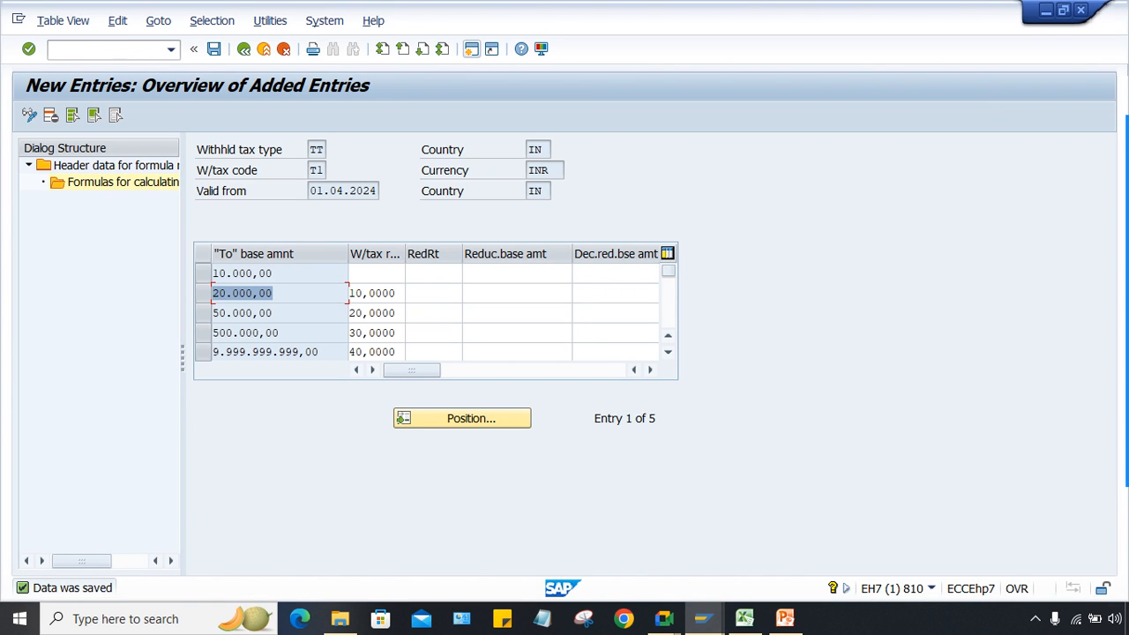
left_click_drag(275, 273, 212, 273)
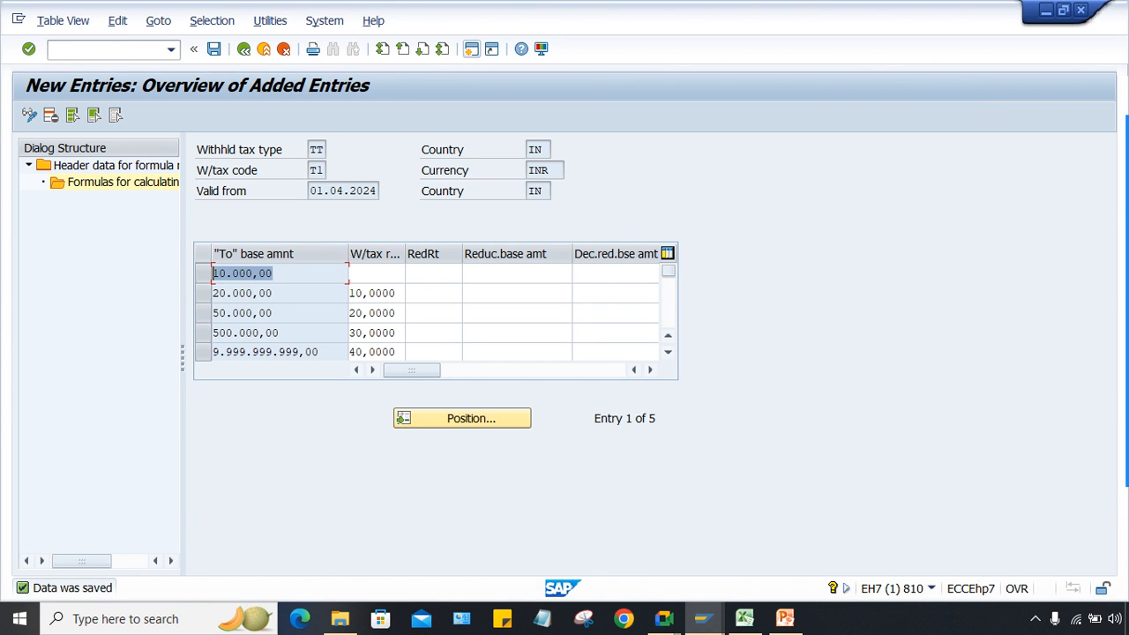
left_click(272, 294)
left_click(517, 294)
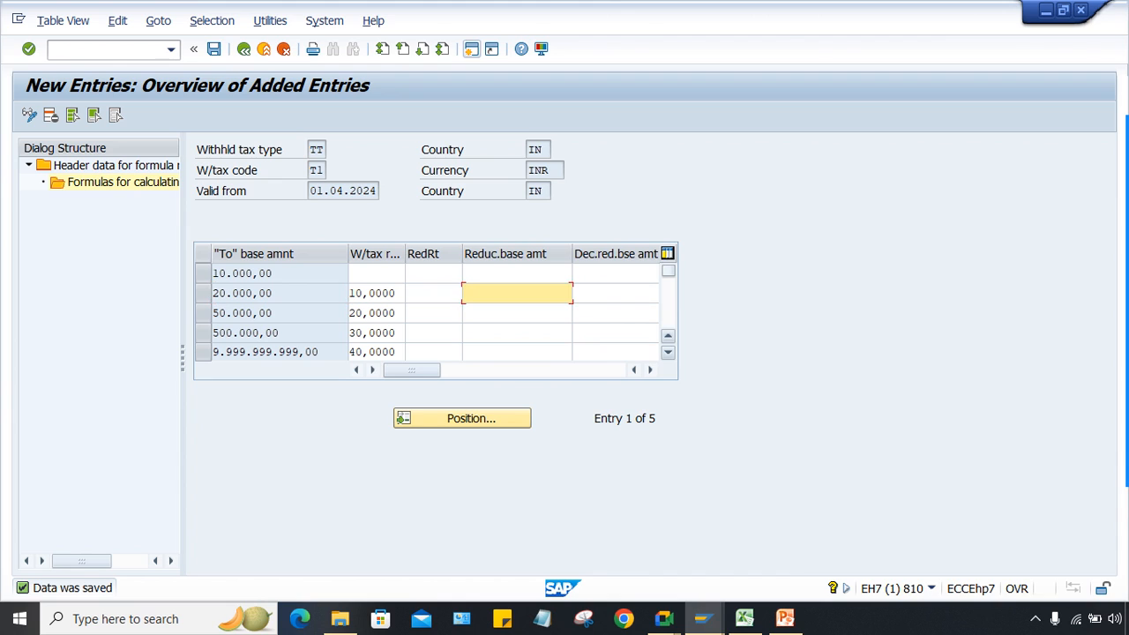
type("10000")
left_click(517, 333)
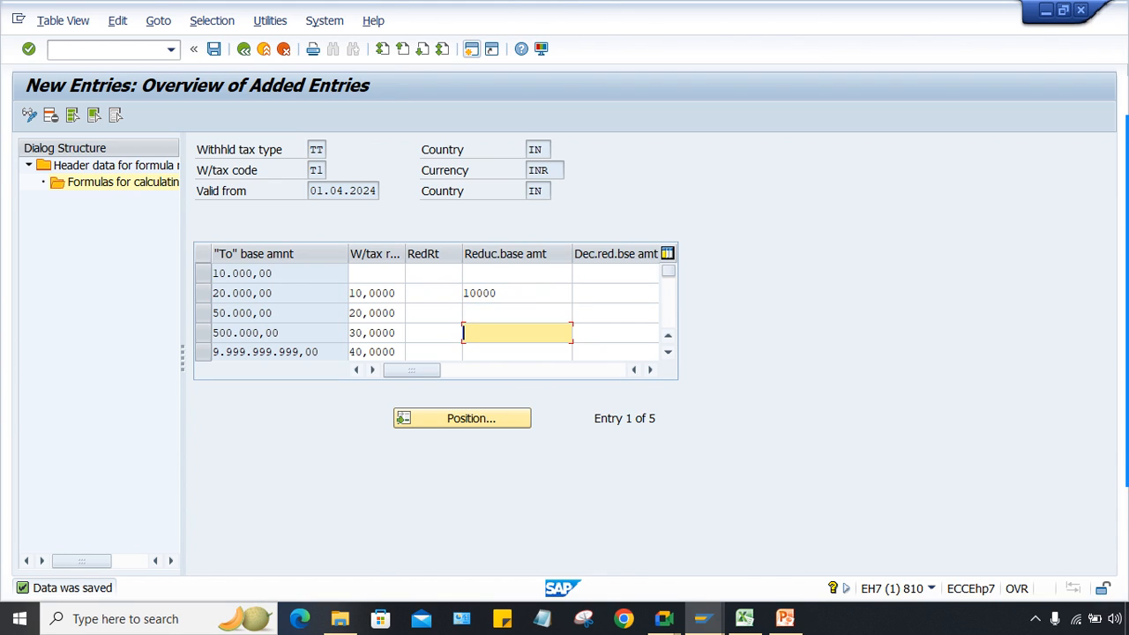
left_click(517, 314)
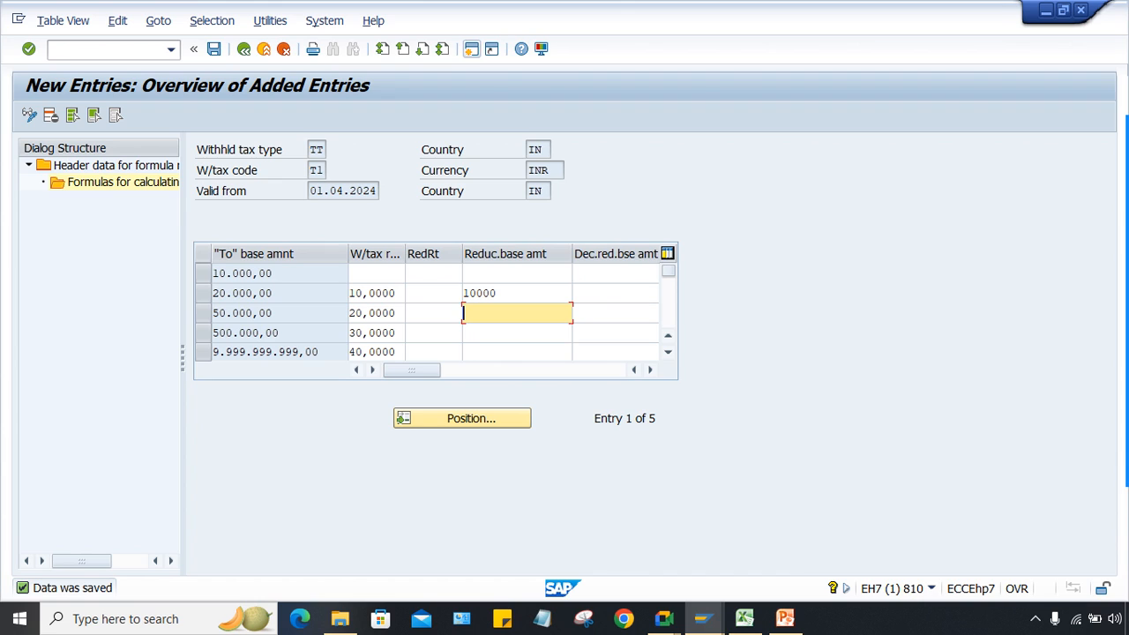
Step: Delete the 10000 reduction base amount again and save the formula table
left_click(517, 333)
left_click(517, 313)
double_click(479, 293)
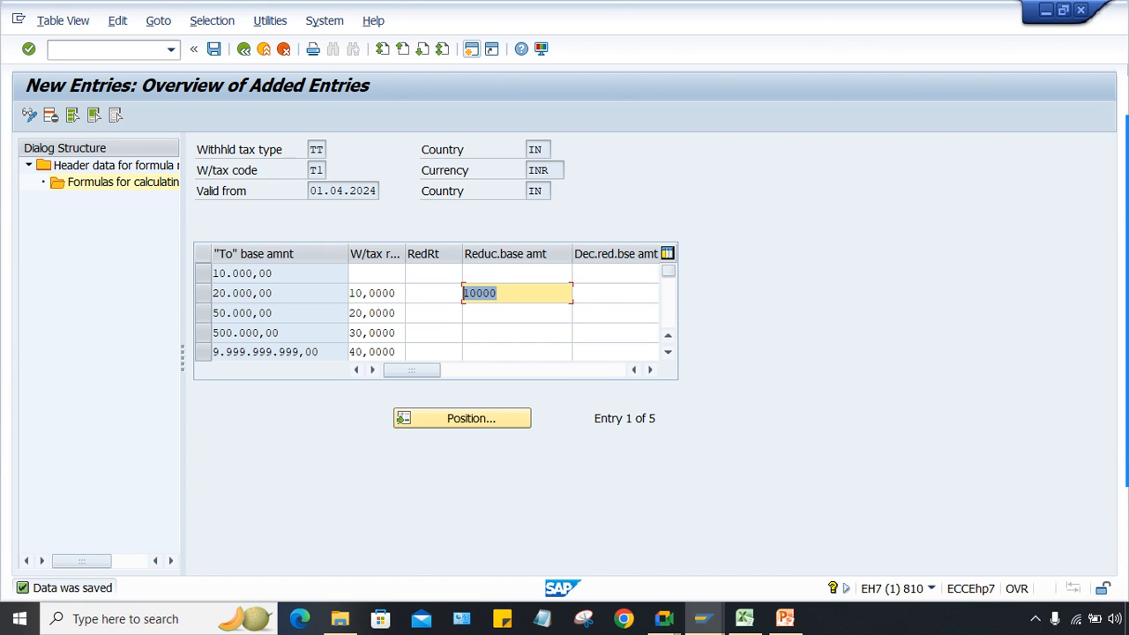
key("Delete")
key("Return")
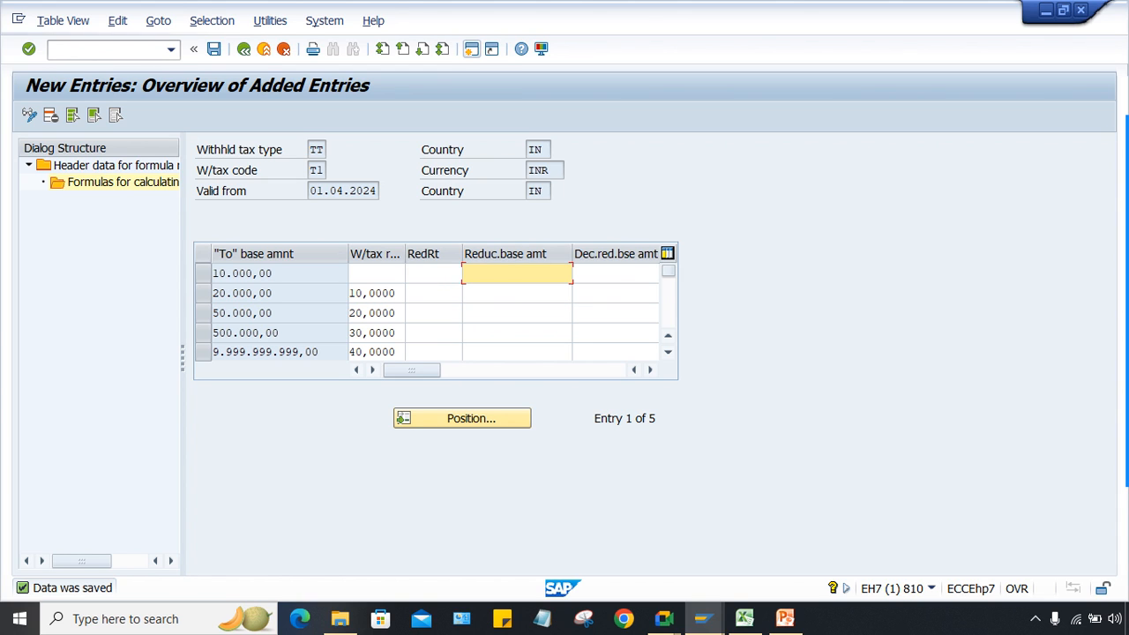
key("ctrl+s")
Step: Start vendor invoice entry with FB60 from SAP Easy Access, then go back to Excel
mouse_move(702, 618)
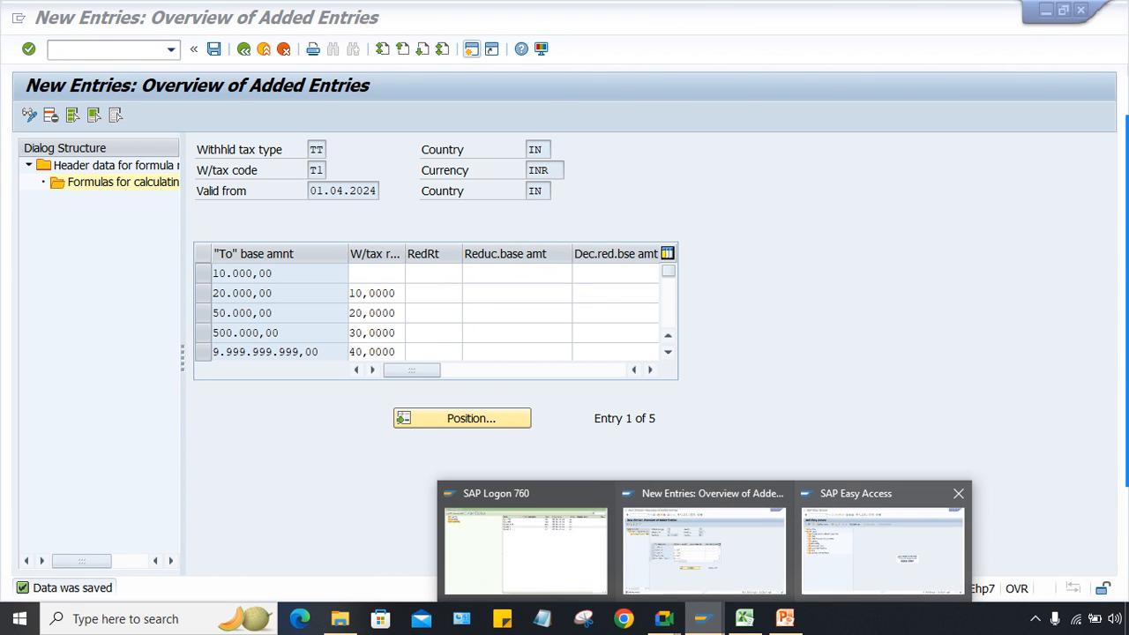
left_click(891, 538)
type("FB")
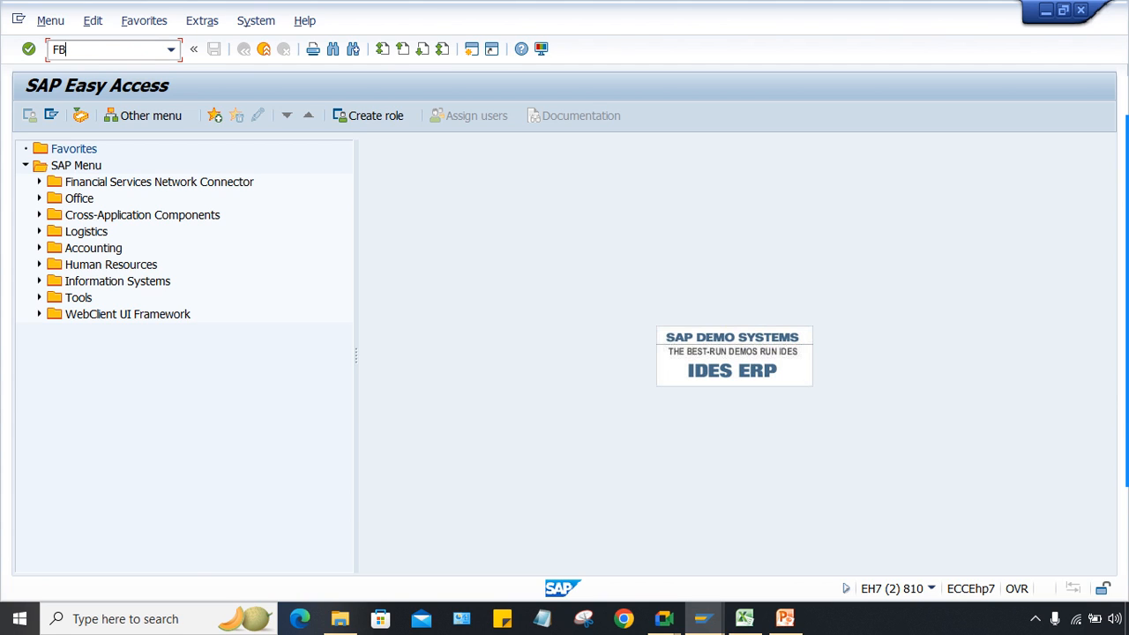
type("60")
key("Return")
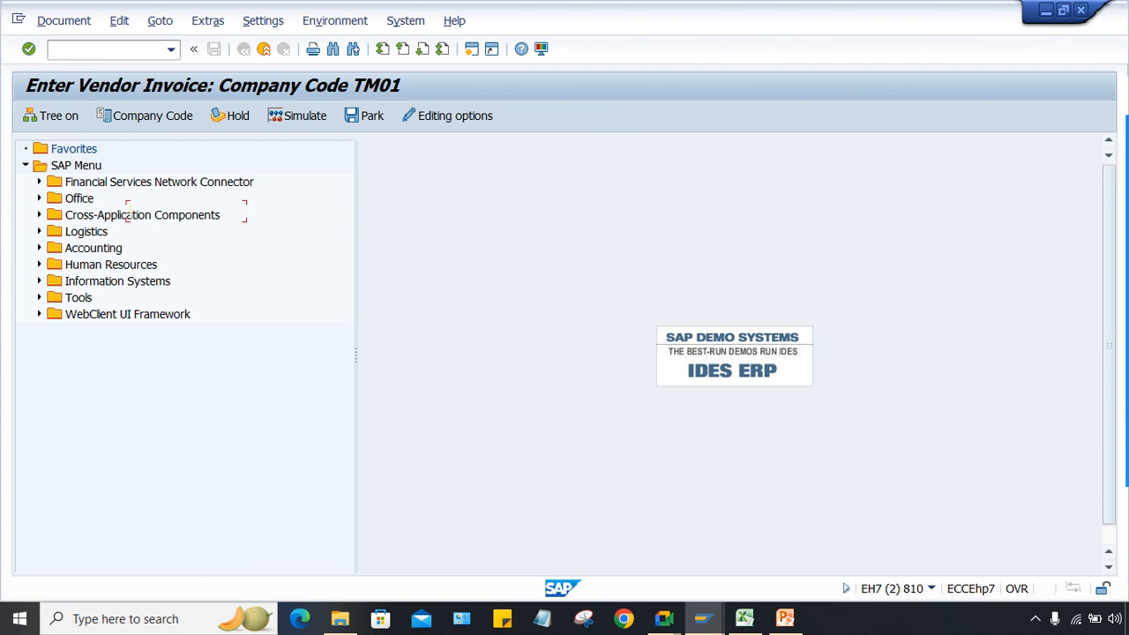
left_click(744, 619)
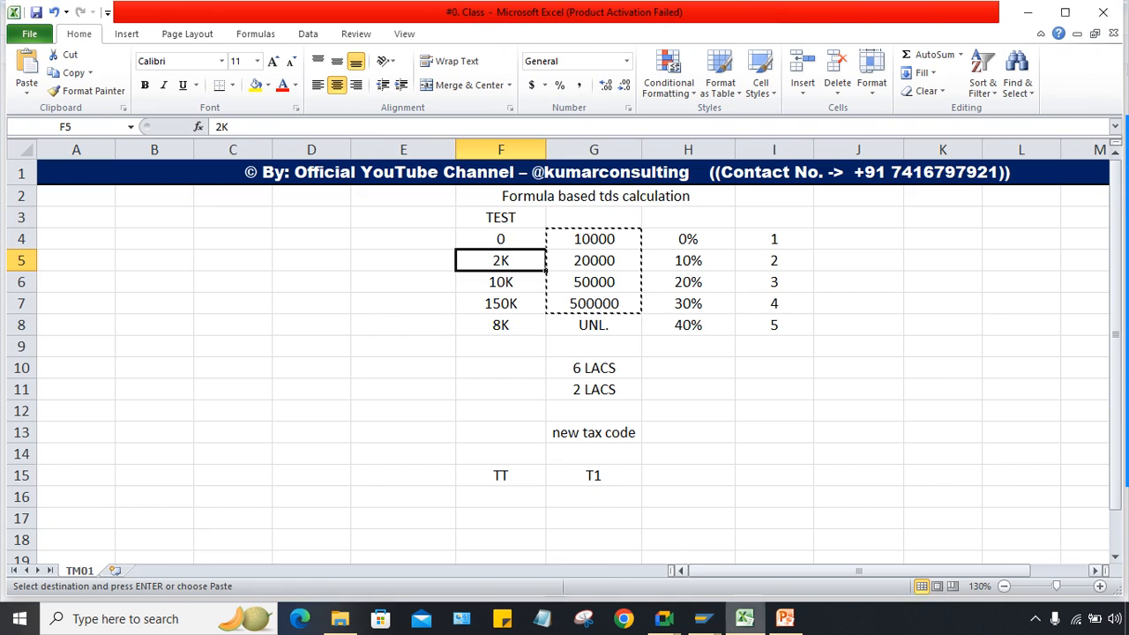
Step: Enter 10K in cell E5 beside the 2K slab figure in F5
left_click(774, 389)
left_click(500, 239)
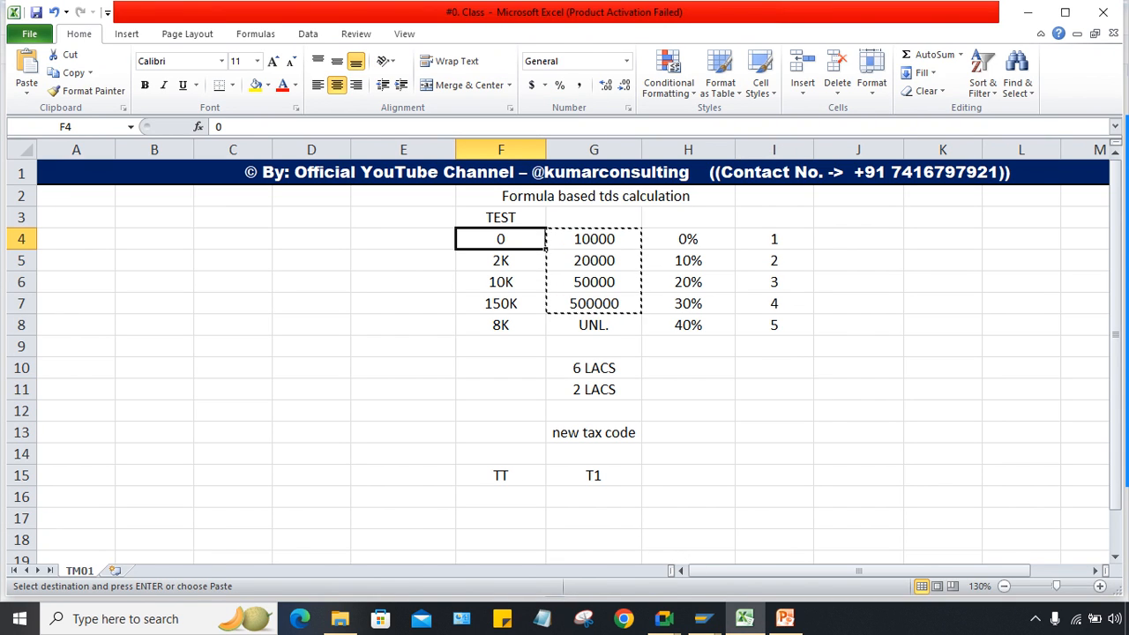
left_click(403, 239)
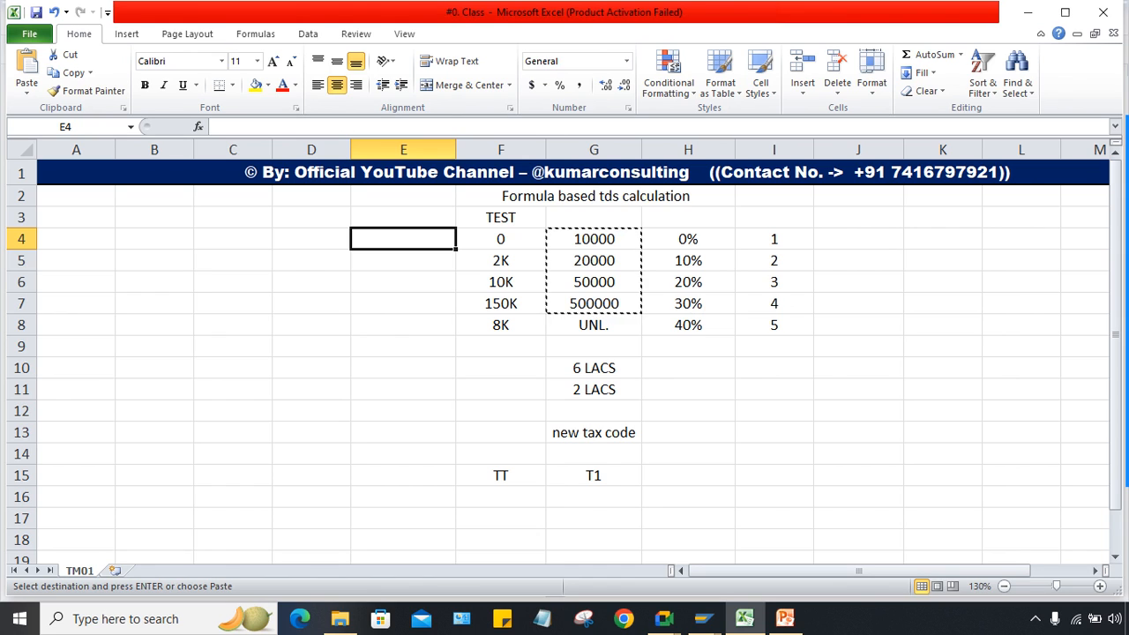
left_click(404, 260)
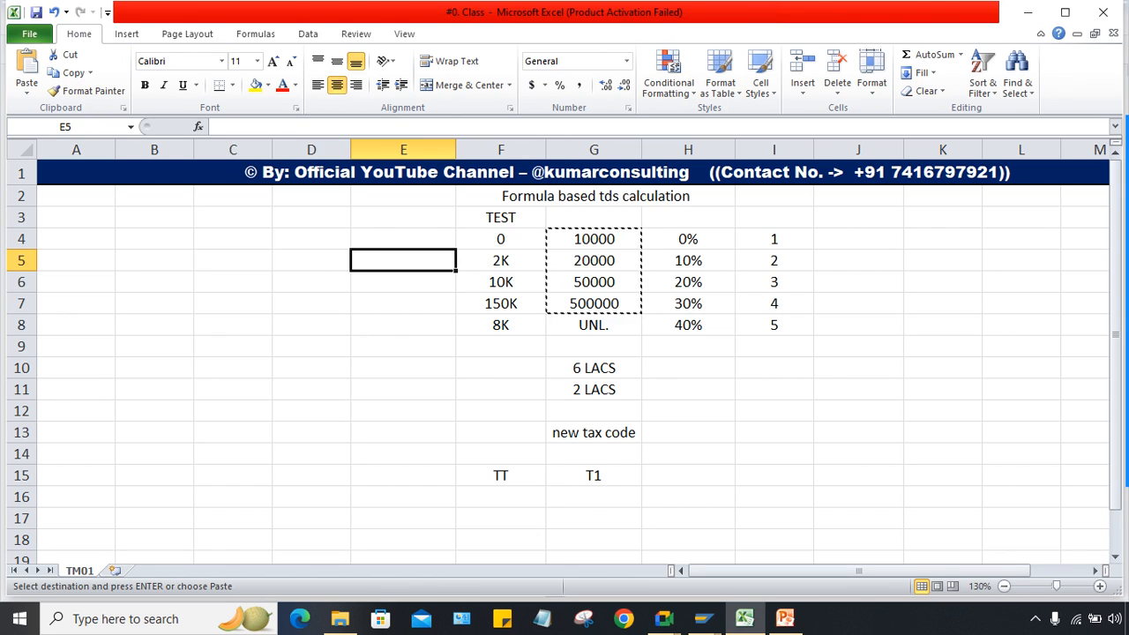
type("100")
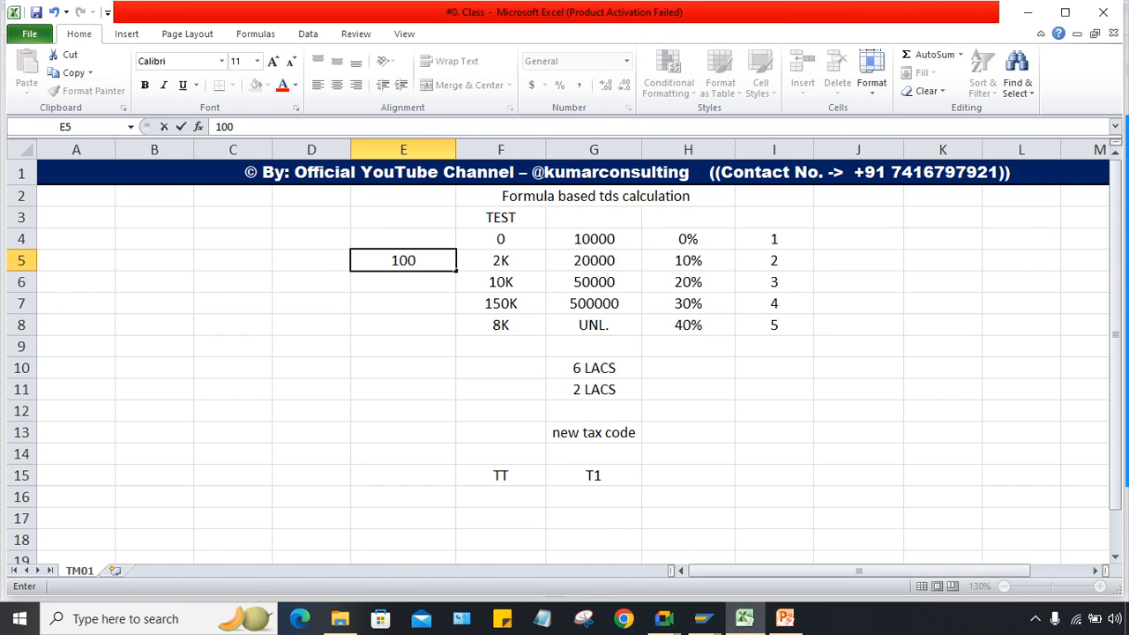
key("BackSpace")
type("K")
key("Return")
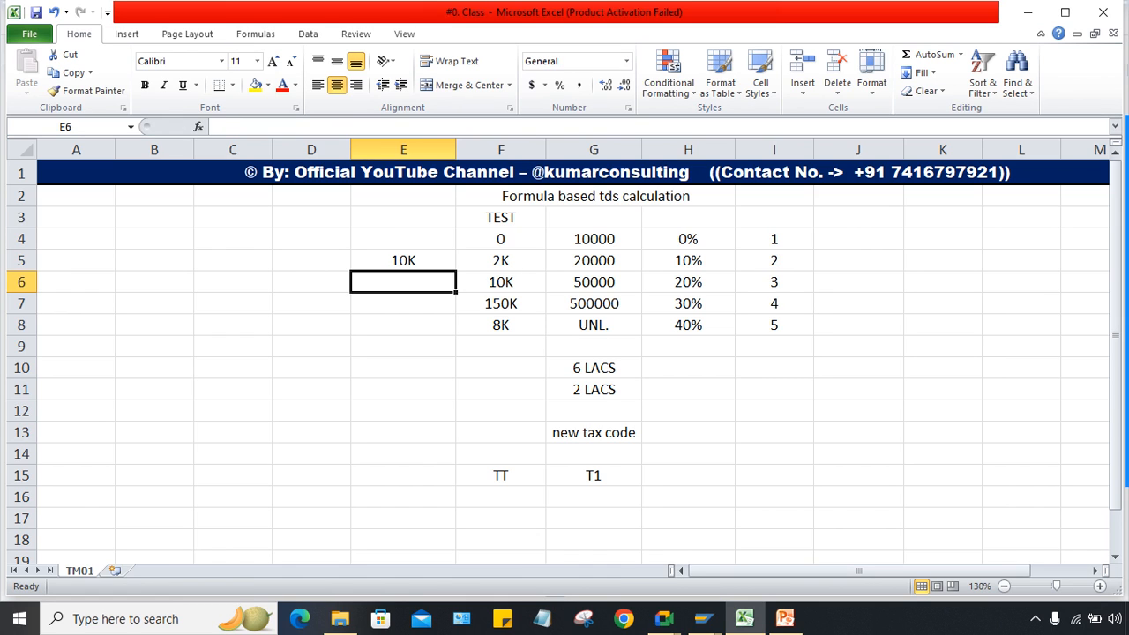
left_click(501, 260)
left_click(403, 282)
Step: Clear the TT and T1 cells in row 15 and enter a 100000 test amount in G15
left_click_drag(594, 519, 594, 498)
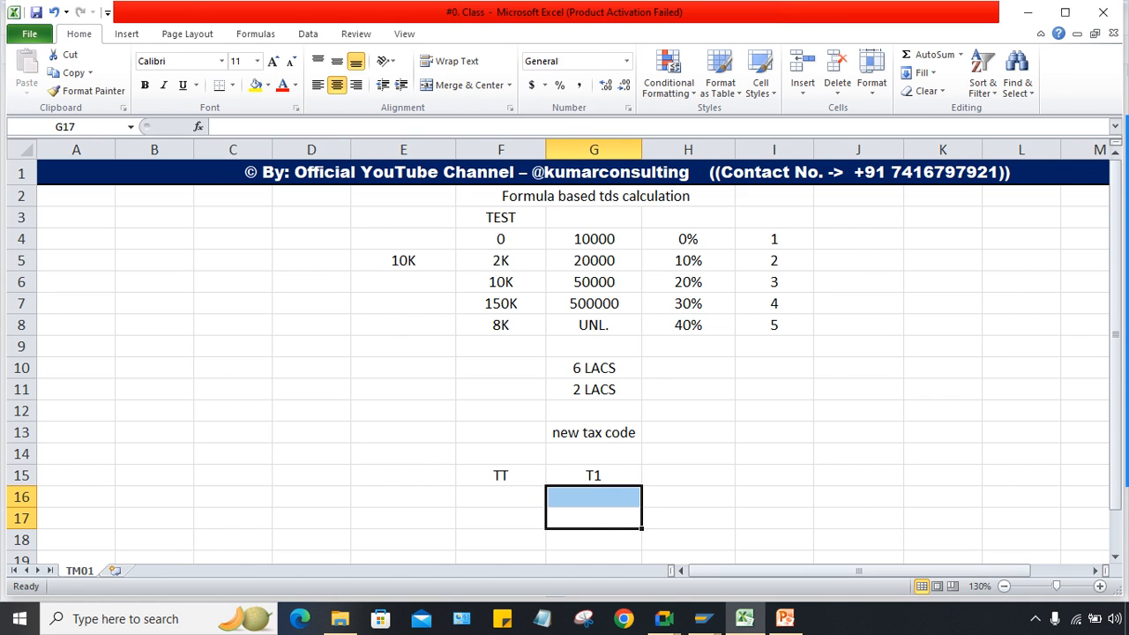
left_click(594, 475)
left_click_drag(501, 476, 594, 475)
key("Delete")
left_click(593, 475)
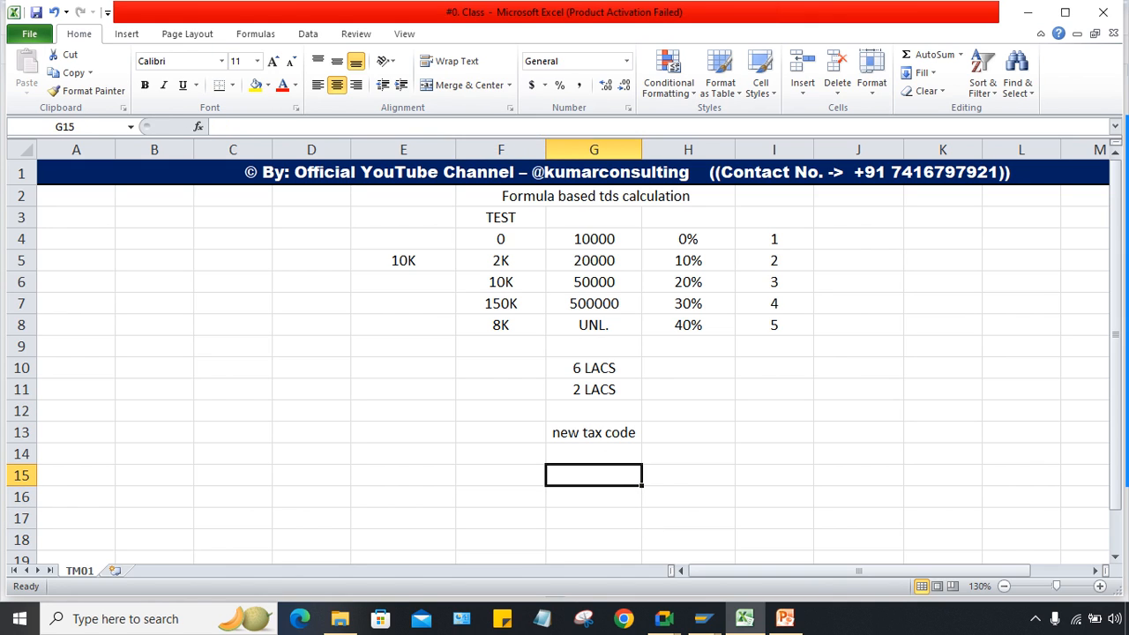
type("10000")
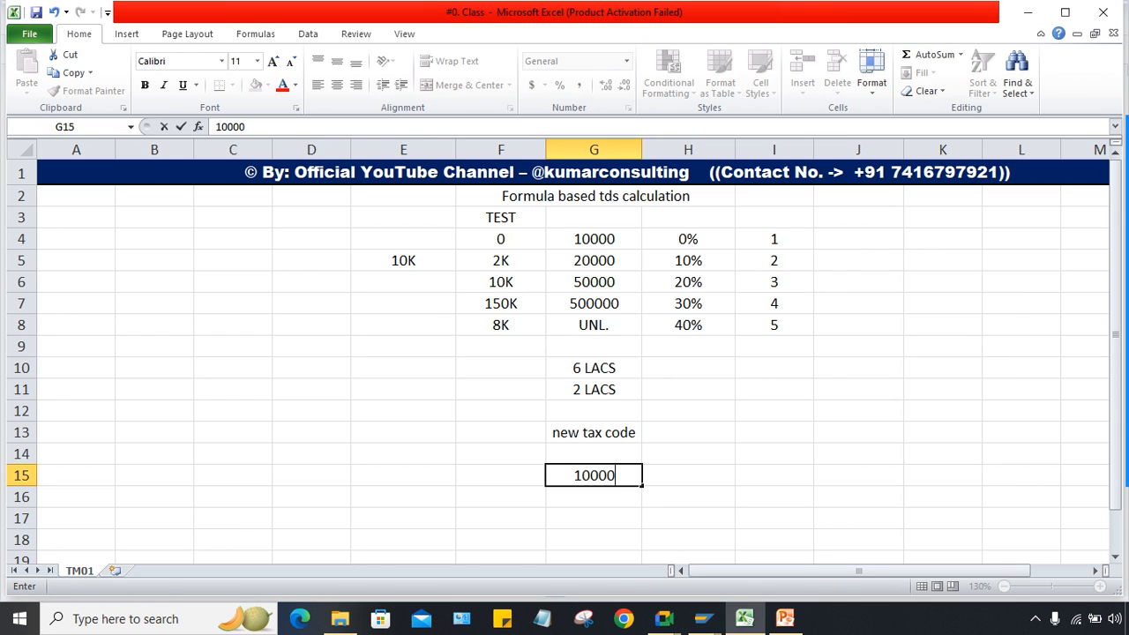
type("0")
key("Return")
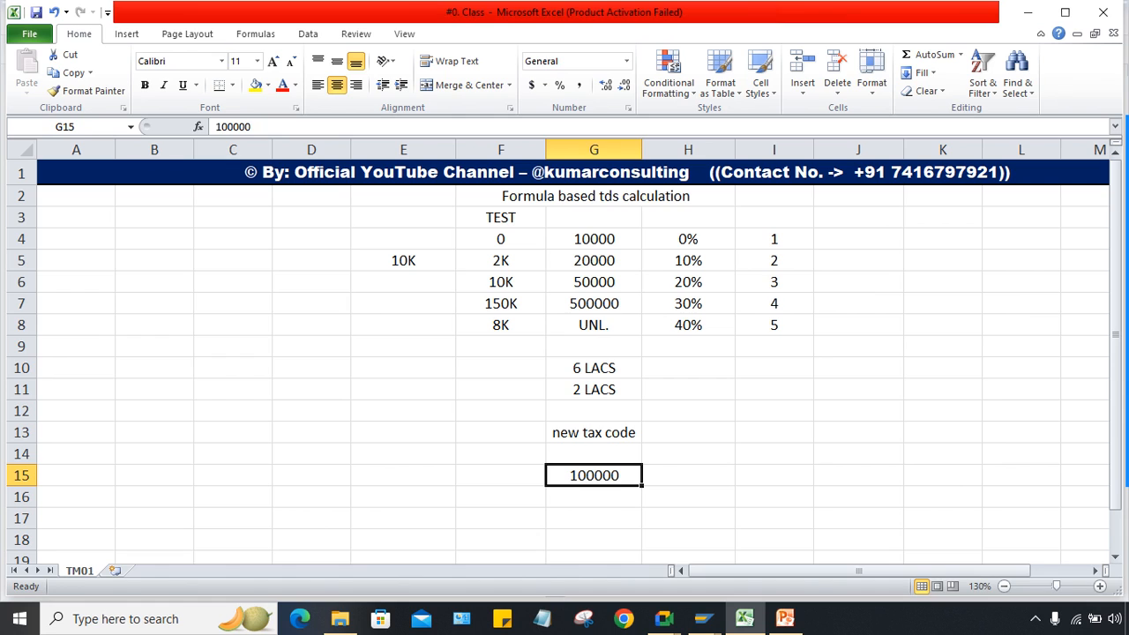
Step: Clear the notes in E4:E8 and enter 0 in cell E4
left_click(502, 239)
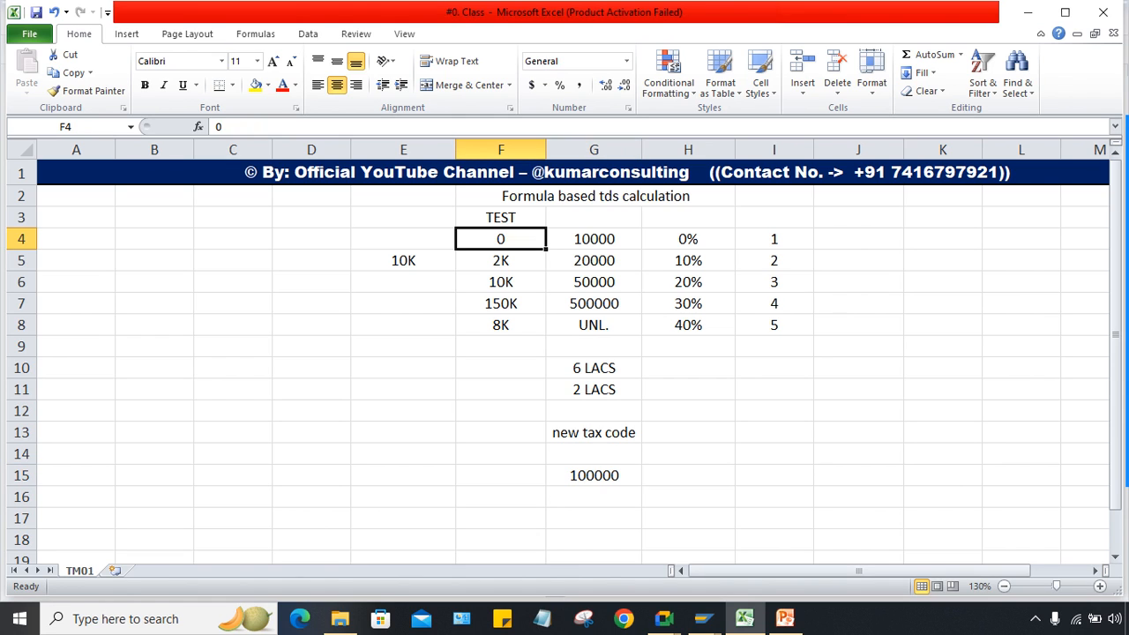
key("Left")
key("shift+Down")
key("shift+Down")
key("shift+Down")
key("shift+Down")
key("Delete")
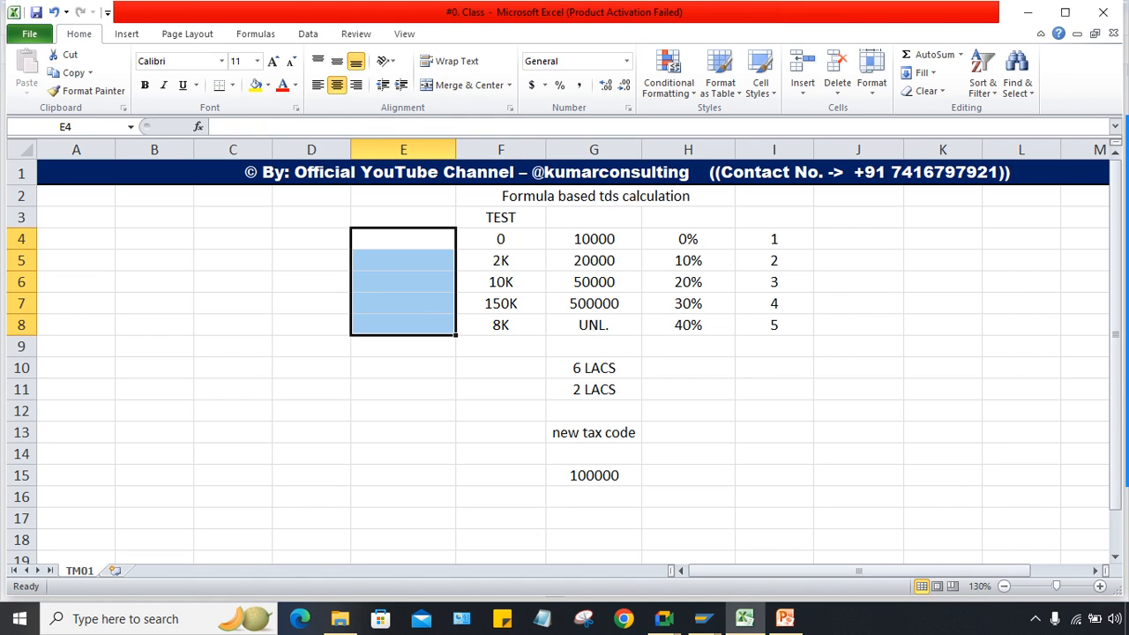
left_click(403, 240)
type("0")
key("Return")
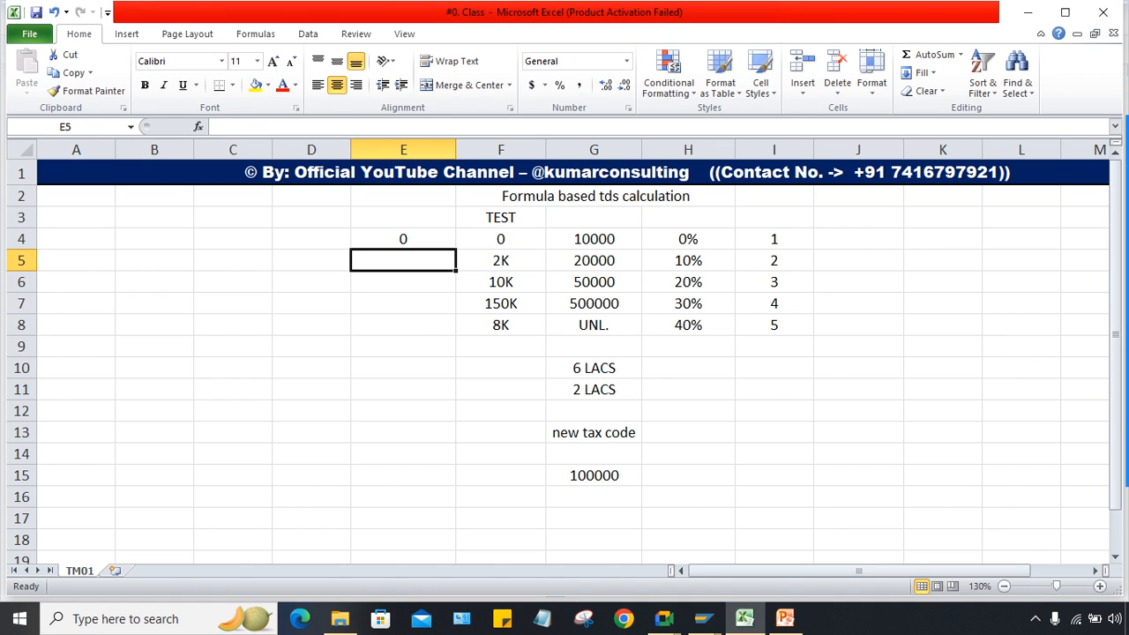
Step: Put 10K in D5 and 2K in E5
left_click(311, 260)
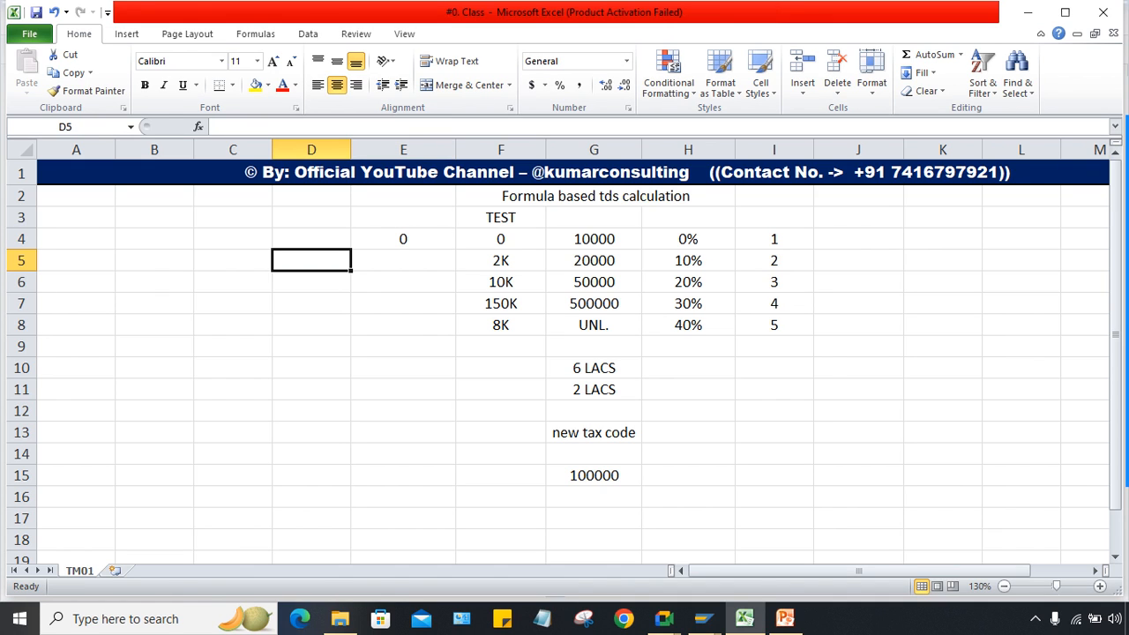
type("10K")
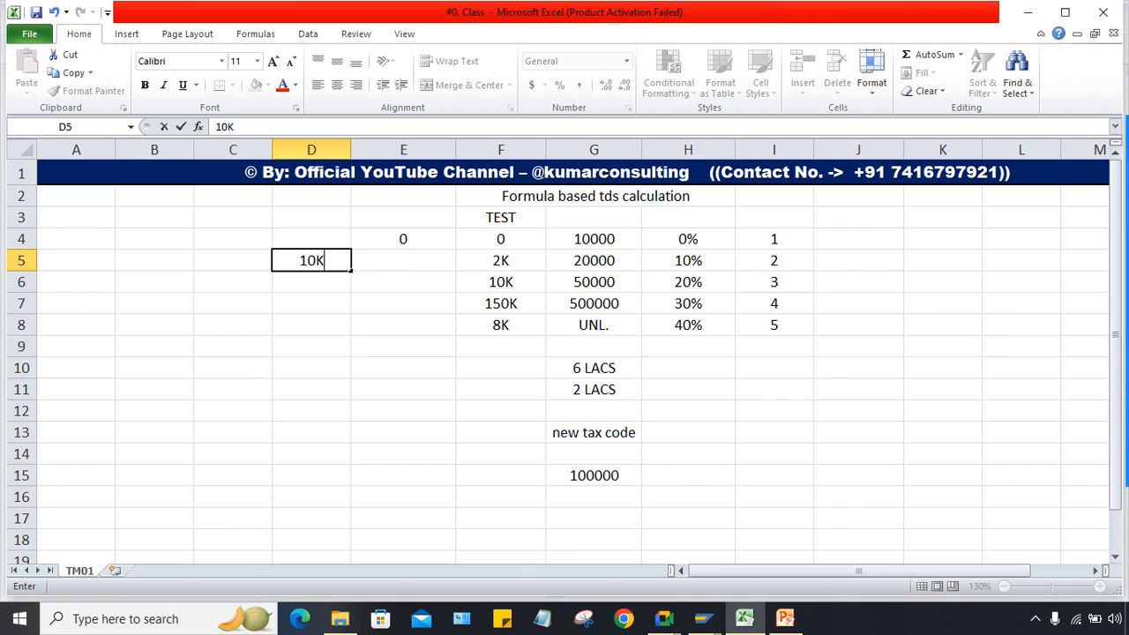
key("Return")
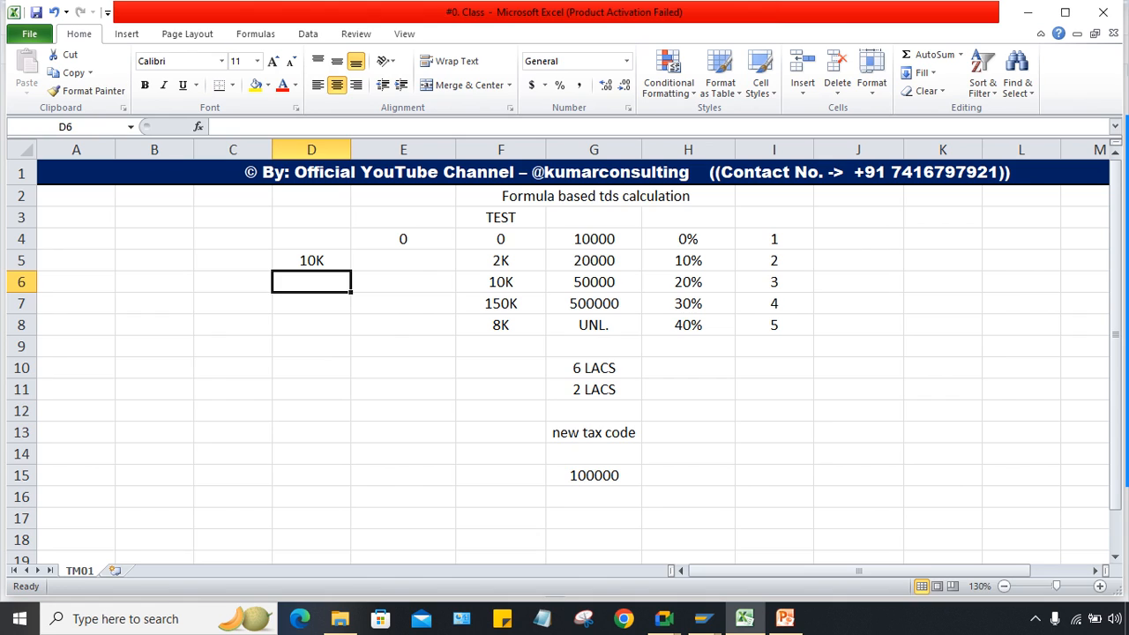
key("Up")
key("Right")
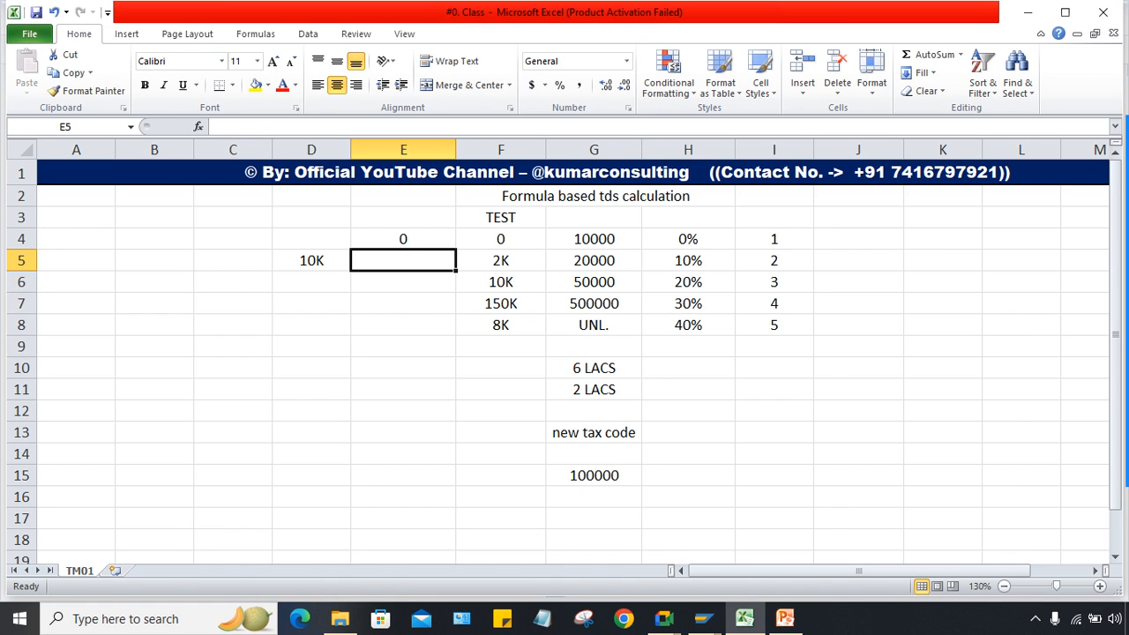
type("2K")
key("Return")
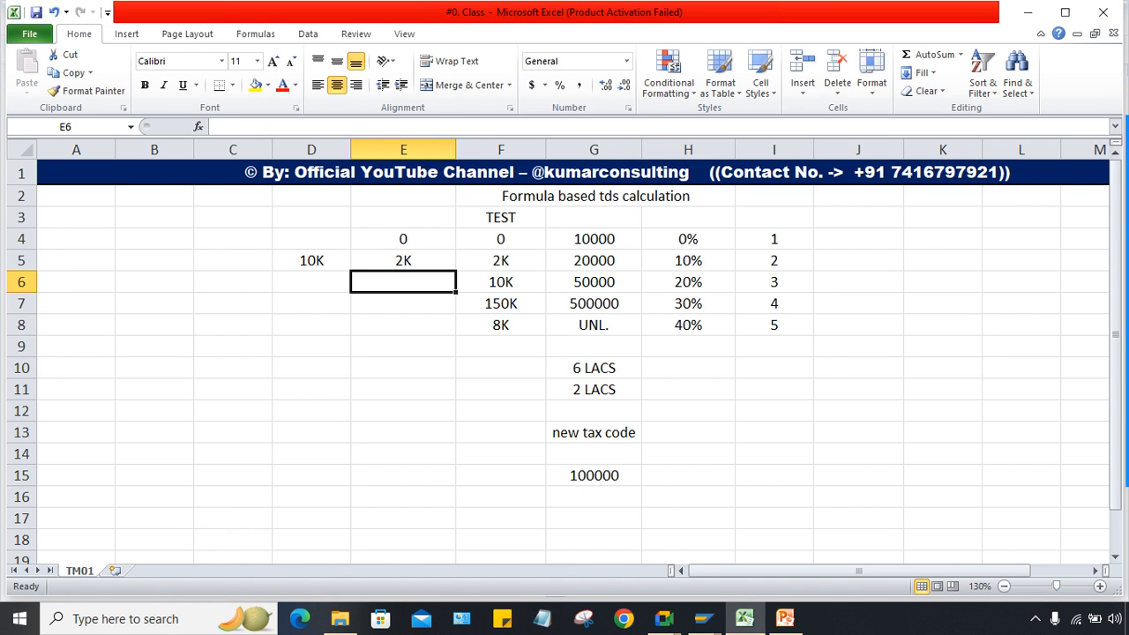
key("Left")
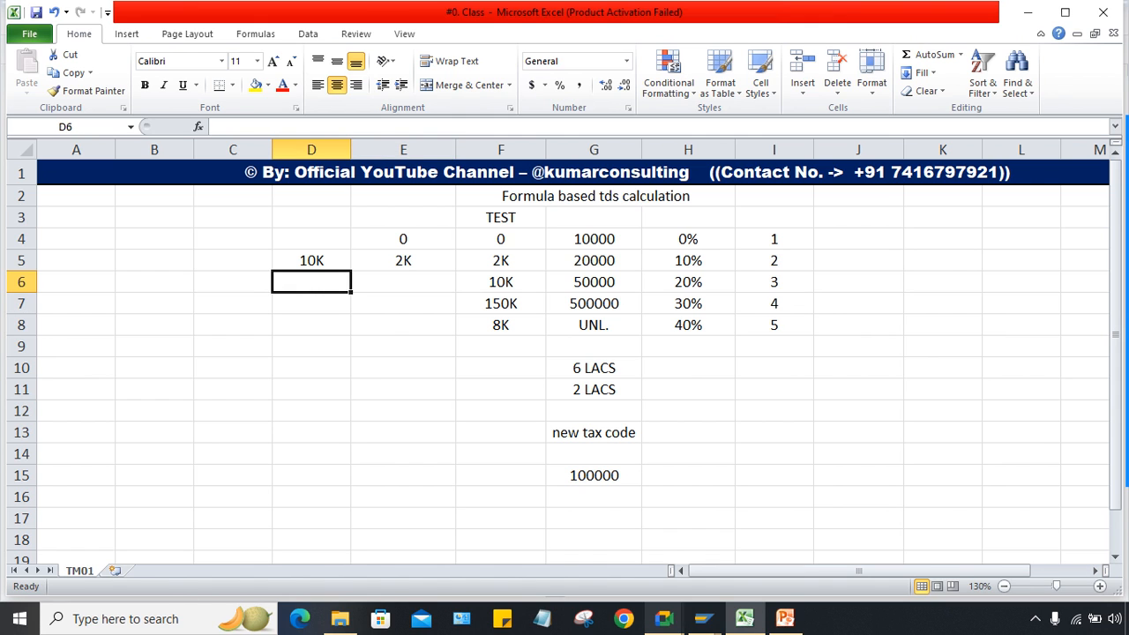
Step: Enter reduction base amounts 10000 and 20000 on T1 slab rows 2 and 3
mouse_move(703, 619)
left_click(707, 540)
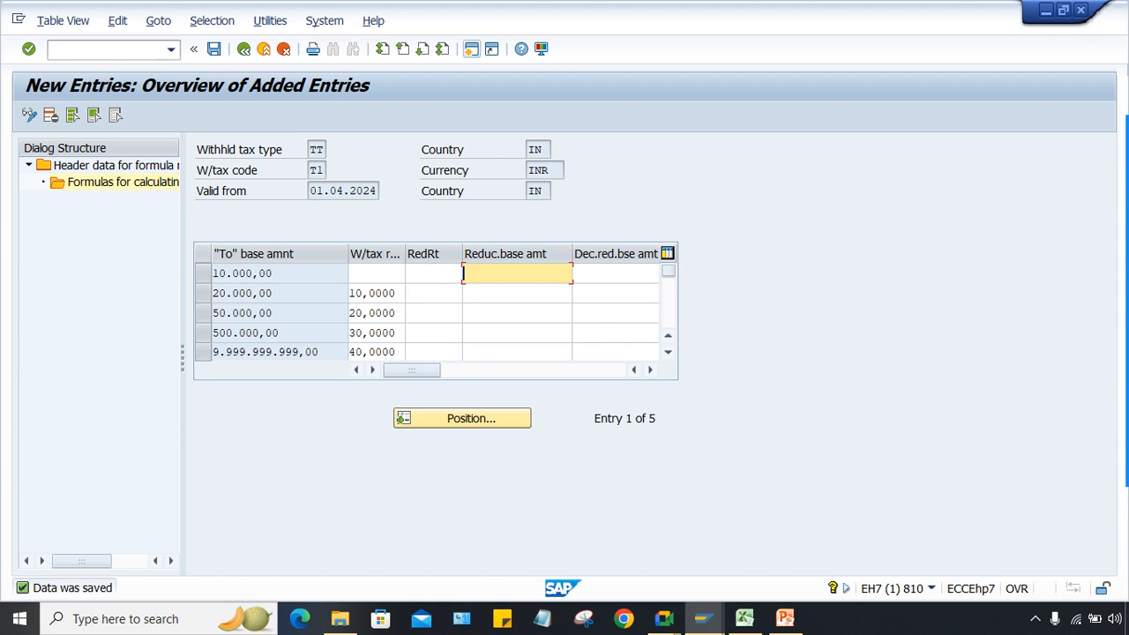
left_click(512, 293)
type("1000")
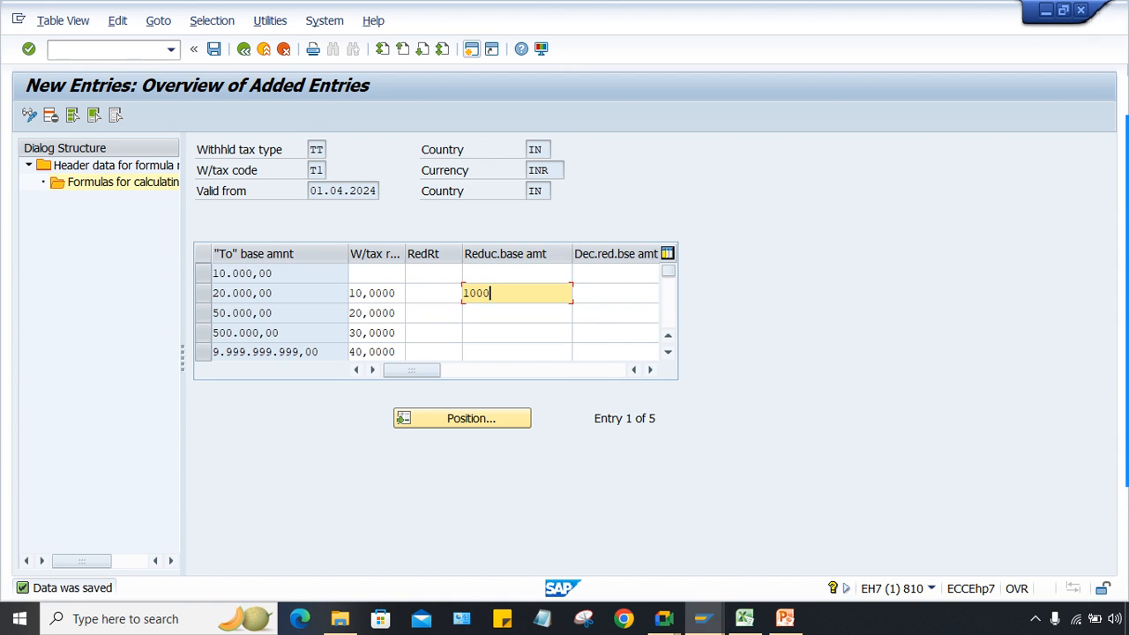
type("0")
left_click(512, 313)
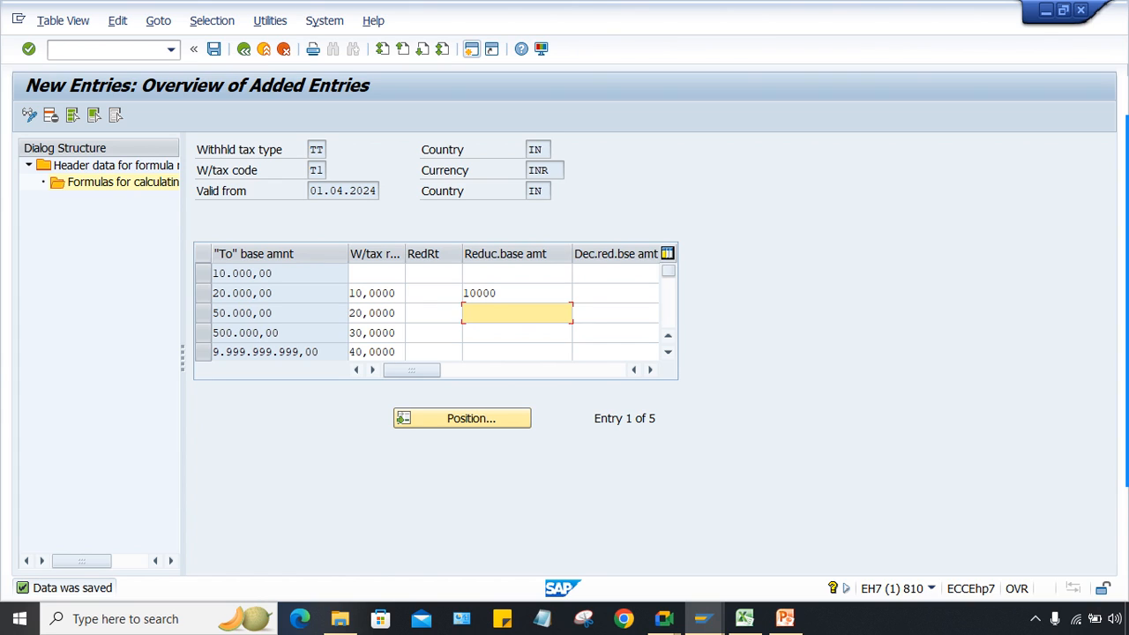
type("20000")
left_click(512, 293)
left_click(511, 314)
Step: Enter 50000 and 500000 on slab rows 4 and 5, then confirm and save the table
left_click(512, 332)
type("5000")
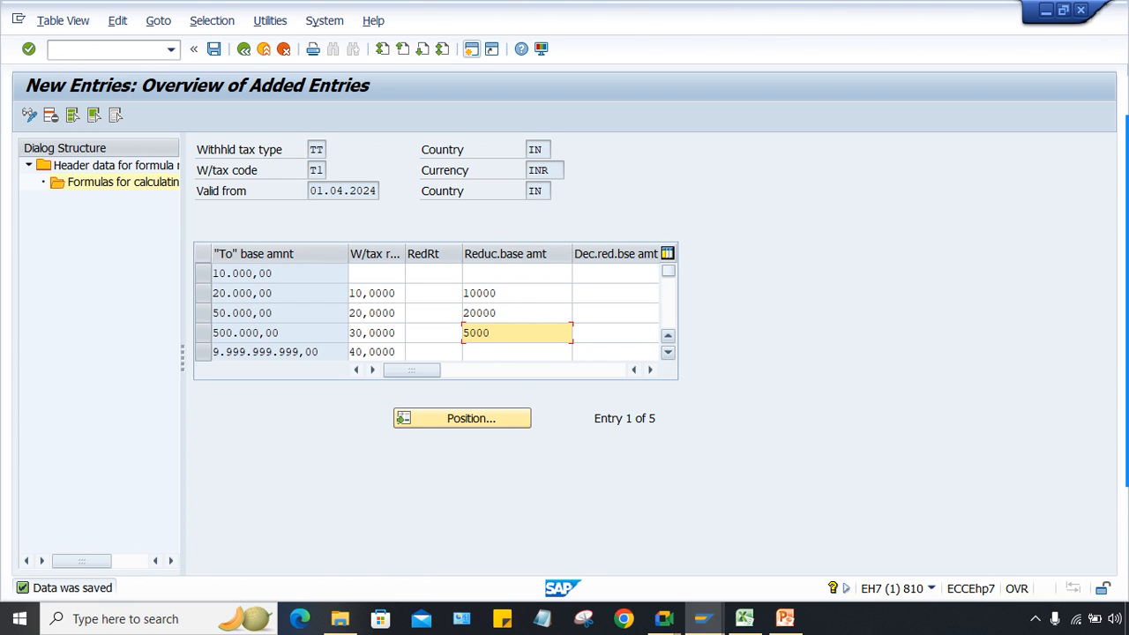
type("0")
left_click(511, 352)
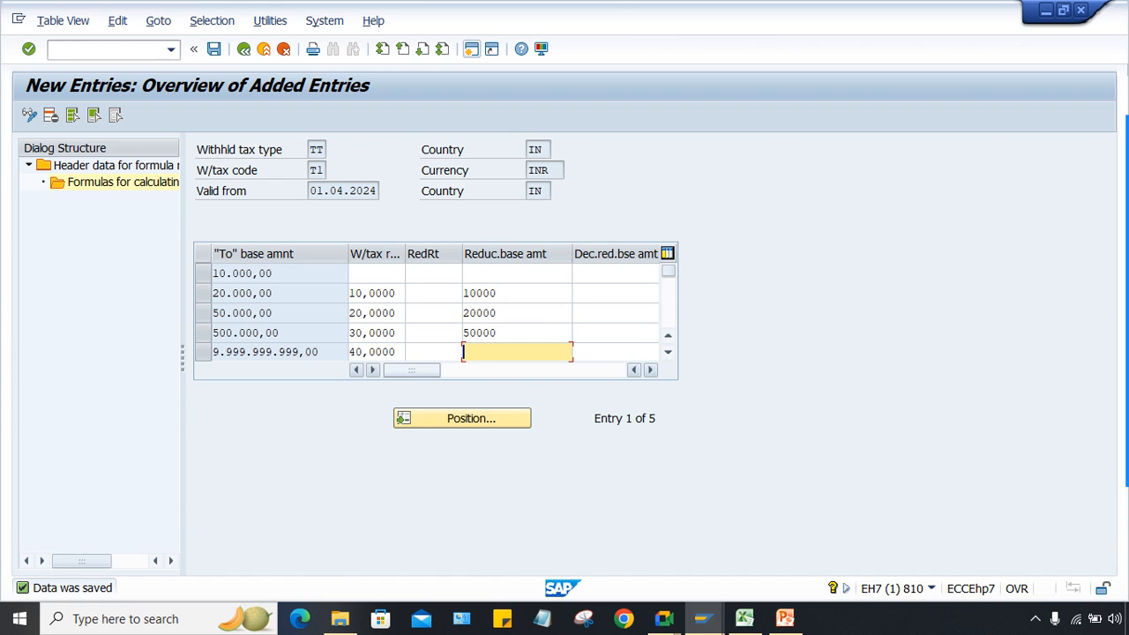
type("500000")
key("Return")
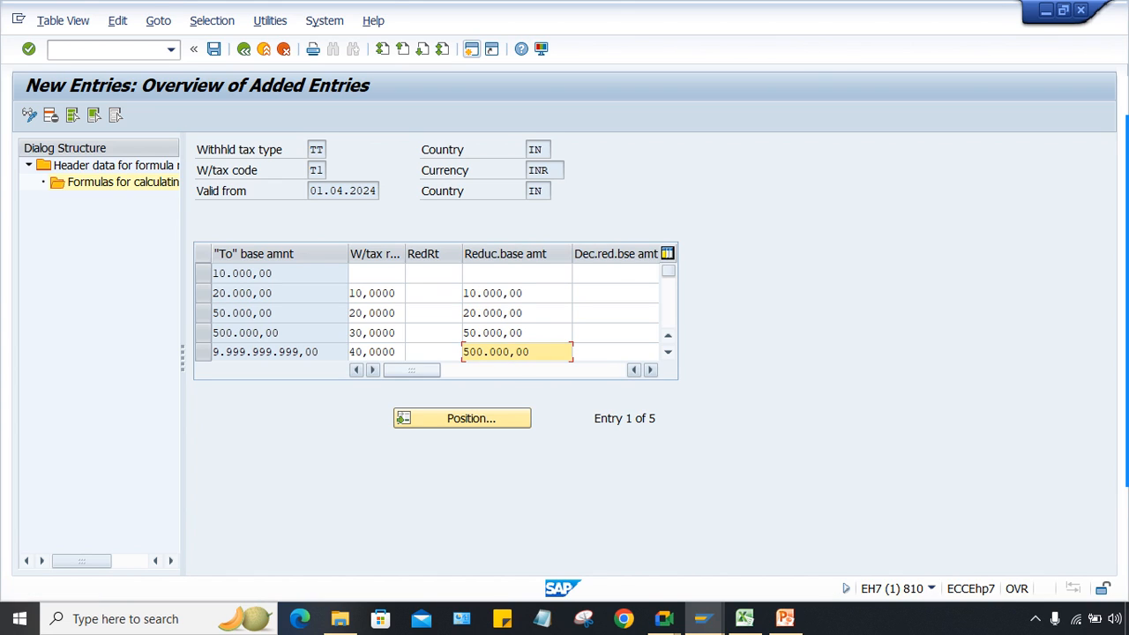
left_click(530, 352)
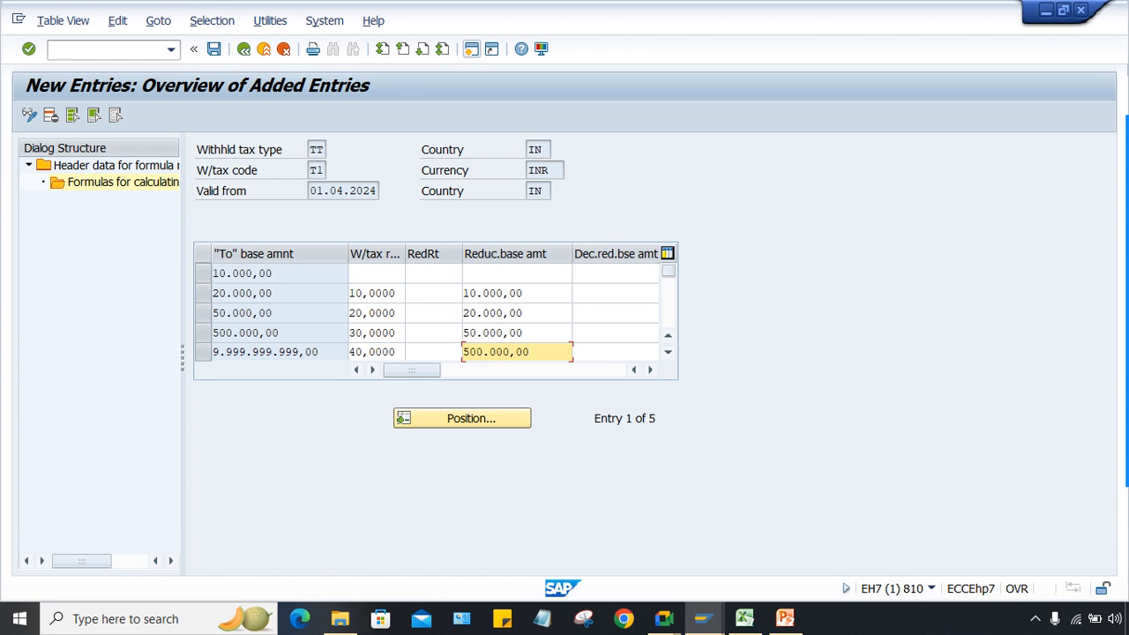
key("ctrl+s")
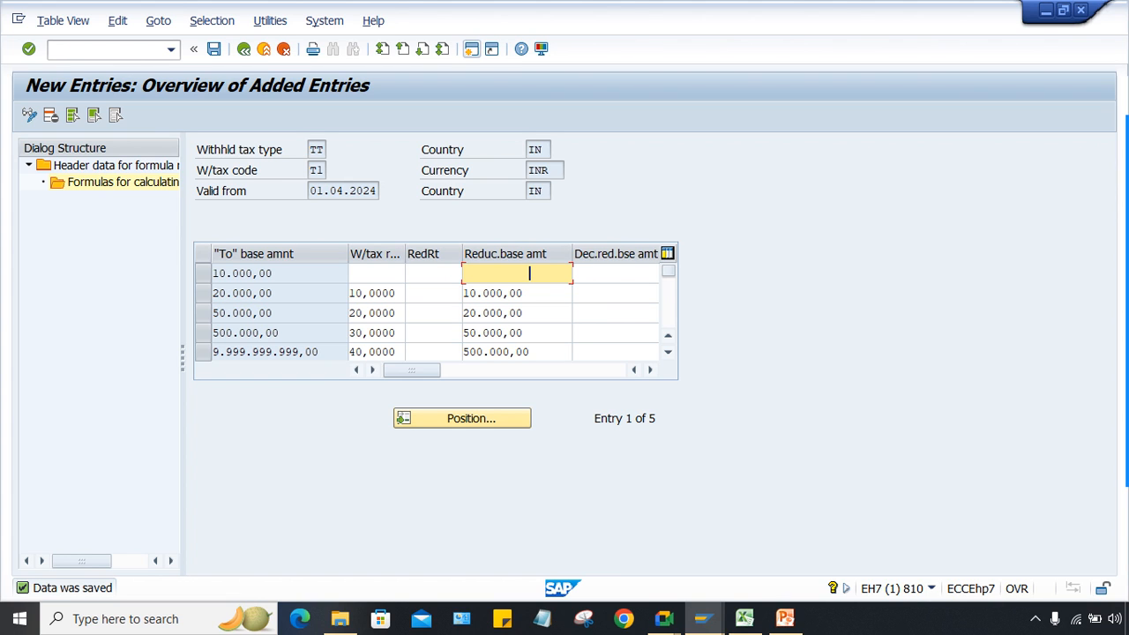
left_click(524, 293)
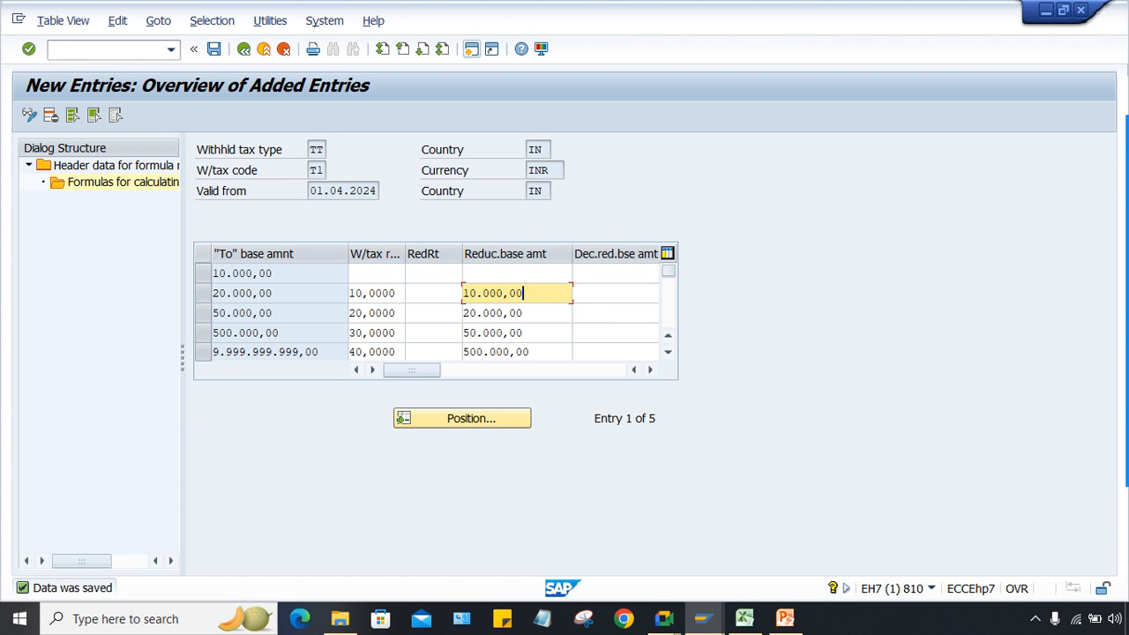
left_click(744, 619)
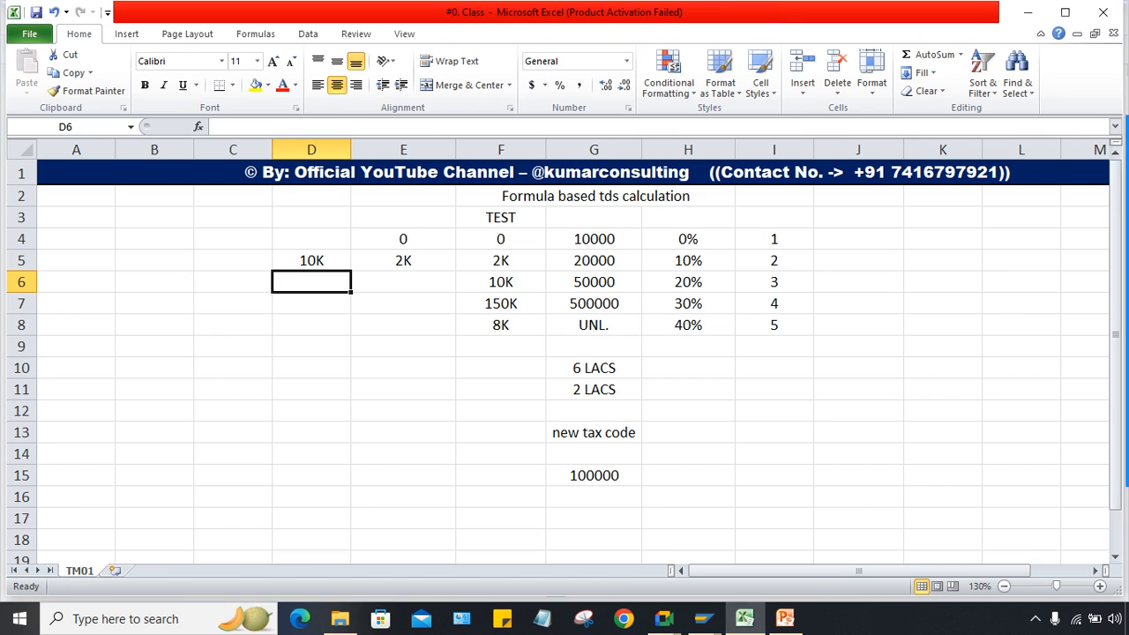
Step: Compare the 10K and 2K test values with the slab limits and amounts in columns F and G
left_click(312, 260)
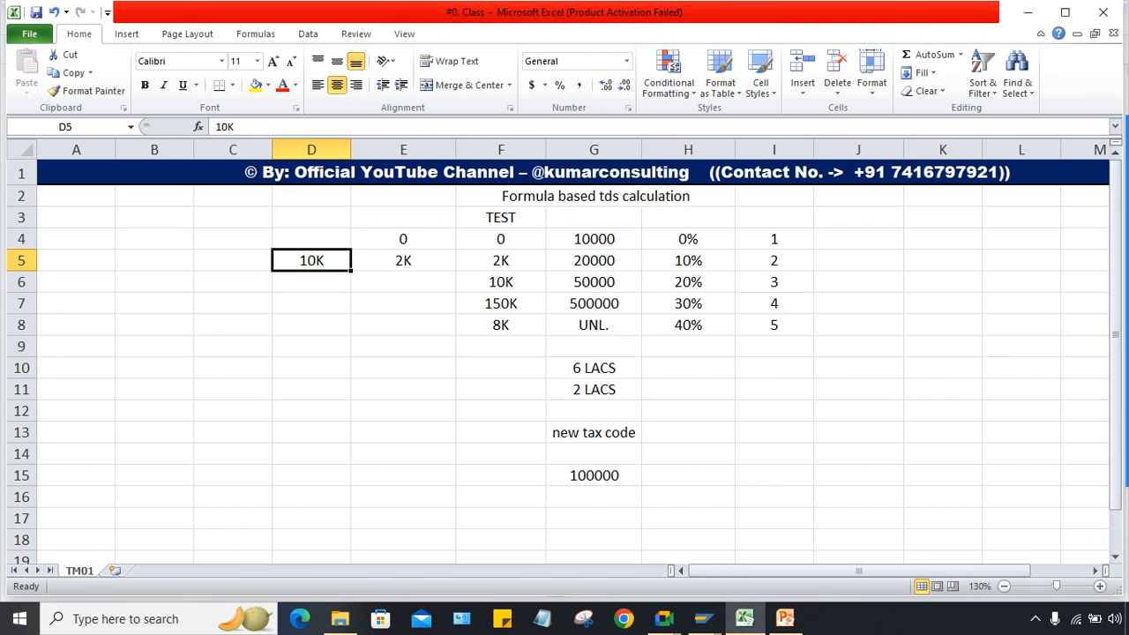
left_click(594, 239)
left_click(311, 260)
left_click(500, 260)
left_click(403, 261)
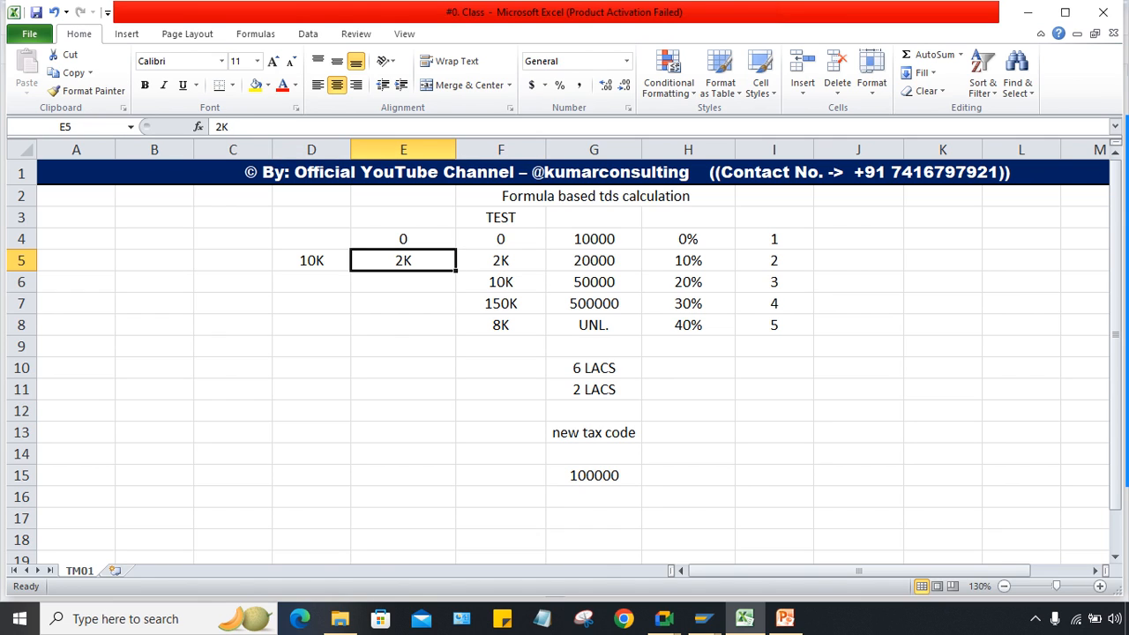
left_click(500, 260)
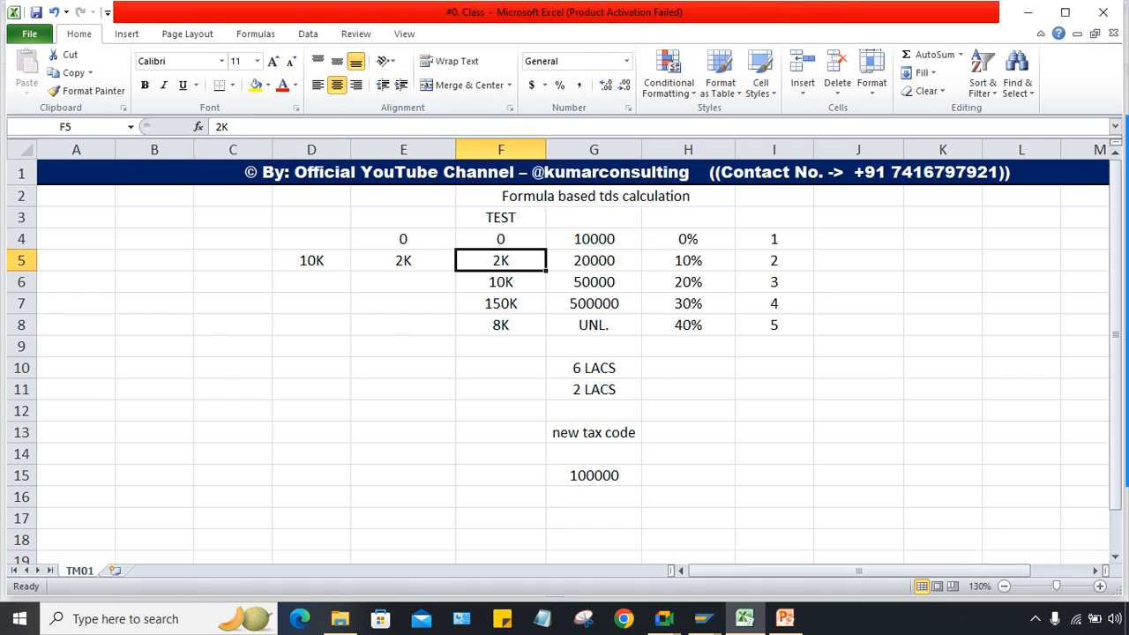
left_click(311, 282)
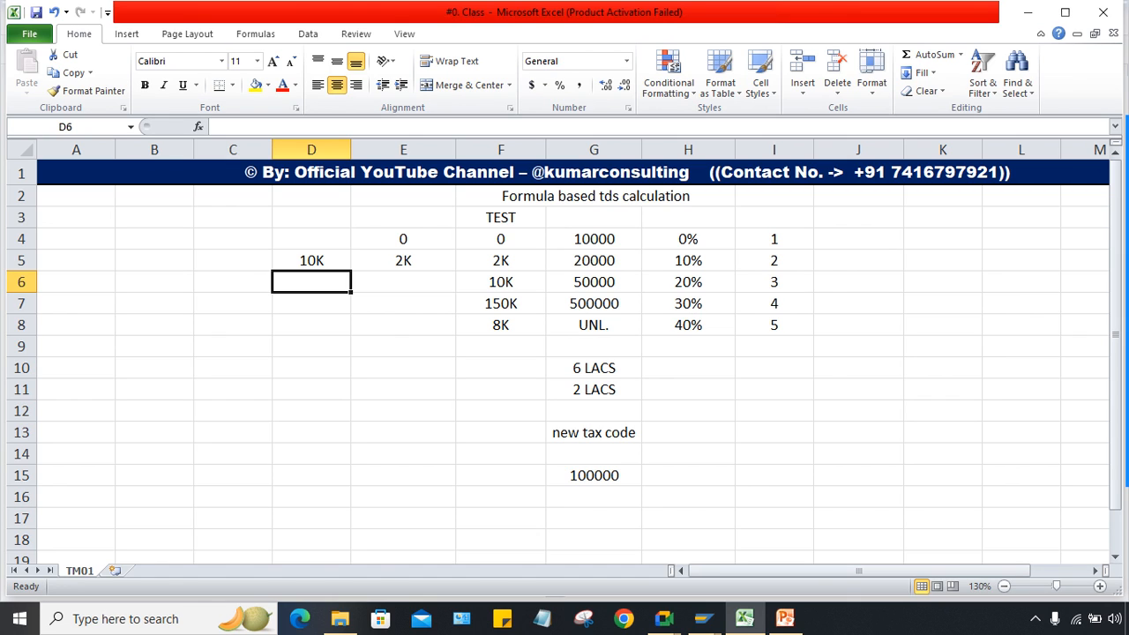
left_click(500, 282)
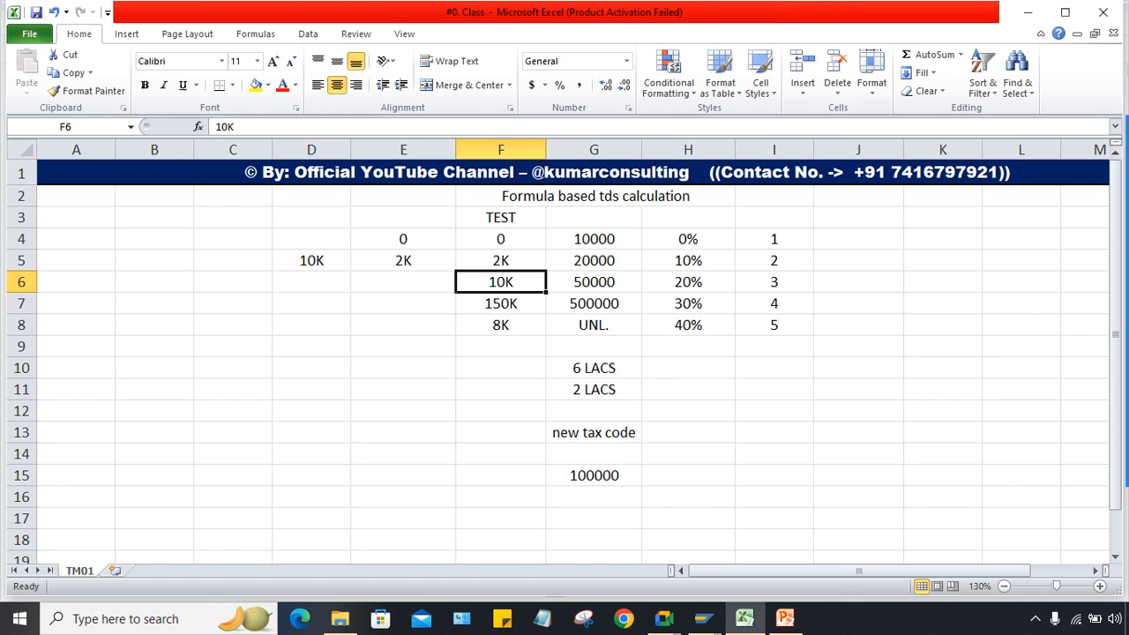
left_click(594, 283)
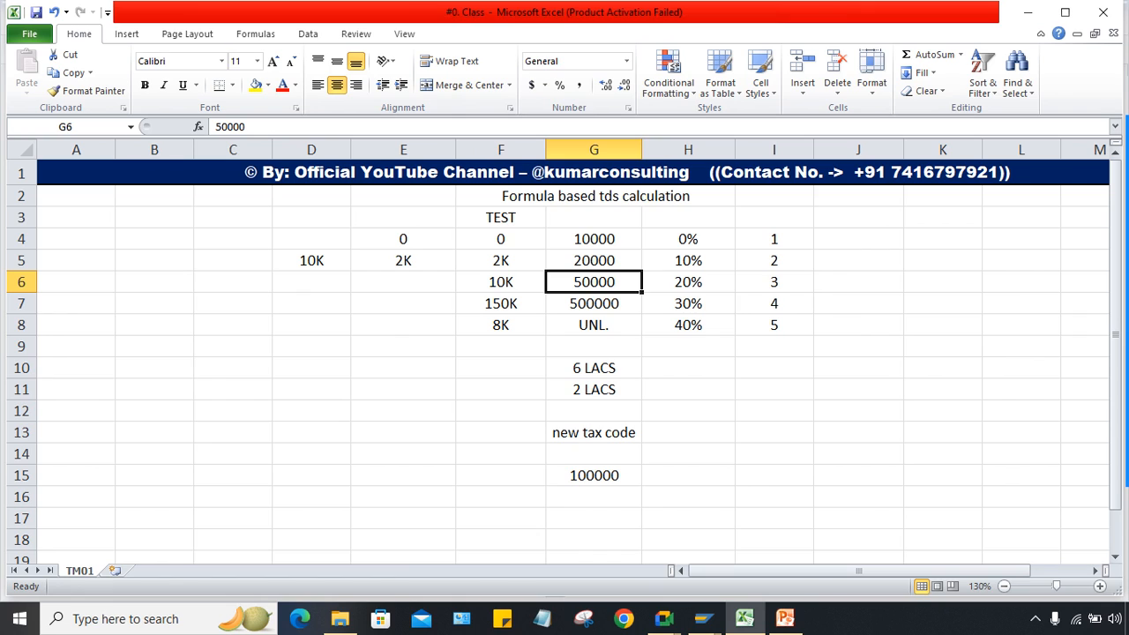
left_click(500, 304)
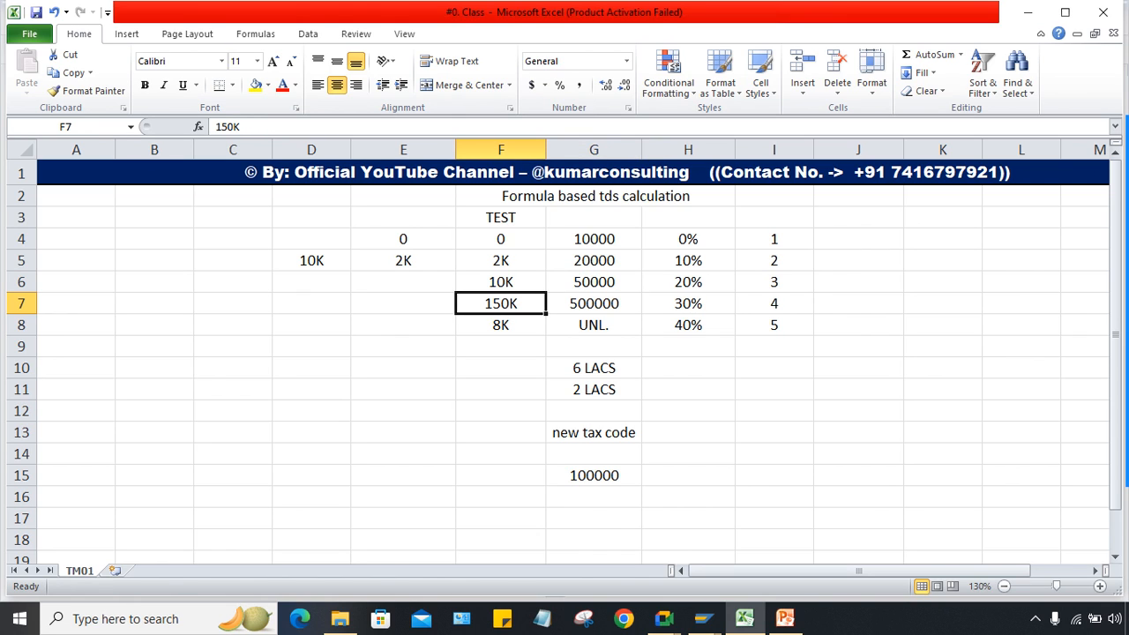
left_click(594, 476)
left_click(594, 368)
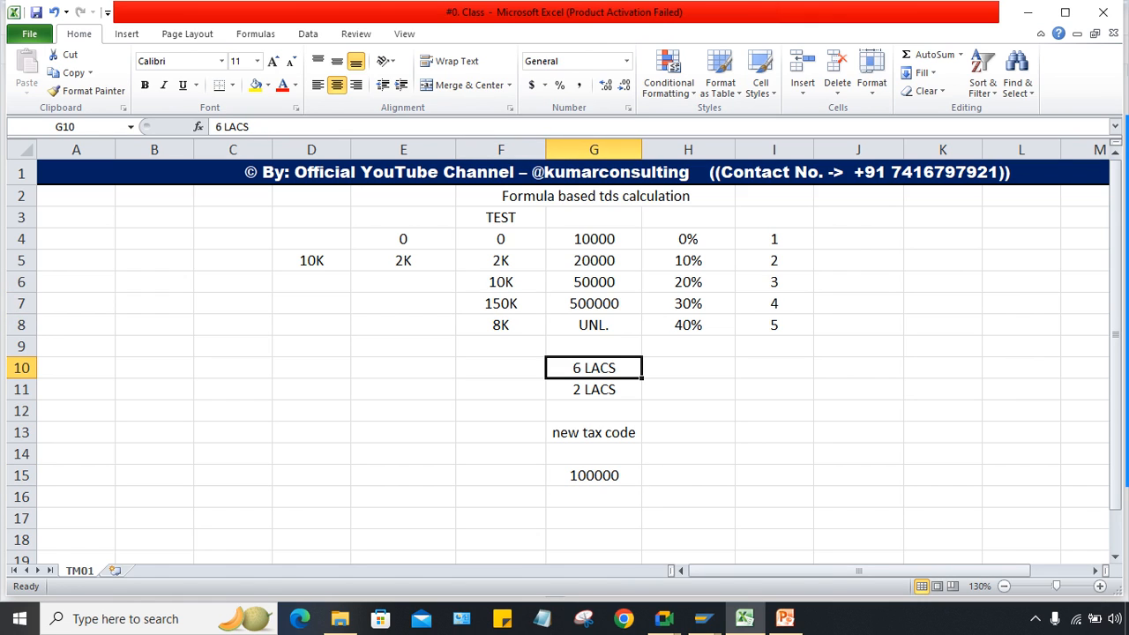
Step: Clear the test values in D4:E8 and save the SAP formula entries again
left_click_drag(312, 240, 403, 324)
key("Delete")
left_click(403, 432)
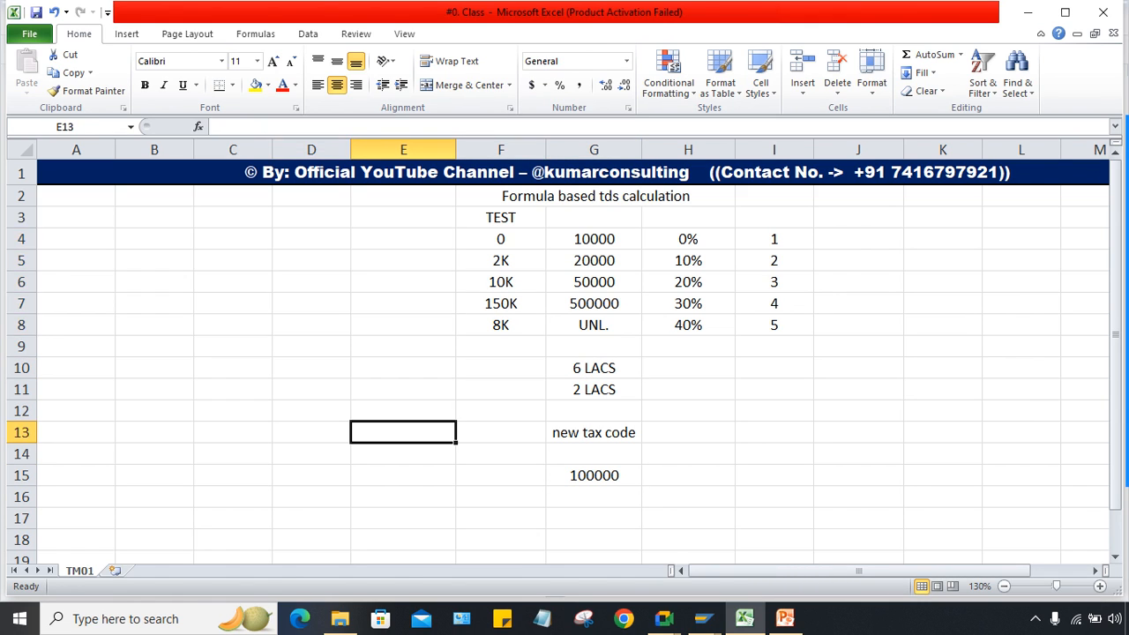
mouse_move(702, 618)
left_click(883, 543)
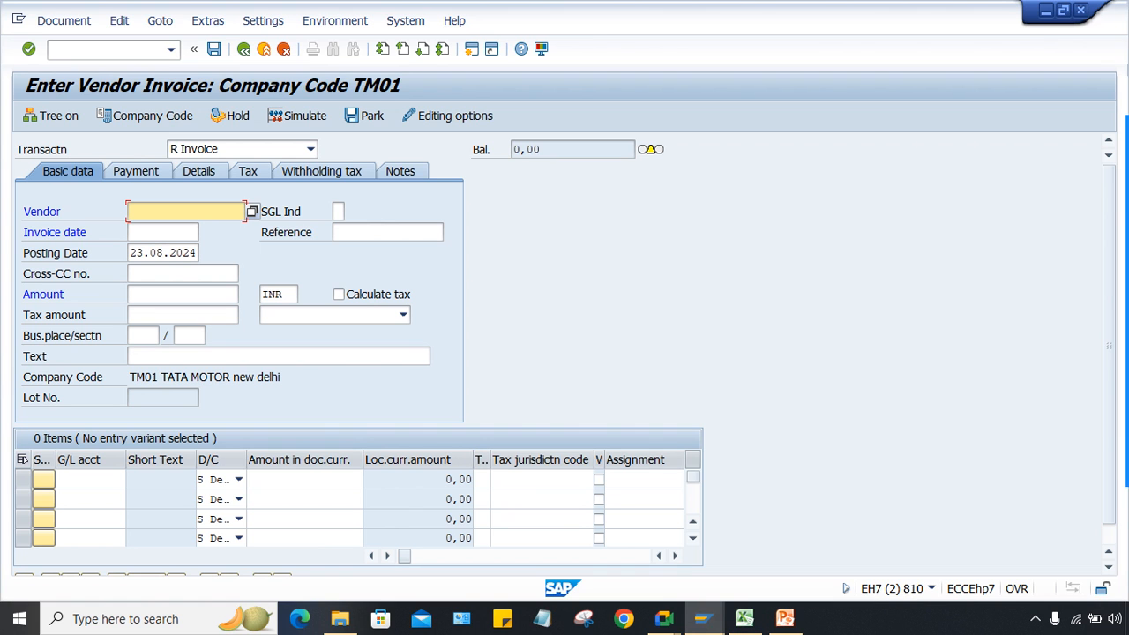
mouse_move(703, 619)
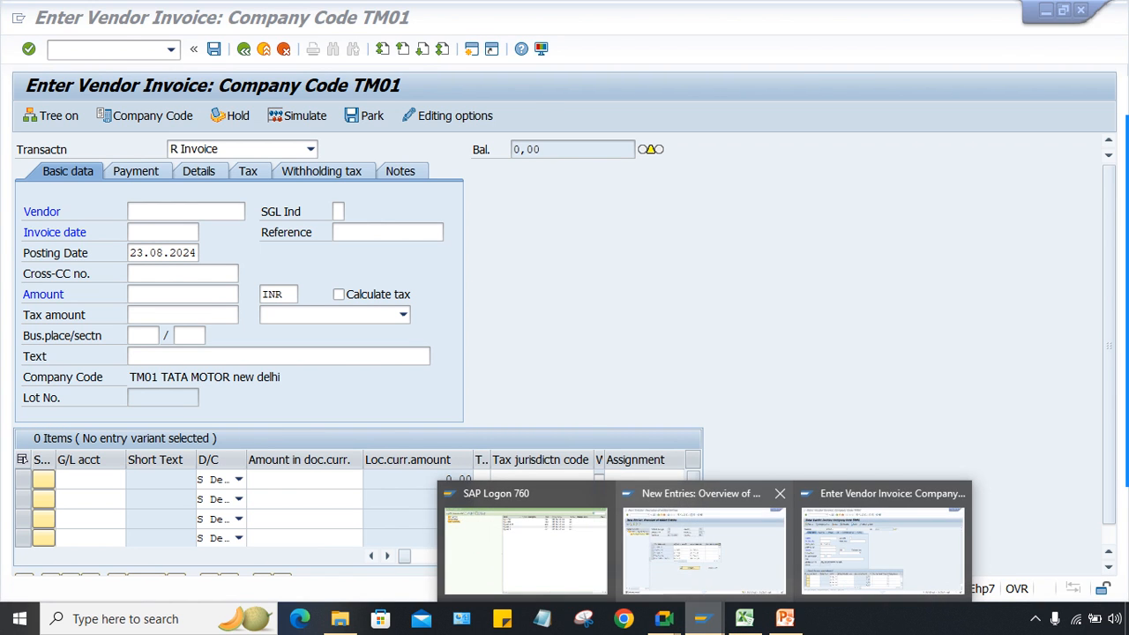
left_click(705, 541)
key("ctrl+s")
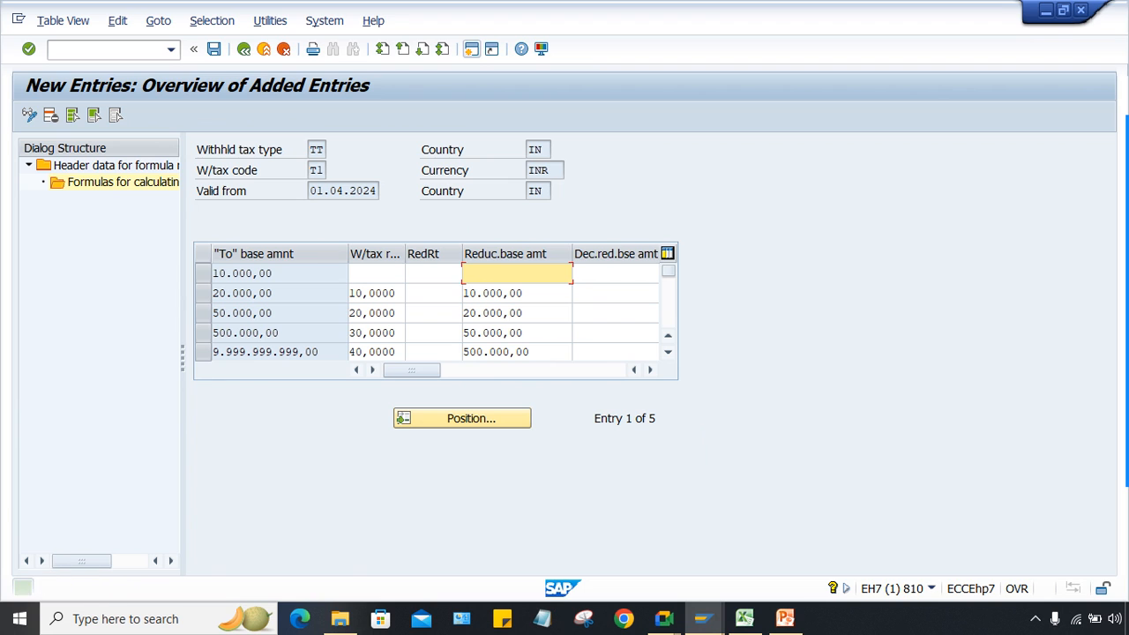
mouse_move(703, 619)
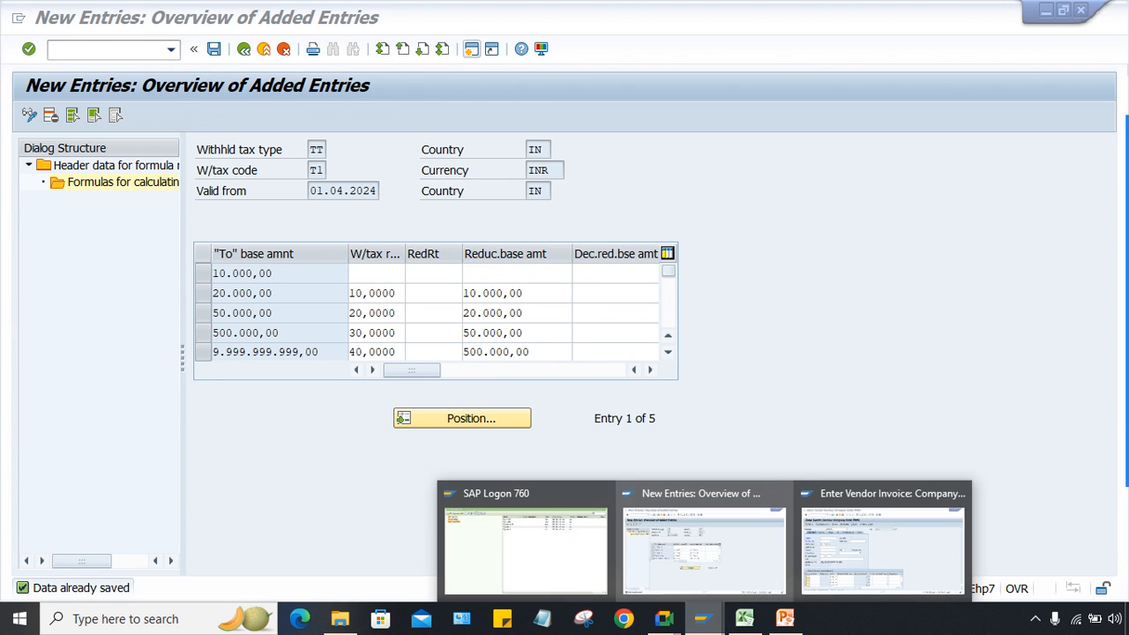
left_click(882, 543)
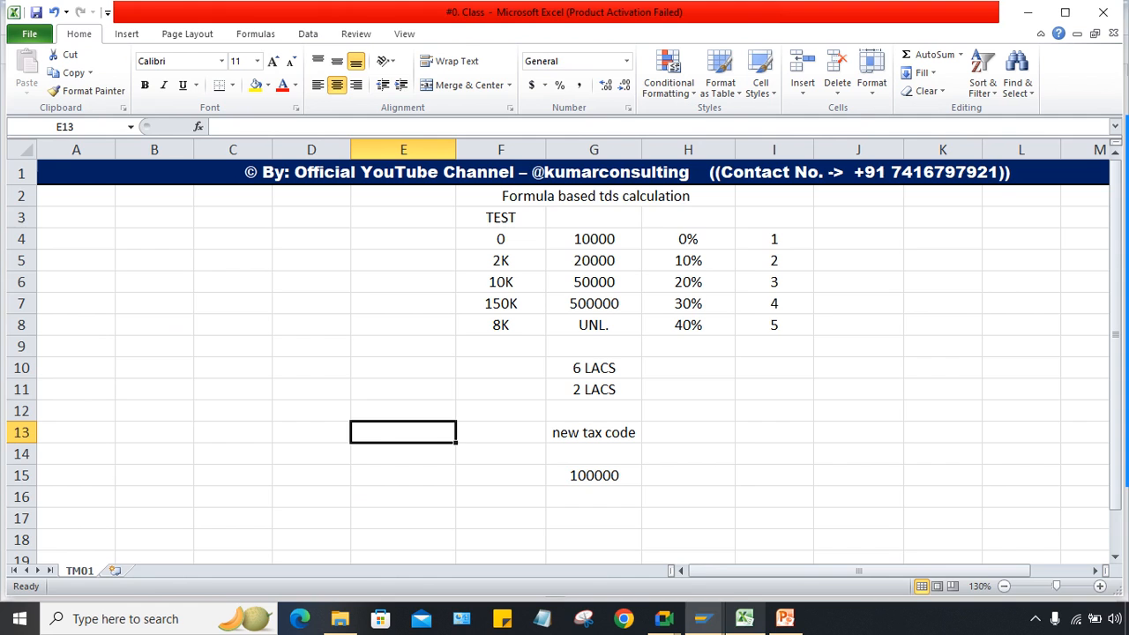
left_click(744, 618)
Step: Check the 150K, 8K, 2K and 10K slab entries in column F, then bring up the vendor invoice screen
left_click(594, 368)
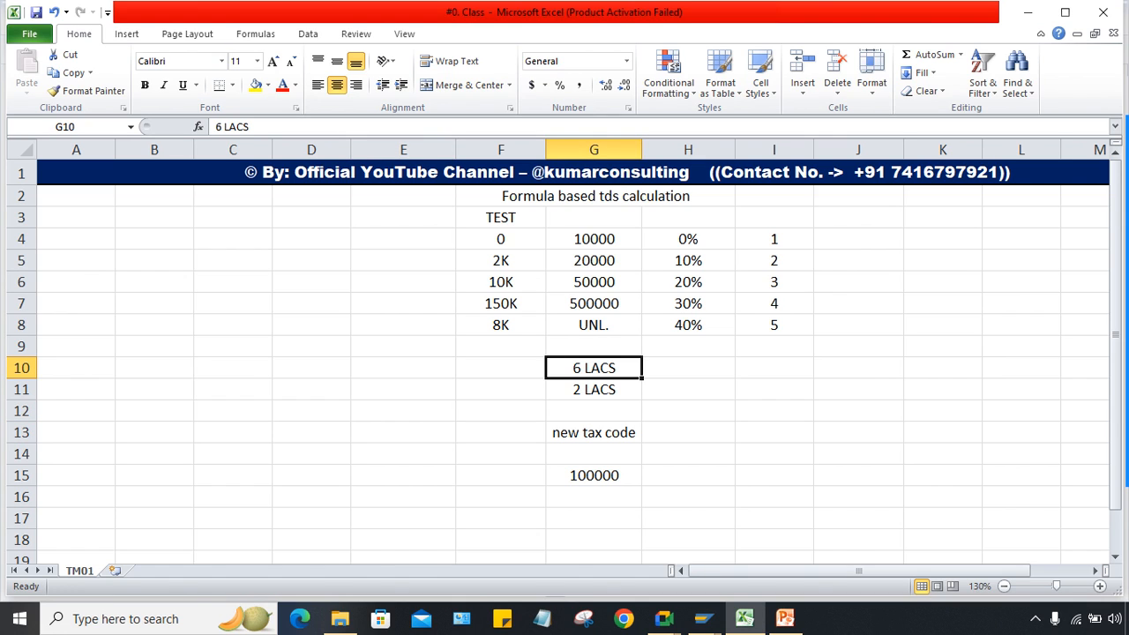
left_click_drag(500, 239, 500, 325)
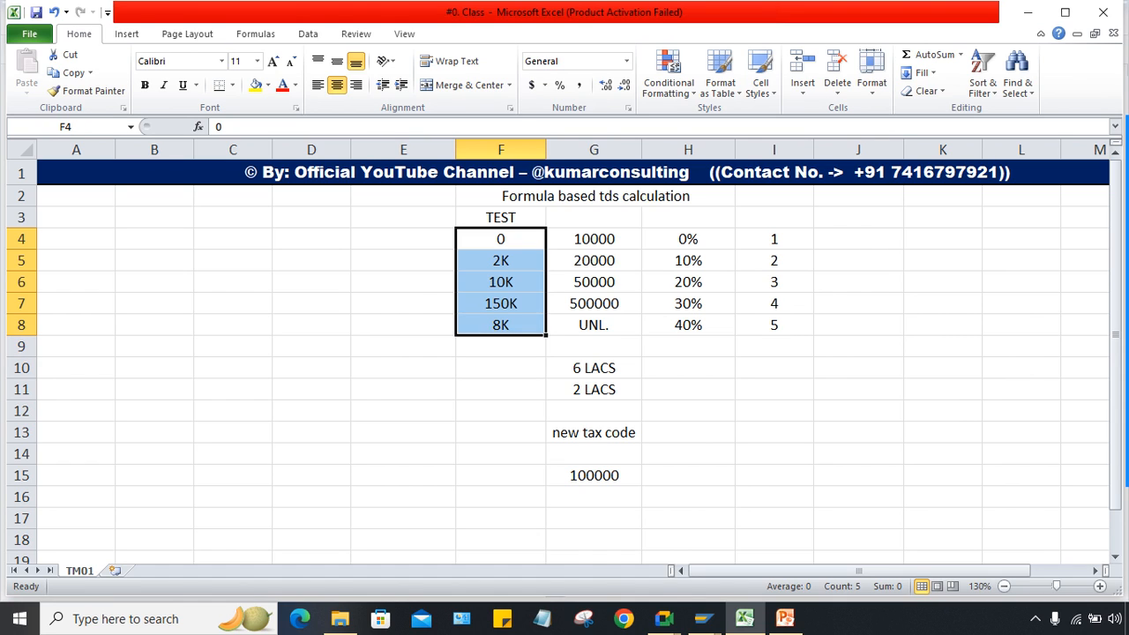
left_click(500, 390)
left_click(500, 304)
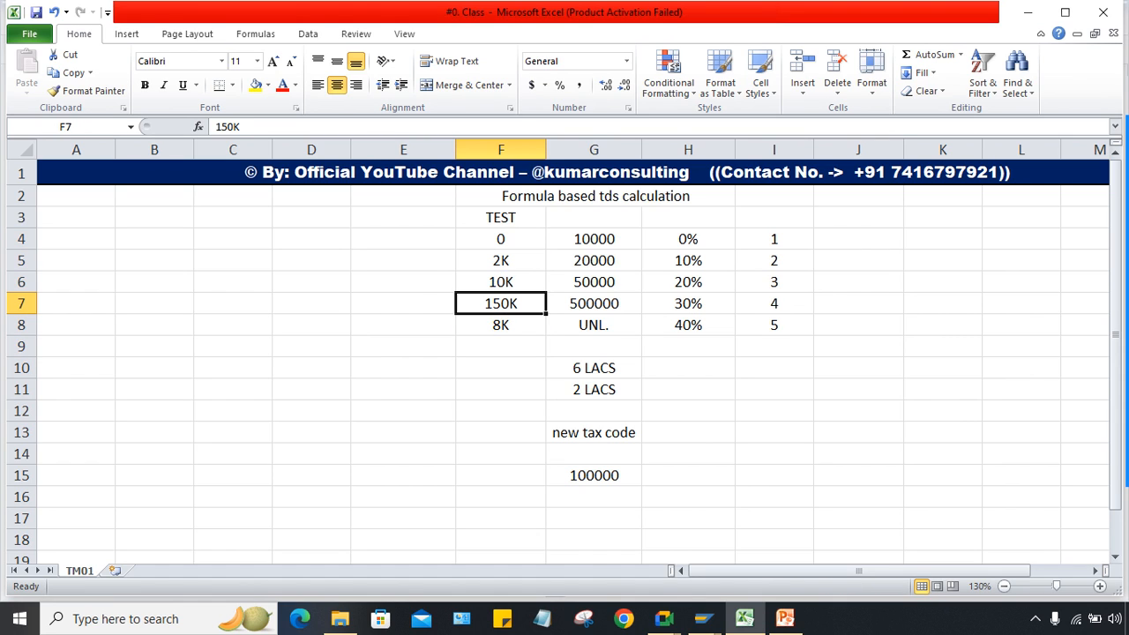
left_click(501, 325)
left_click_drag(500, 261, 500, 283)
left_click(500, 368)
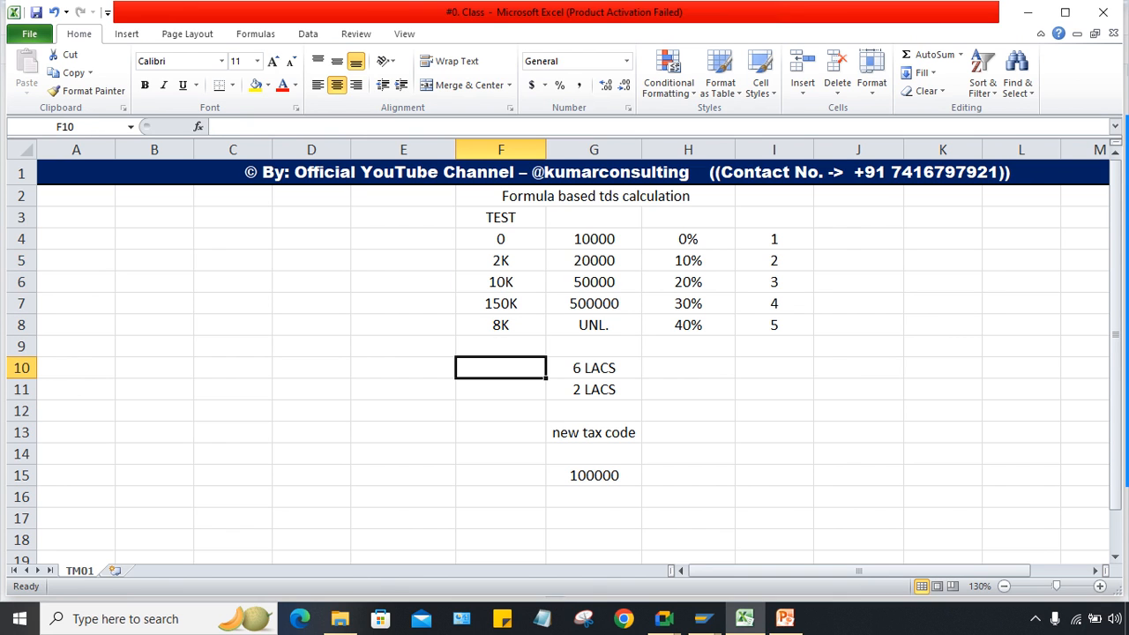
mouse_move(703, 619)
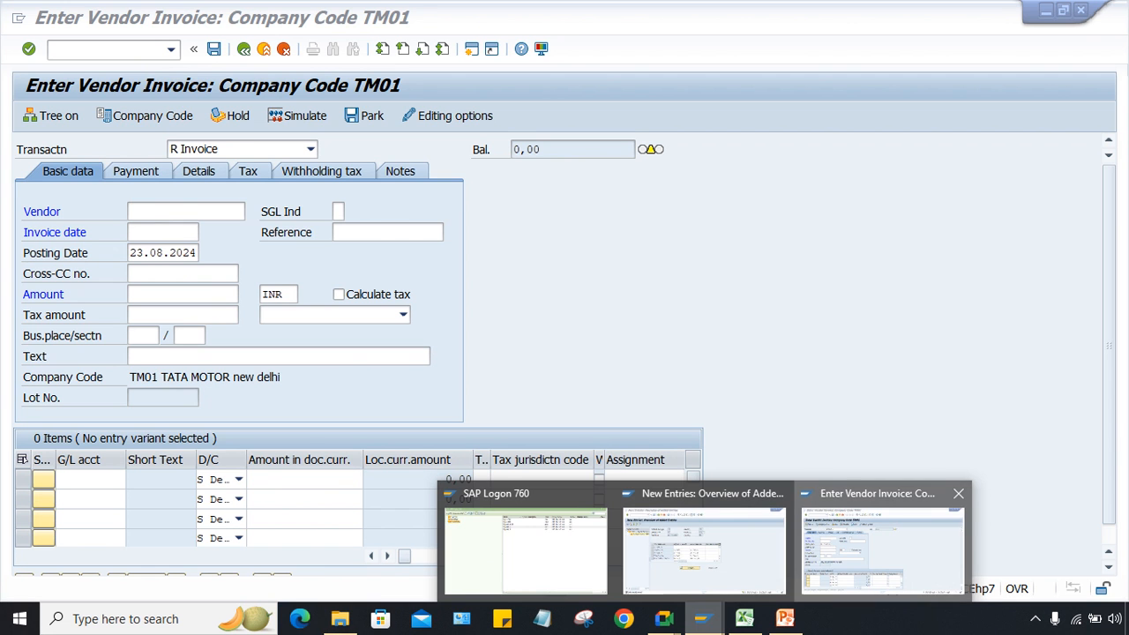
left_click(893, 530)
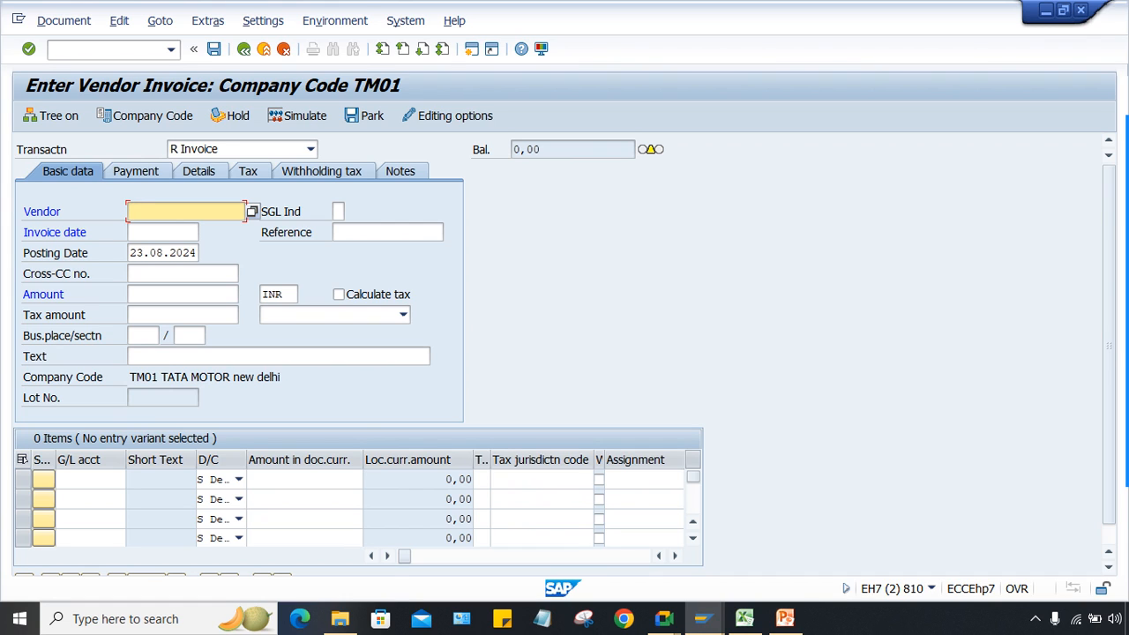
Step: Fill in the vendor from history and invoice date 22.08.2024
key("BackSpace")
left_click(159, 228)
left_click(160, 232)
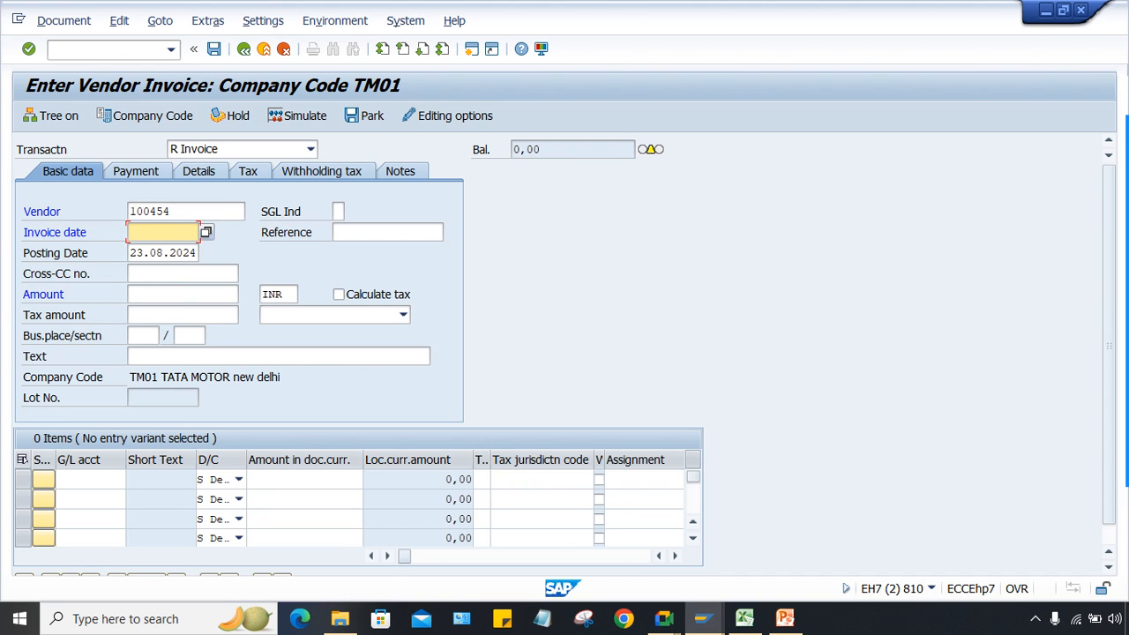
key("BackSpace")
key("Down")
key("Return")
key("Tab")
key("Tab")
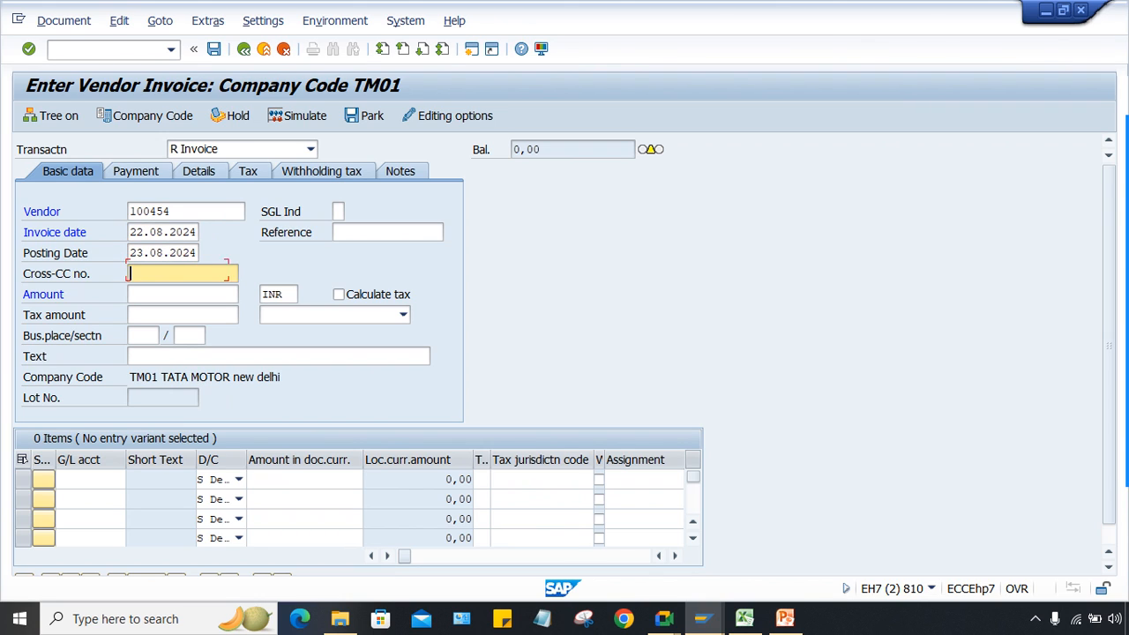
key("Tab")
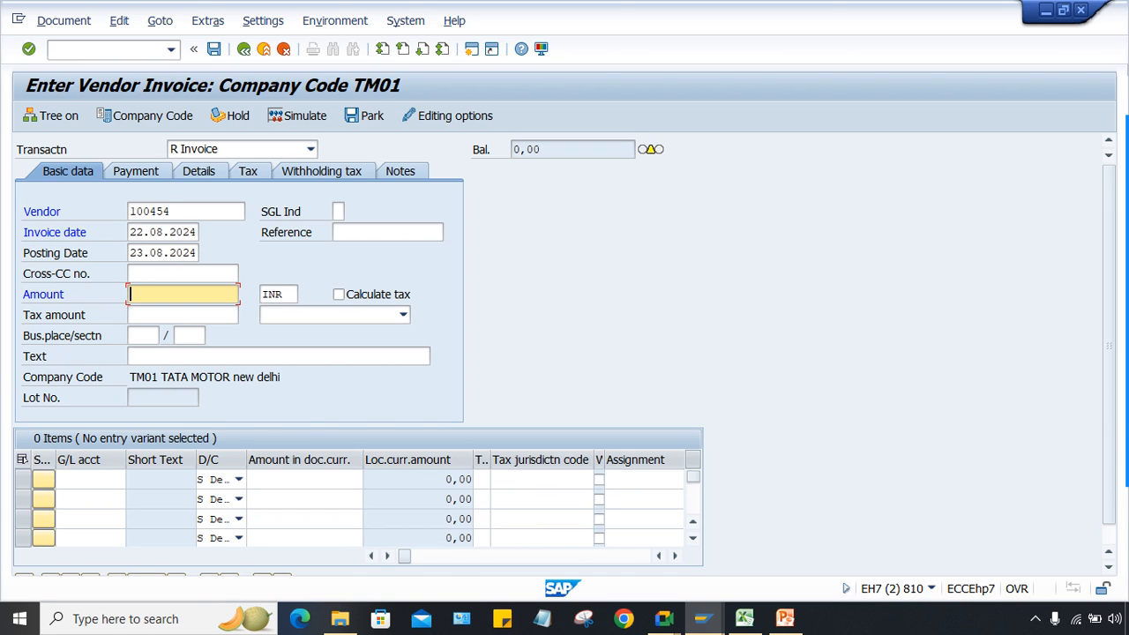
Step: Enter invoice amount 600000 with a matching G/L 4000 rent line, dismissing the down-payment message
type("60")
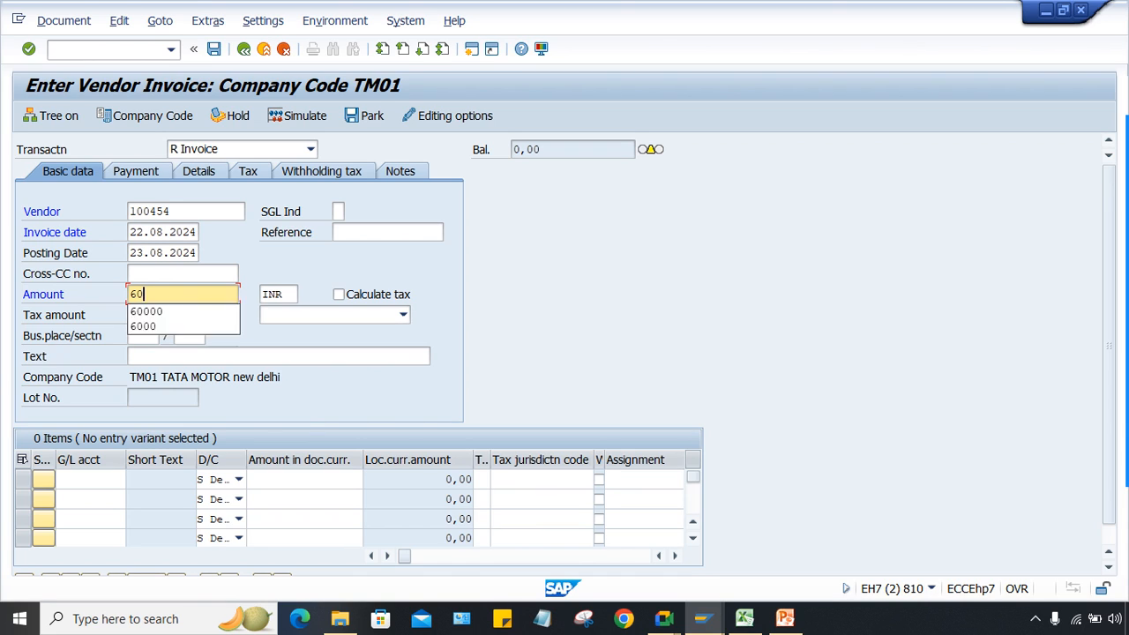
type("000")
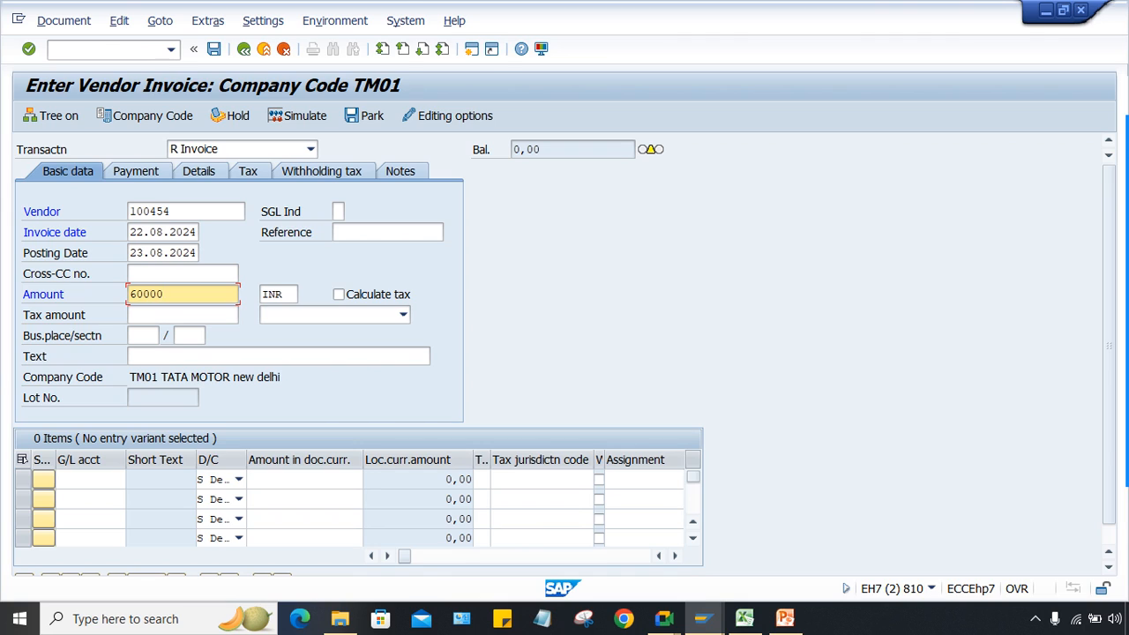
type("0")
key("shift+Home")
key("ctrl+c")
key("Home")
left_click(88, 479)
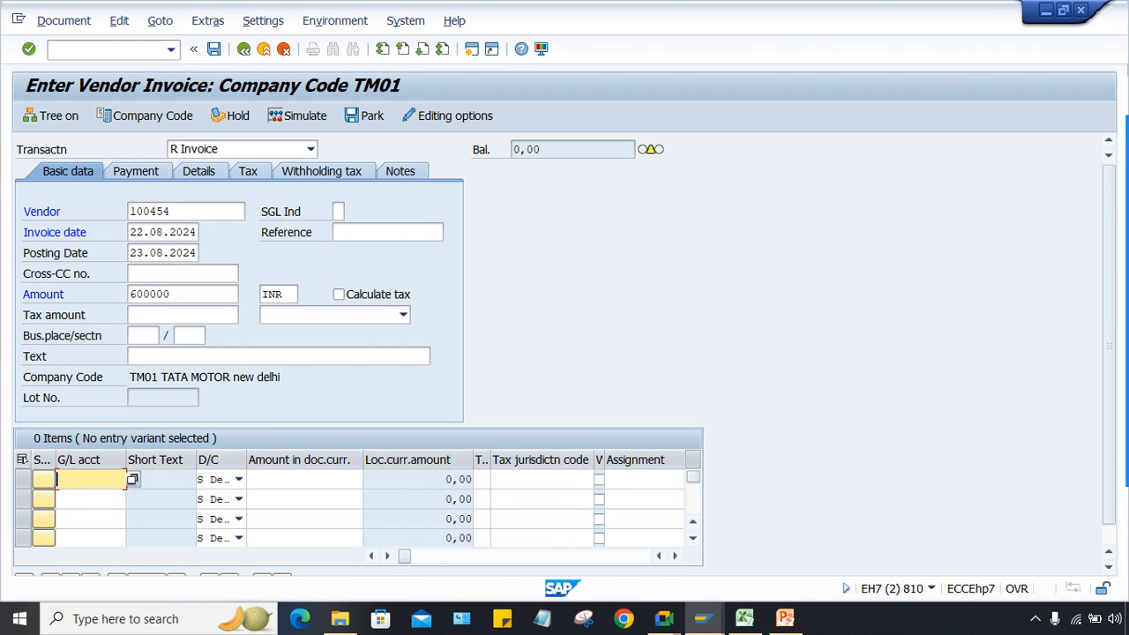
type("4000")
key("Tab")
key("Tab")
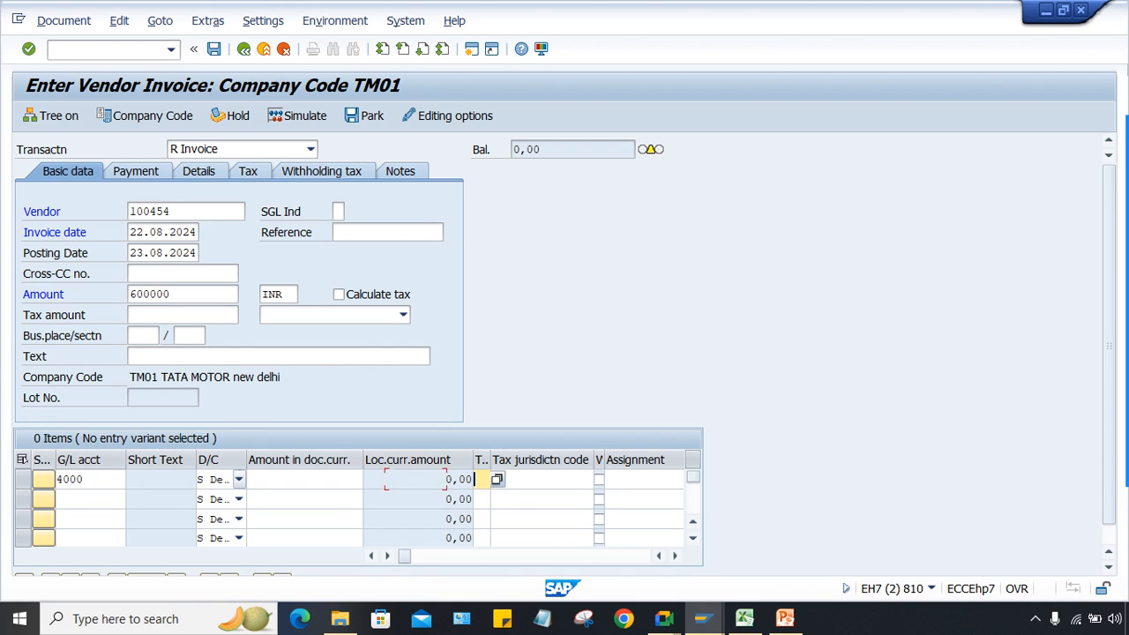
key("shift+Tab")
key("ctrl+v")
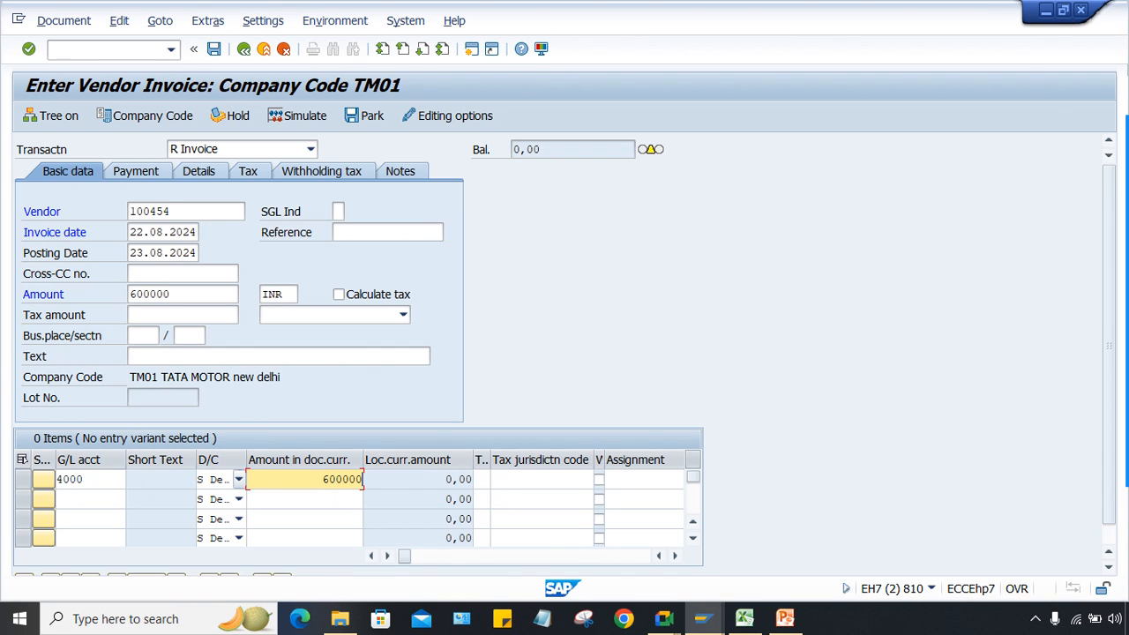
key("Return")
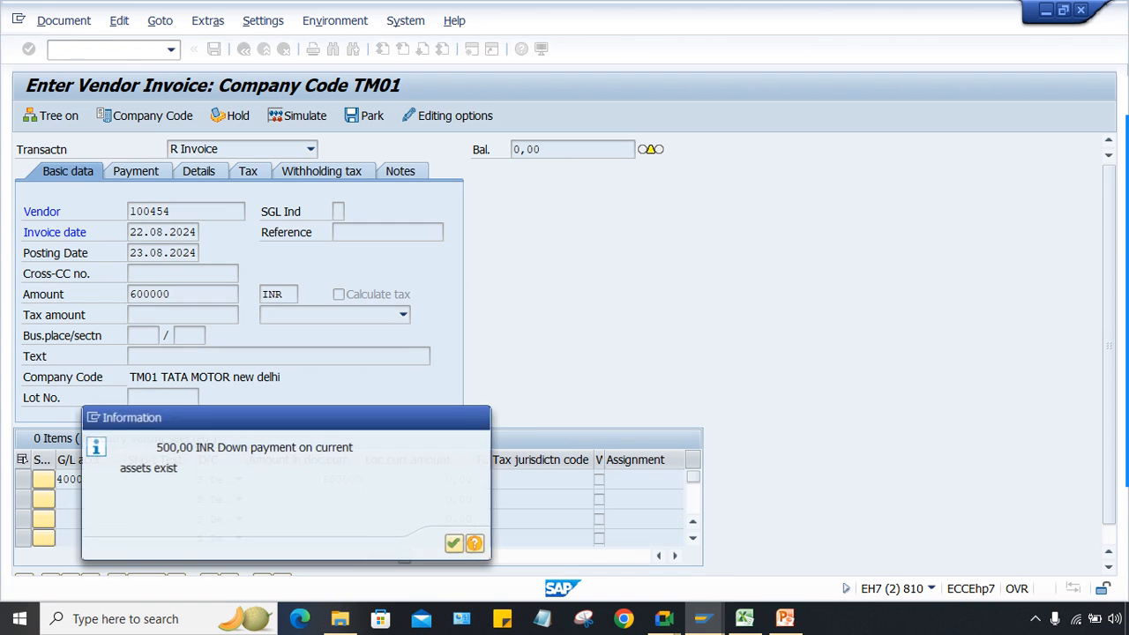
key("Return")
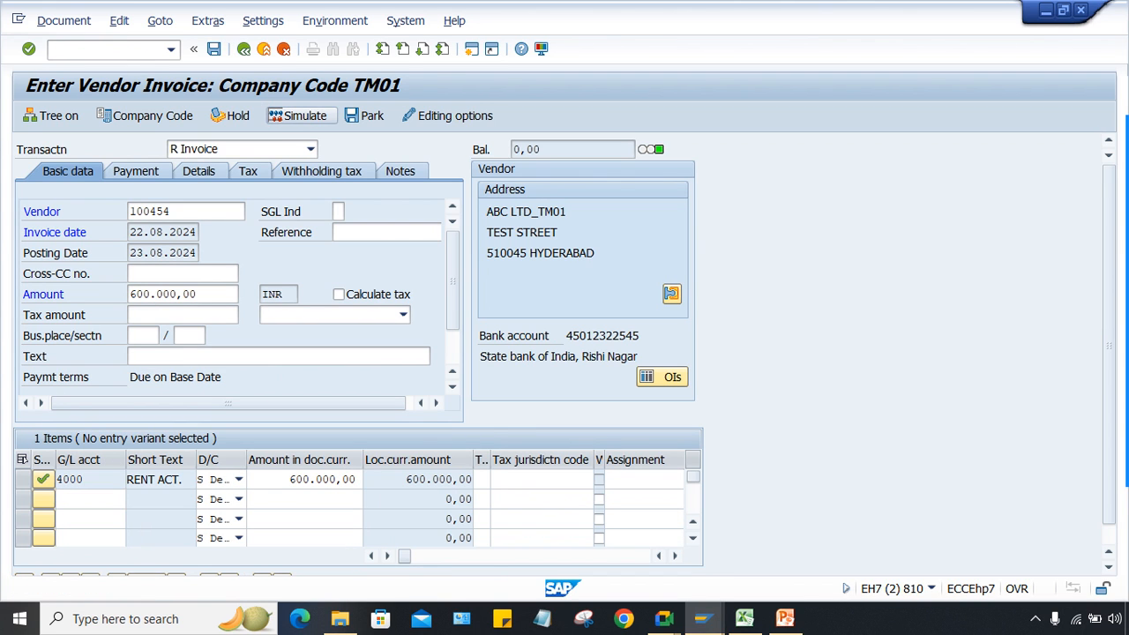
Step: Confirm the section code message to show the Document Overview with the TDS line
key("Return")
key("Return")
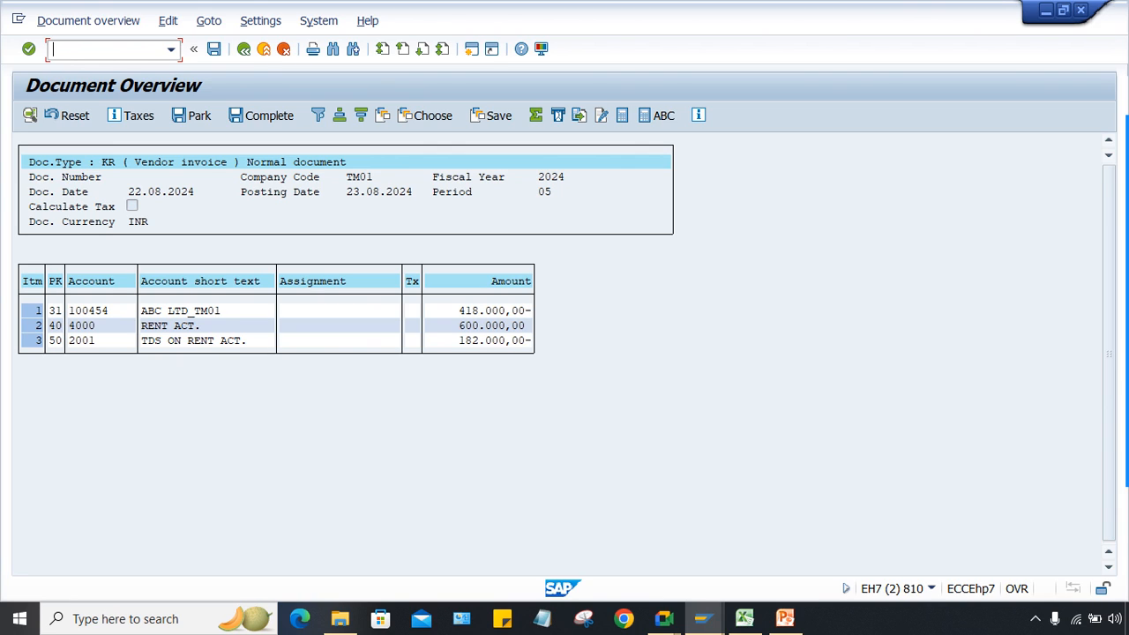
Step: Compare the Excel slab values in F4, G4 and F5 against the SAP formula table entries
left_click(744, 619)
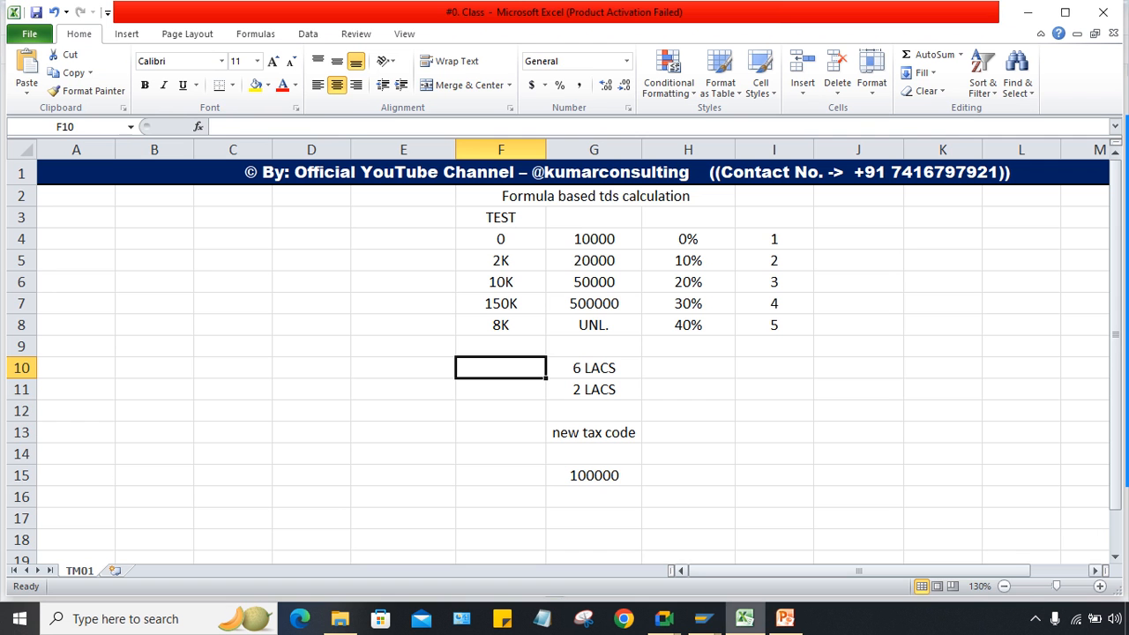
left_click(403, 389)
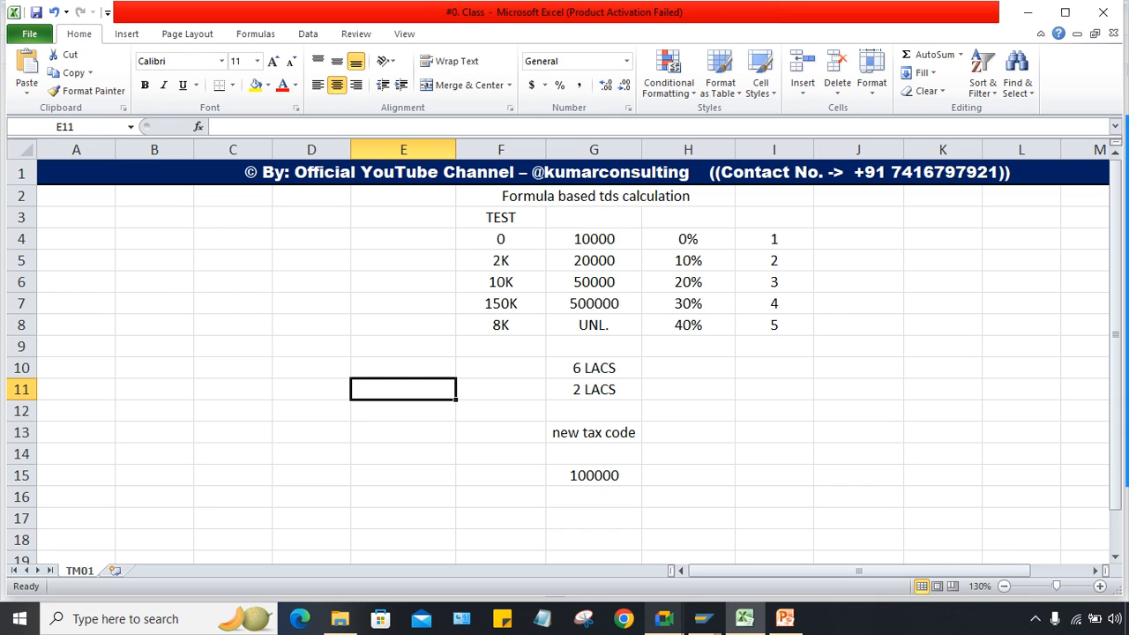
left_click(703, 620)
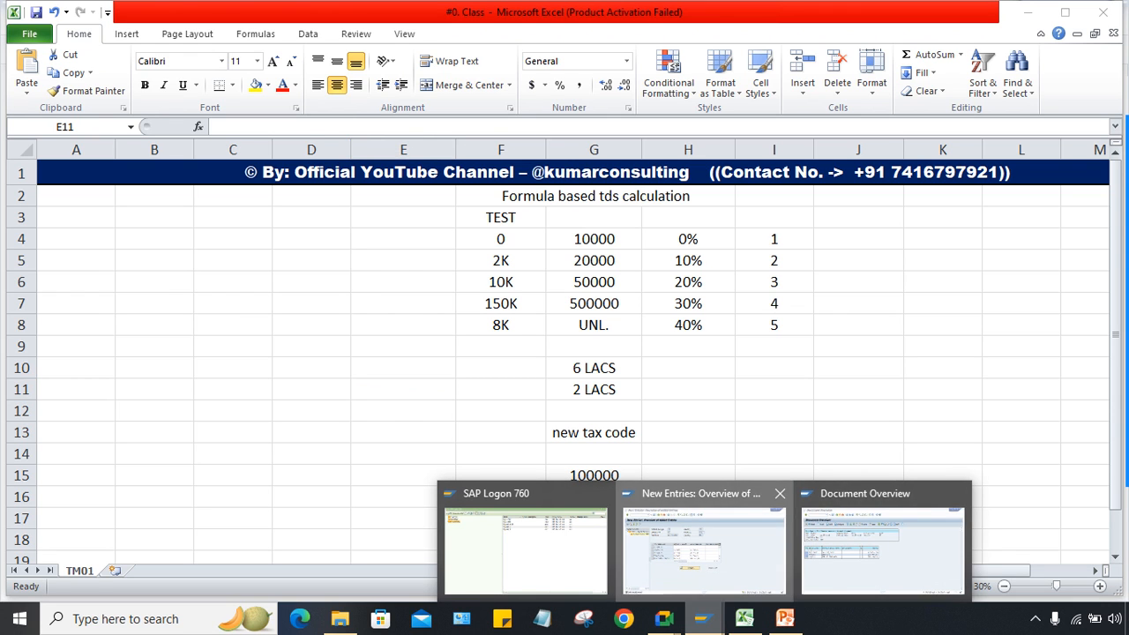
left_click(704, 543)
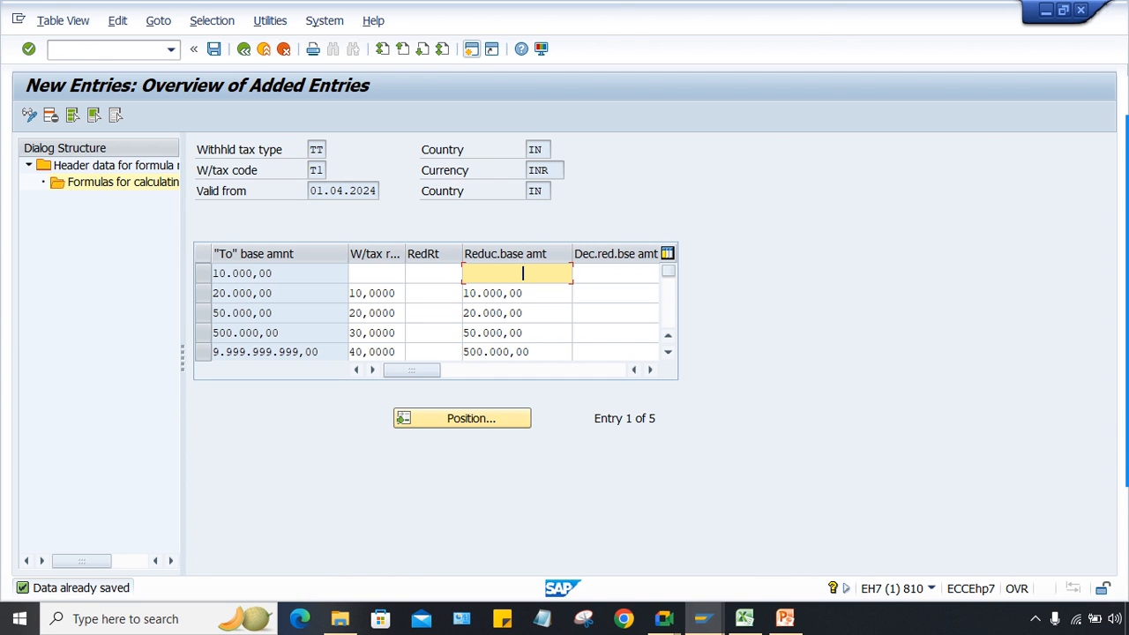
left_click(745, 618)
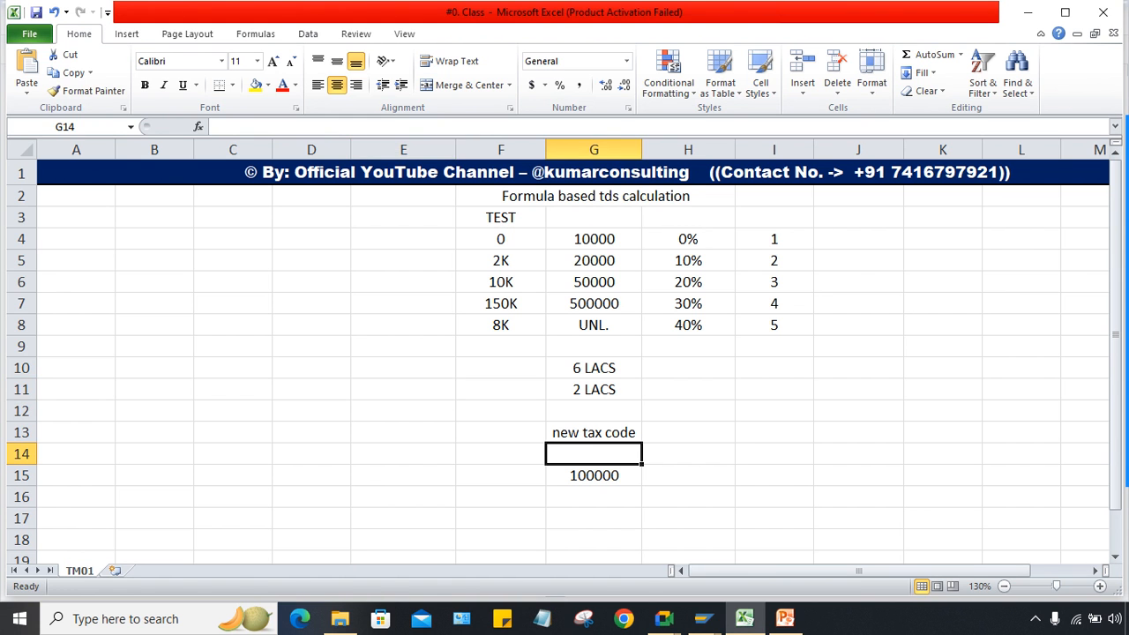
left_click(501, 240)
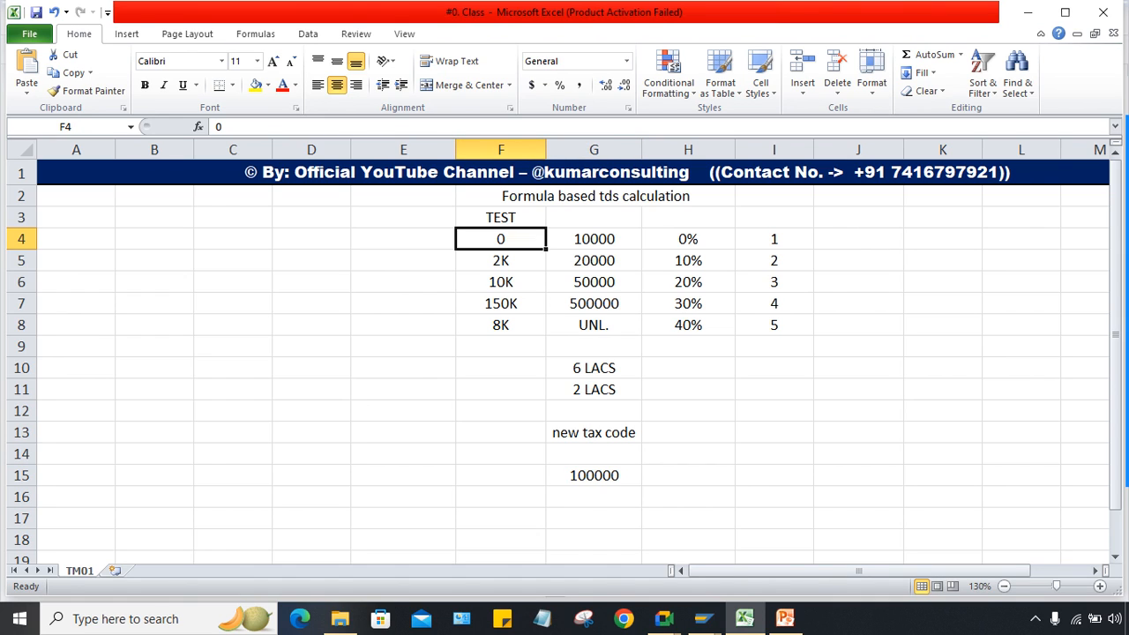
left_click(594, 239)
left_click(501, 239)
left_click(501, 260)
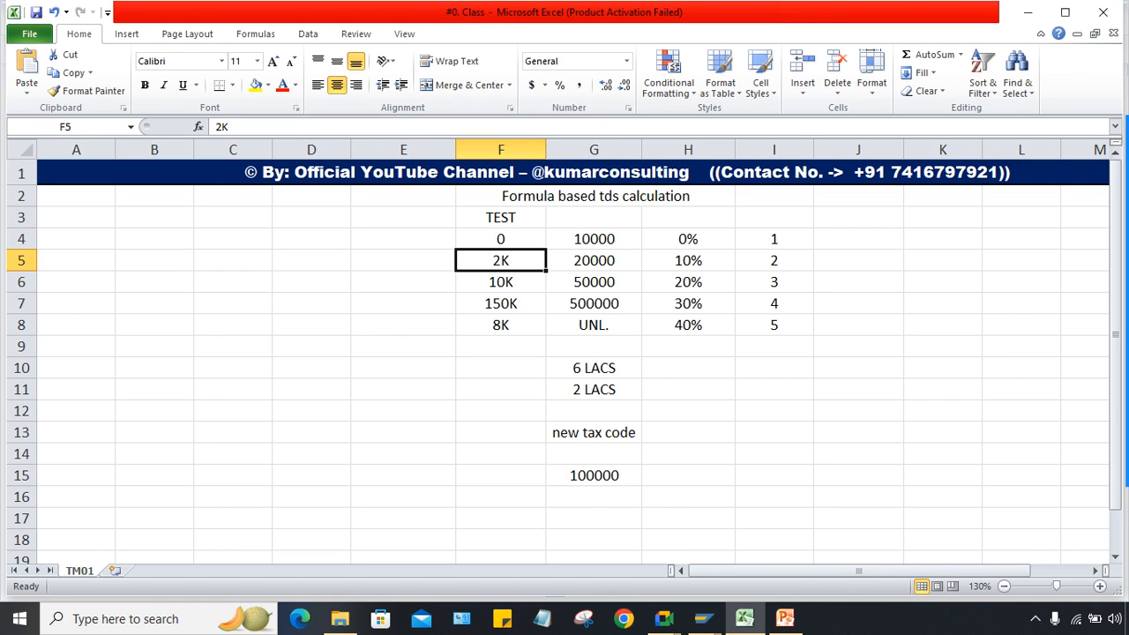
Step: Clear the old notes from G13:G16 and enter the test amount 100000 in G13
left_click_drag(594, 432, 594, 497)
key("Delete")
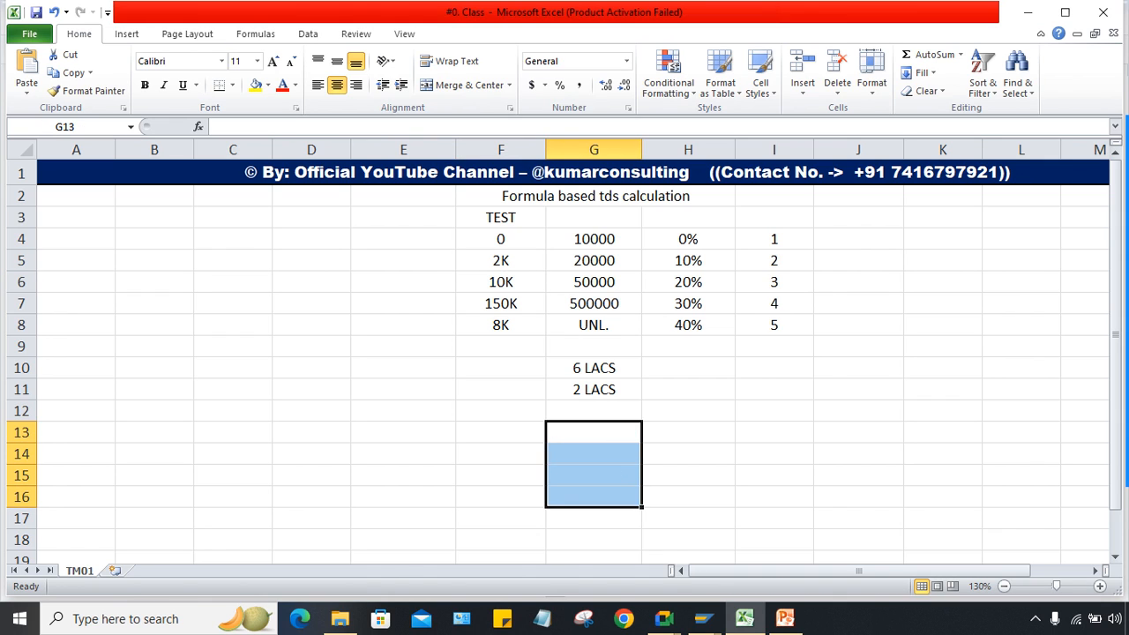
left_click(594, 411)
left_click(594, 432)
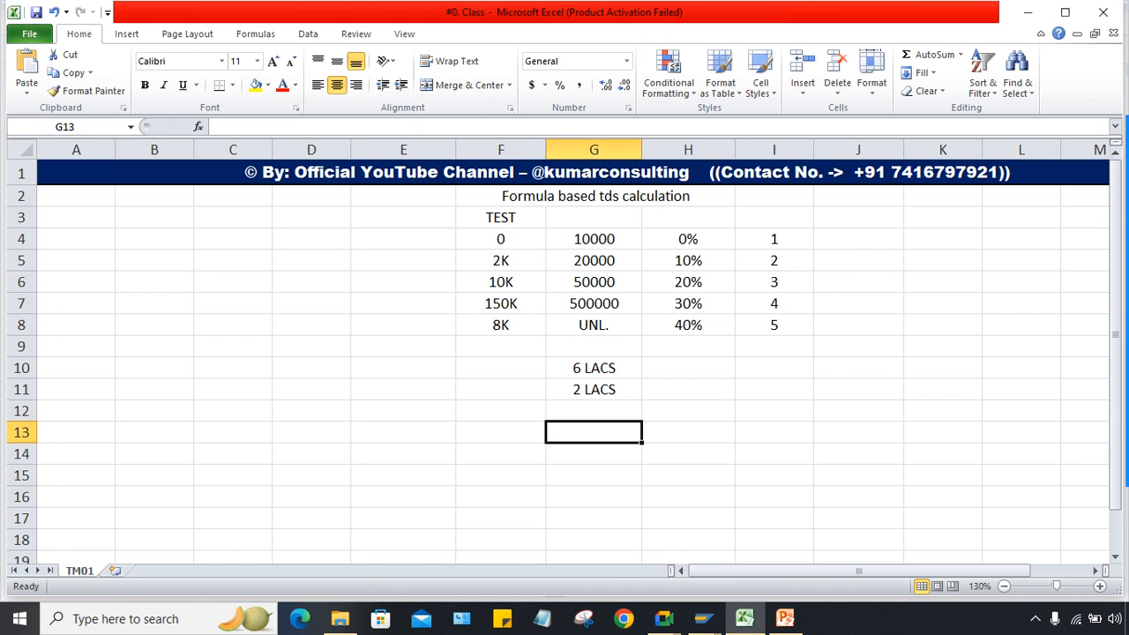
type("10000")
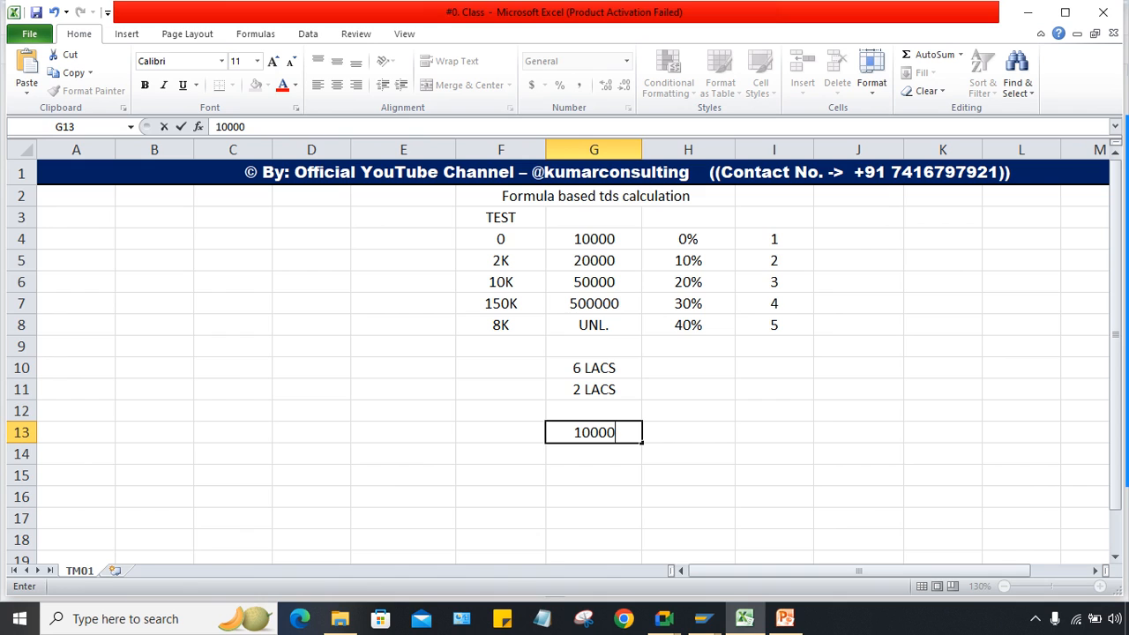
type("0")
key("Return")
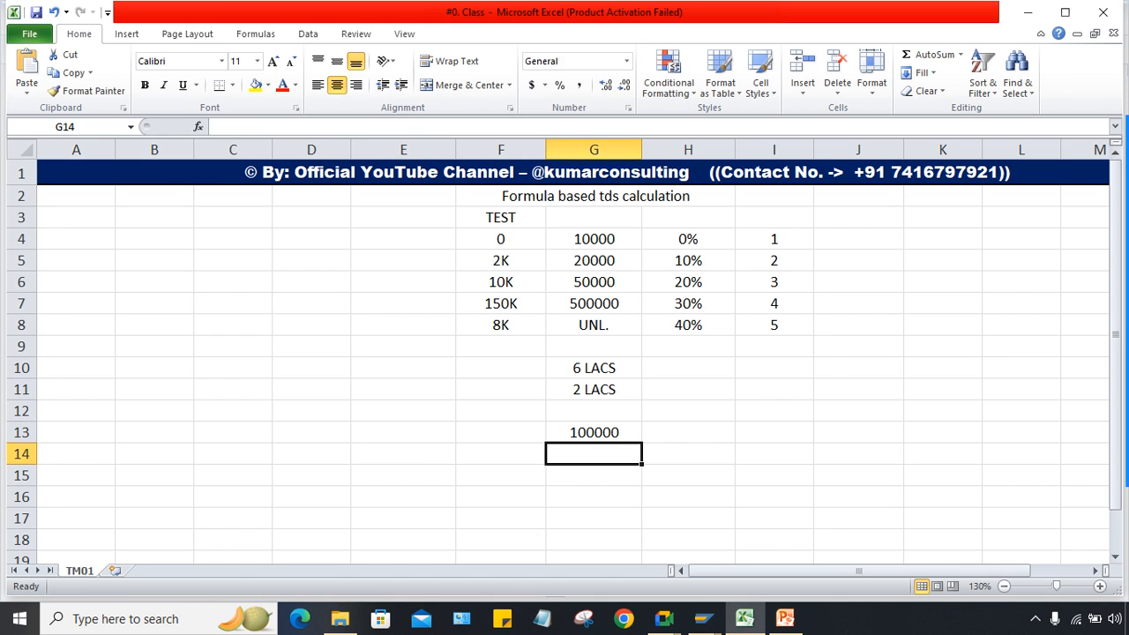
Step: Relabel the TEST heading in F3 as '6 LACS'
left_click(403, 239)
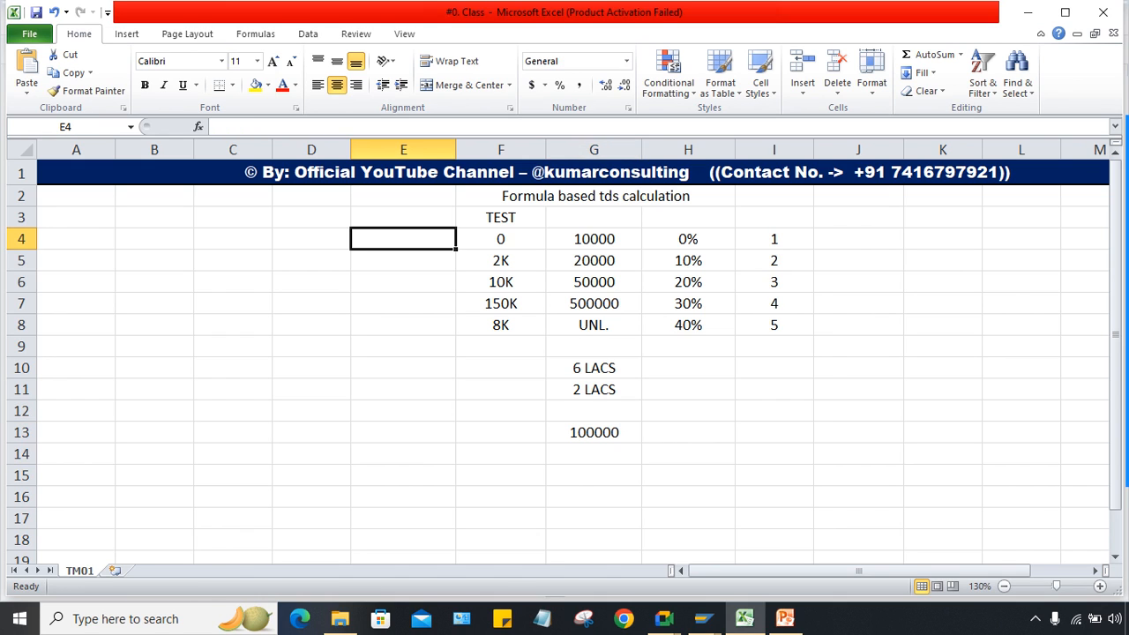
left_click(500, 217)
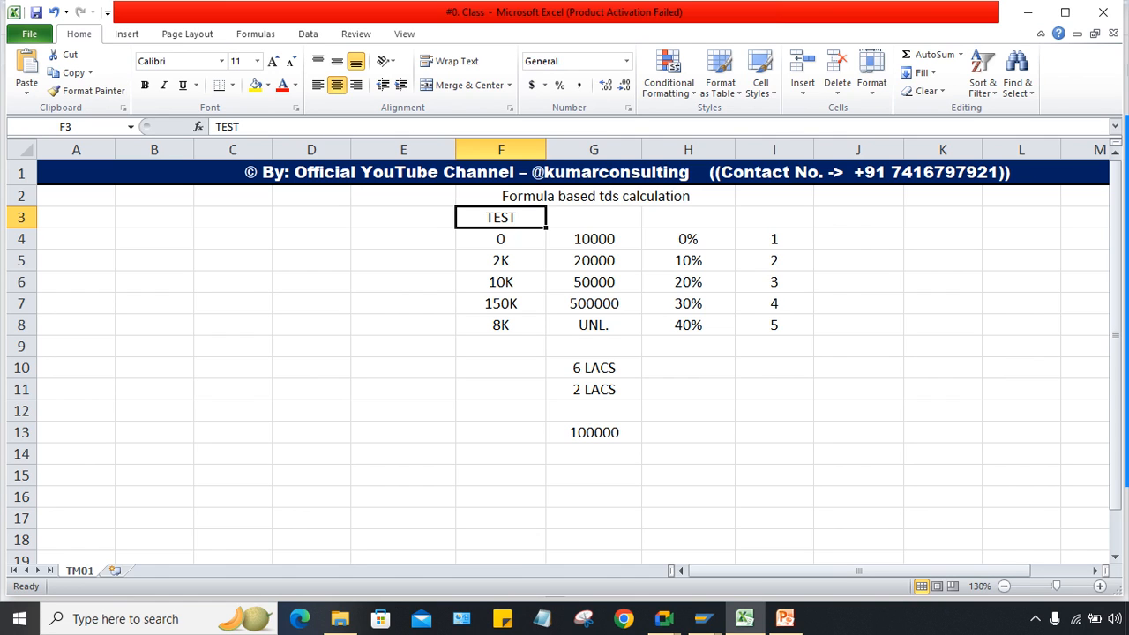
type("6 LA")
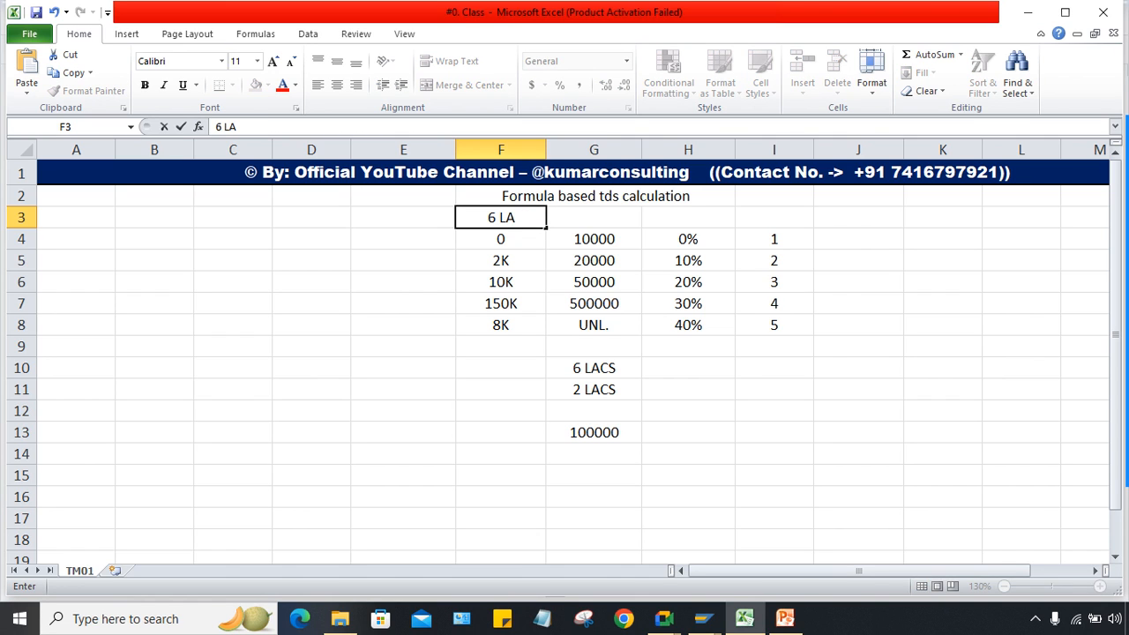
type("CC")
key("BackSpace")
type("S")
left_click(403, 217)
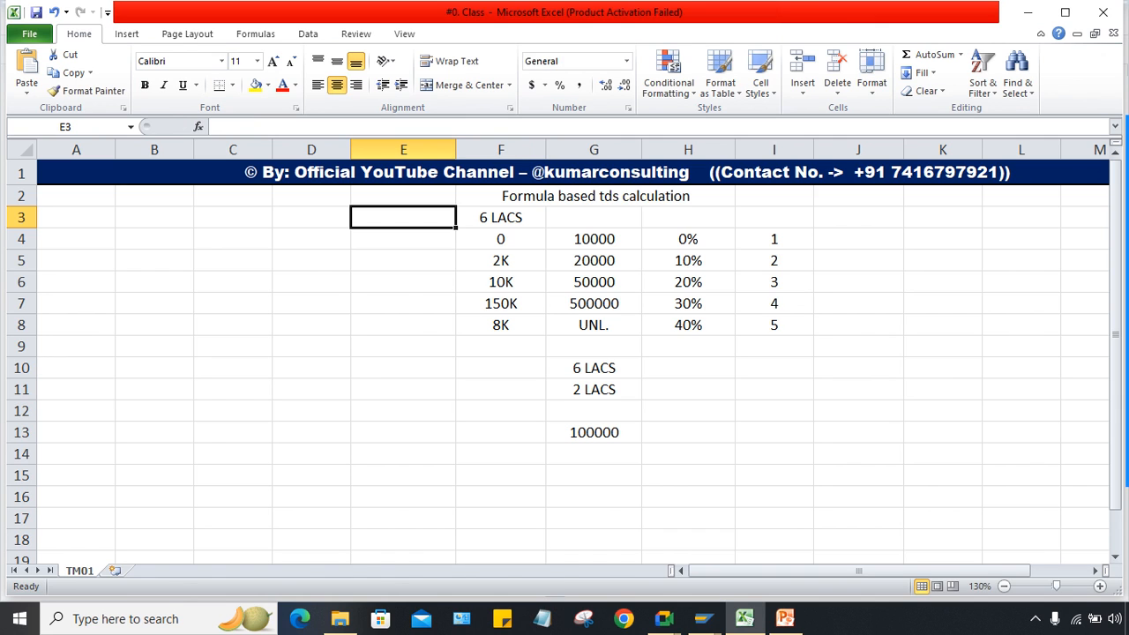
Step: Head column E with '1 LAC' and enter slab amounts 0 and 2K in E4 and E5
type("1 LAC")
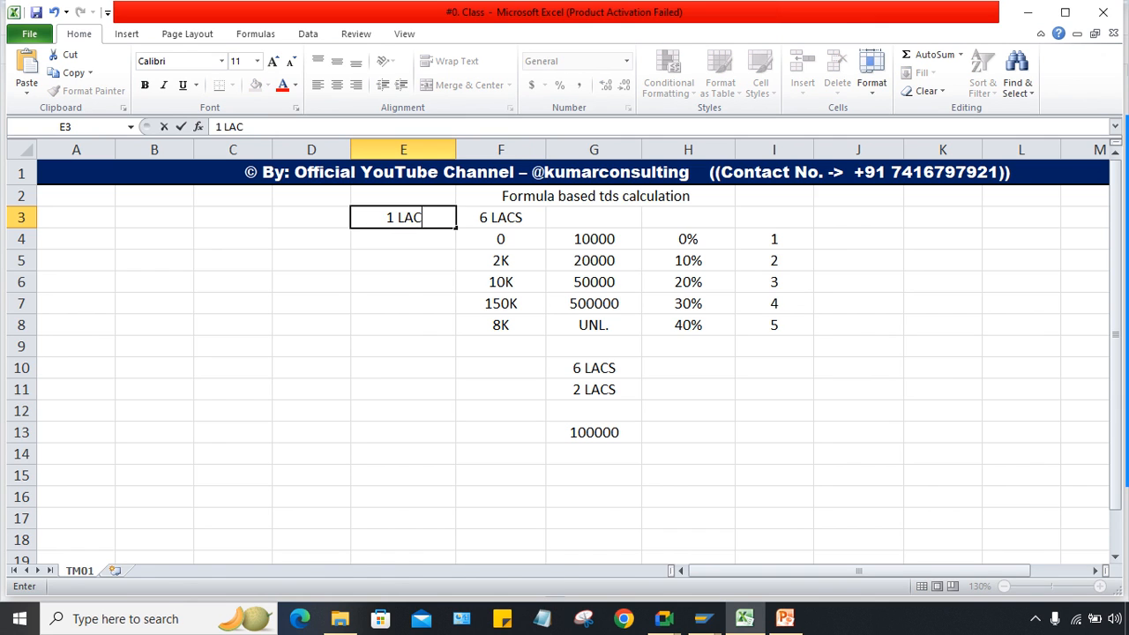
key("Return")
type("0")
key("Return")
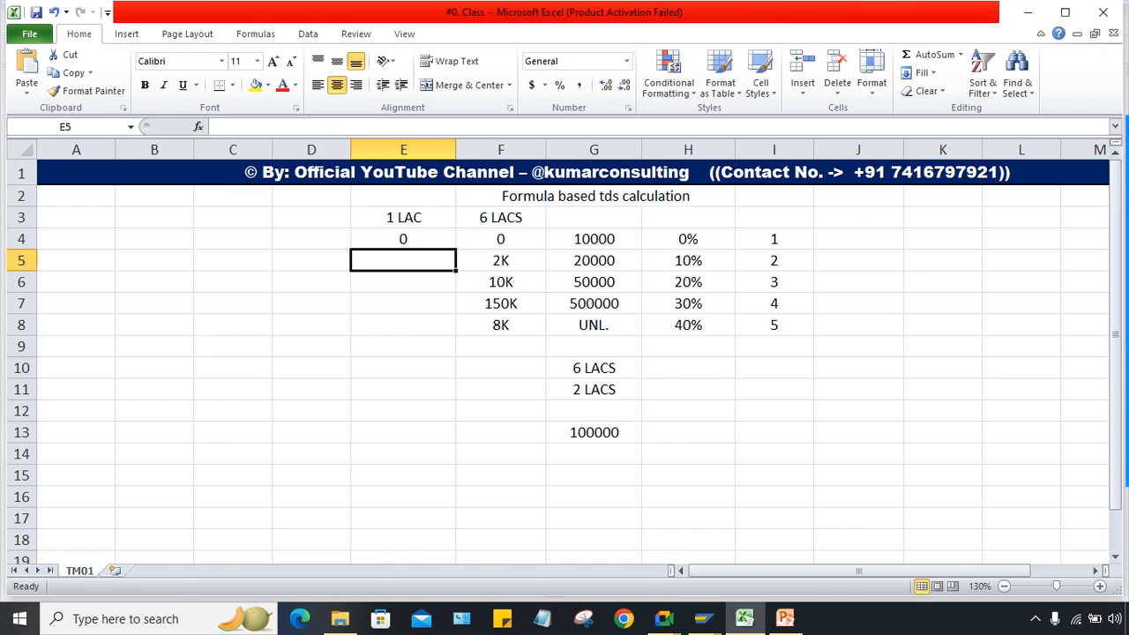
type("2K")
key("Return")
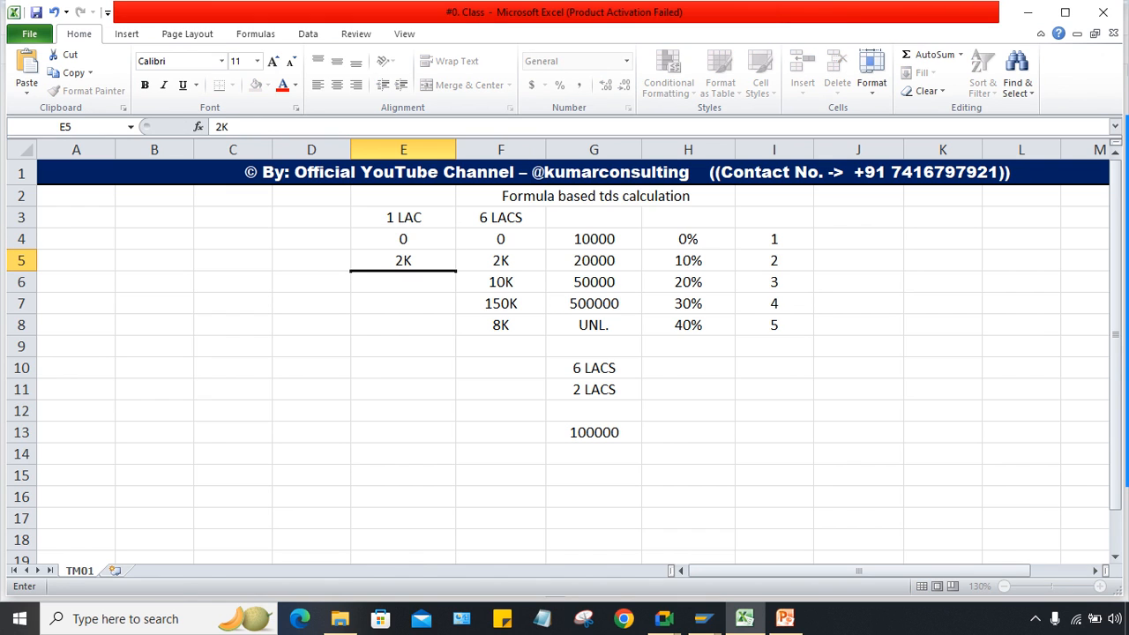
Step: Add 10K in E6 and 6K in E7, checking them against column F's values
left_click(404, 239)
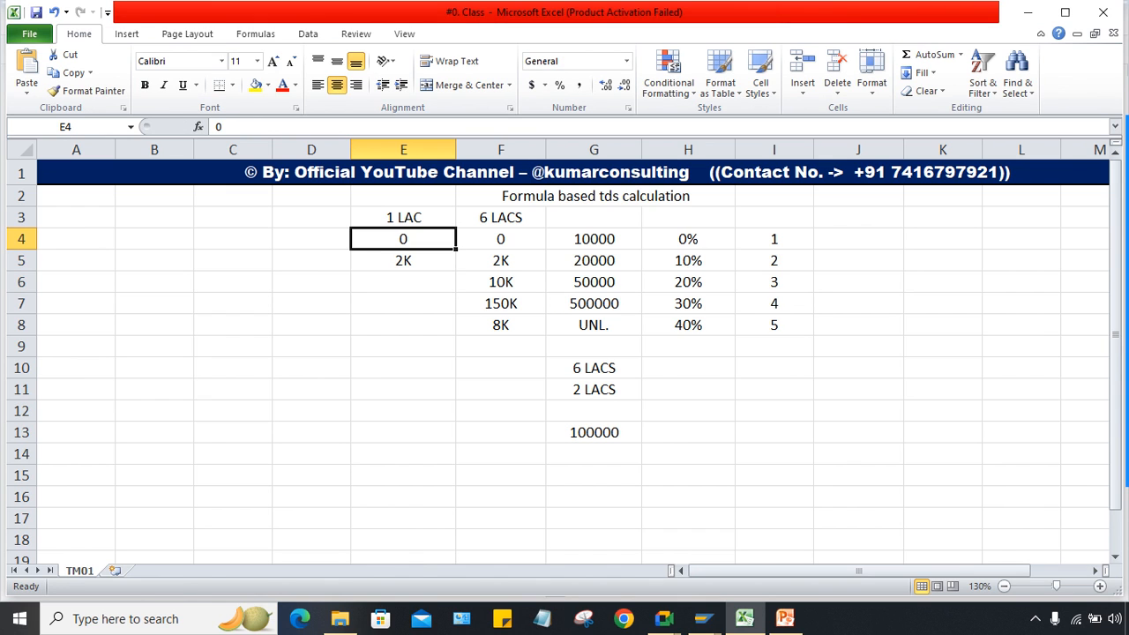
left_click(404, 260)
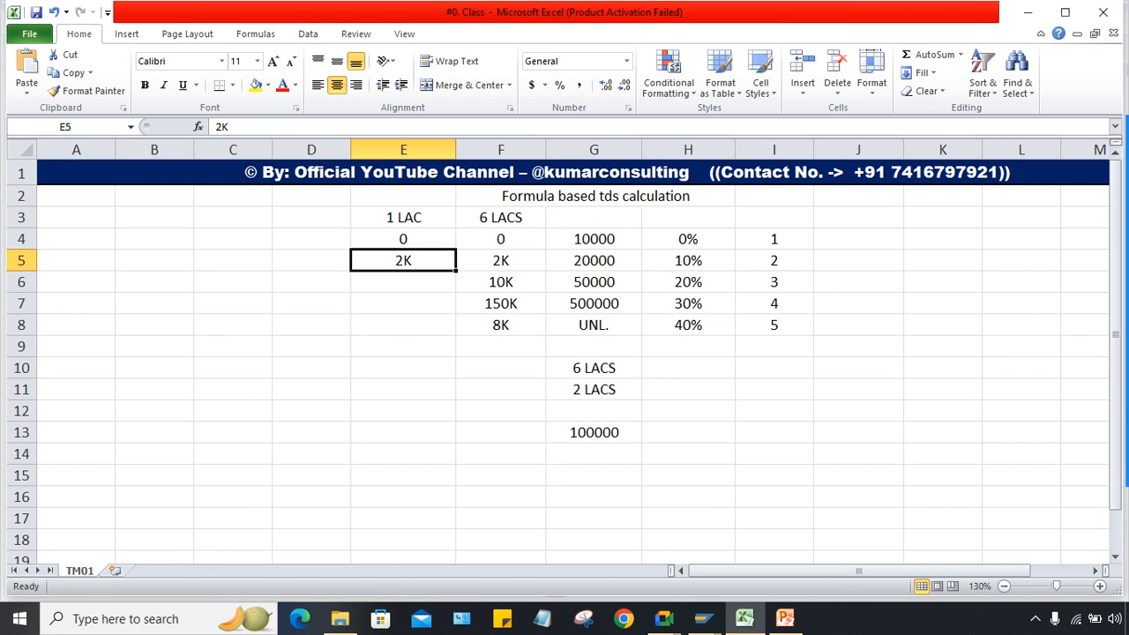
left_click(403, 304)
left_click(403, 281)
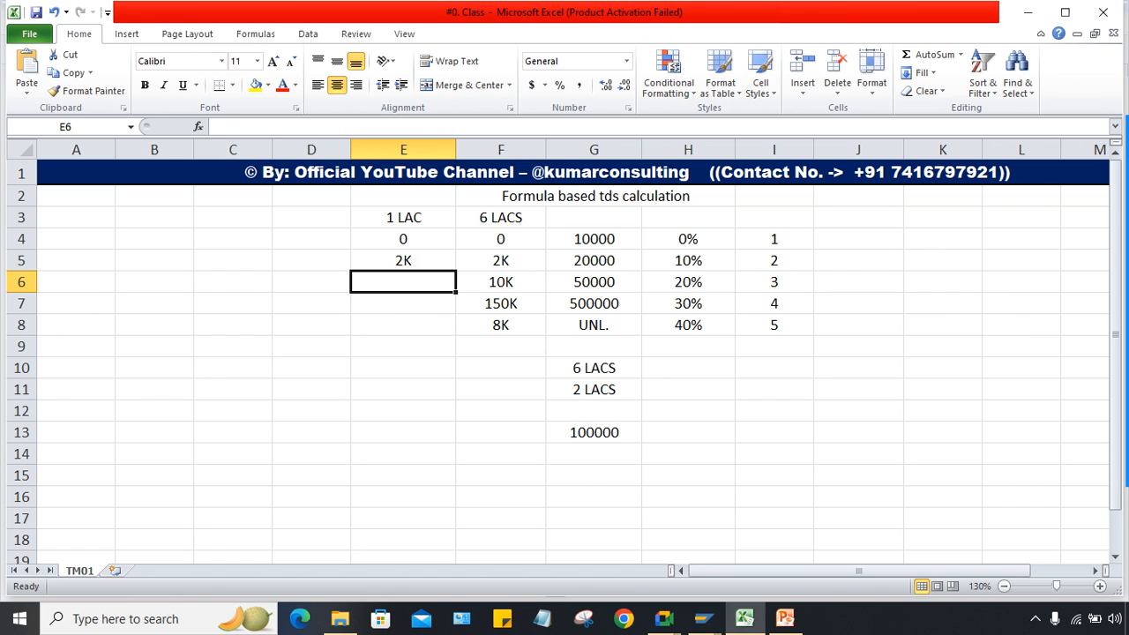
type("10")
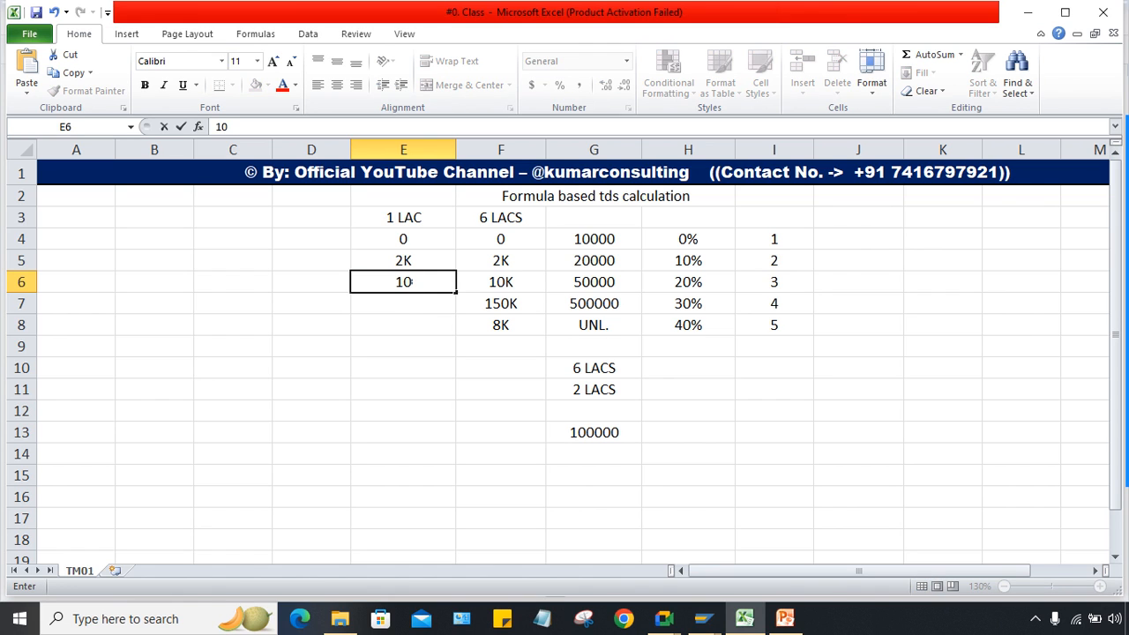
type("K")
key("Return")
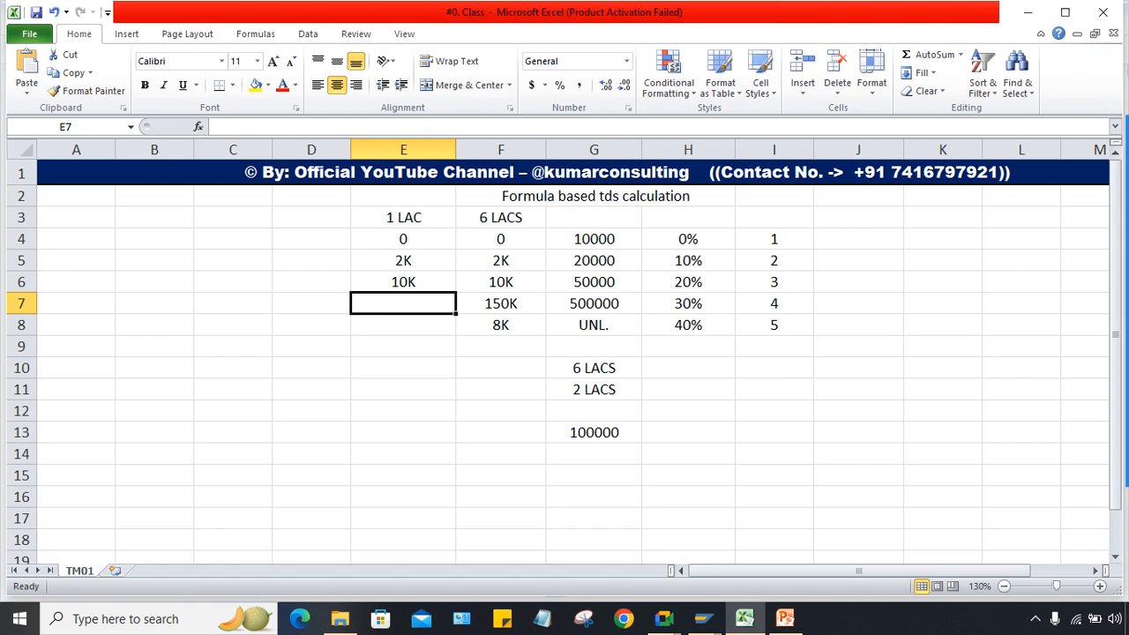
left_click_drag(501, 239, 501, 261)
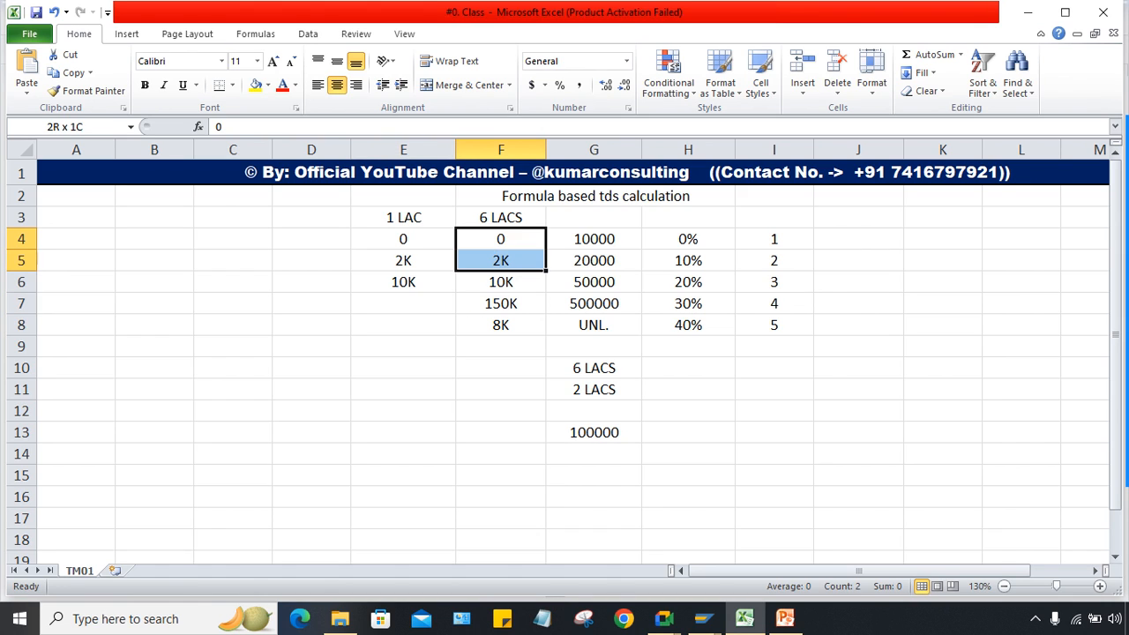
left_click(502, 282)
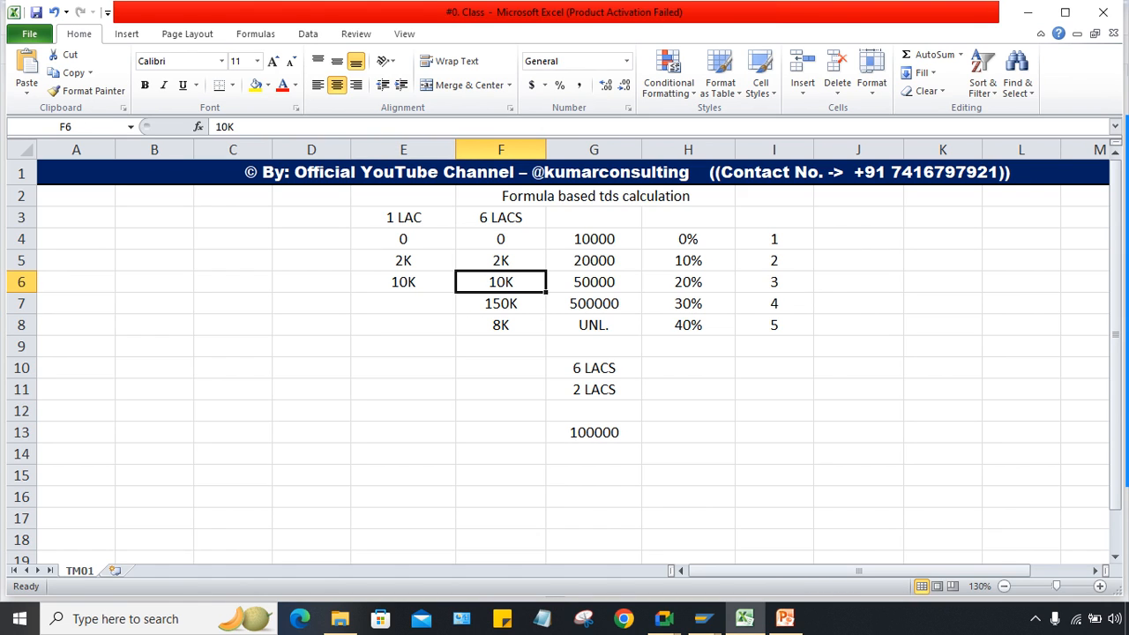
left_click(403, 303)
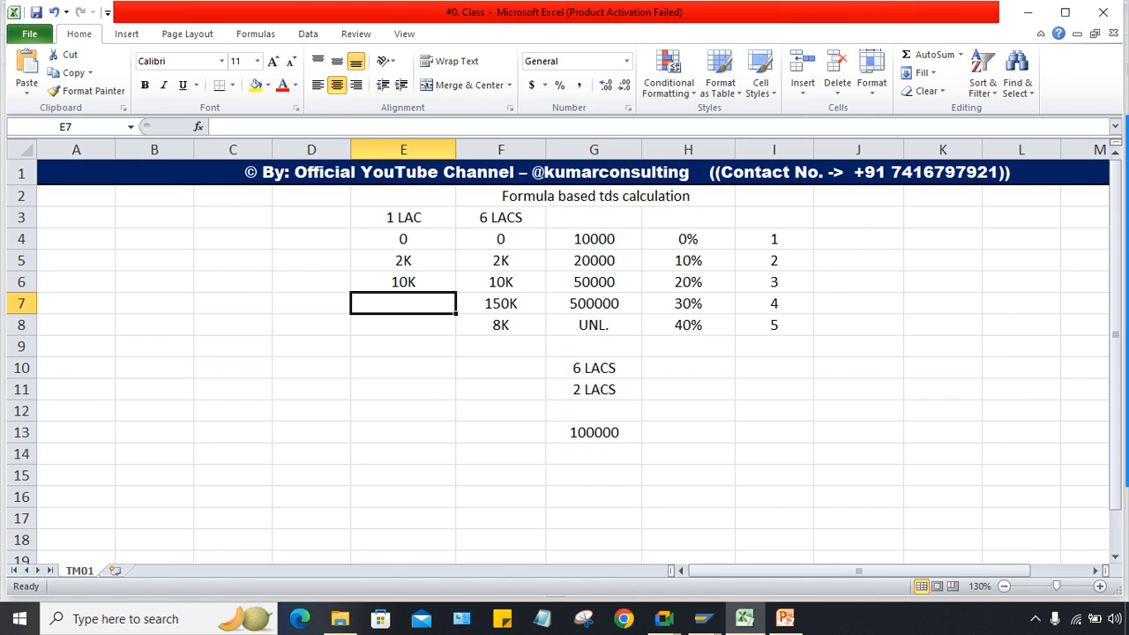
type("6")
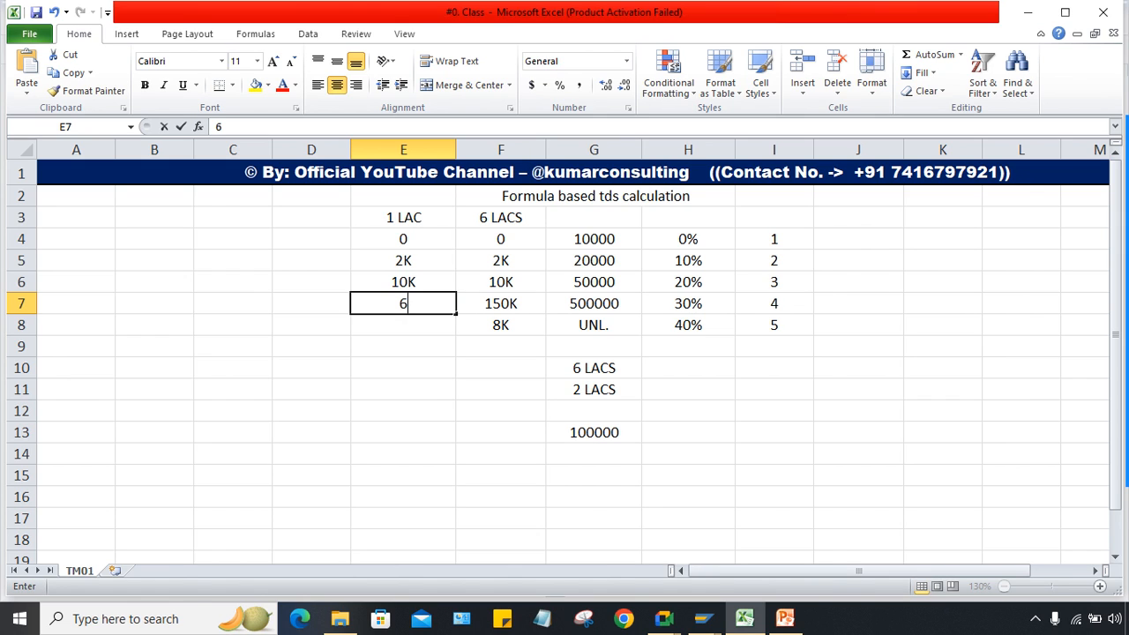
type("K")
key("Return")
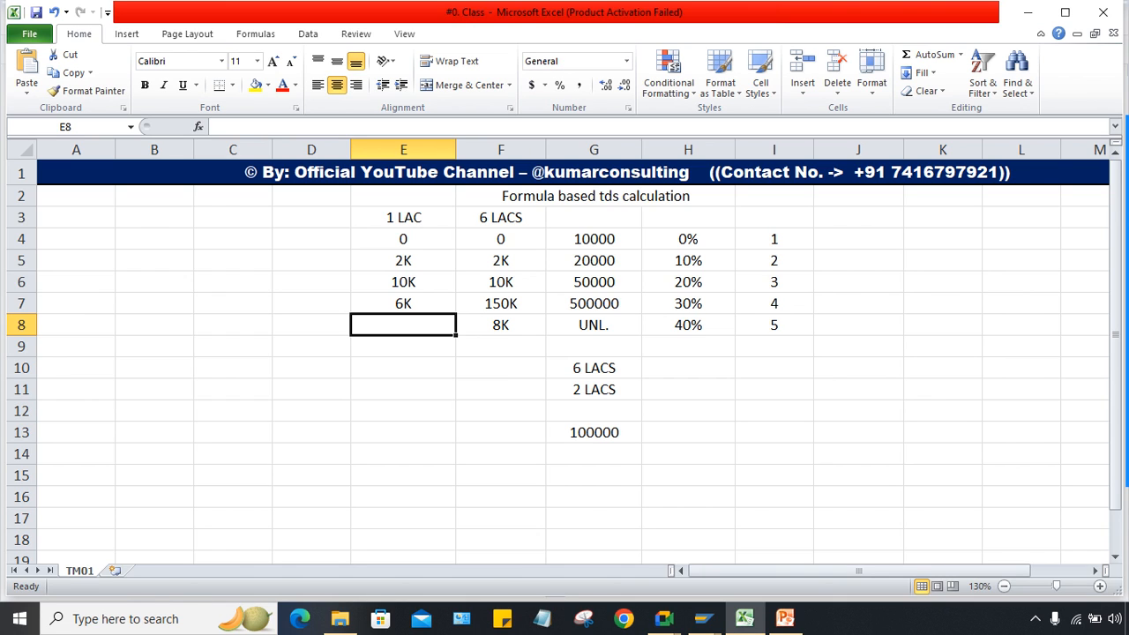
Step: In a new SAP session, start vendor invoice entry with transaction FB60
mouse_move(703, 618)
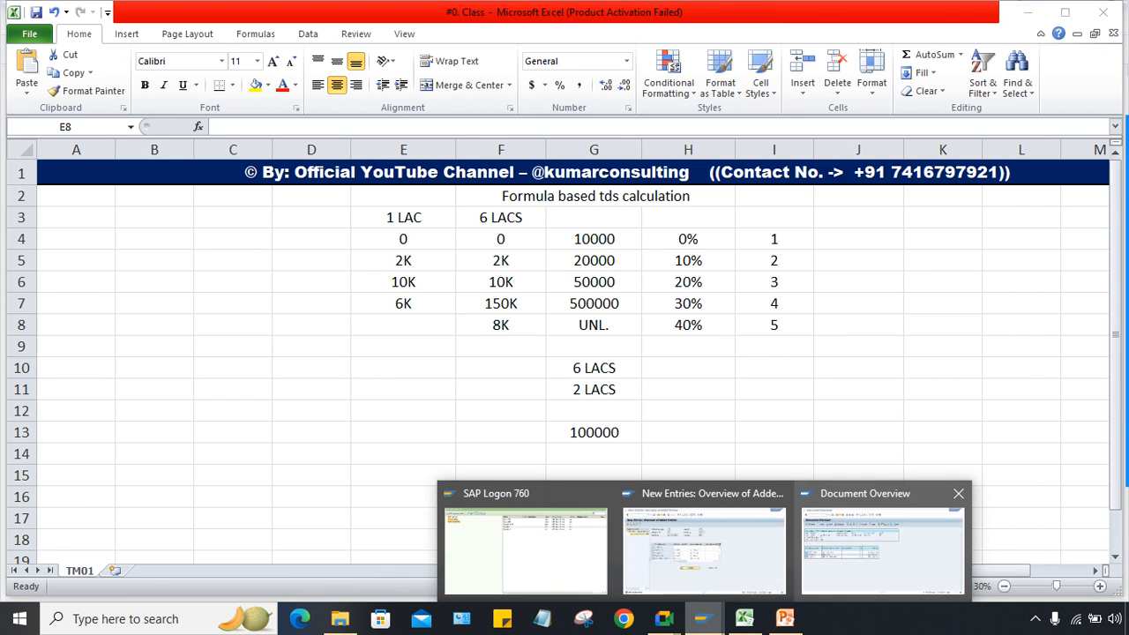
left_click(882, 540)
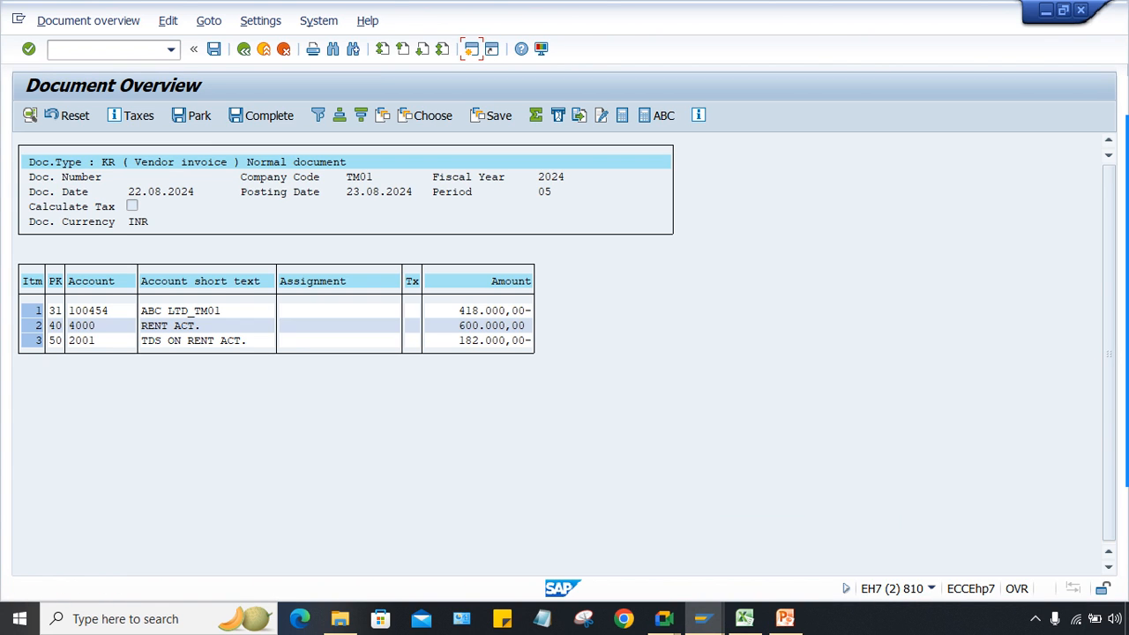
left_click(471, 49)
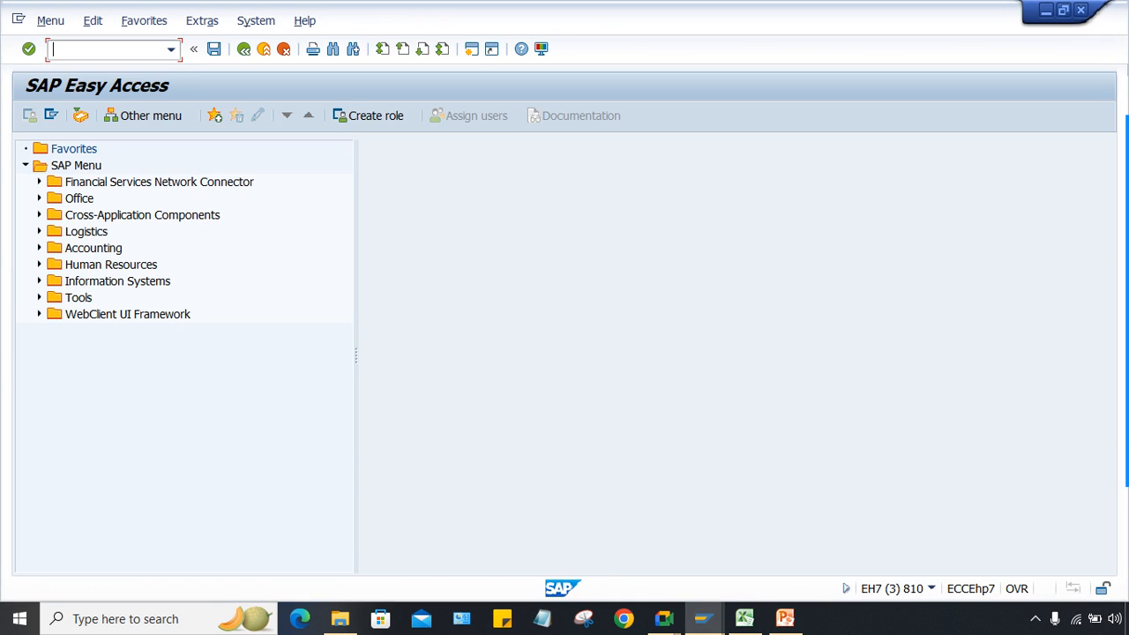
type("FB6")
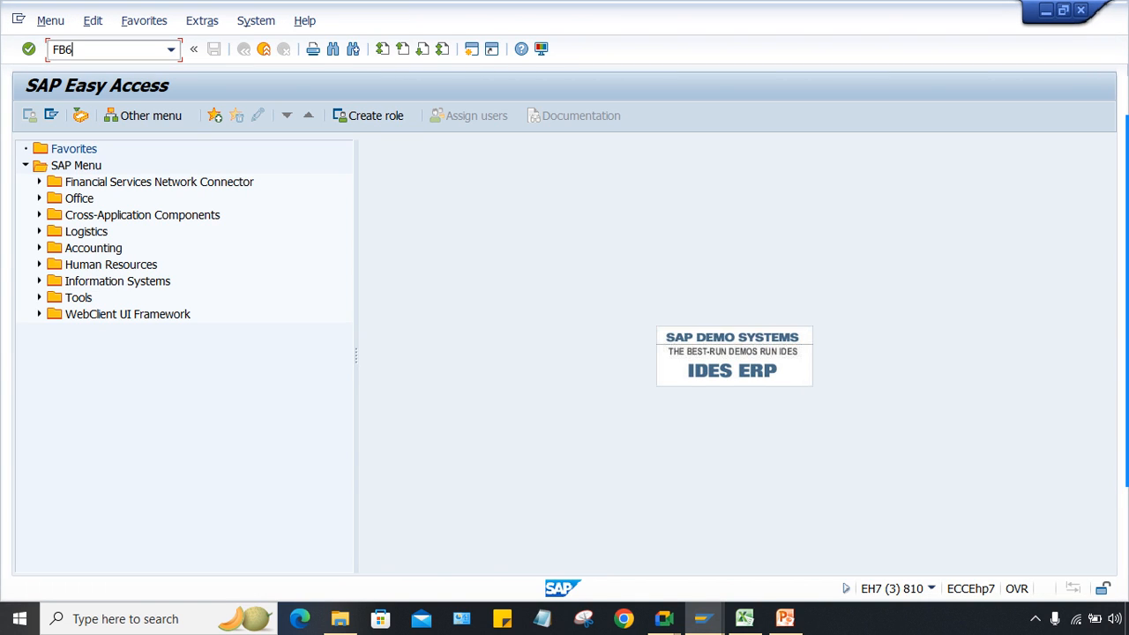
key("Return")
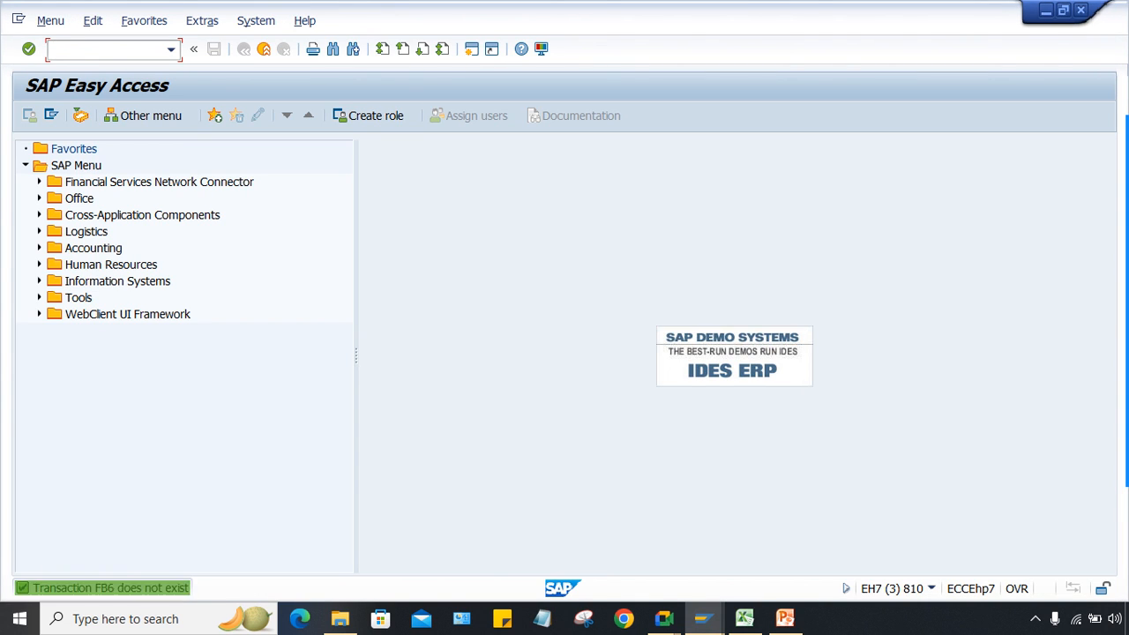
type("FB60")
key("Return")
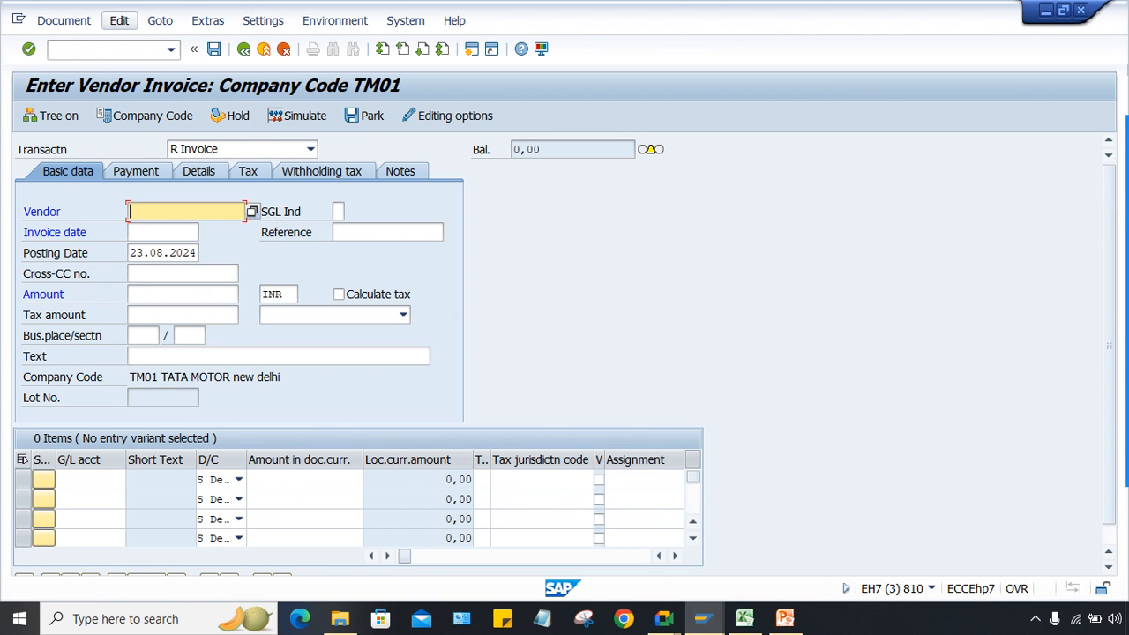
Step: Pick the vendor from history, use invoice date 22.08.2024, and enter amount 100000
type("4")
key("BackSpace")
key("Down")
key("Return")
key("Tab")
key("BackSpace")
key("Down")
key("Return")
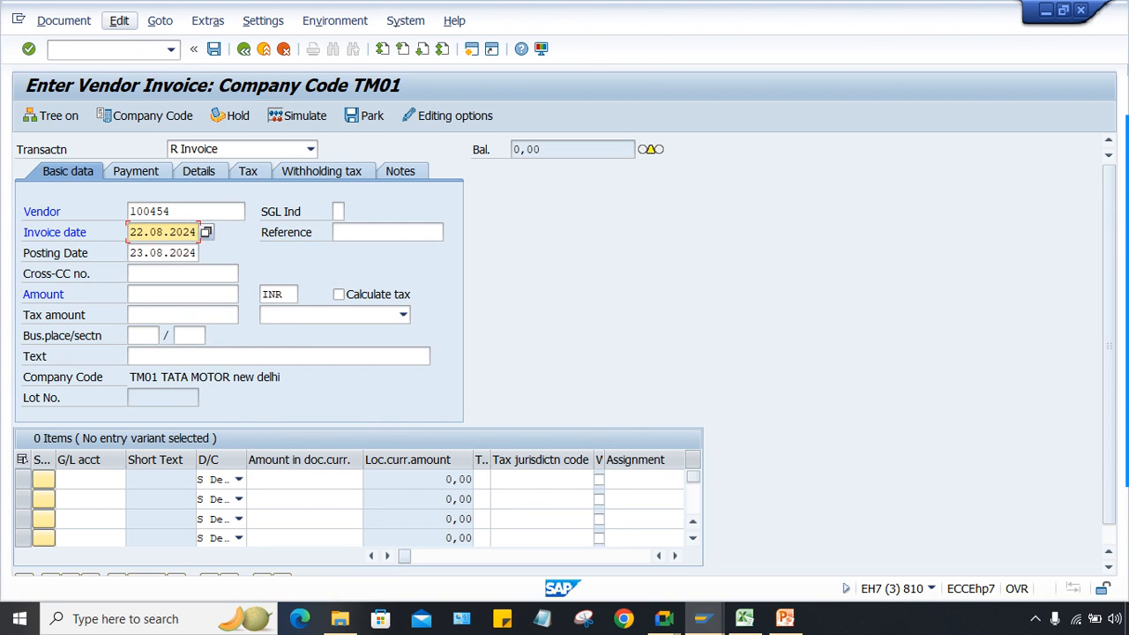
key("Return")
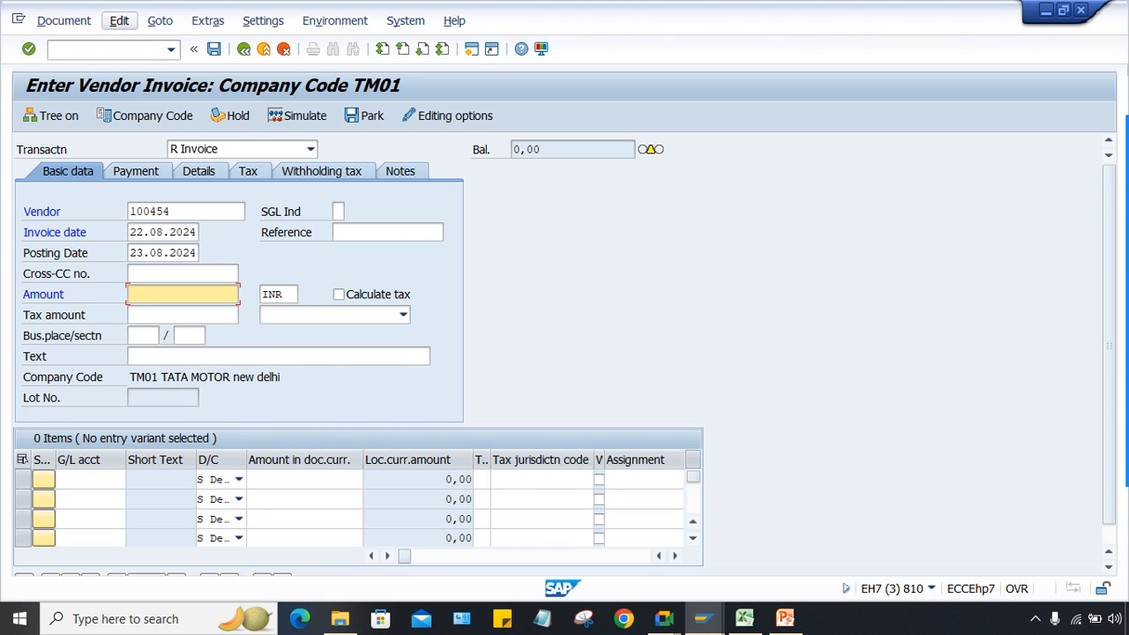
type("1")
key("BackSpace")
type("1000")
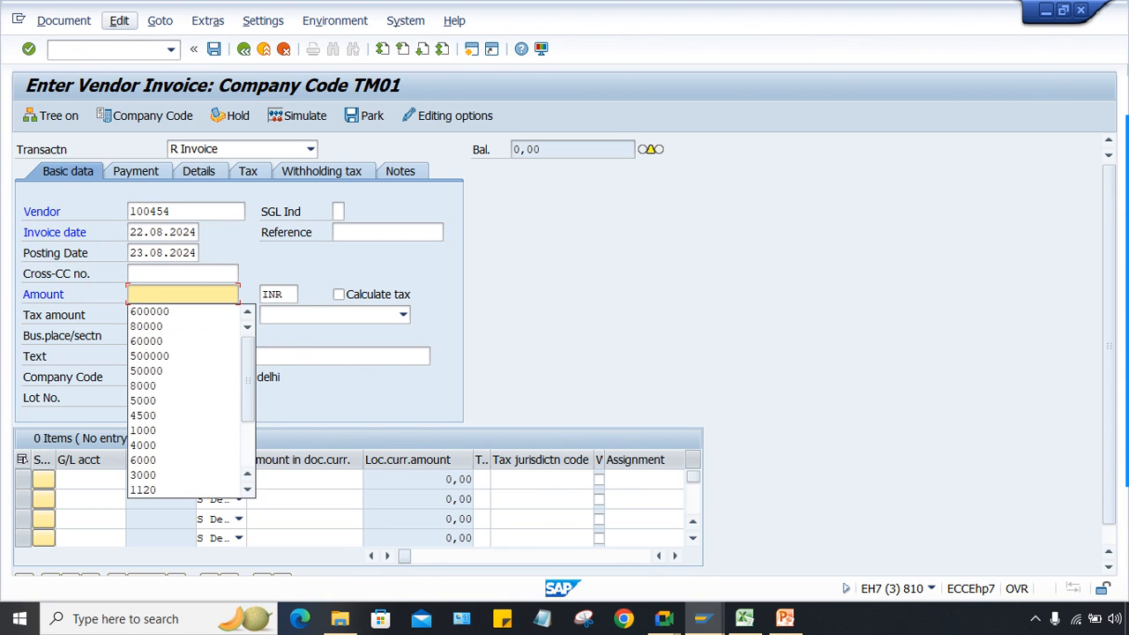
type("00")
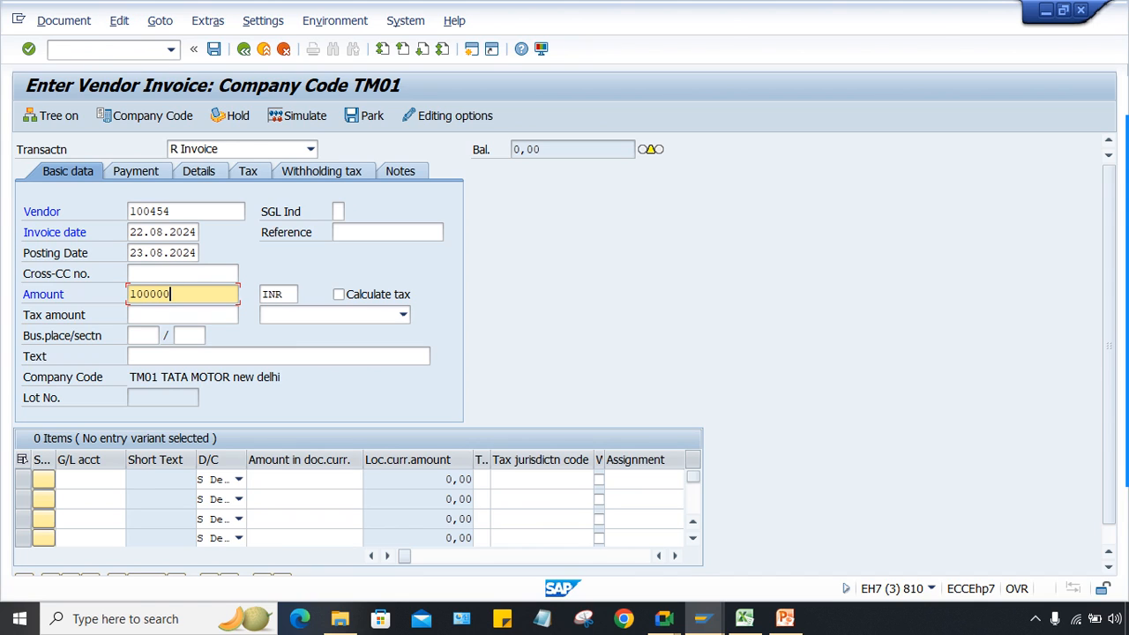
Step: Add a G/L 4000 line of 100000 and simulate, showing 22,000 TDS and 78,000 payable
left_click(90, 480)
type("4000")
key("Tab")
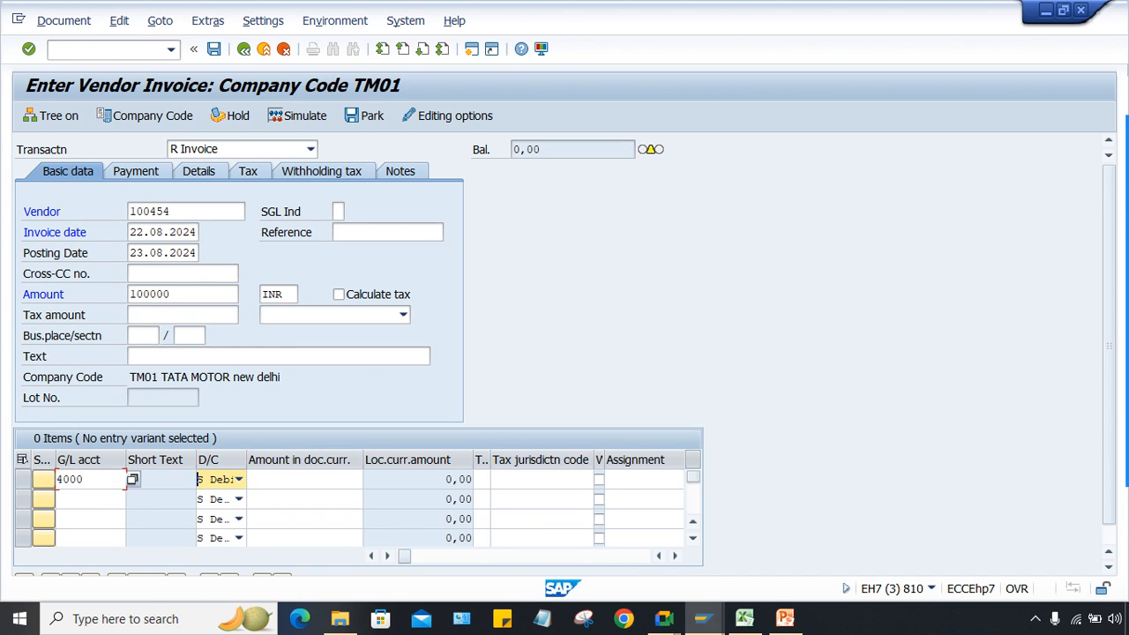
key("Tab")
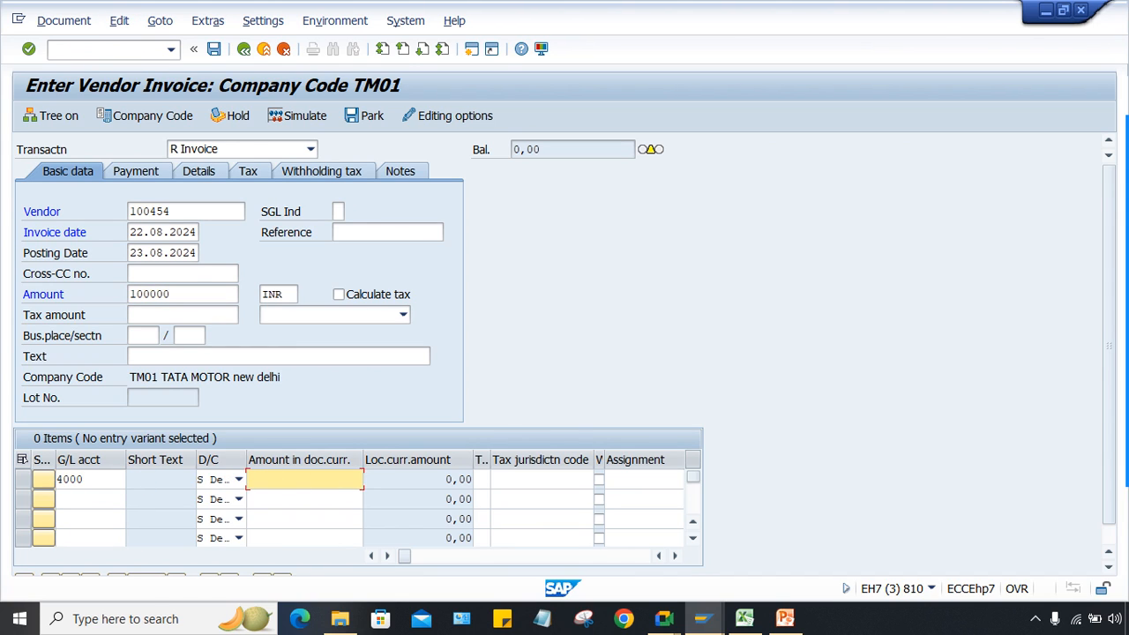
type("1000")
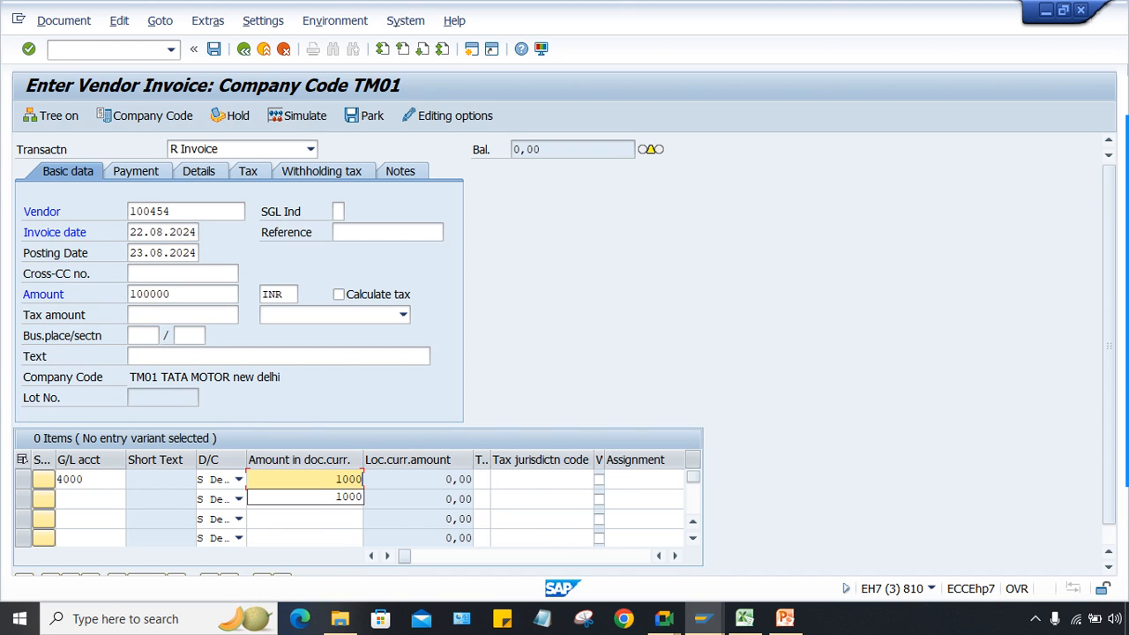
type("00")
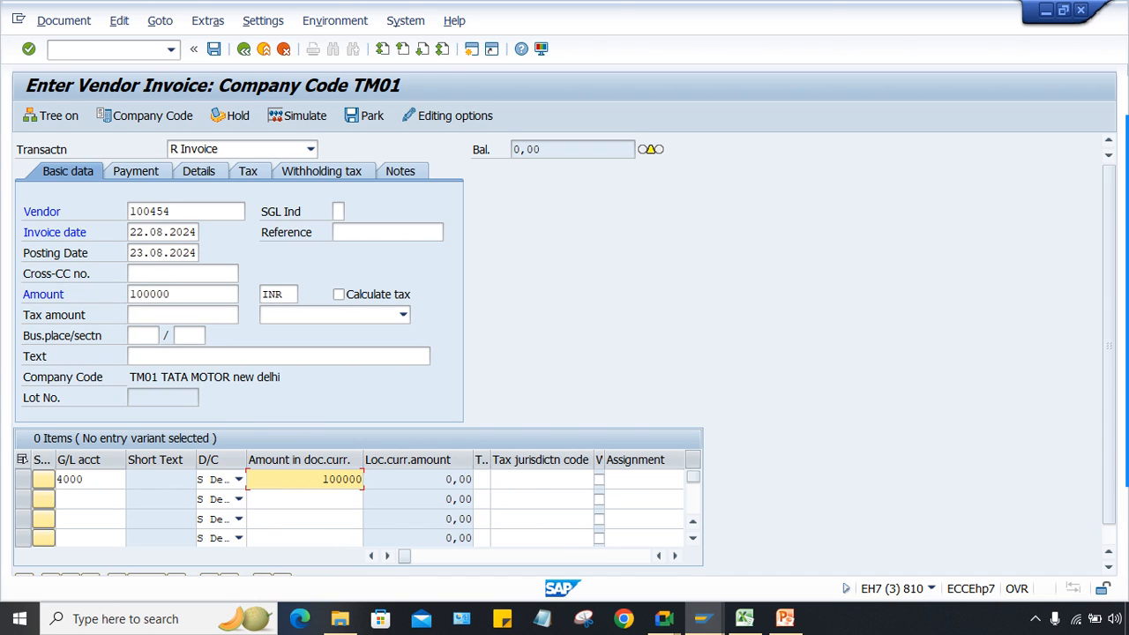
key("Return")
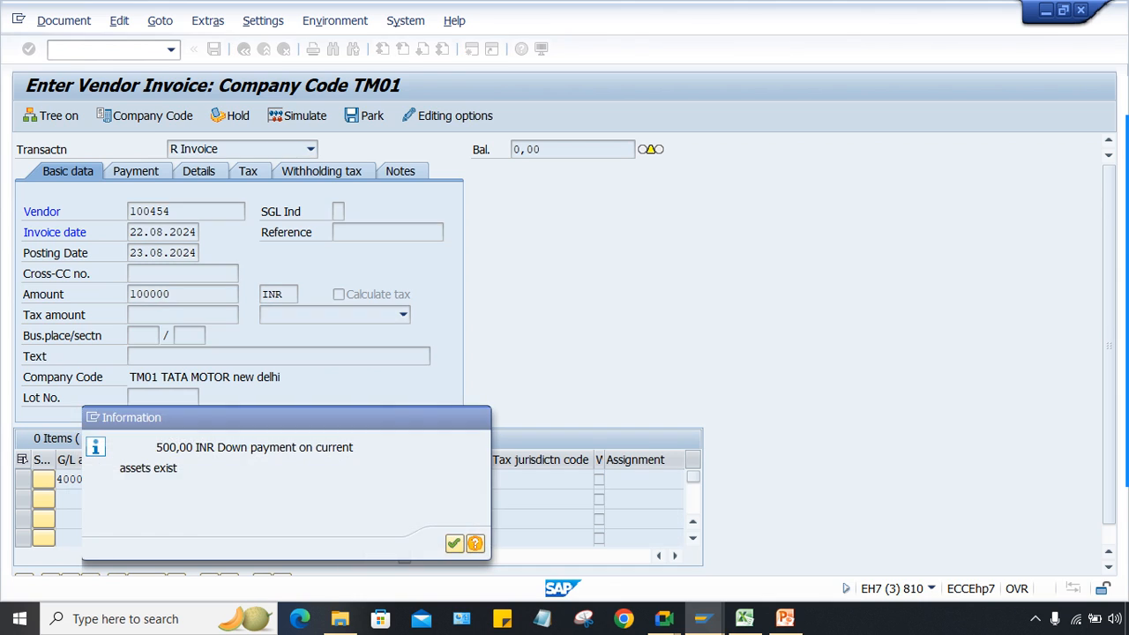
key("Return")
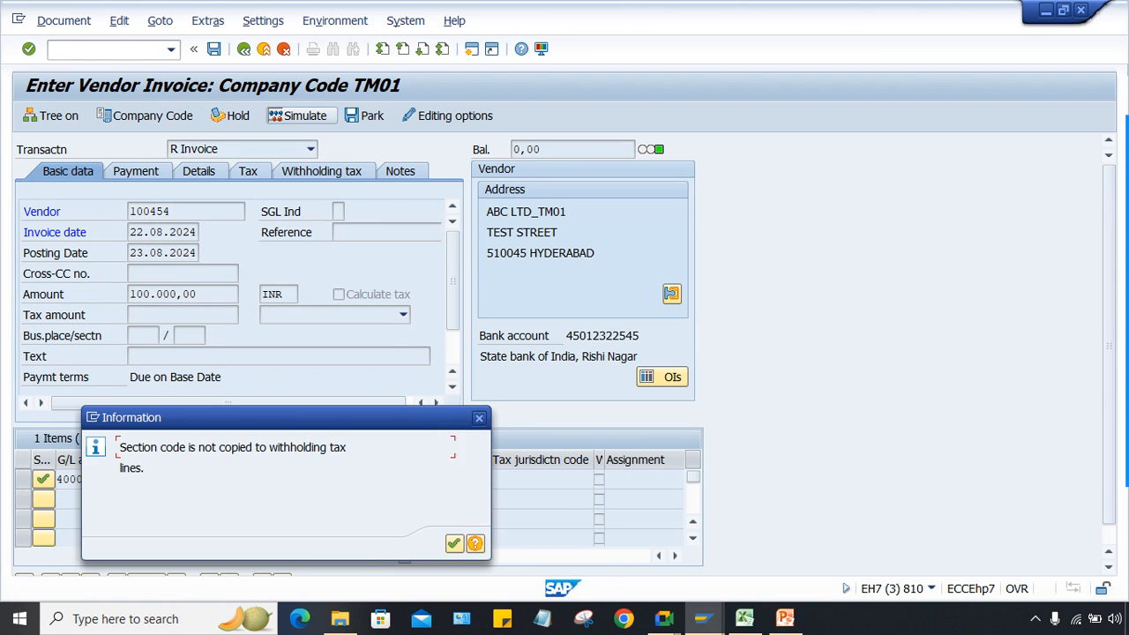
key("Return")
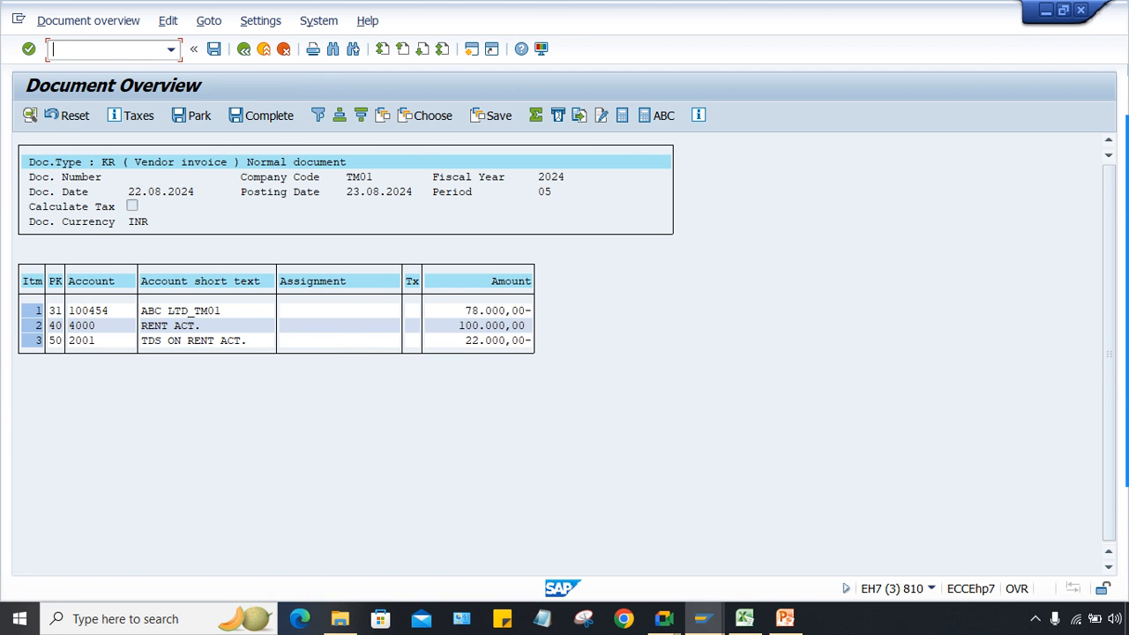
key("alt+Tab")
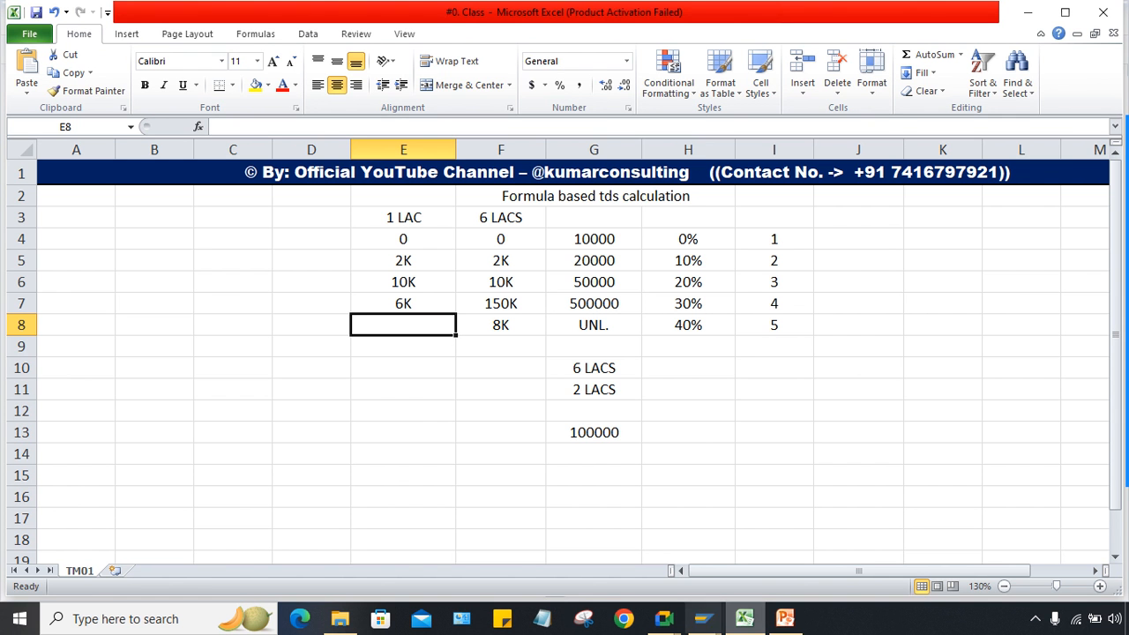
left_click_drag(403, 261, 403, 303)
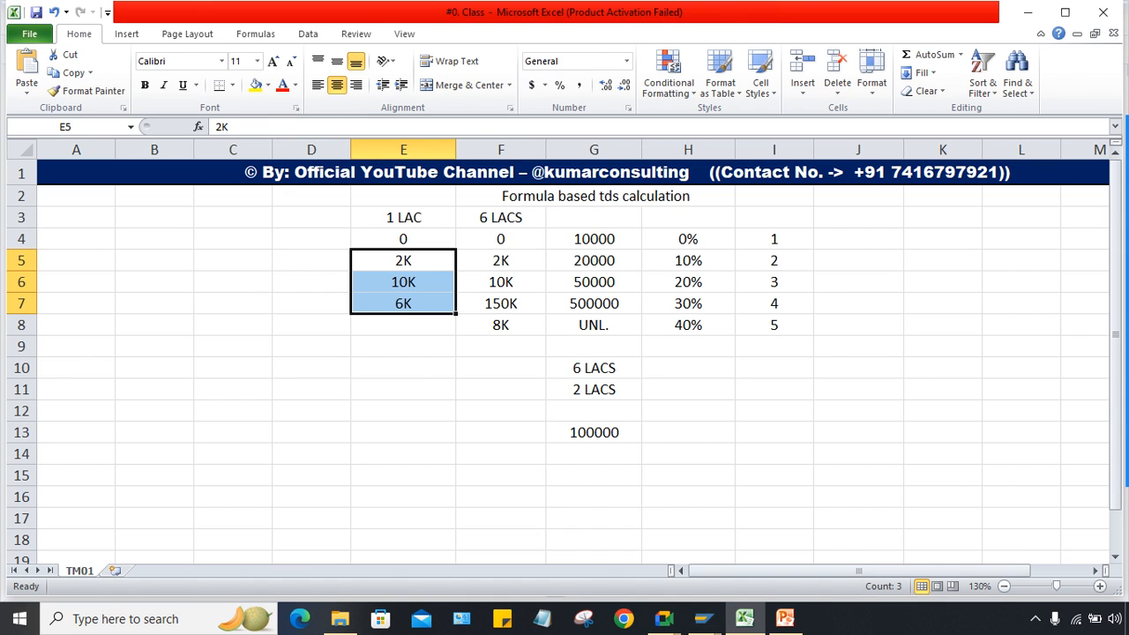
left_click(500, 389)
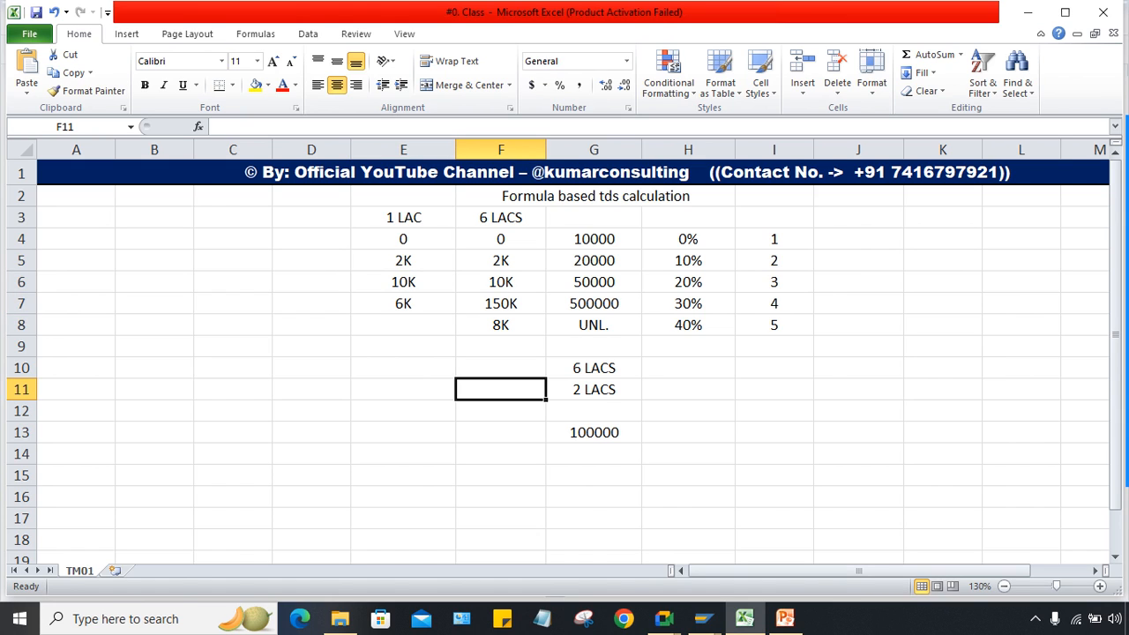
left_click(702, 619)
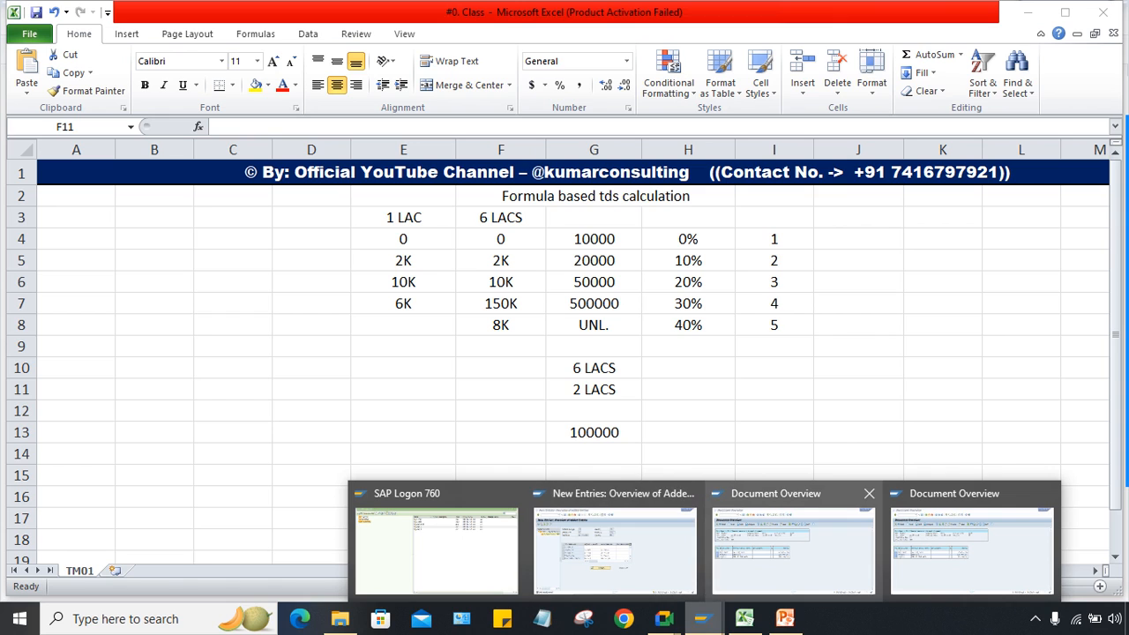
left_click(615, 540)
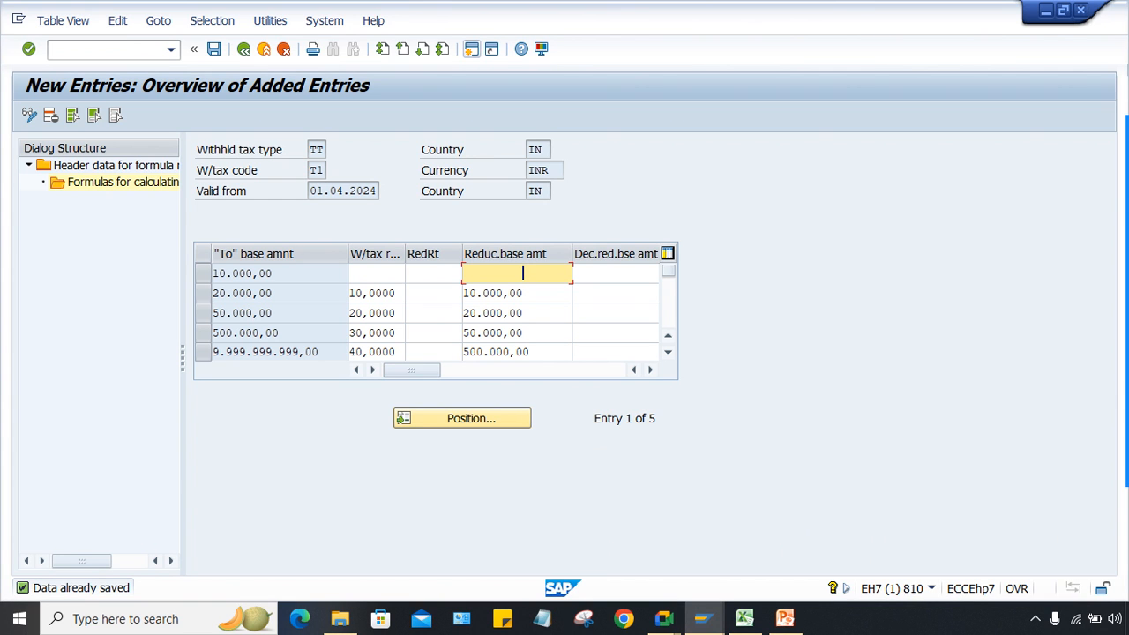
left_click(407, 274)
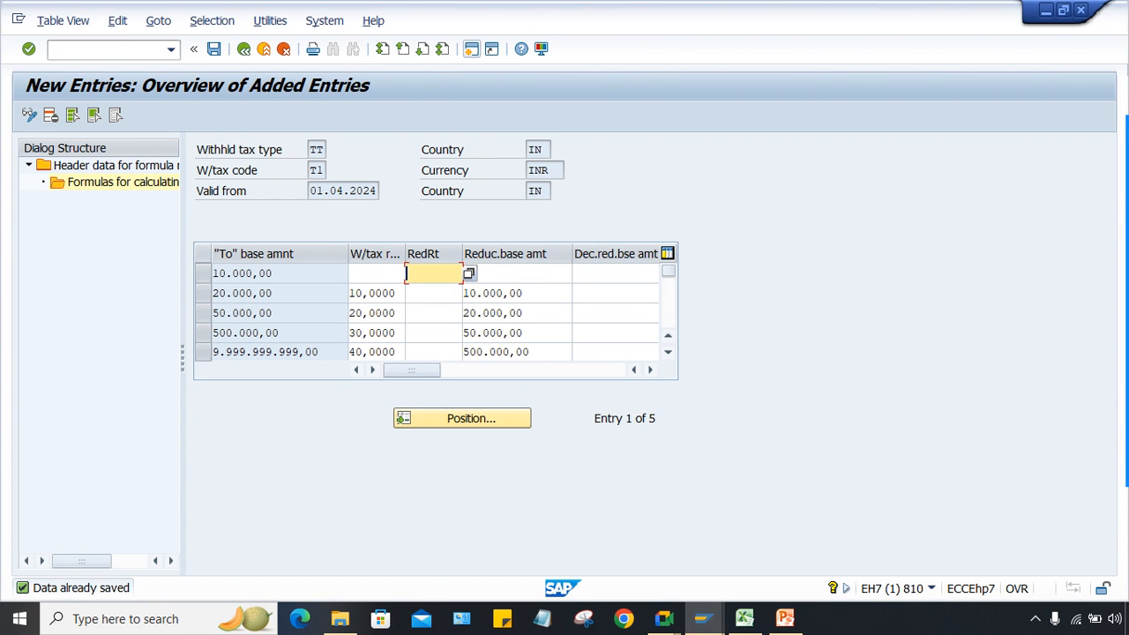
key("Tab")
left_click(274, 293)
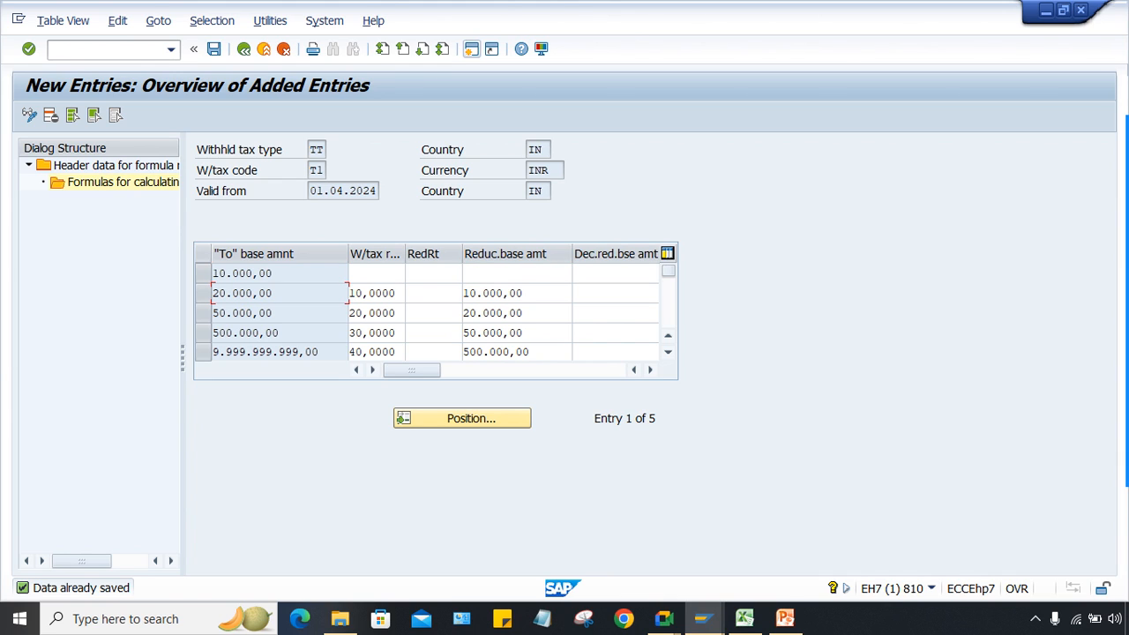
left_click_drag(525, 293, 463, 292)
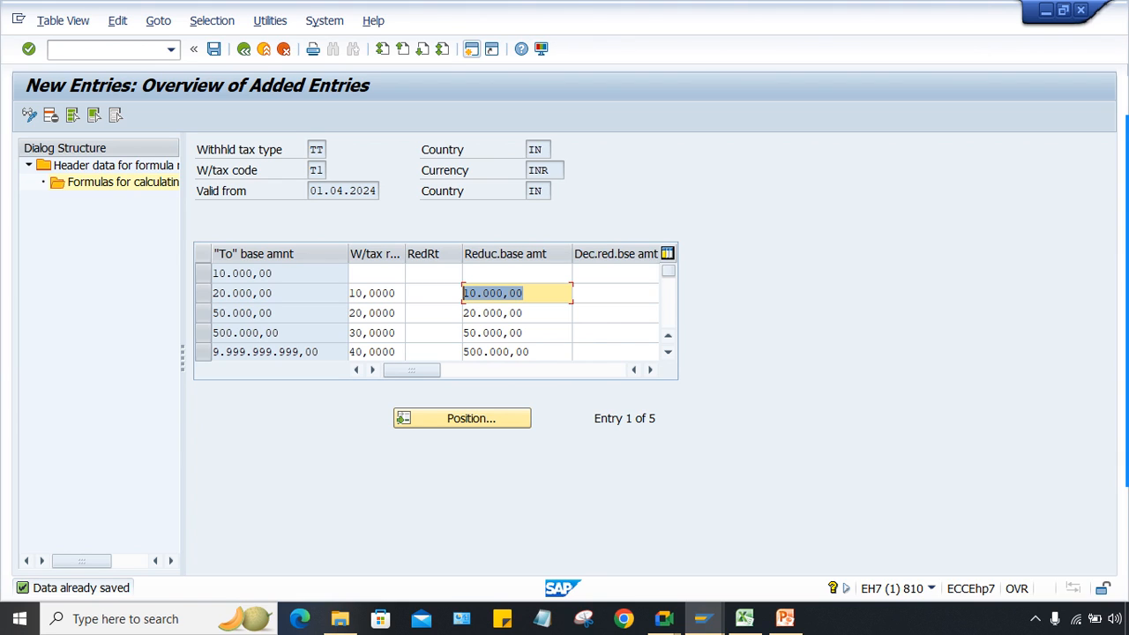
left_click(522, 314)
left_click_drag(524, 314, 463, 313)
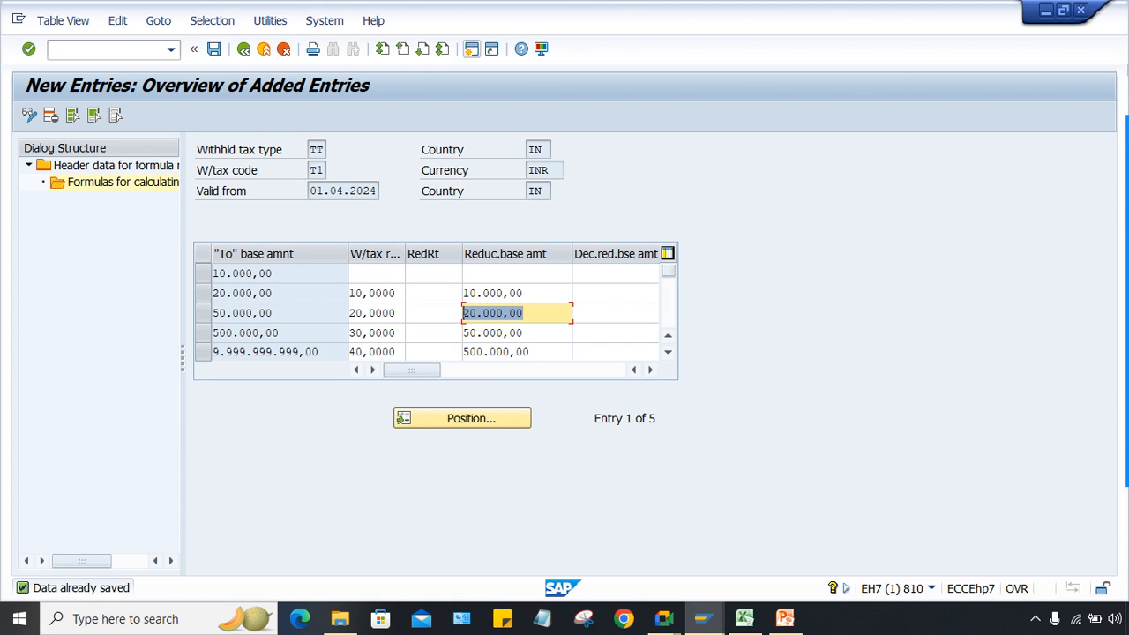
left_click(525, 333)
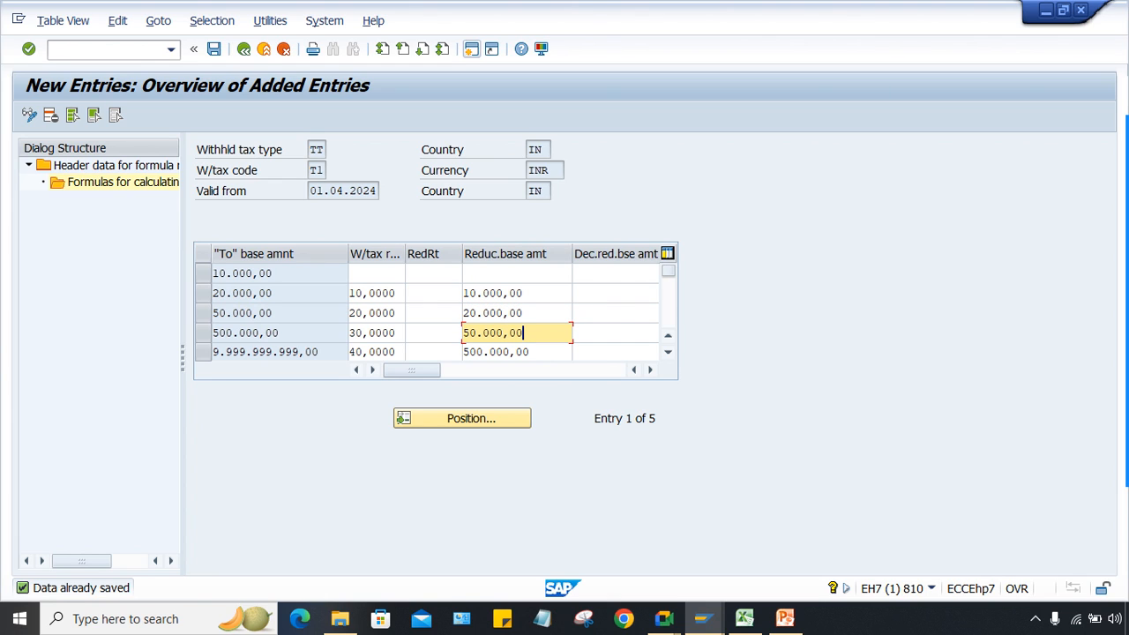
left_click(523, 313)
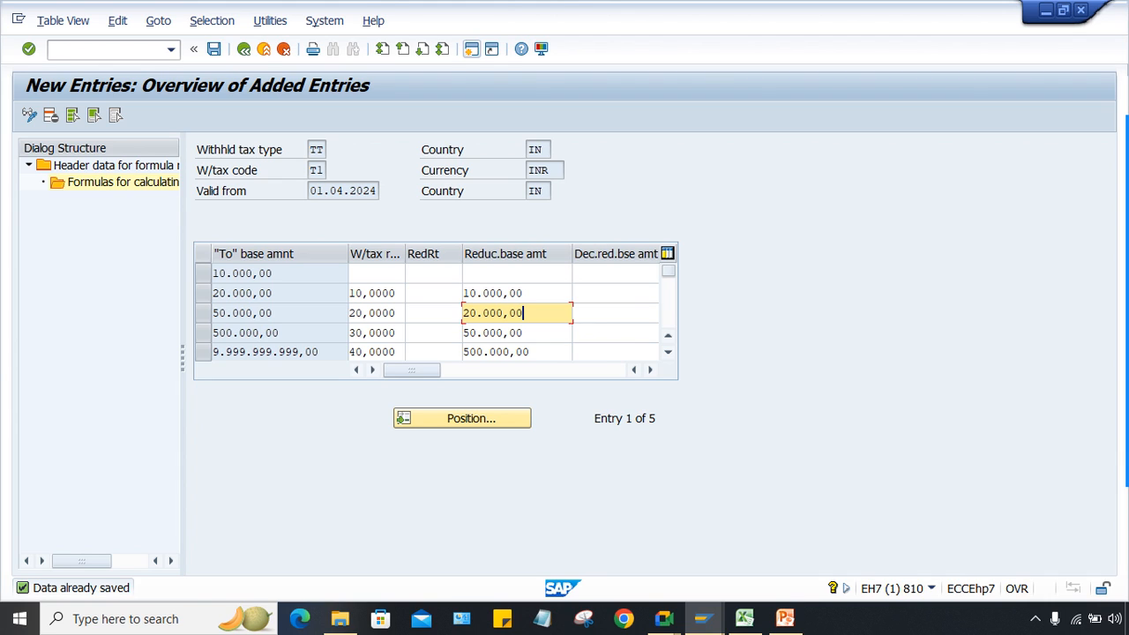
left_click_drag(527, 294, 463, 294)
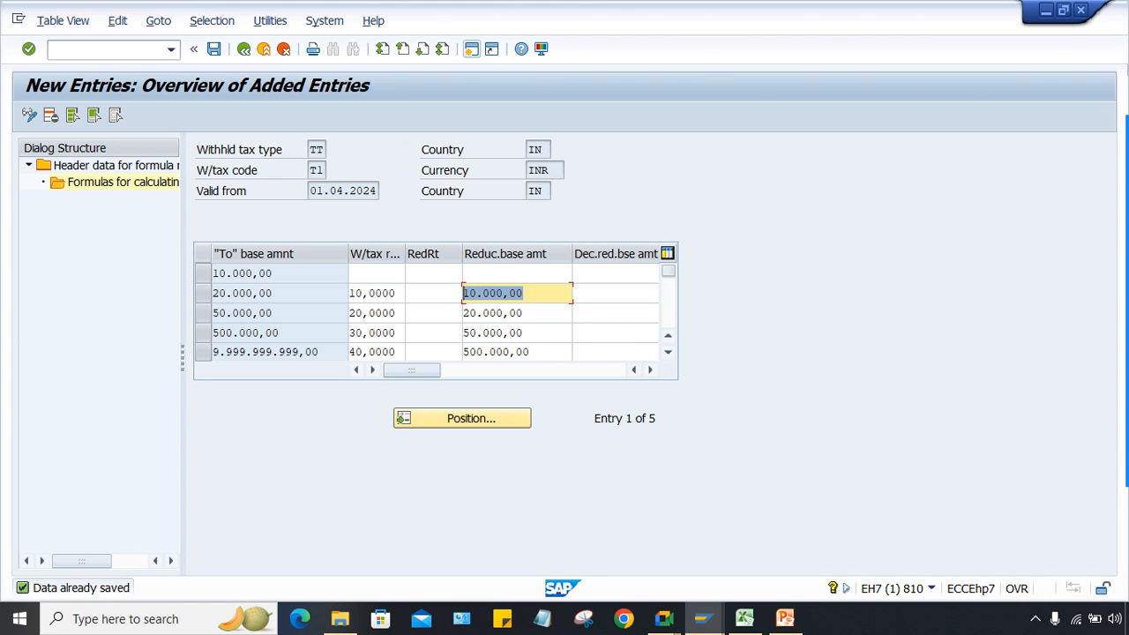
left_click_drag(275, 293, 213, 293)
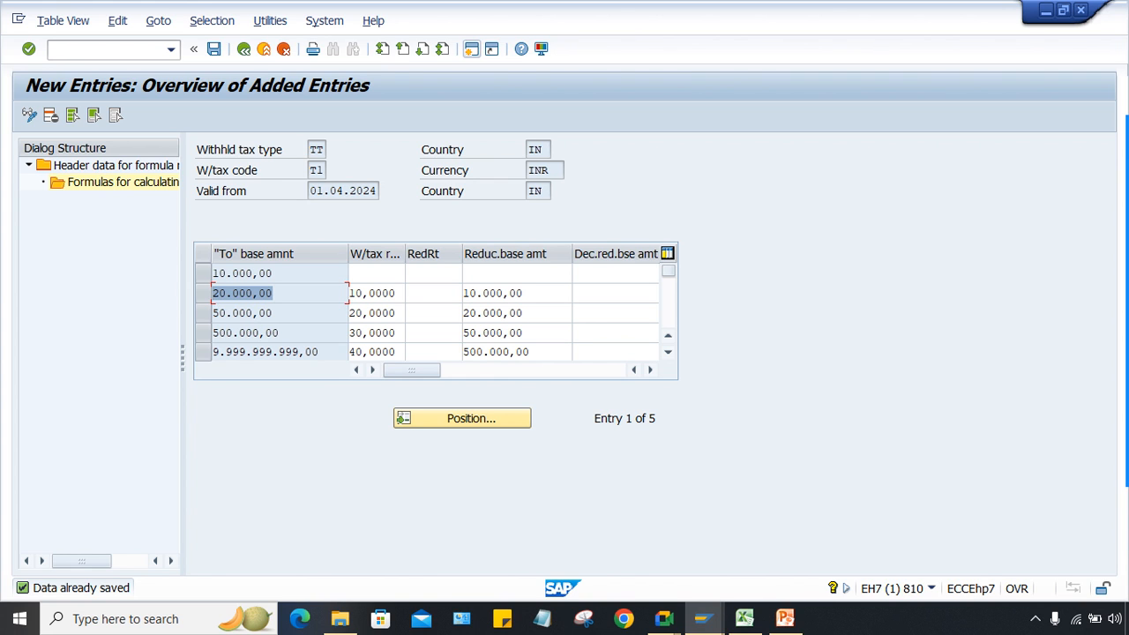
left_click(745, 618)
left_click_drag(594, 261, 594, 240)
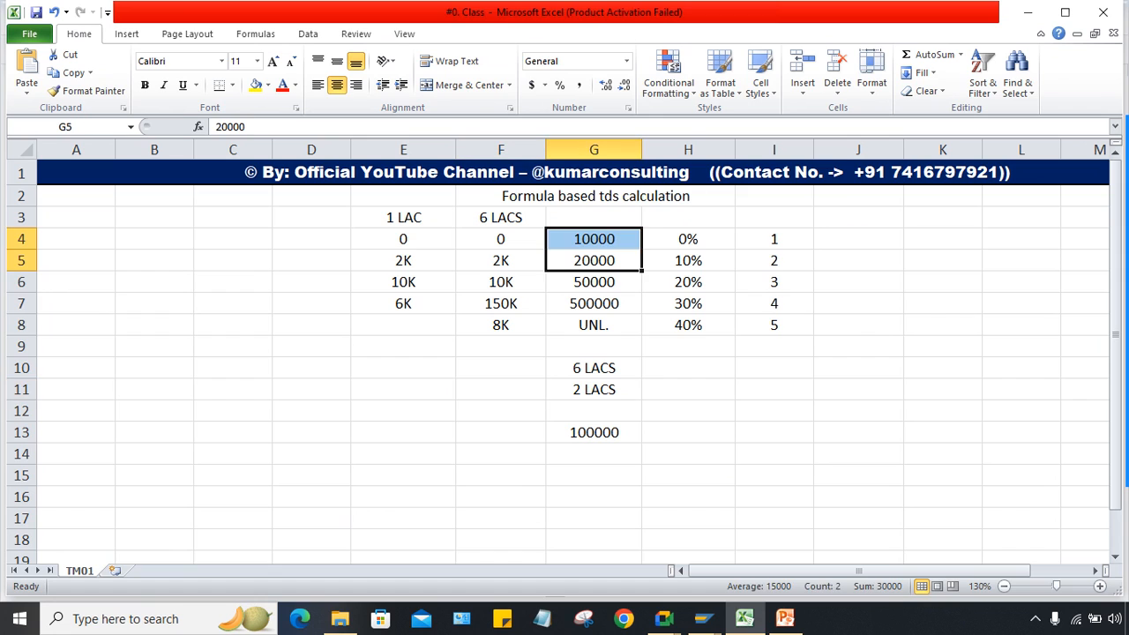
left_click(594, 303)
left_click(594, 261)
left_click(593, 240)
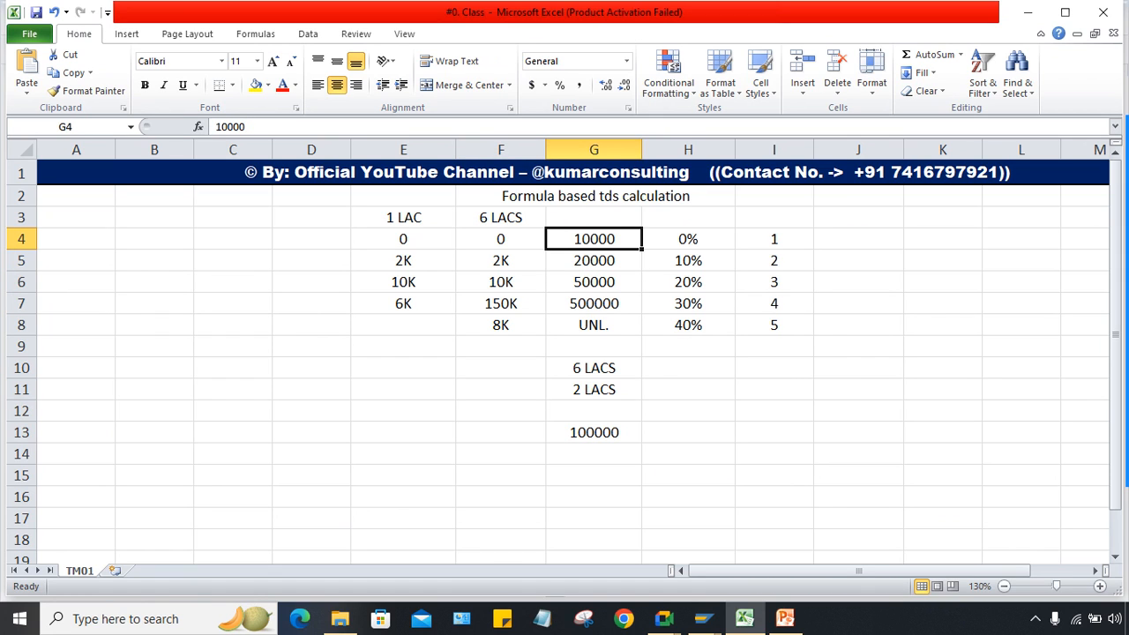
left_click(593, 261)
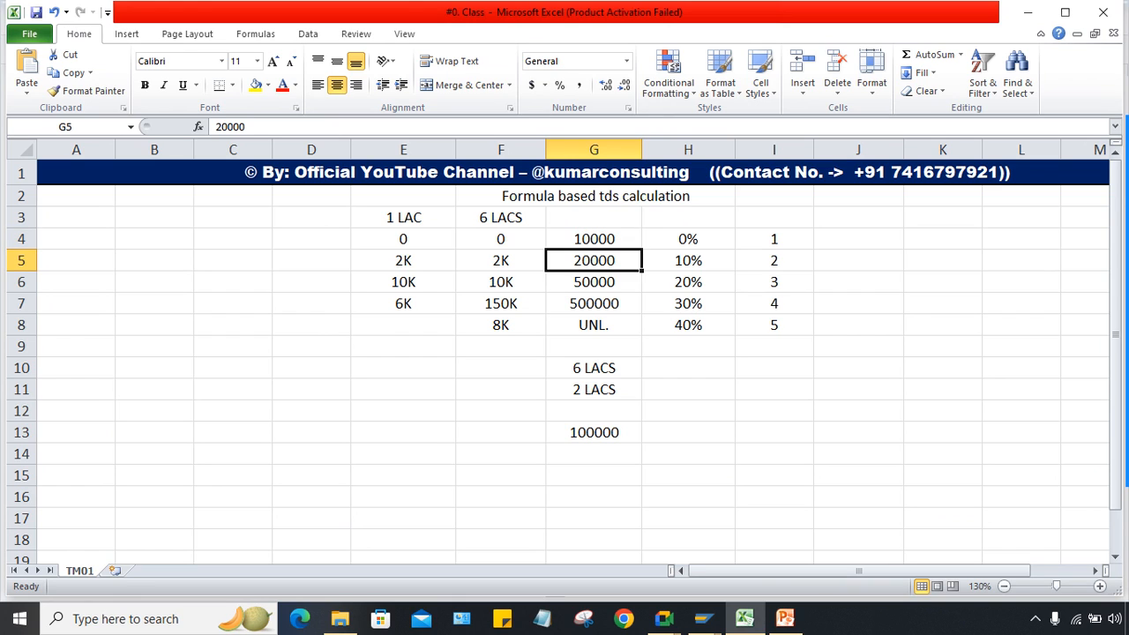
left_click(594, 239)
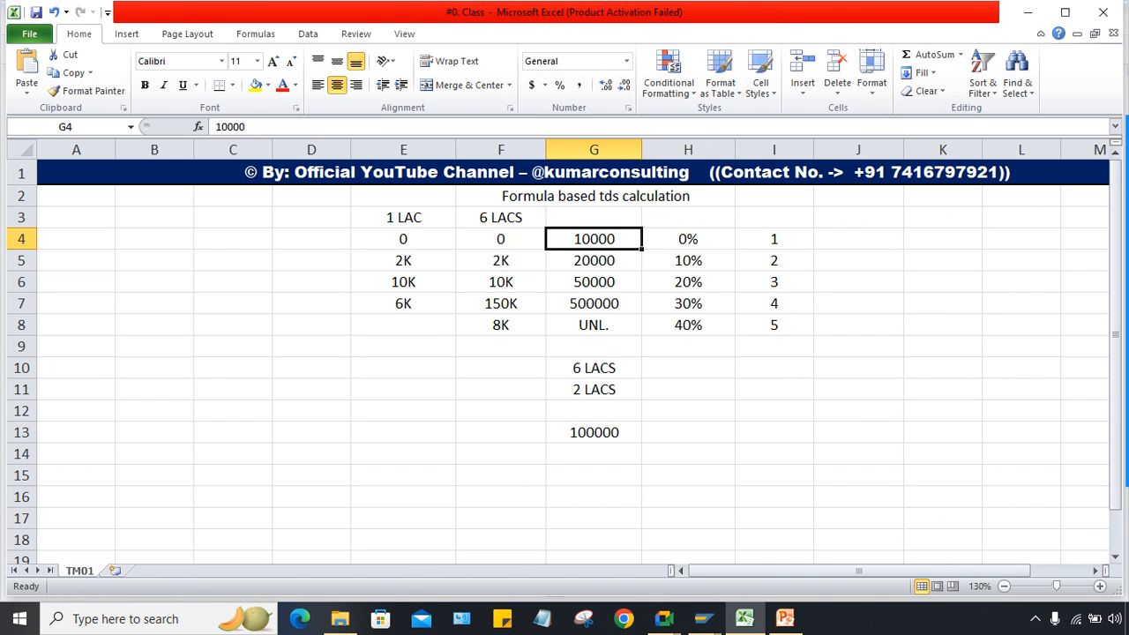
left_click(404, 239)
left_click(594, 239)
left_click(403, 239)
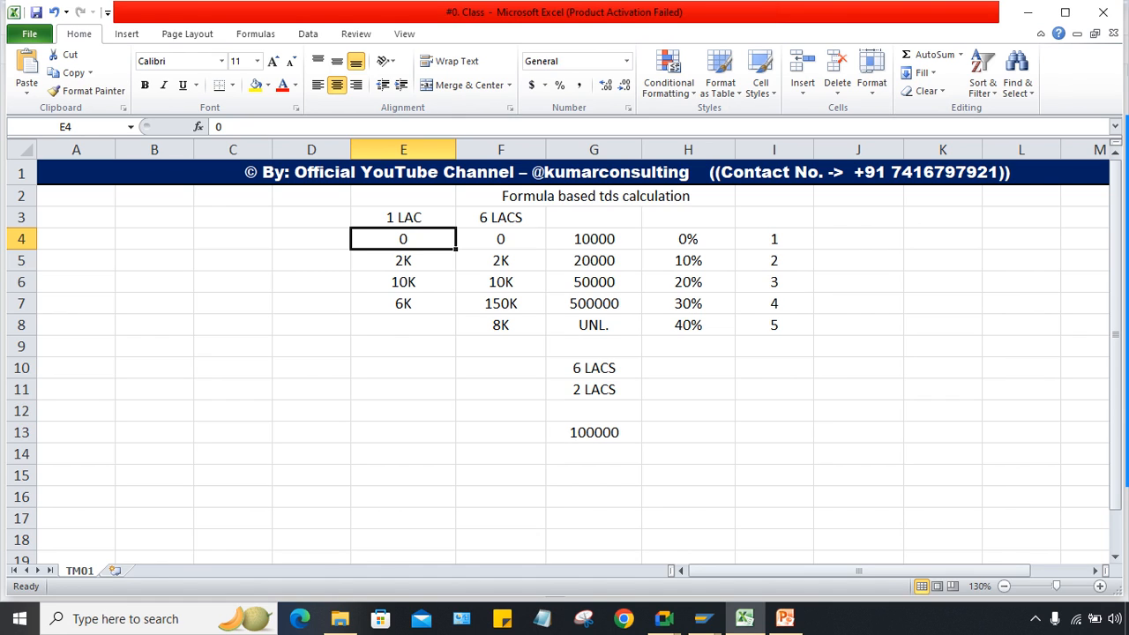
left_click(403, 368)
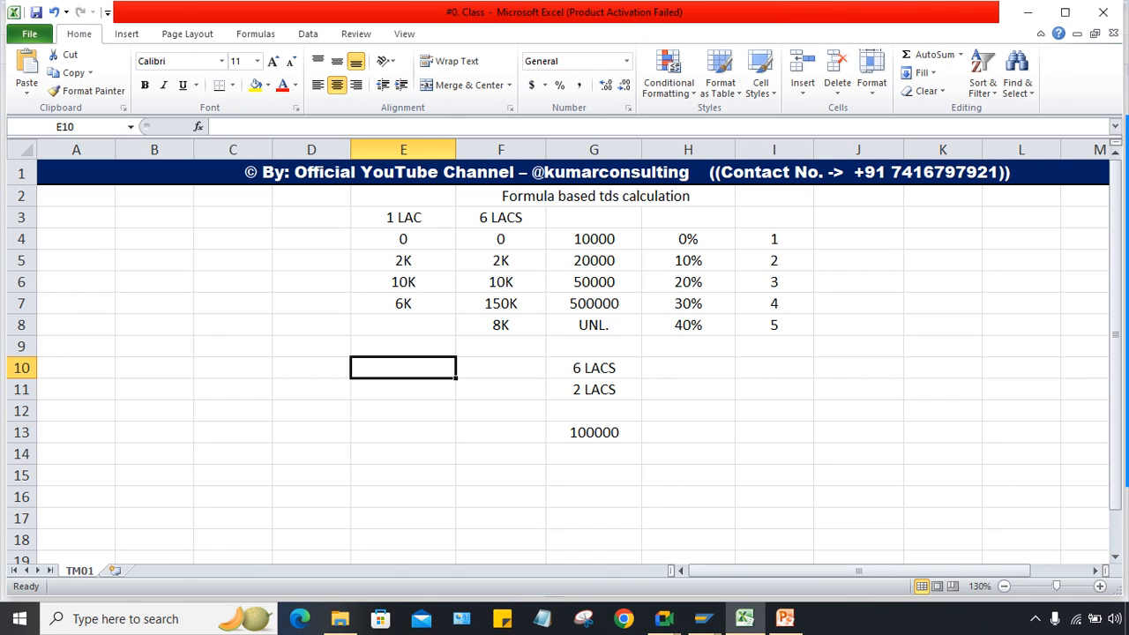
left_click(594, 239)
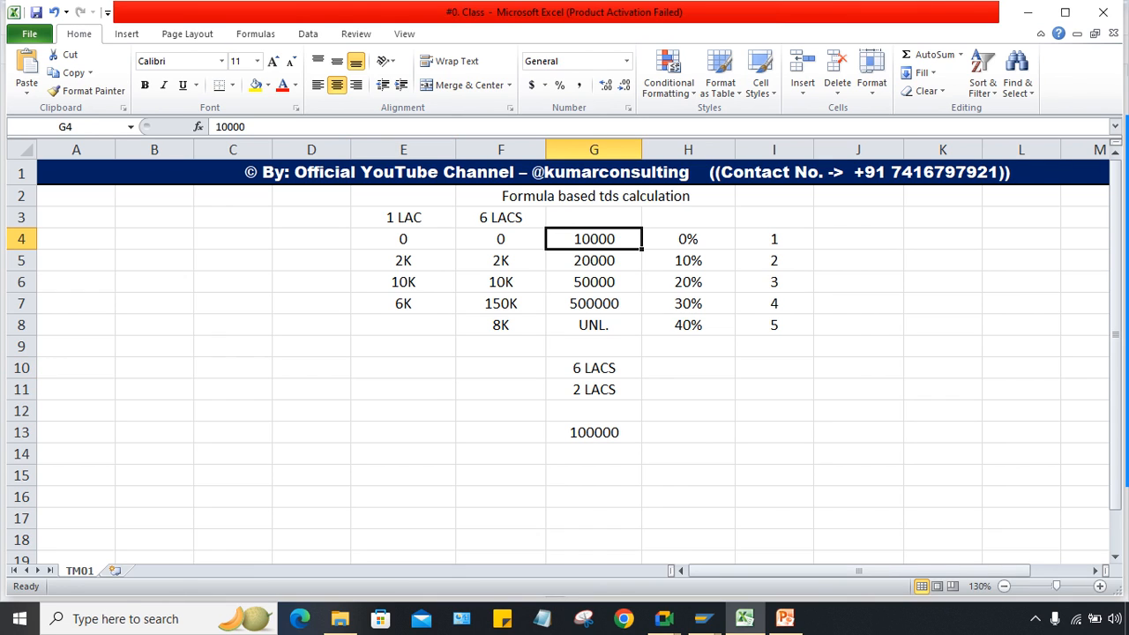
left_click(688, 239)
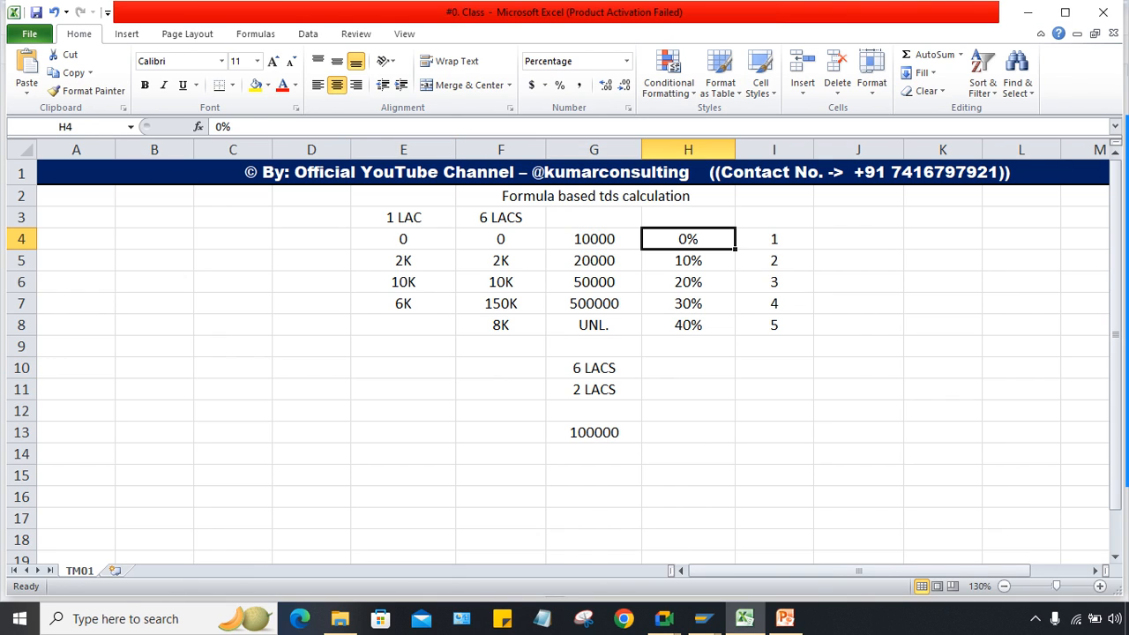
left_click(594, 239)
left_click(688, 239)
left_click(594, 239)
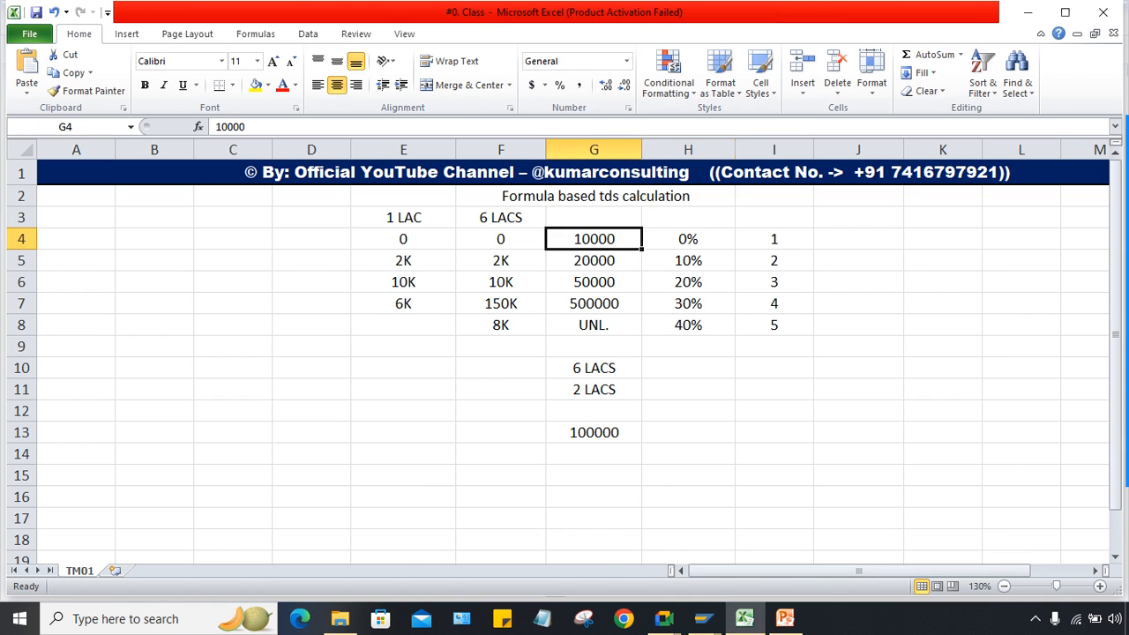
left_click(688, 239)
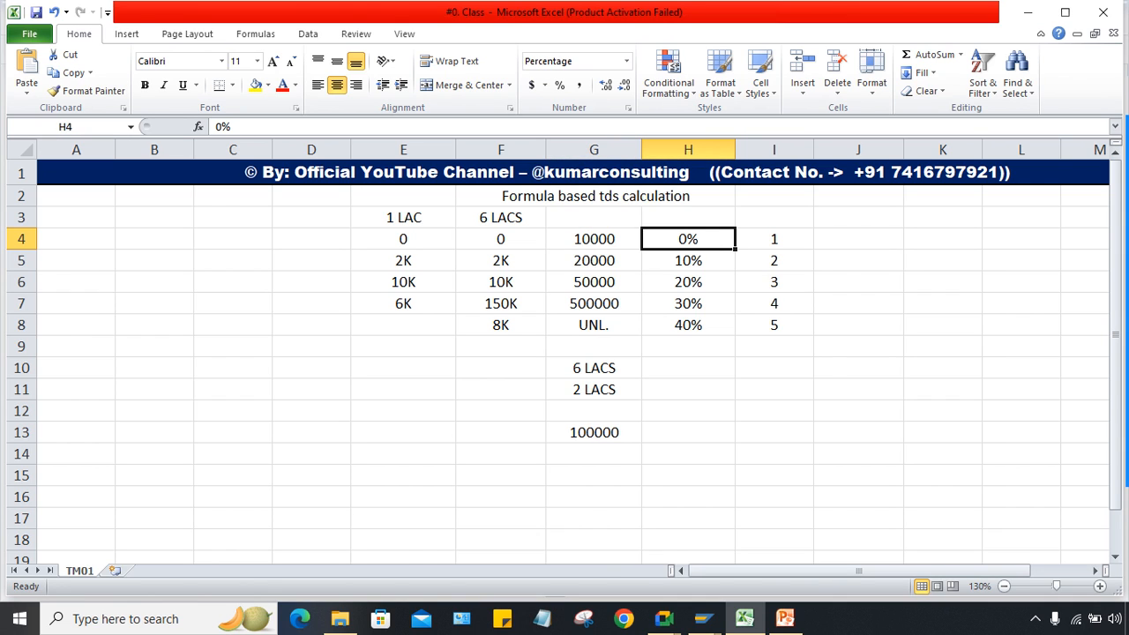
left_click(594, 239)
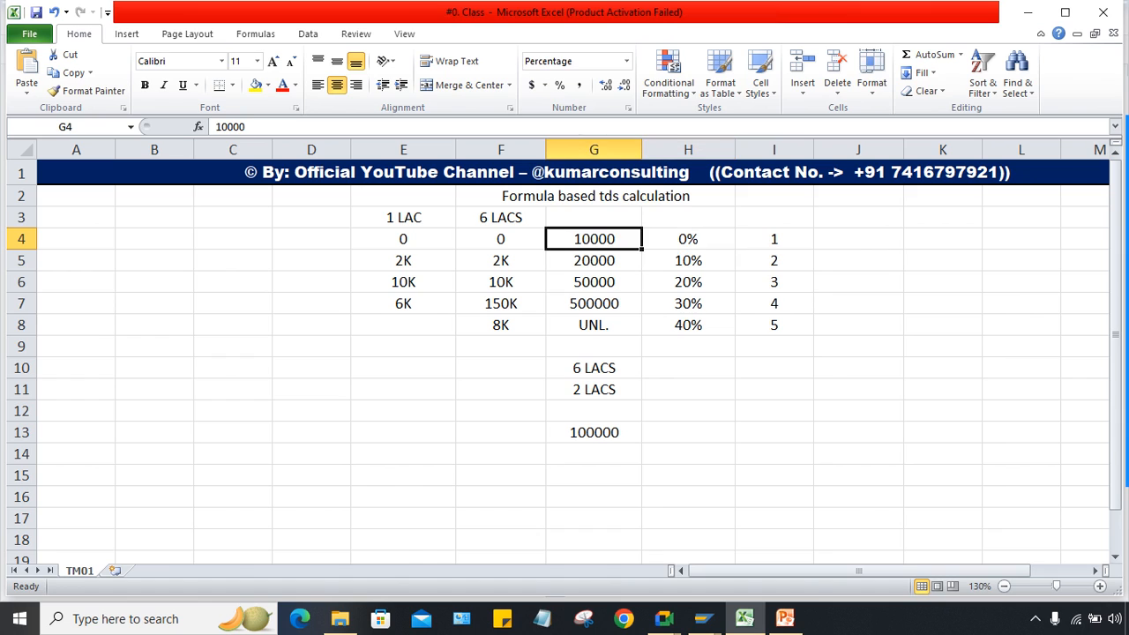
left_click(688, 239)
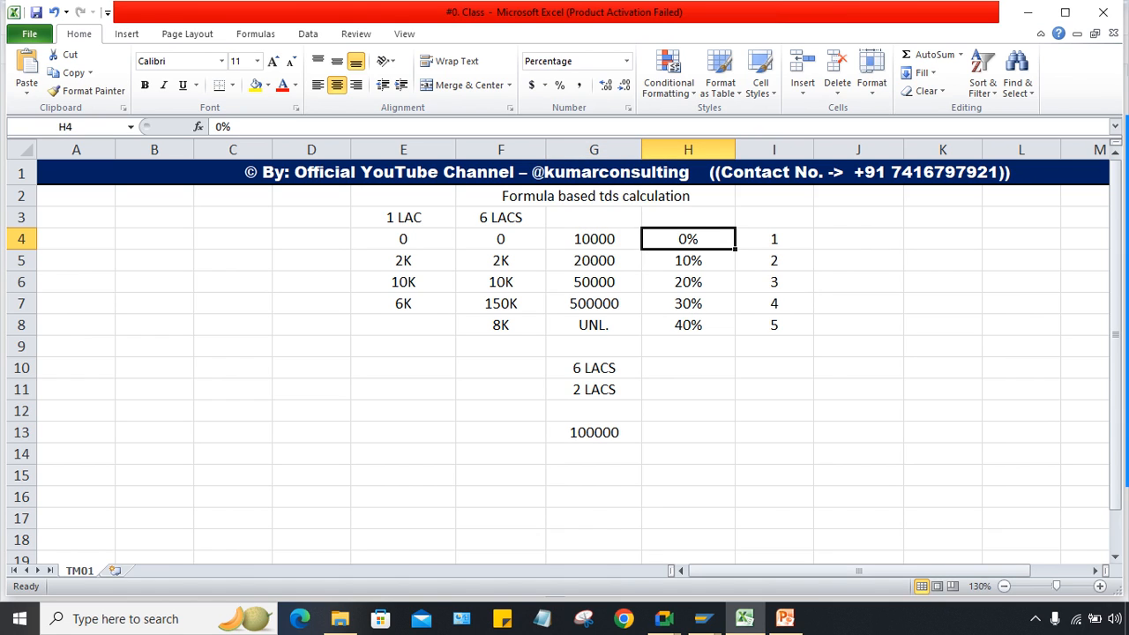
left_click(594, 239)
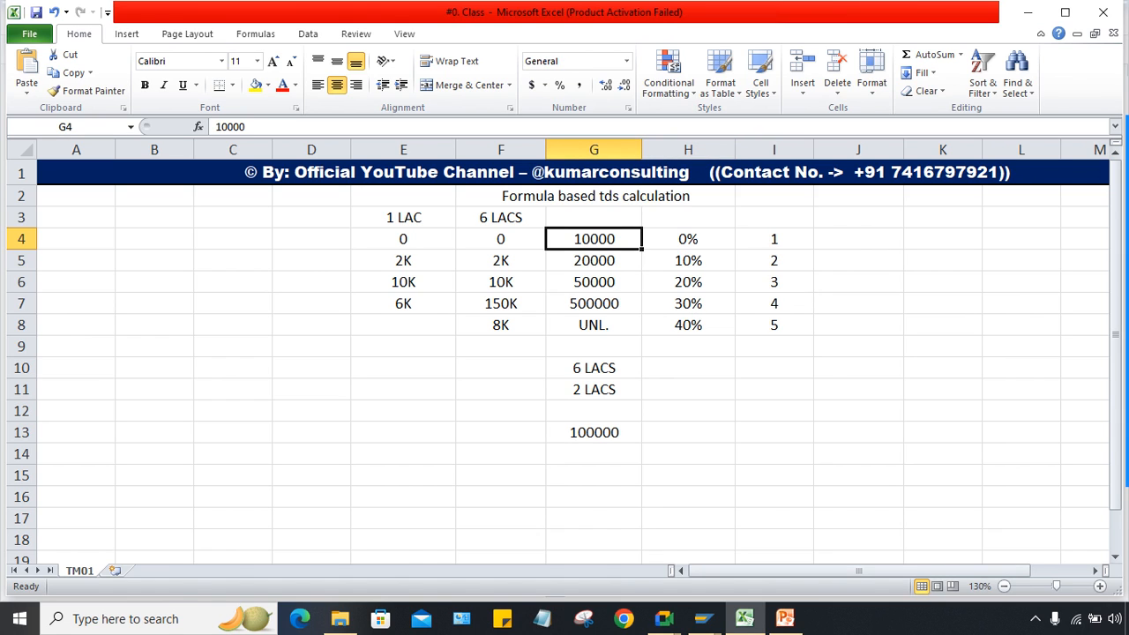
left_click(594, 260)
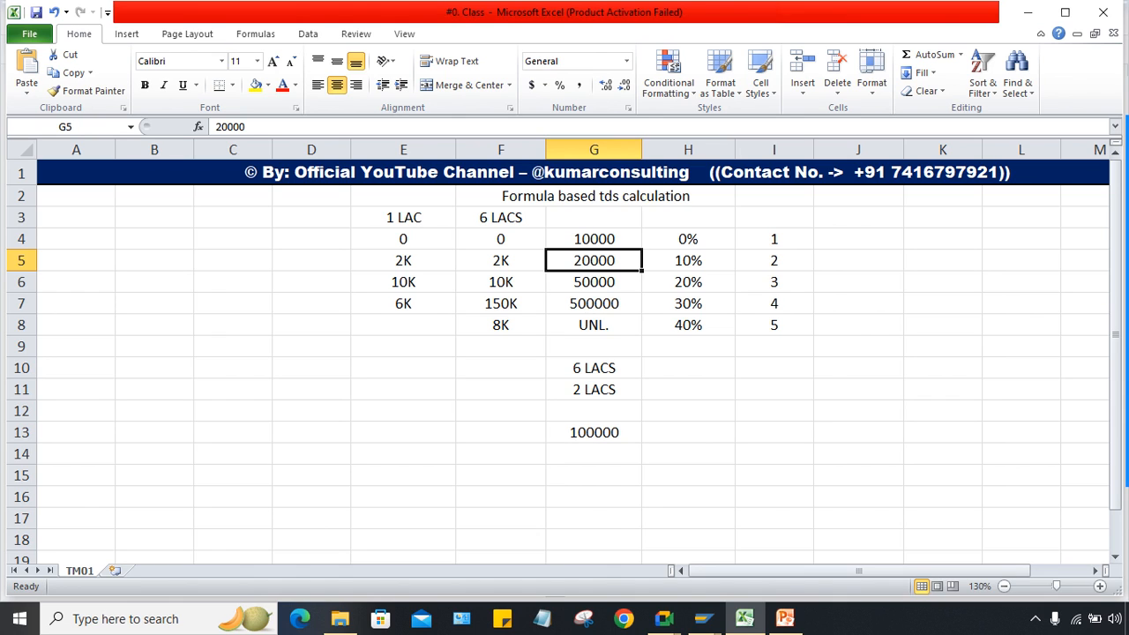
left_click(689, 260)
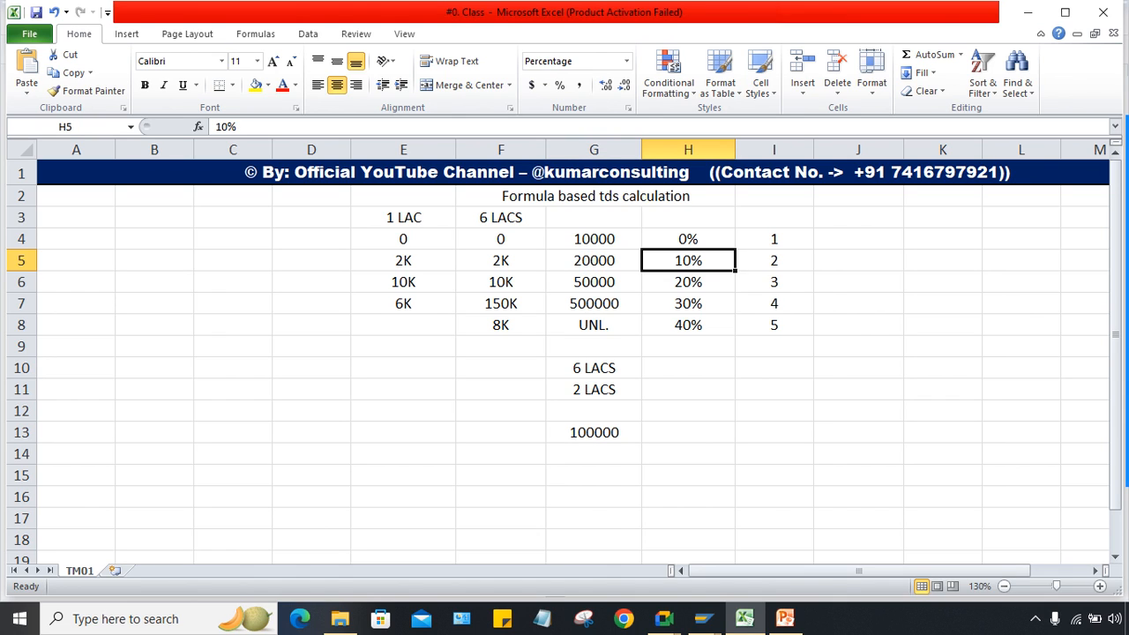
left_click(594, 240)
left_click(594, 260)
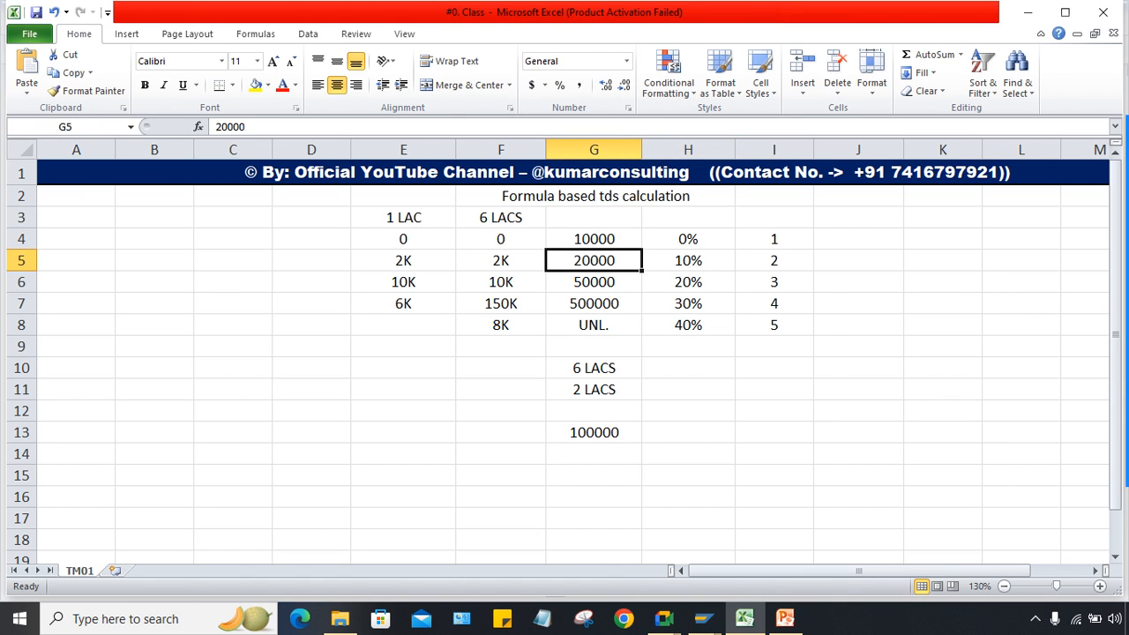
left_click(594, 239)
left_click(594, 260)
mouse_move(663, 618)
left_click(565, 538)
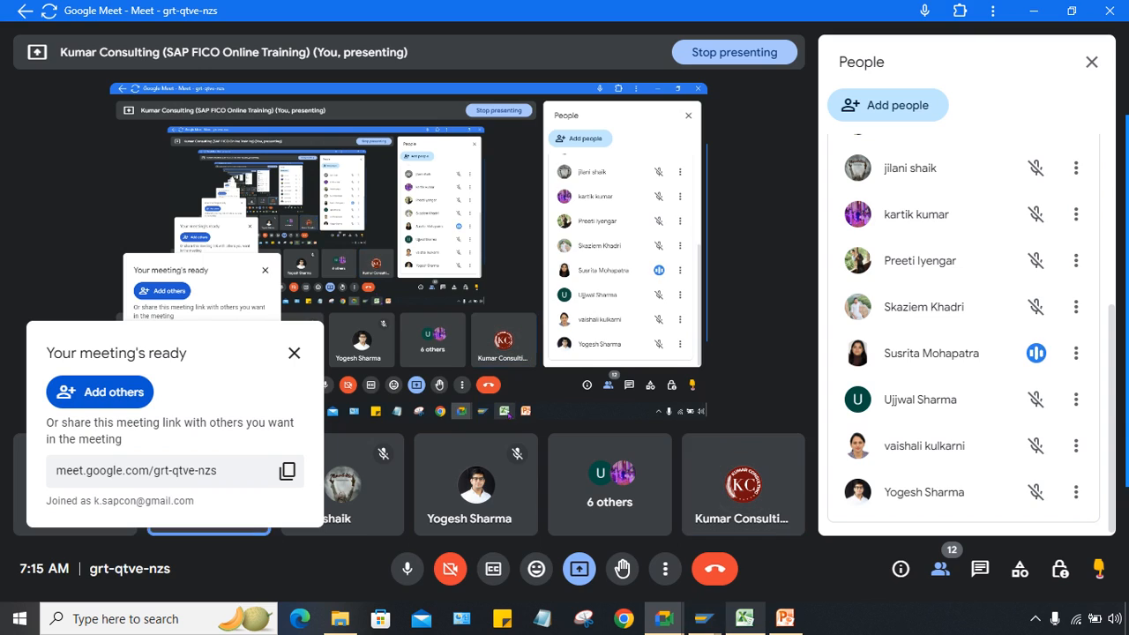
left_click(744, 617)
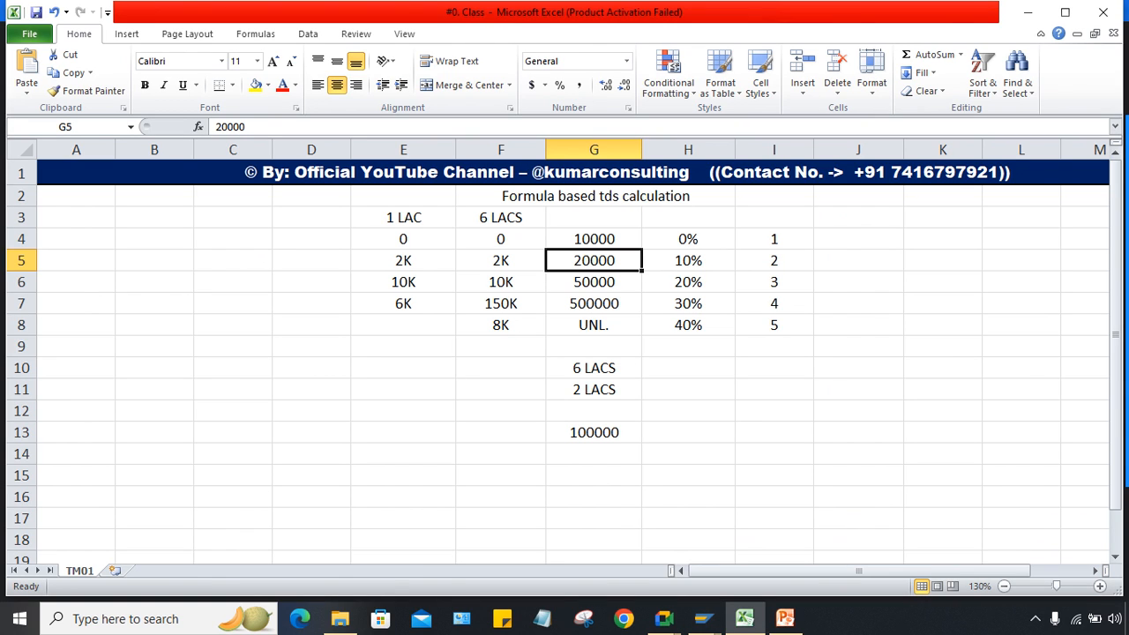
left_click(593, 239)
left_click(594, 260)
left_click(593, 239)
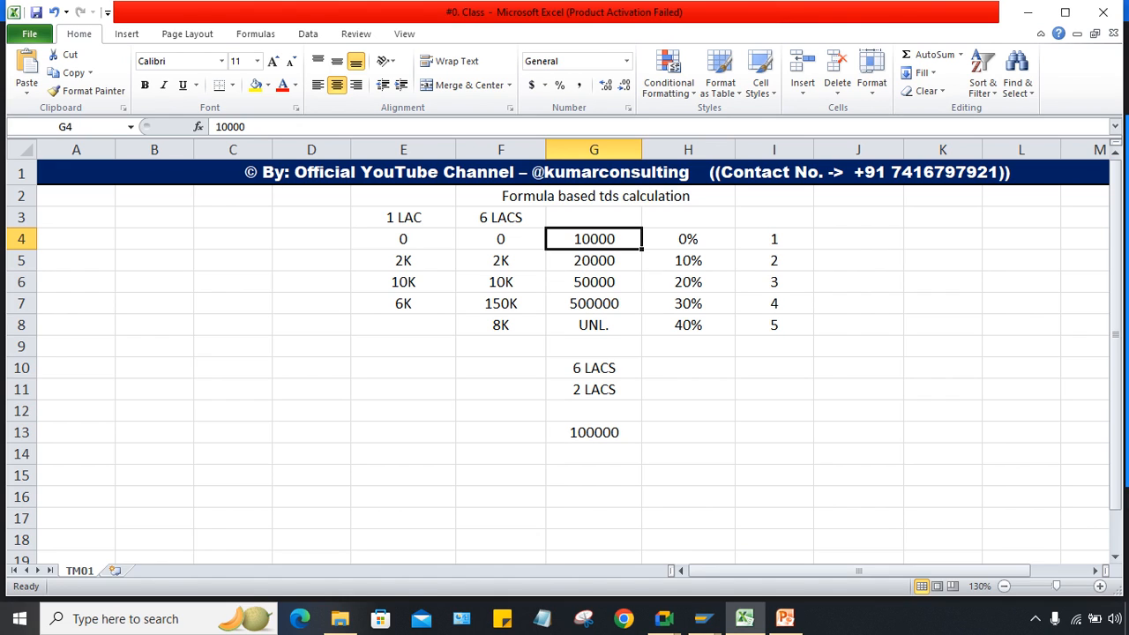
left_click(594, 261)
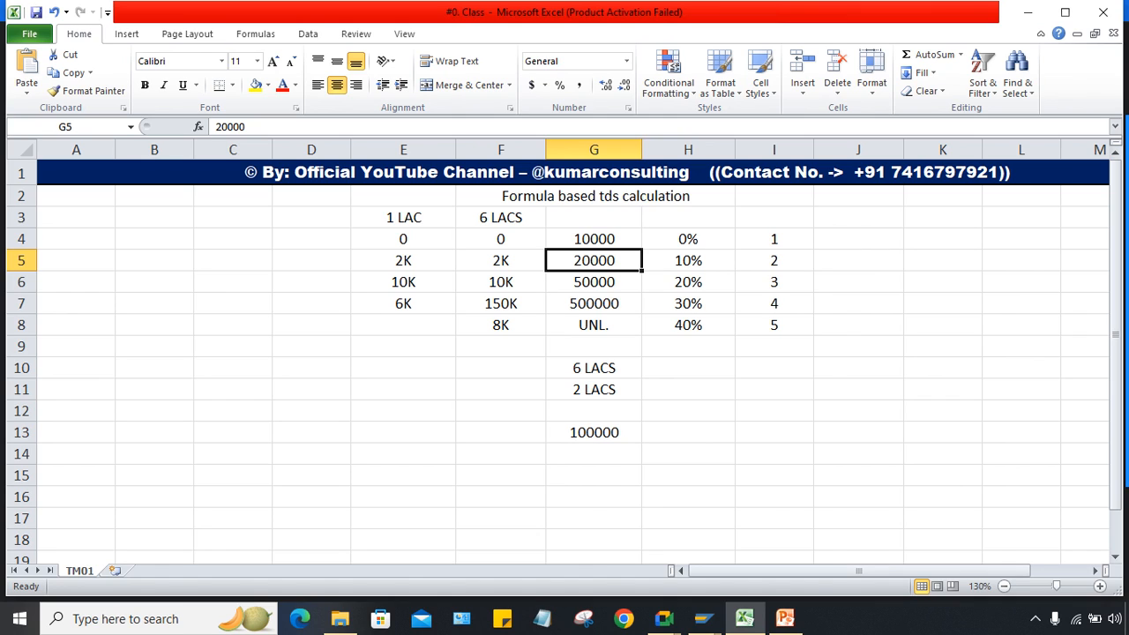
left_click(593, 239)
left_click(594, 261)
left_click(593, 239)
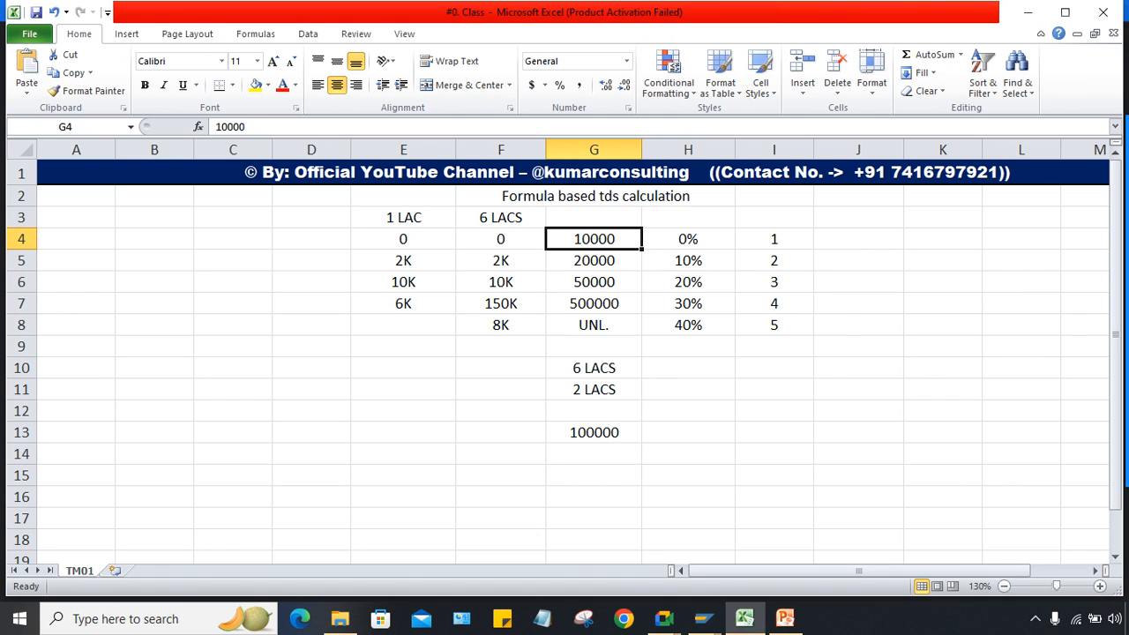
left_click(594, 261)
Step: Change the E5 slab amount from 2K to 1K
left_click(501, 261)
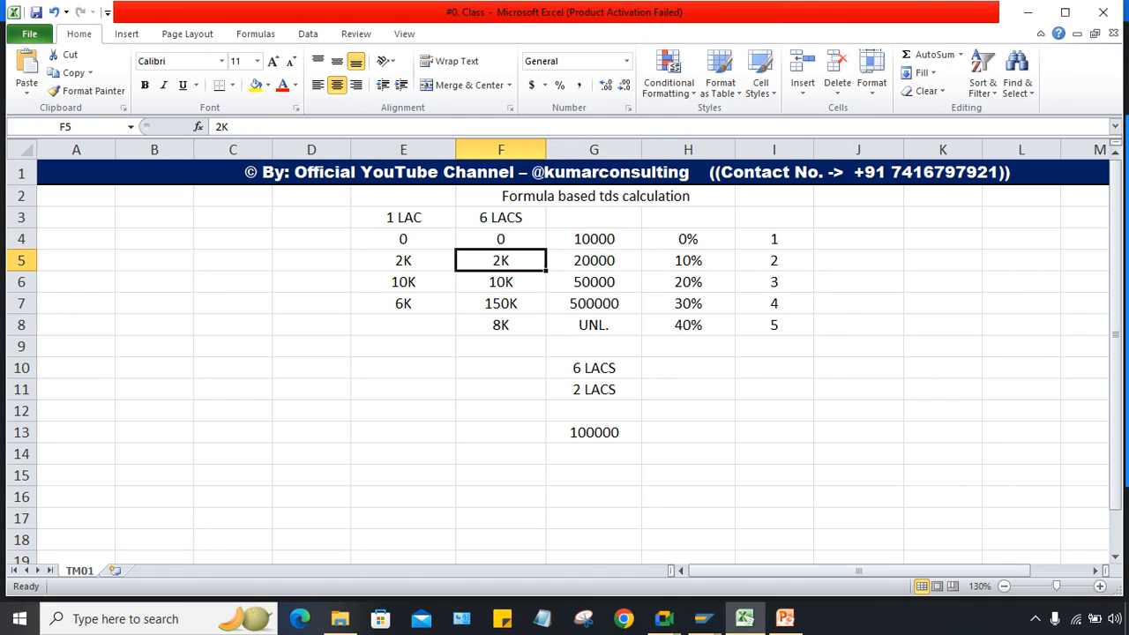
left_click(404, 283)
left_click(403, 262)
type("1")
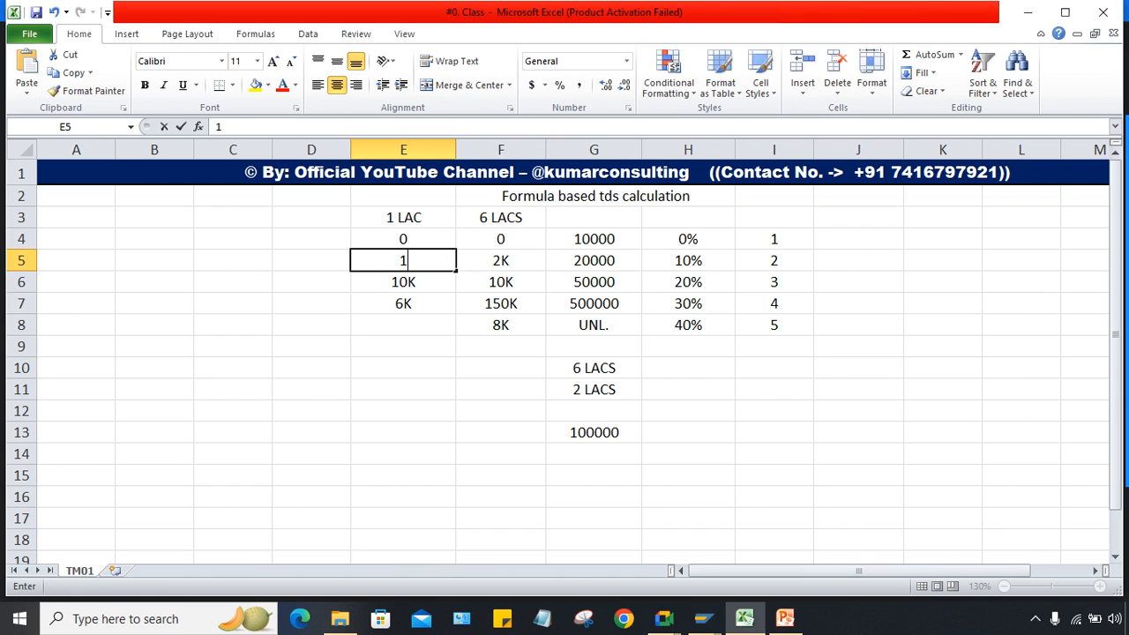
type("K")
key("Return")
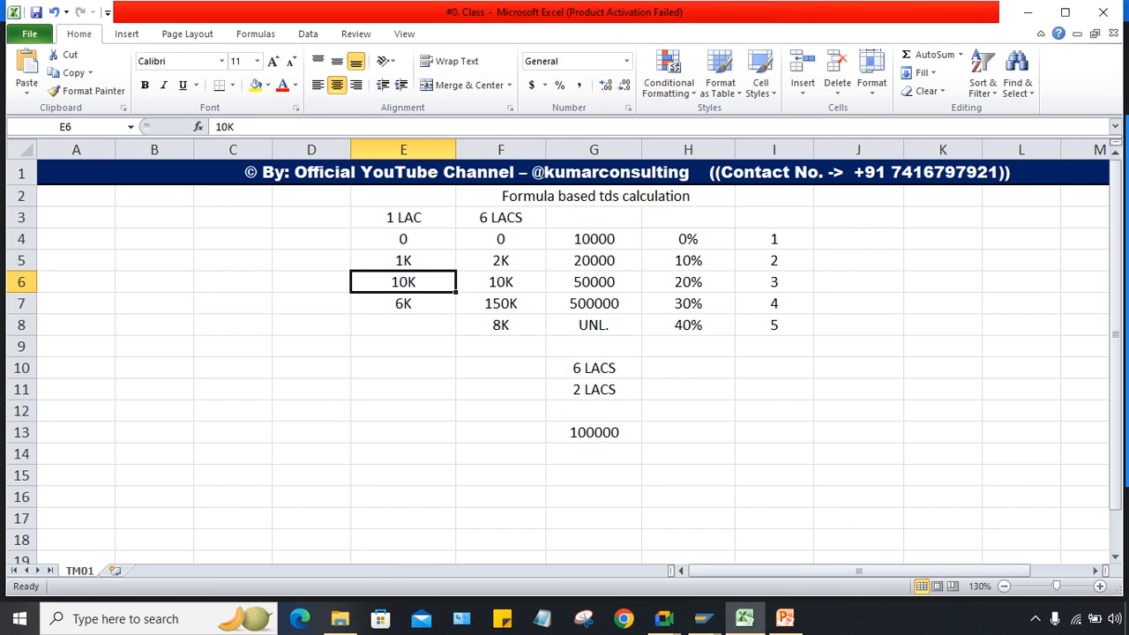
Step: Compare the 20000 and 50000 limits, then change E6 from 10K to 6K
left_click(594, 261)
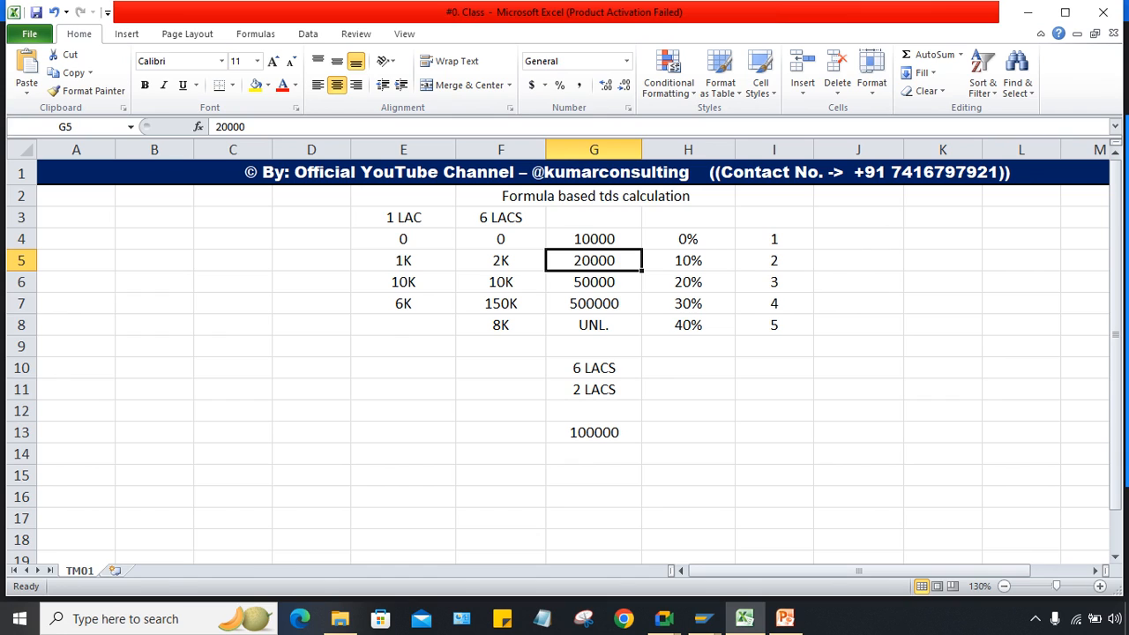
left_click(594, 283)
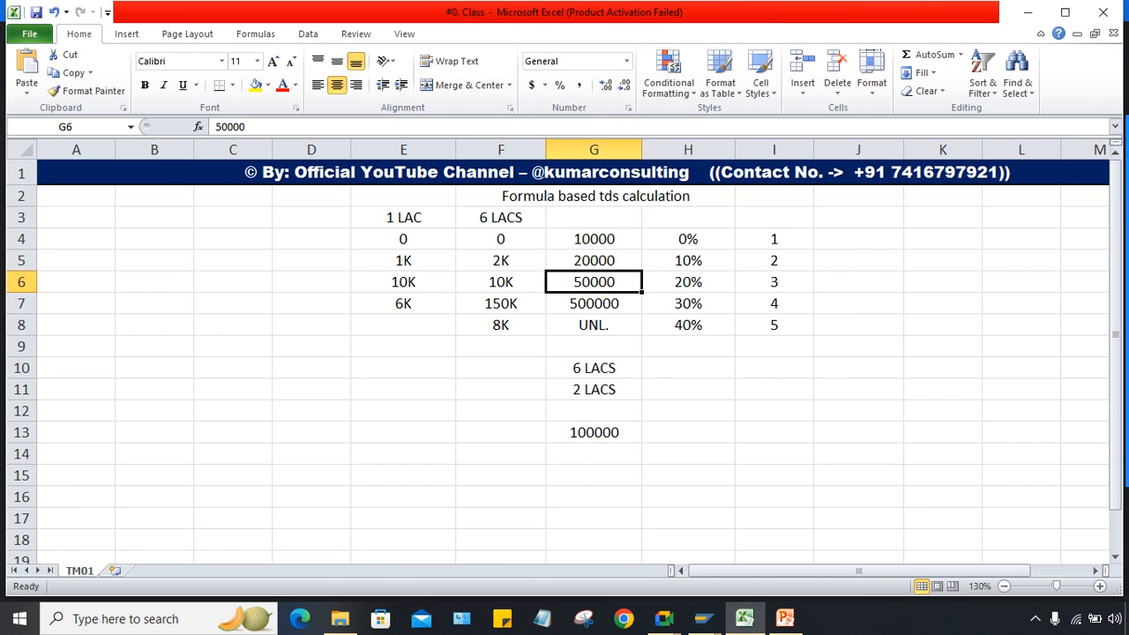
left_click(594, 260)
left_click(594, 283)
left_click(593, 260)
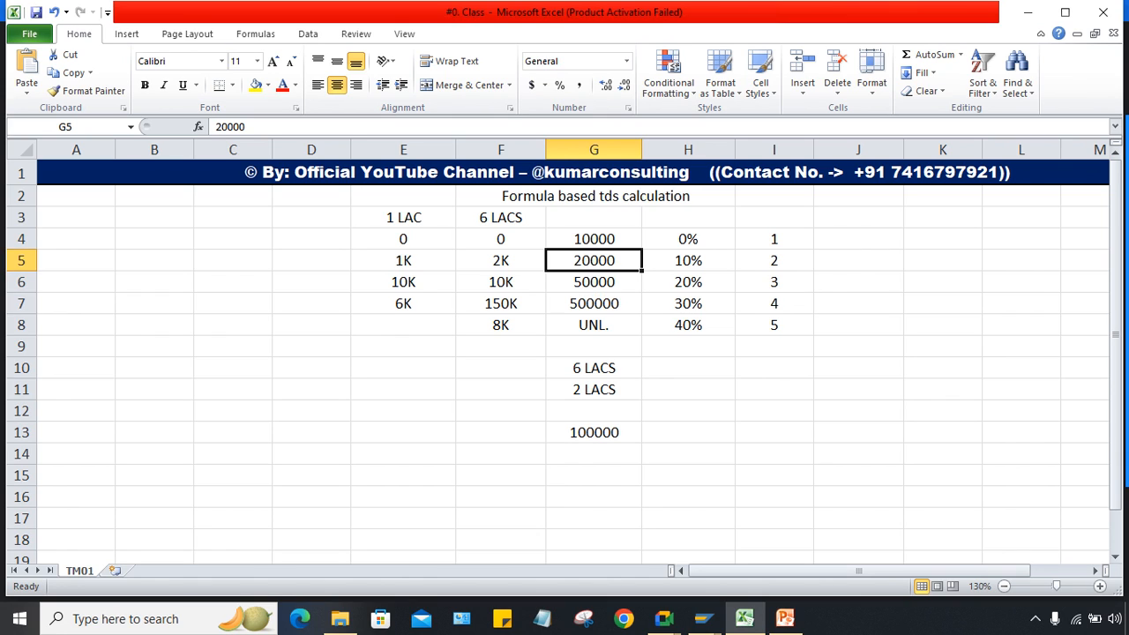
left_click(594, 282)
left_click(688, 282)
left_click(593, 282)
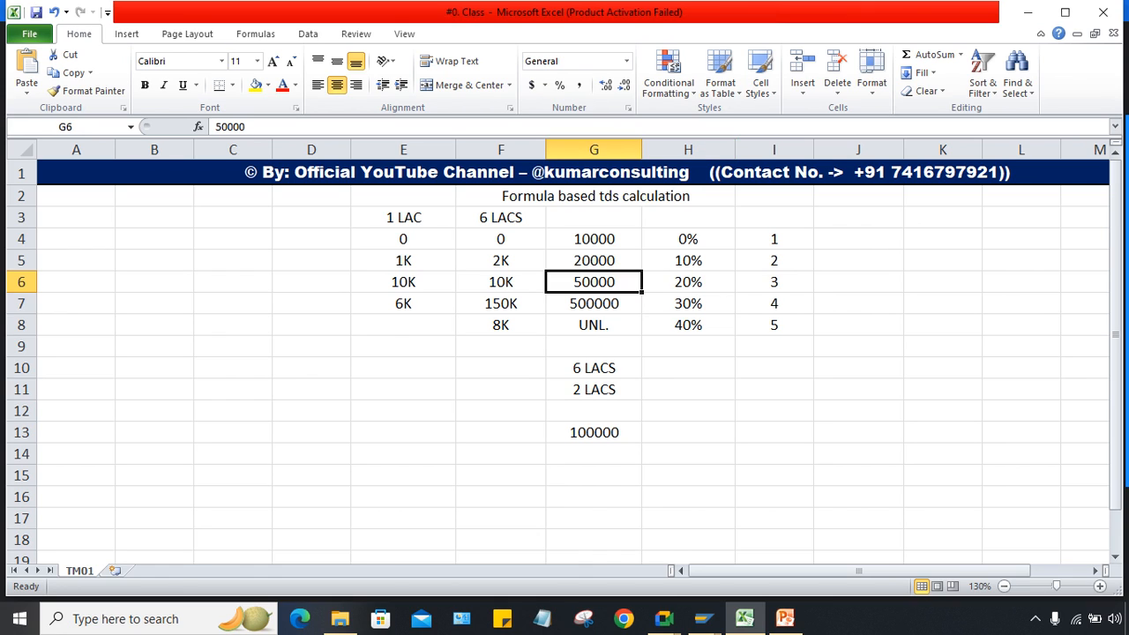
left_click(403, 283)
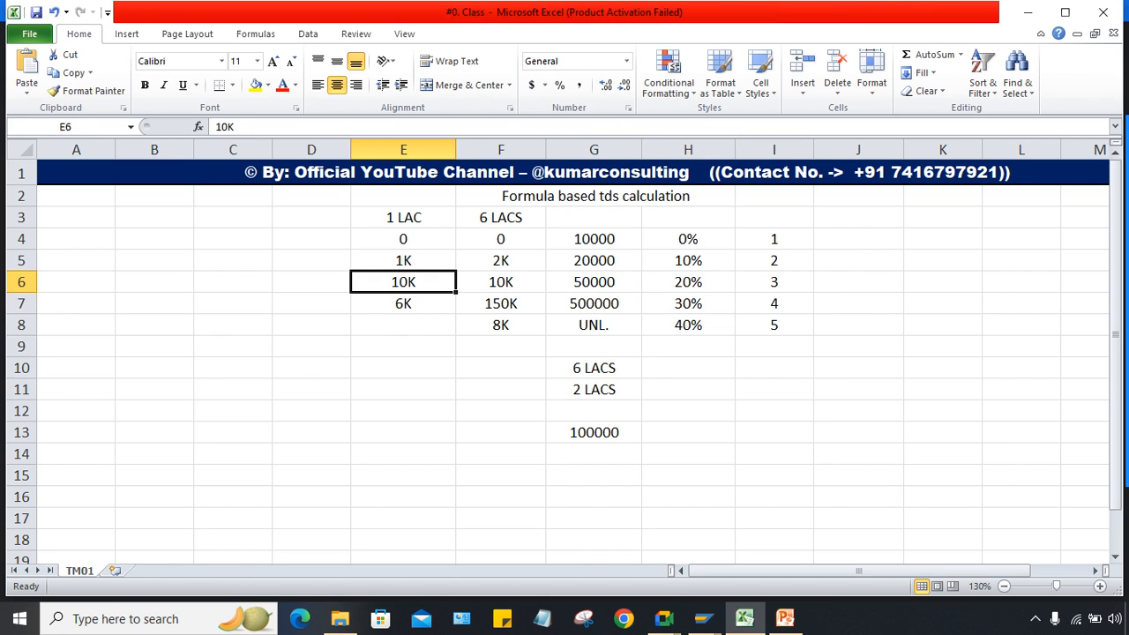
type("6K")
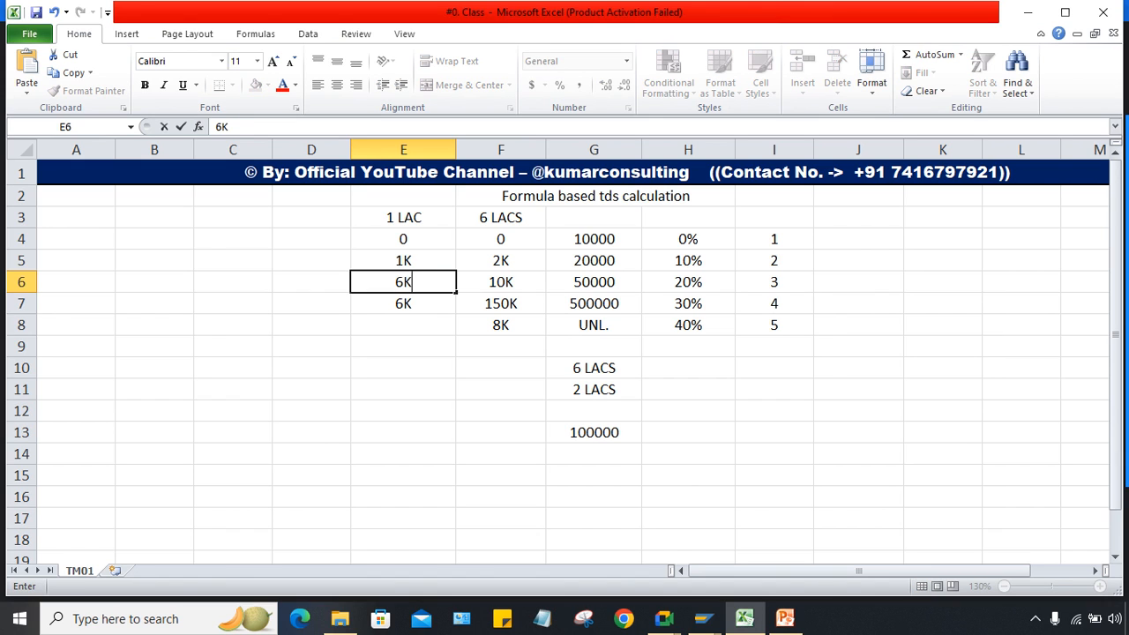
key("Return")
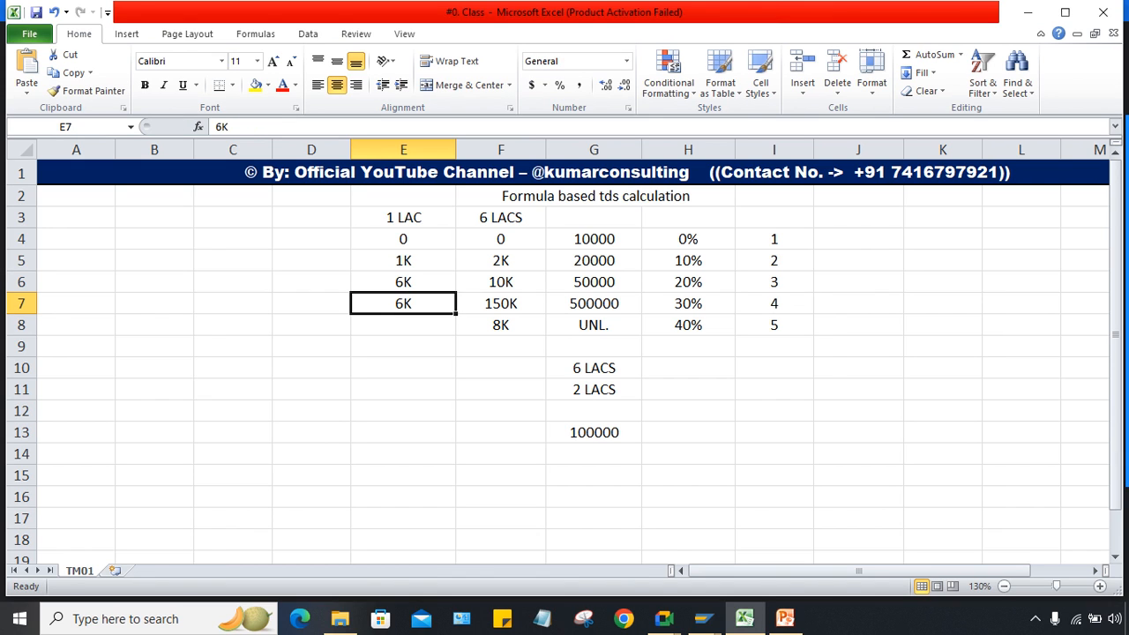
Step: Review the 50000 and 10000 limits and the E4 and F5 slab values
left_click(594, 282)
left_click(403, 282)
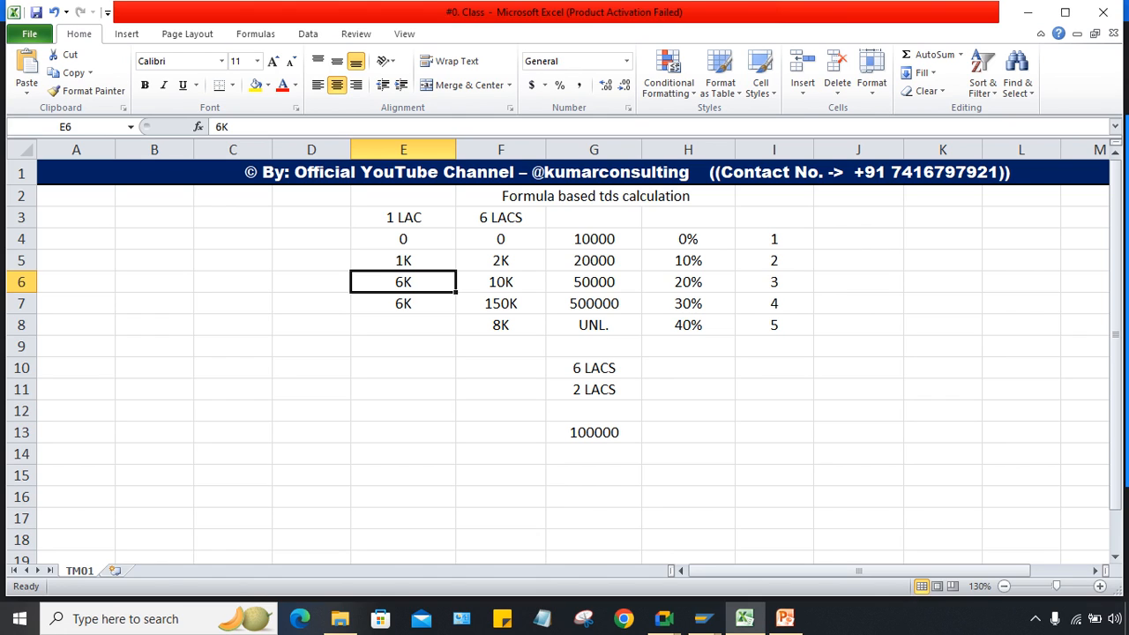
left_click(404, 239)
left_click(311, 239)
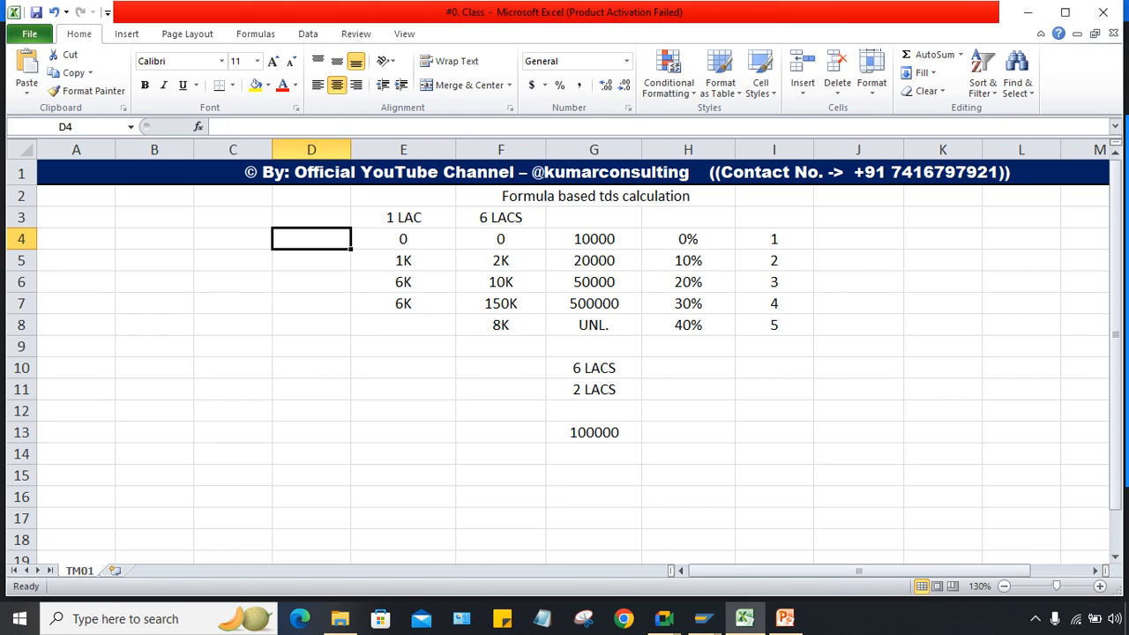
left_click(594, 239)
left_click(500, 260)
left_click(312, 260)
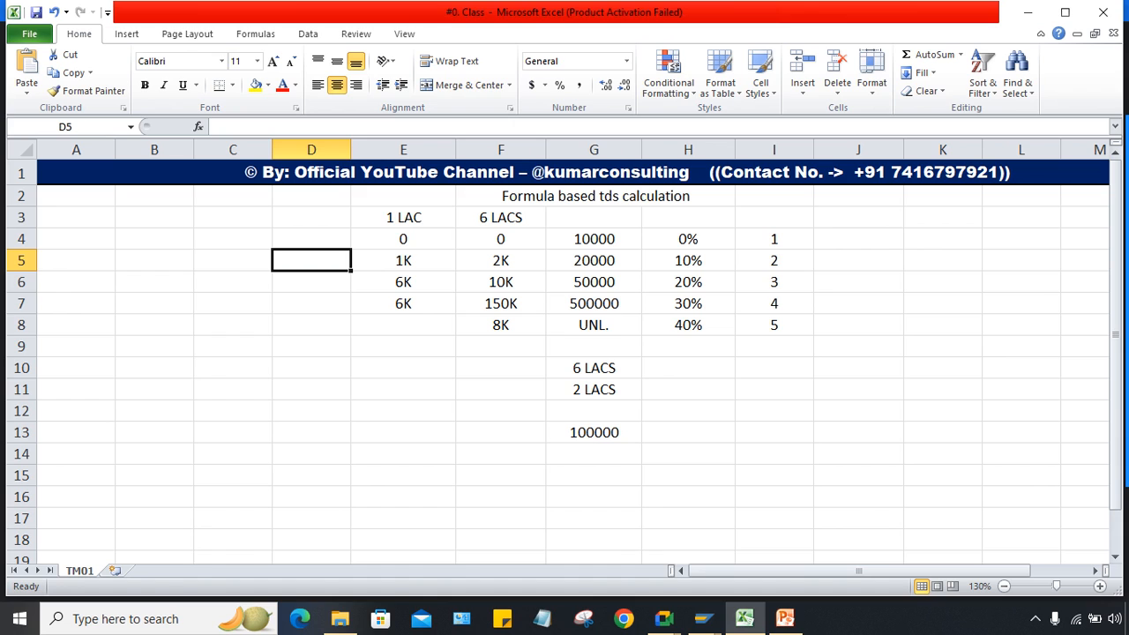
Step: Enter 1 in D5, then review the 1K, 6K, 6K amounts against the 20000 and 50000 limits
type("1")
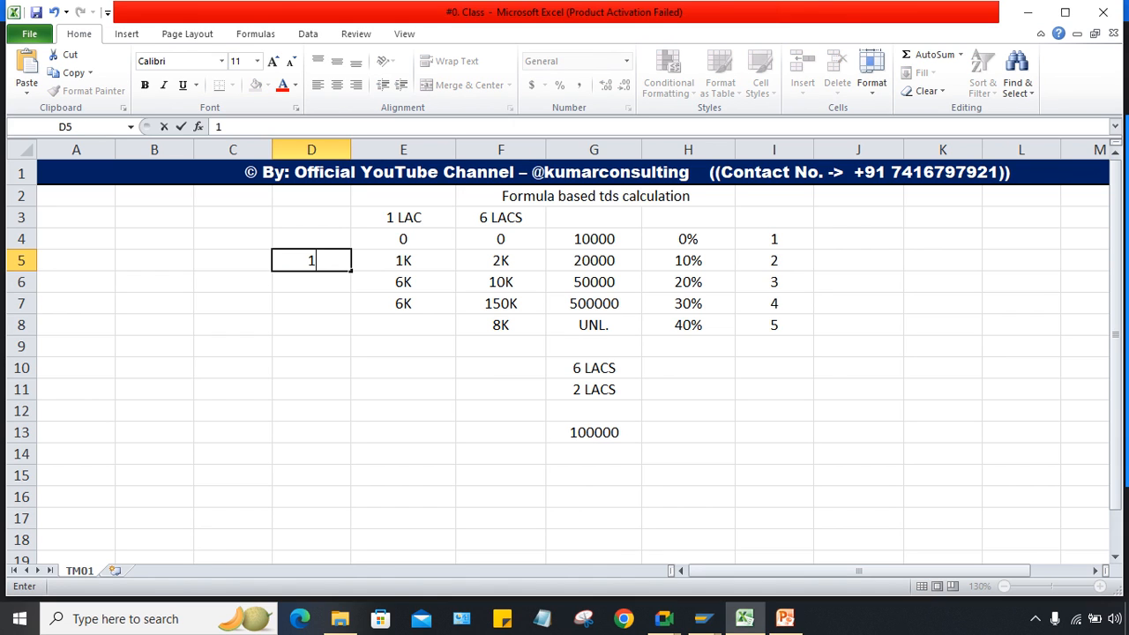
left_click(403, 325)
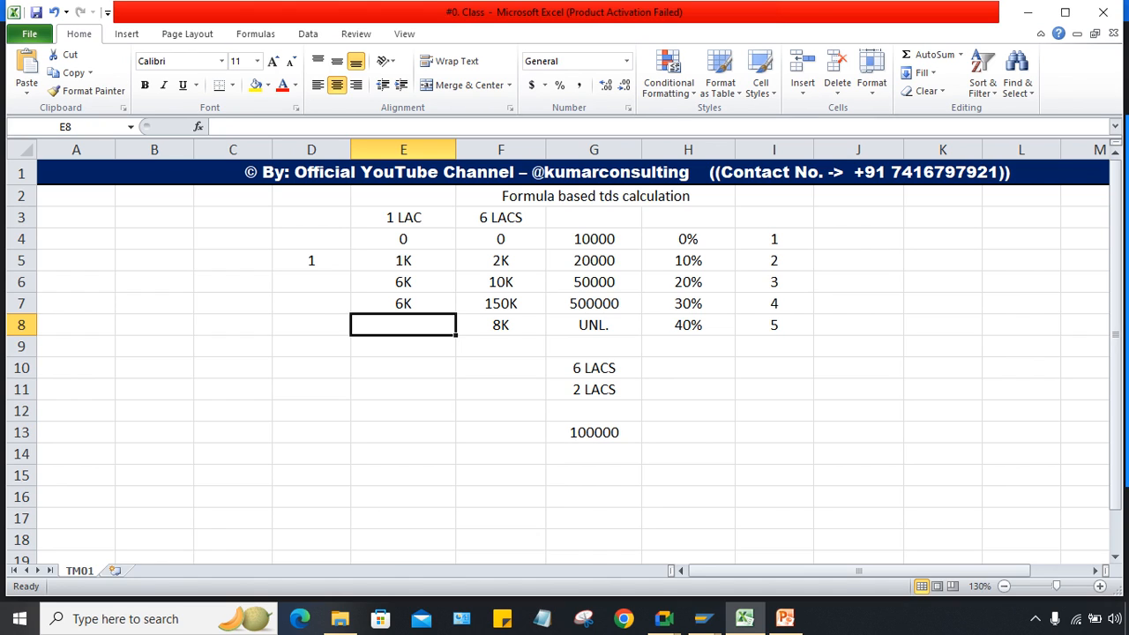
left_click(403, 261)
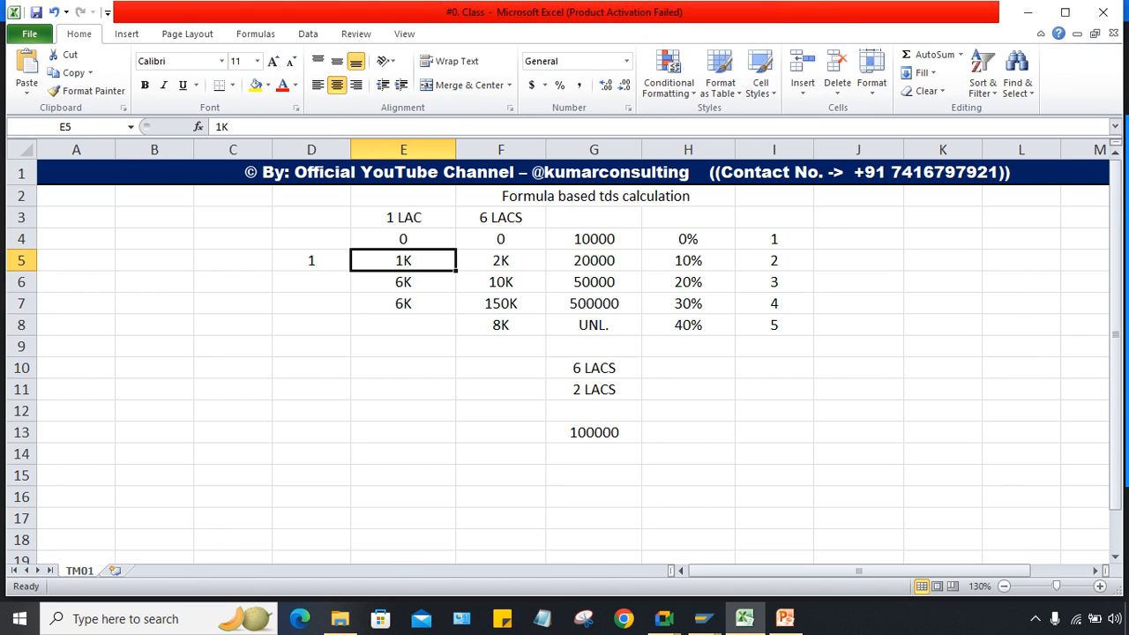
left_click(403, 282)
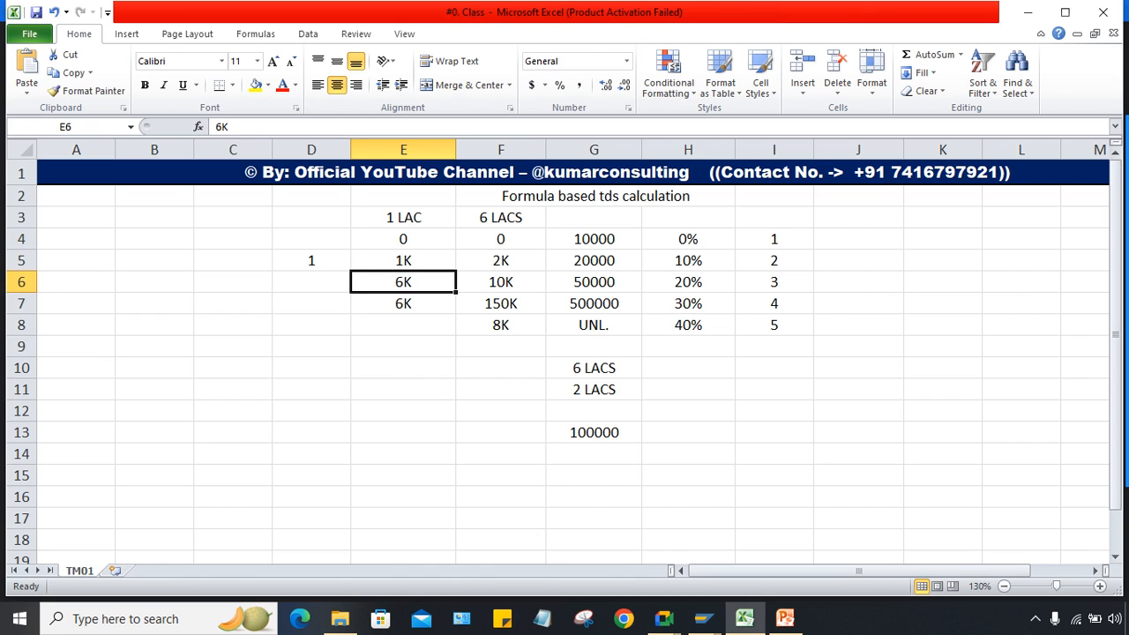
left_click(403, 303)
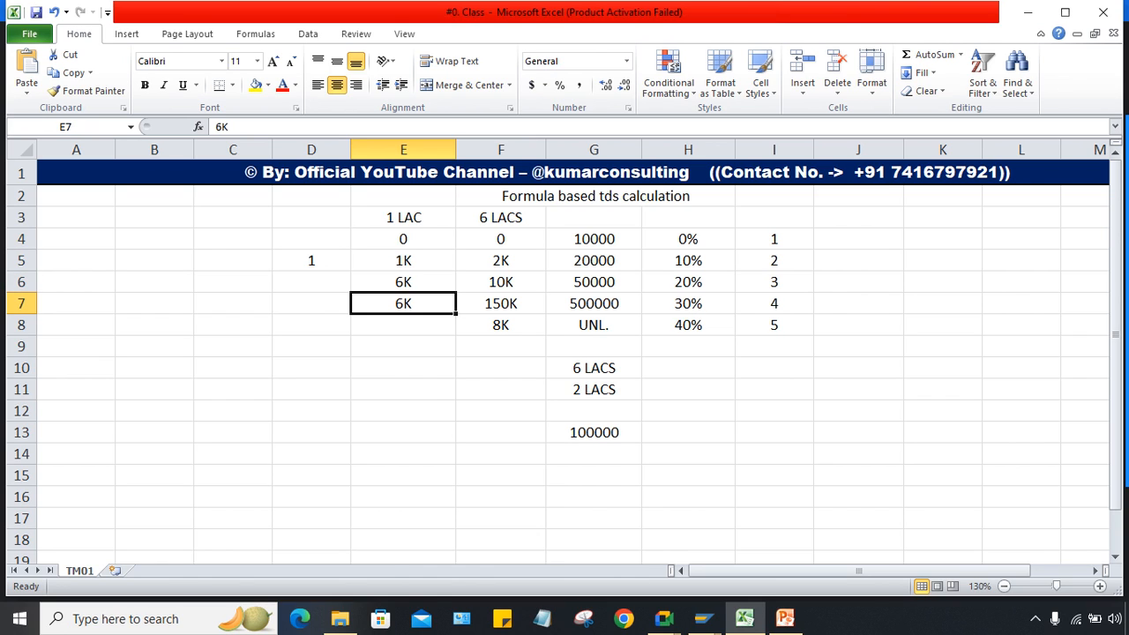
left_click(403, 283)
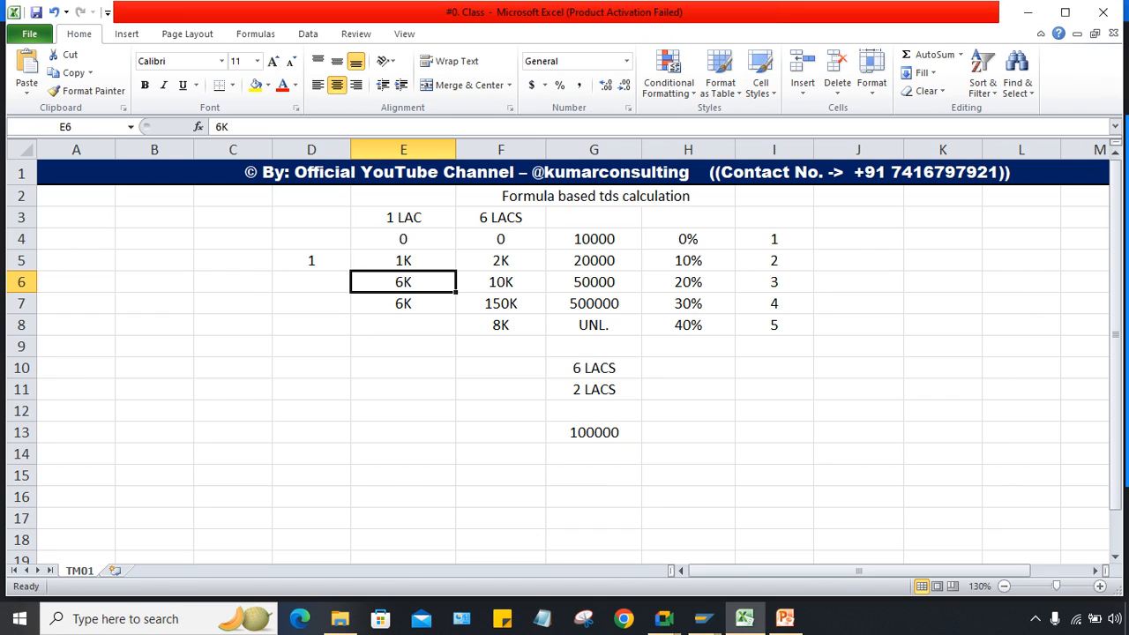
left_click(594, 261)
left_click(594, 282)
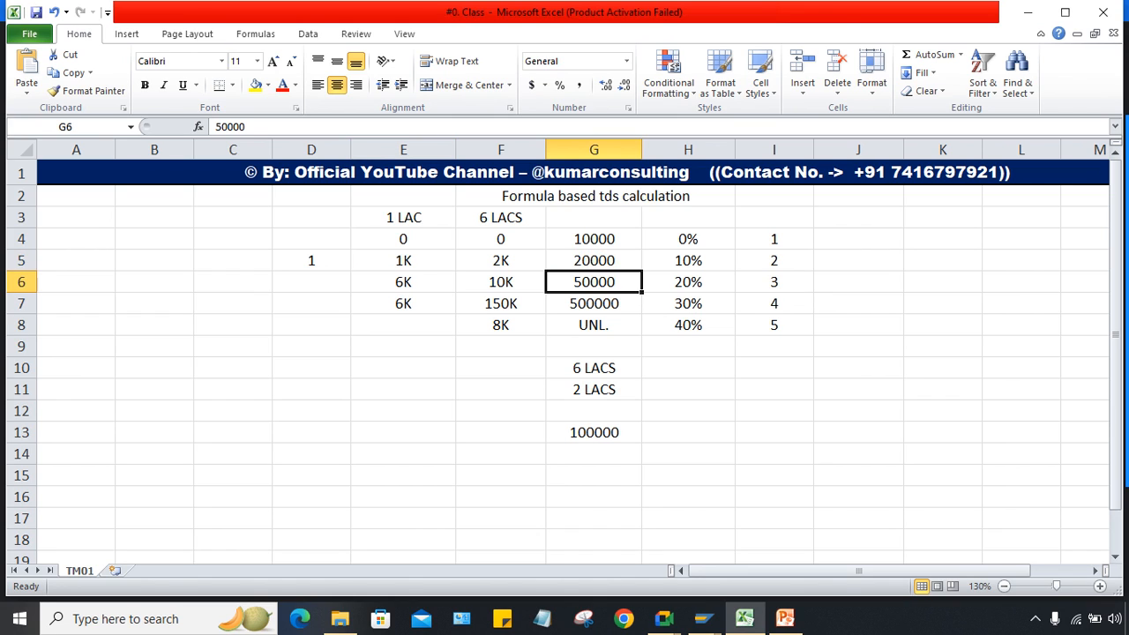
left_click(404, 282)
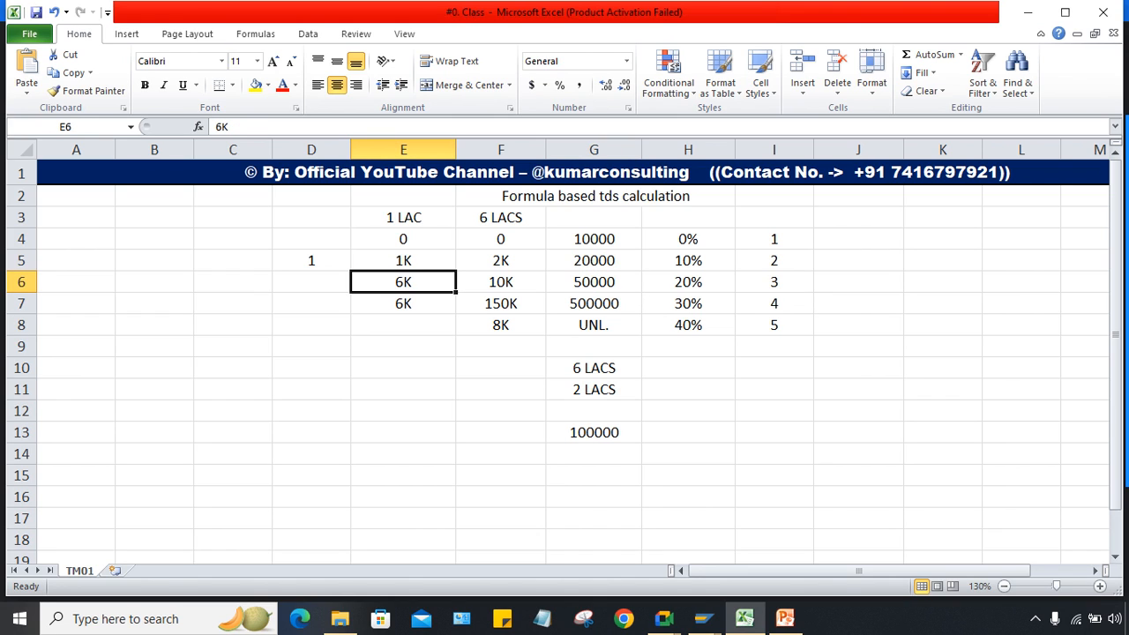
Step: Clear the 6K from E7 and select the 1K and 6K cells together
left_click(403, 304)
key("BackSpace")
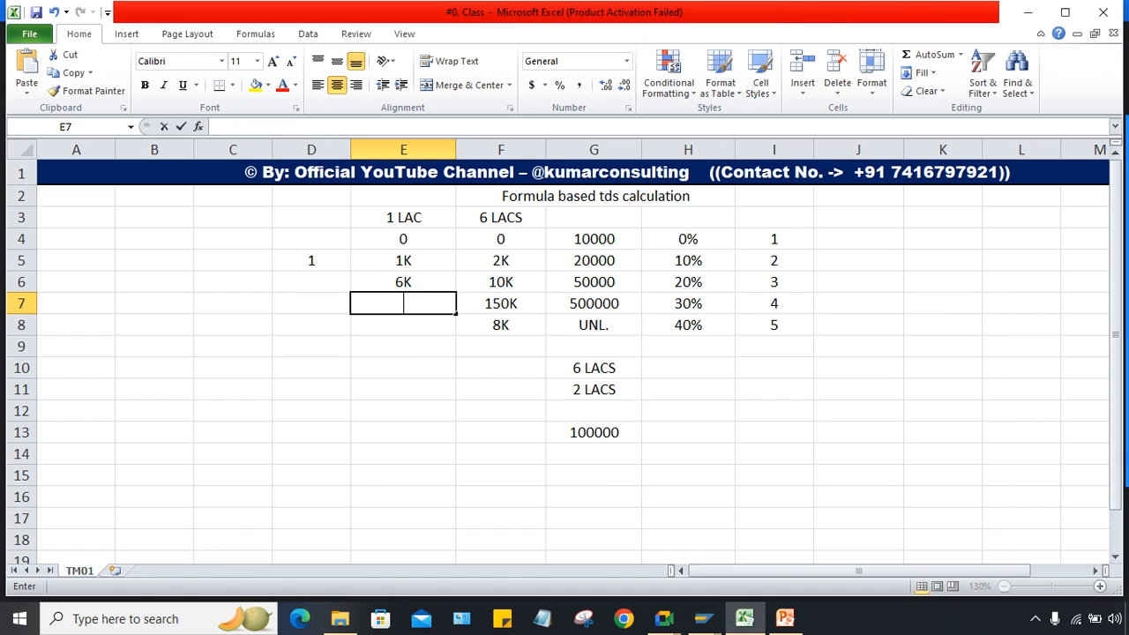
key("Up")
key("Up")
key("shift+Down")
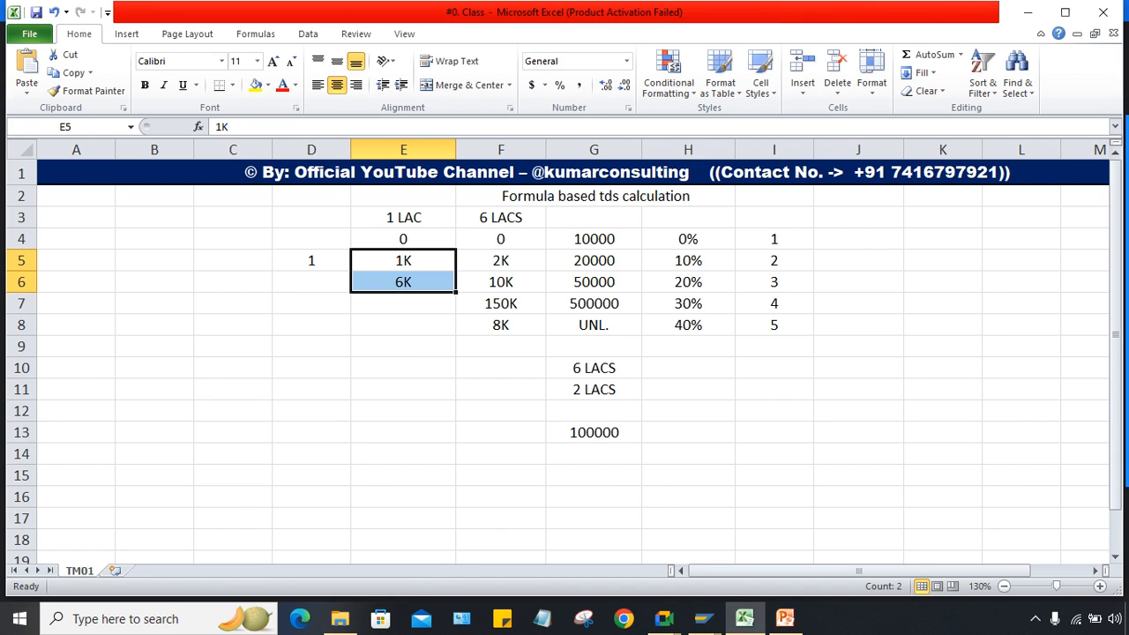
Step: Review the 0, 1K and 6K slab amounts in E4:E6, then select E5:E8
left_click(404, 239)
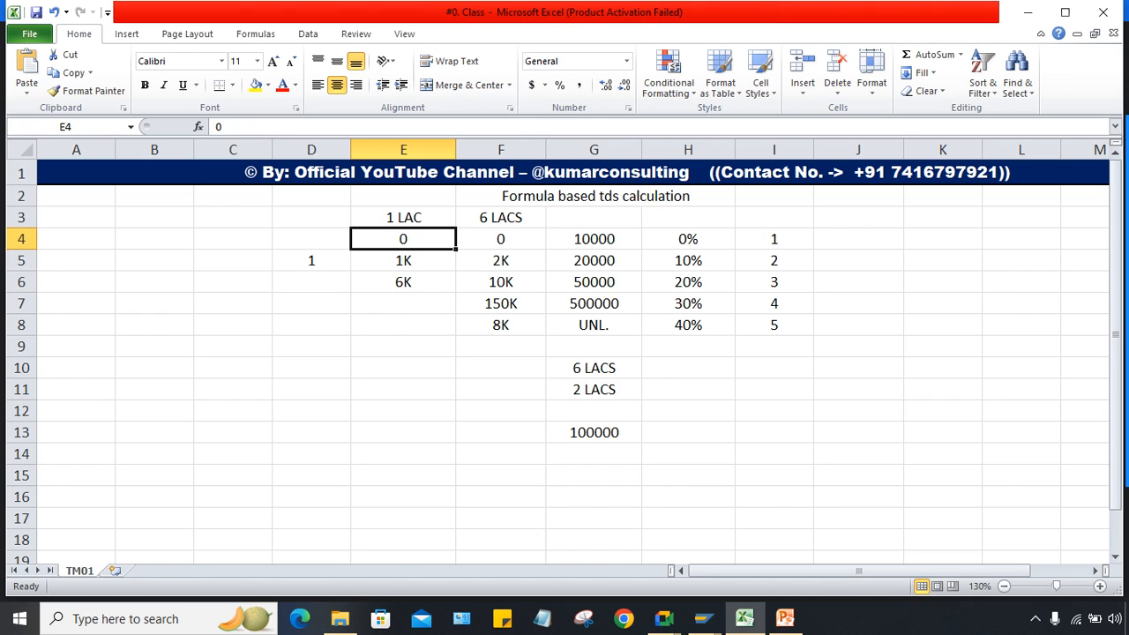
left_click(403, 261)
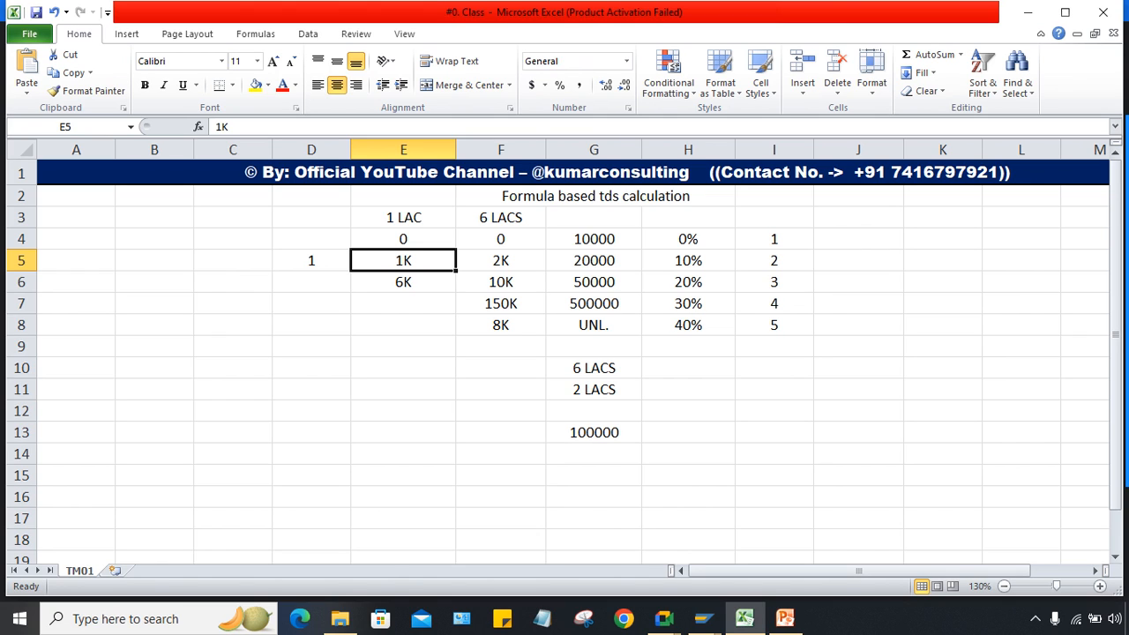
left_click(403, 282)
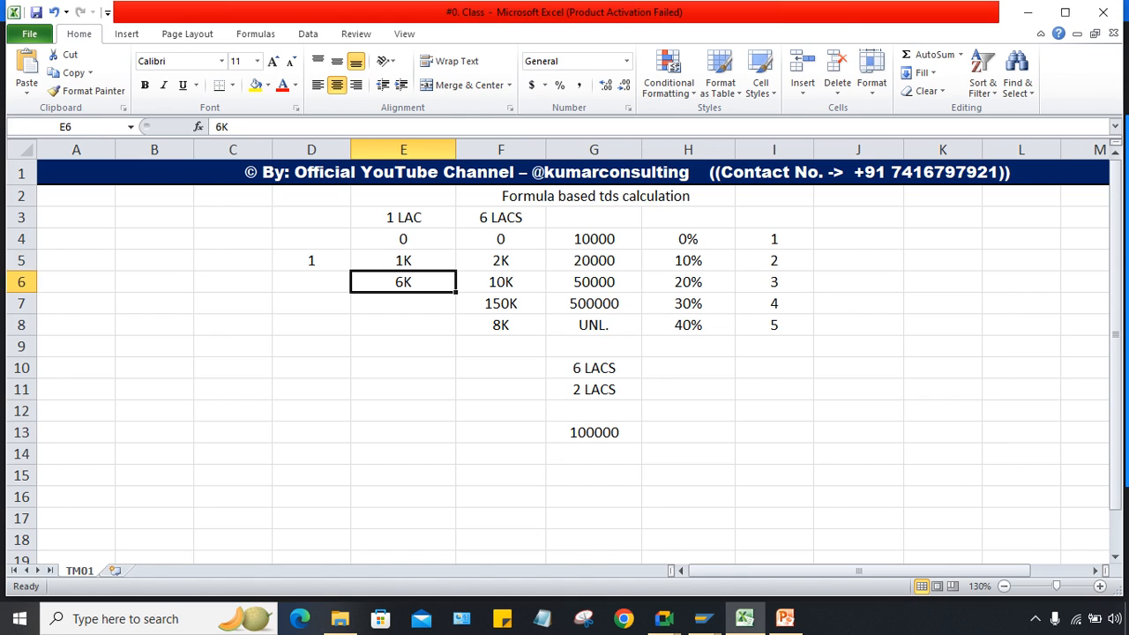
left_click(403, 240)
left_click(404, 260, "shift")
left_click(404, 239)
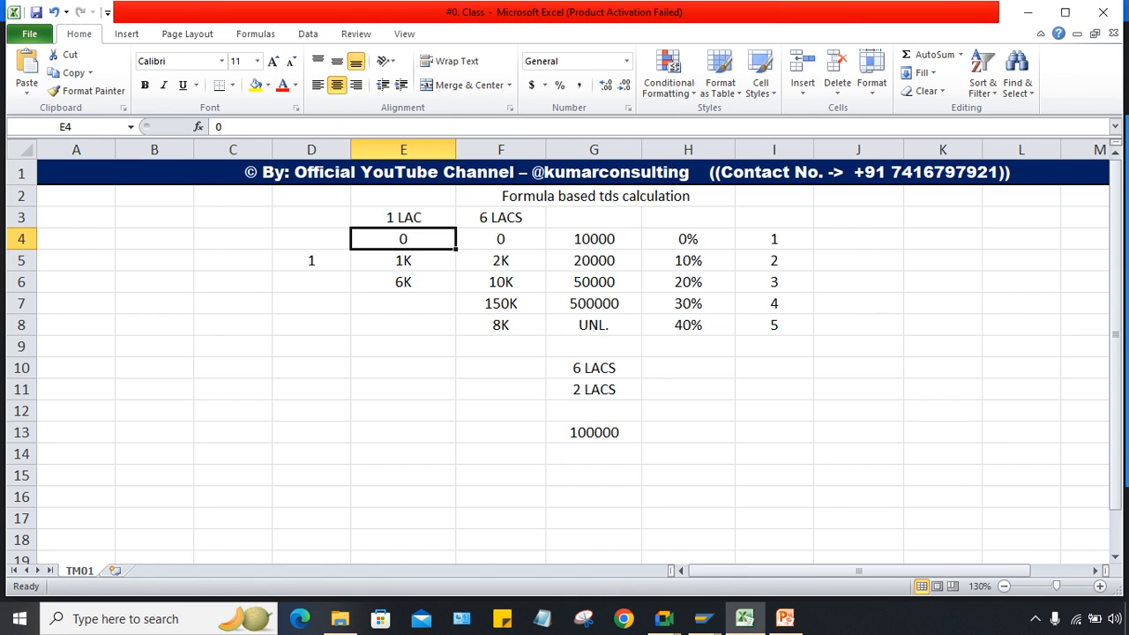
left_click(403, 260)
left_click(404, 282)
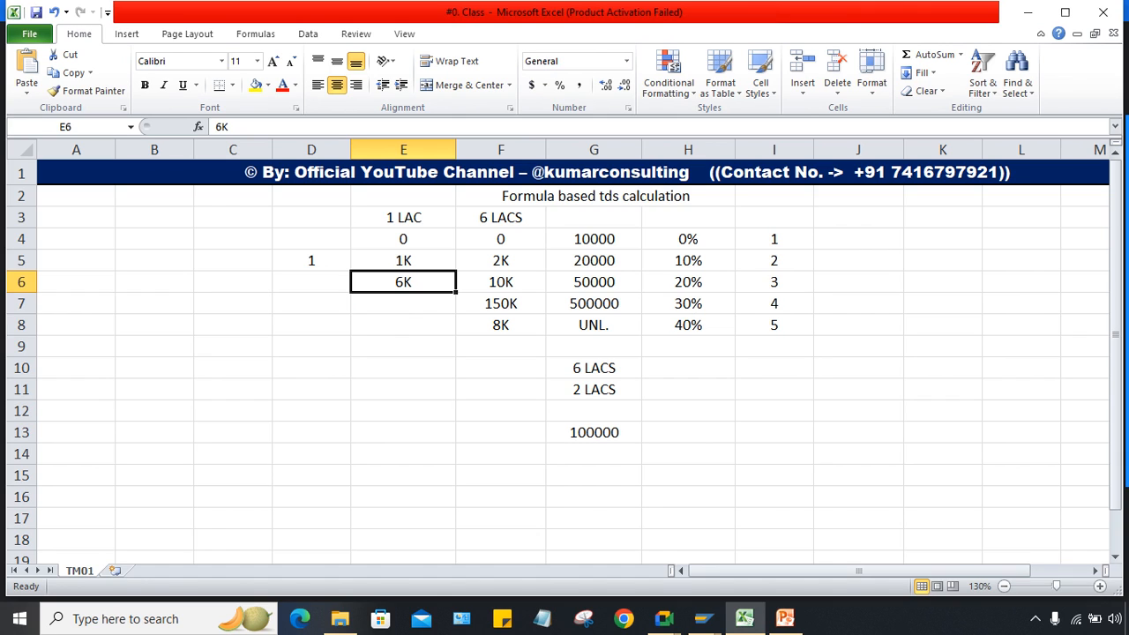
left_click(403, 303)
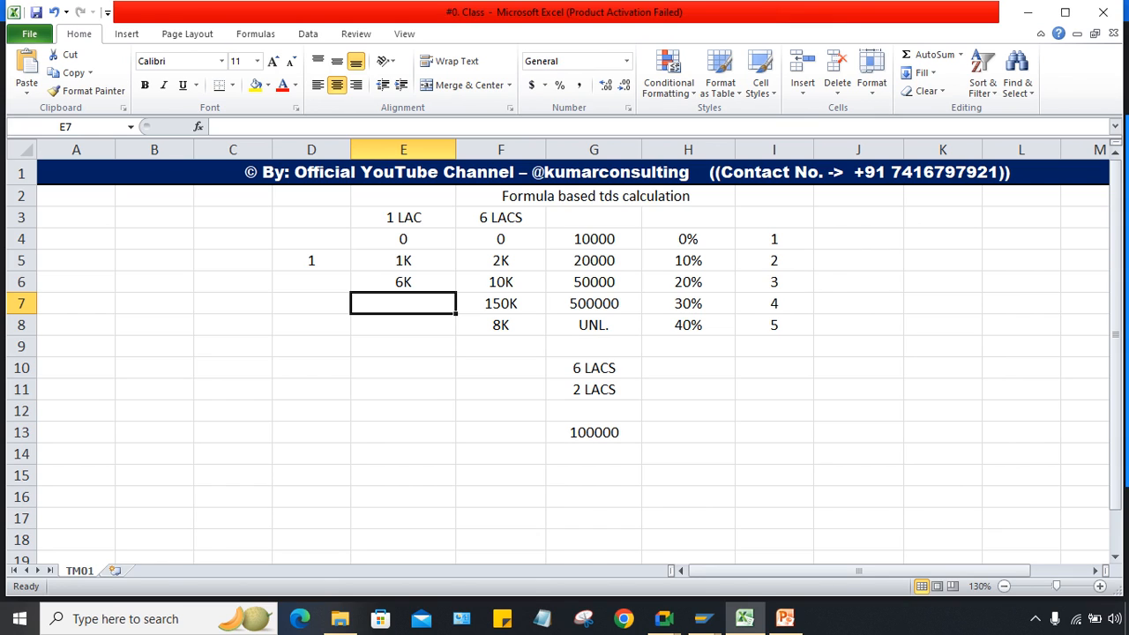
left_click_drag(404, 260, 403, 325)
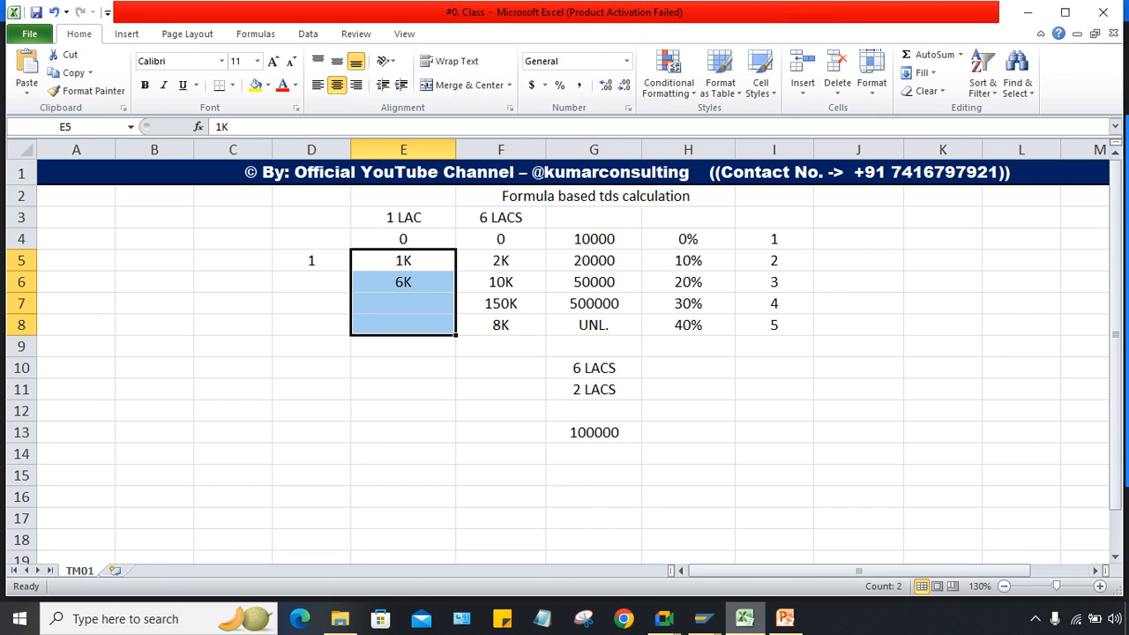
Step: Enter 15K in E7 as the fourth slab amount under the 1 LAC heading
mouse_move(664, 619)
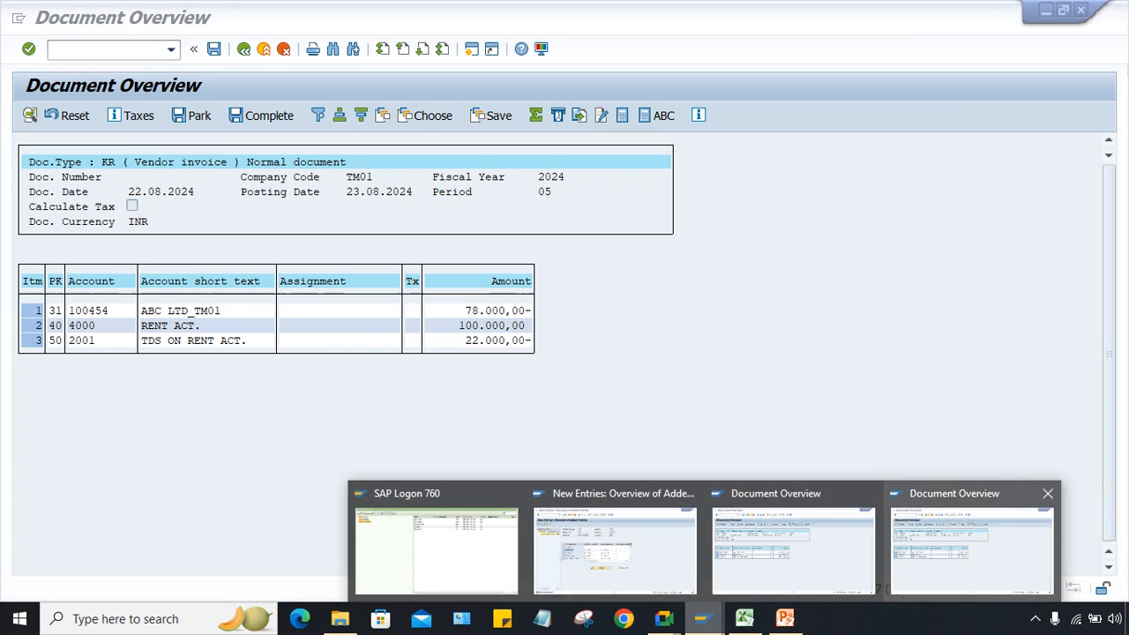
left_click(973, 542)
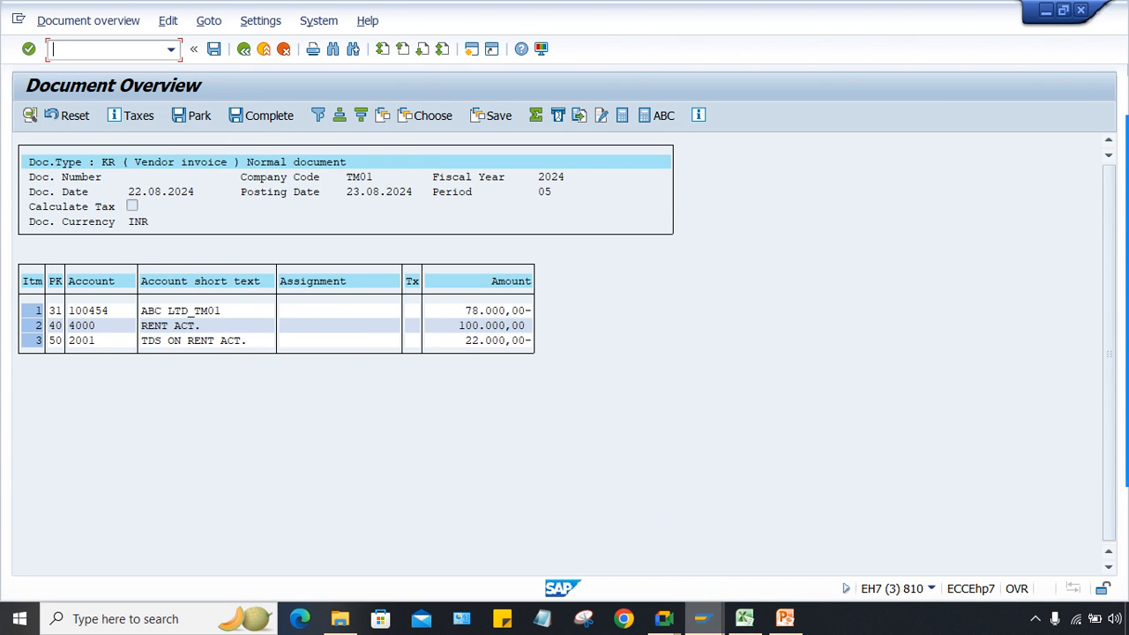
left_click(702, 618)
left_click(745, 618)
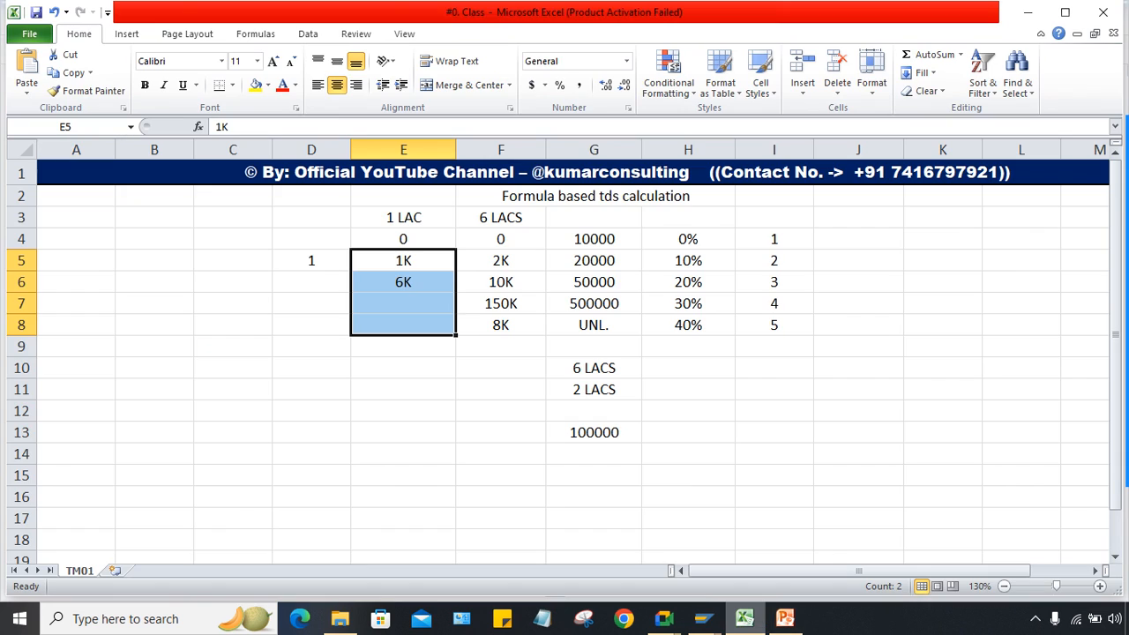
left_click(404, 302)
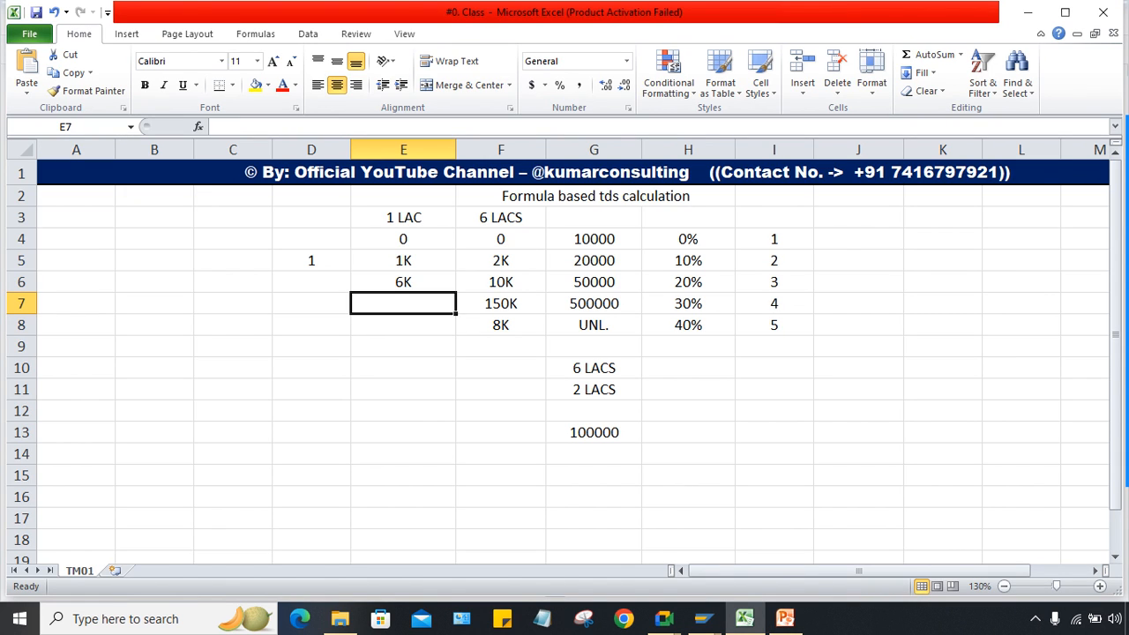
type("15")
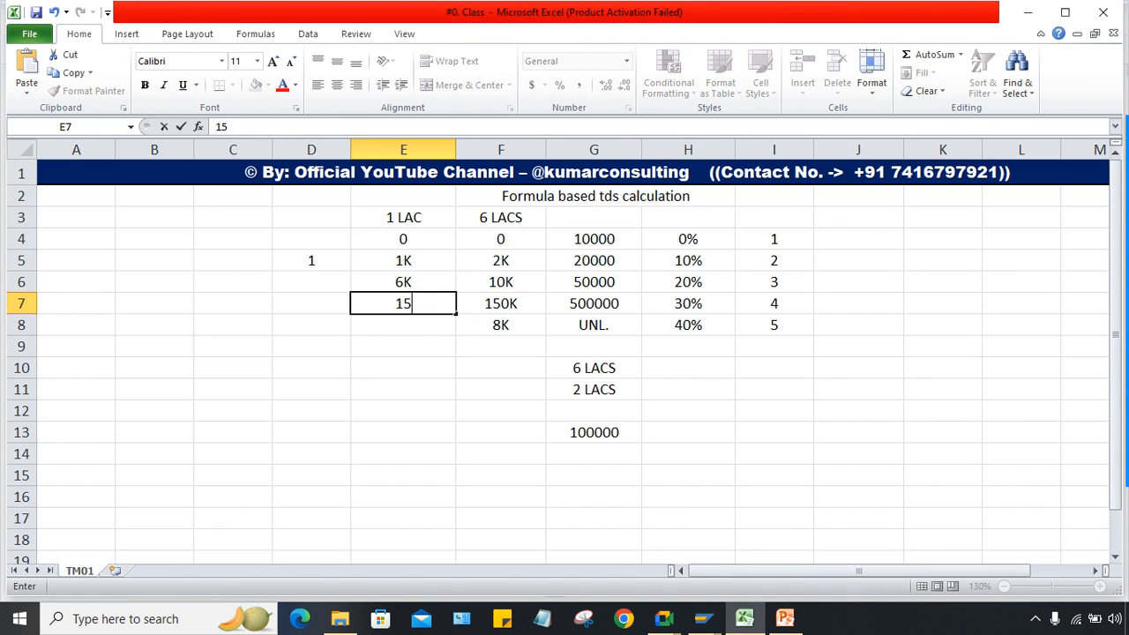
key("Return")
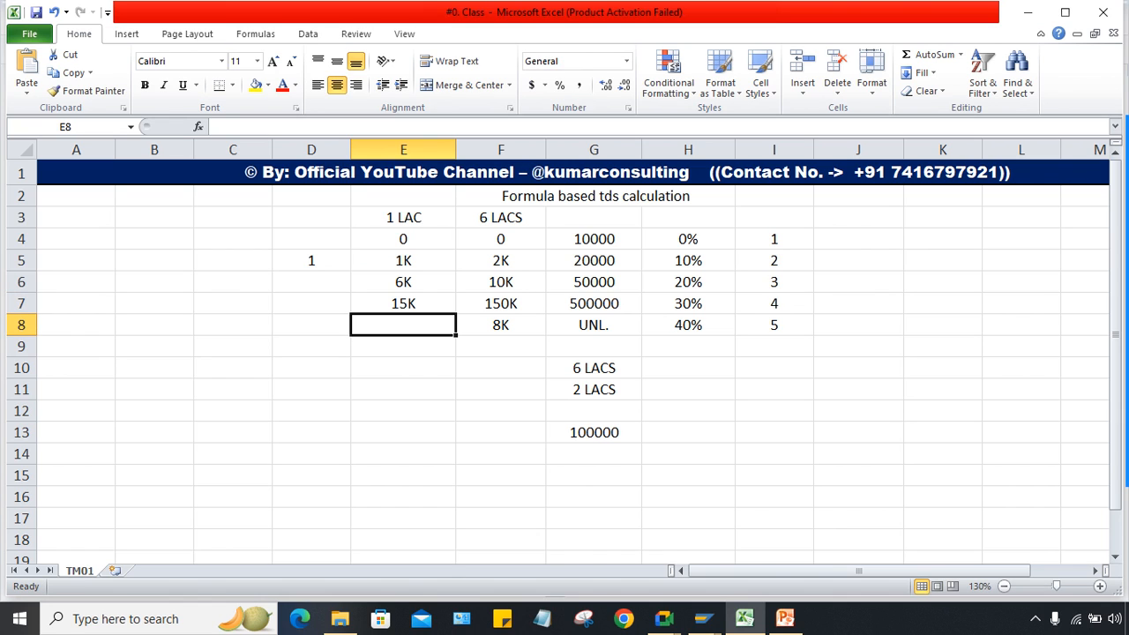
left_click_drag(403, 261, 403, 281)
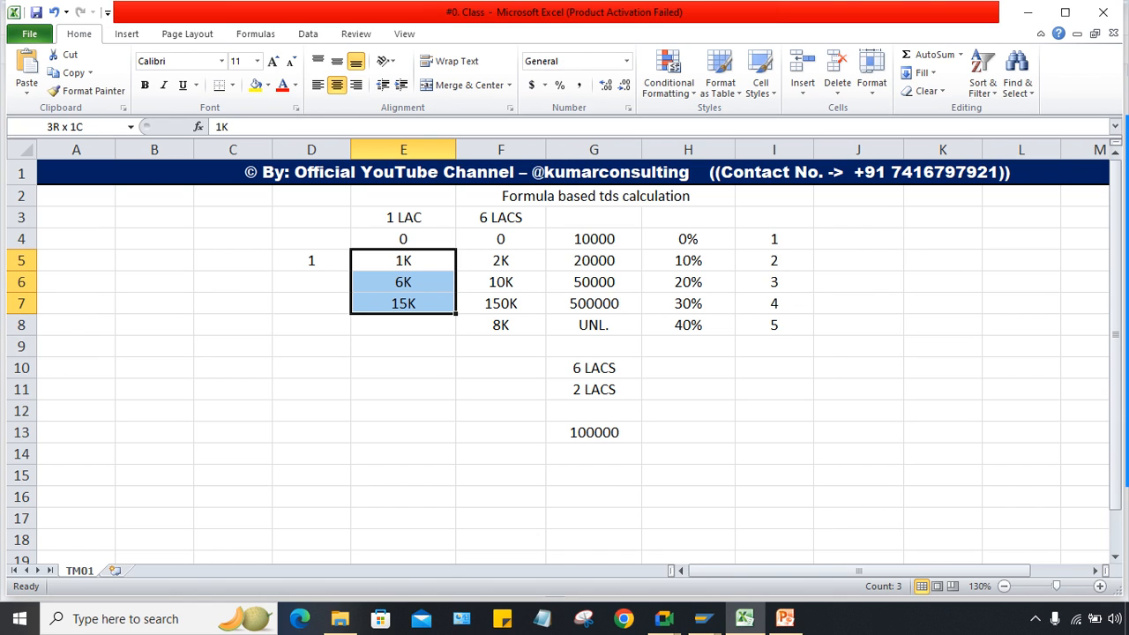
left_click(403, 346)
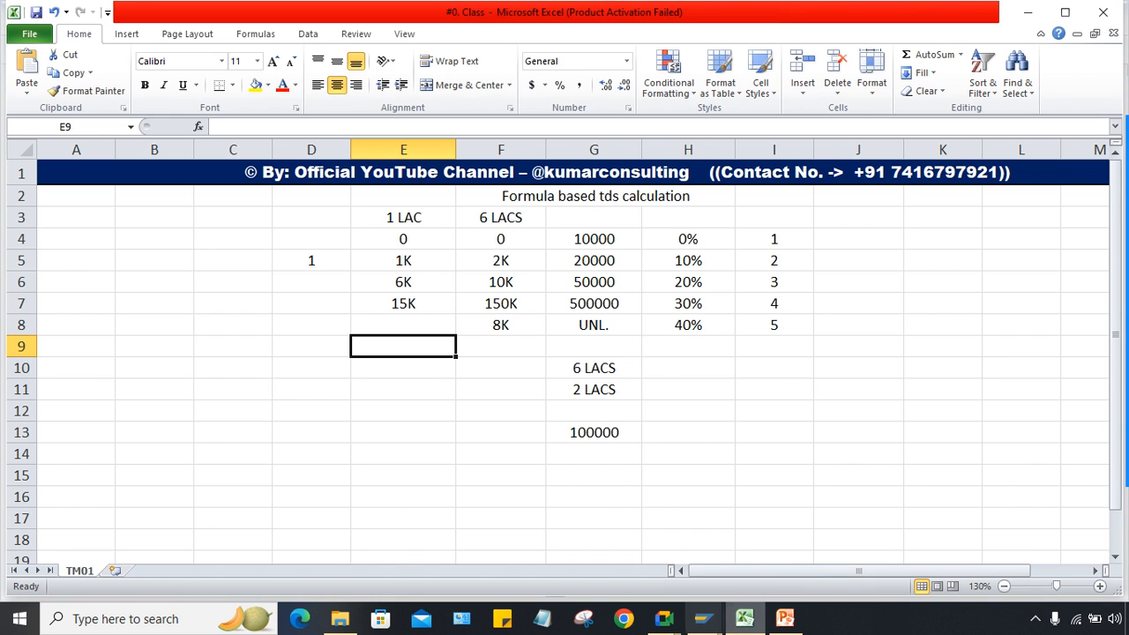
Step: Post the 100,000 rent invoice with 22,000 TDS withheld
mouse_move(704, 618)
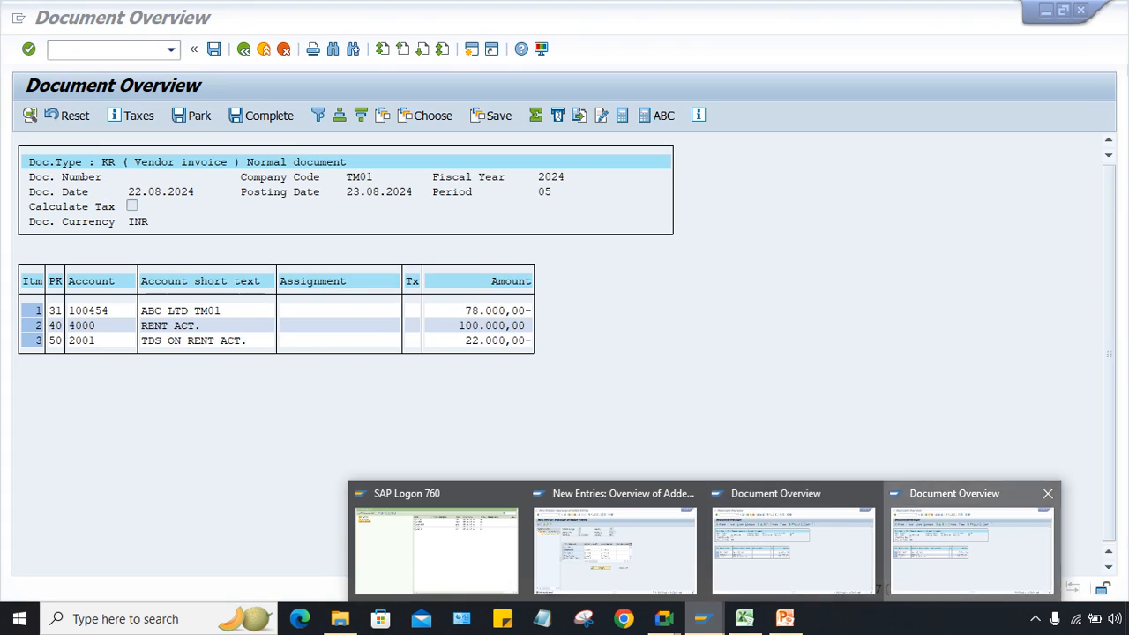
left_click(970, 548)
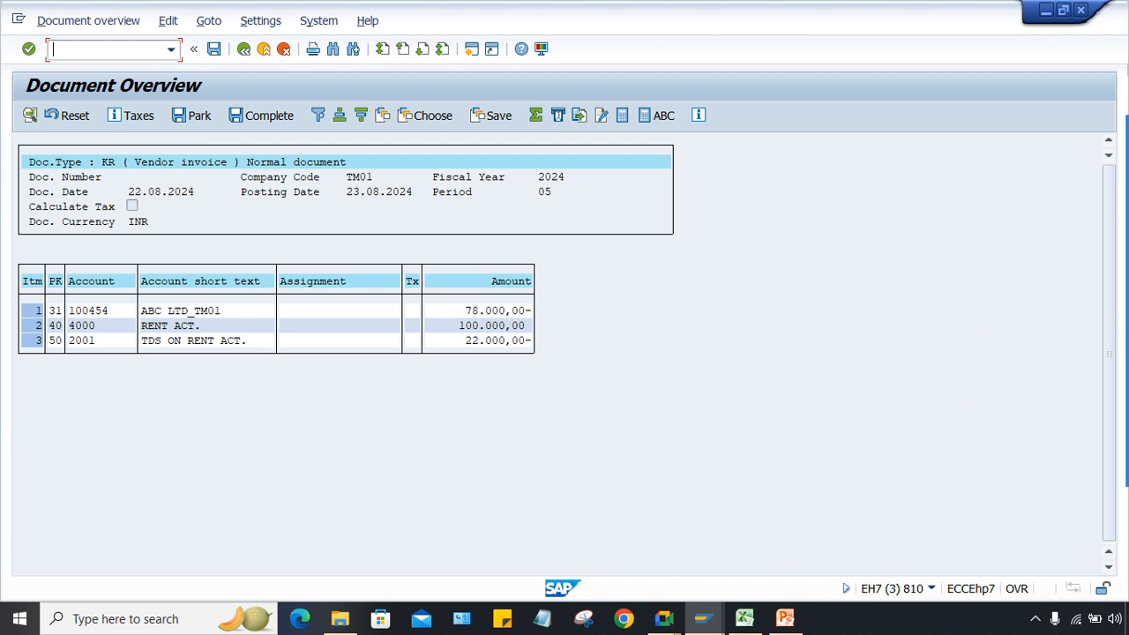
left_click(213, 48)
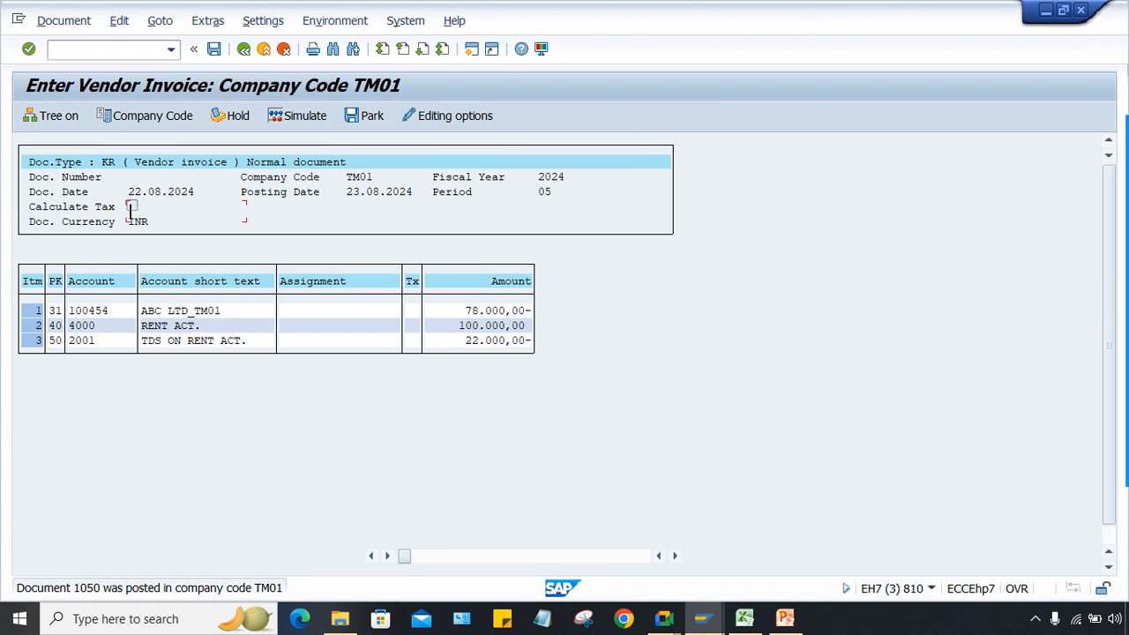
Step: Check the 600,000 rent invoice overview, then return to the Excel slab worksheet
mouse_move(703, 619)
left_click(775, 540)
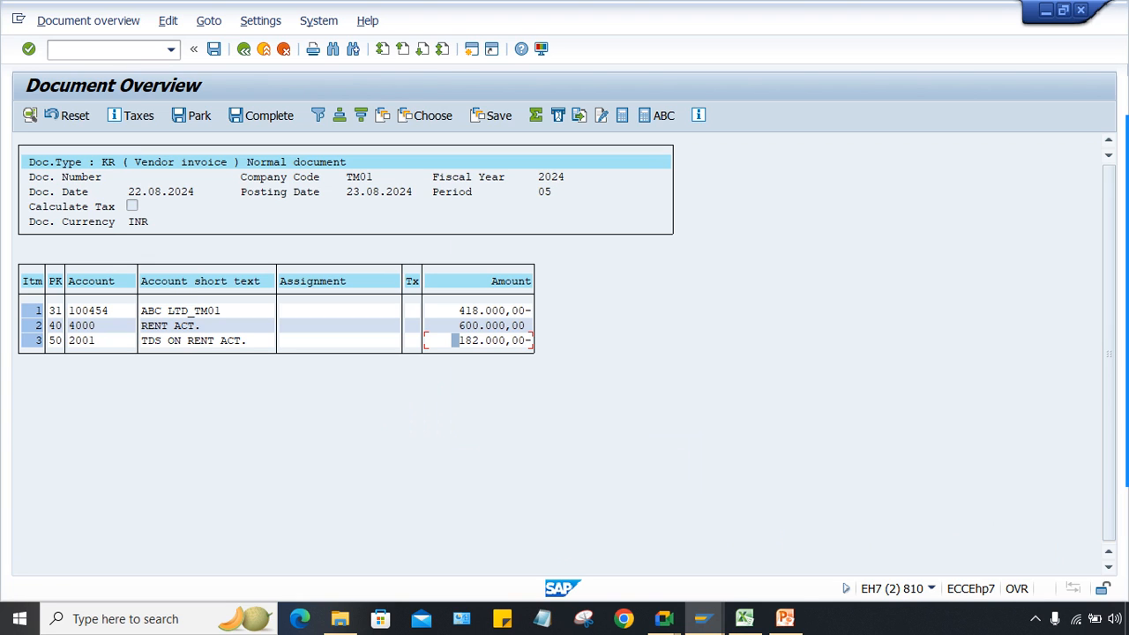
left_click(745, 619)
left_click(688, 368)
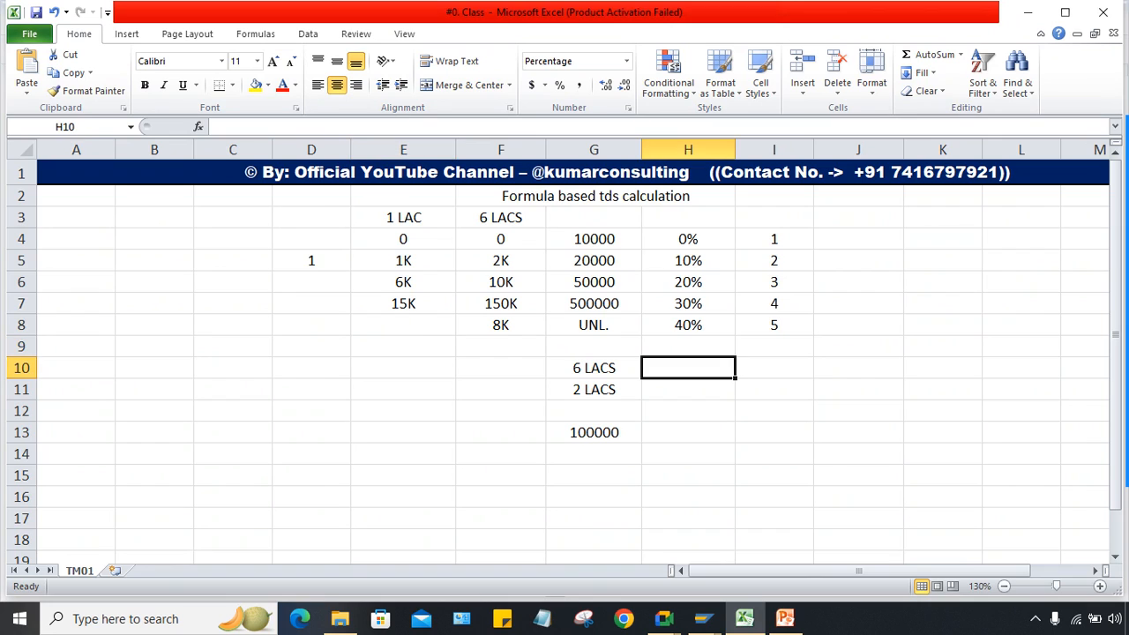
Step: Check the 6 LACS slab amounts and thresholds, then change F5 from 2K to 1K
left_click(501, 239)
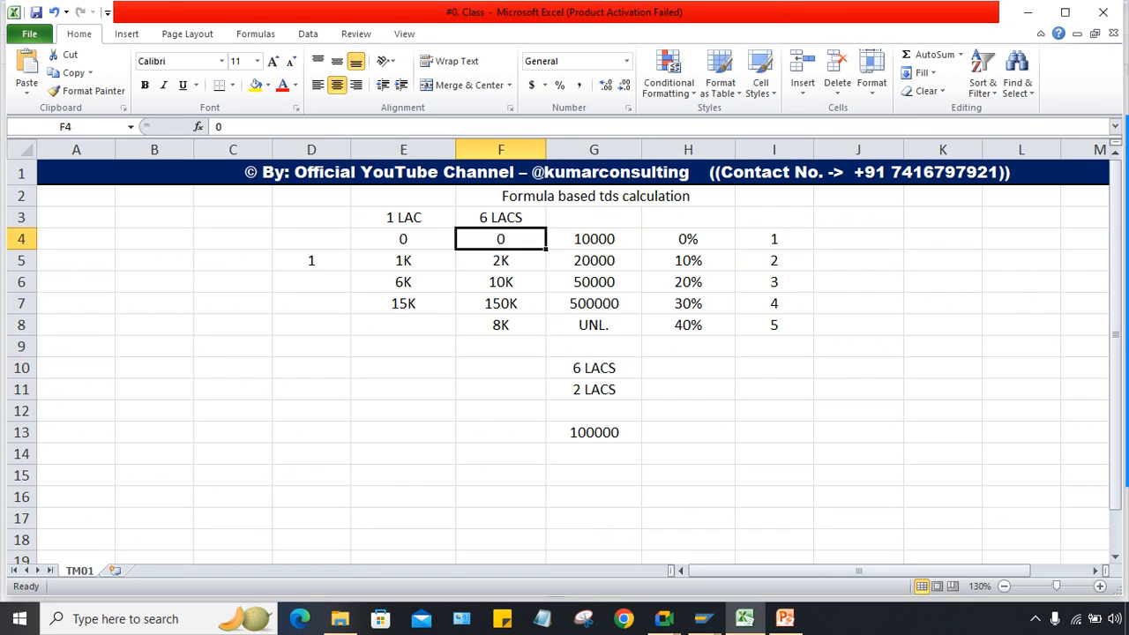
left_click(403, 239)
left_click(500, 239)
left_click(594, 239)
left_click(594, 260)
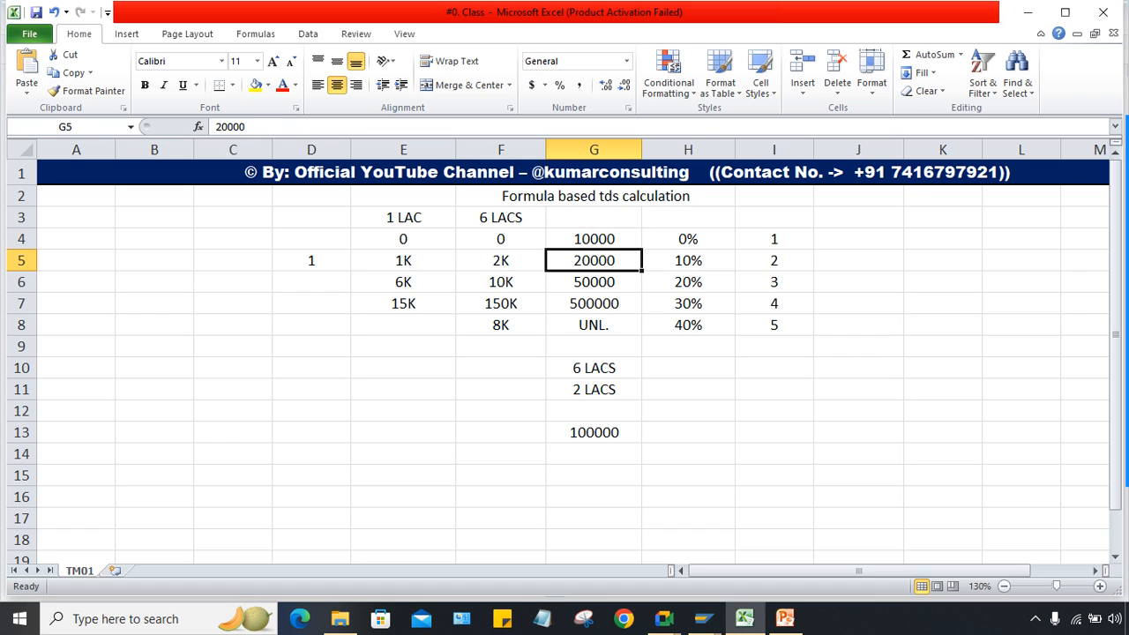
left_click(500, 260)
type("1K")
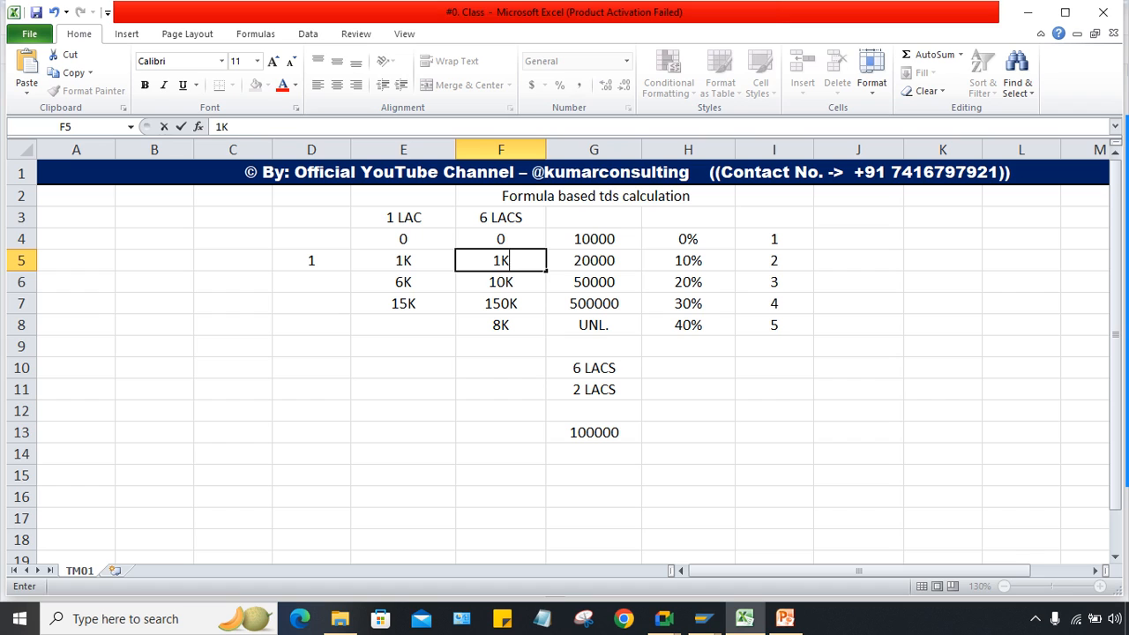
key("Return")
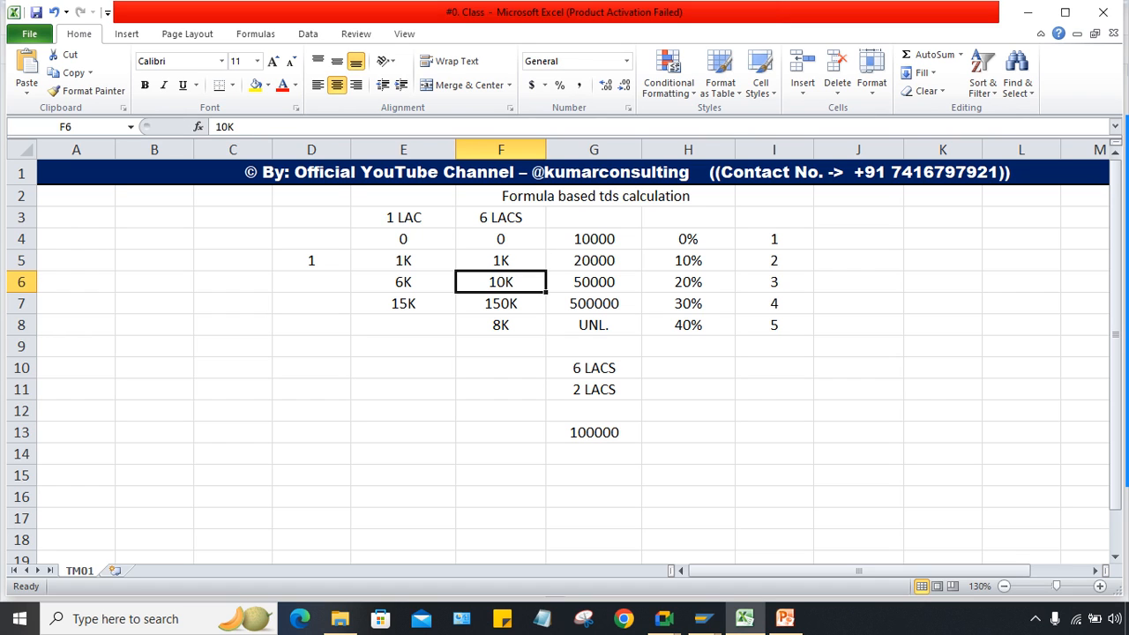
Step: Change the F6 amount from 10K to 6K against the 50000 threshold
left_click(594, 260)
left_click(594, 282)
left_click(501, 282)
type("6K")
key("Return")
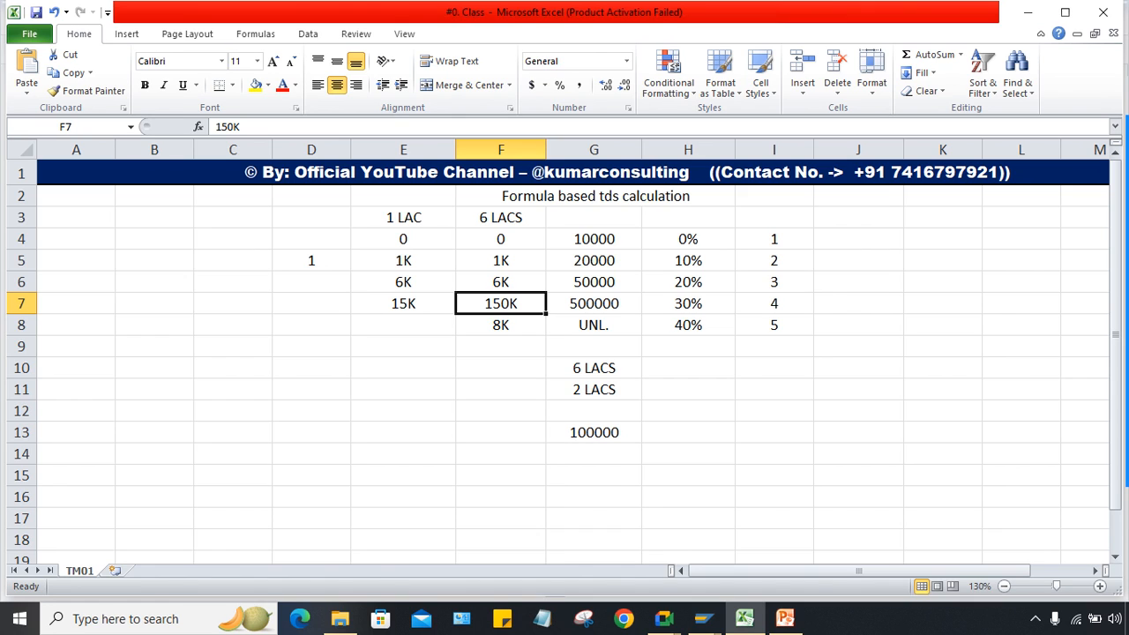
Step: Review the 500000 threshold and 30% rate beside F7's 150K, then select F7
left_click(594, 282)
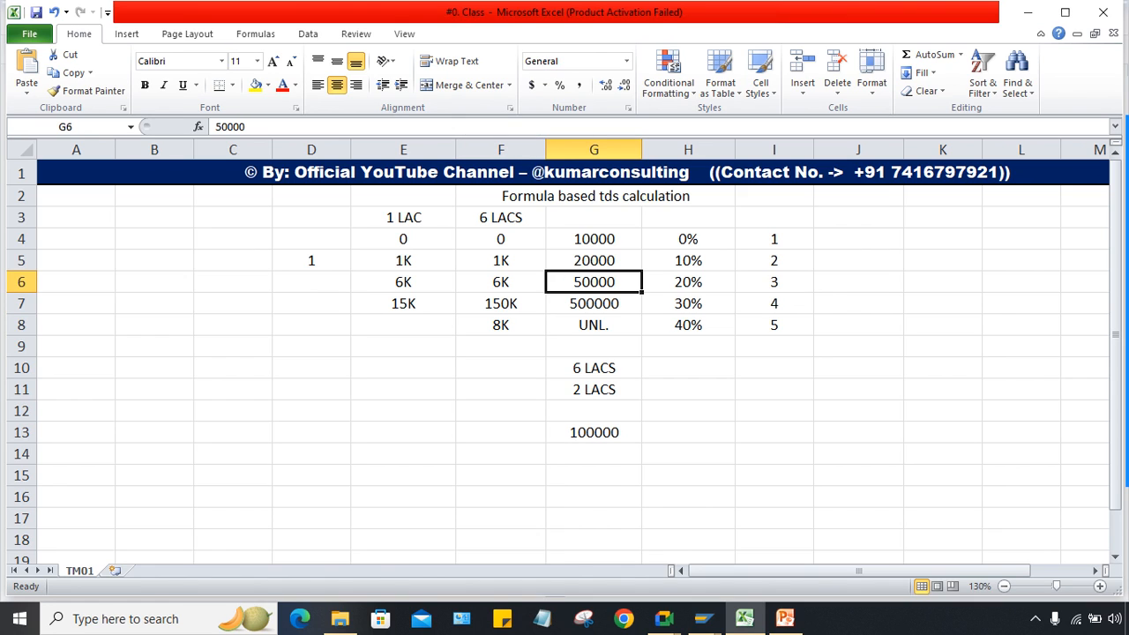
left_click(594, 304)
left_click(594, 282)
left_click(594, 303)
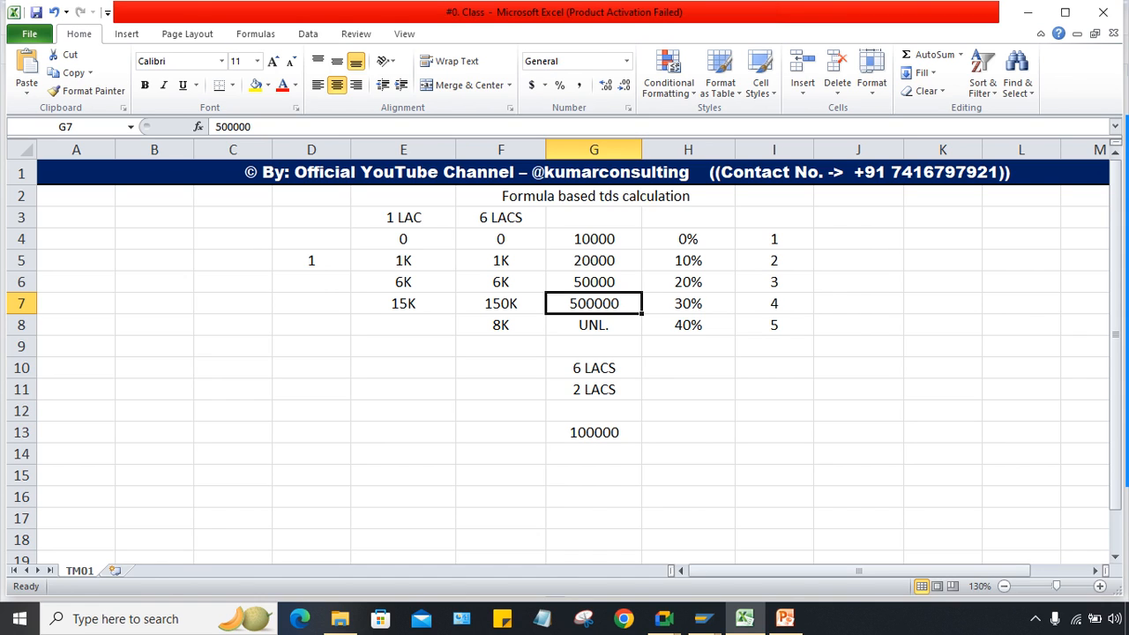
left_click(501, 303)
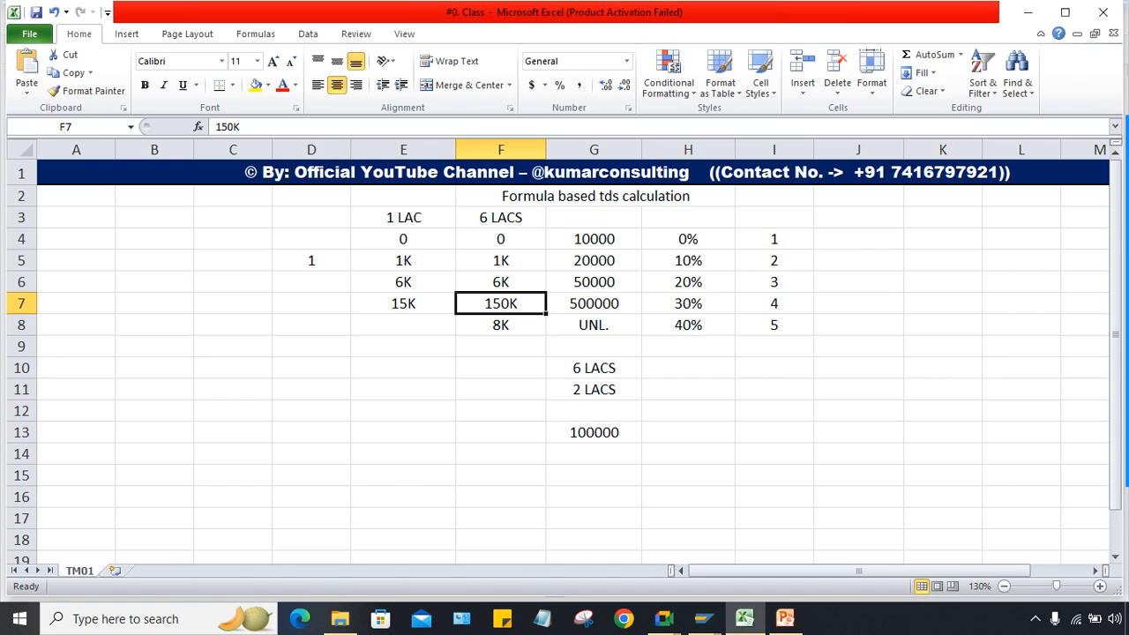
left_click(688, 304)
left_click(501, 303)
left_click(773, 411)
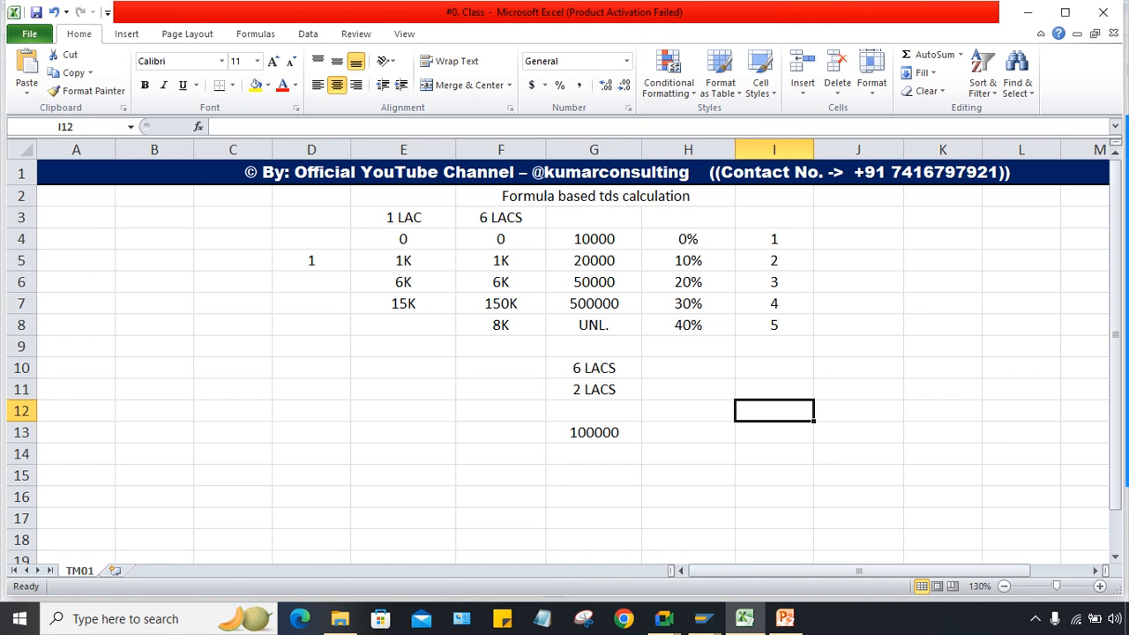
left_click(501, 303)
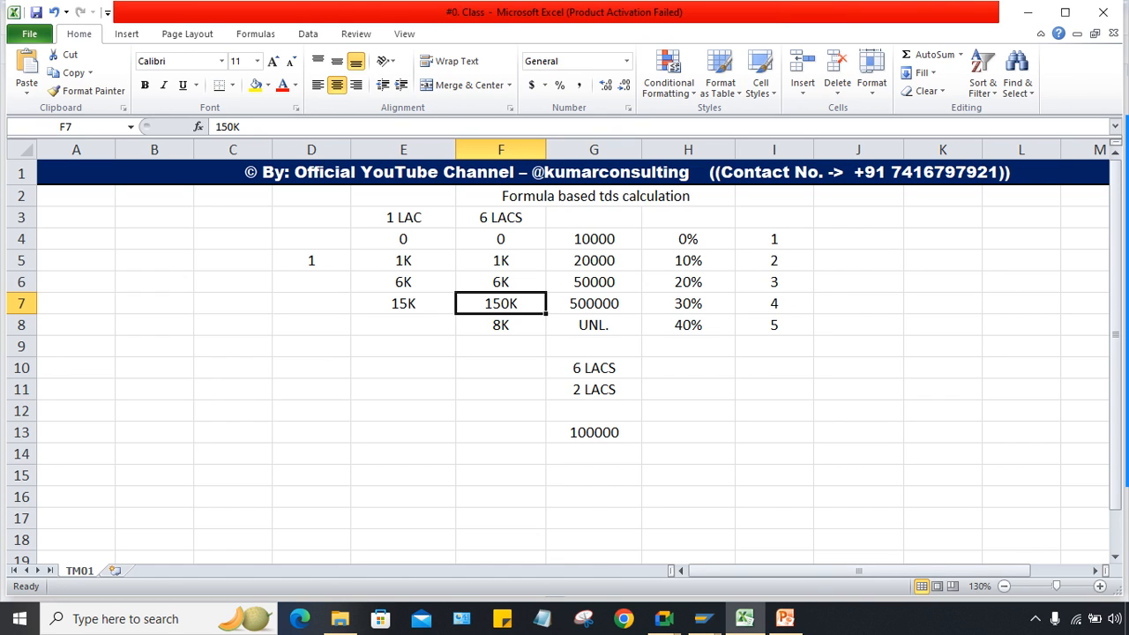
Step: Change F7 from 150K to 135K and select the F5:F7 slab amounts
type("135")
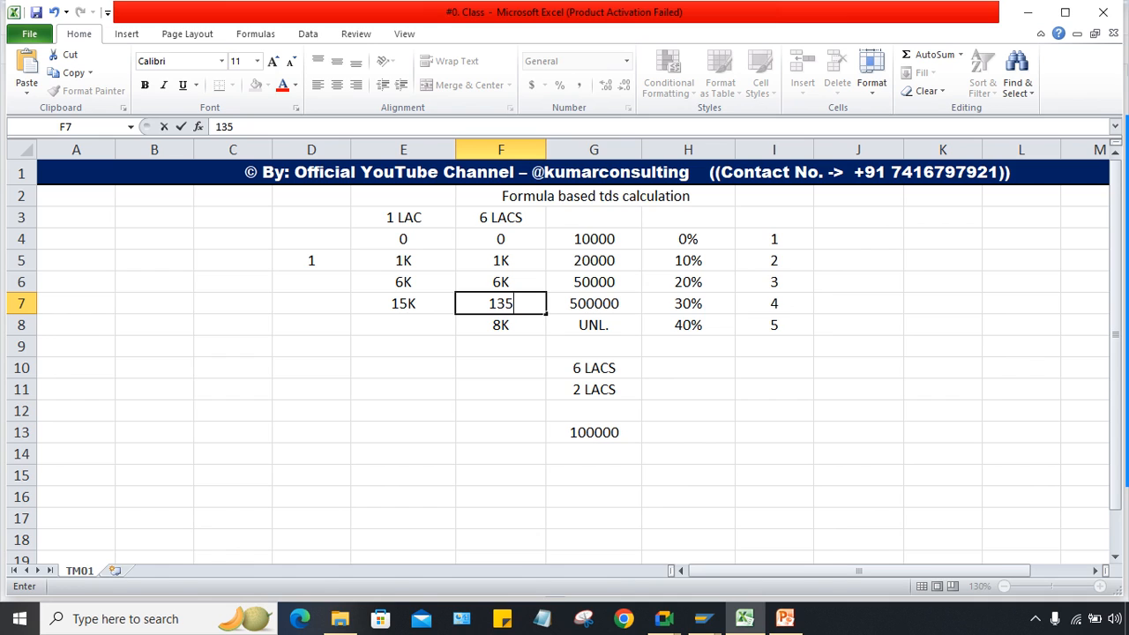
type("K")
key("Return")
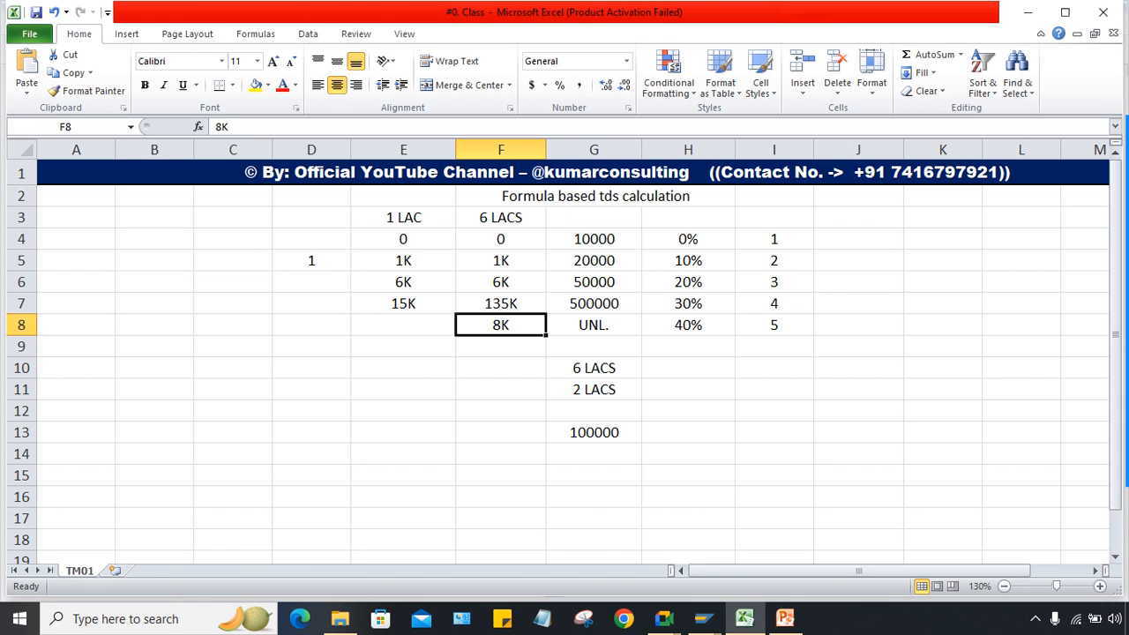
key("Up")
key("Up")
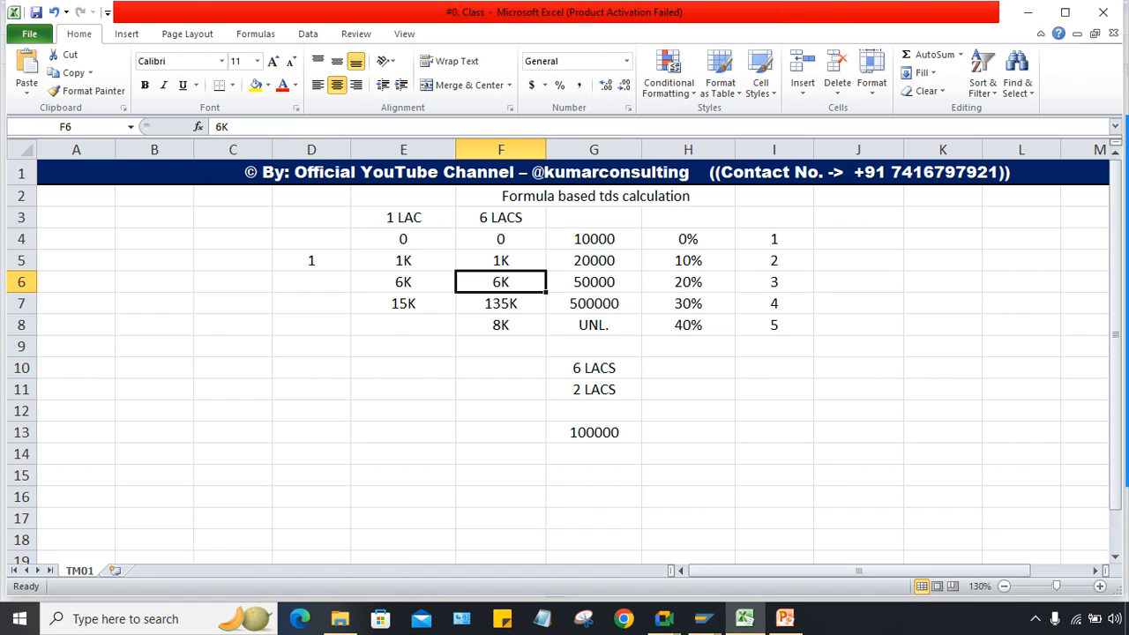
left_click(501, 302)
left_click_drag(500, 260, 500, 303)
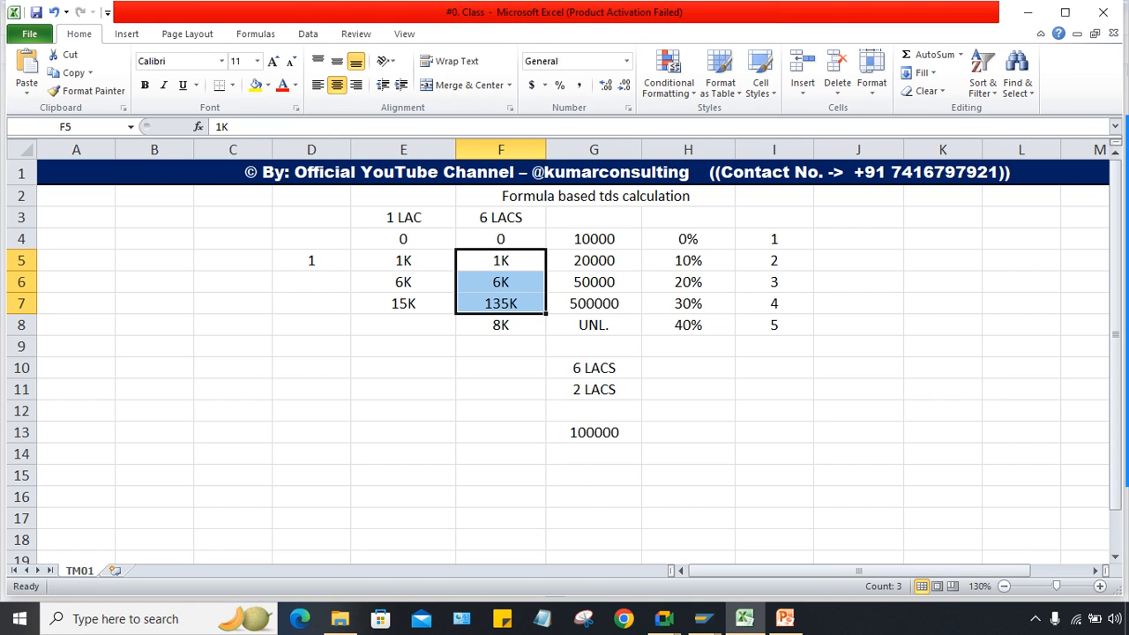
Step: Delete the 8K value from cell F8 in the 6 LACS column
left_click(594, 368)
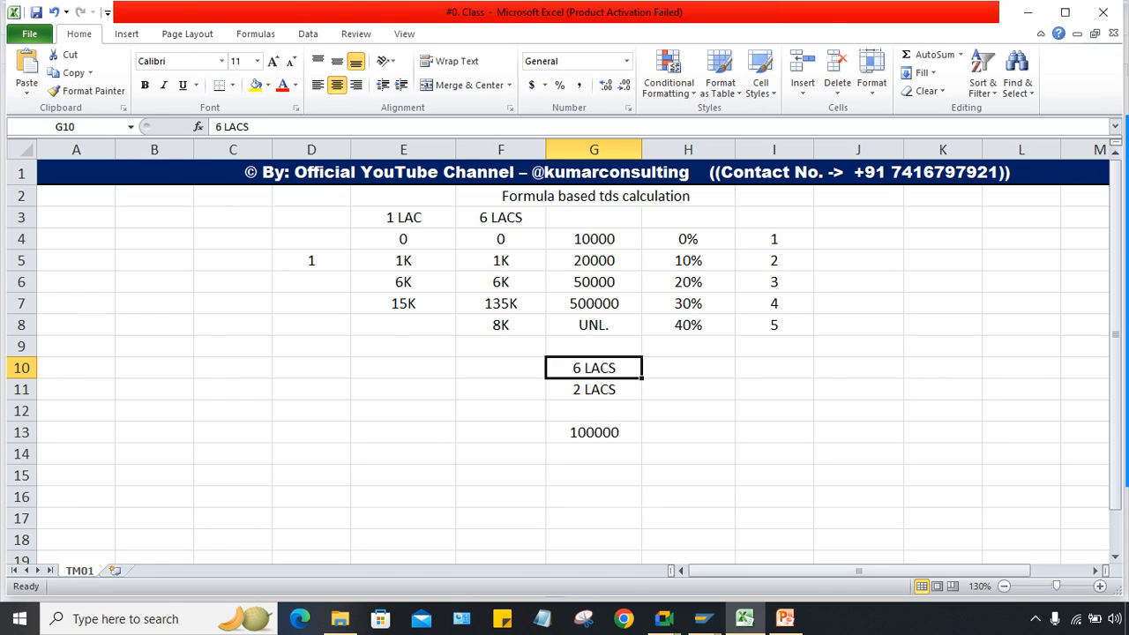
left_click(500, 324)
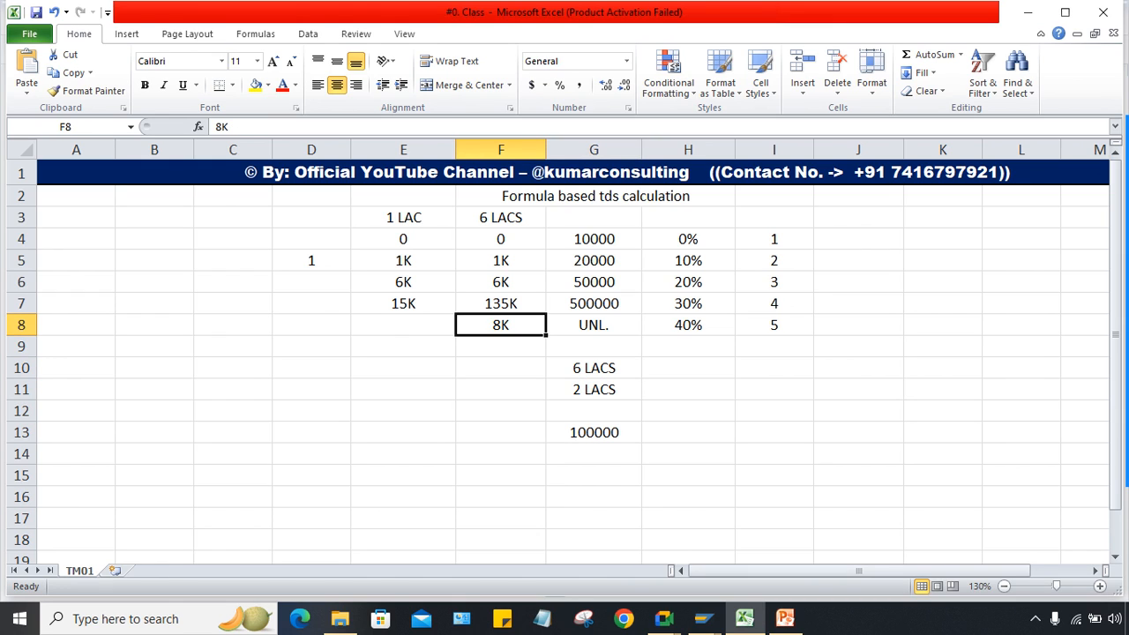
key("Delete")
left_click(501, 454)
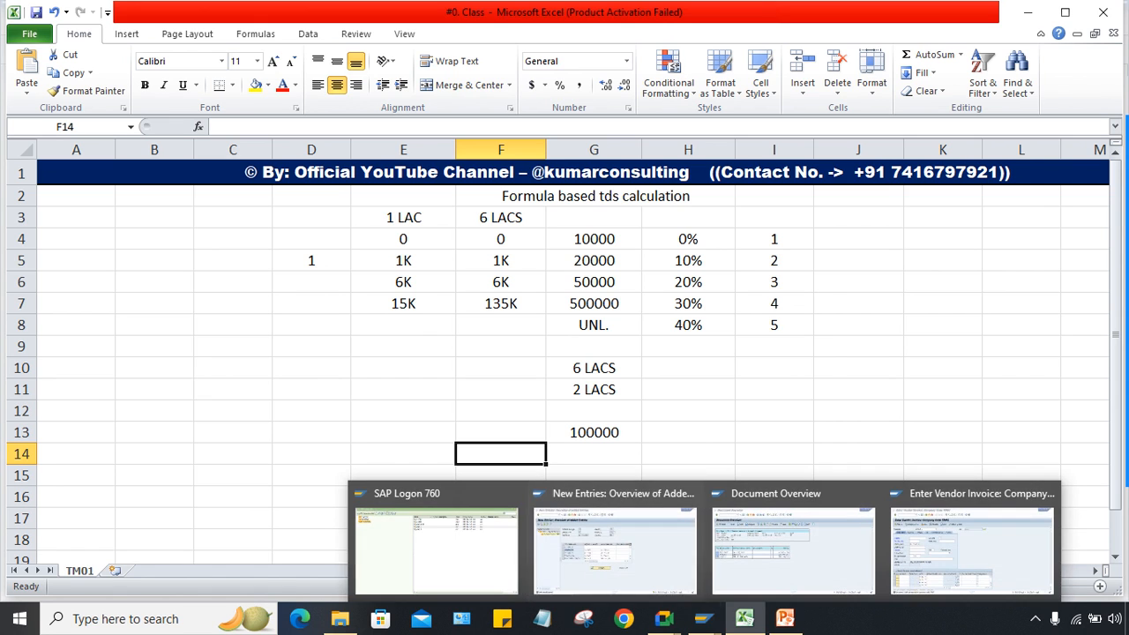
left_click(688, 368)
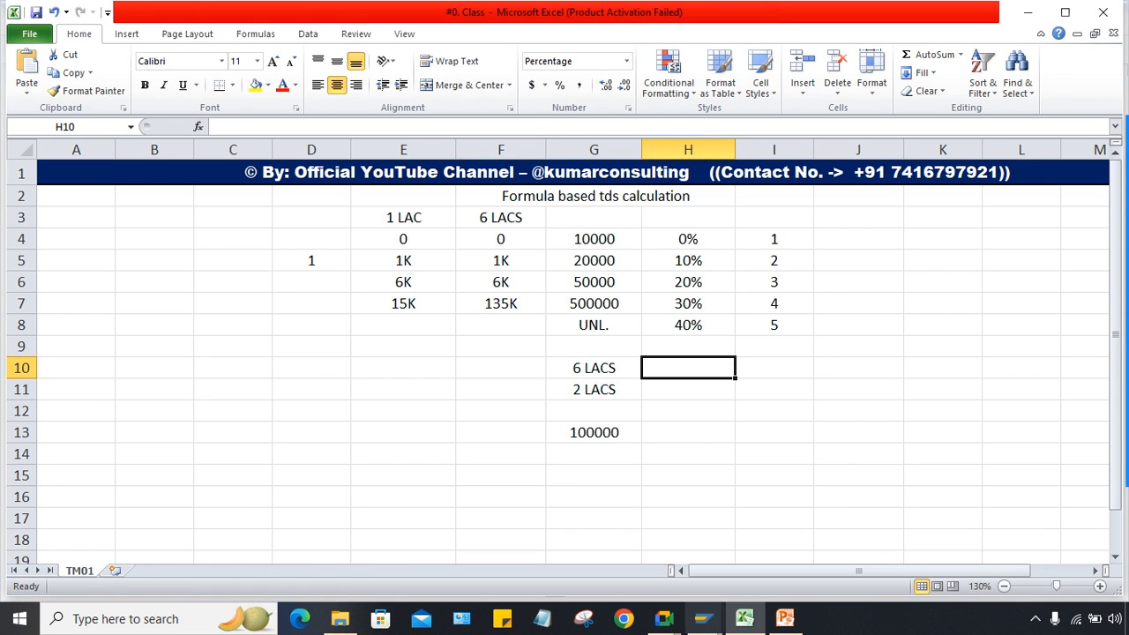
mouse_move(703, 618)
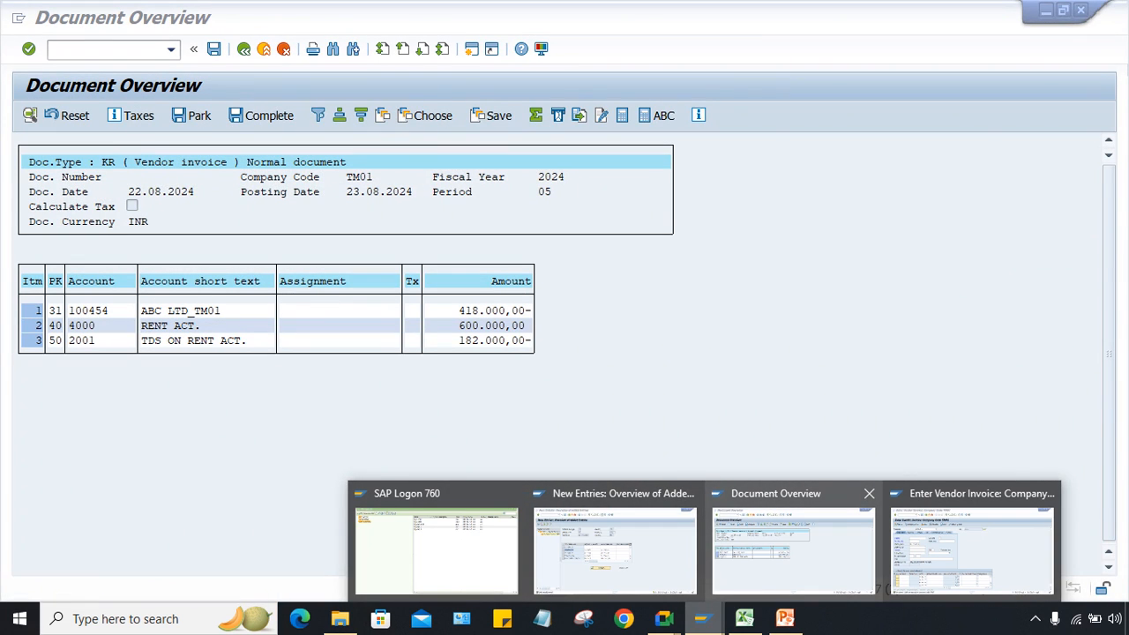
Step: Compare SAP's 182.000,00 TDS on rent amount with Excel's 6 LACS column F4:F8
left_click(794, 547)
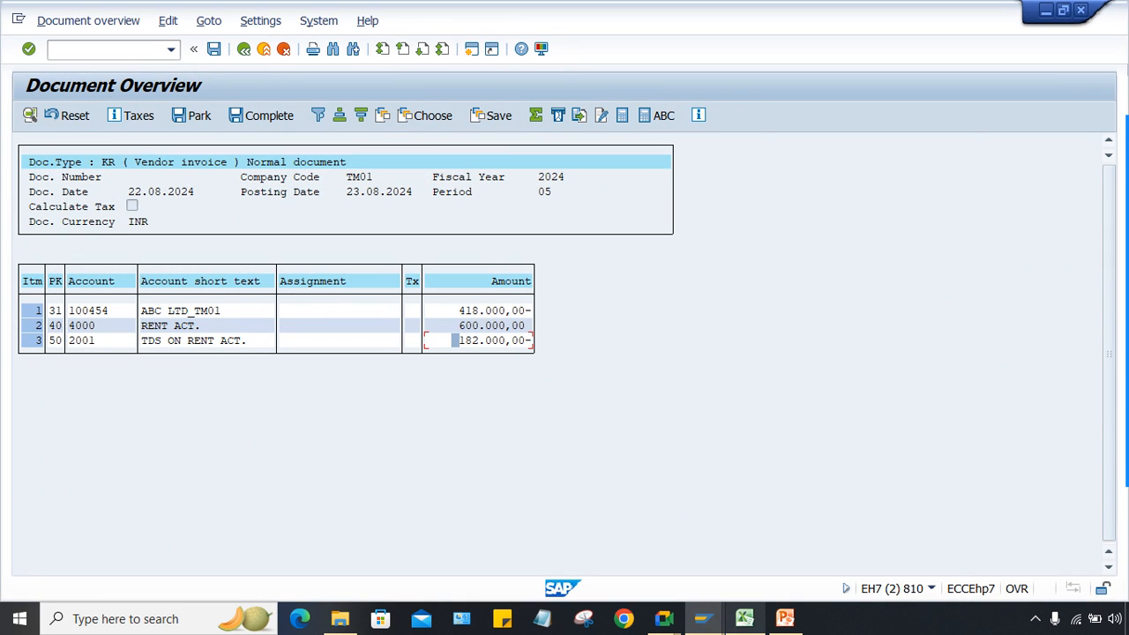
left_click(745, 618)
left_click(500, 325)
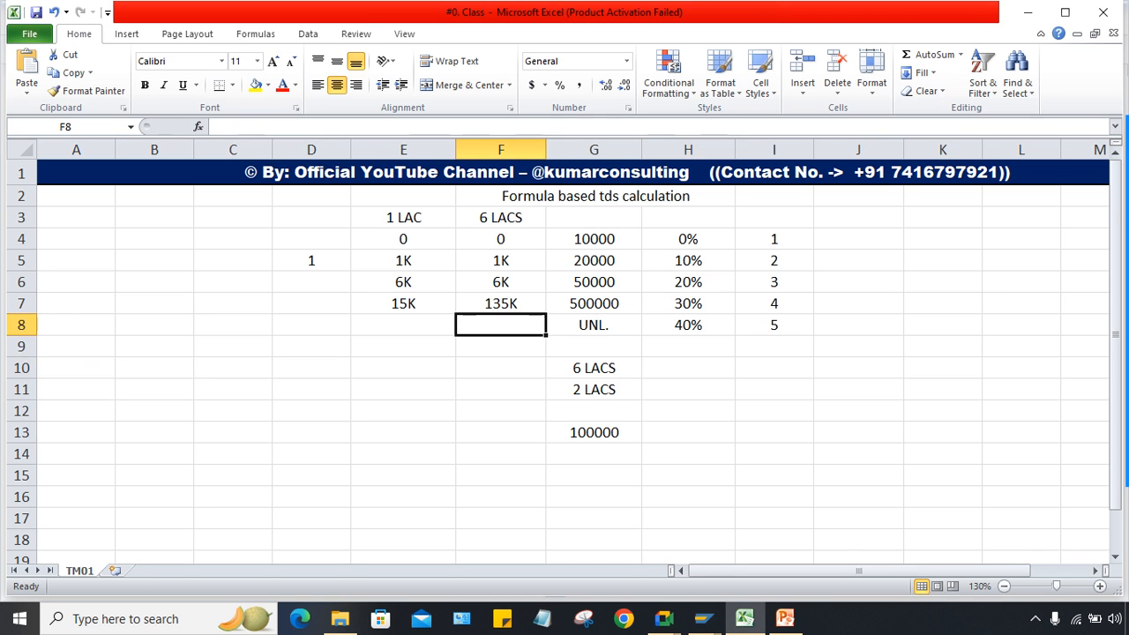
key("alt+Tab")
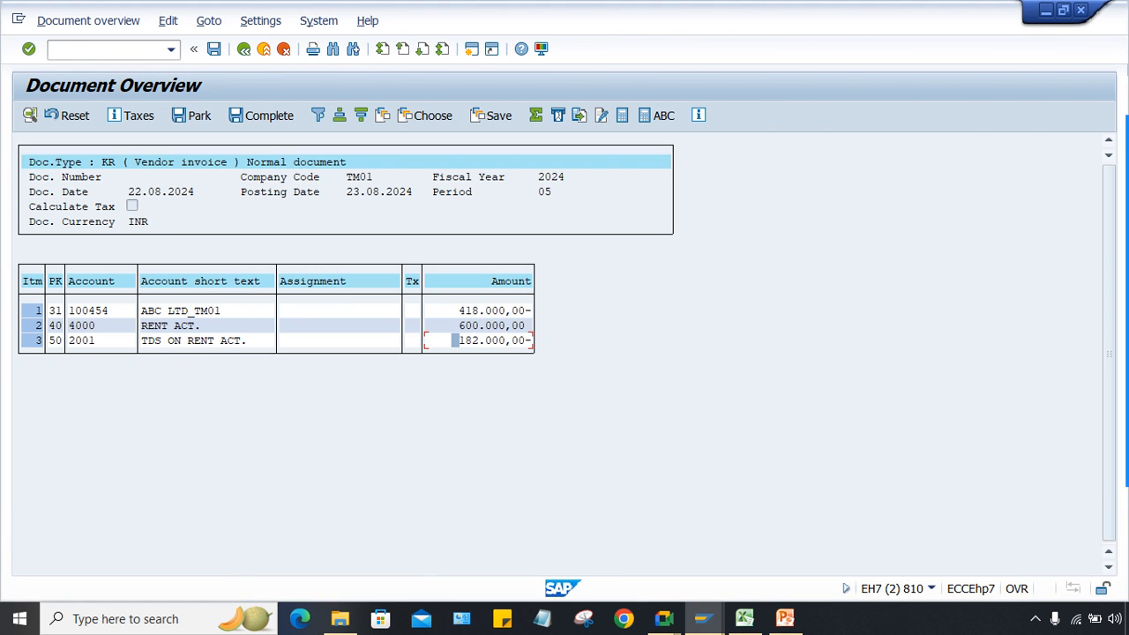
left_click(468, 340)
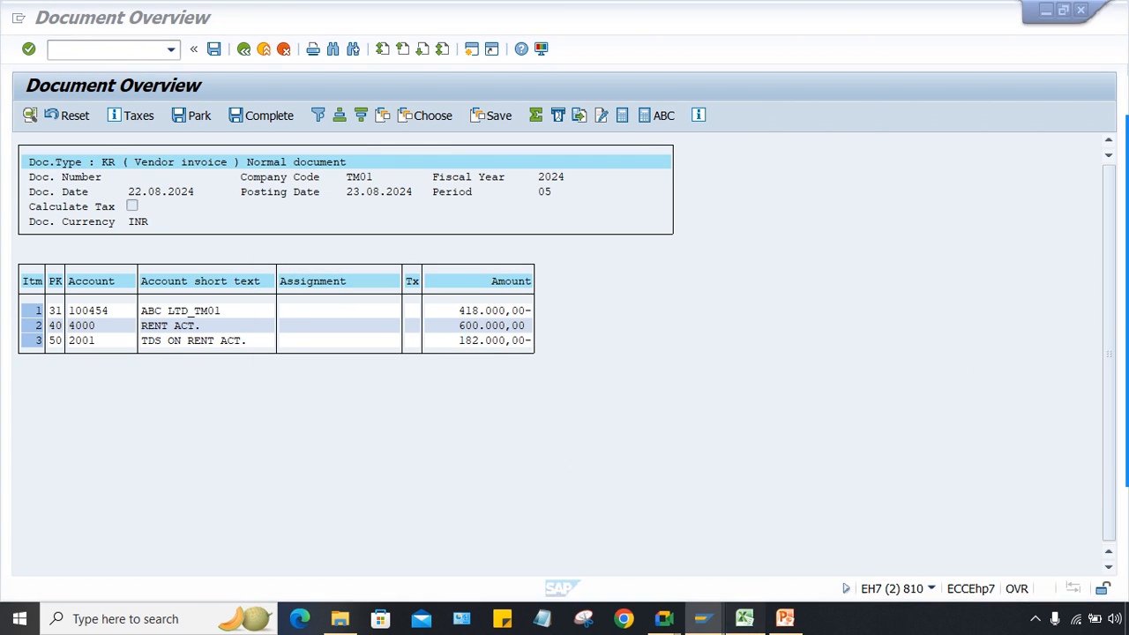
left_click(745, 617)
left_click(501, 239)
key("shift+Down")
key("shift+Down")
key("shift+Down")
key("shift+Down")
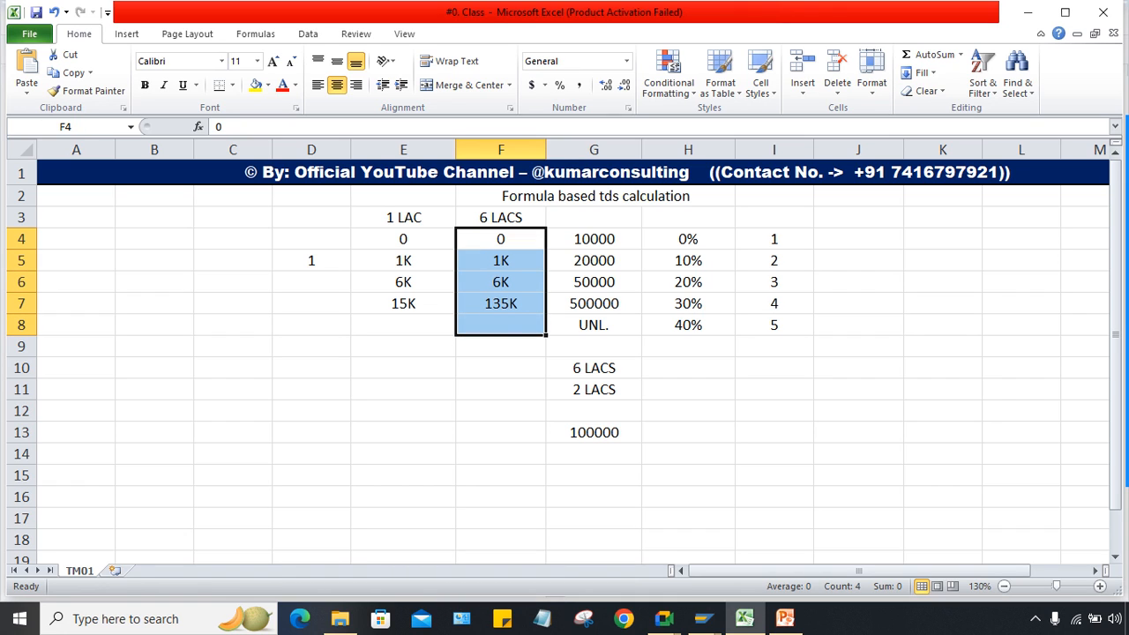
mouse_move(703, 618)
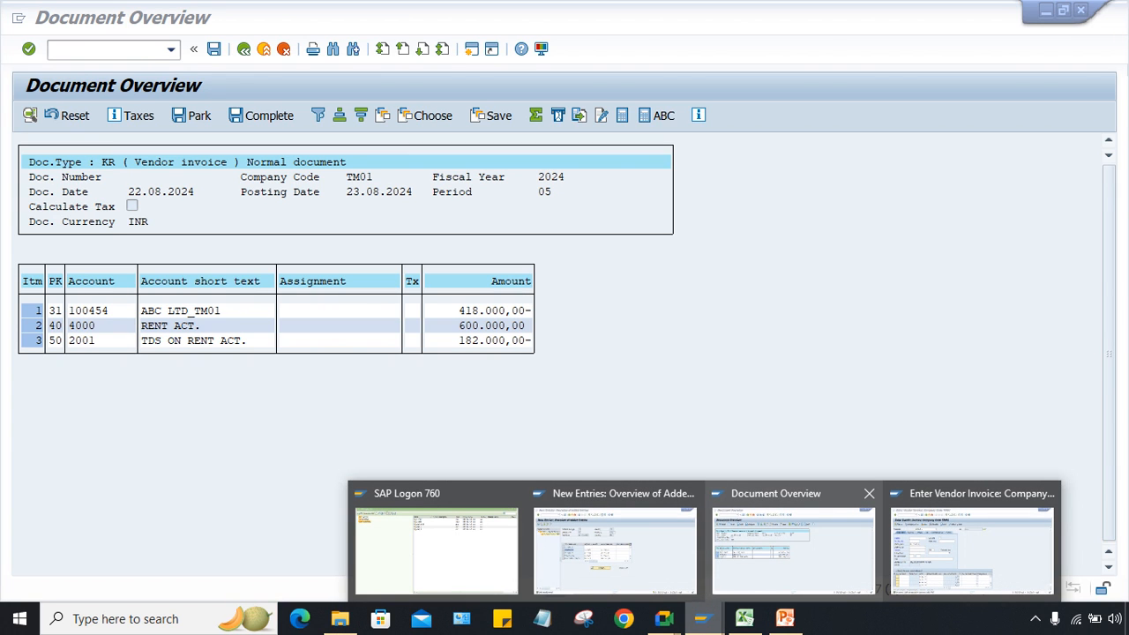
left_click(794, 543)
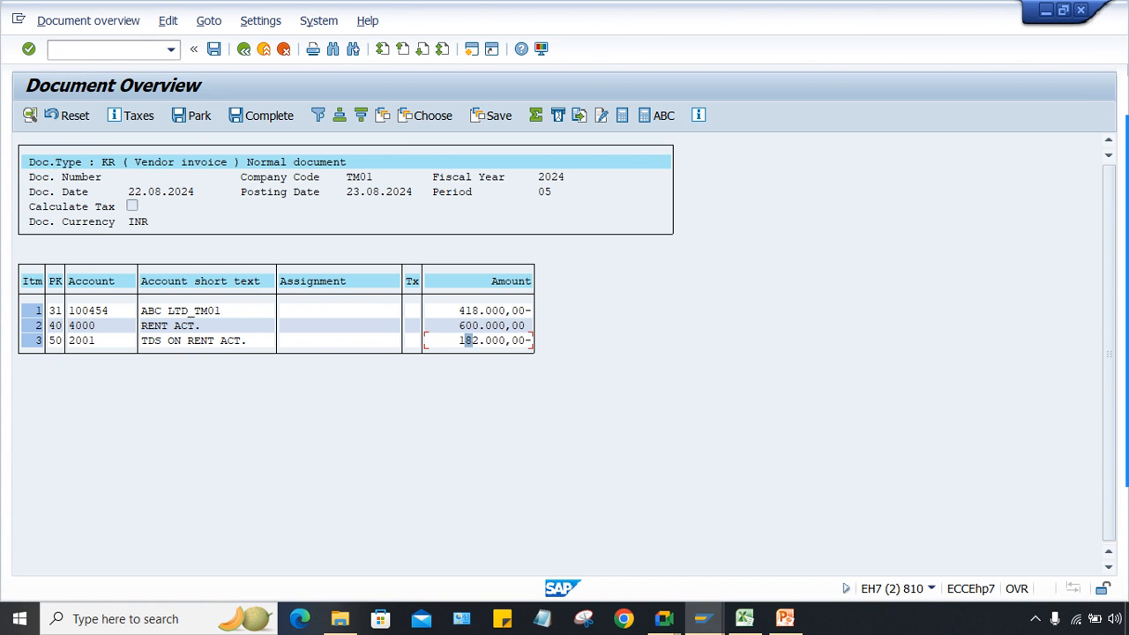
left_click(744, 617)
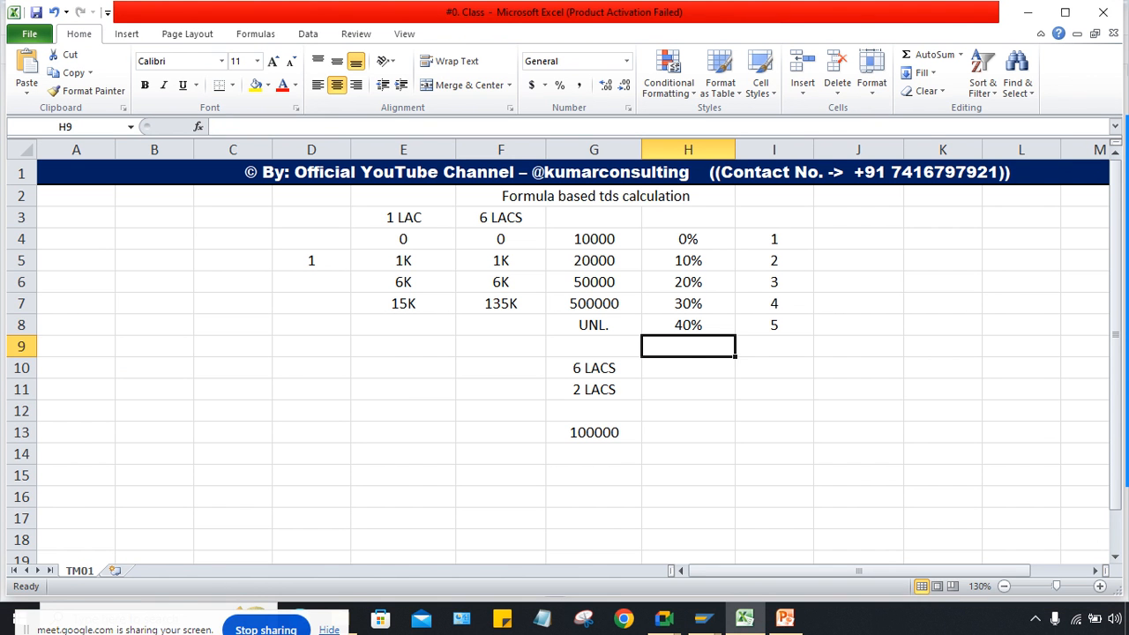
left_click_drag(594, 239, 594, 325)
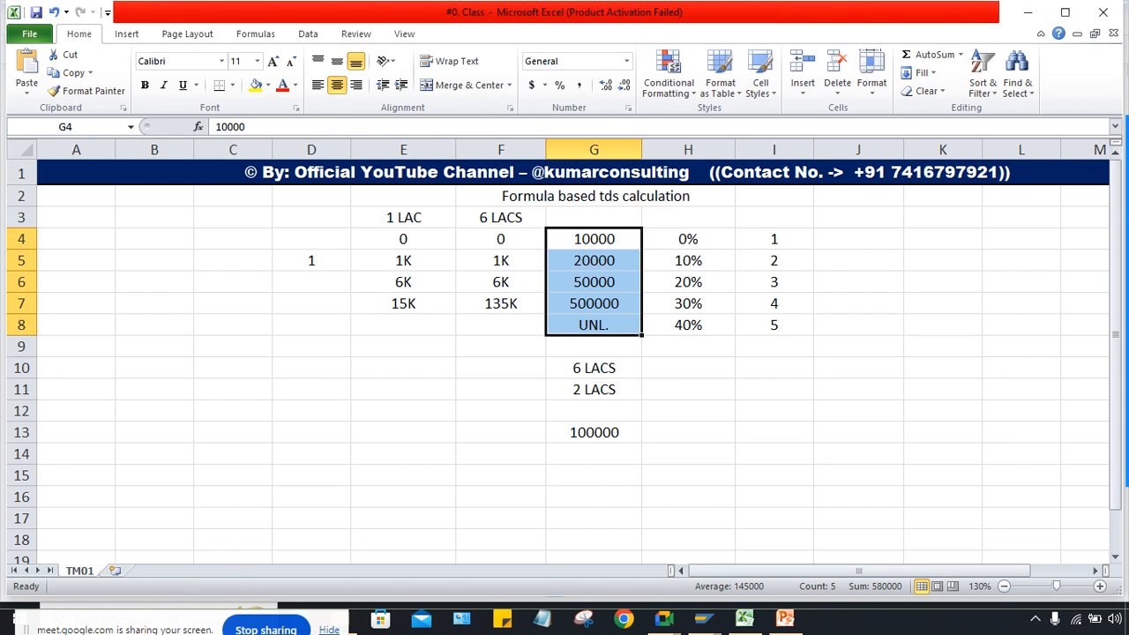
left_click(689, 261)
left_click(688, 283)
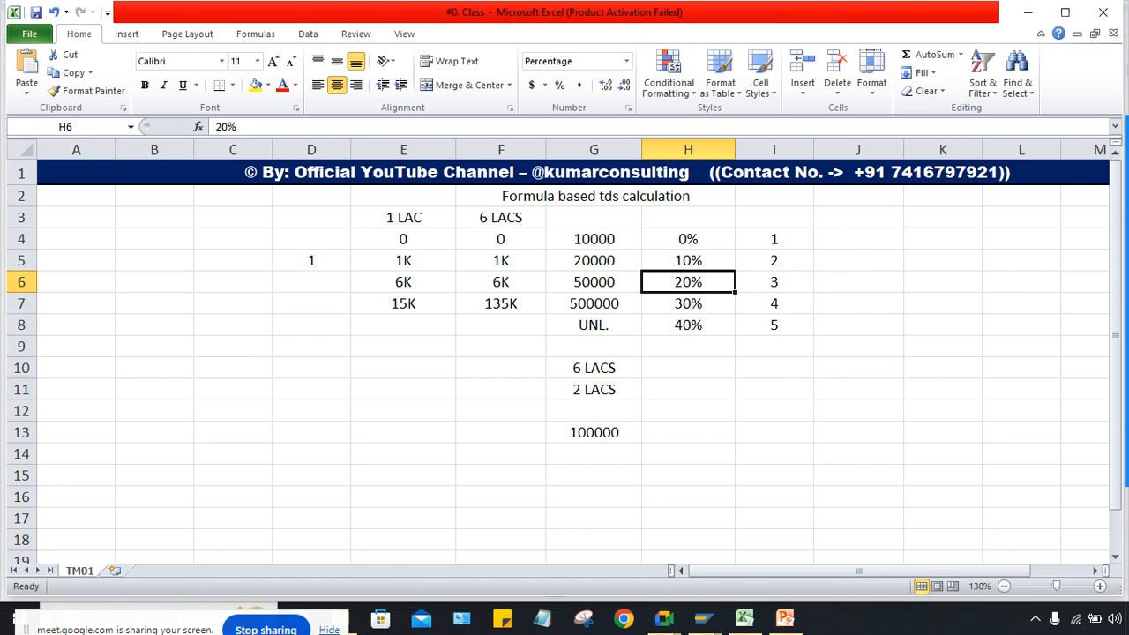
left_click_drag(688, 239, 689, 283)
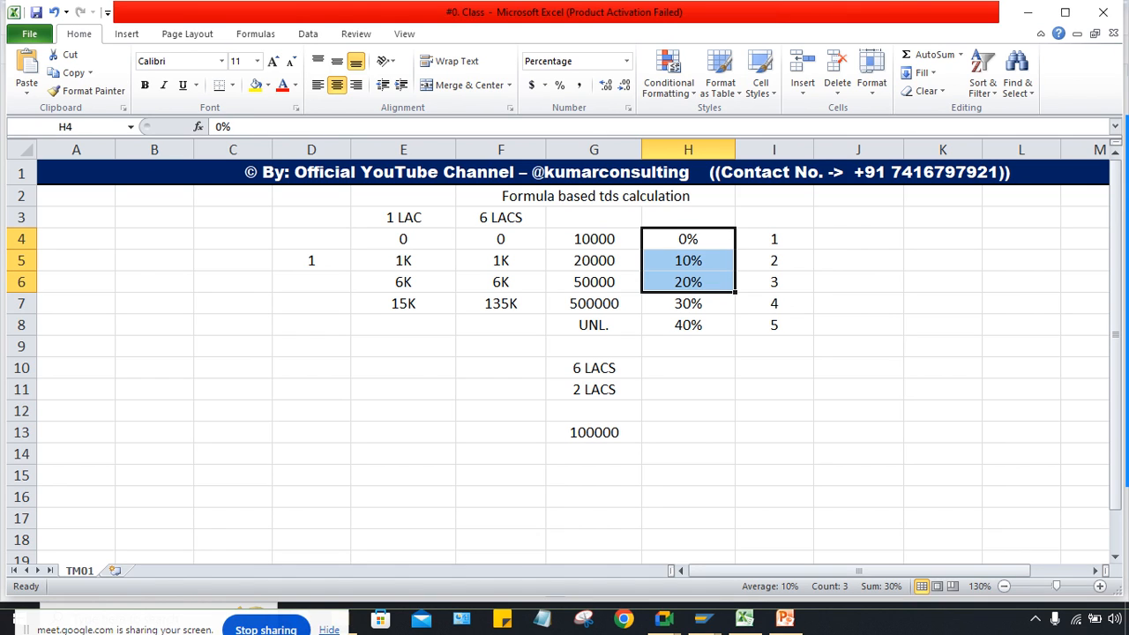
left_click(688, 261)
left_click_drag(688, 239, 689, 326)
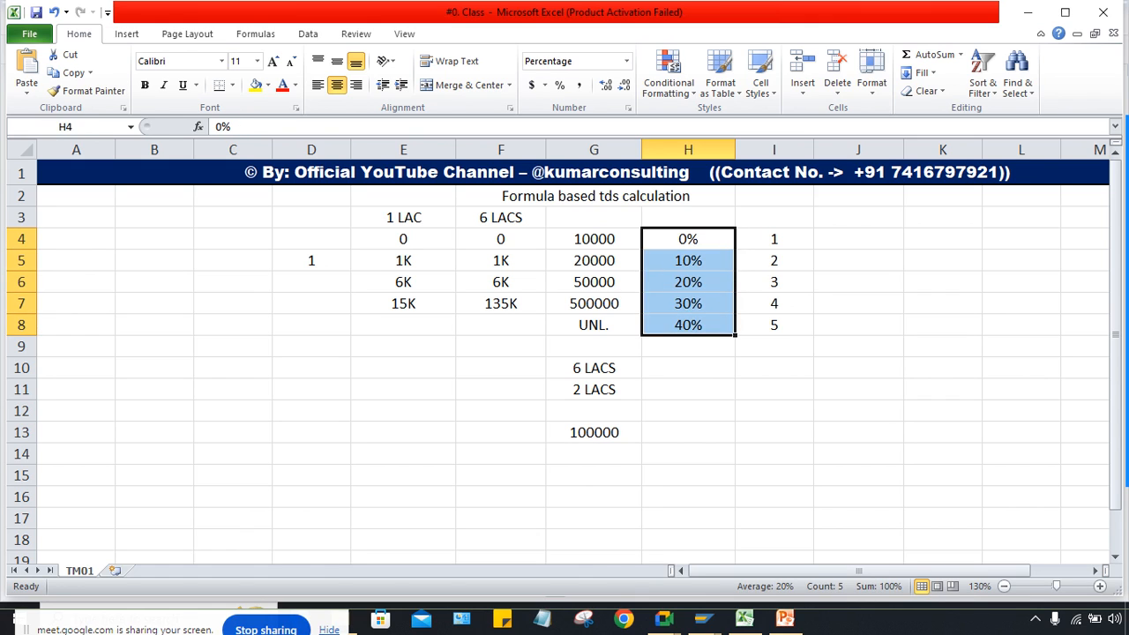
left_click(688, 239)
left_click_drag(688, 239, 688, 304)
left_click_drag(688, 239, 689, 283)
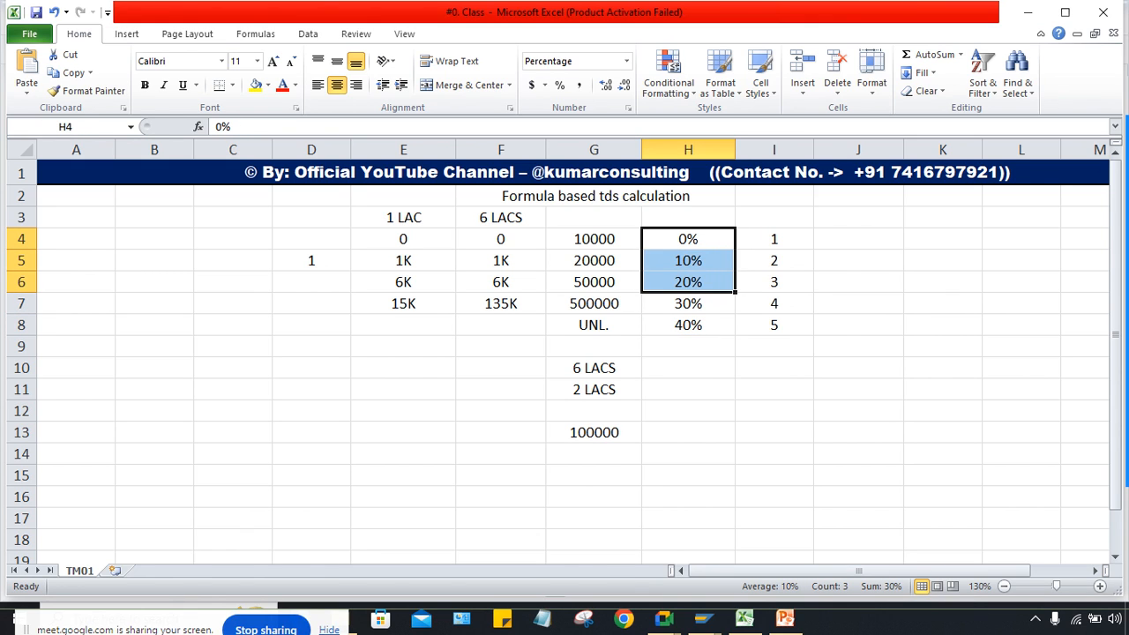
left_click(688, 454)
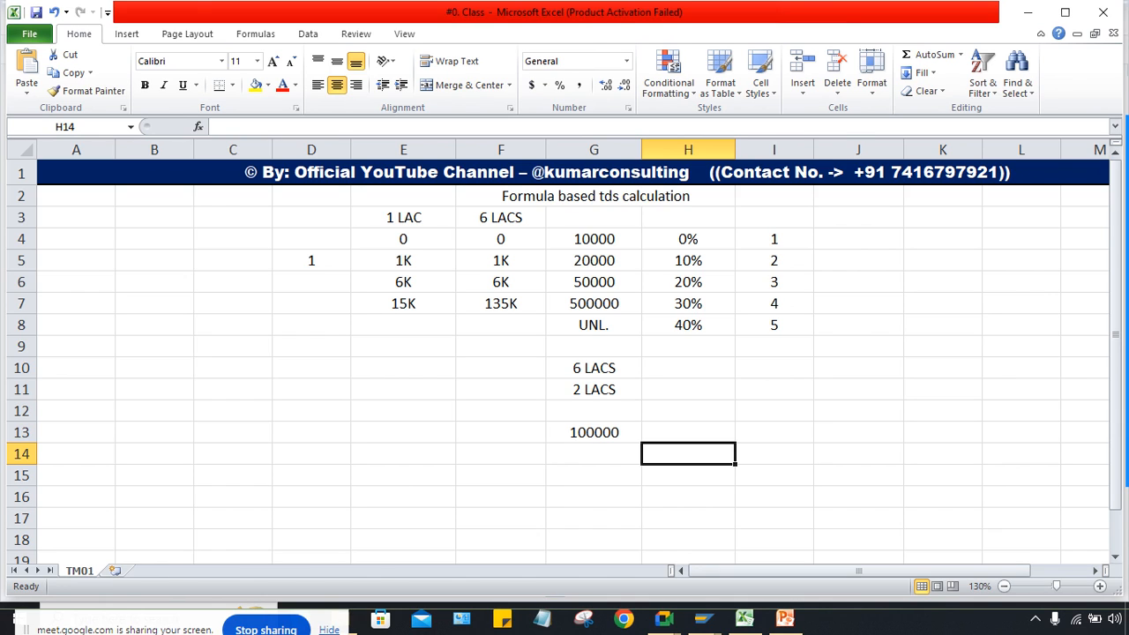
Step: Delete the income notes in G10:G13 below the slab table
left_click_drag(594, 239, 594, 303)
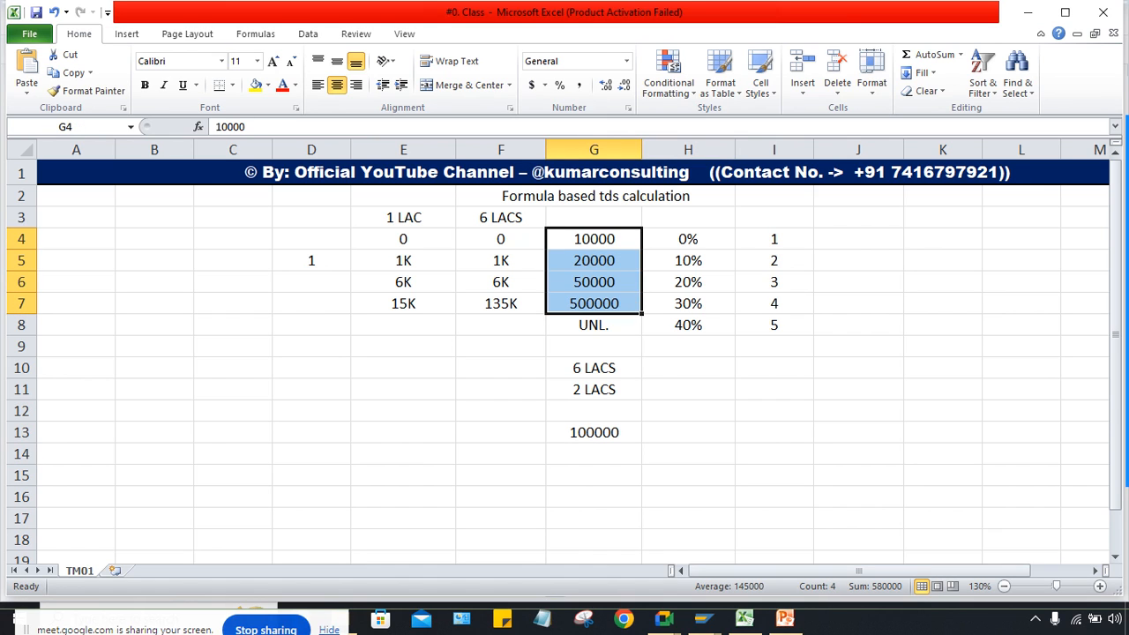
left_click_drag(594, 304, 688, 325)
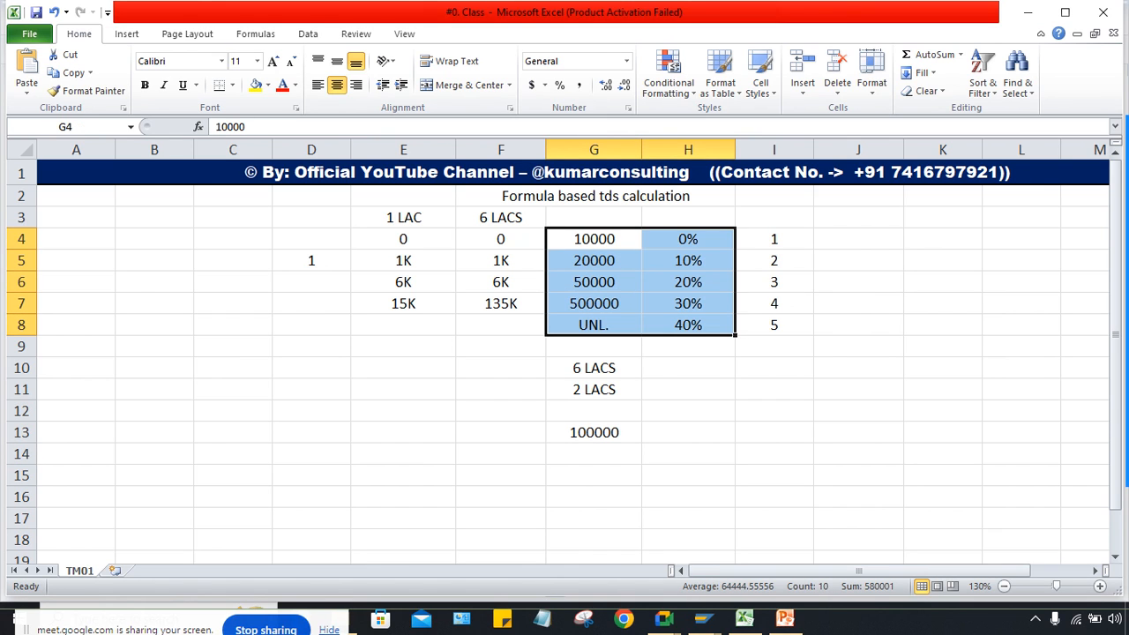
left_click(688, 433)
left_click(501, 346)
left_click_drag(501, 346, 594, 432)
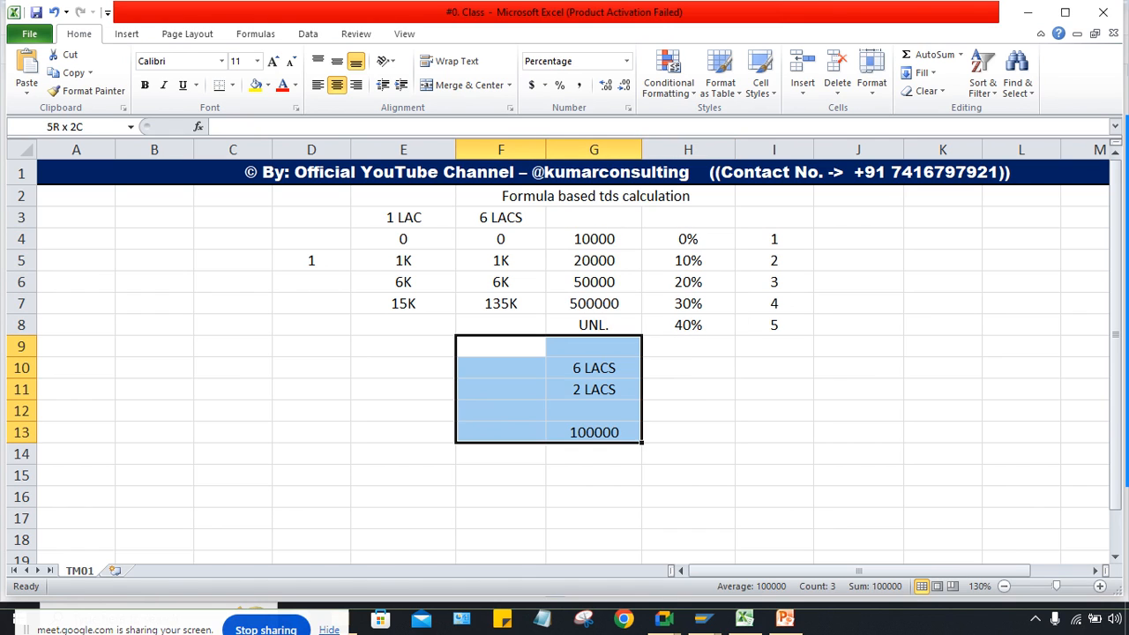
left_click(774, 454)
left_click_drag(594, 368, 594, 433)
key("Delete")
left_click(774, 411)
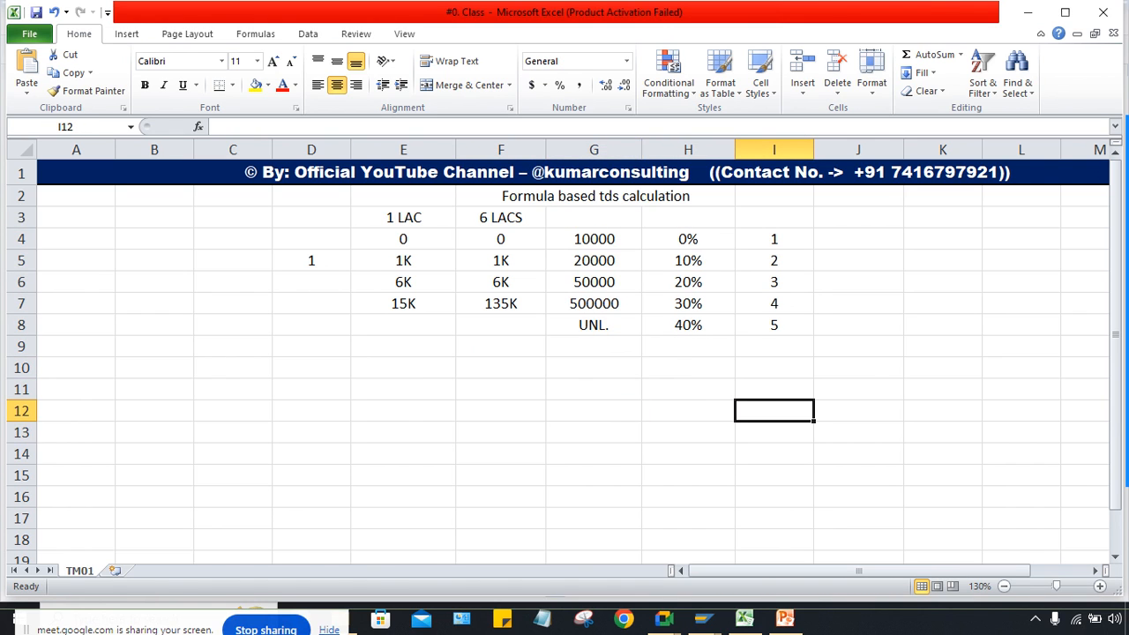
left_click(594, 389)
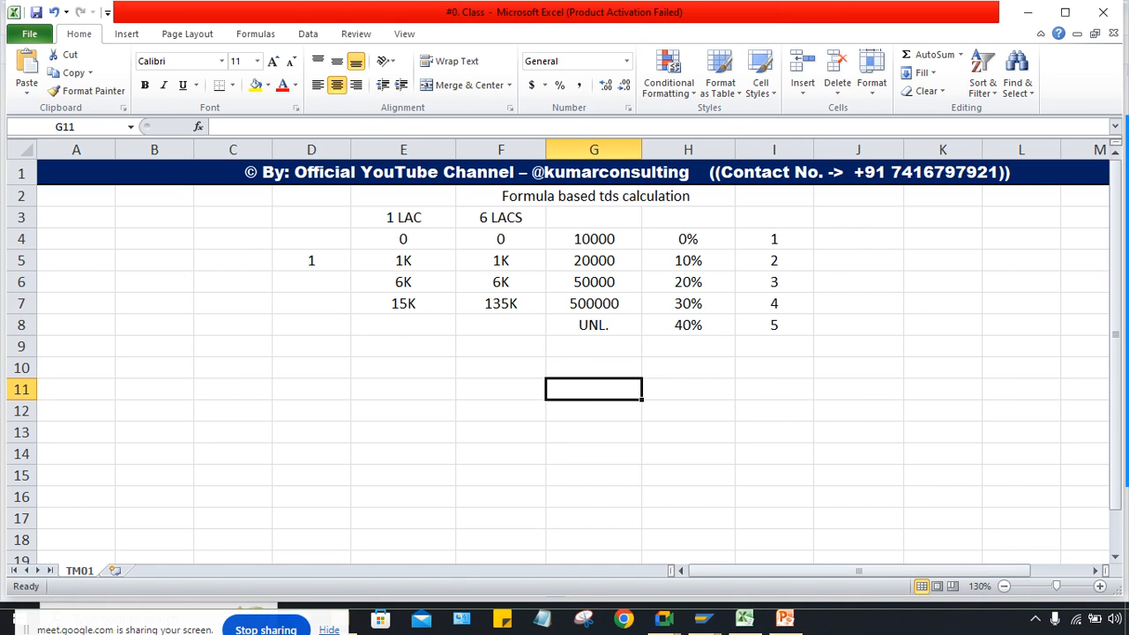
Step: Clear slab rows 7–8 (E7:I8) and the 1 LAC and 6 LACS workings (E3:F6)
left_click_drag(403, 303, 774, 324)
key("Delete")
left_click(774, 368)
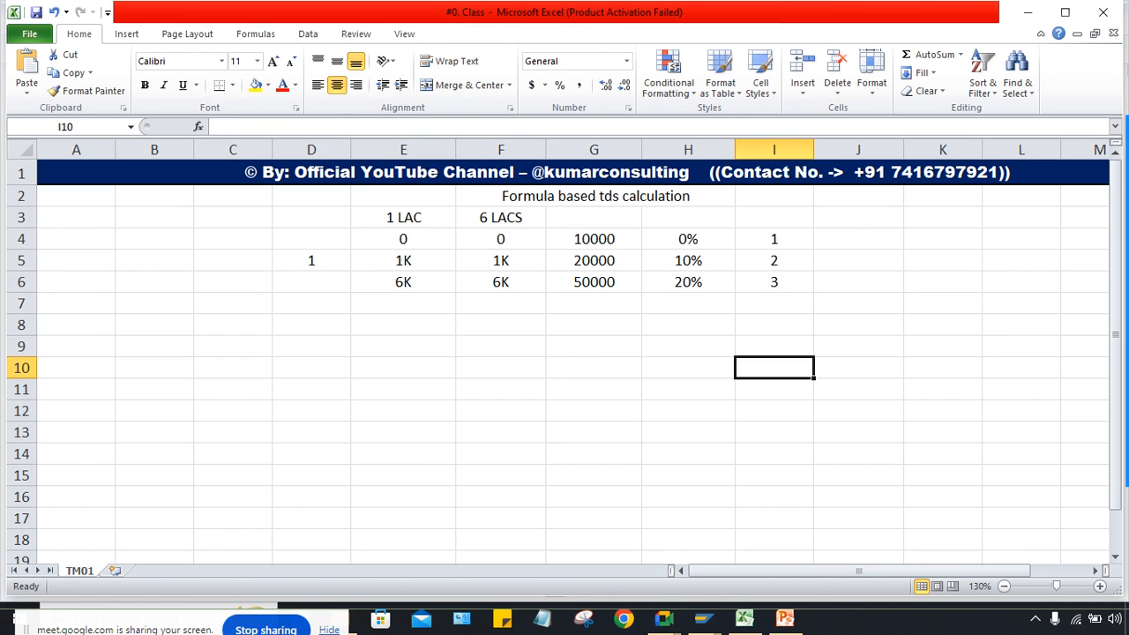
left_click_drag(404, 217, 500, 281)
key("Delete")
left_click(594, 389)
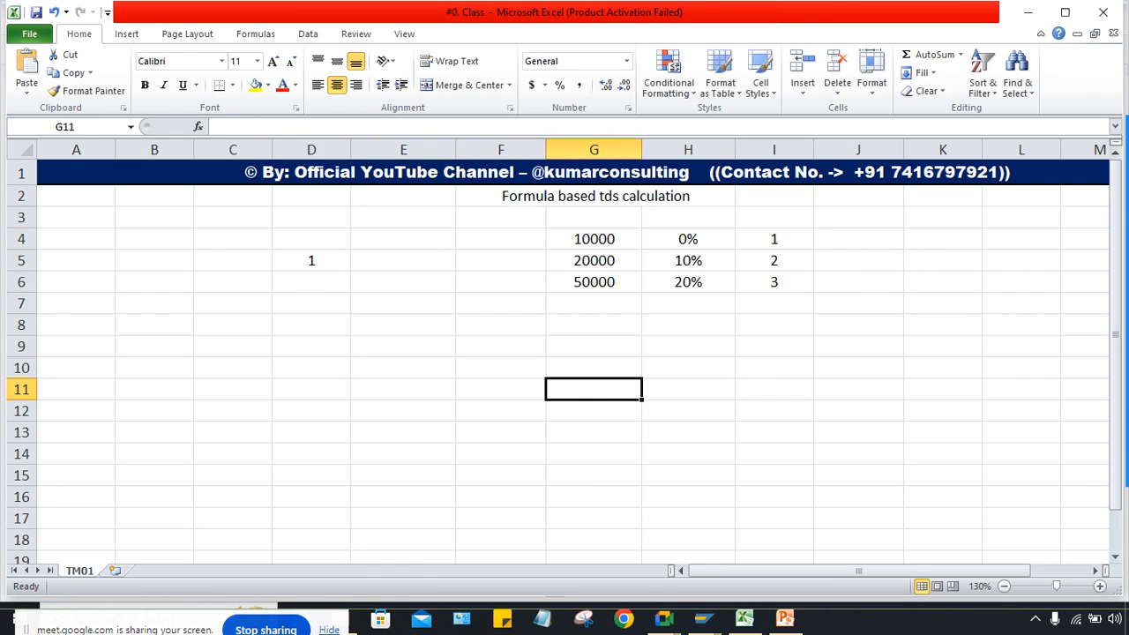
Step: Add a final UNL. slab in G7 with a 30% rate in H7
left_click(688, 260)
left_click(688, 282)
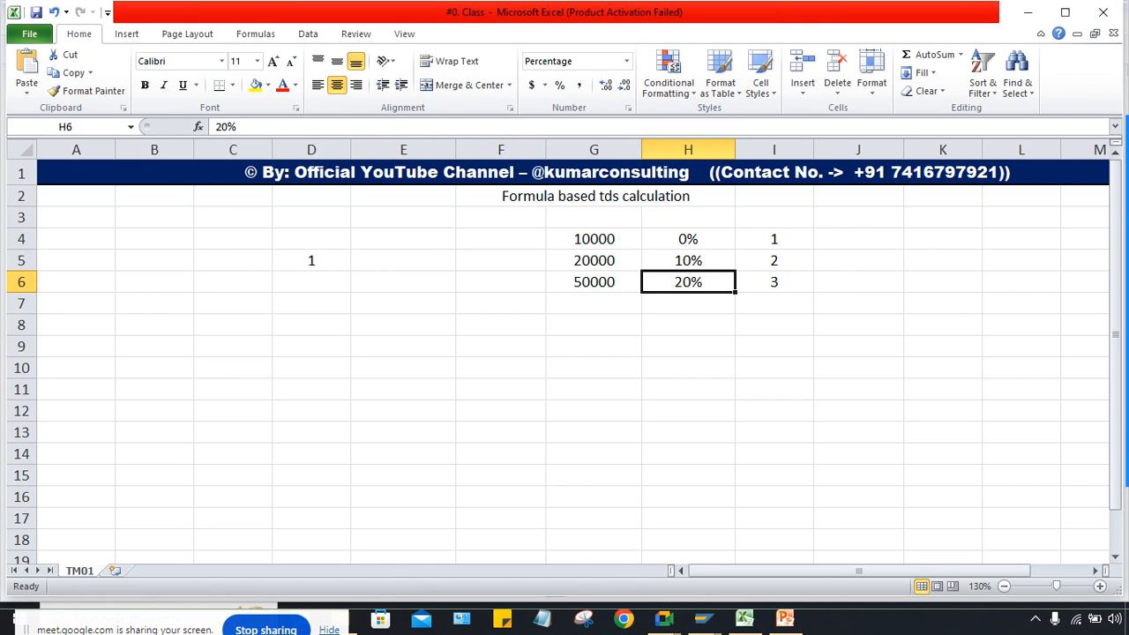
left_click(593, 304)
type("UNL.")
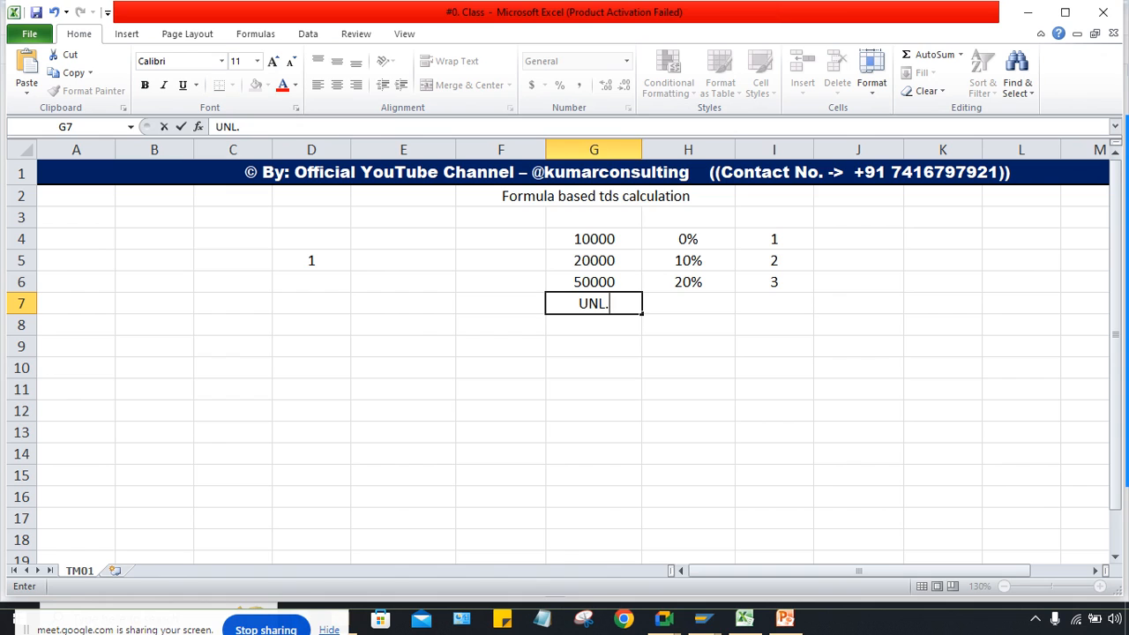
key("Tab")
type("30")
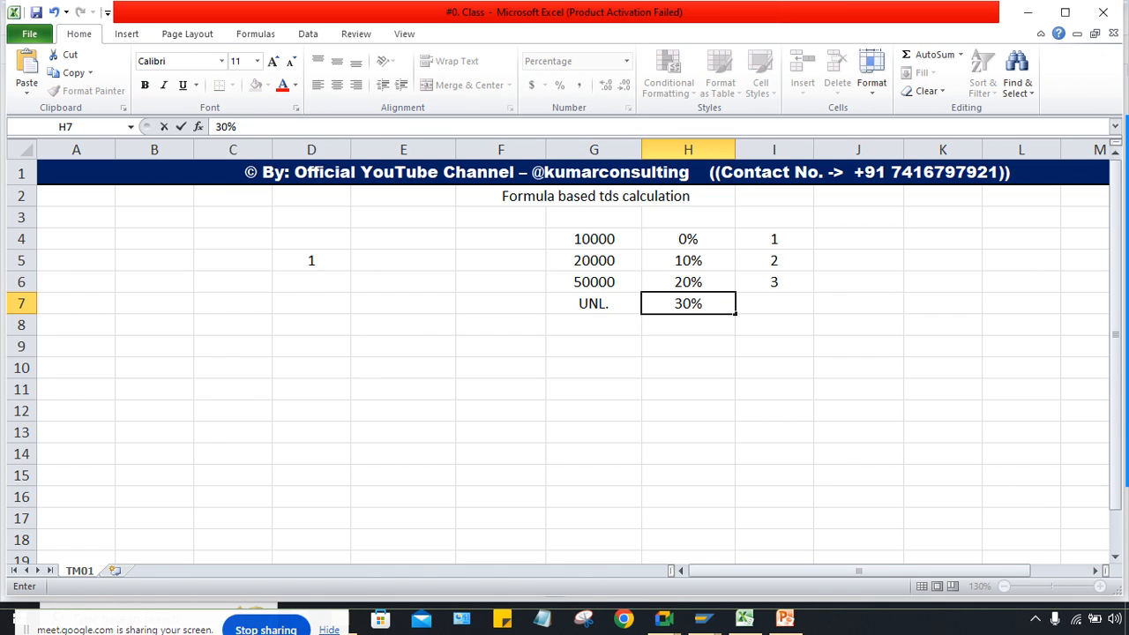